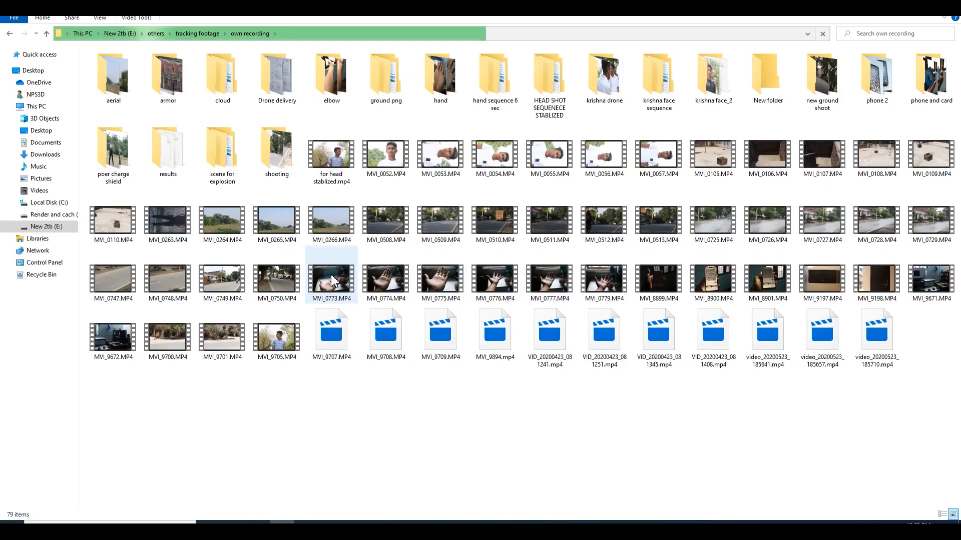
# Step: Play the hand clip MVI_0773.MP4 and scrub through it to examine the palm movement
pyautogui.doubleClick(332, 281)
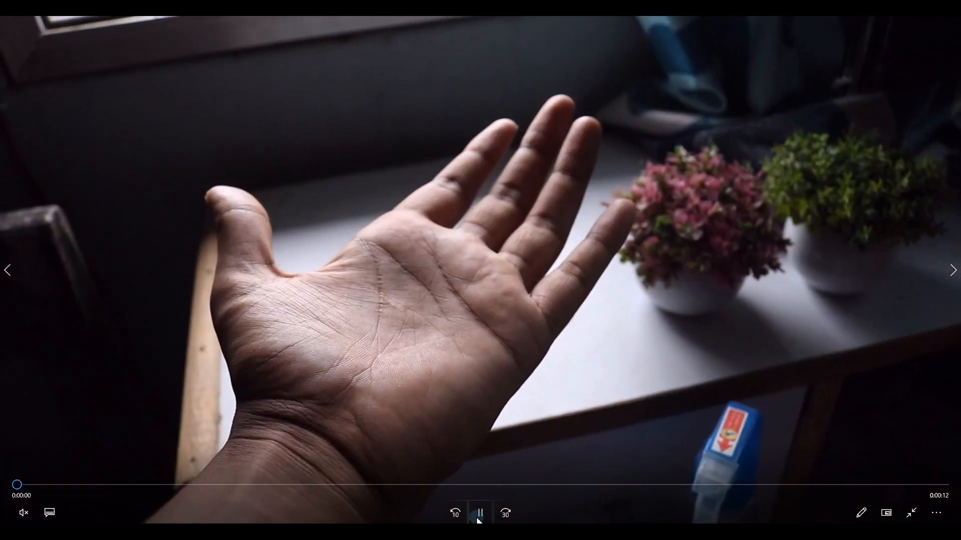
pyautogui.click(325, 484)
pyautogui.moveTo(325, 484); pyautogui.dragTo(446, 465)
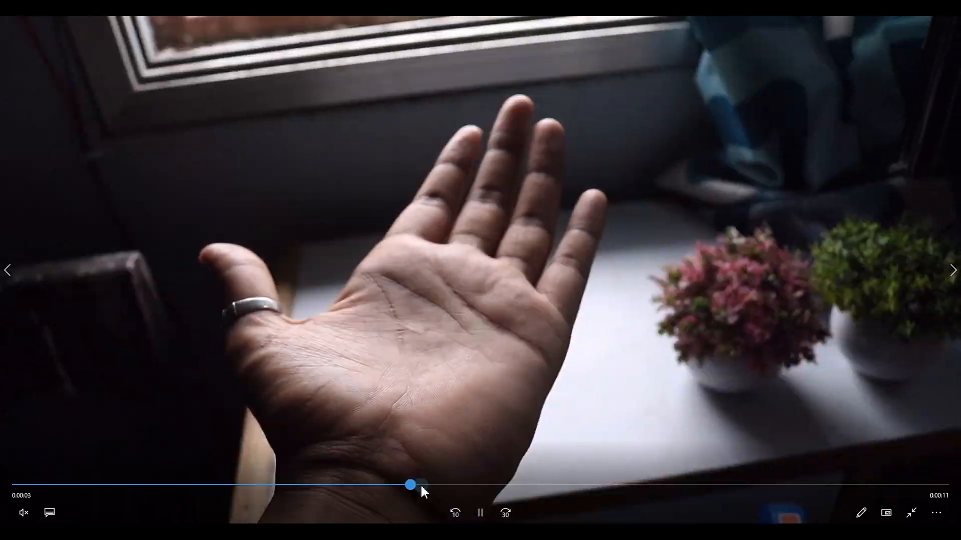
pyautogui.click(395, 404)
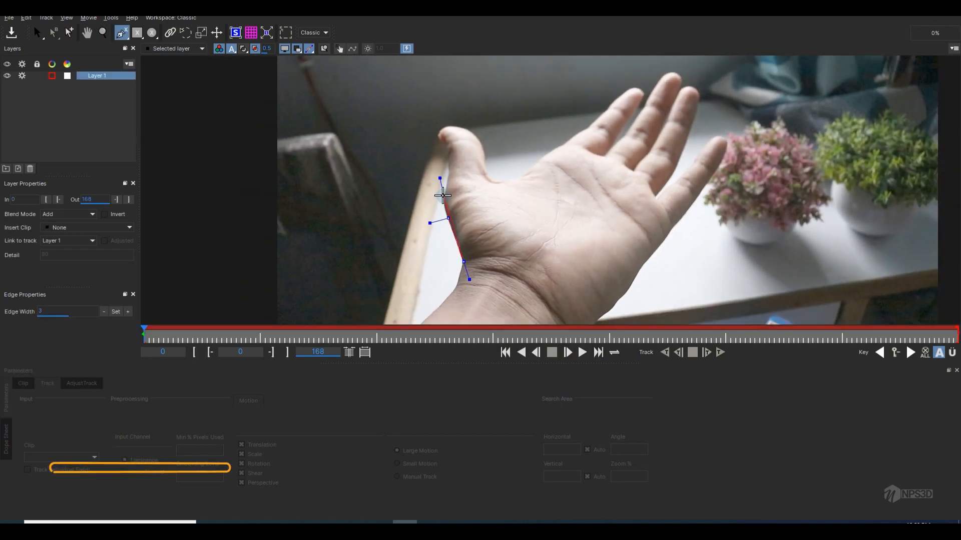
# Step: Switch to Mocha and outline the palm with a spline running from the wrist around the thumb base and below the fingers
pyautogui.click(447, 174)
pyautogui.click(470, 155)
pyautogui.click(491, 178)
pyautogui.click(513, 182)
pyautogui.click(526, 172)
pyautogui.click(549, 152)
pyautogui.click(565, 142)
pyautogui.click(586, 145)
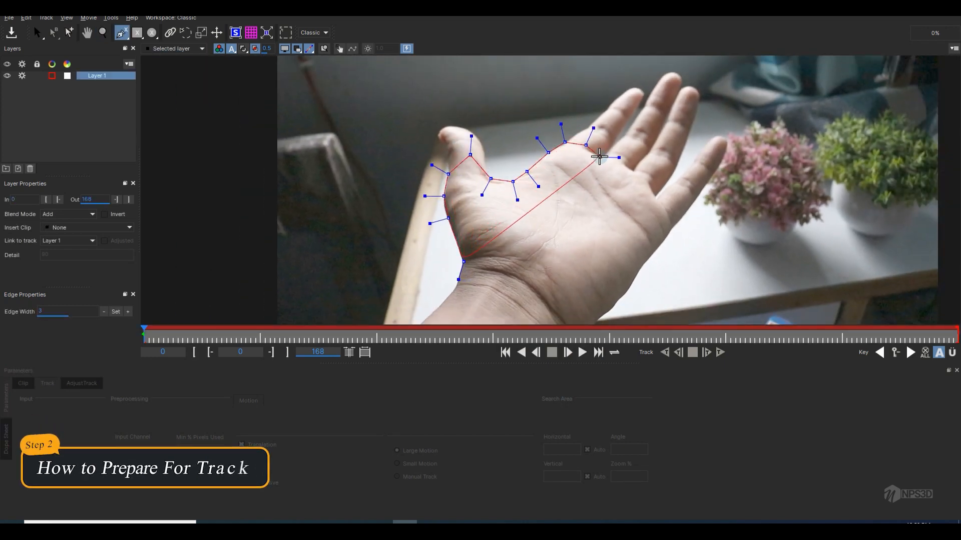
pyautogui.rightClick(558, 320)
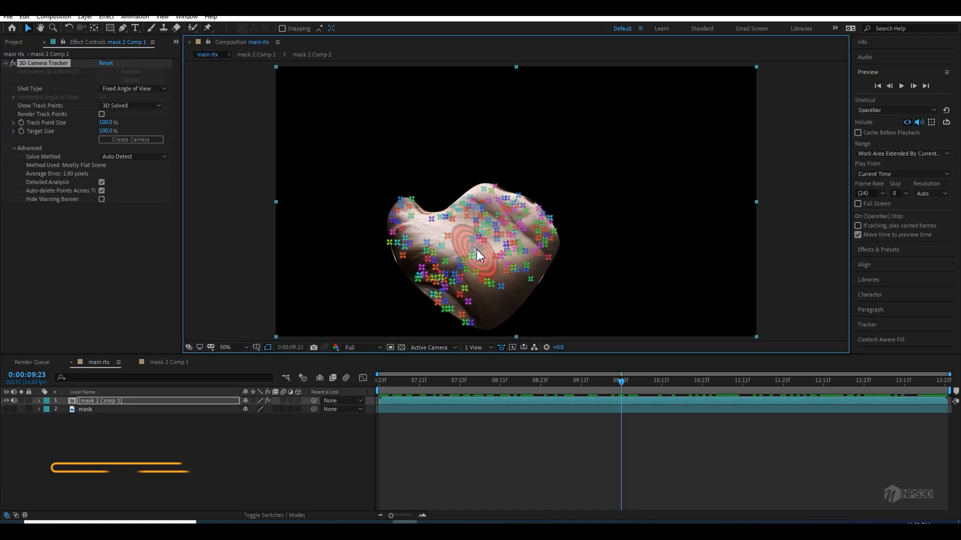
# Step: Switch to After Effects, select the Group 1 Null layer and change the composition view from Custom View 1 to Active Camera
pyautogui.moveTo(479, 256); pyautogui.dragTo(530, 202)
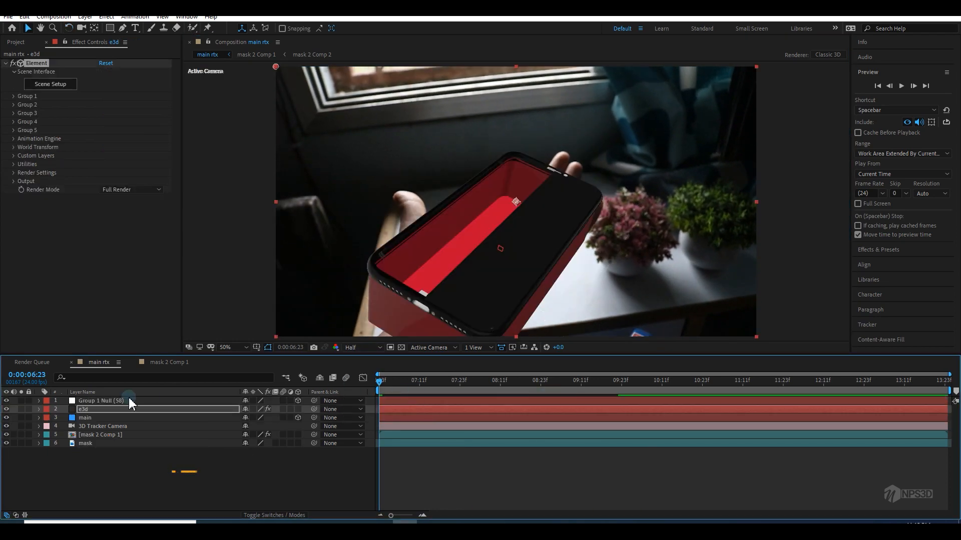
pyautogui.click(103, 401)
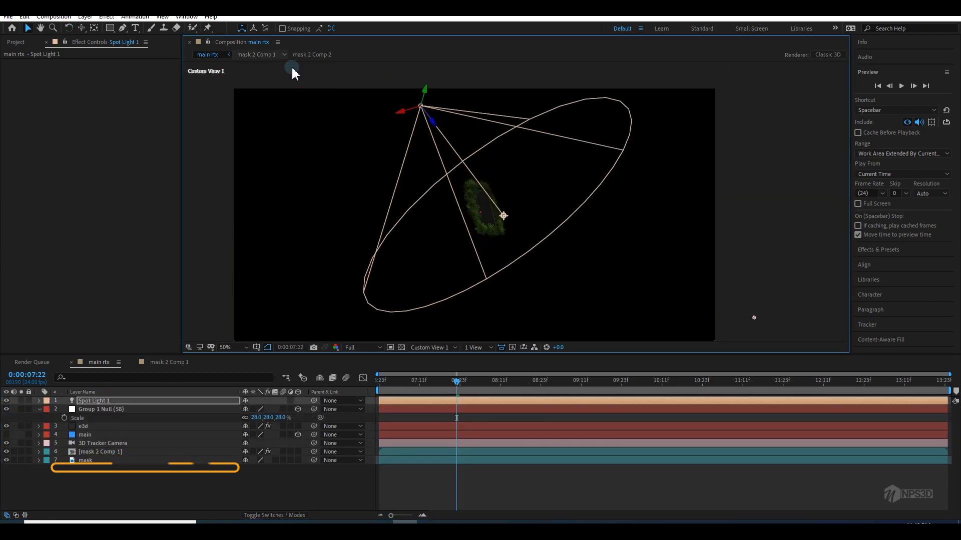
pyautogui.click(429, 347)
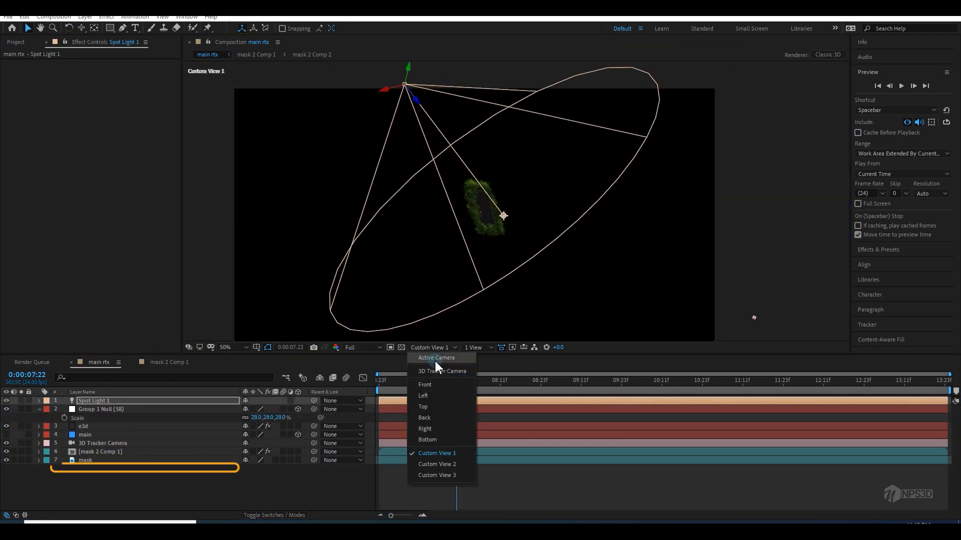
pyautogui.click(435, 358)
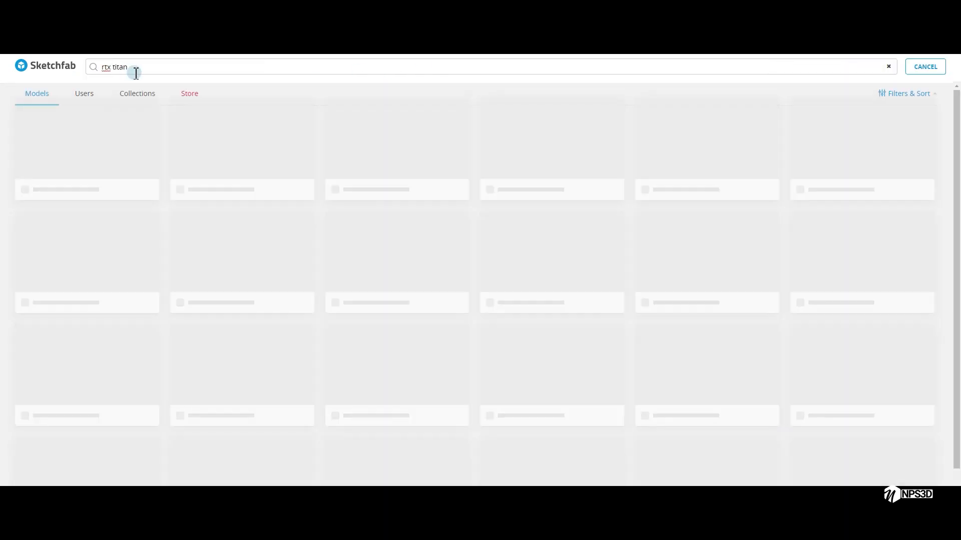
# Step: Switch to Sketchfab, replace the search text with iphone and look through the downloadable models
pyautogui.moveTo(133, 71); pyautogui.dragTo(58, 68)
pyautogui.press('BackSpace')
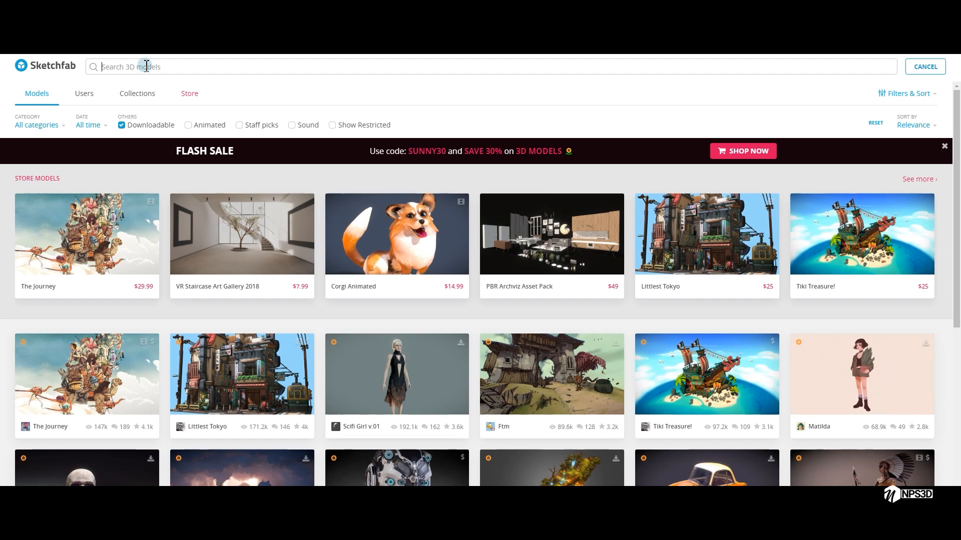
pyautogui.write('e')
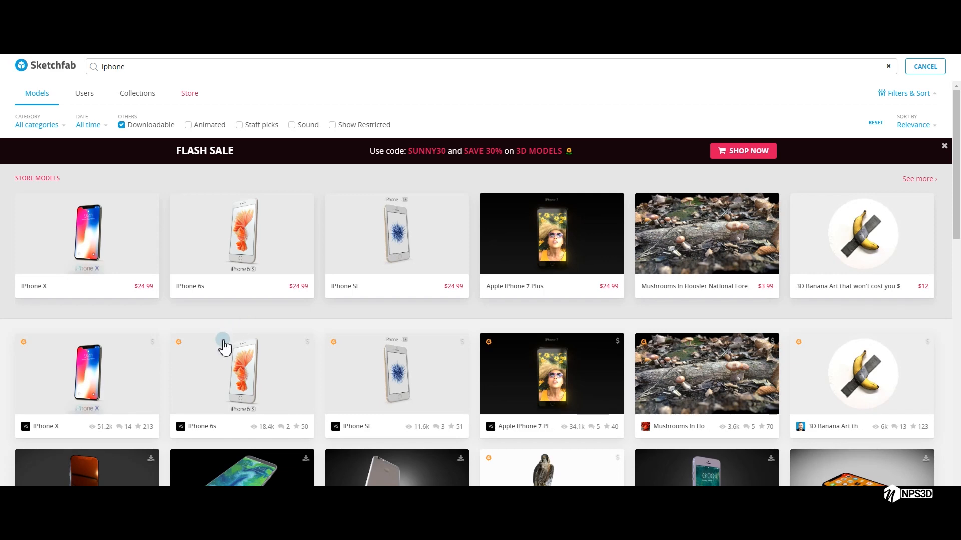
pyautogui.scroll(-4, 224, 344)
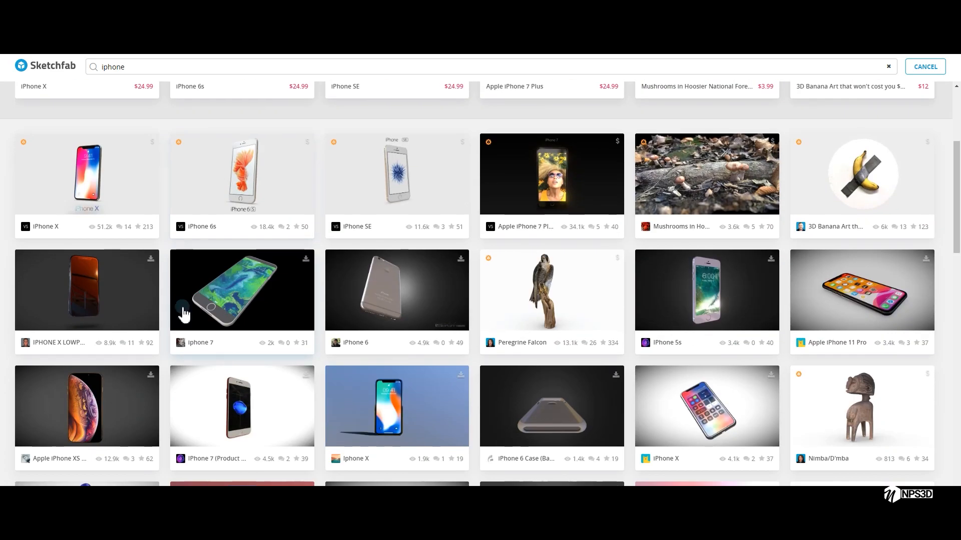
# Step: Open the IPHONE X LOWPOLY model and examine its download option, front and back
pyautogui.click(97, 286)
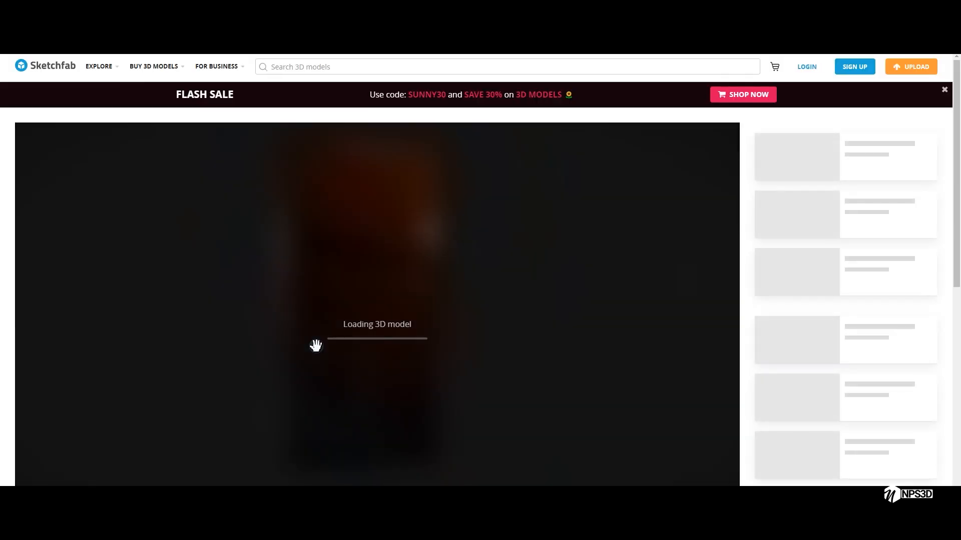
pyautogui.scroll(-4, 316, 345)
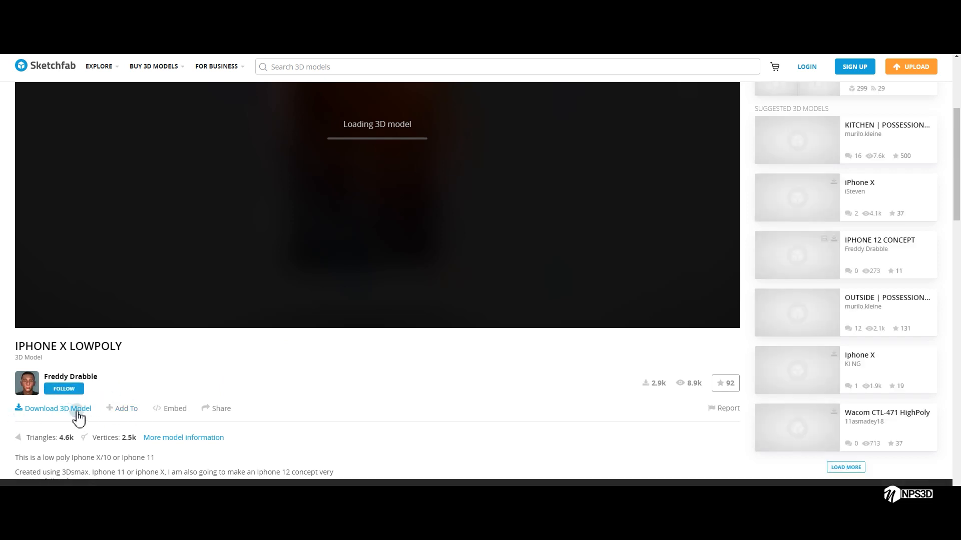
pyautogui.scroll(4, 363, 337)
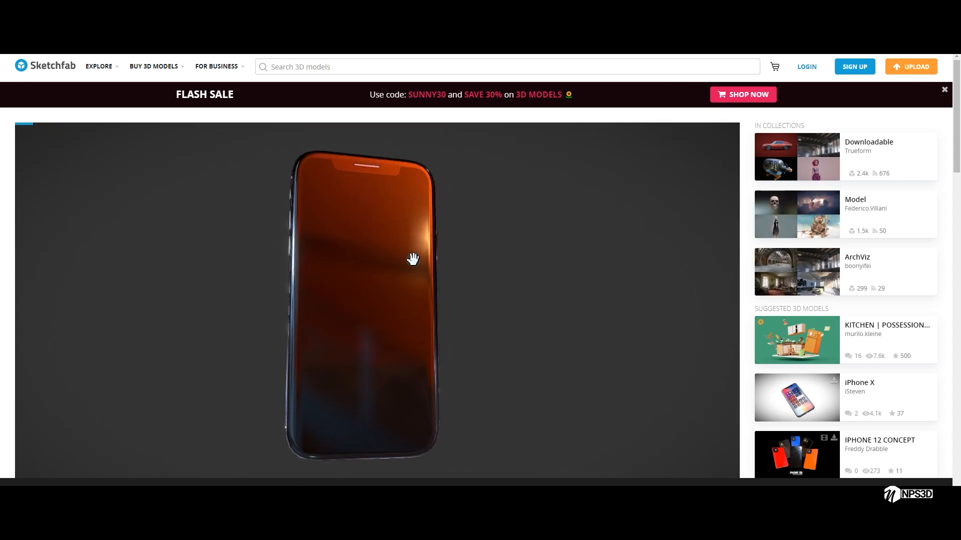
pyautogui.moveTo(369, 286); pyautogui.dragTo(553, 278)
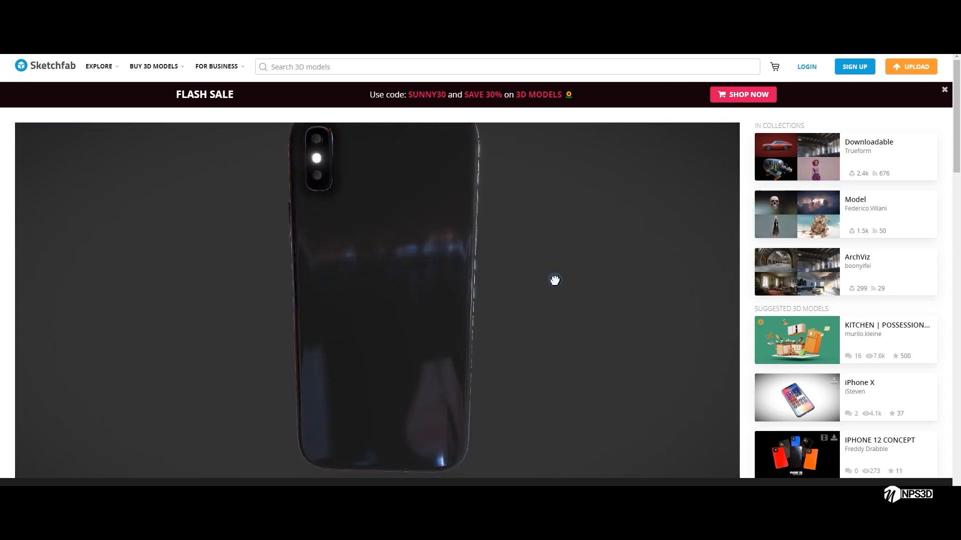
pyautogui.moveTo(451, 268); pyautogui.dragTo(292, 282)
# Step: Search Sketchfab for rtx titan and look over NVIDIA's TITAN RTX product page
pyautogui.click(326, 67)
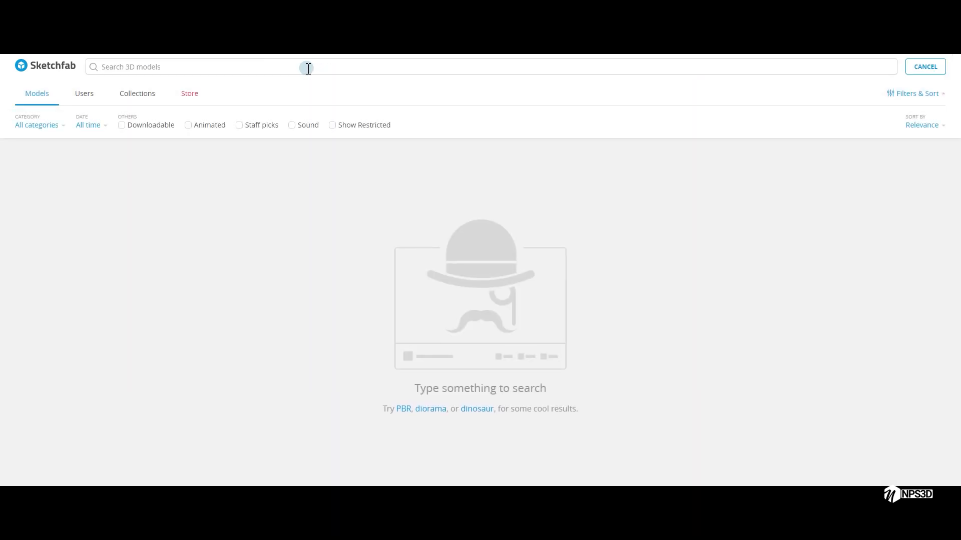
pyautogui.press('Return')
pyautogui.write('rtx titan')
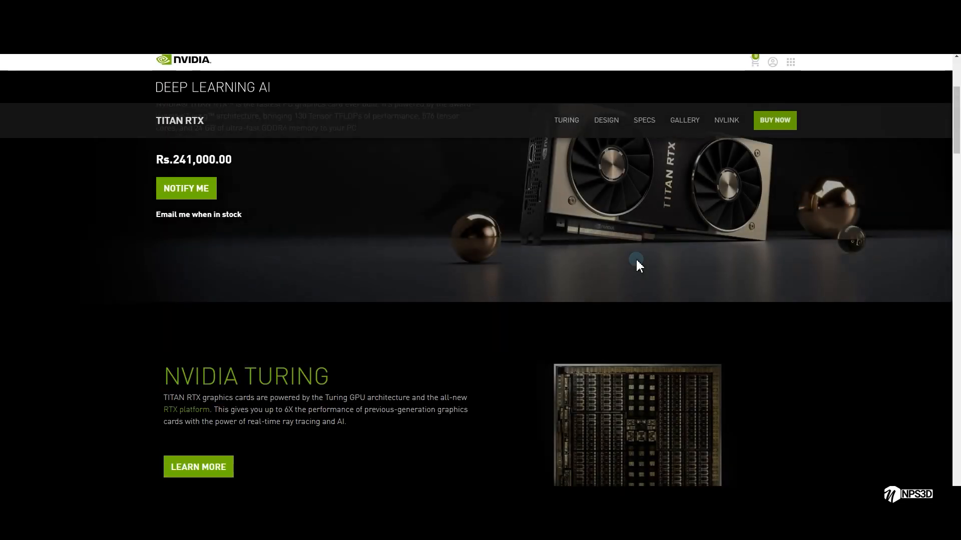
pyautogui.scroll(2, 635, 257)
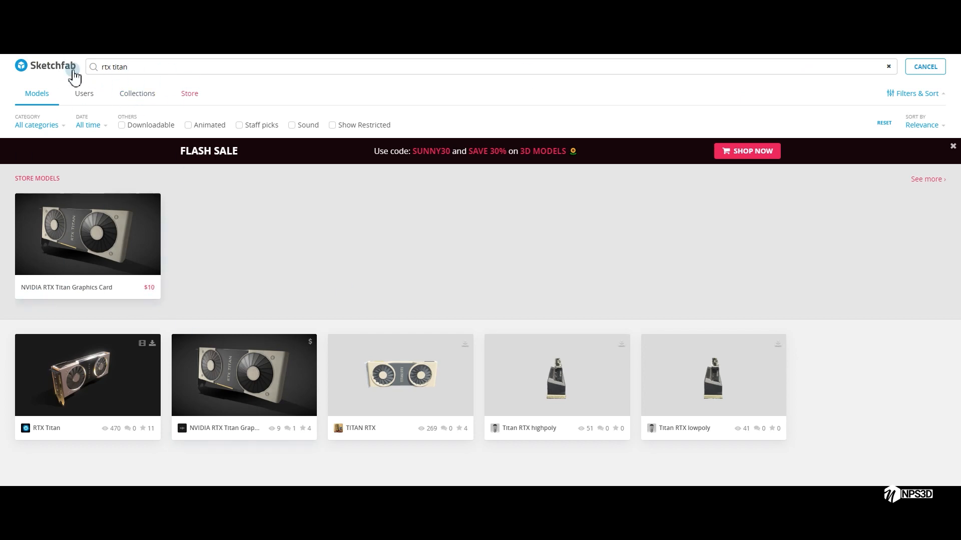
# Step: Open the RTX Titan model showing the angled graphics card on black and examine it from another angle
pyautogui.click(55, 399)
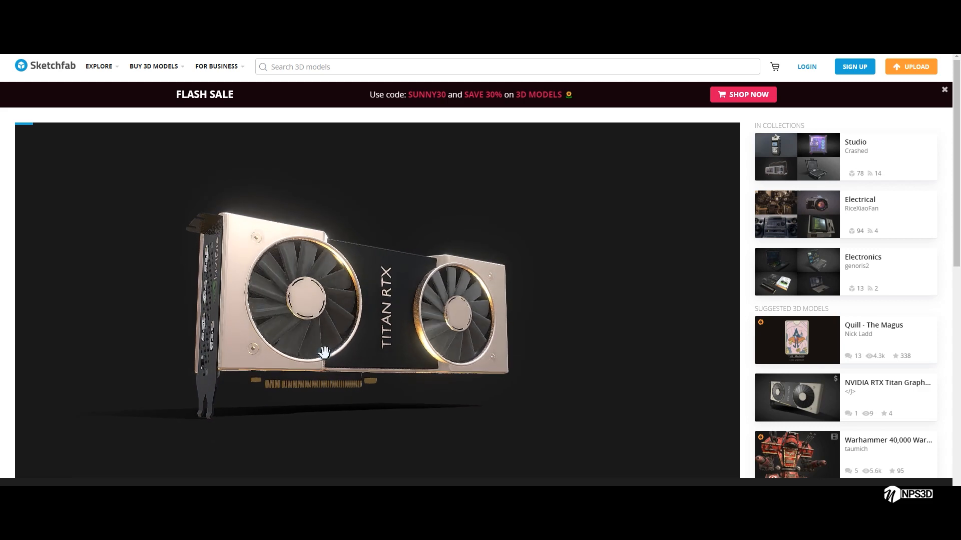
pyautogui.moveTo(958, 180); pyautogui.dragTo(957, 200)
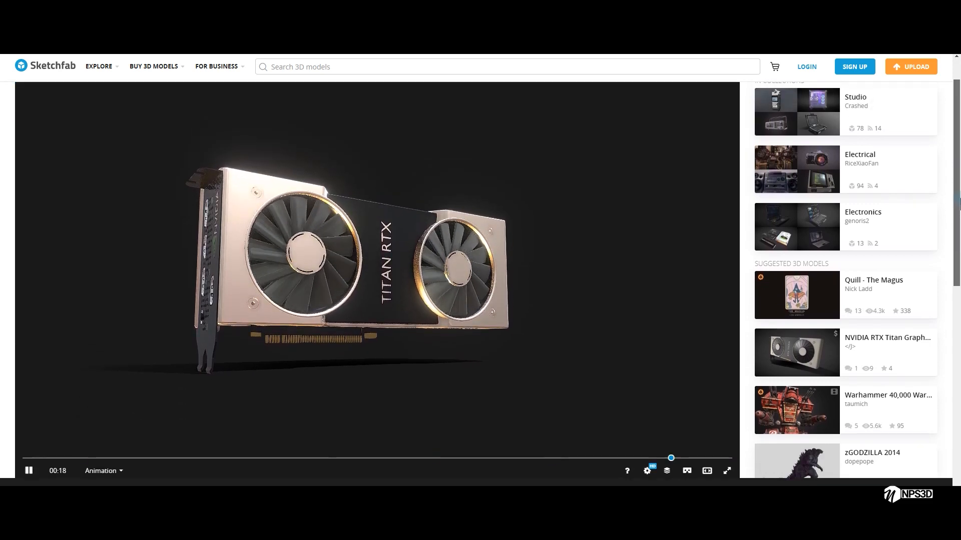
pyautogui.moveTo(347, 298)
pyautogui.mouseDown()
pyautogui.moveTo(349, 313)
pyautogui.moveTo(354, 296)
pyautogui.moveTo(294, 302)
pyautogui.moveTo(340, 295)
pyautogui.mouseUp()
pyautogui.moveTo(957, 200); pyautogui.dragTo(957, 215)
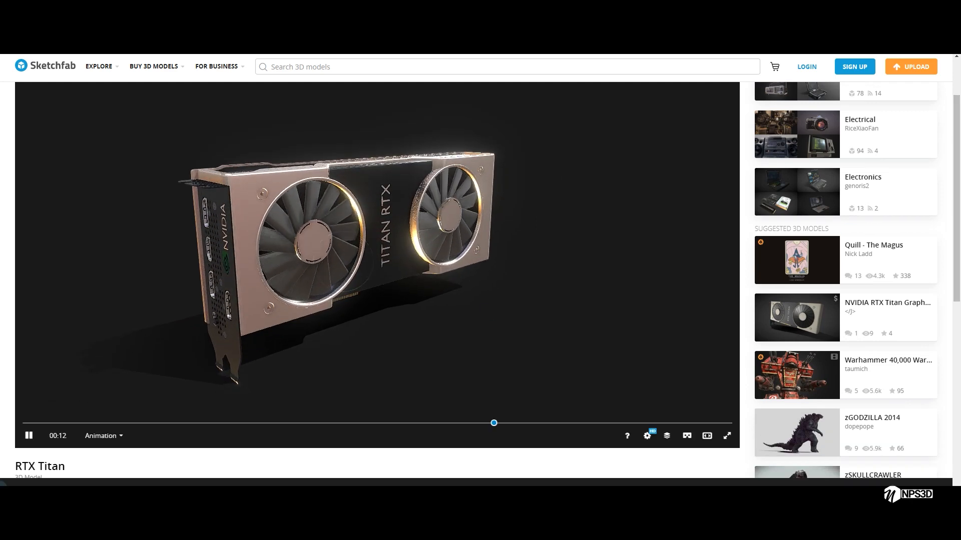
# Step: Set the RTX Titan model's animation to Static Pose and examine the card and its download details
pyautogui.click(102, 440)
pyautogui.click(136, 405)
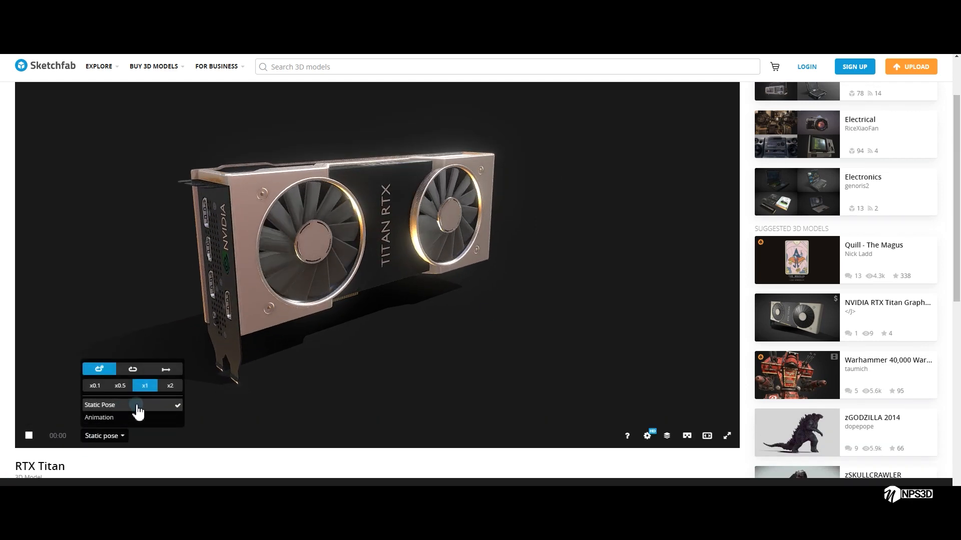
pyautogui.moveTo(302, 362); pyautogui.dragTo(352, 330)
pyautogui.moveTo(955, 135); pyautogui.dragTo(956, 190)
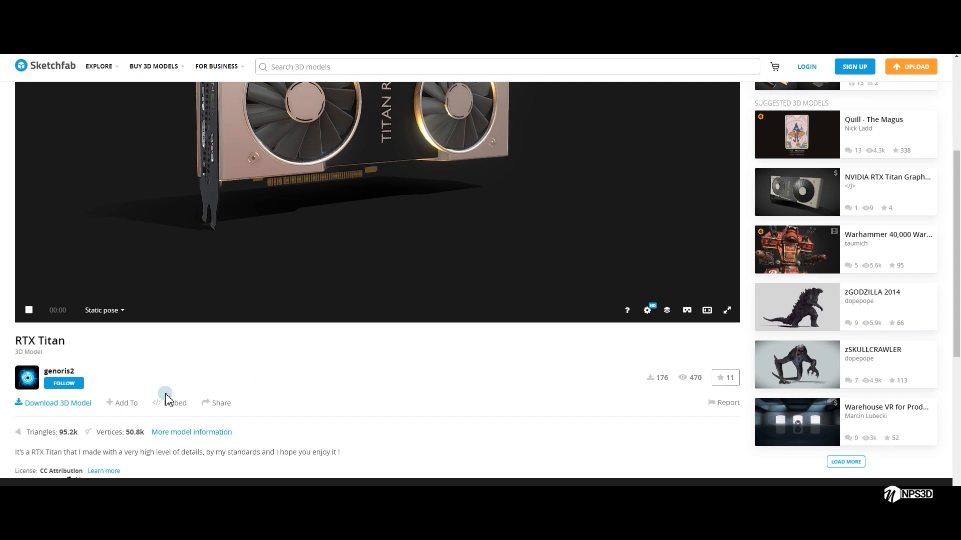
pyautogui.scroll(4, 300, 400)
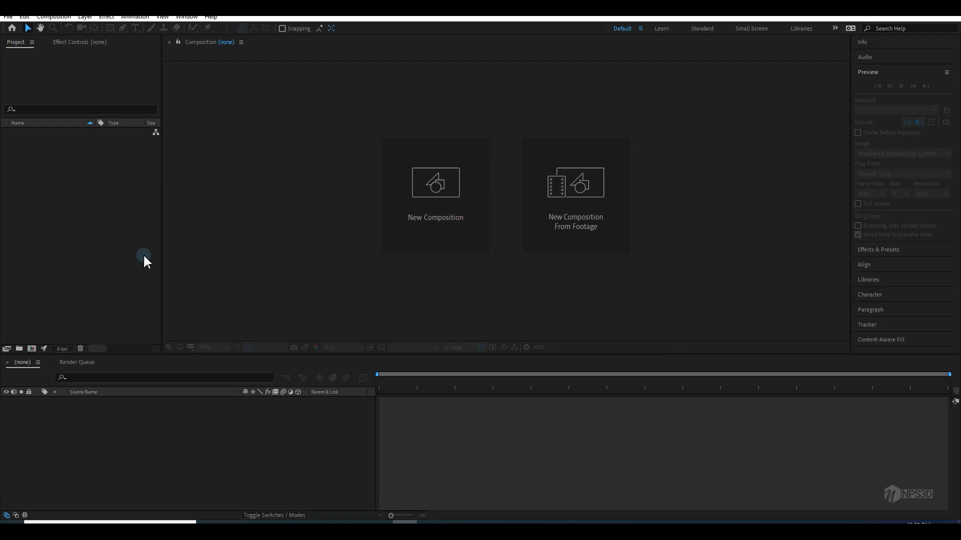
pyautogui.click(62, 349)
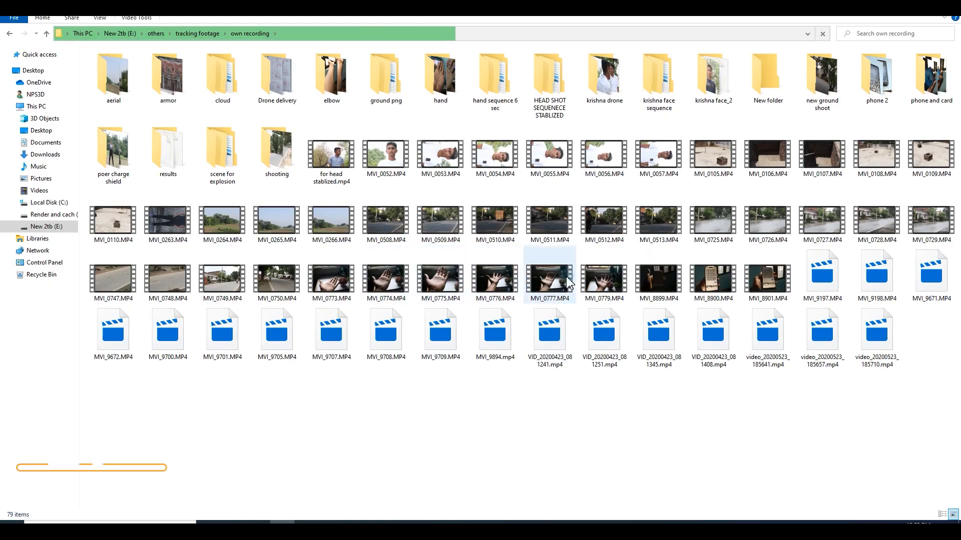
# Step: Open MVI_0773.MP4 from the own recording folder in the video player and mute its sound
pyautogui.click(334, 284)
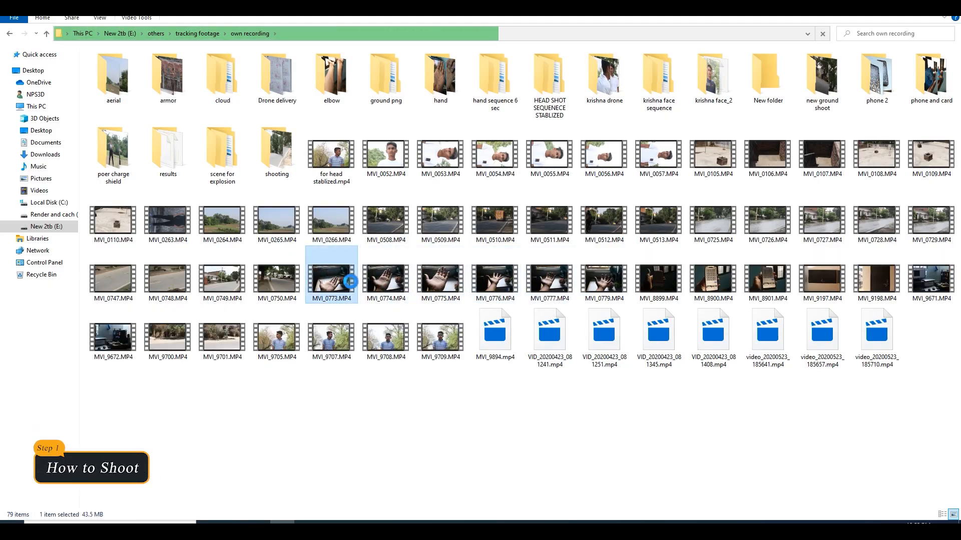
pyautogui.rightClick(350, 281)
pyautogui.click(388, 284)
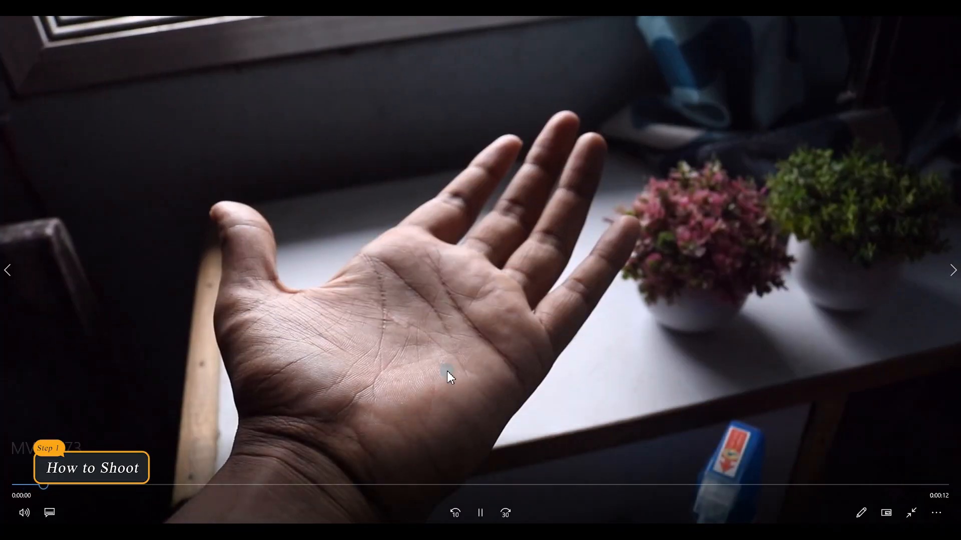
pyautogui.click(24, 512)
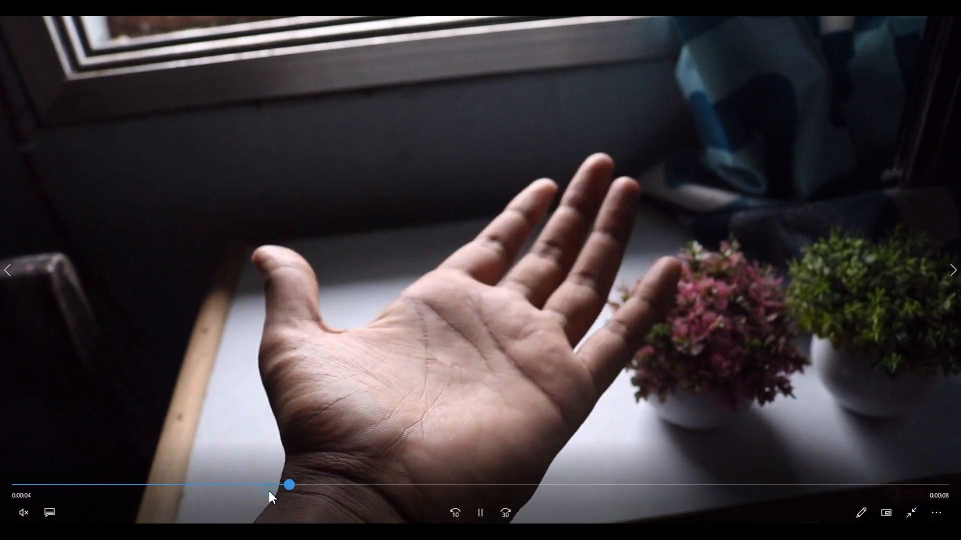
# Step: Rewind MVI_0773 to the start, pause it and scrub through the shot to examine how the hand moves
pyautogui.moveTo(269, 491); pyautogui.dragTo(13, 493)
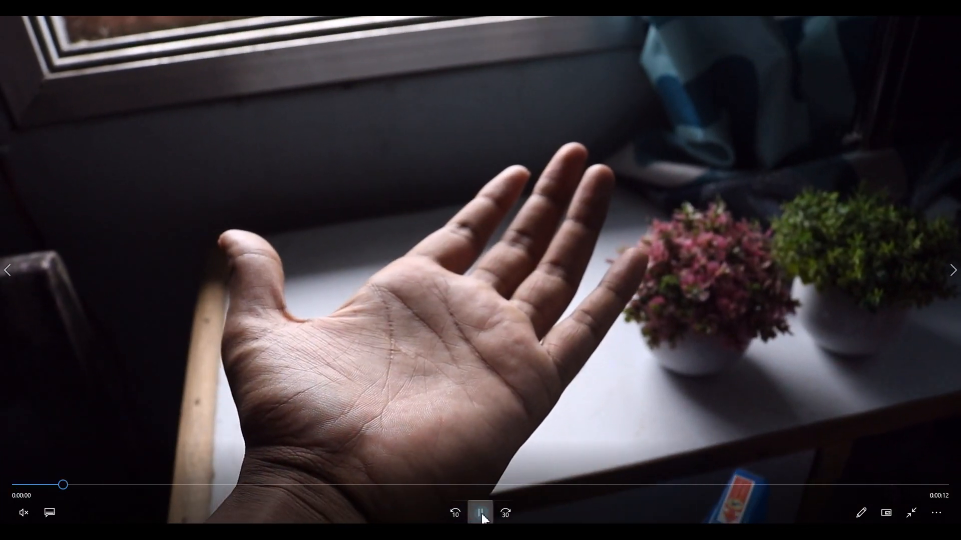
pyautogui.click(480, 515)
pyautogui.moveTo(162, 486); pyautogui.dragTo(326, 485)
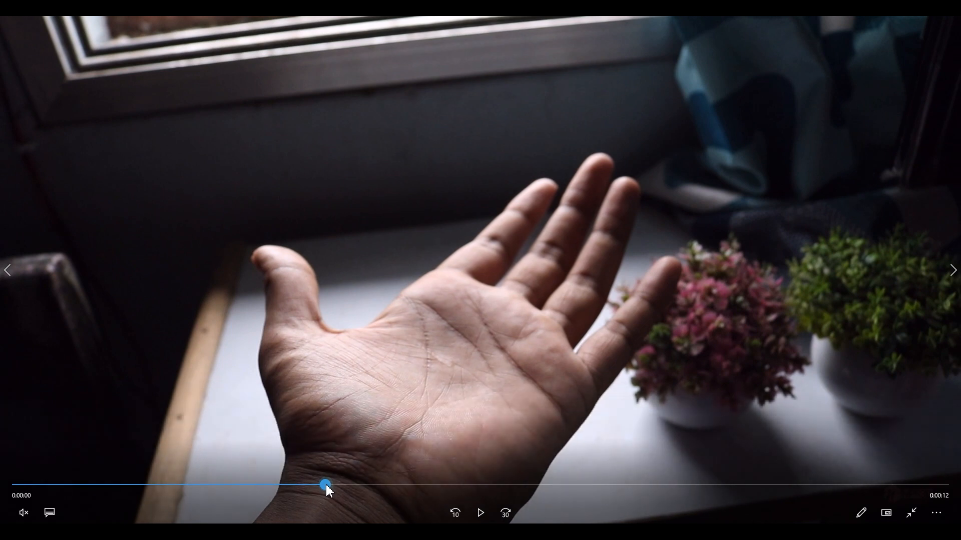
pyautogui.moveTo(325, 484); pyautogui.dragTo(353, 476)
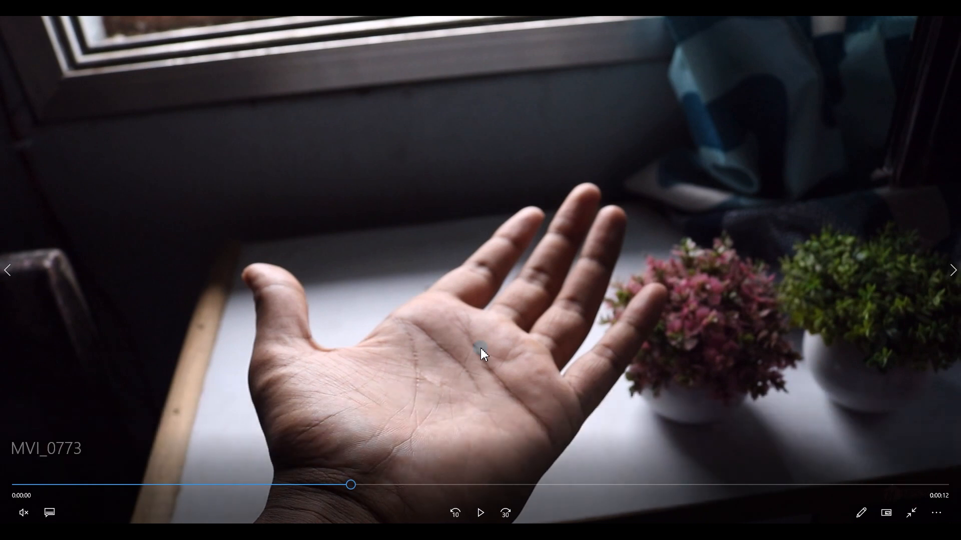
pyautogui.moveTo(368, 487); pyautogui.dragTo(452, 460)
# Step: Close the MVI_0773 clip and open MVI_0774.MP4 from the own recording folder
pyautogui.doubleClick(494, 296)
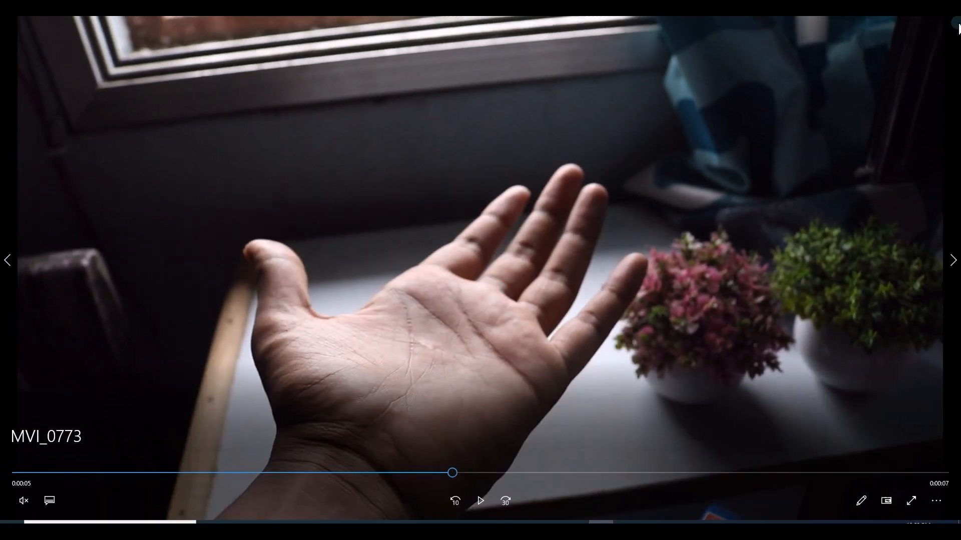
pyautogui.click(958, 20)
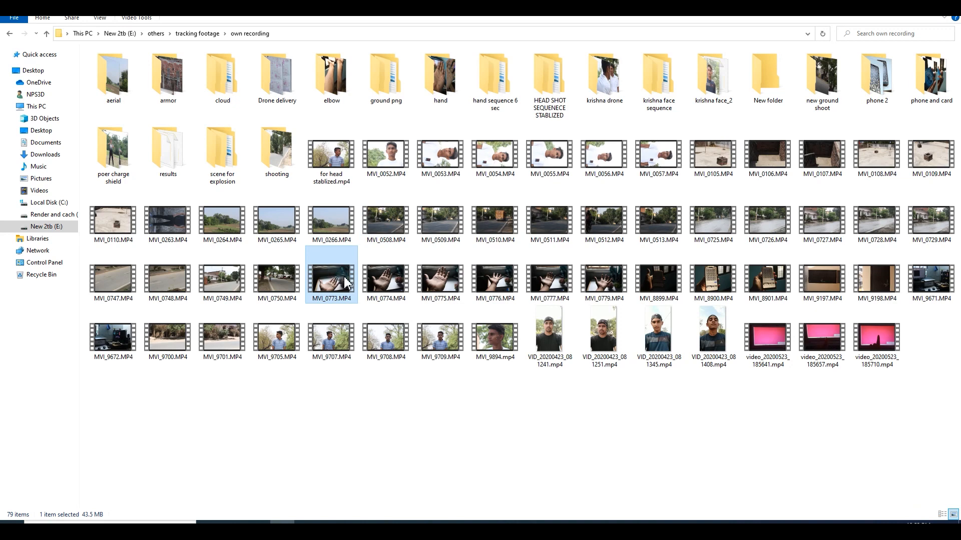
pyautogui.moveTo(338, 283)
pyautogui.mouseDown()
pyautogui.moveTo(378, 445)
pyautogui.moveTo(369, 368)
pyautogui.moveTo(338, 273)
pyautogui.mouseUp()
pyautogui.doubleClick(385, 278)
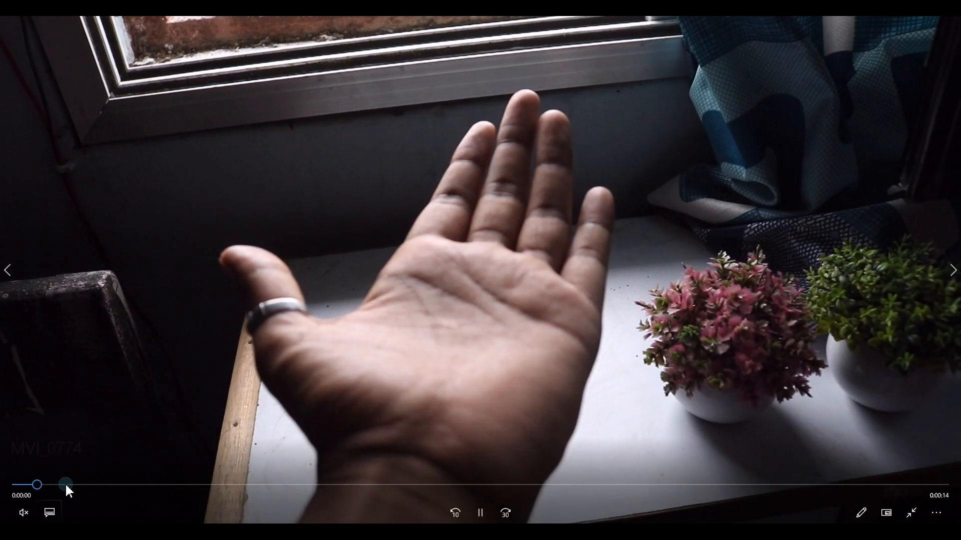
# Step: Skim through the MVI_0774 clip and close it, and then view and close MVI_0775.MP4
pyautogui.click(403, 485)
pyautogui.hotkey('alt', 'F4')
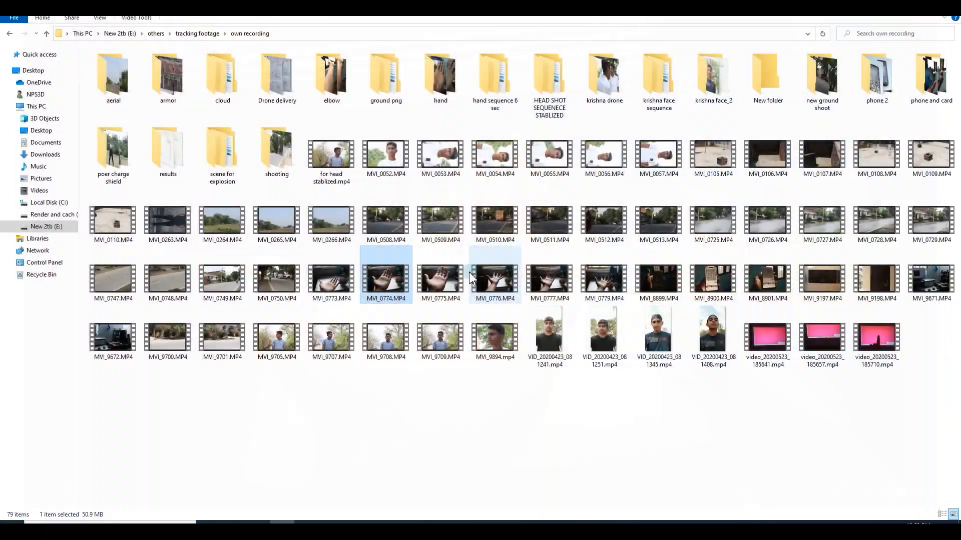
pyautogui.doubleClick(439, 280)
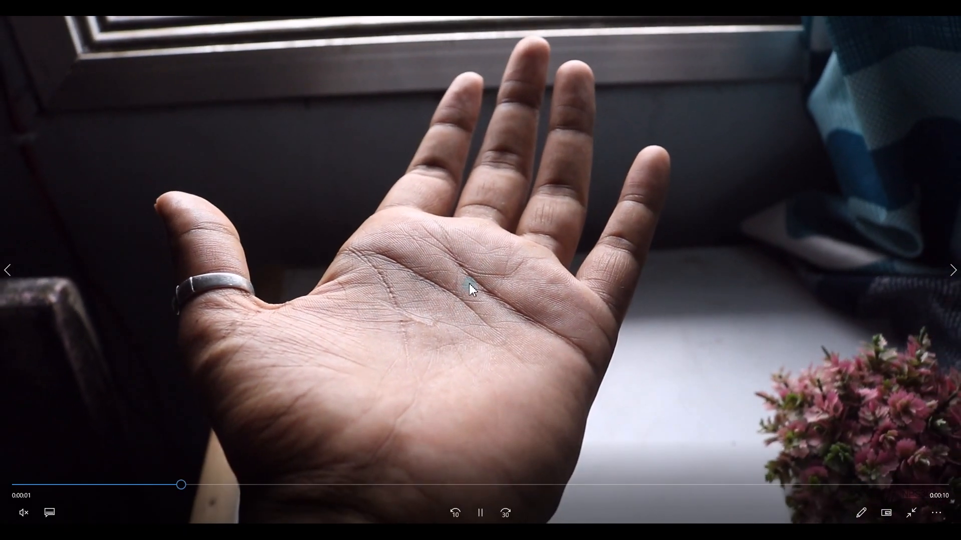
pyautogui.doubleClick(469, 283)
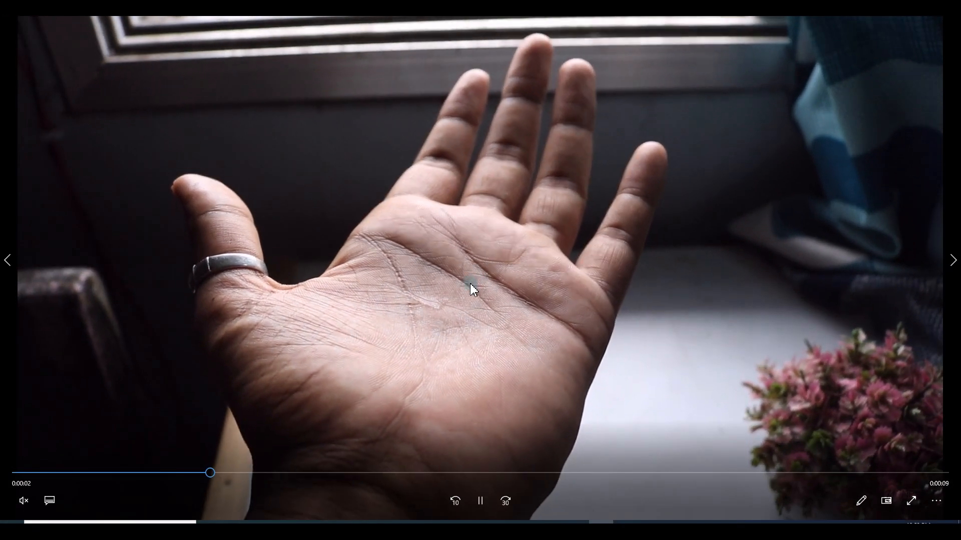
pyautogui.hotkey('alt', 'F4')
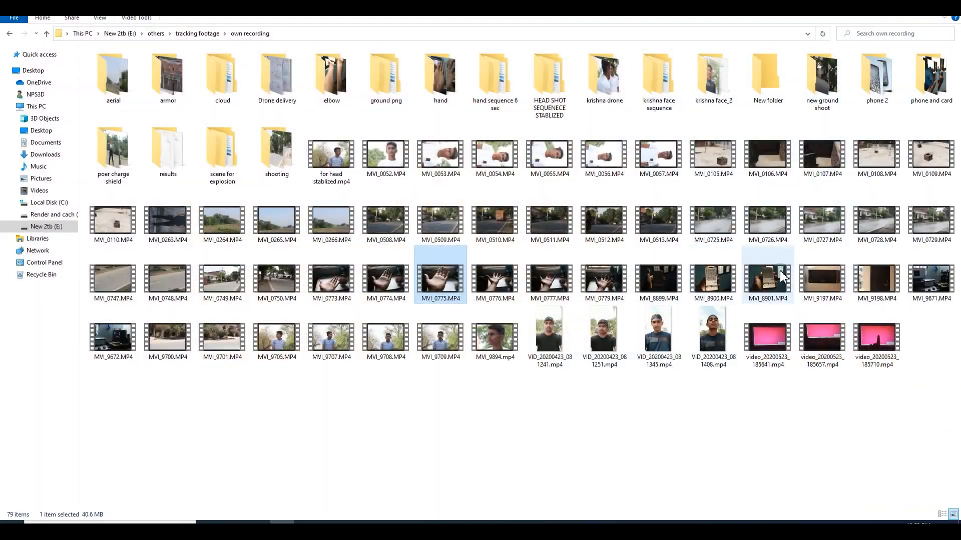
# Step: Import MVI_0773.MP4 into the After Effects project and conform its frame rate to 24 frames per second
pyautogui.click(355, 290)
pyautogui.moveTo(324, 291); pyautogui.dragTo(82, 233)
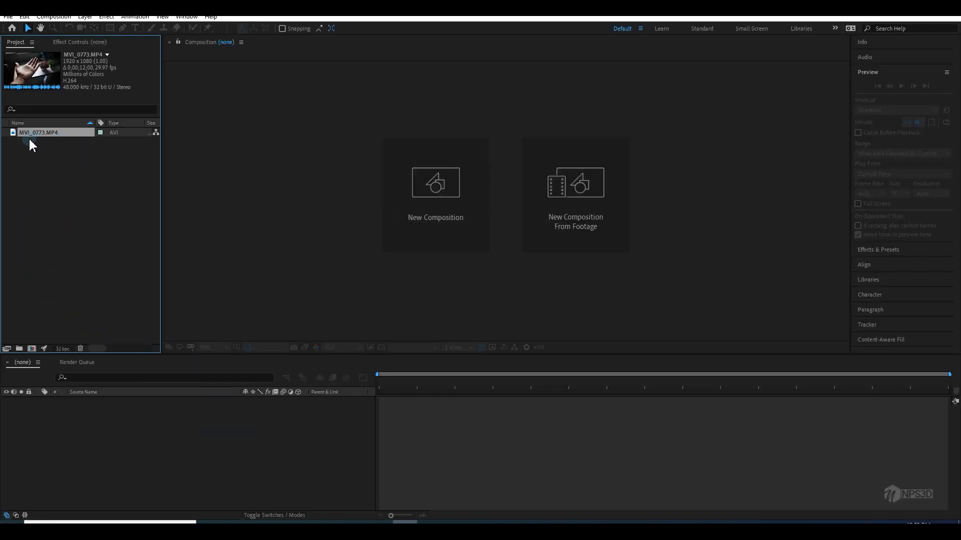
pyautogui.rightClick(35, 139)
pyautogui.moveTo(80, 206)
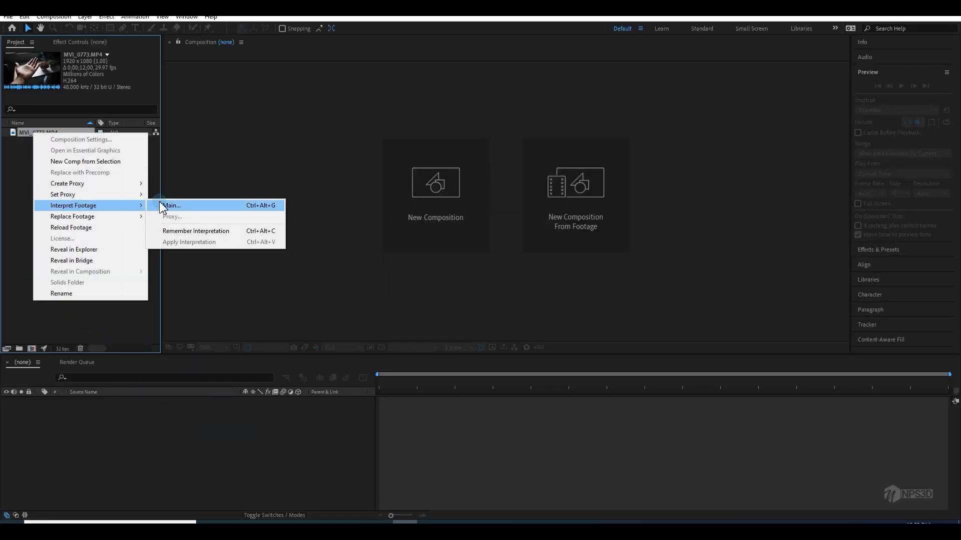
pyautogui.click(176, 207)
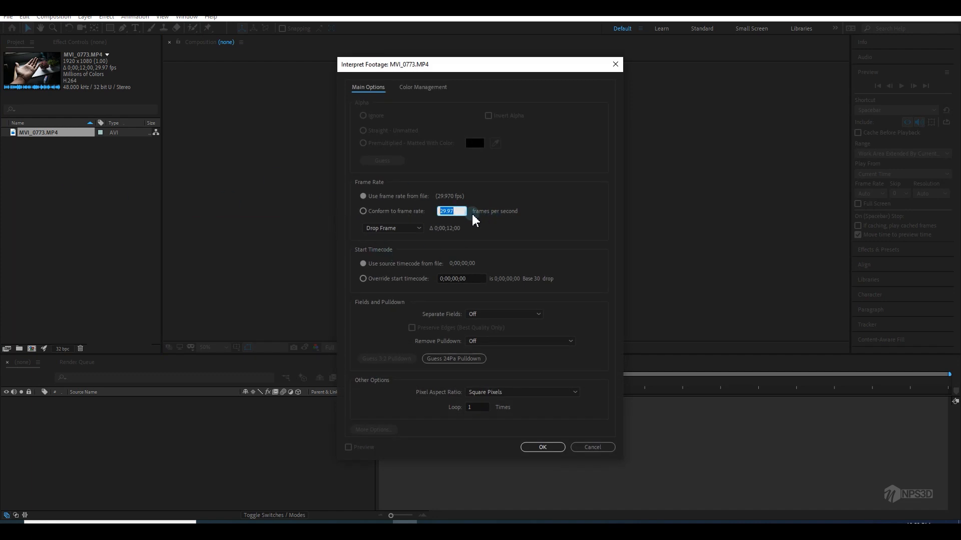
pyautogui.write('24')
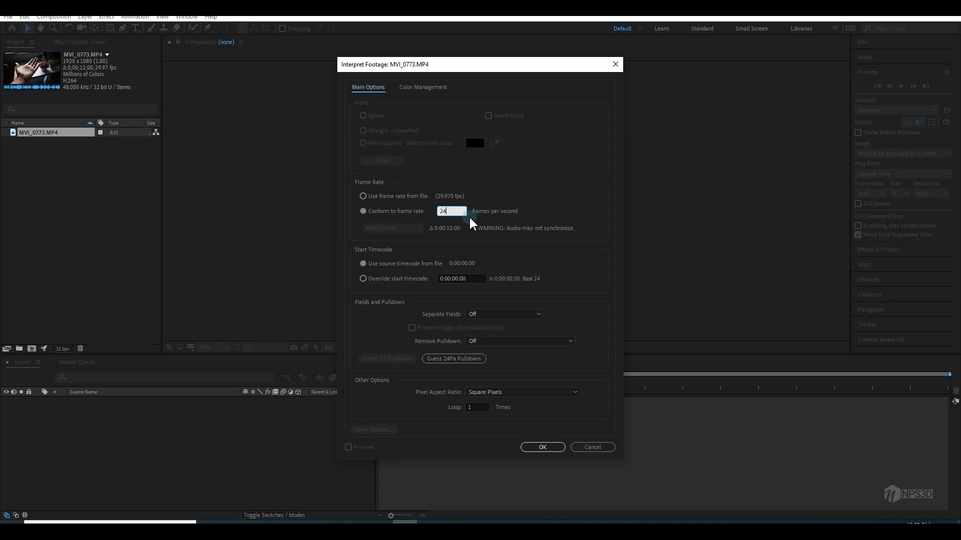
pyautogui.click(538, 447)
# Step: Create a composition from MVI_0773.MP4 and trim it to a 0:00:07:01 work area starting at 0:00:06:23, previewing the result
pyautogui.moveTo(45, 132); pyautogui.dragTo(35, 349)
pyautogui.press('space')
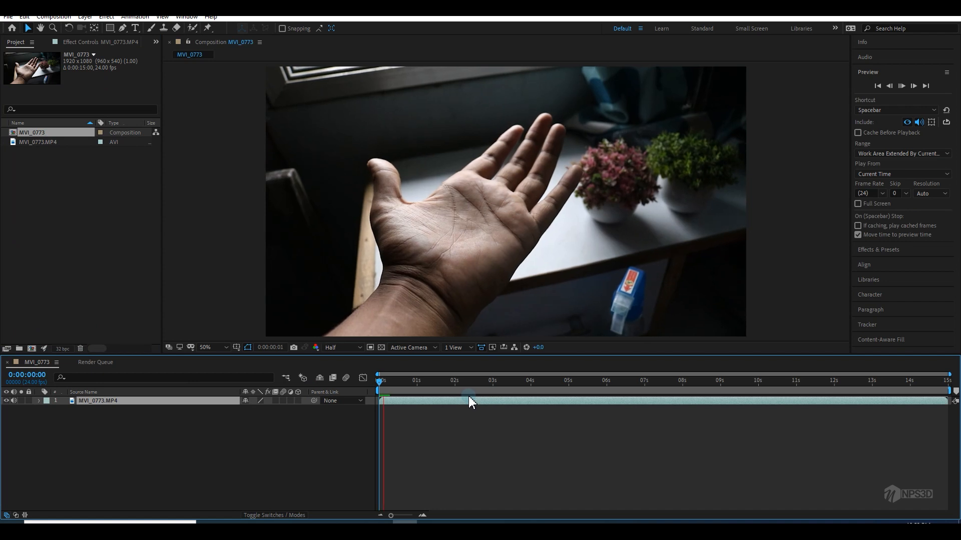
pyautogui.moveTo(521, 381); pyautogui.dragTo(908, 392)
pyautogui.press('b')
pyautogui.press('n')
pyautogui.rightClick(866, 390)
pyautogui.click(842, 418)
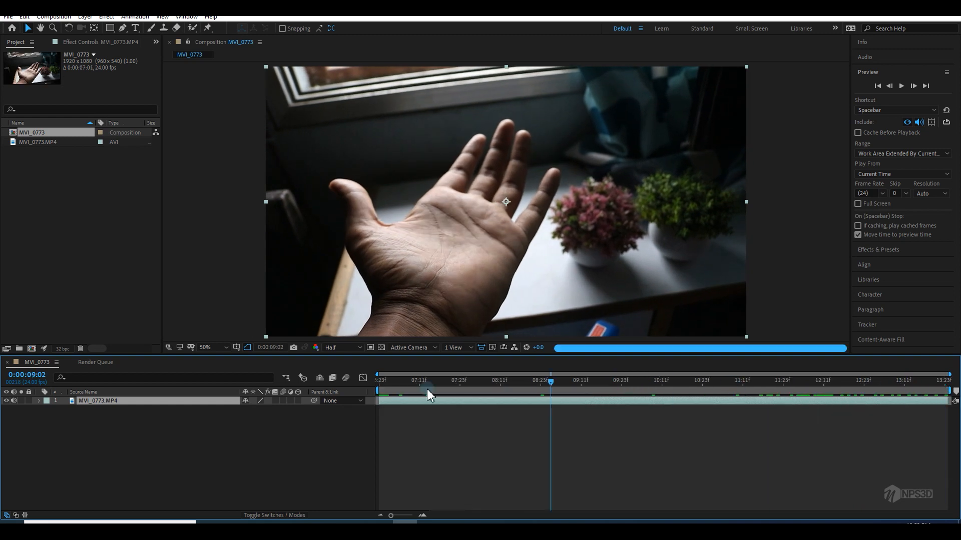
pyautogui.press('space')
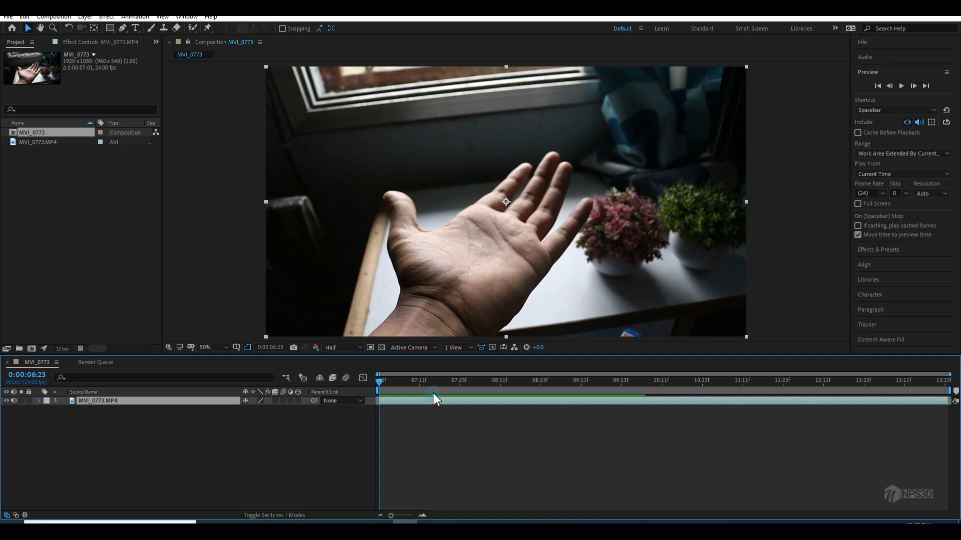
pyautogui.moveTo(435, 383); pyautogui.dragTo(382, 403)
# Step: Rename the MVI_0773.MP4 footage layer as mask and duplicate it
pyautogui.click(108, 404)
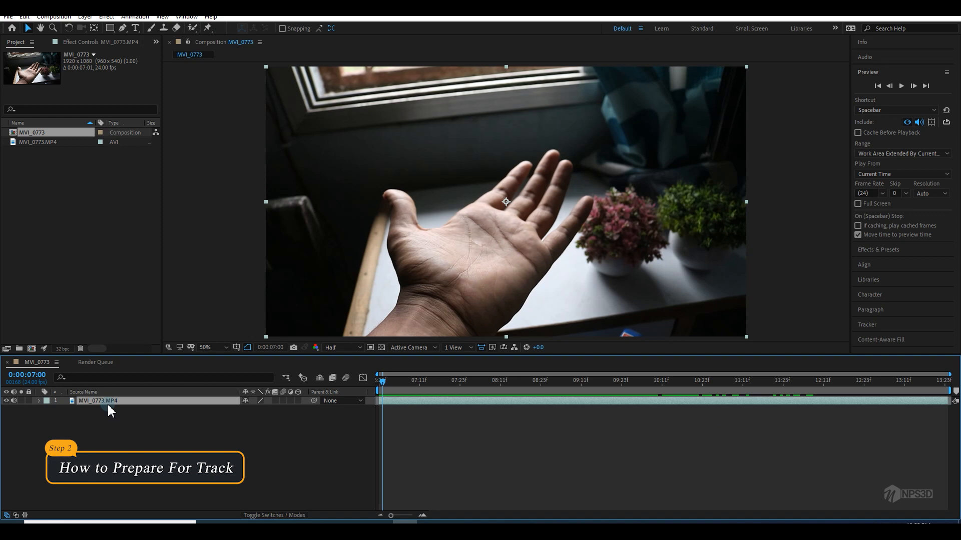
pyautogui.press('Return')
pyautogui.write('mask')
pyautogui.press('Return')
pyautogui.hotkey('ctrl', 'd')
# Step: Pre-compose the mask 2 layer as mask 2 Comp 1 with all attributes moved, and open the new composition
pyautogui.rightClick(111, 403)
pyautogui.click(150, 344)
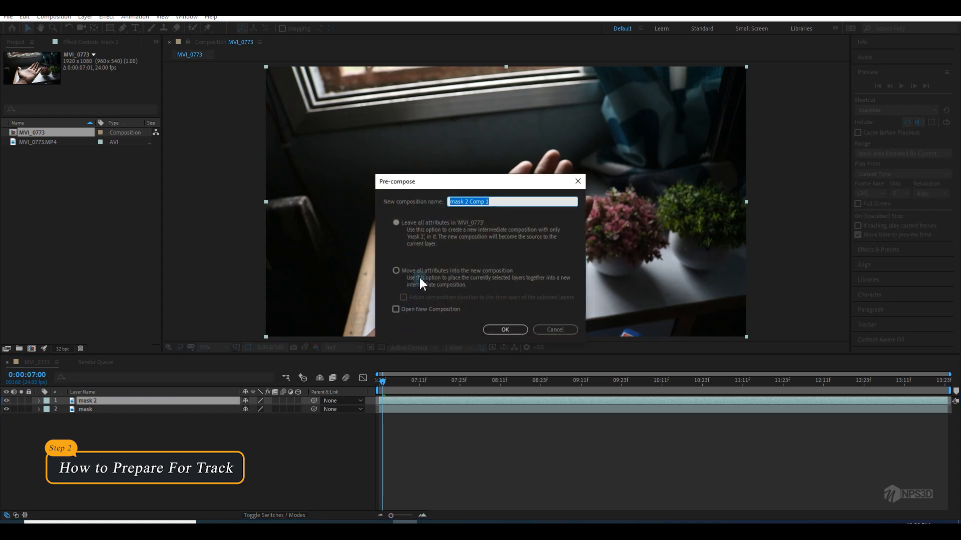
pyautogui.click(450, 270)
pyautogui.click(504, 329)
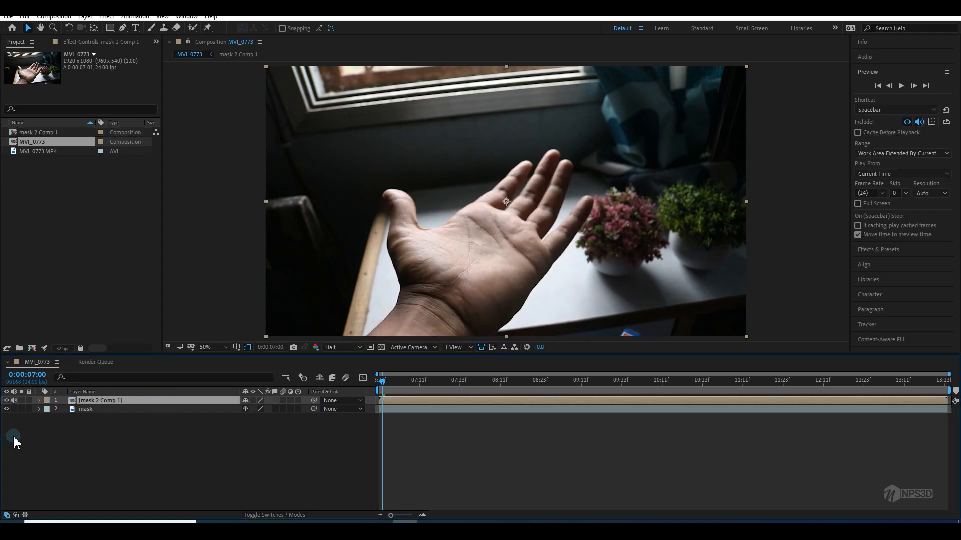
pyautogui.doubleClick(99, 400)
pyautogui.click(113, 403)
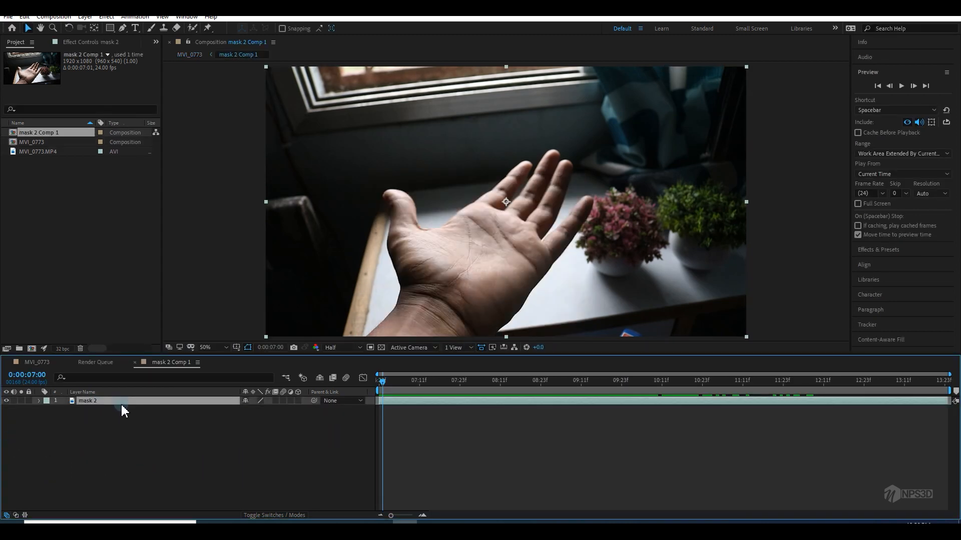
# Step: Pre-compose the mask 2 layer inside mask 2 Comp 1 as mask 2 Comp 2, moving all attributes
pyautogui.moveTo(398, 387); pyautogui.dragTo(350, 419)
pyautogui.rightClick(91, 417)
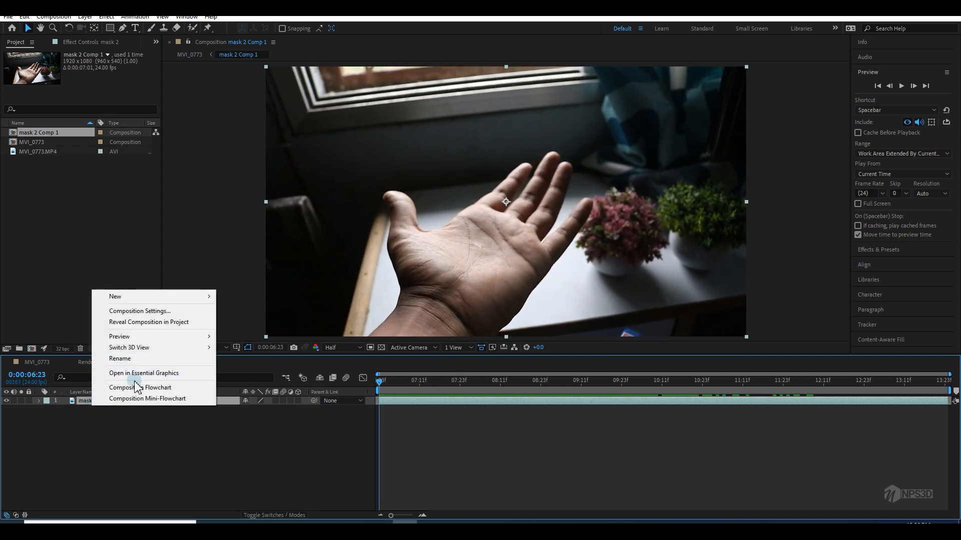
pyautogui.rightClick(94, 419)
pyautogui.click(91, 413)
pyautogui.click(83, 401)
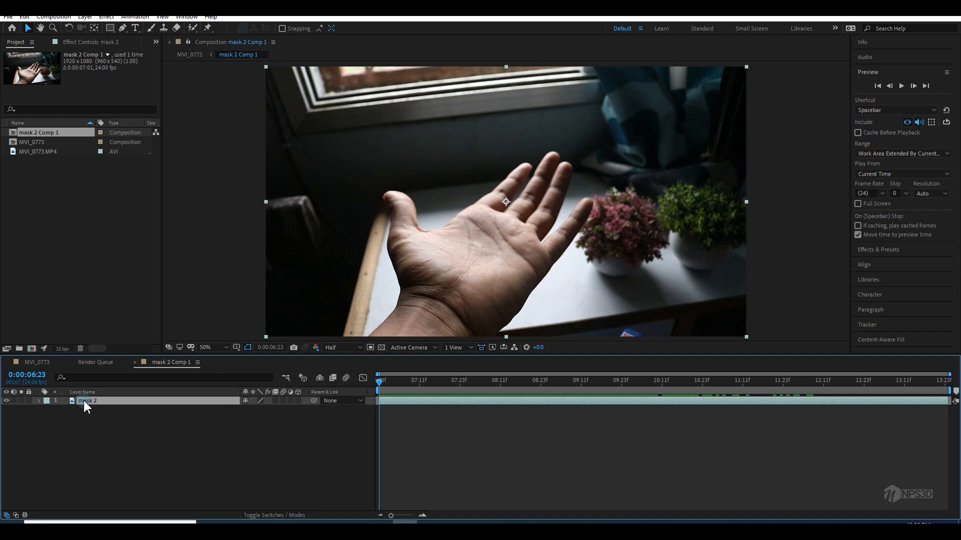
pyautogui.hotkey('ctrl', 'shift', 'c')
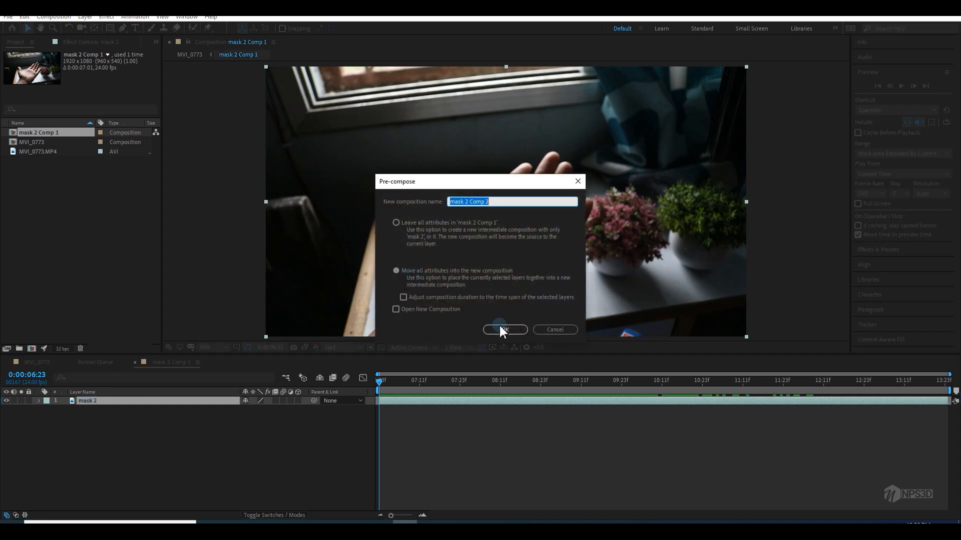
pyautogui.click(502, 328)
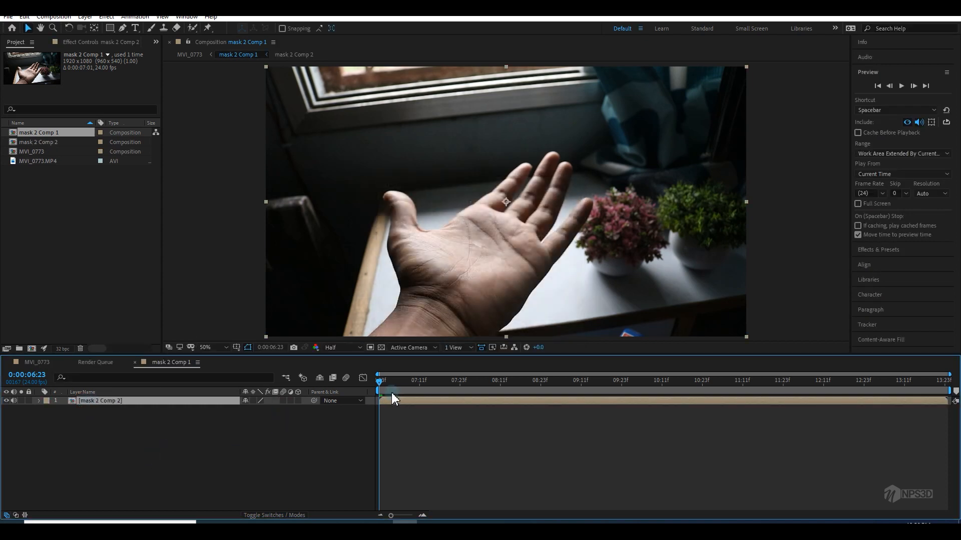
# Step: Give the mask 2 Comp 2 layer a teal label colour and scrub the start of the shot
pyautogui.moveTo(120, 402); pyautogui.dragTo(501, 367)
pyautogui.moveTo(326, 357); pyautogui.dragTo(343, 356)
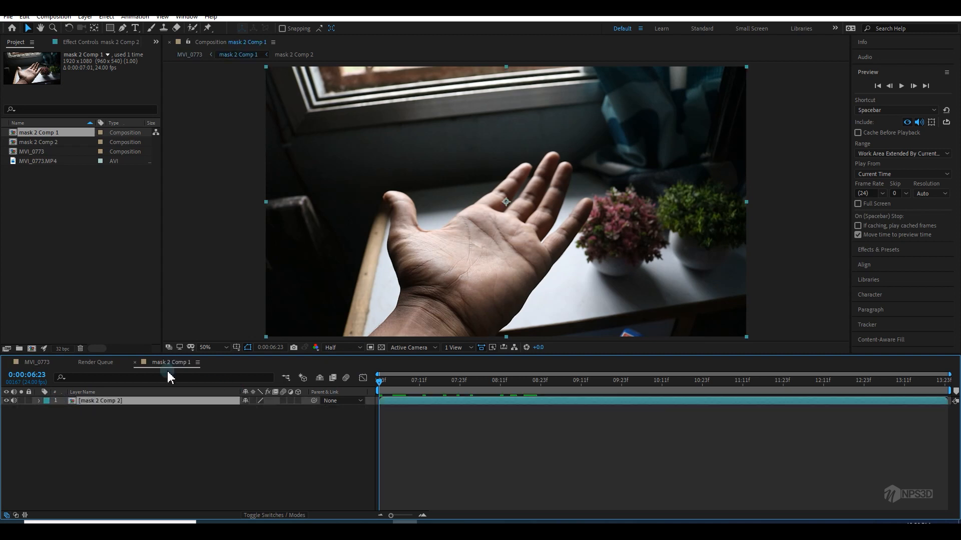
pyautogui.moveTo(406, 413); pyautogui.dragTo(377, 392)
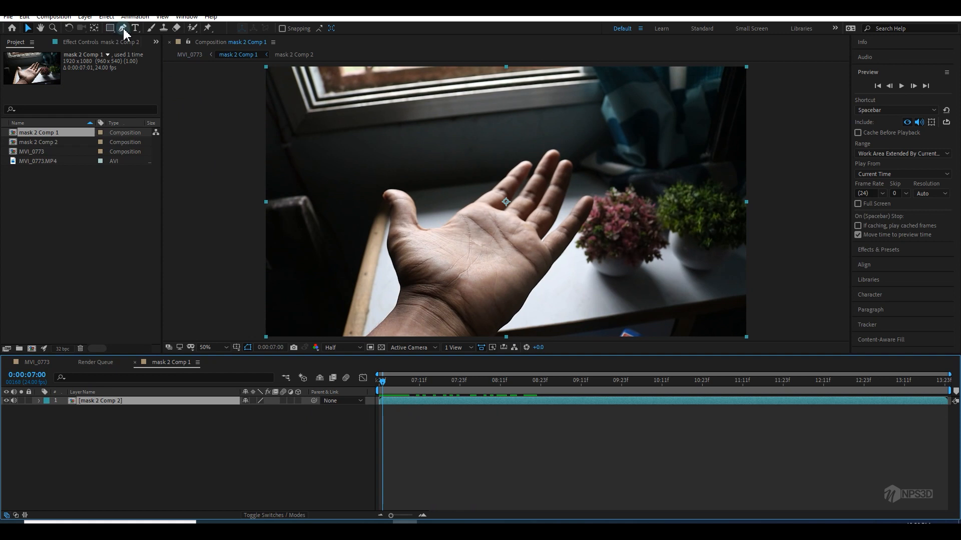
# Step: Scrub through the mask 2 Comp 1 timeline to examine the hand's movement and return to the first frame
pyautogui.click(129, 413)
pyautogui.click(117, 402)
pyautogui.click(123, 28)
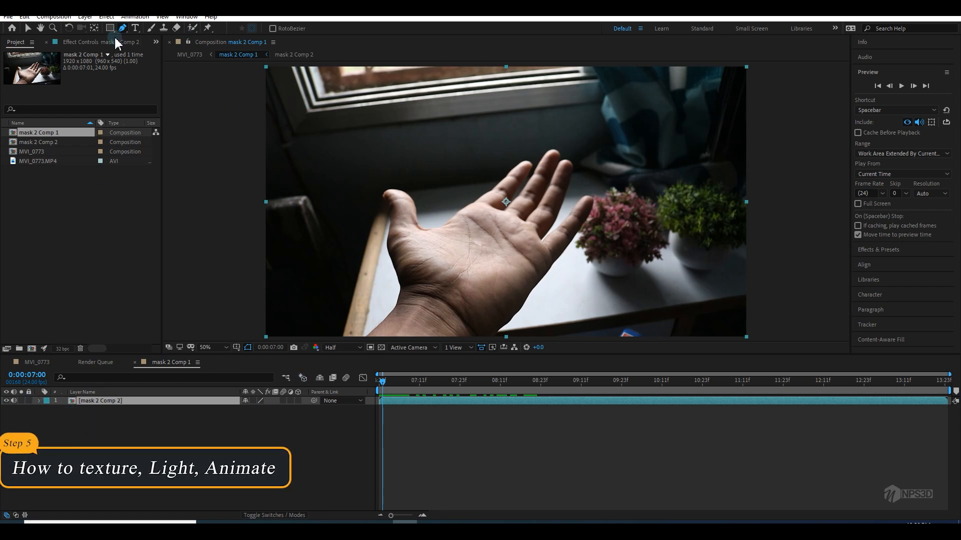
pyautogui.click(28, 29)
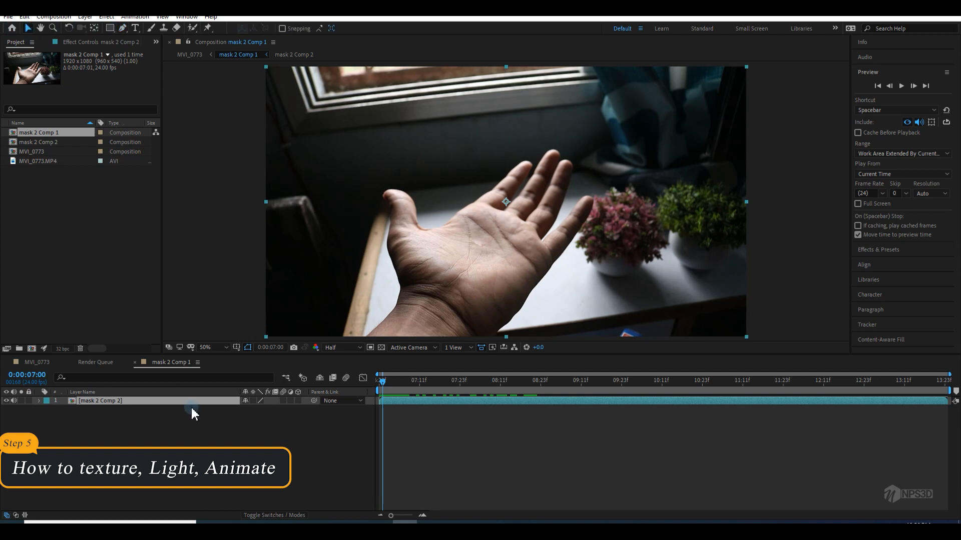
pyautogui.moveTo(412, 385); pyautogui.dragTo(134, 417)
pyautogui.moveTo(446, 385); pyautogui.dragTo(489, 386)
pyautogui.press('Home')
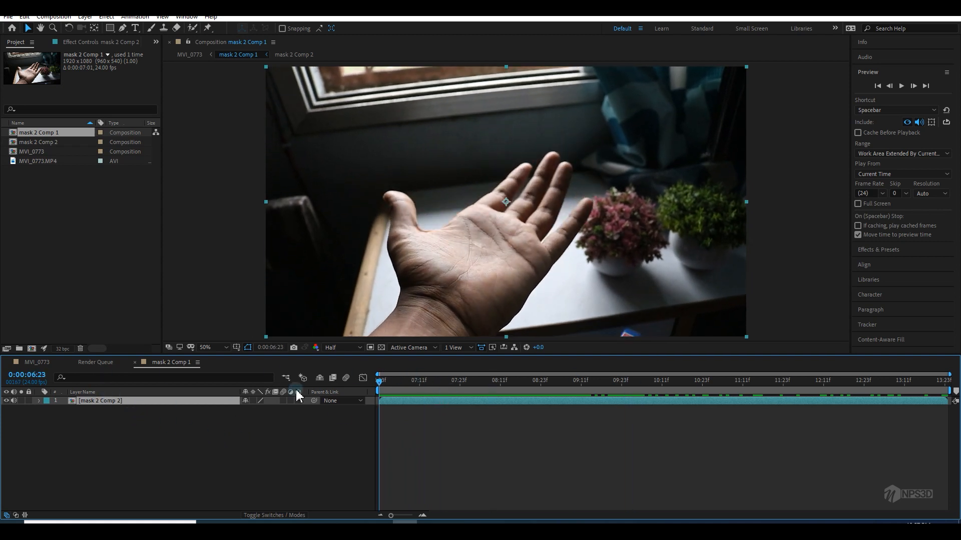
# Step: Apply Track in Boris FX Mocha to the mask 2 Comp 2 layer and launch Mocha AE at proxy resolution
pyautogui.click(134, 17)
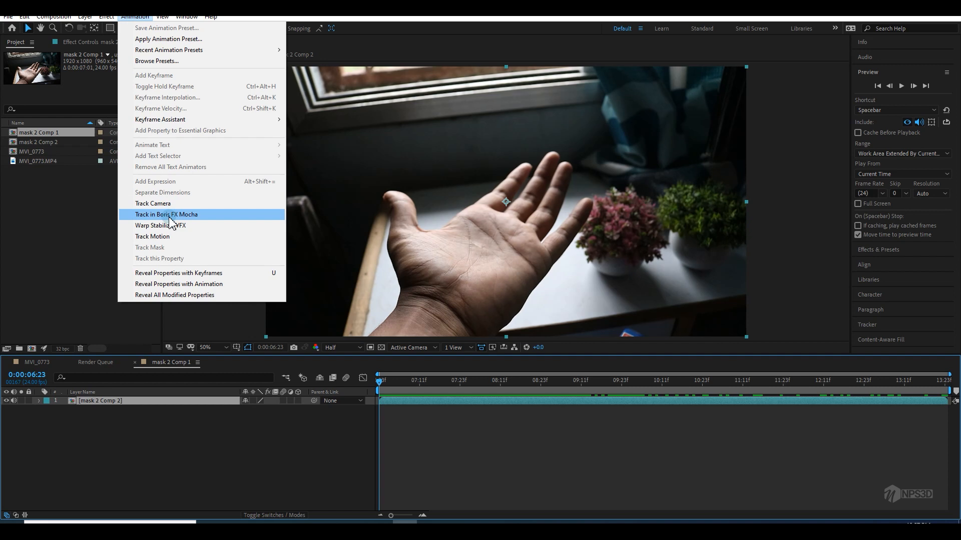
pyautogui.click(169, 215)
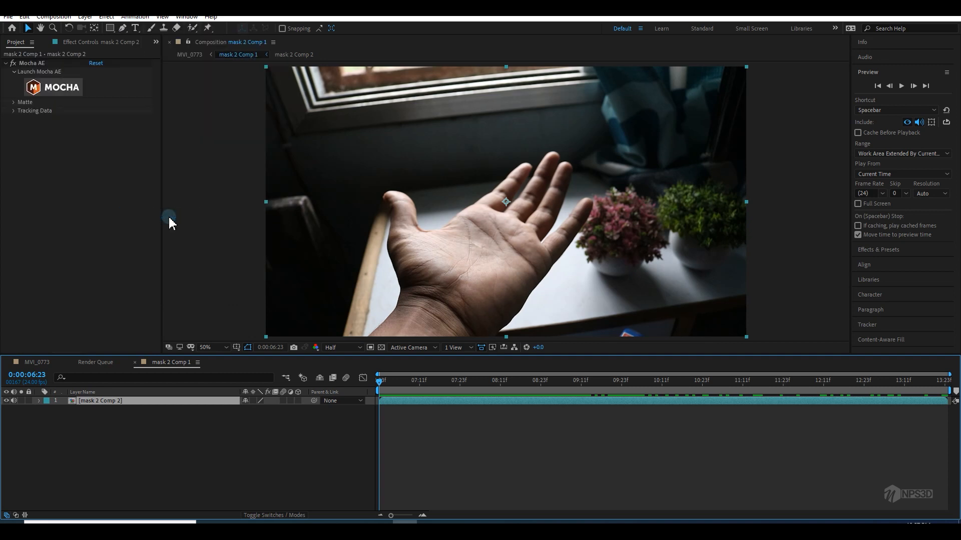
pyautogui.click(55, 92)
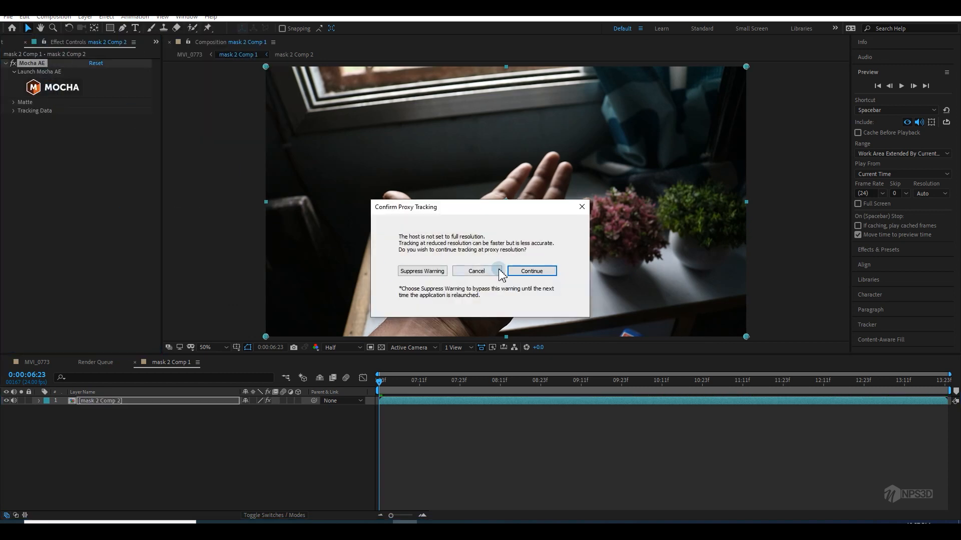
pyautogui.click(530, 272)
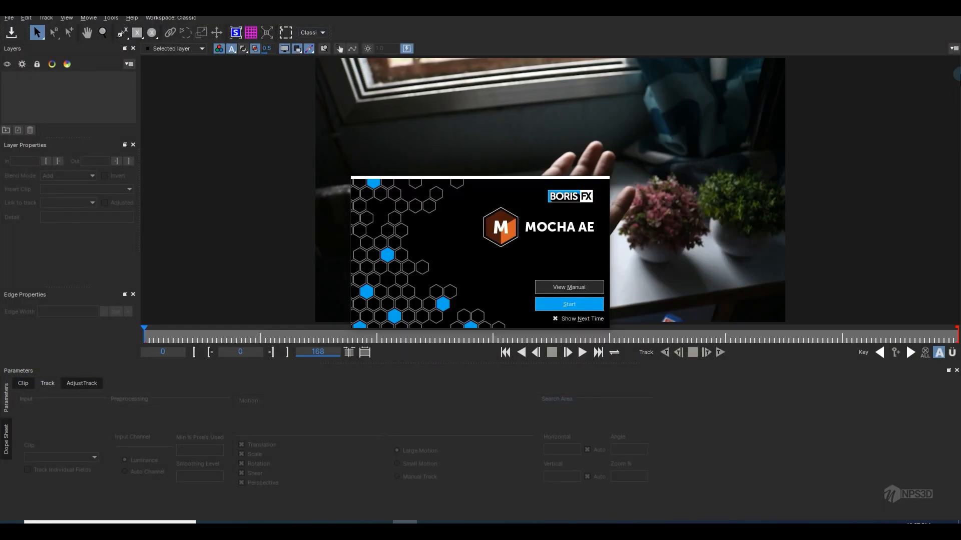
pyautogui.click(568, 305)
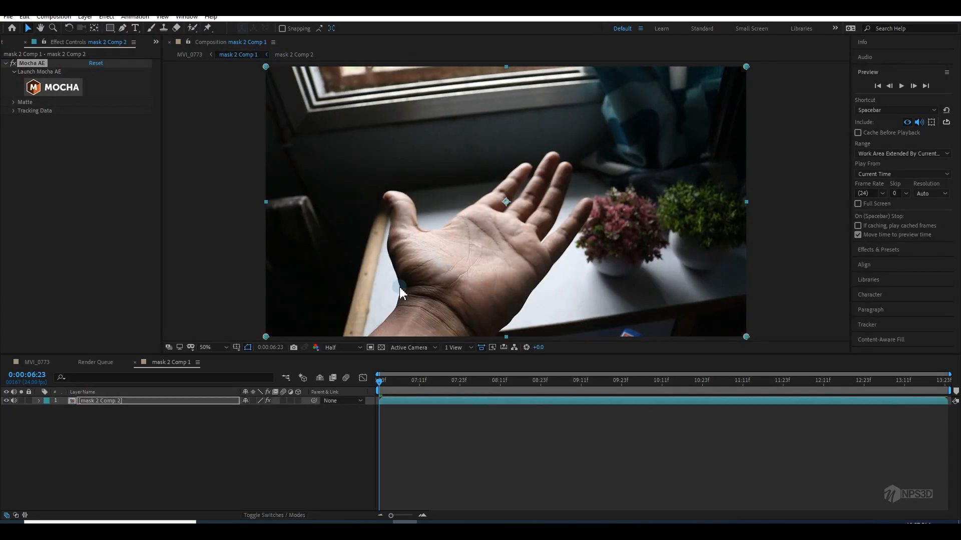
# Step: Set the composition's preview resolution to Full and relaunch Mocha AE for the mask 2 Comp 2 layer
pyautogui.click(342, 348)
pyautogui.click(335, 368)
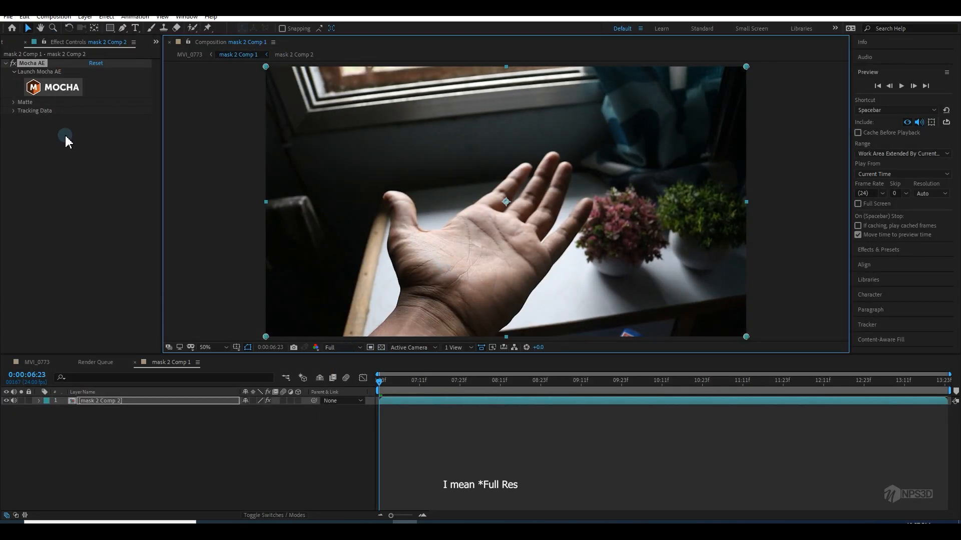
pyautogui.click(61, 89)
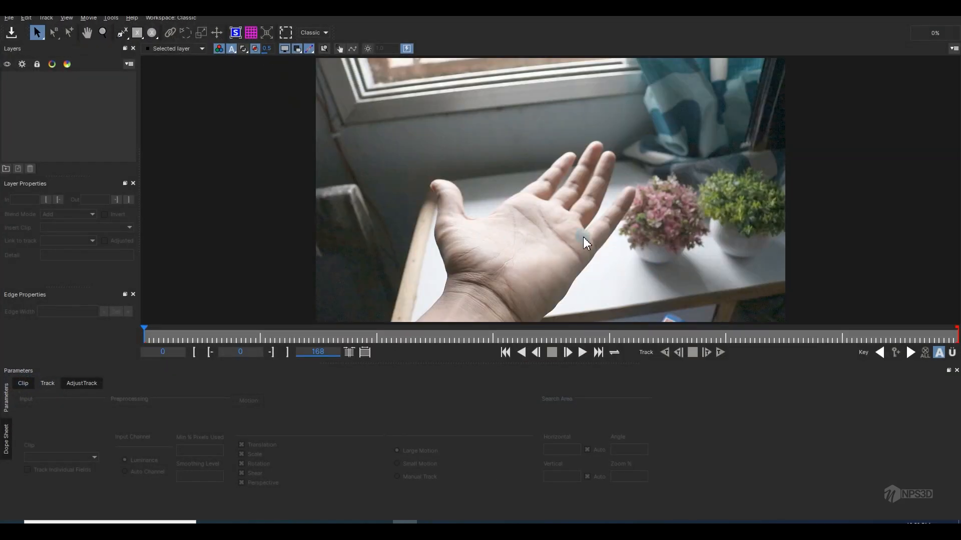
# Step: Start a spline layer around the palm on the first frame, tracing from the wrist past the thumb base to the thumb web
pyautogui.moveTo(144, 336)
pyautogui.mouseDown()
pyautogui.moveTo(760, 325)
pyautogui.moveTo(953, 311)
pyautogui.moveTo(128, 328)
pyautogui.mouseUp()
pyautogui.click(122, 34)
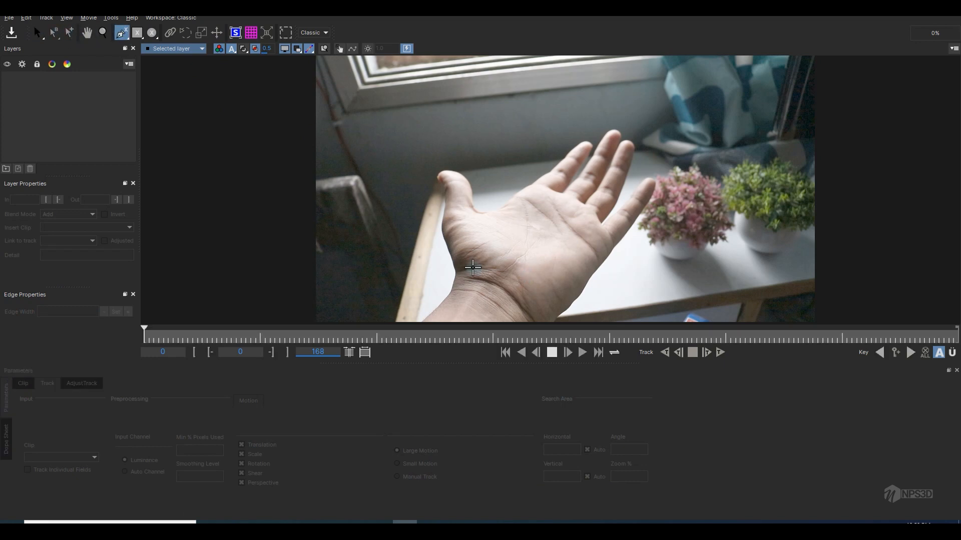
pyautogui.press('z')
pyautogui.moveTo(476, 272); pyautogui.dragTo(428, 263)
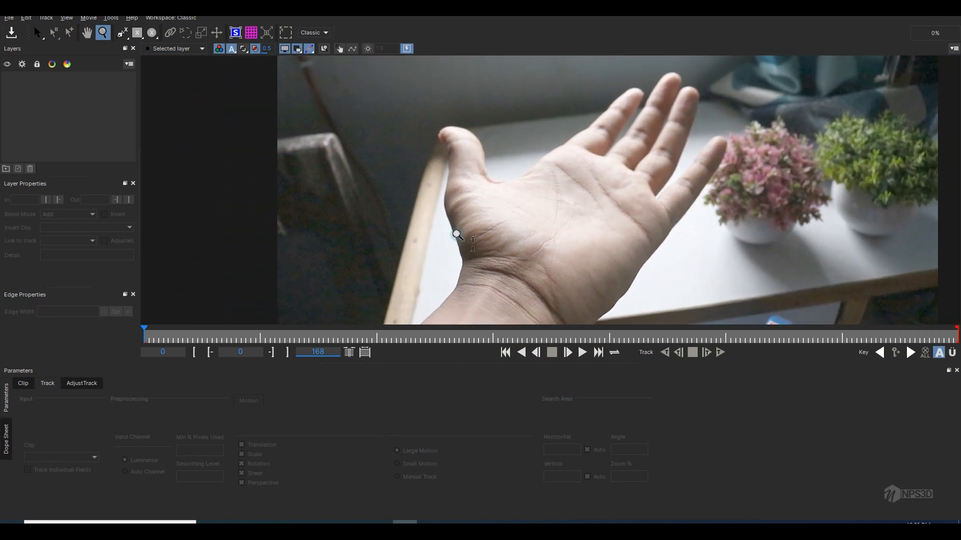
pyautogui.click(462, 260)
pyautogui.click(441, 202)
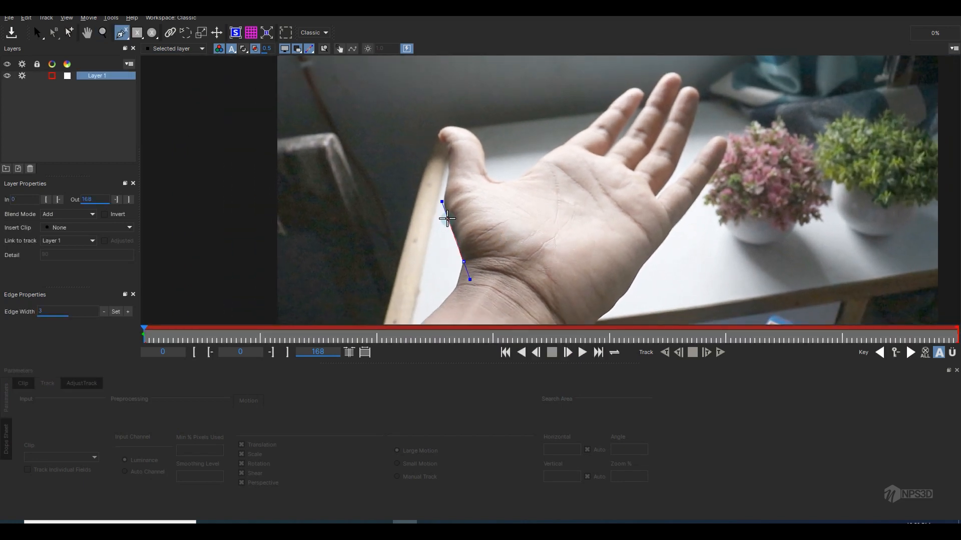
pyautogui.click(449, 174)
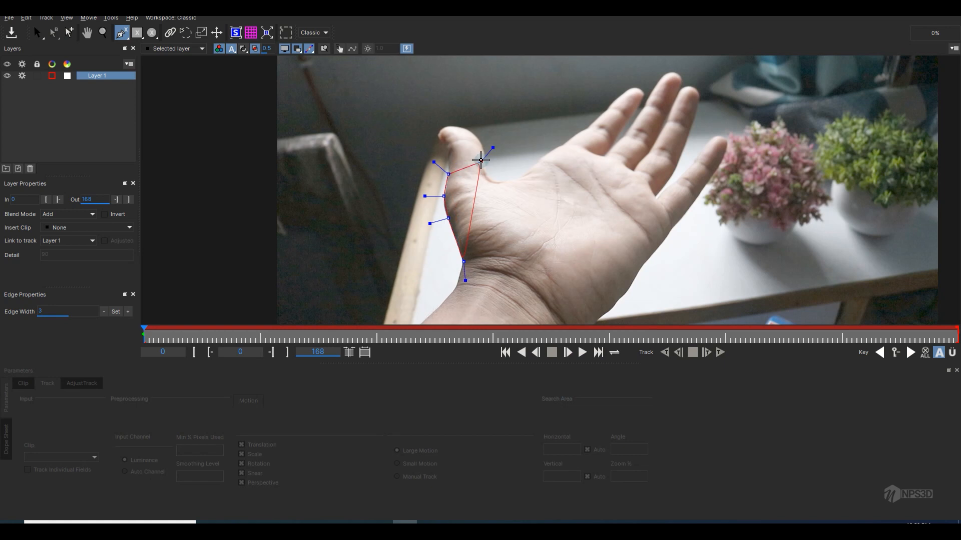
pyautogui.click(471, 155)
pyautogui.click(491, 179)
pyautogui.click(512, 181)
pyautogui.click(527, 172)
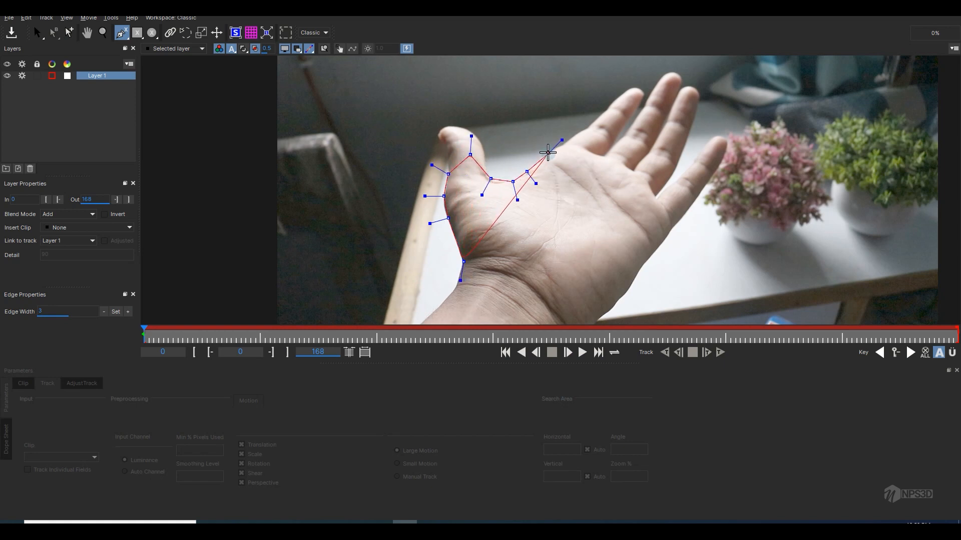
# Step: Continue the palm spline below the bases of the fingers and down the palm's outer edge
pyautogui.click(565, 142)
pyautogui.click(586, 145)
pyautogui.click(603, 157)
pyautogui.click(629, 162)
pyautogui.click(649, 182)
pyautogui.click(667, 215)
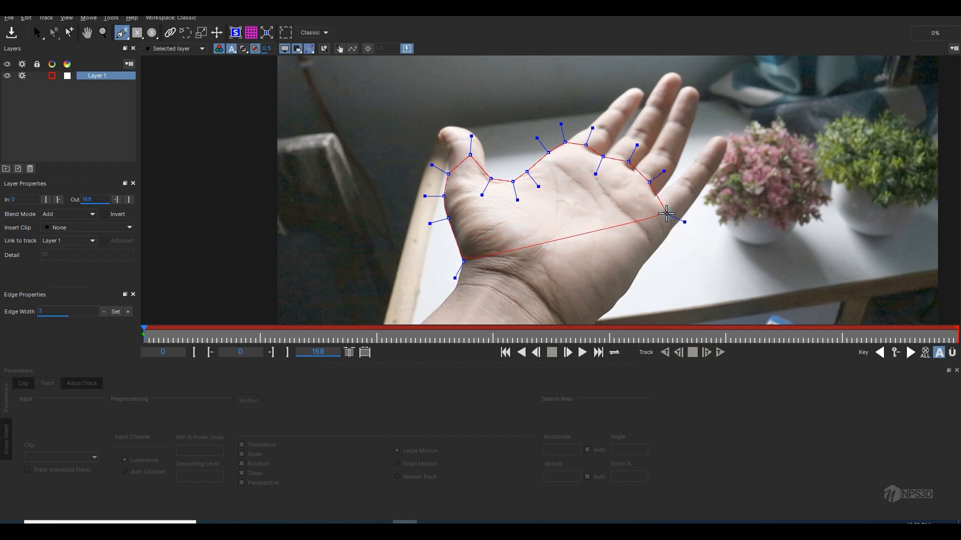
pyautogui.click(673, 234)
pyautogui.click(623, 289)
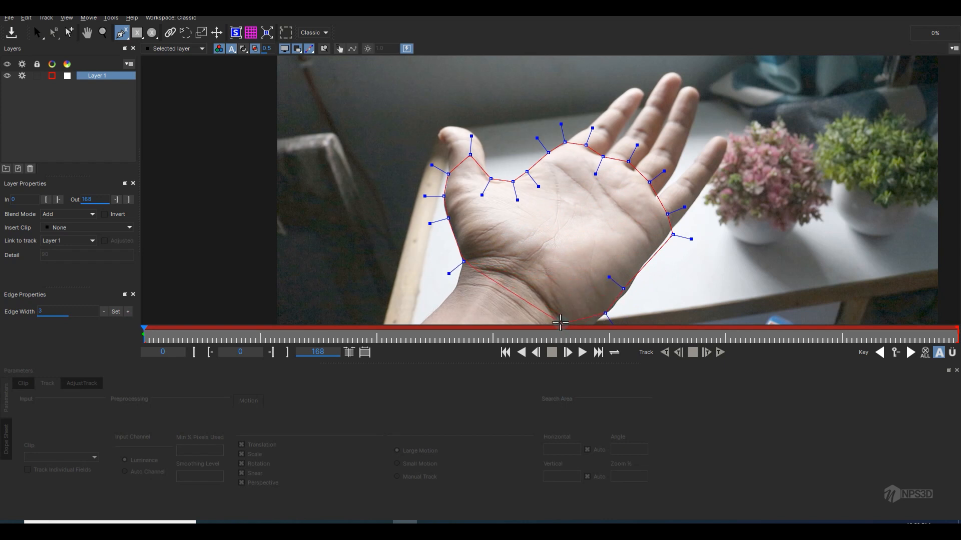
# Step: Finish the palm spline at the wrist, nudge a point on the outer edge inward and smooth the outline's curves
pyautogui.rightClick(559, 320)
pyautogui.moveTo(561, 321); pyautogui.dragTo(562, 334)
pyautogui.moveTo(673, 235); pyautogui.dragTo(667, 230)
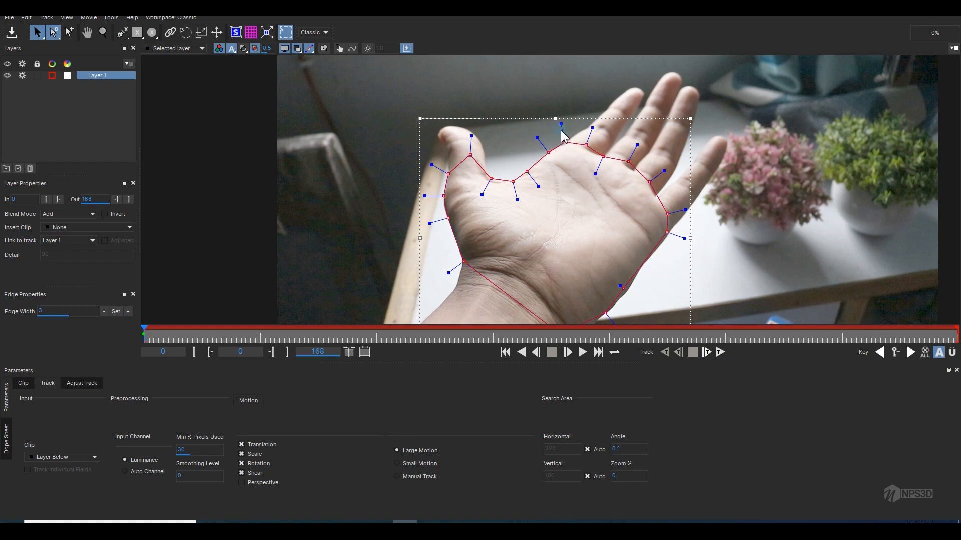
pyautogui.moveTo(561, 126); pyautogui.dragTo(563, 129)
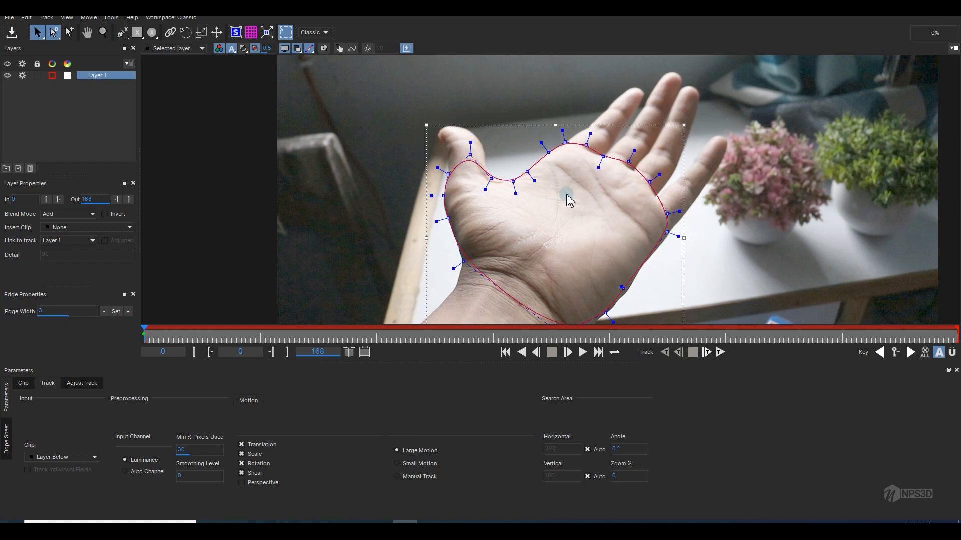
# Step: Add Perspective to the tracked motion and track Layer 1 forward through the shot, correcting the lower palm edge at frame 49
pyautogui.click(242, 483)
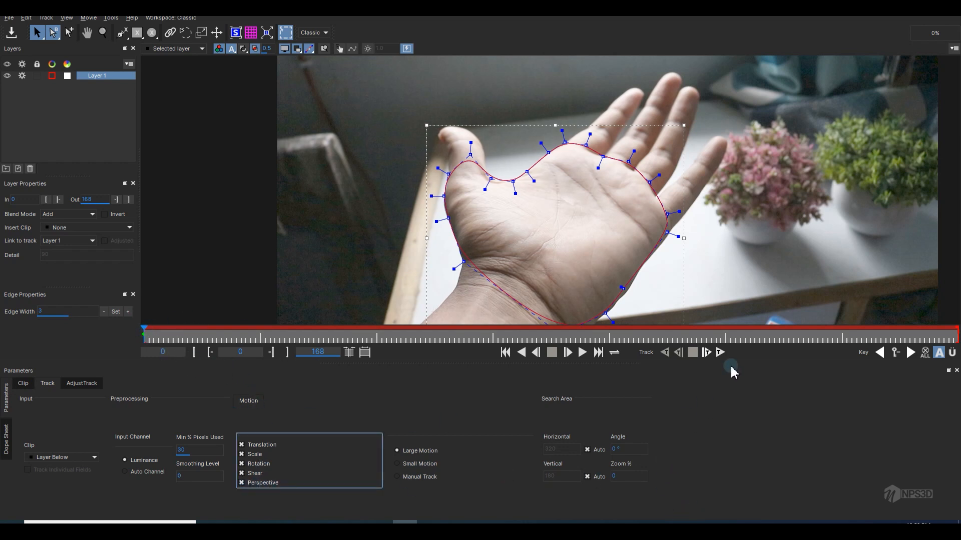
pyautogui.click(720, 352)
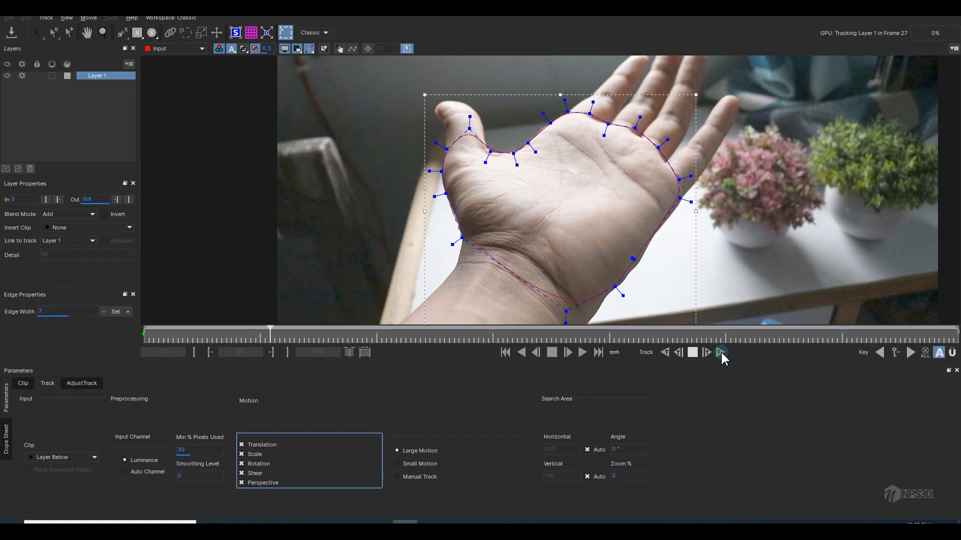
pyautogui.click(692, 354)
pyautogui.click(613, 305)
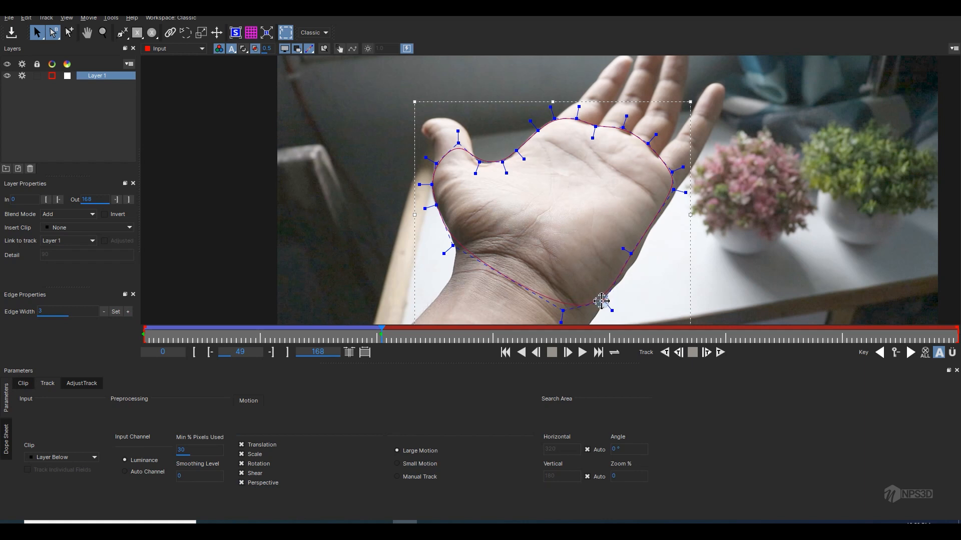
pyautogui.click(720, 352)
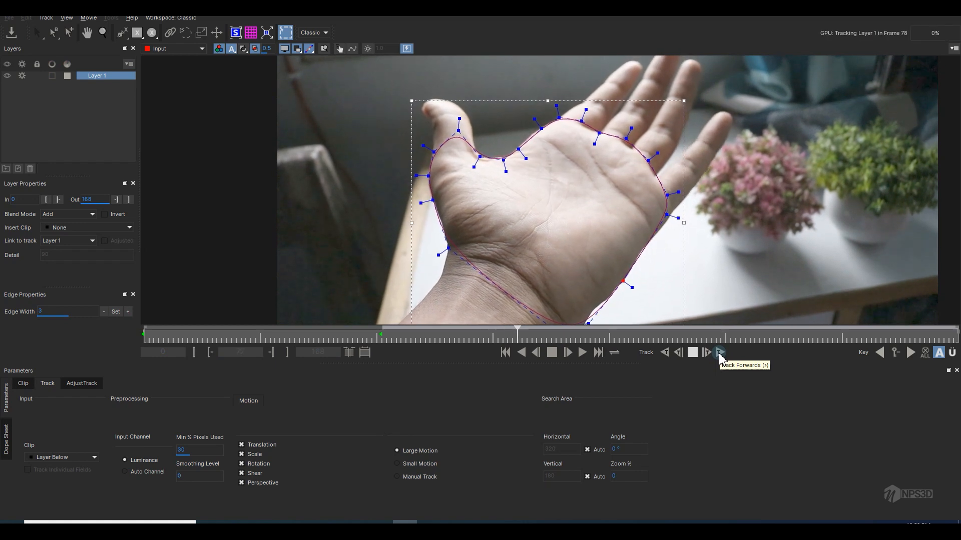
pyautogui.click(693, 353)
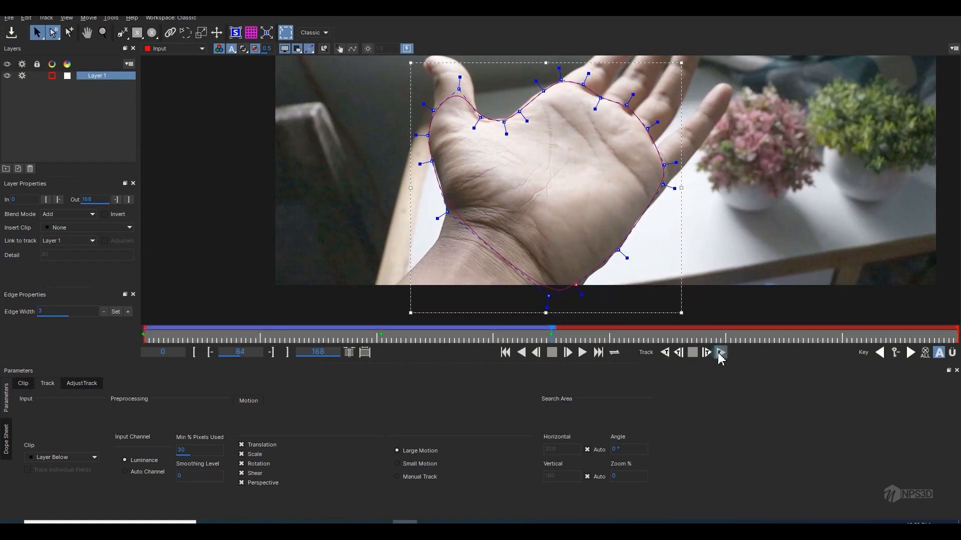
pyautogui.click(719, 353)
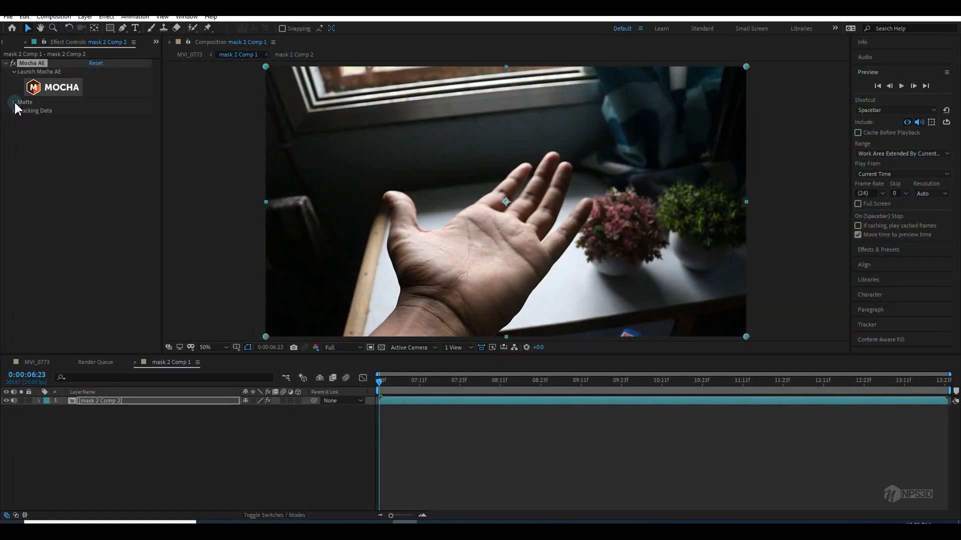
# Step: Display the Mocha matte, scrub the start of the shot to check its shape, and turn the matte view off again
pyautogui.click(14, 102)
pyautogui.click(91, 111)
pyautogui.moveTo(393, 387); pyautogui.dragTo(291, 425)
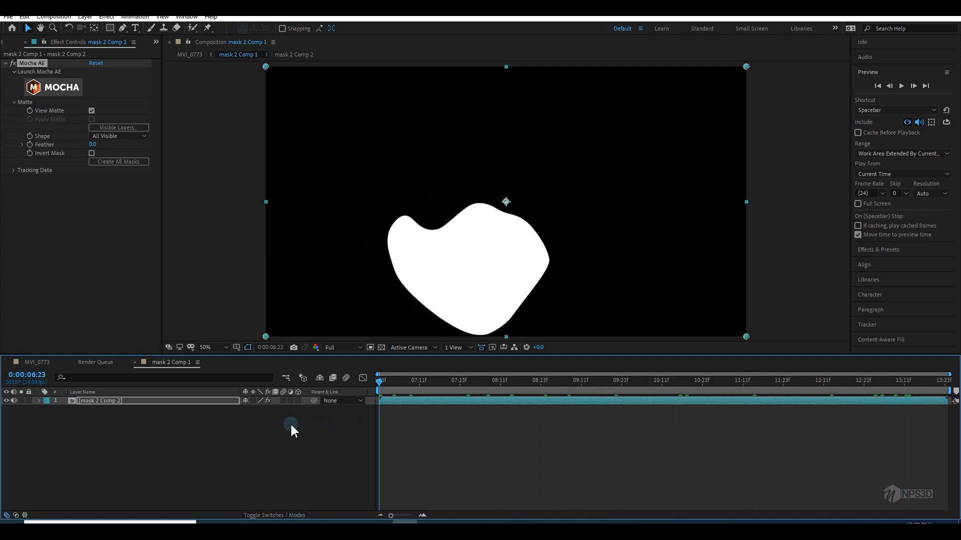
pyautogui.moveTo(409, 381); pyautogui.dragTo(303, 389)
pyautogui.click(93, 111)
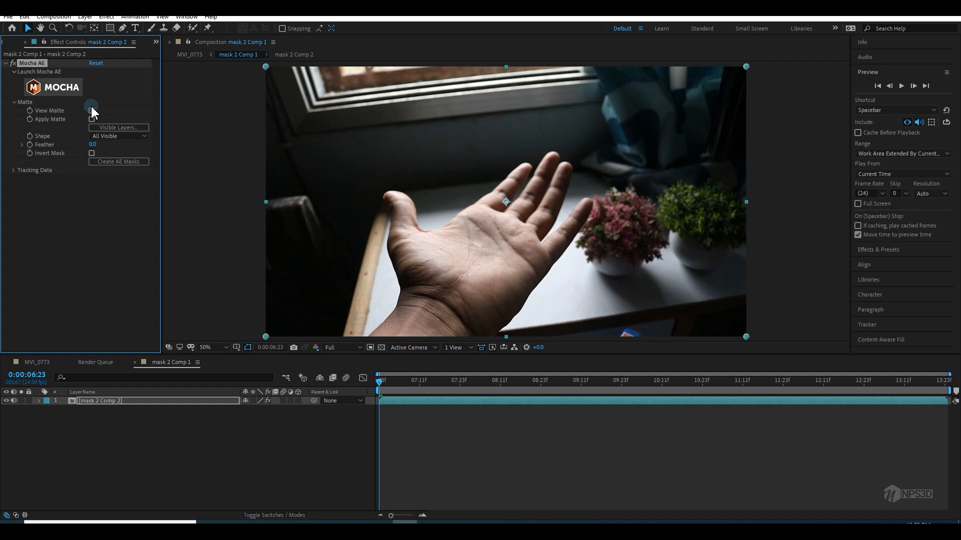
# Step: Set the Mocha matte feather to 1 and create After Effects masks from the tracked palm shape
pyautogui.write('1')
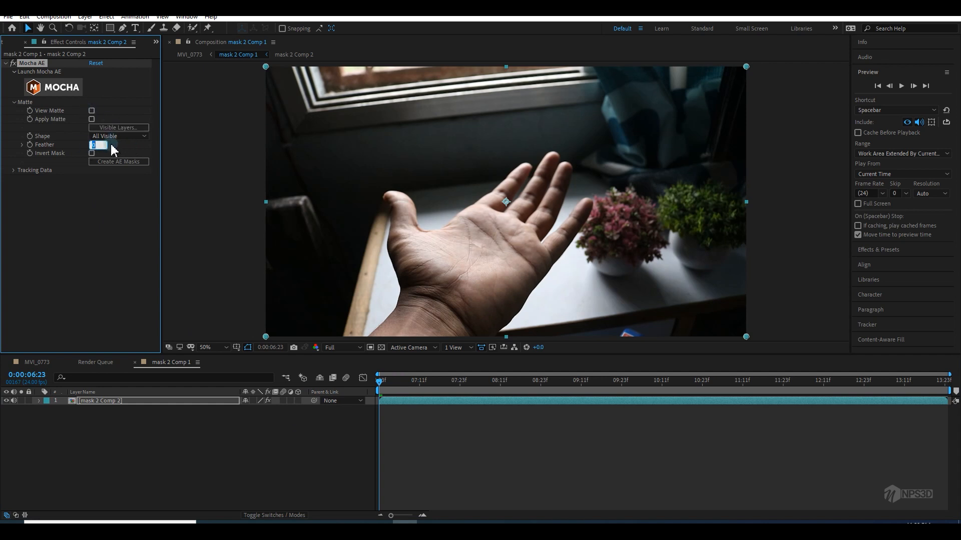
pyautogui.click(111, 210)
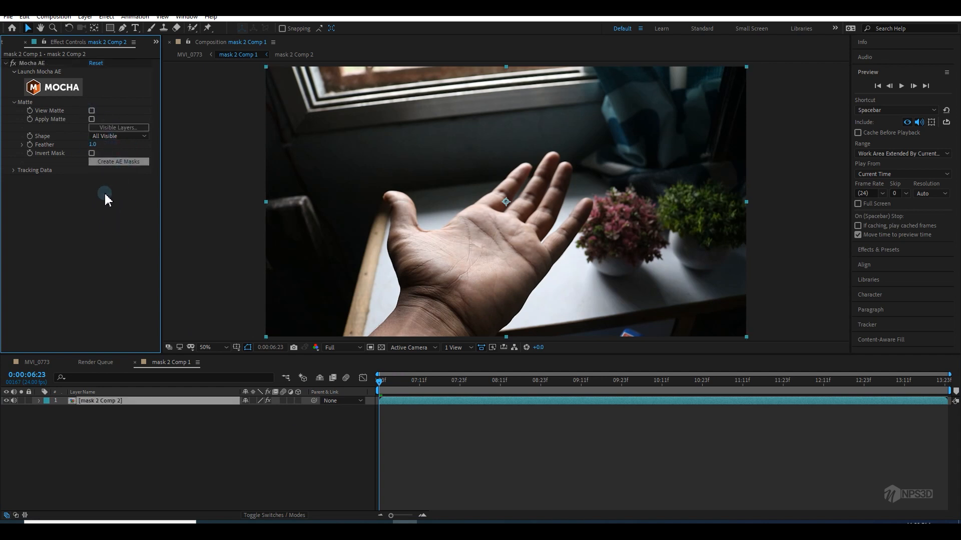
pyautogui.click(423, 434)
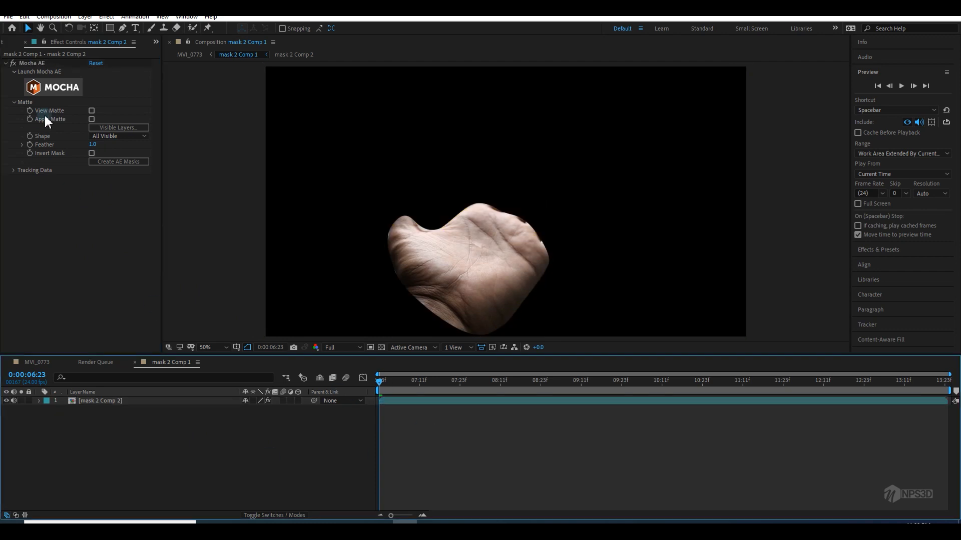
# Step: Disable the Mocha AE effect on the mask 2 Comp 2 layer and preview the masked palm
pyautogui.click(33, 64)
pyautogui.click(6, 63)
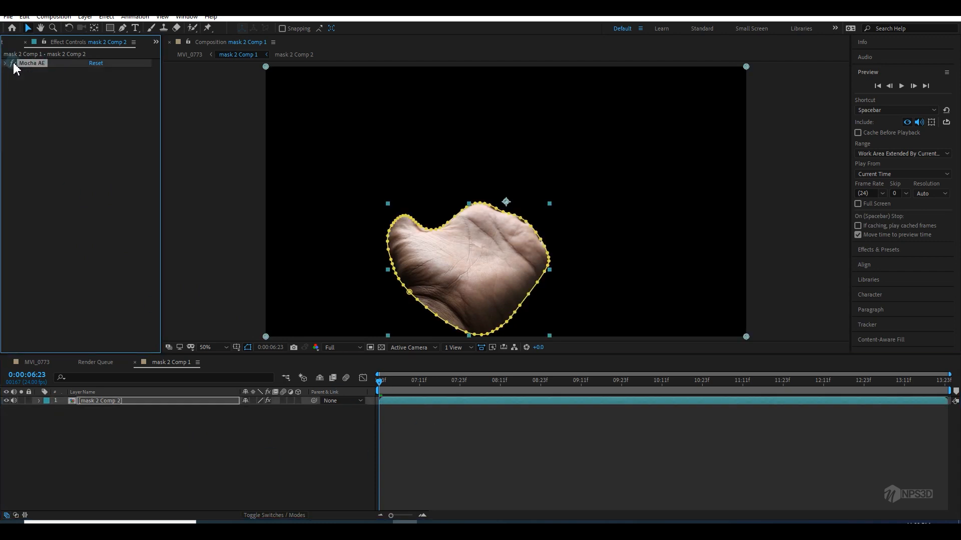
pyautogui.click(81, 119)
pyautogui.click(407, 400)
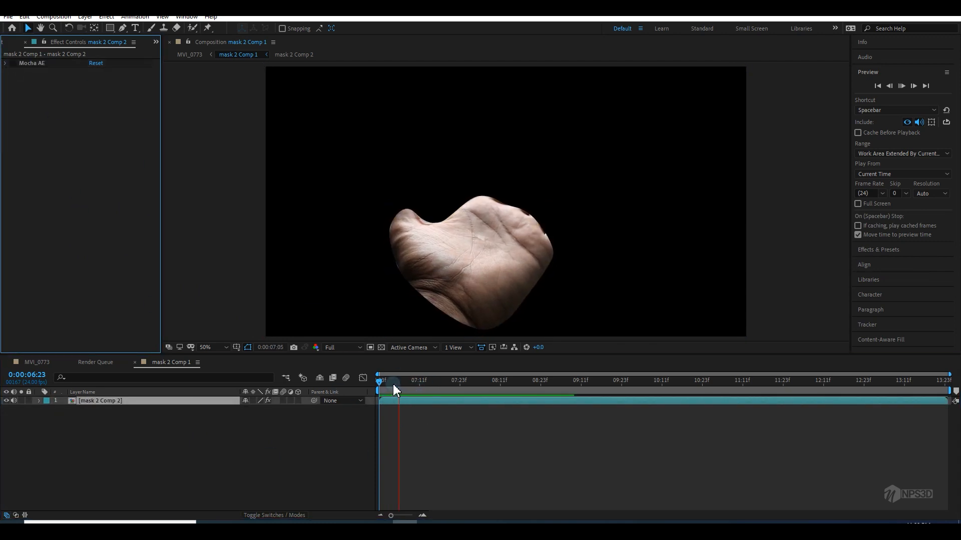
pyautogui.press('m')
pyautogui.press('m')
pyautogui.moveTo(391, 384); pyautogui.dragTo(58, 369)
# Step: Return to the MVI_0773 composition and rename it "main rtx" in the project
pyautogui.click(109, 366)
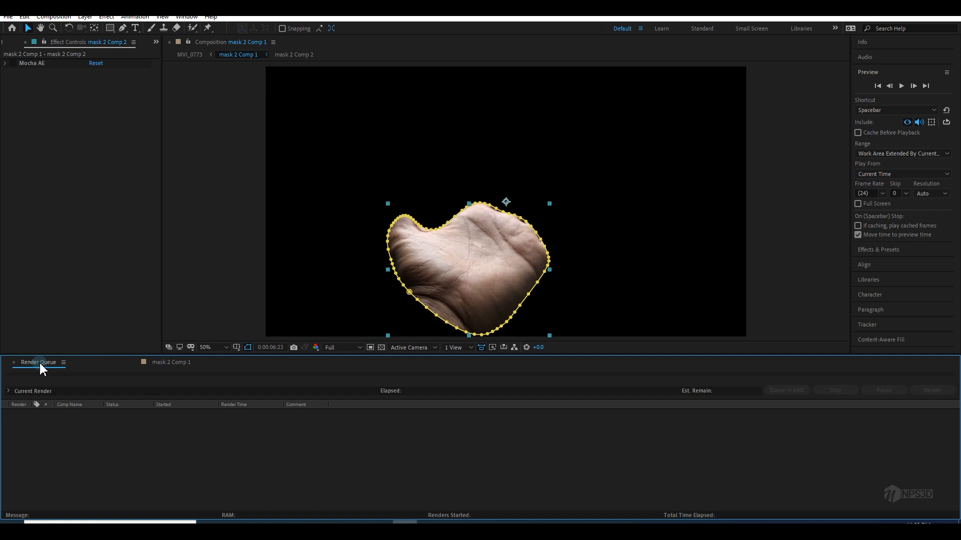
pyautogui.click(77, 364)
pyautogui.click(20, 43)
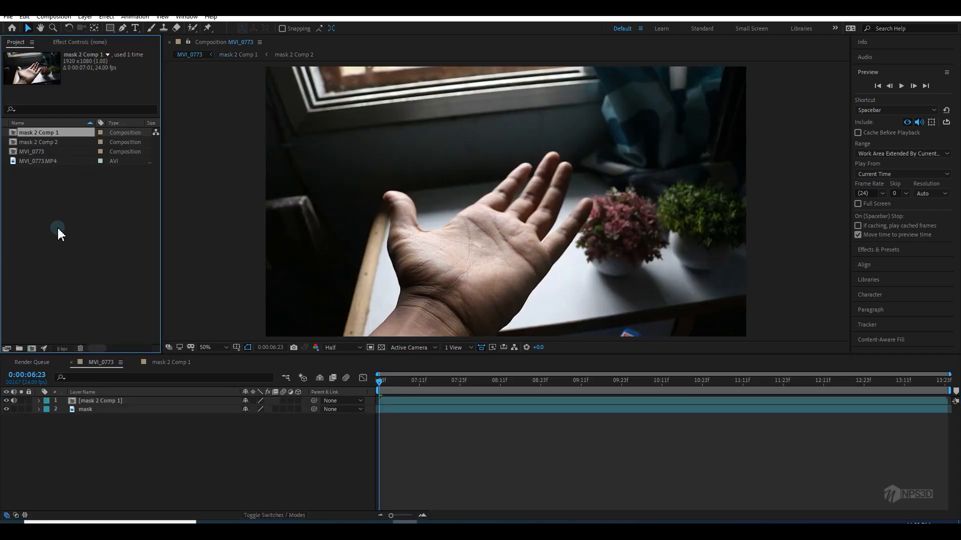
pyautogui.click(41, 144)
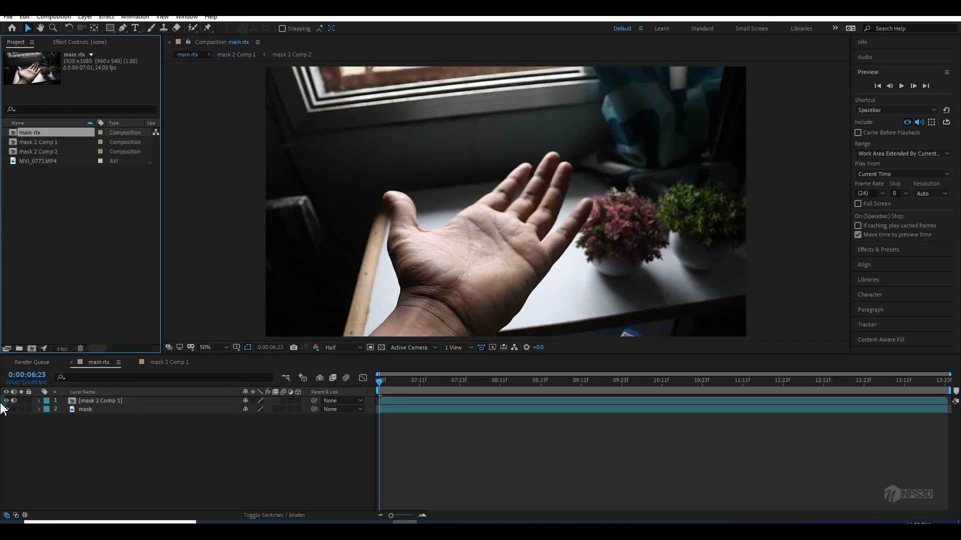
# Step: Hide the mask layer in main rtx, select mask 2 Comp 1 and set the preview resolution to Full
pyautogui.click(6, 409)
pyautogui.click(97, 402)
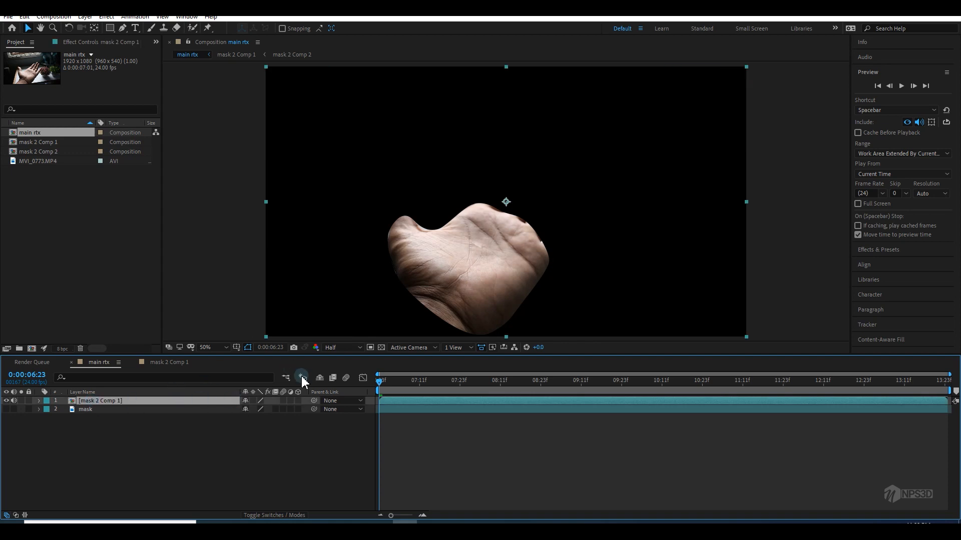
pyautogui.moveTo(379, 389)
pyautogui.mouseDown()
pyautogui.moveTo(561, 389)
pyautogui.moveTo(380, 388)
pyautogui.mouseUp()
pyautogui.click(333, 346)
pyautogui.click(344, 366)
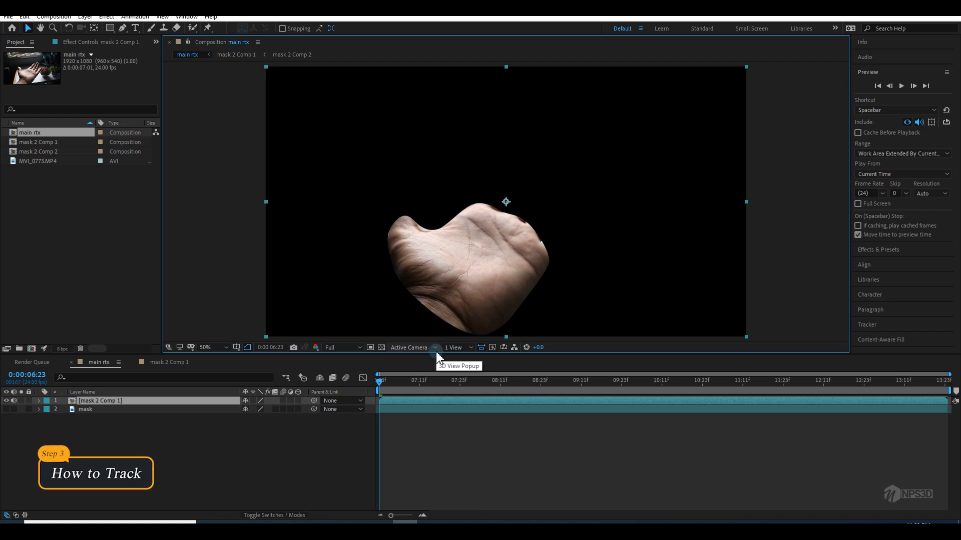
# Step: Apply the 3D Camera Tracker effect to the mask 2 Comp 1 layer and let it analyze the shot
pyautogui.click(89, 42)
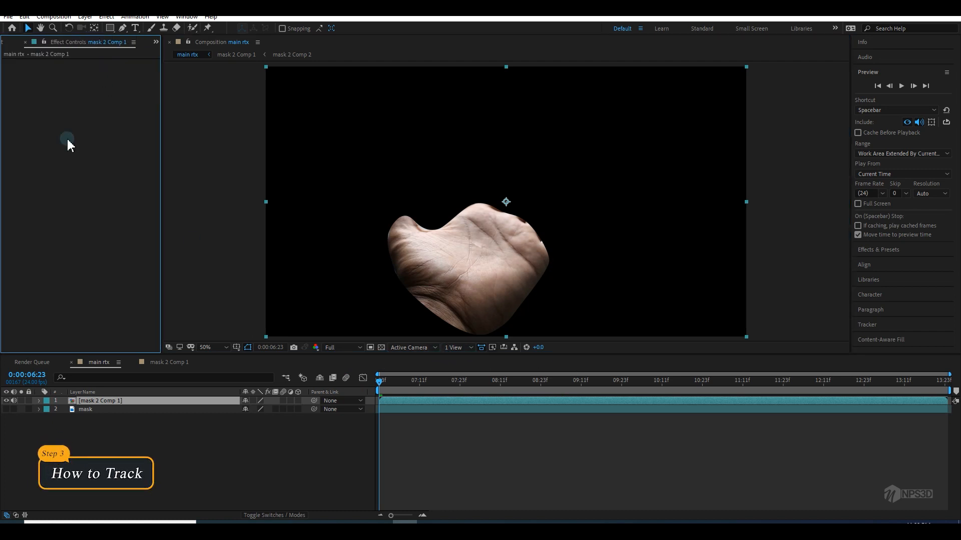
pyautogui.hotkey('ctrl', 'space')
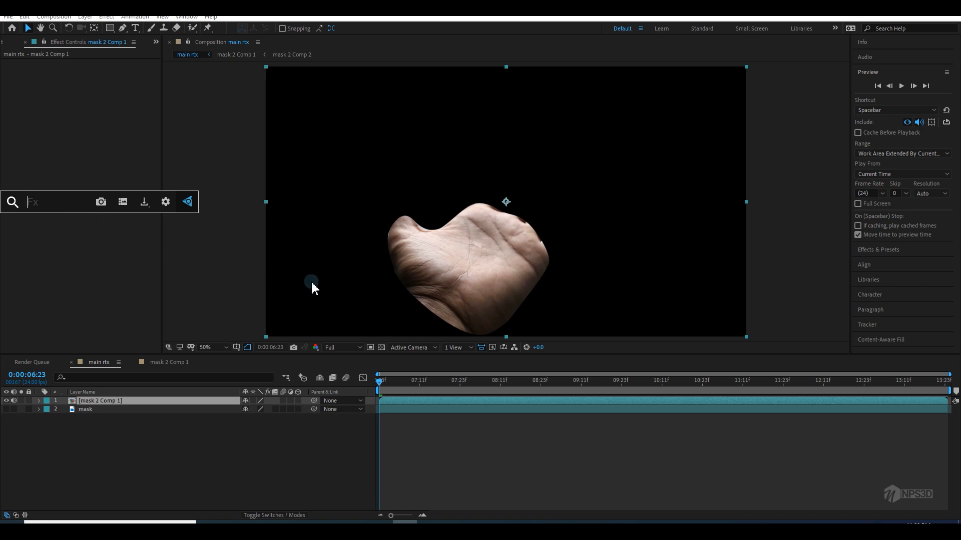
pyautogui.write('3d c')
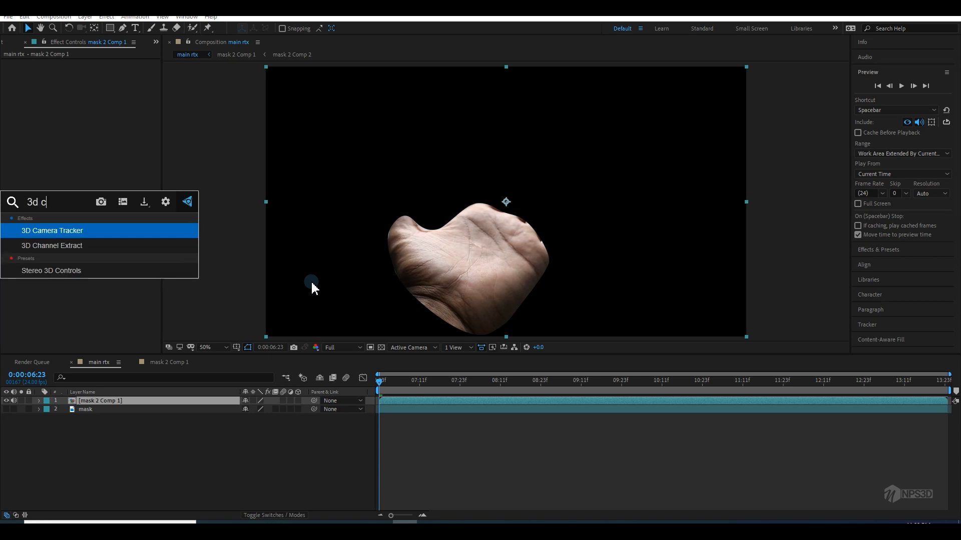
pyautogui.press('Return')
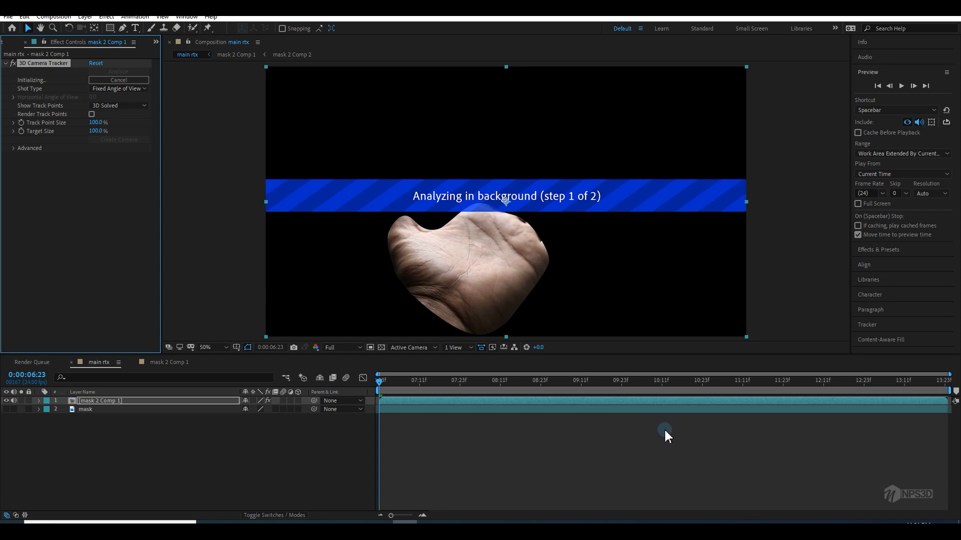
# Step: Check the camera tracker's average error and the track points through the shot, and enable Detailed Analysis for a new solve
pyautogui.click(14, 148)
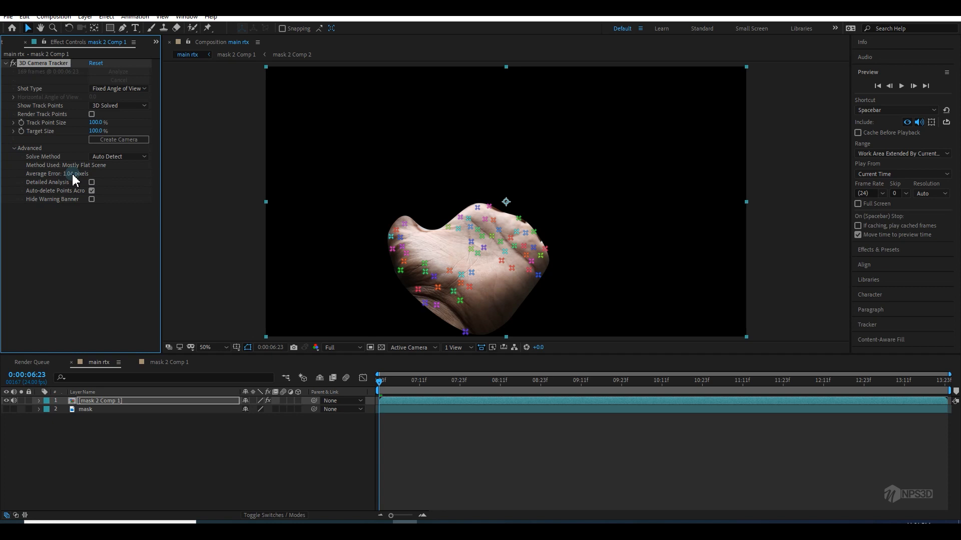
pyautogui.moveTo(407, 383); pyautogui.dragTo(868, 408)
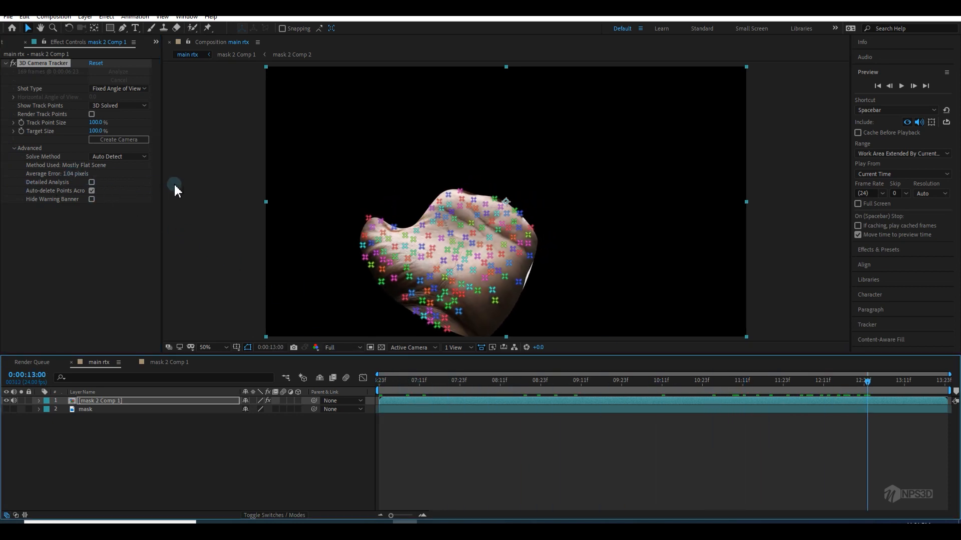
pyautogui.moveTo(165, 177); pyautogui.dragTo(204, 185)
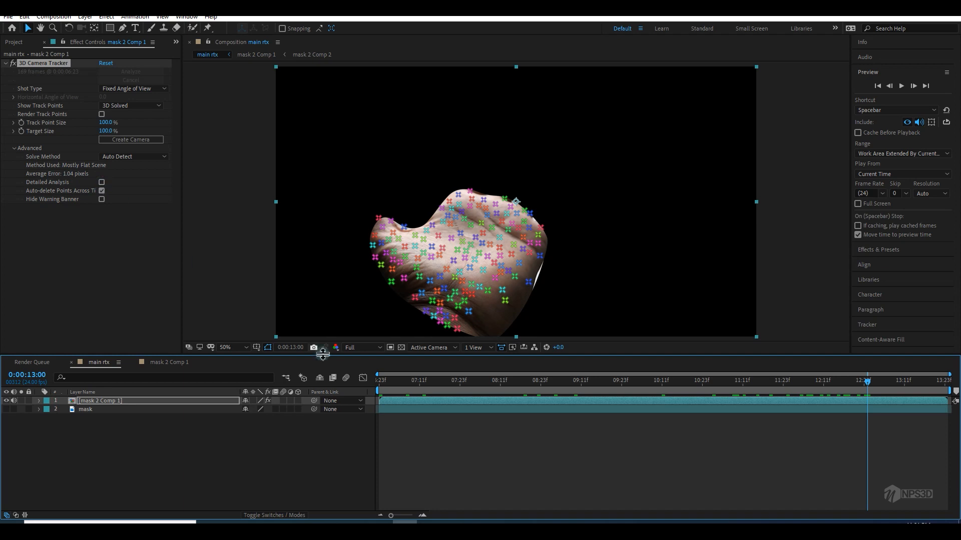
pyautogui.click(101, 182)
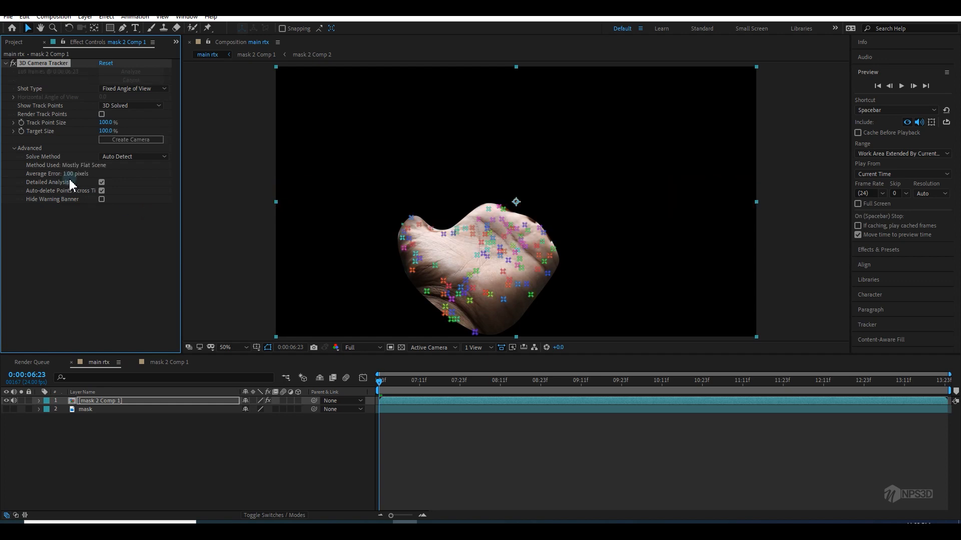
# Step: At 0:00:09:23, select the cluster of track points at the palm's centre and create a solid and camera from them
pyautogui.moveTo(379, 381); pyautogui.dragTo(621, 395)
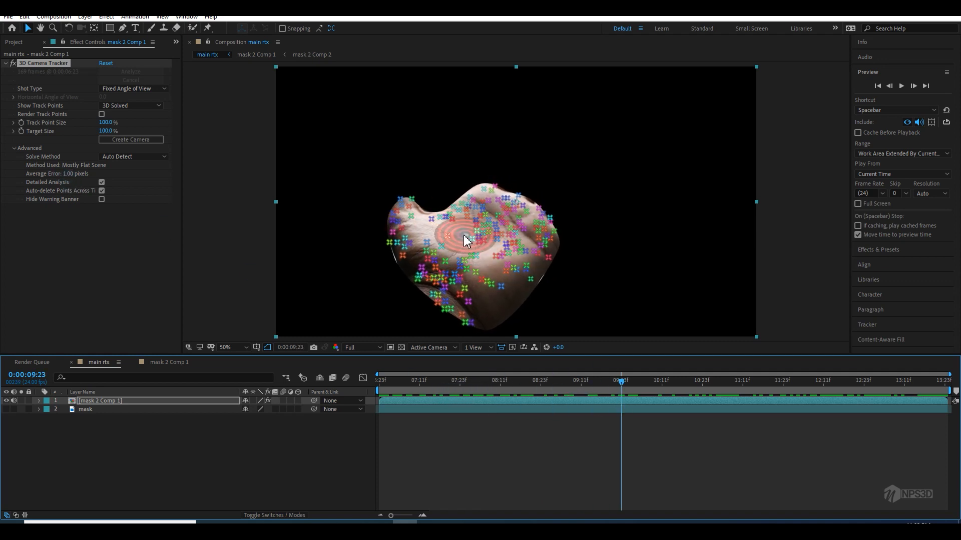
pyautogui.moveTo(465, 234)
pyautogui.mouseDown()
pyautogui.moveTo(507, 222)
pyautogui.moveTo(496, 243)
pyautogui.moveTo(446, 244)
pyautogui.moveTo(439, 226)
pyautogui.moveTo(463, 215)
pyautogui.moveTo(493, 218)
pyautogui.moveTo(502, 238)
pyautogui.moveTo(482, 248)
pyautogui.moveTo(460, 237)
pyautogui.moveTo(469, 219)
pyautogui.moveTo(504, 243)
pyautogui.moveTo(455, 248)
pyautogui.moveTo(482, 222)
pyautogui.mouseUp()
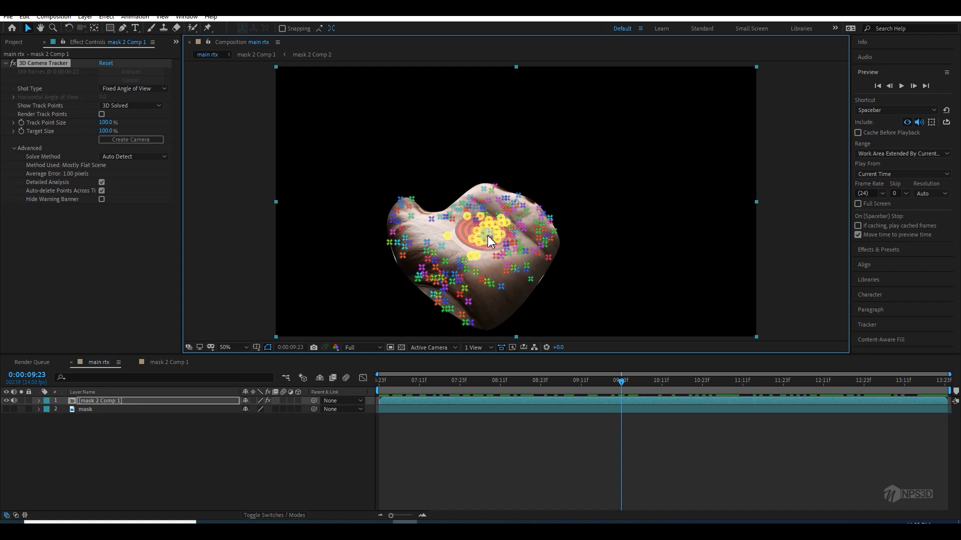
pyautogui.click(434, 233)
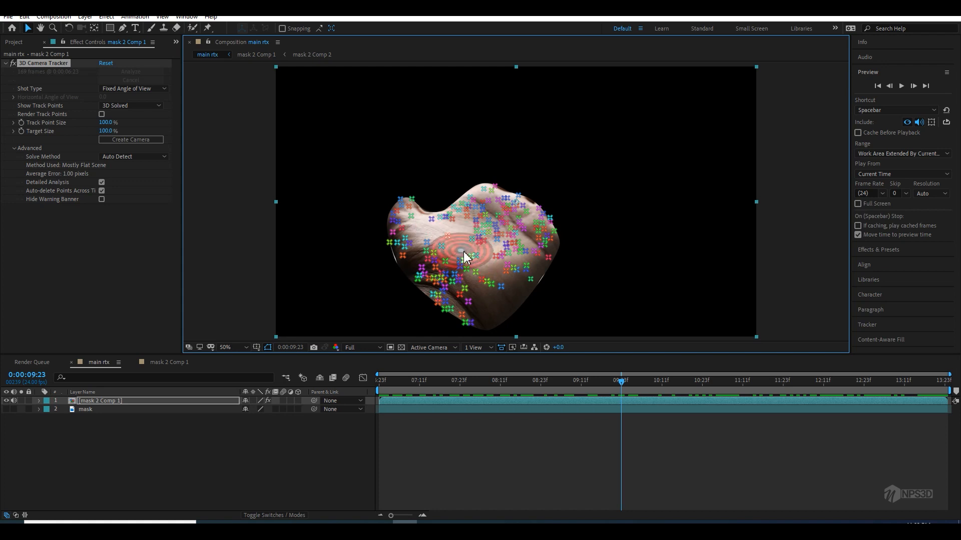
pyautogui.moveTo(446, 225)
pyautogui.mouseDown()
pyautogui.moveTo(500, 199)
pyautogui.moveTo(510, 234)
pyautogui.moveTo(494, 257)
pyautogui.moveTo(509, 256)
pyautogui.moveTo(518, 235)
pyautogui.mouseUp()
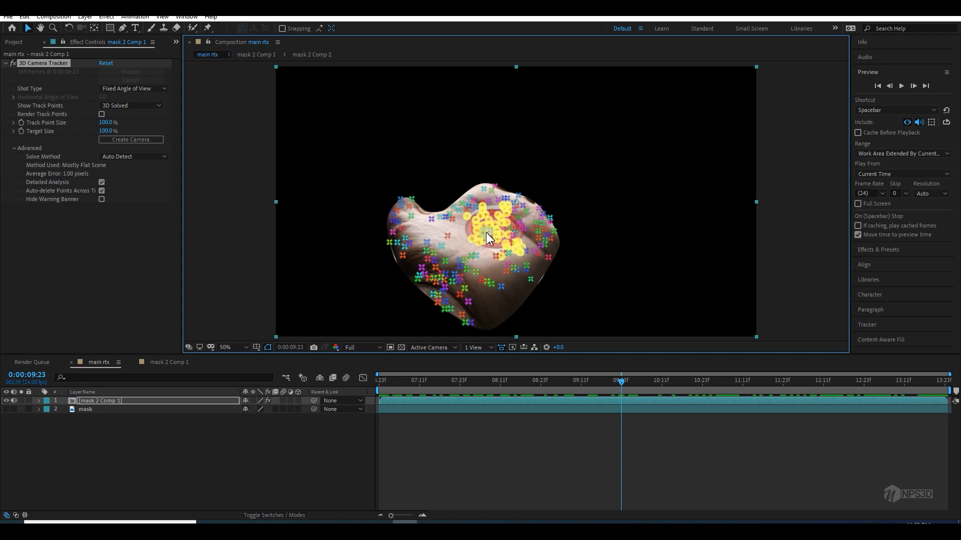
pyautogui.rightClick(487, 233)
pyautogui.click(510, 254)
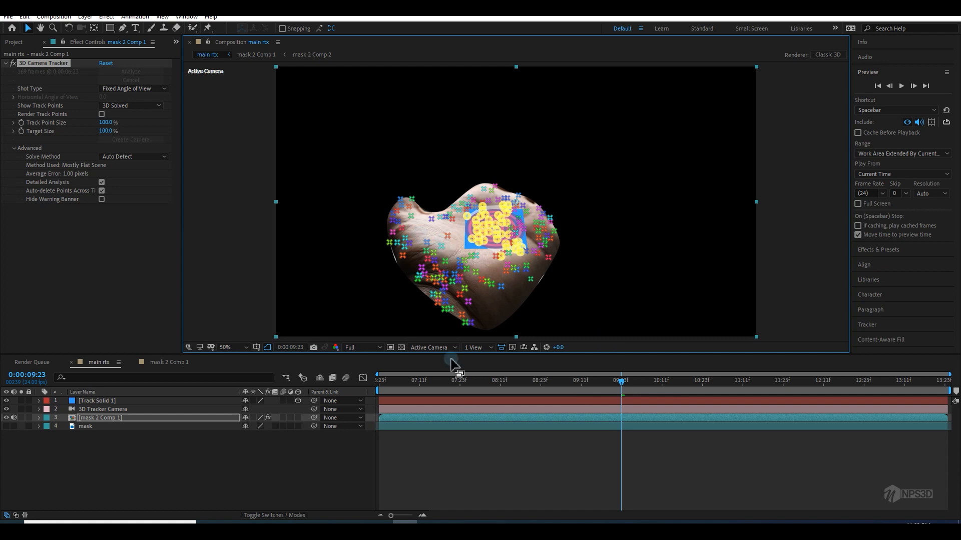
# Step: Preview the new track solid on the palm, then hide mask 2 Comp 1 and show the original mask footage layer
pyautogui.click(385, 389)
pyautogui.press('space')
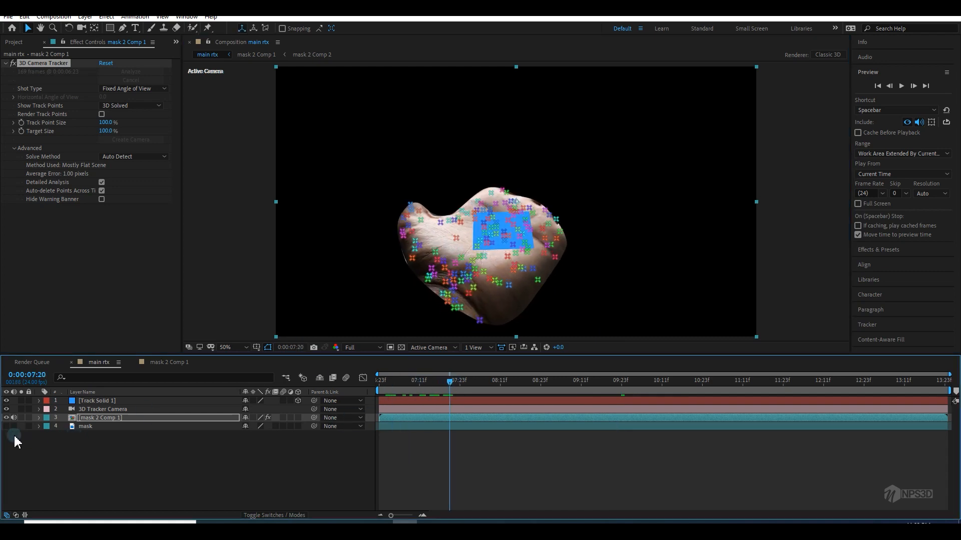
pyautogui.click(6, 417)
pyautogui.click(6, 426)
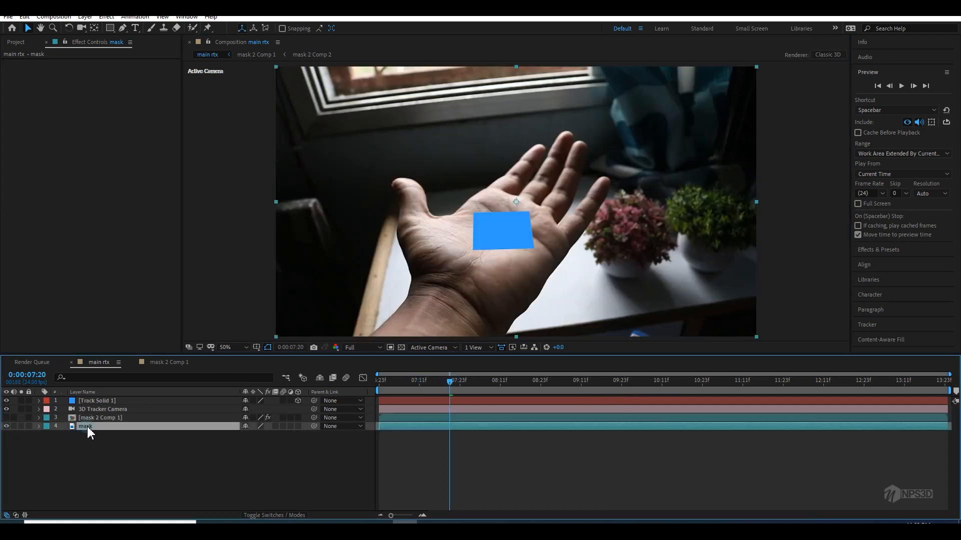
# Step: Scale Track Solid 1 up to 374% and apply the Grid effect to it
pyautogui.click(94, 400)
pyautogui.press('s')
pyautogui.moveTo(257, 409); pyautogui.dragTo(369, 397)
pyautogui.hotkey('ctrl', 'space')
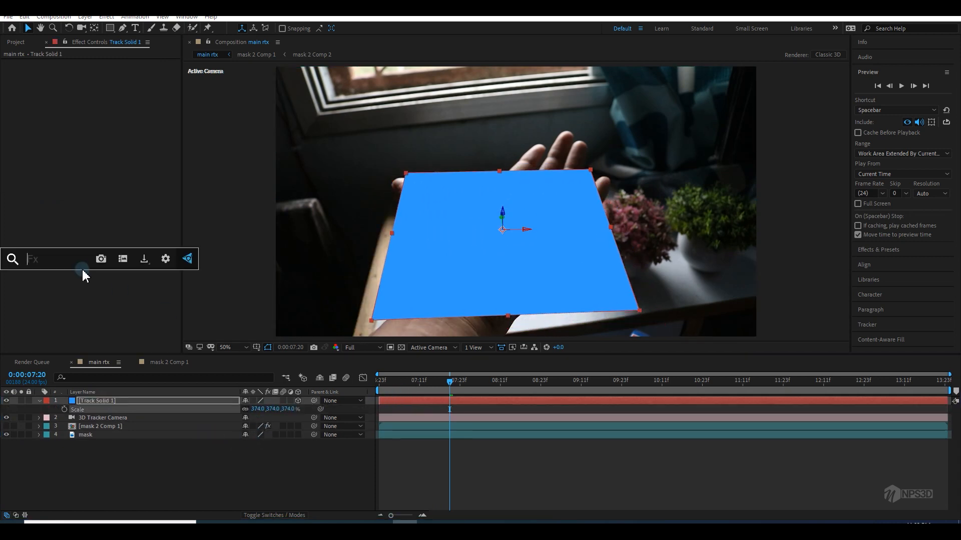
pyautogui.write('grid')
pyautogui.click(45, 284)
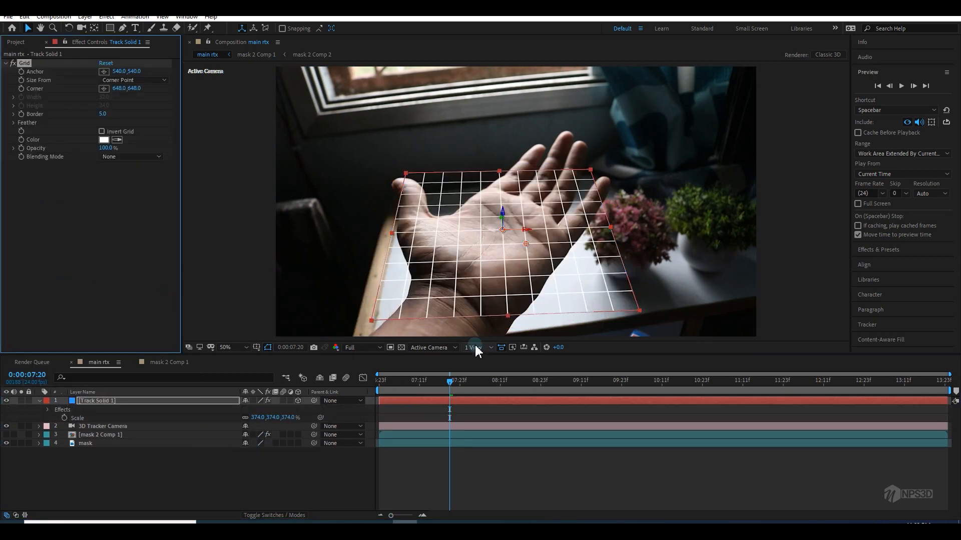
# Step: Rotate the grid solid to follow the palm's direction and stretch its Y scale to 438.9%
pyautogui.press('w')
pyautogui.moveTo(407, 173); pyautogui.dragTo(529, 293)
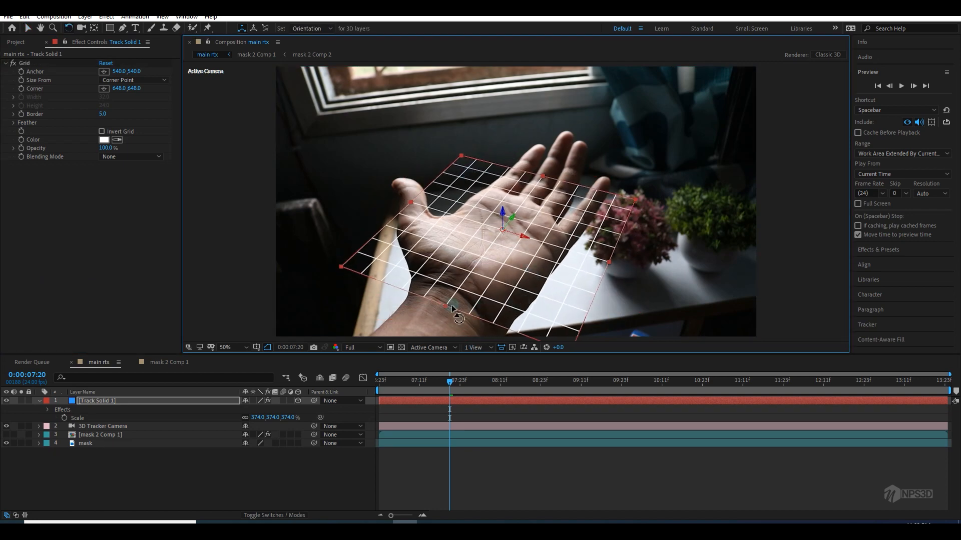
pyautogui.moveTo(343, 268); pyautogui.dragTo(341, 258)
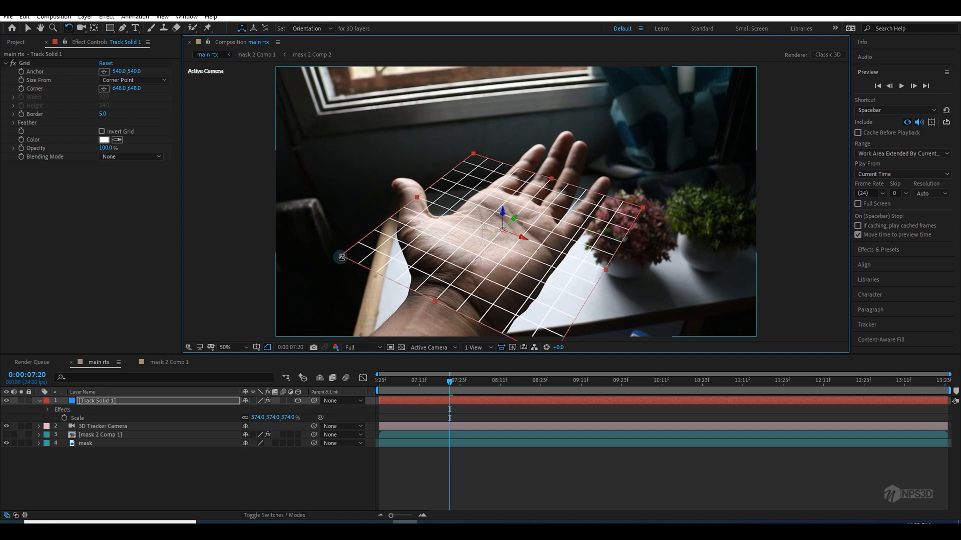
pyautogui.press('v')
pyautogui.moveTo(434, 302); pyautogui.dragTo(422, 322)
# Step: Set the preview resolution to Half and play through the shot to check how the grid sticks to the palm
pyautogui.moveTo(420, 383); pyautogui.dragTo(522, 400)
pyautogui.press('space')
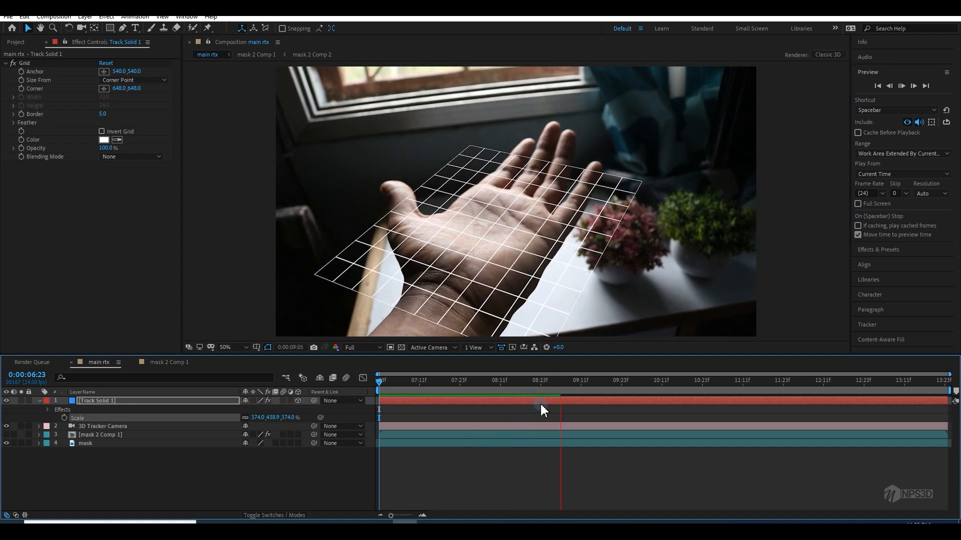
pyautogui.click(362, 347)
pyautogui.click(359, 381)
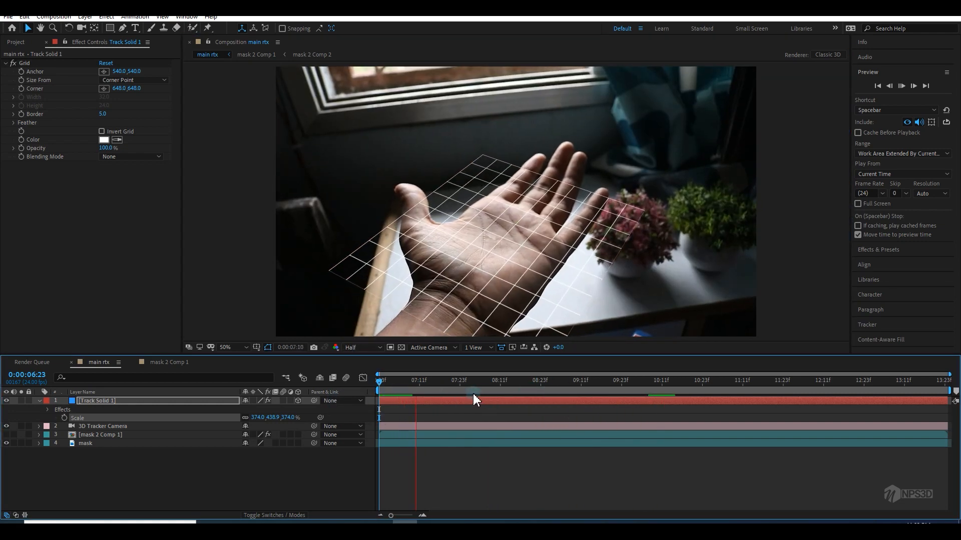
pyautogui.press('space')
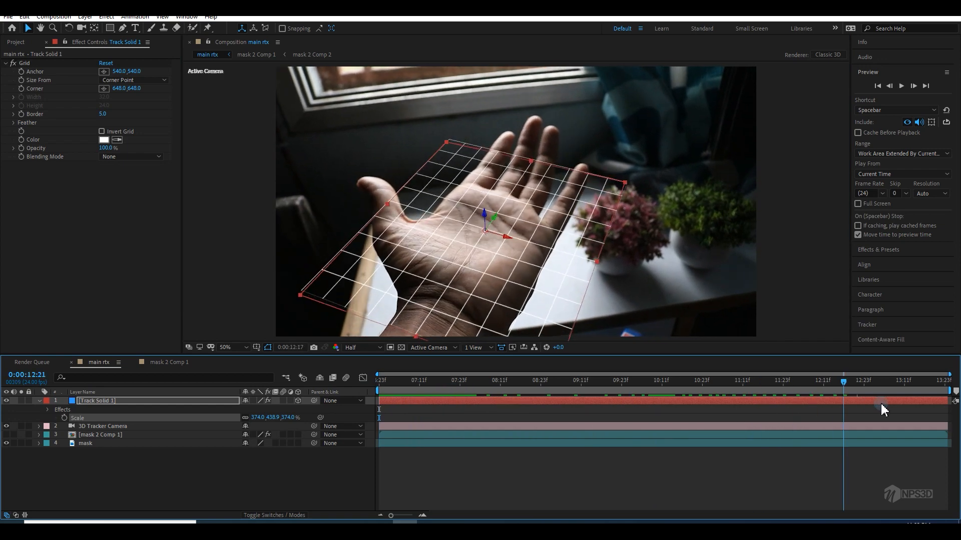
pyautogui.moveTo(882, 403); pyautogui.dragTo(406, 420)
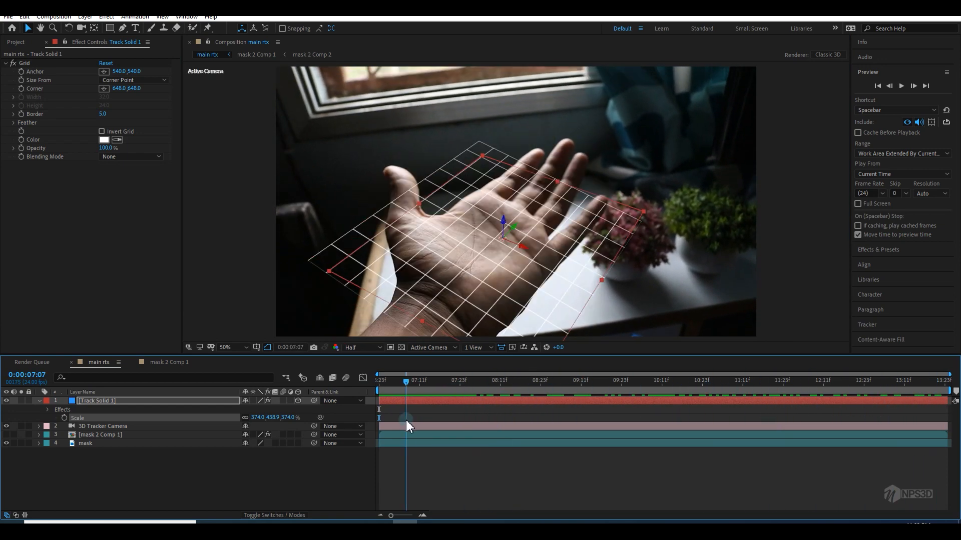
pyautogui.press('space')
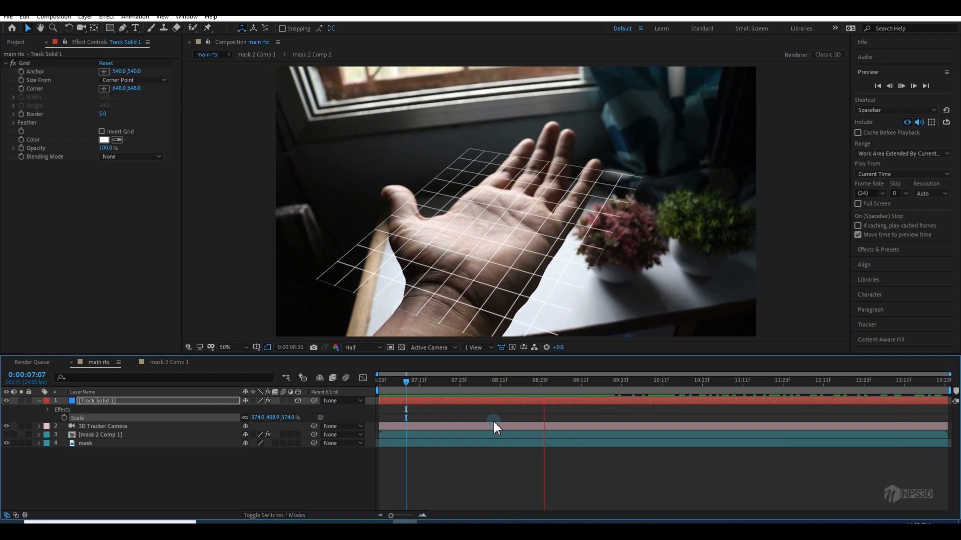
pyautogui.press('space')
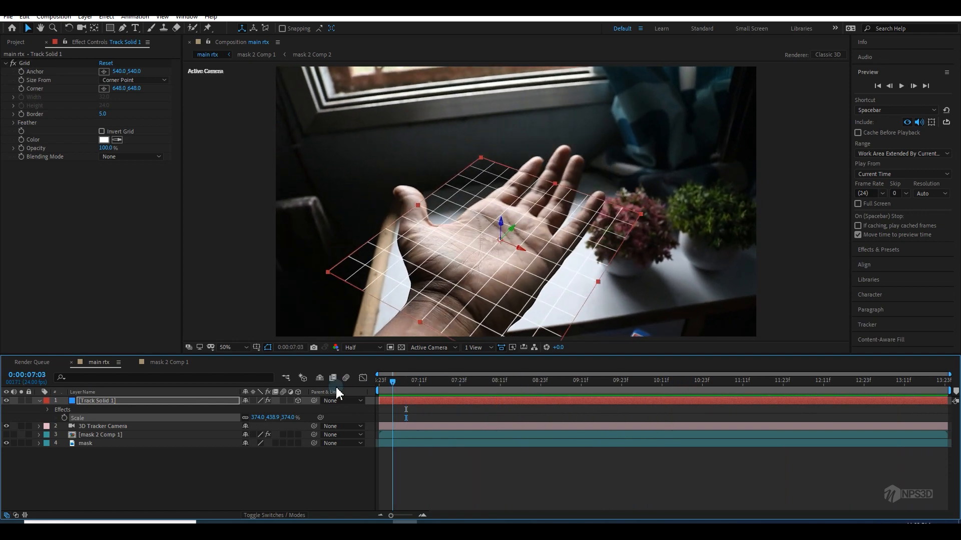
# Step: Return to the start of the shot at 0:00:06:23 and delete the Grid effect from Track Solid 1
pyautogui.click(38, 401)
pyautogui.click(38, 401)
pyautogui.click(39, 401)
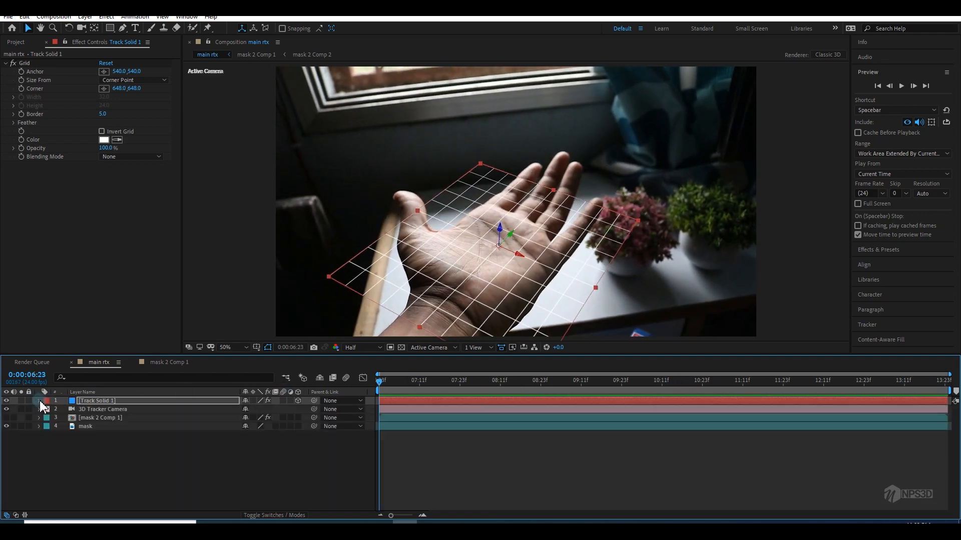
pyautogui.moveTo(380, 383); pyautogui.dragTo(379, 412)
pyautogui.click(6, 63)
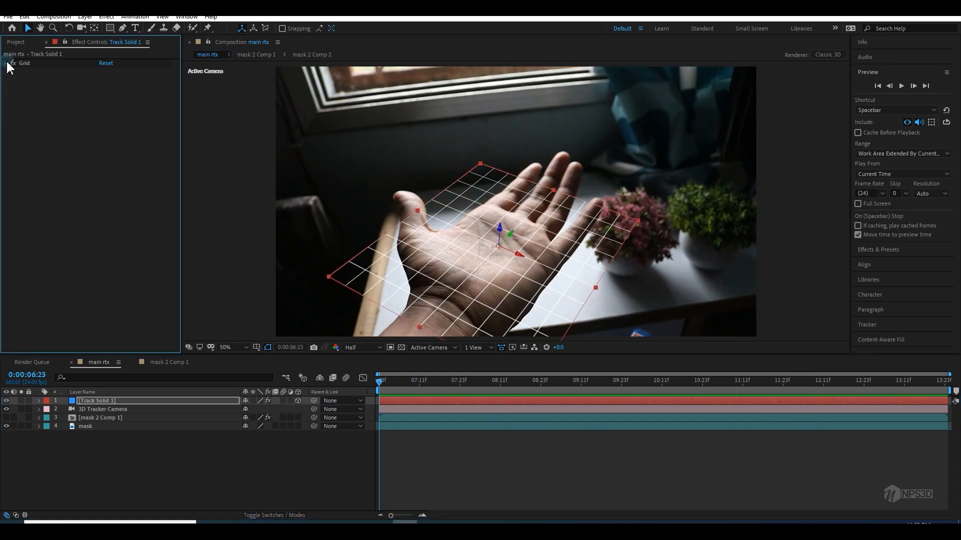
pyautogui.click(25, 64)
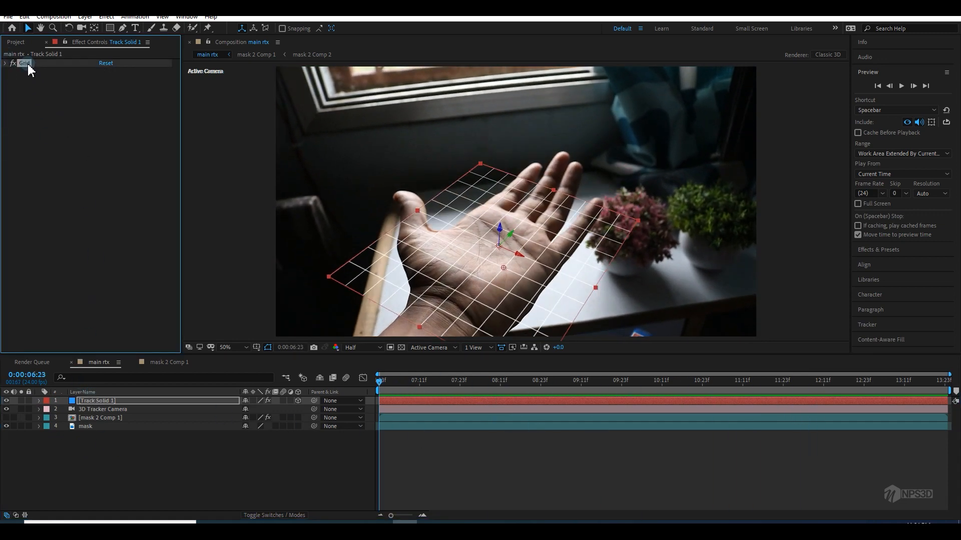
pyautogui.press('Delete')
# Step: Set Track Solid 1's linked scale to 100%
pyautogui.press('s')
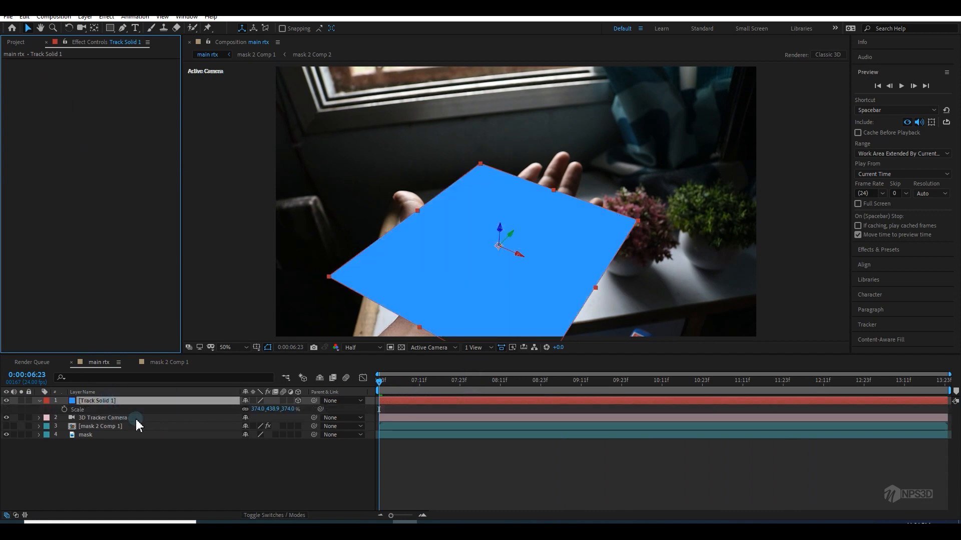
pyautogui.moveTo(255, 415); pyautogui.dragTo(240, 410)
pyautogui.click(257, 410)
pyautogui.write('1')
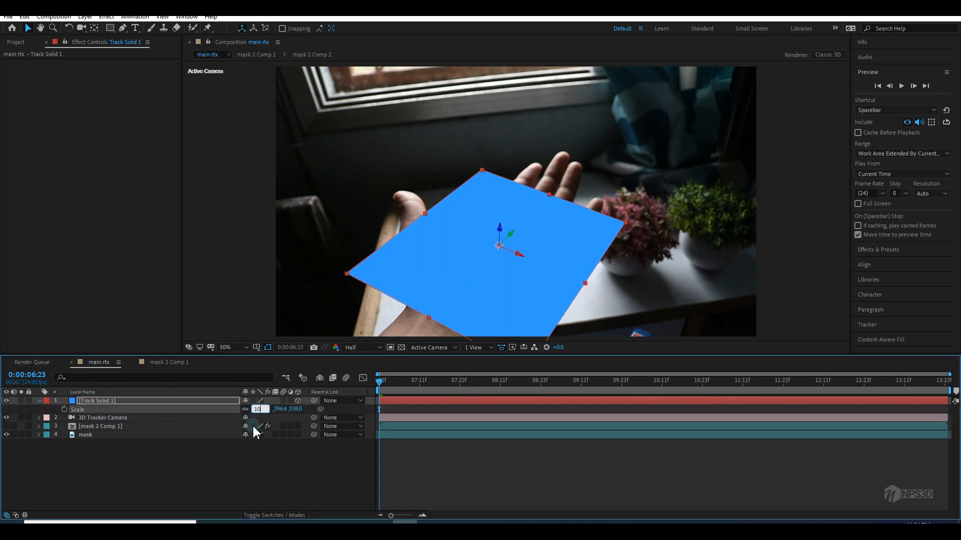
pyautogui.write('0')
# Step: Create a 1920 x 1080 px dark gray solid and turn it into a 3D layer
pyautogui.rightClick(241, 452)
pyautogui.moveTo(270, 343)
pyautogui.click(417, 371)
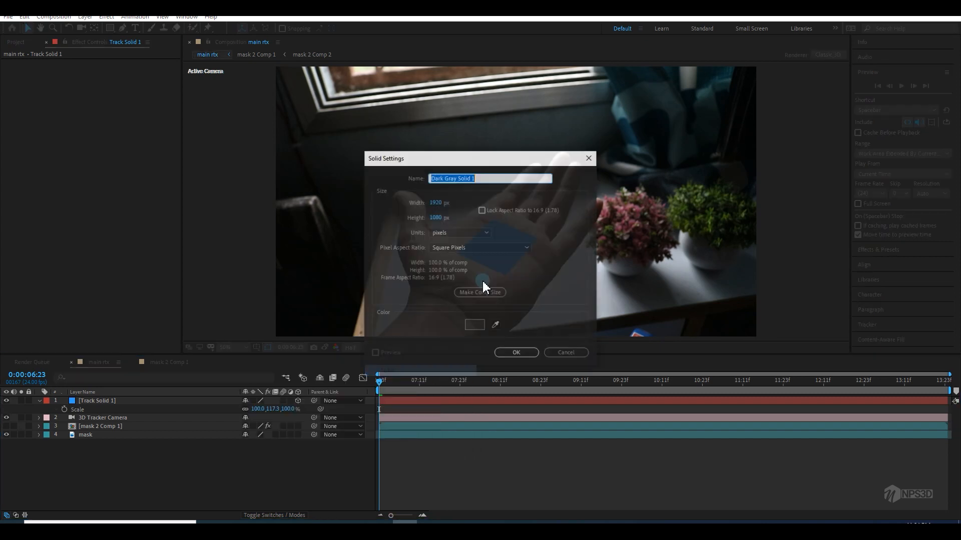
pyautogui.click(510, 354)
pyautogui.click(298, 401)
pyautogui.press(',')
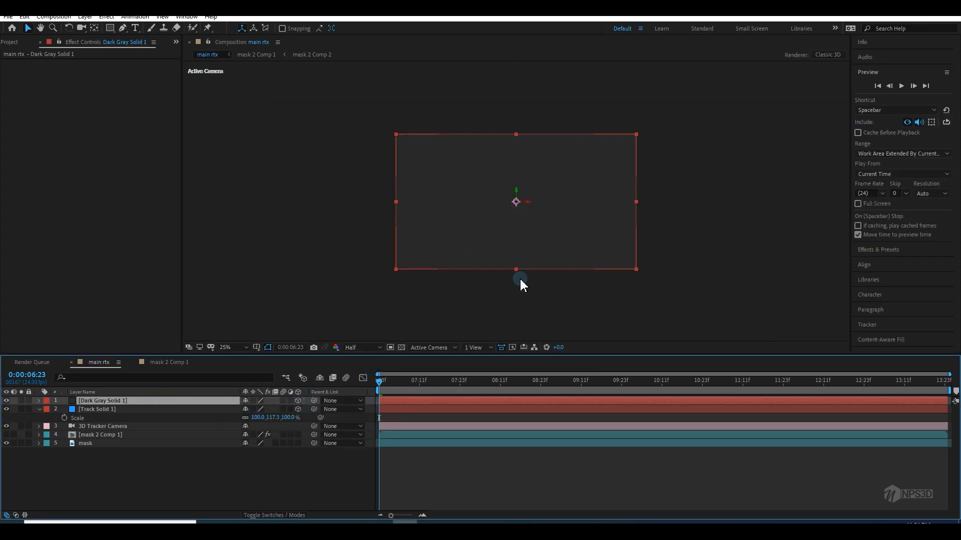
# Step: Rename Track Solid 1 as main and the dark gray solid as e3d, keeping the e3d layer shown
pyautogui.moveTo(419, 388); pyautogui.dragTo(491, 412)
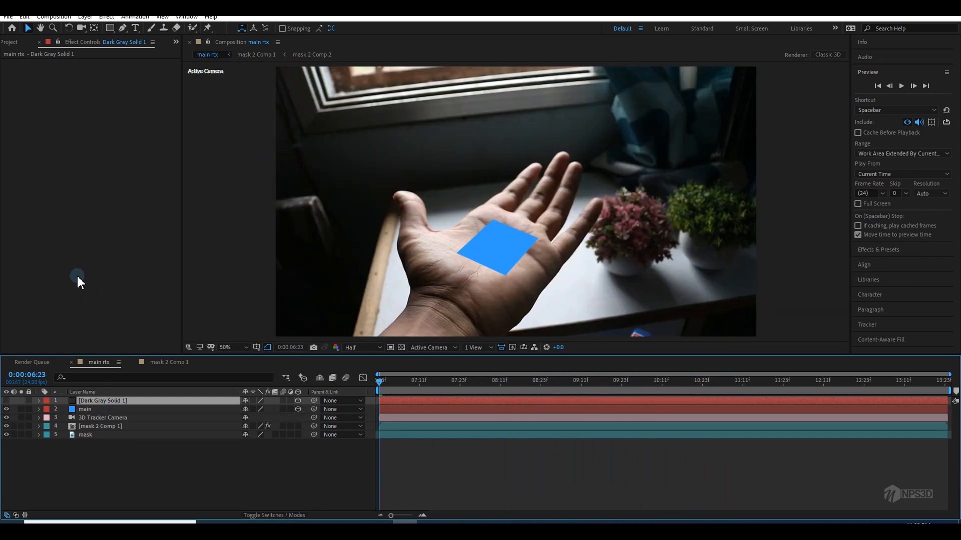
pyautogui.click(6, 400)
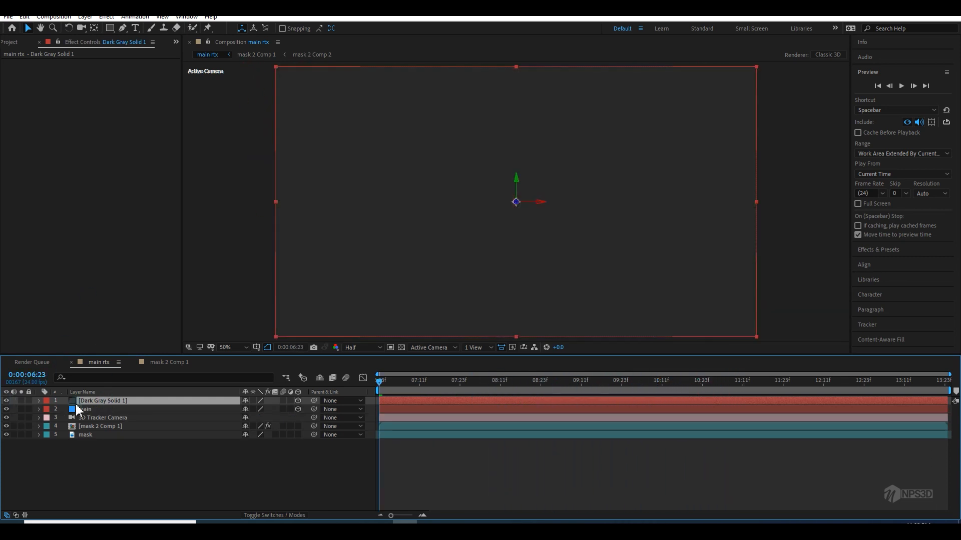
pyautogui.press('Return')
pyautogui.write('e3d')
pyautogui.press('Return')
# Step: Open Scene Setup of the Element effect on the e3d layer and create a box and a plane model
pyautogui.click(55, 85)
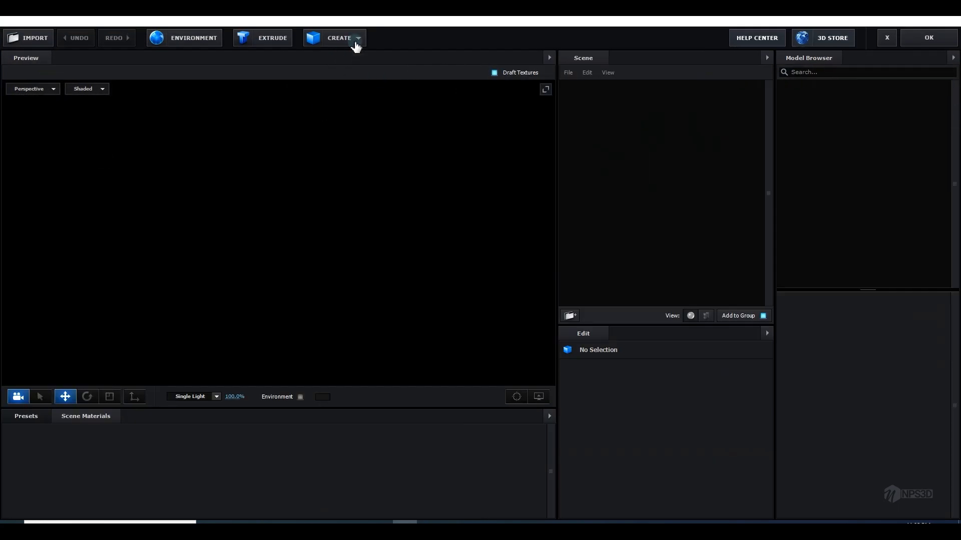
pyautogui.click(358, 38)
pyautogui.click(317, 61)
pyautogui.click(360, 38)
pyautogui.click(467, 64)
pyautogui.moveTo(401, 273); pyautogui.dragTo(506, 346)
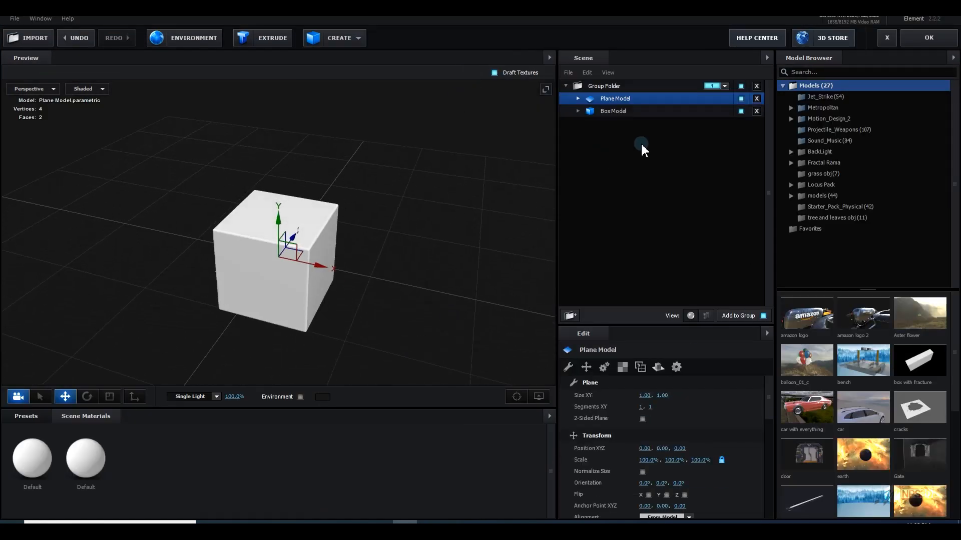
# Step: Scale down the Box Model and raise it along Y so it rests on the plane
pyautogui.click(625, 112)
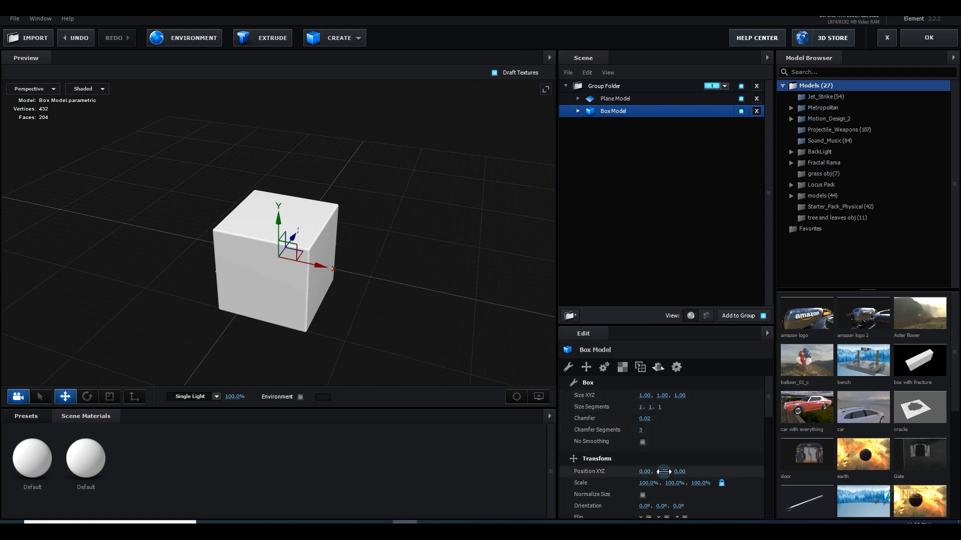
pyautogui.moveTo(640, 484); pyautogui.dragTo(561, 488)
pyautogui.moveTo(278, 235); pyautogui.dragTo(282, 220)
# Step: Make the Plane Model two-sided and accept the Element scene to return to the main rtx composition
pyautogui.click(629, 98)
pyautogui.moveTo(437, 270); pyautogui.dragTo(440, 225)
pyautogui.click(642, 419)
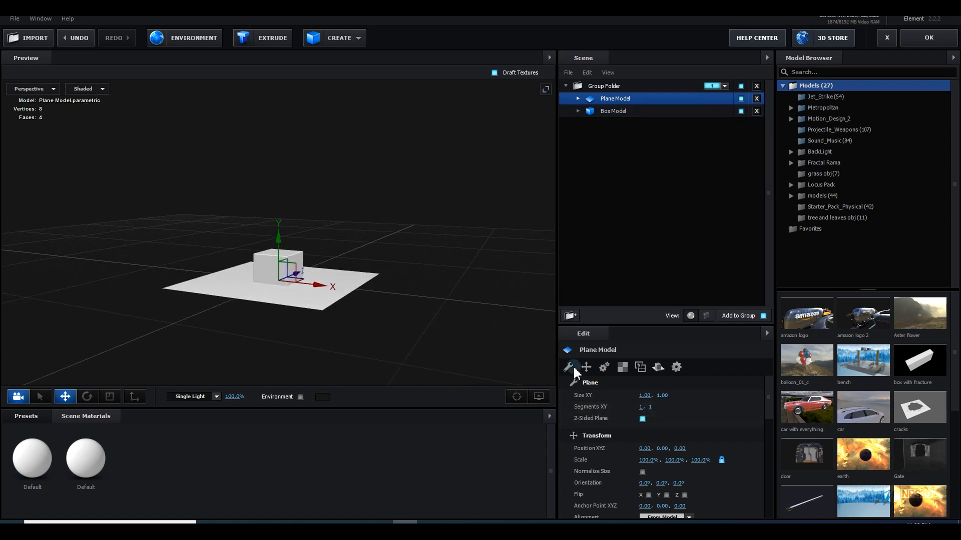
pyautogui.moveTo(445, 315); pyautogui.dragTo(447, 296)
pyautogui.click(925, 39)
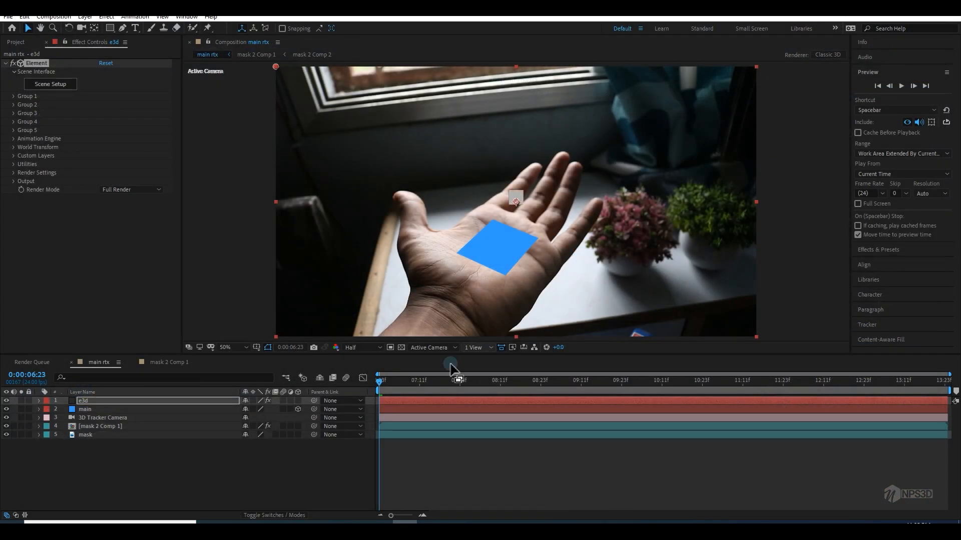
# Step: Scrub through the shot to check the Element box and plane against the blue solid on the palm, with e3d selected
pyautogui.moveTo(381, 383)
pyautogui.mouseDown()
pyautogui.moveTo(496, 392)
pyautogui.moveTo(370, 384)
pyautogui.mouseUp()
pyautogui.moveTo(496, 390); pyautogui.dragTo(459, 418)
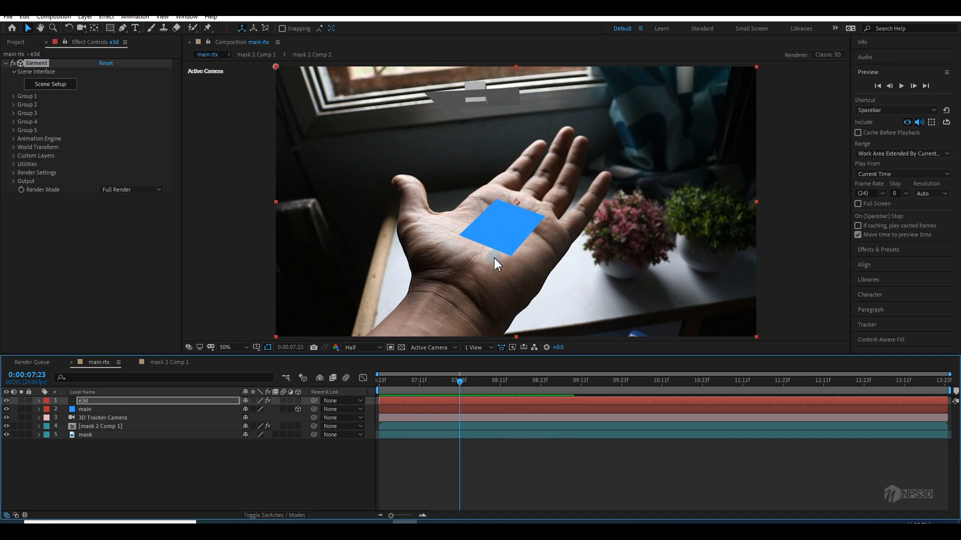
pyautogui.moveTo(500, 385)
pyautogui.mouseDown()
pyautogui.moveTo(508, 386)
pyautogui.moveTo(496, 395)
pyautogui.mouseUp()
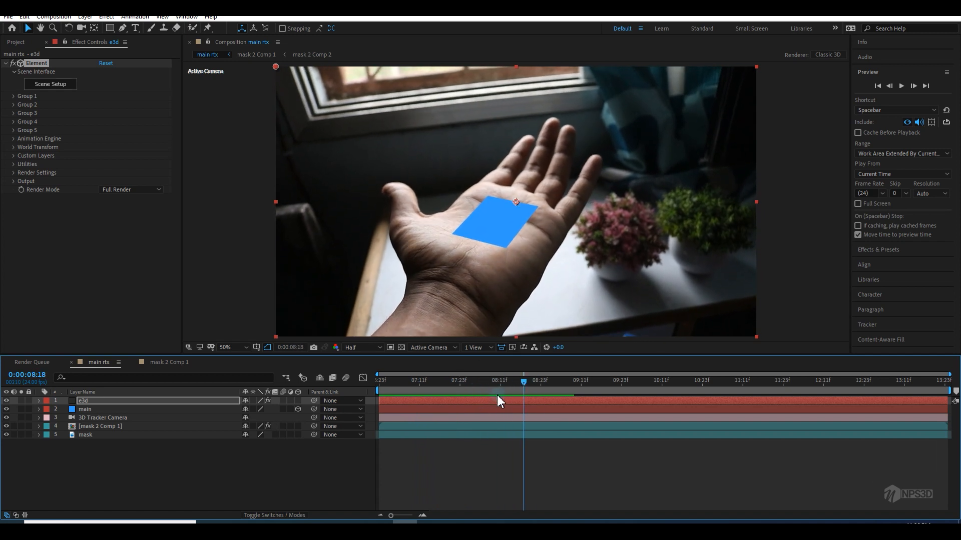
pyautogui.click(101, 402)
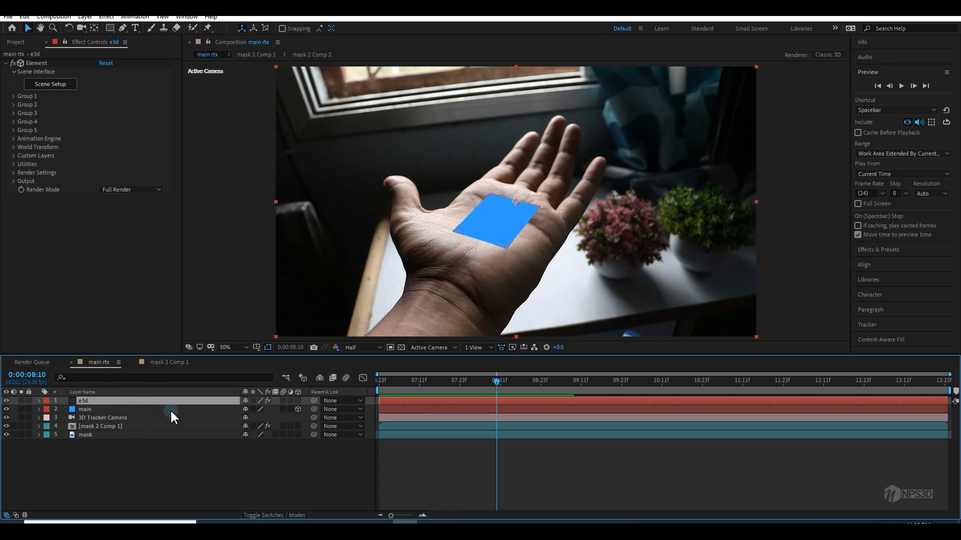
pyautogui.moveTo(493, 386); pyautogui.dragTo(463, 385)
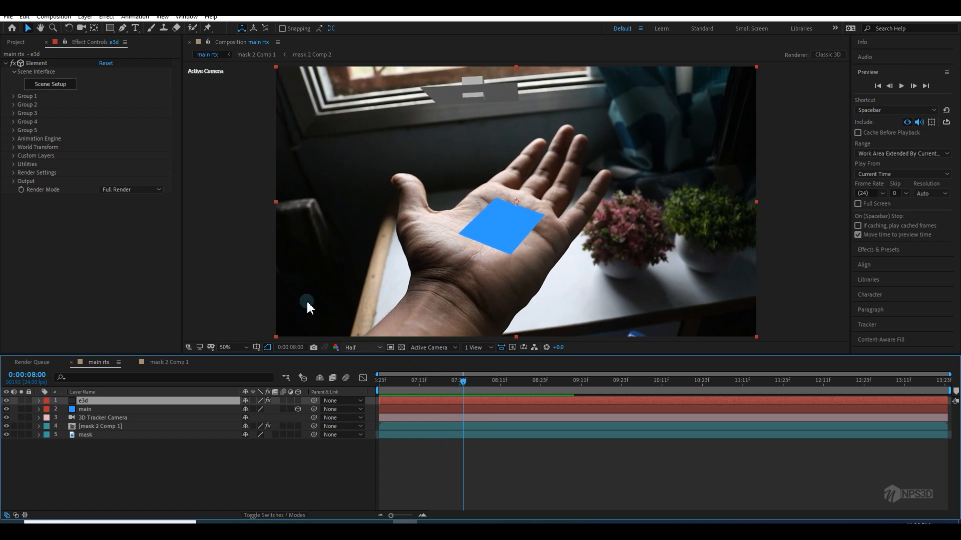
# Step: Create a group null for Group 1 of the Element effect on the e3d layer
pyautogui.click(14, 96)
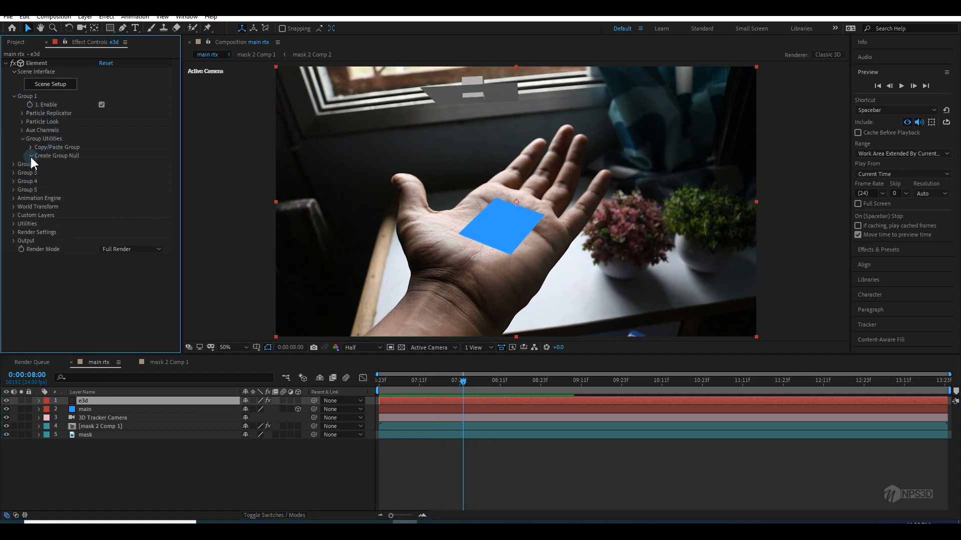
pyautogui.click(59, 168)
pyautogui.click(7, 64)
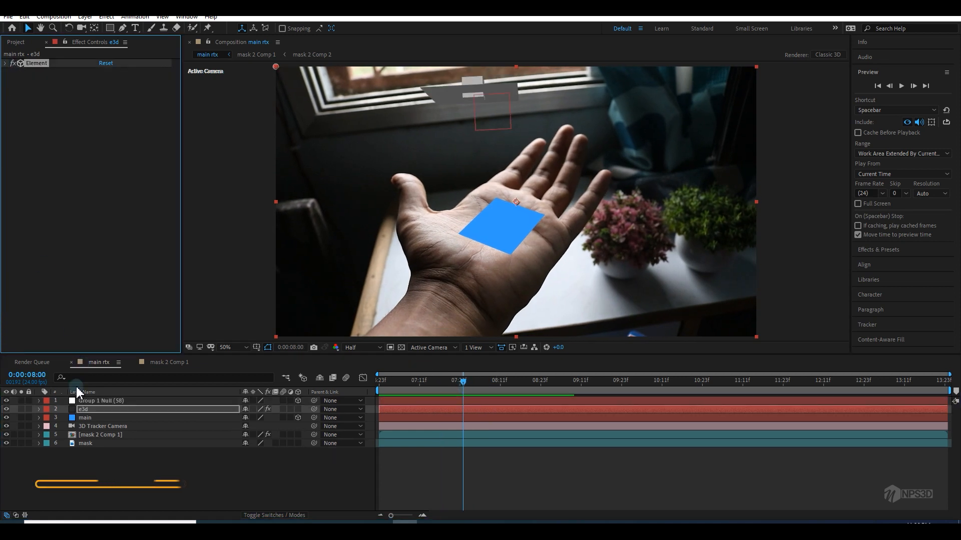
# Step: Copy the position of the main solid at 0:00:06:23 onto Group 1 Null and scrub to check that it sits on the palm
pyautogui.click(86, 401)
pyautogui.press('p')
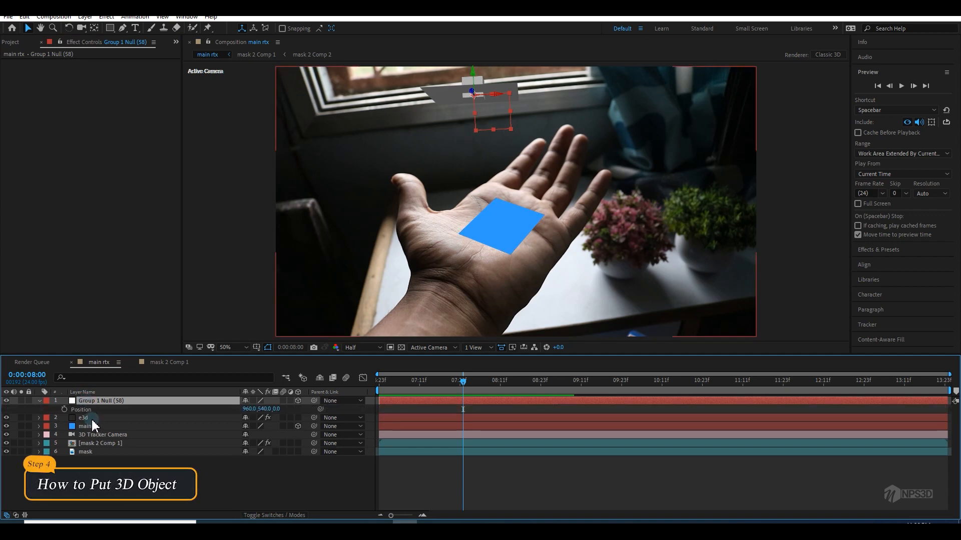
pyautogui.click(89, 417)
pyautogui.click(82, 427)
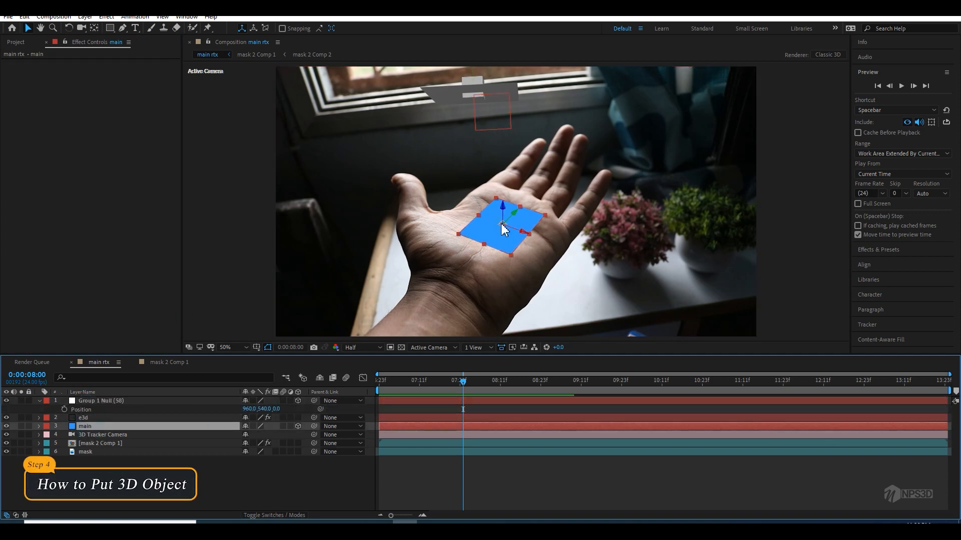
pyautogui.press('p')
pyautogui.click(85, 435)
pyautogui.moveTo(446, 394); pyautogui.dragTo(62, 447)
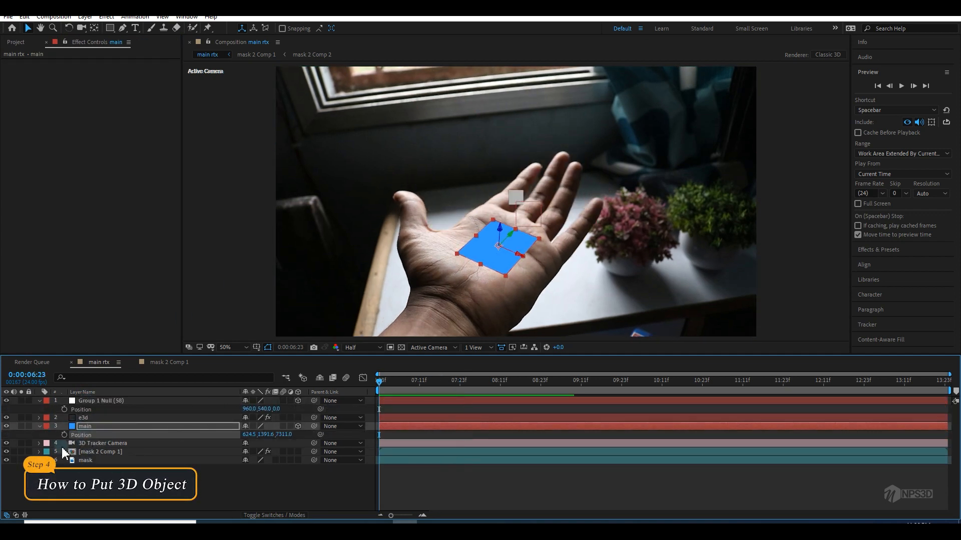
pyautogui.click(82, 410)
pyautogui.hotkey('ctrl', 'v')
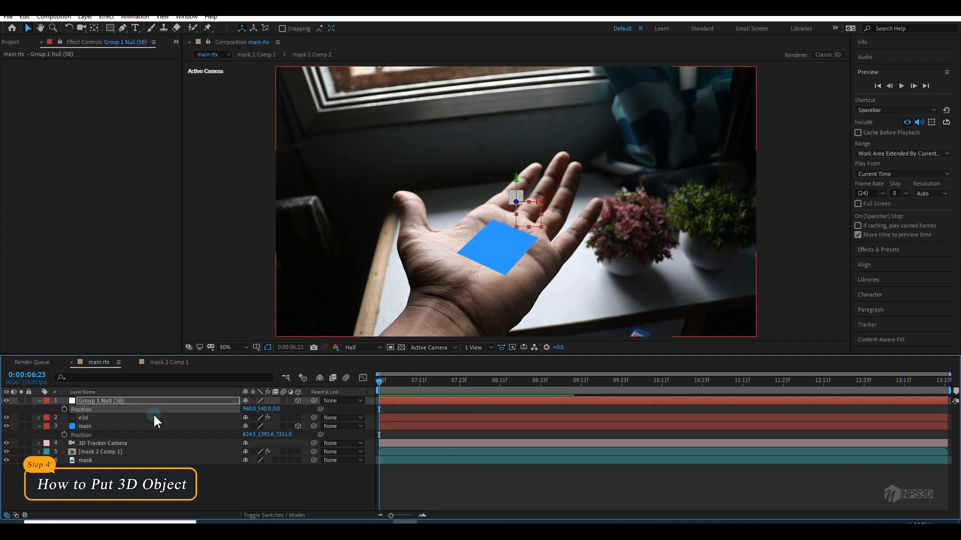
pyautogui.moveTo(379, 381); pyautogui.dragTo(537, 396)
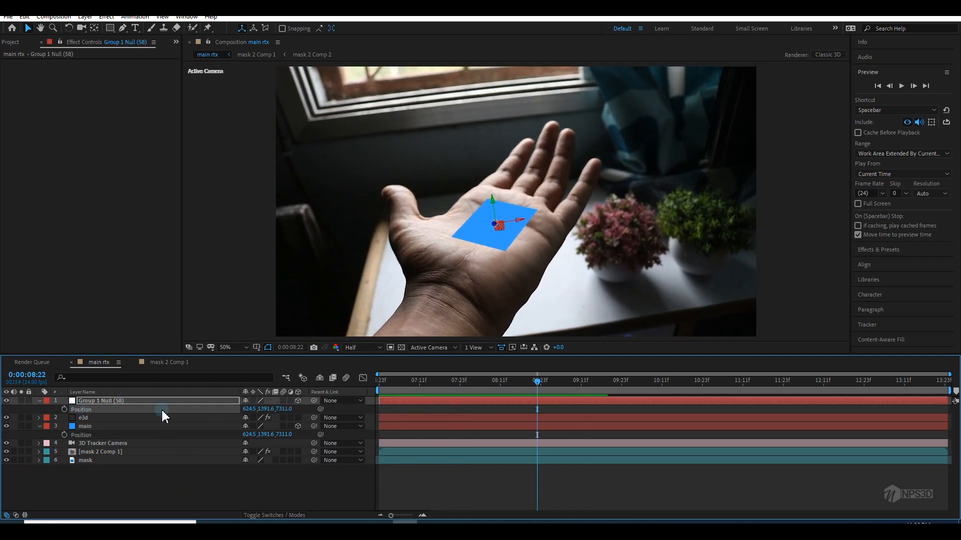
pyautogui.click(40, 426)
# Step: In the Element effect on e3d, set the Group 1 Particle Size to 60, and finally to 100
pyautogui.click(83, 418)
pyautogui.click(6, 64)
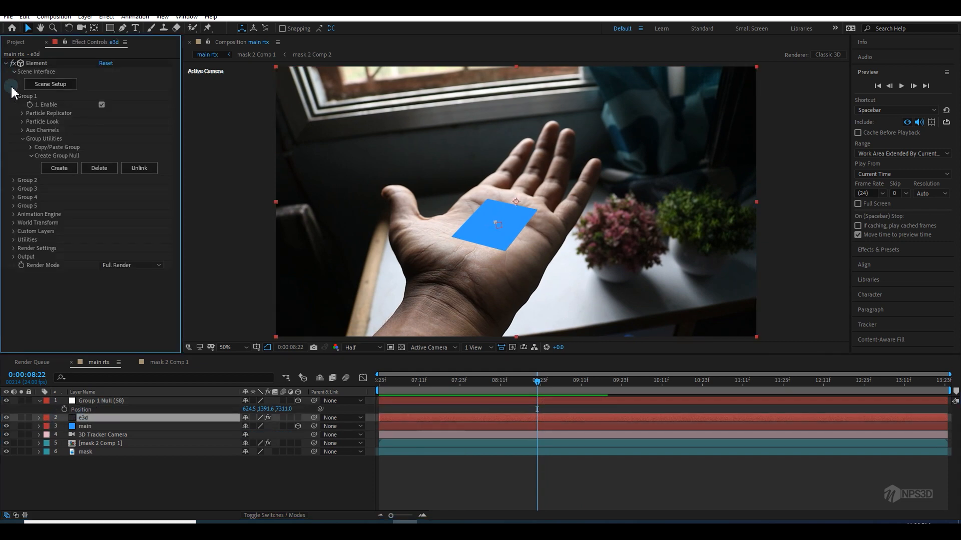
pyautogui.click(22, 122)
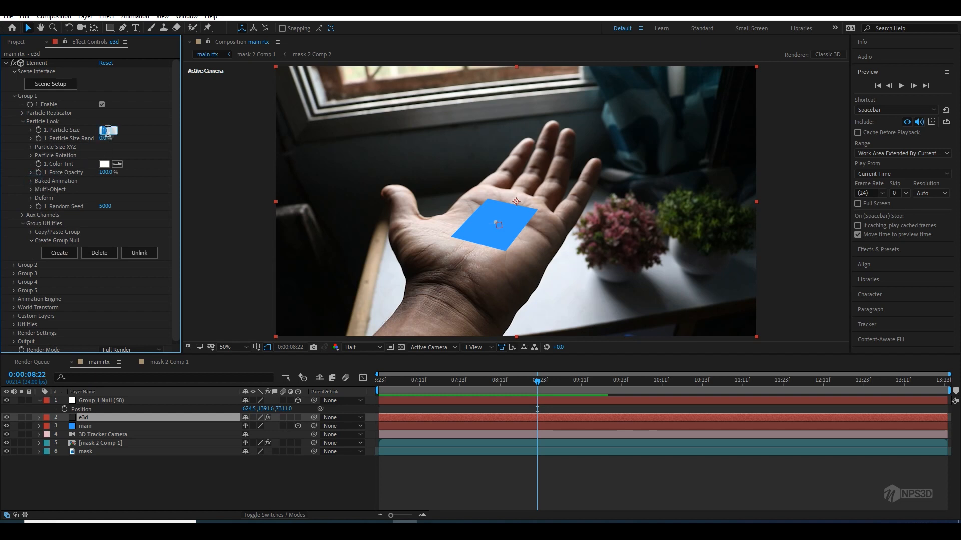
pyautogui.write('60')
pyautogui.click(156, 158)
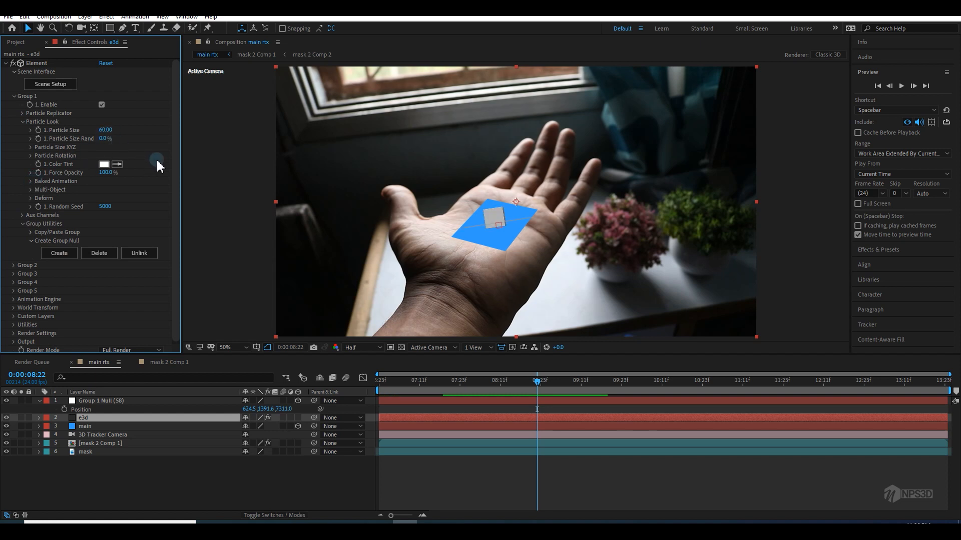
pyautogui.click(106, 130)
pyautogui.press('Return')
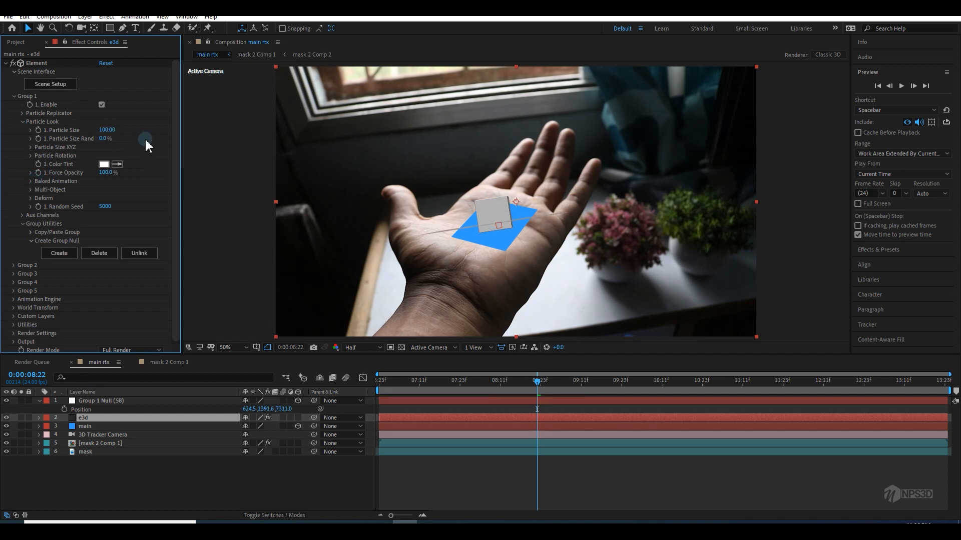
# Step: Rotate Group 1 Null to X 30.2°, Y 27.9° and Z 12.9° so the box and plane lie flat on the palm
pyautogui.click(95, 402)
pyautogui.press('r')
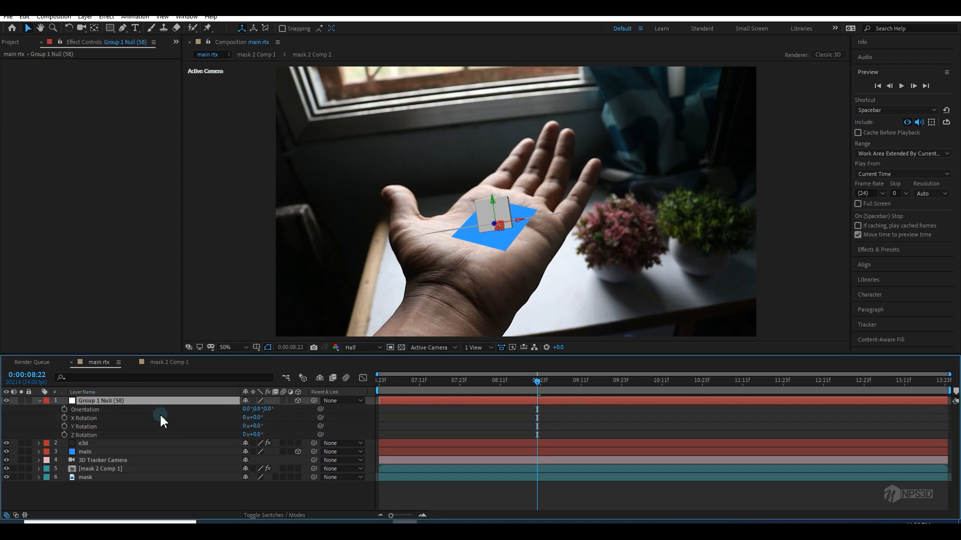
pyautogui.moveTo(254, 418); pyautogui.dragTo(307, 410)
pyautogui.moveTo(253, 434); pyautogui.dragTo(440, 389)
# Step: Play back the main rtx composition to check how the box and plane follow the palm
pyautogui.press('space')
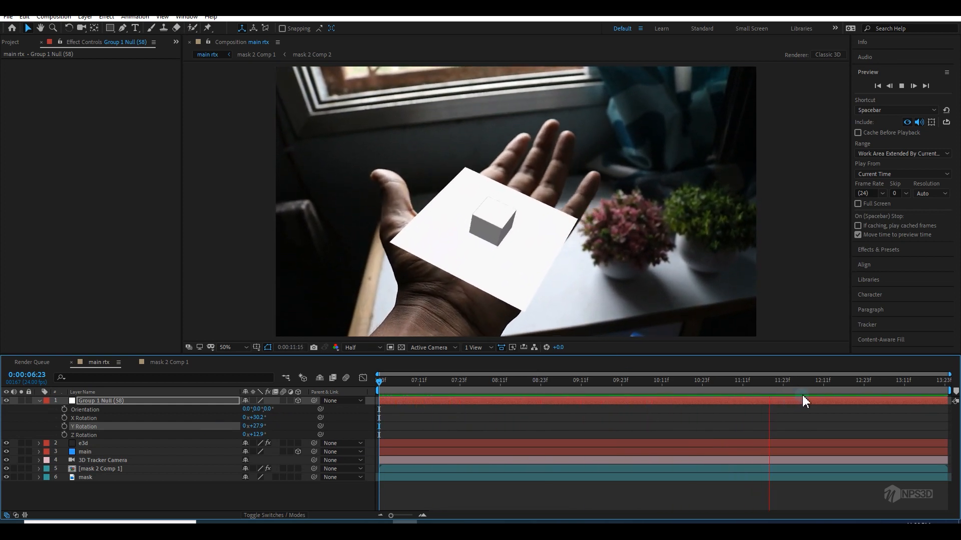
pyautogui.press('space')
pyautogui.press('space')
pyautogui.press('space')
pyautogui.press('space')
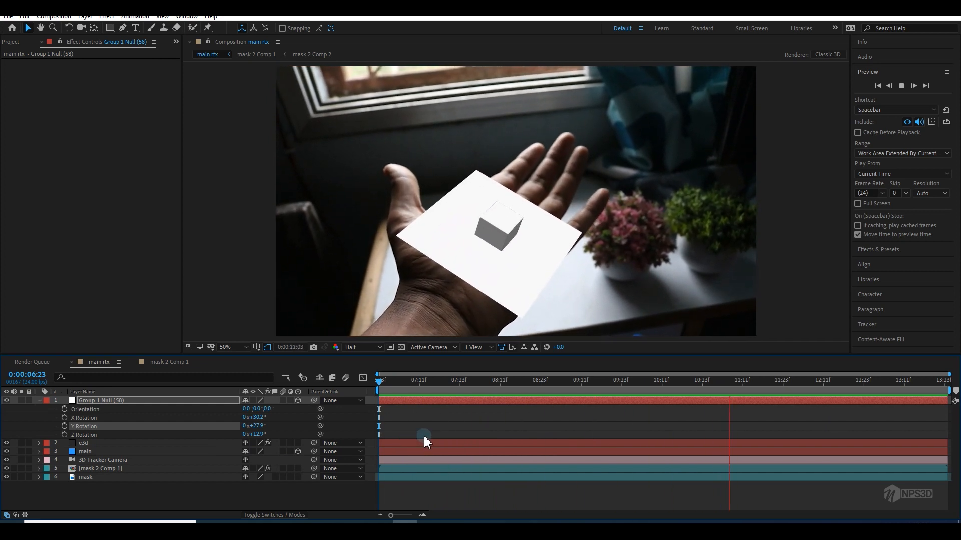
pyautogui.press('space')
# Step: Collapse the rotation properties of Group 1 Null and the Group 1 settings of Element on e3d
pyautogui.click(46, 400)
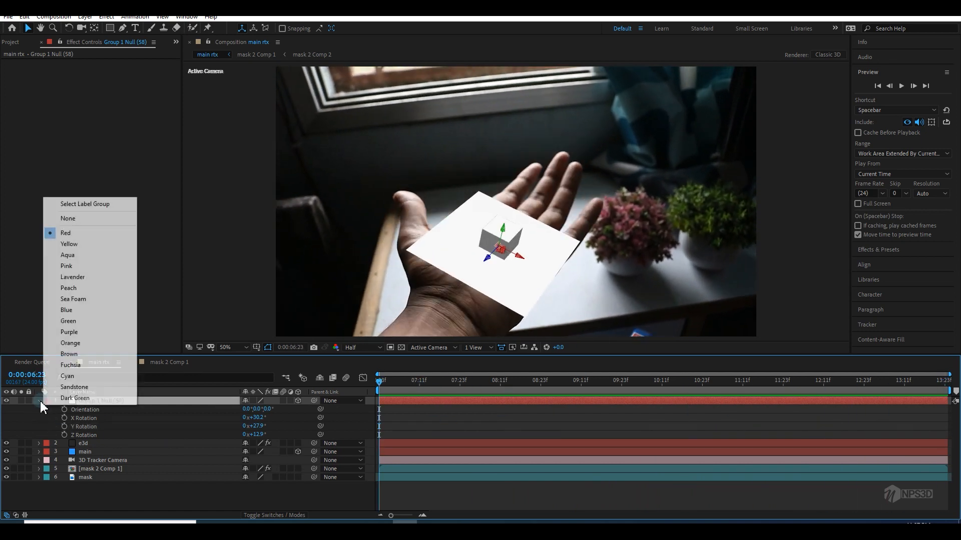
pyautogui.click(38, 400)
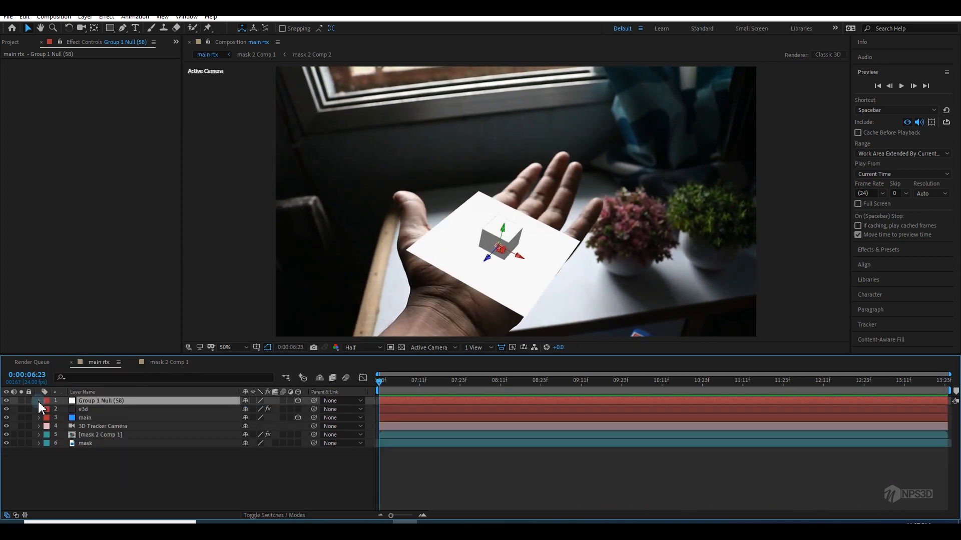
pyautogui.click(85, 410)
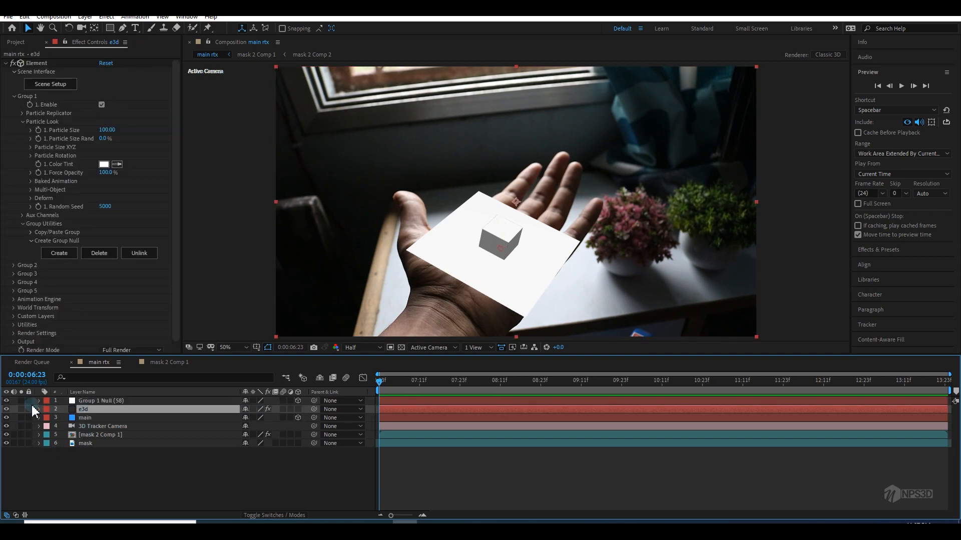
pyautogui.click(14, 96)
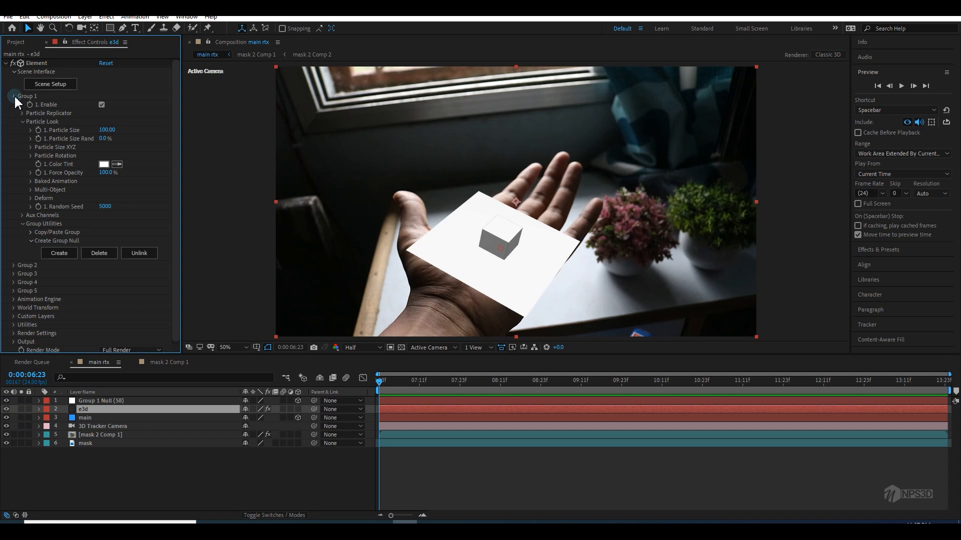
pyautogui.click(132, 464)
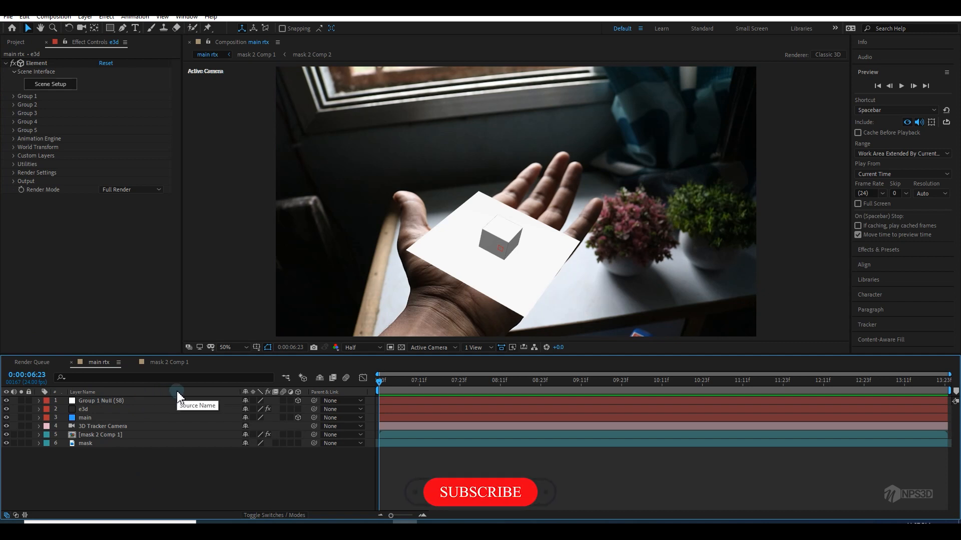
# Step: Open Element's Scene Setup and delete the group folder holding the plane and box models
pyautogui.click(61, 87)
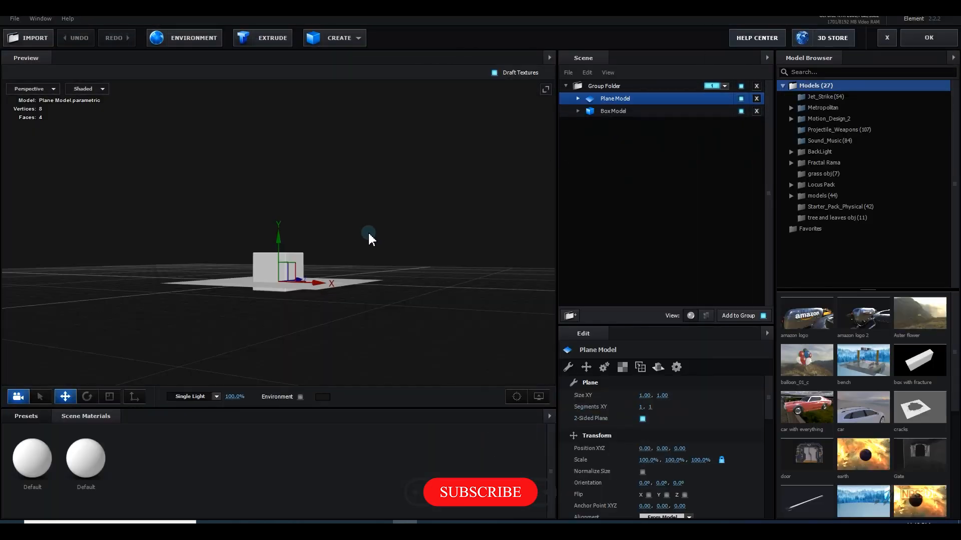
pyautogui.moveTo(368, 235); pyautogui.dragTo(334, 207)
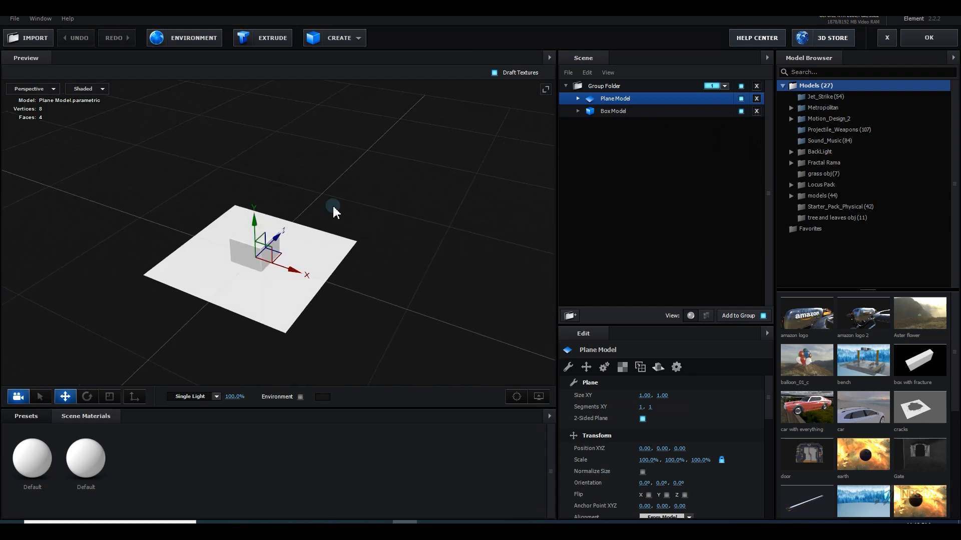
pyautogui.click(750, 87)
pyautogui.click(756, 86)
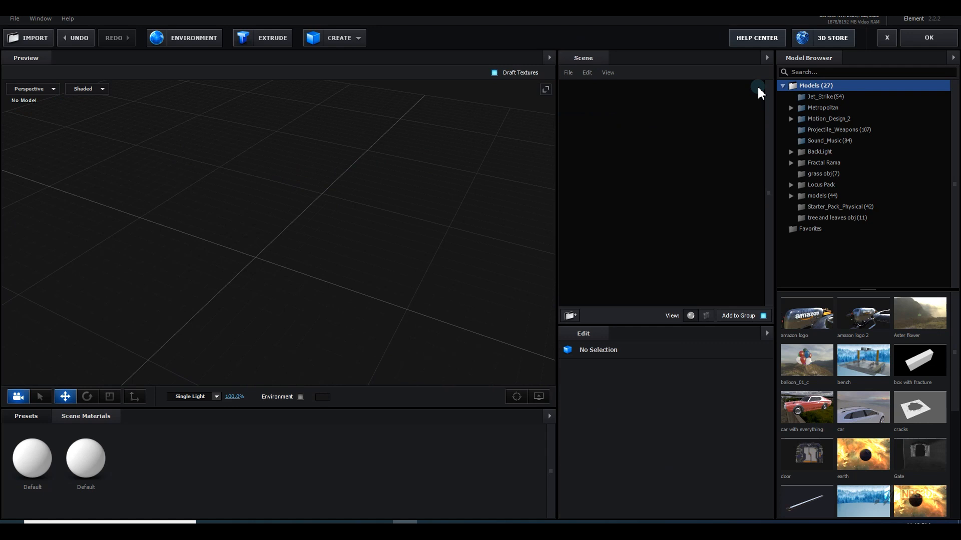
# Step: Import the rtx phone box OBJ file as a 3D object into the Element scene
pyautogui.click(15, 18)
pyautogui.moveTo(30, 30)
pyautogui.click(138, 30)
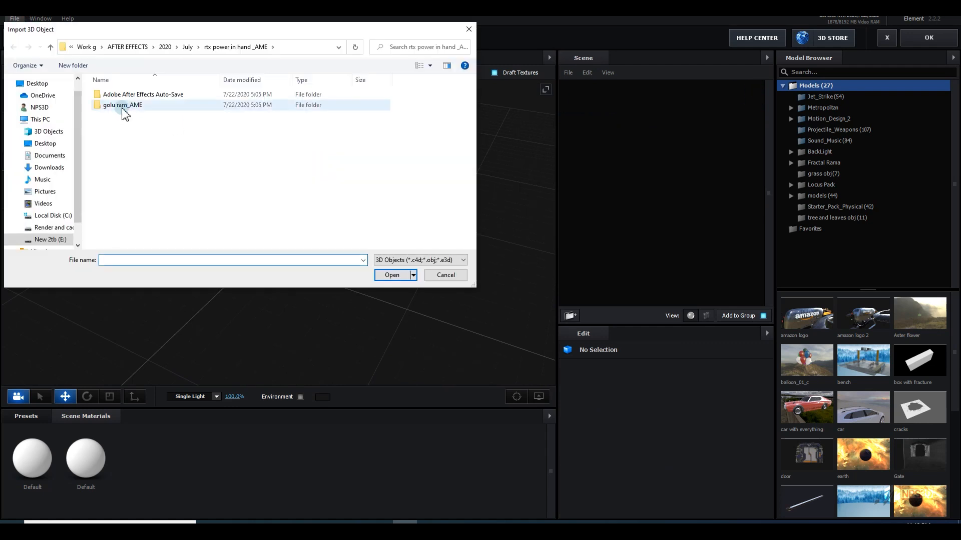
pyautogui.doubleClick(125, 114)
pyautogui.click(548, 416)
pyautogui.click(581, 428)
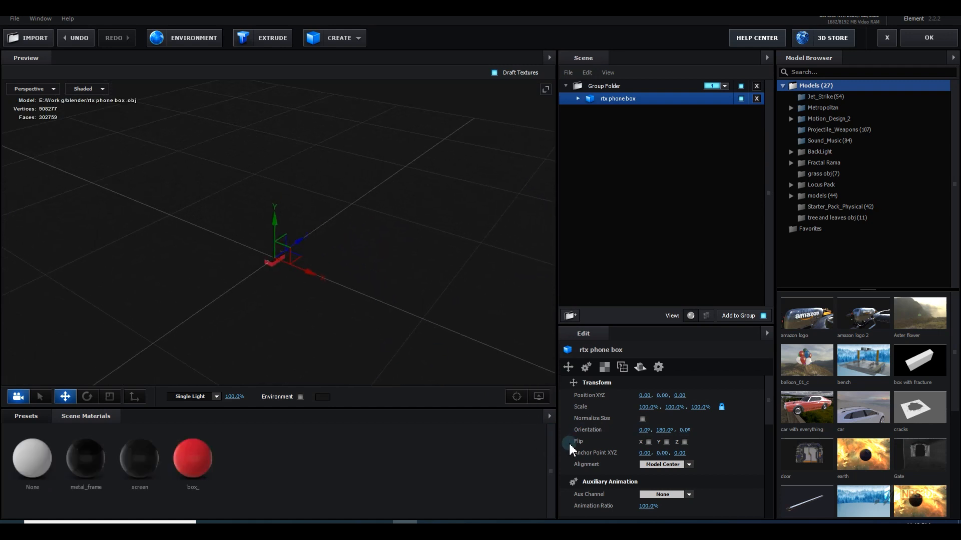
# Step: Turn on Normalize Size and Optimize Mesh for the rtx phone box model
pyautogui.click(642, 420)
pyautogui.scroll(-5, 661, 455)
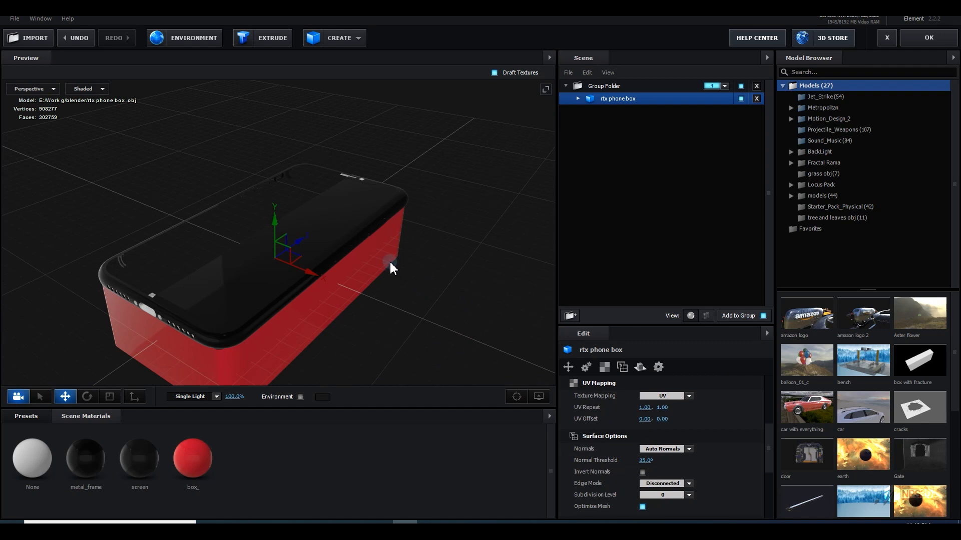
pyautogui.moveTo(395, 239); pyautogui.dragTo(463, 294)
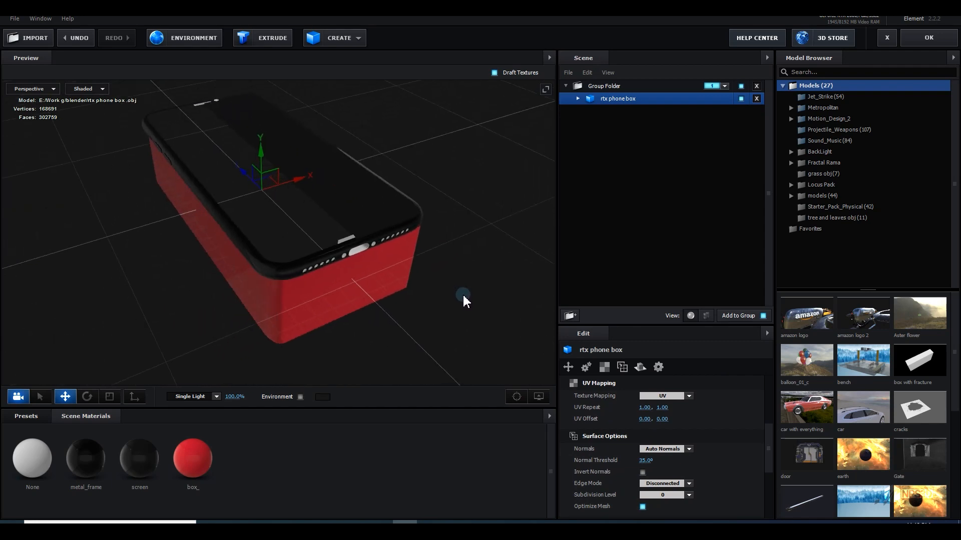
# Step: Change the scene preview's background colour to a light grey
pyautogui.click(323, 396)
pyautogui.click(235, 388)
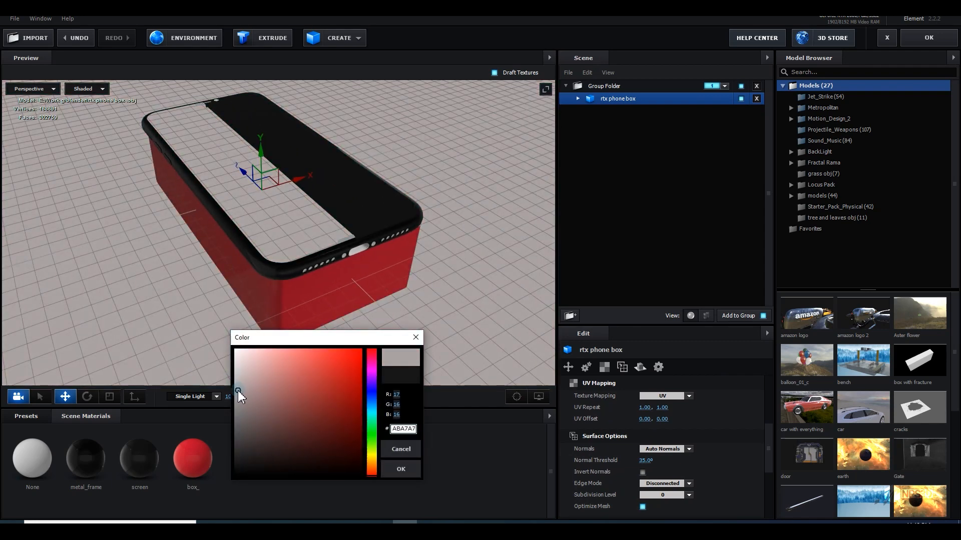
pyautogui.click(400, 469)
pyautogui.moveTo(395, 365); pyautogui.dragTo(320, 390)
pyautogui.click(398, 318)
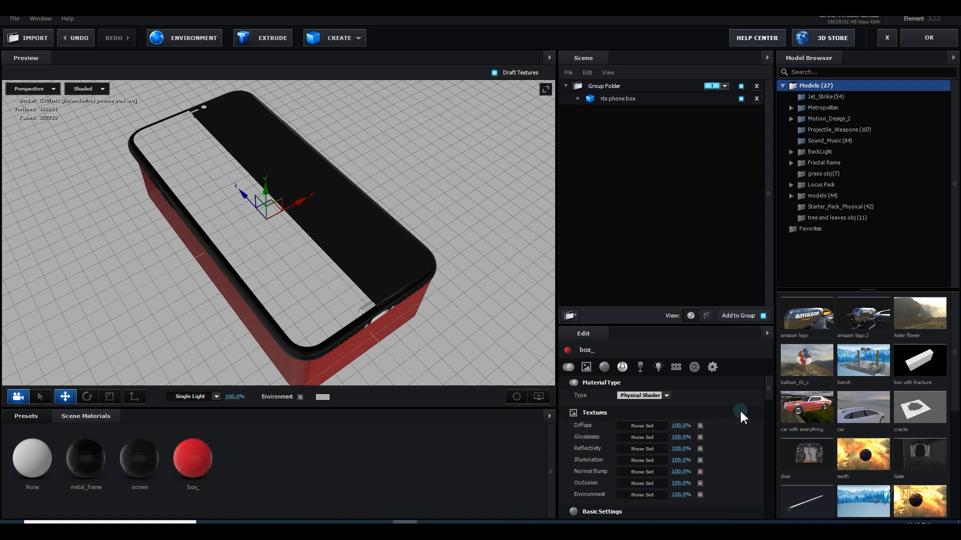
# Step: Turn on Draw Backfaces in the advanced settings of the box_, screen and None materials
pyautogui.click(713, 368)
pyautogui.scroll(-3, 704, 440)
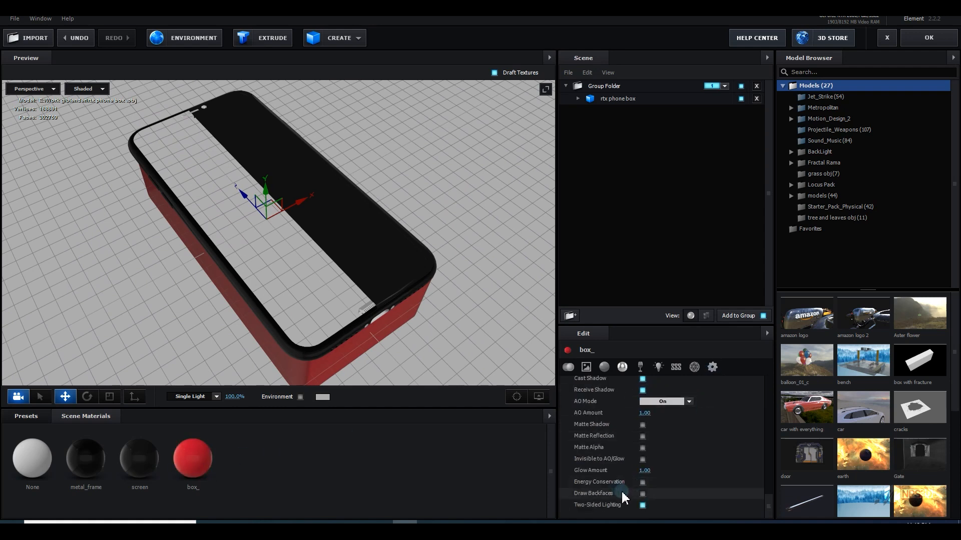
pyautogui.click(642, 494)
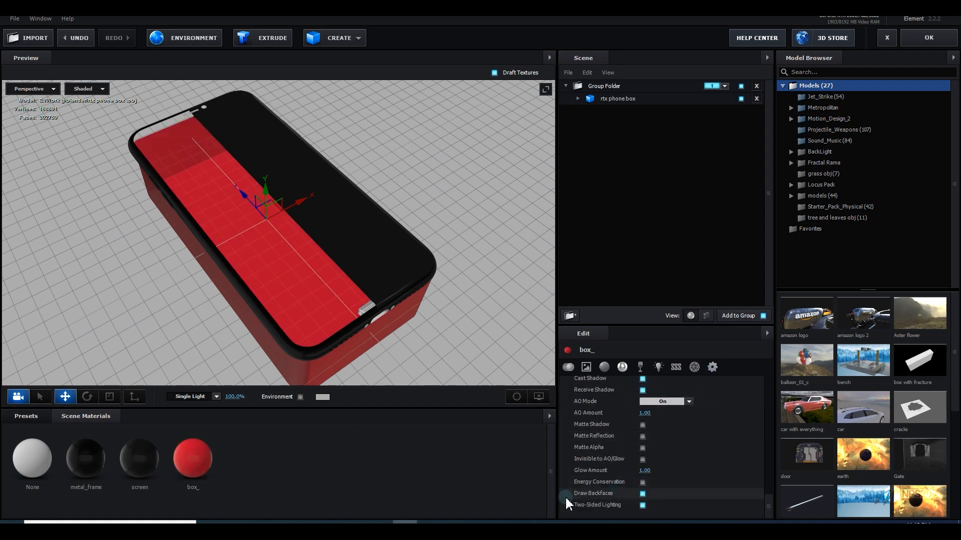
pyautogui.click(140, 458)
pyautogui.click(643, 494)
# Step: Examine the phone box's open half and interior from several angles and expand rtx phone box to list its materials
pyautogui.moveTo(398, 378)
pyautogui.mouseDown()
pyautogui.moveTo(383, 310)
pyautogui.moveTo(415, 283)
pyautogui.moveTo(428, 285)
pyautogui.moveTo(382, 303)
pyautogui.moveTo(418, 304)
pyautogui.moveTo(435, 258)
pyautogui.moveTo(414, 236)
pyautogui.mouseUp()
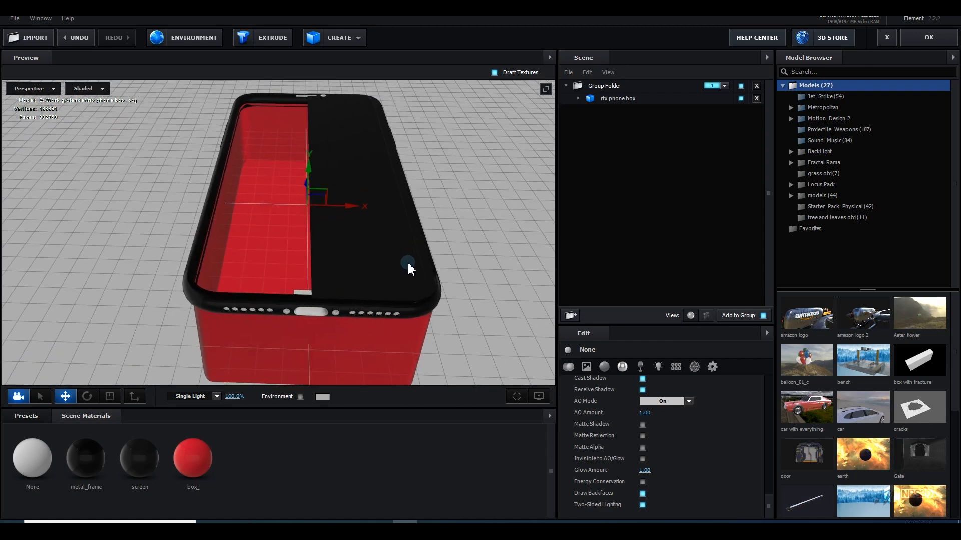
pyautogui.moveTo(298, 293); pyautogui.dragTo(320, 297)
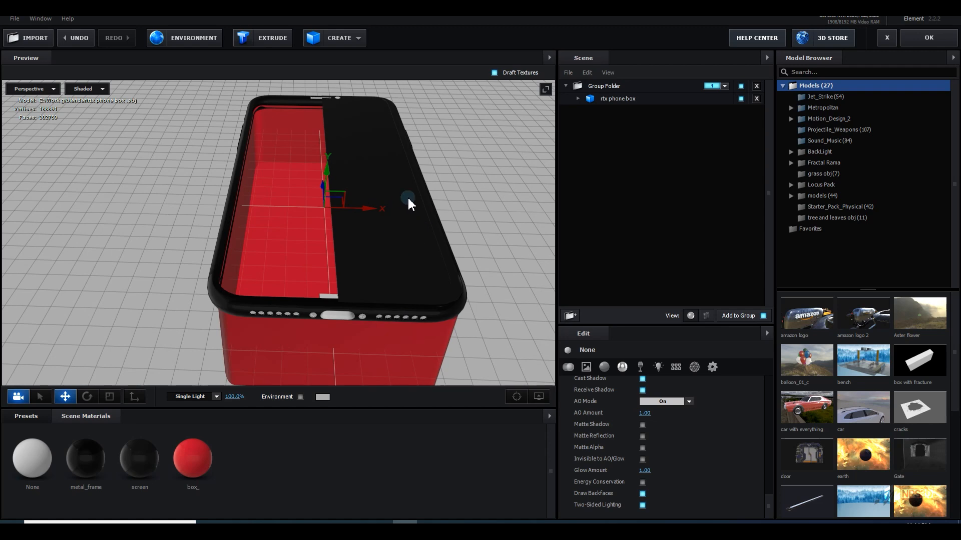
pyautogui.moveTo(322, 221); pyautogui.dragTo(370, 244)
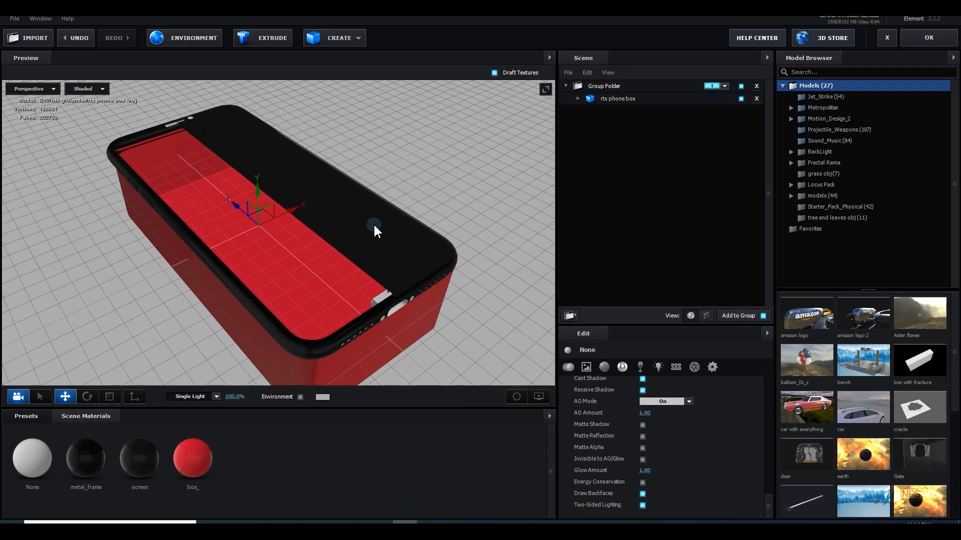
pyautogui.moveTo(374, 226); pyautogui.dragTo(444, 302)
pyautogui.moveTo(378, 262); pyautogui.dragTo(497, 291)
pyautogui.moveTo(281, 329); pyautogui.dragTo(283, 310)
pyautogui.click(578, 98)
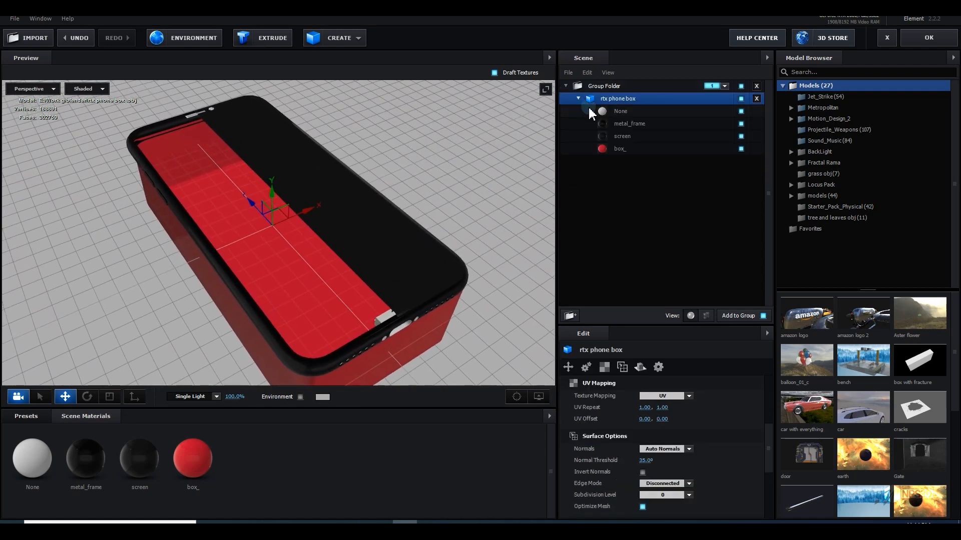
pyautogui.moveTo(380, 329); pyautogui.dragTo(392, 312)
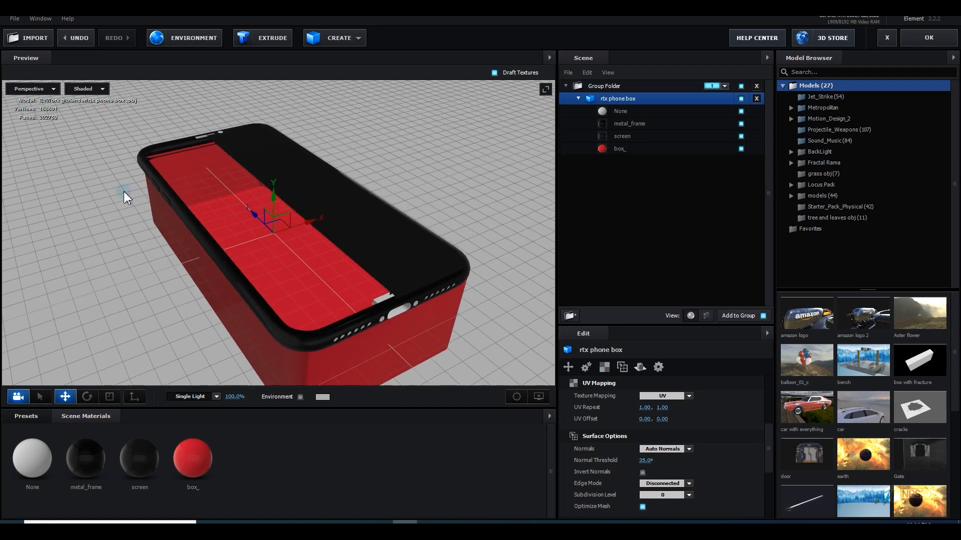
# Step: Duplicate the rtx phone box model twice within the group folder
pyautogui.moveTo(173, 256); pyautogui.dragTo(175, 236)
pyautogui.click(637, 151)
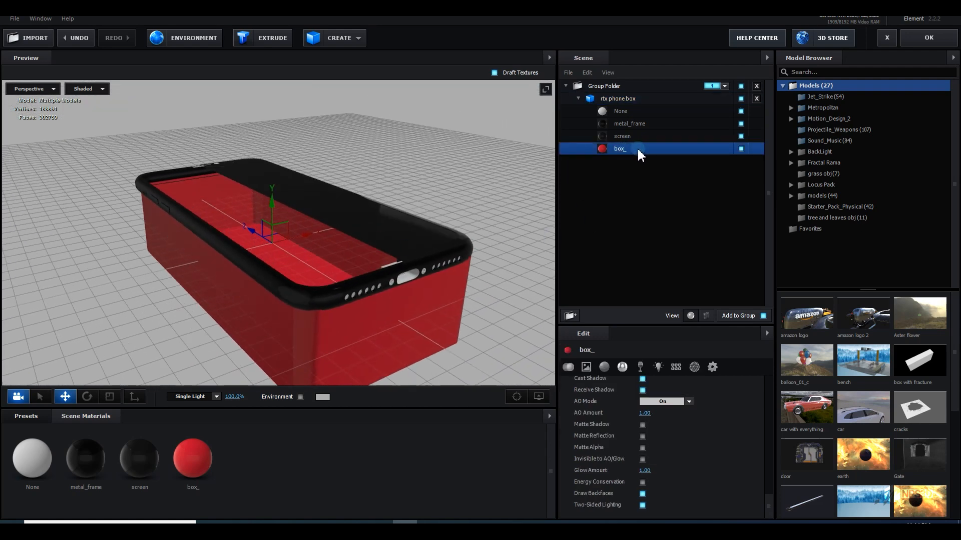
pyautogui.click(603, 104)
pyautogui.rightClick(603, 102)
pyautogui.click(641, 149)
pyautogui.rightClick(605, 104)
pyautogui.click(629, 149)
# Step: Rename the three rtx phone box models in order as SCREEN, phone and box
pyautogui.doubleClick(615, 99)
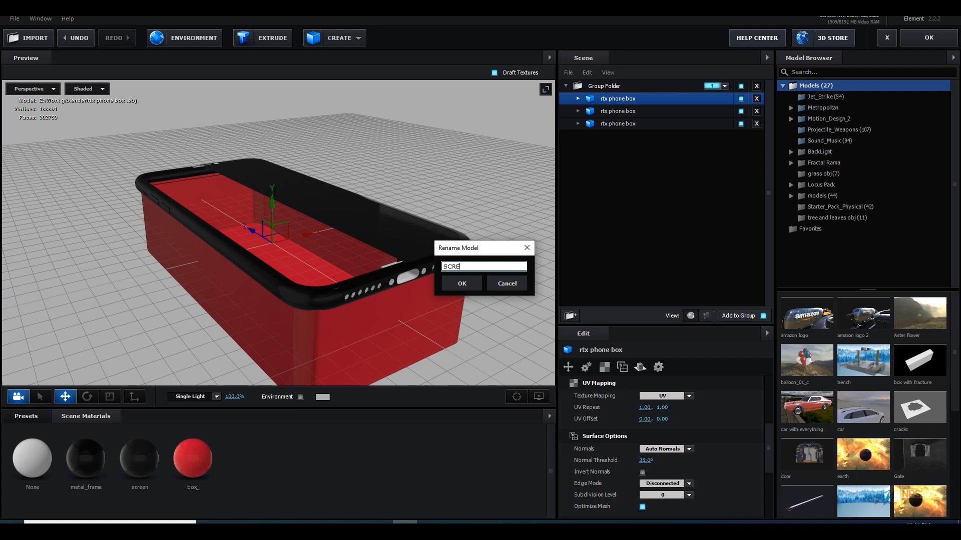
pyautogui.press('Return')
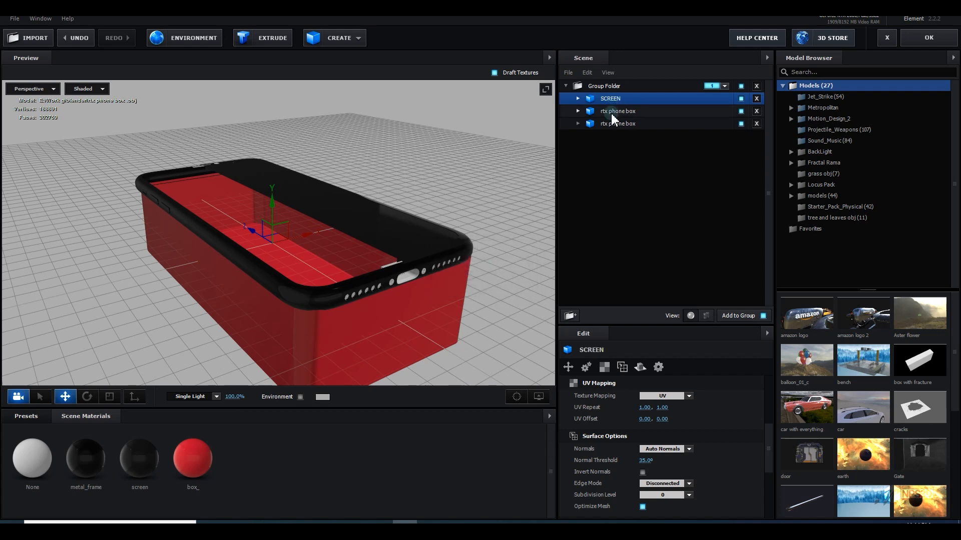
pyautogui.doubleClick(611, 111)
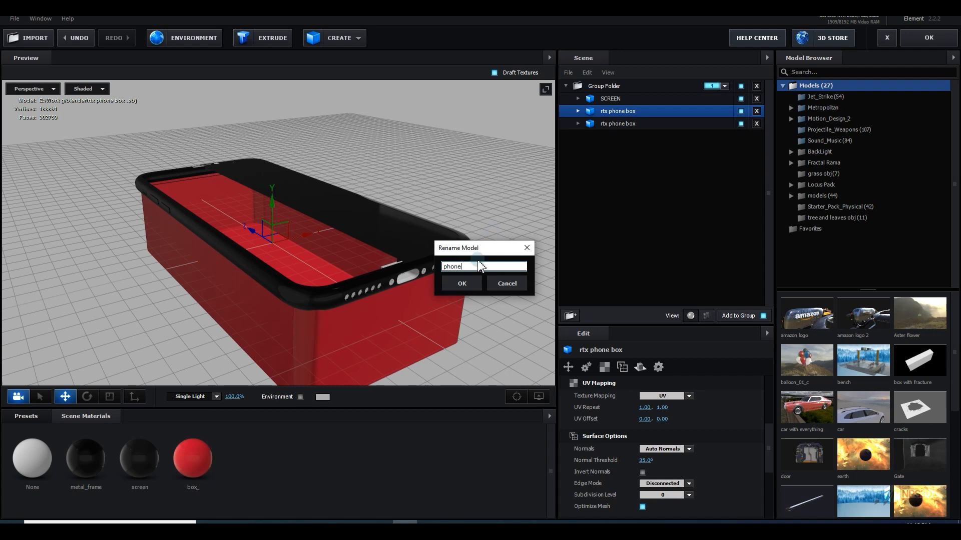
pyautogui.click(462, 283)
pyautogui.doubleClick(616, 123)
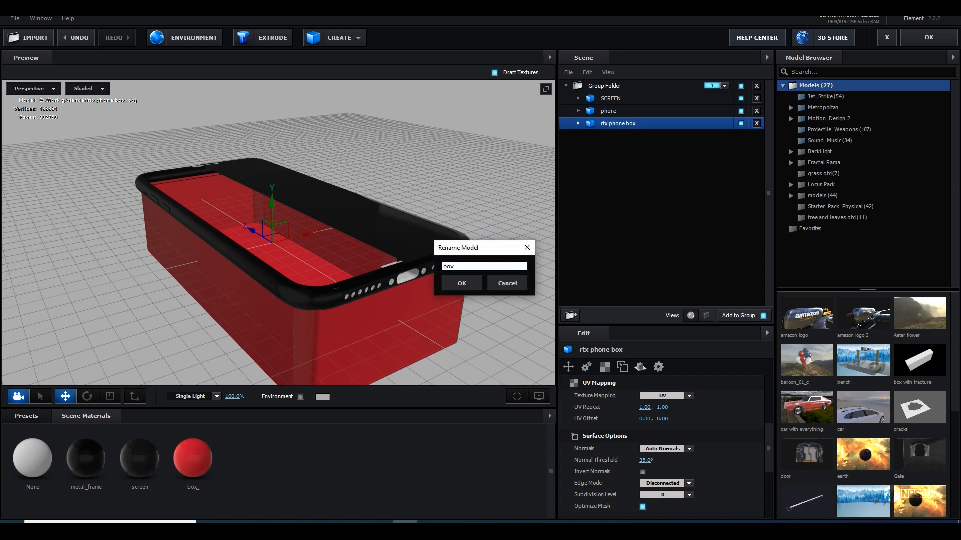
pyautogui.press('Return')
# Step: Accept the Element scene and scale the Group 1 Null down to 29% in the main rtx composition
pyautogui.moveTo(503, 288); pyautogui.dragTo(422, 287)
pyautogui.click(929, 37)
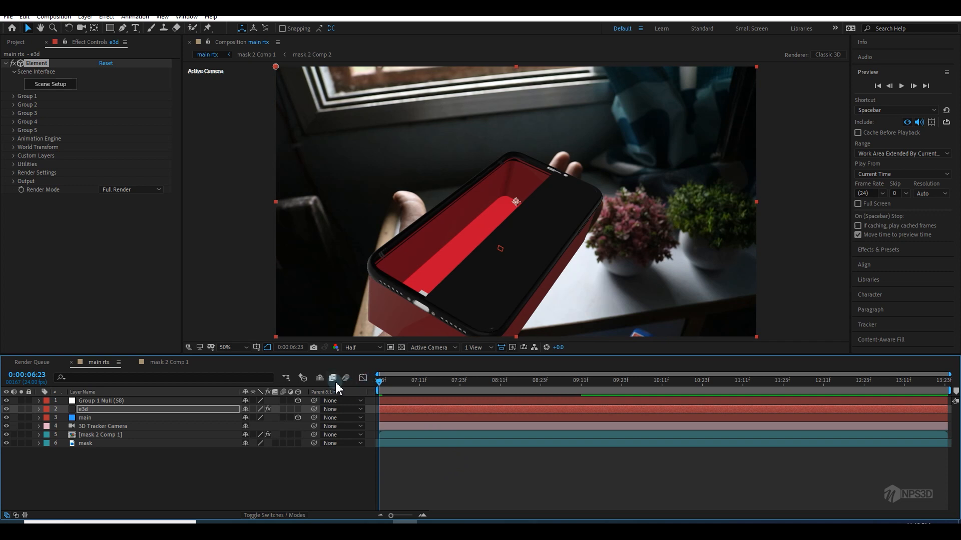
pyautogui.click(106, 402)
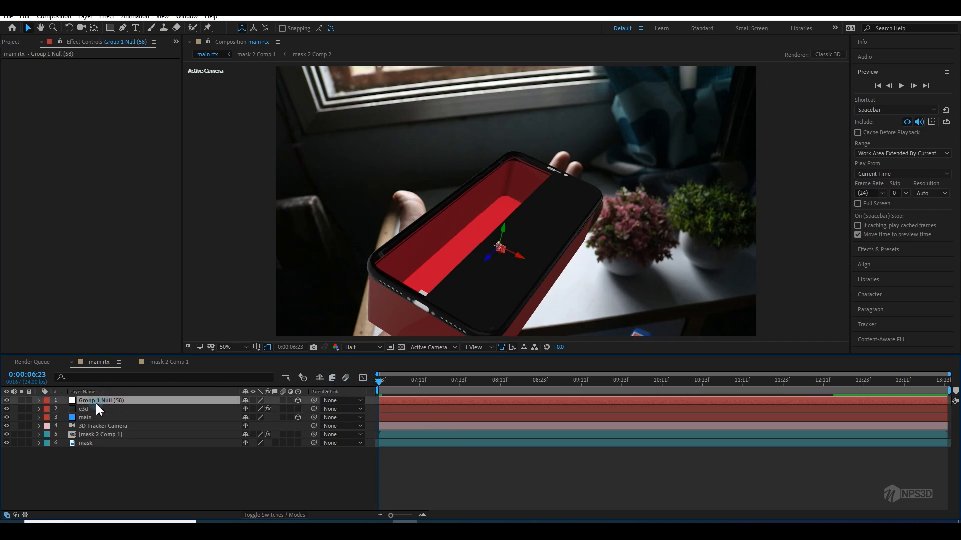
pyautogui.press('s')
pyautogui.moveTo(256, 409); pyautogui.dragTo(232, 419)
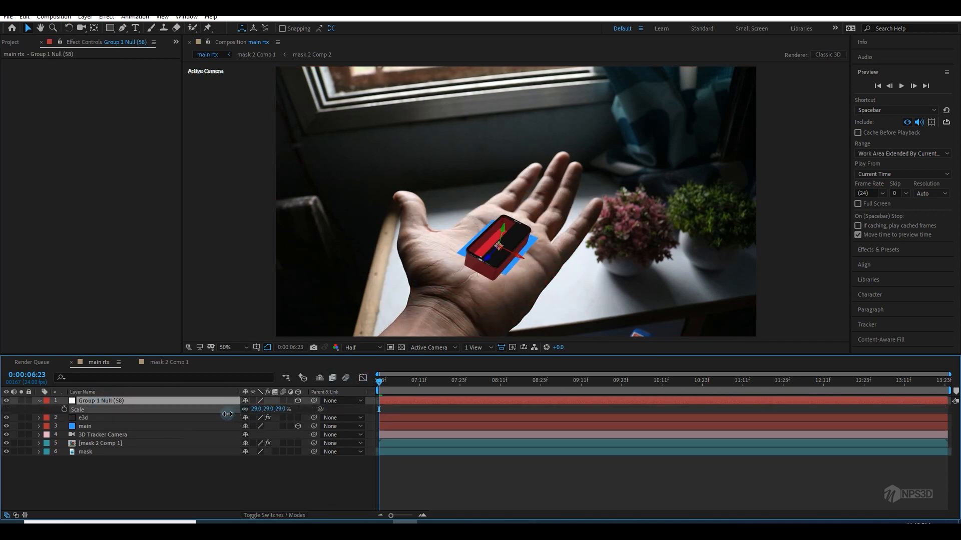
# Step: Hide the main layer and play the composition to check how the phone box tracks on the palm
pyautogui.press('space')
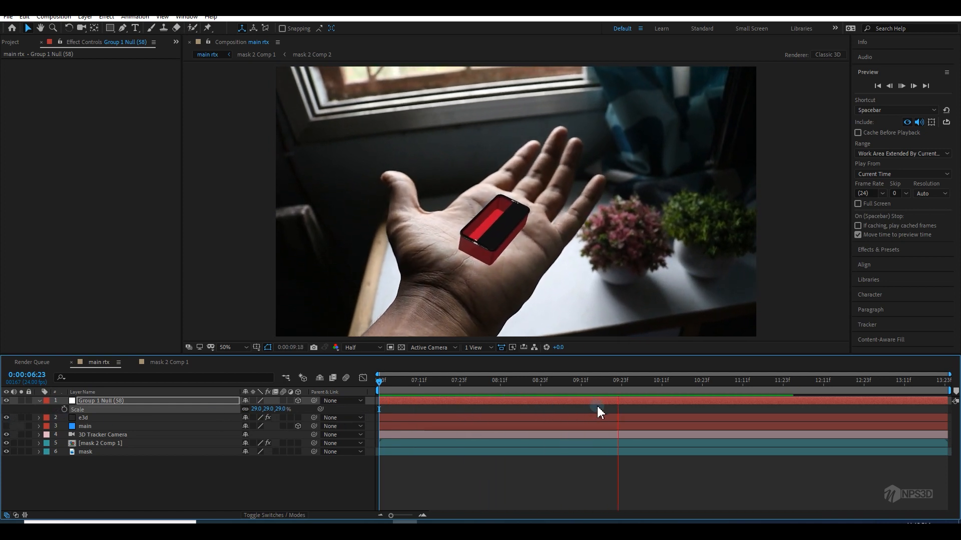
pyautogui.press('space')
pyautogui.press('space')
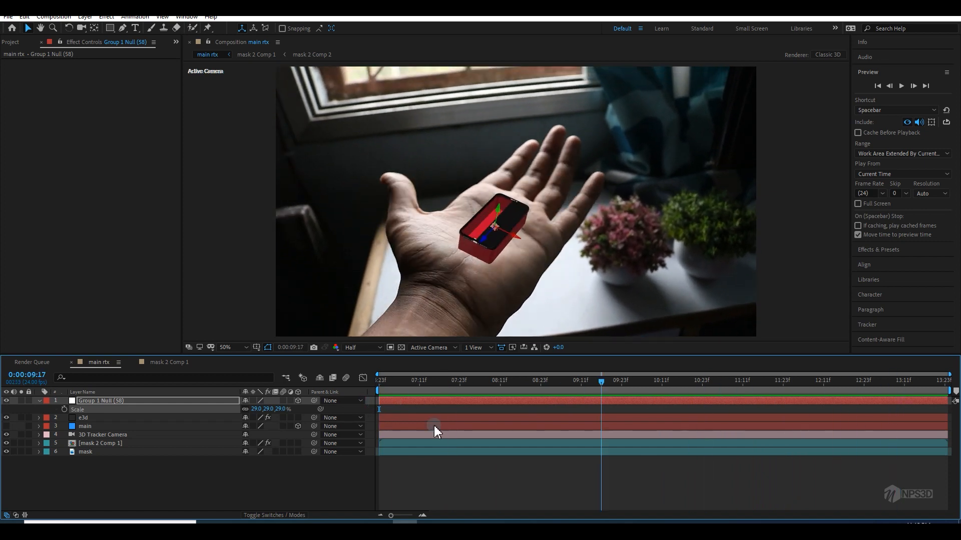
pyautogui.press('space')
# Step: Reopen the e3d layer's scene setup and apply the clean_metal_black preset from the Pro_Shaders_2 Metal materials to the box model's walls
pyautogui.click(82, 418)
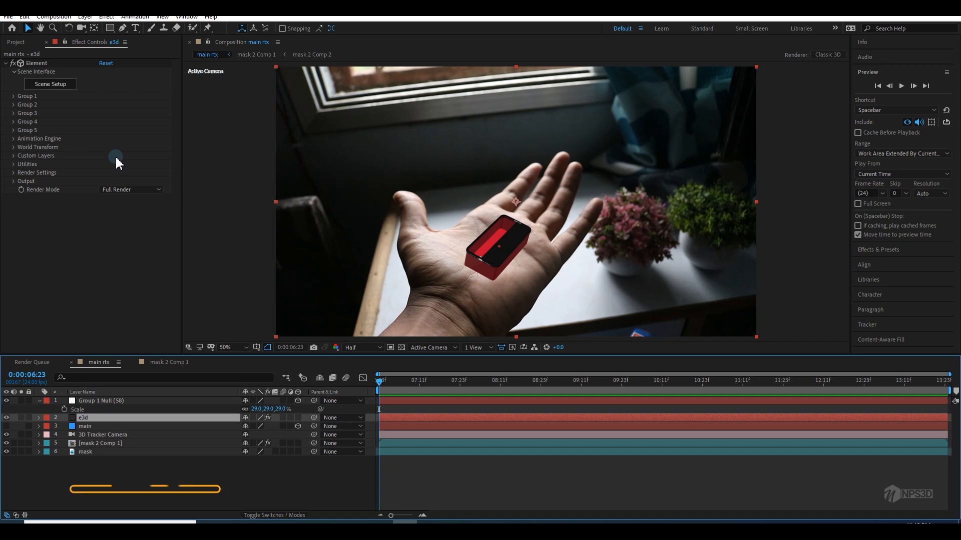
pyautogui.click(61, 85)
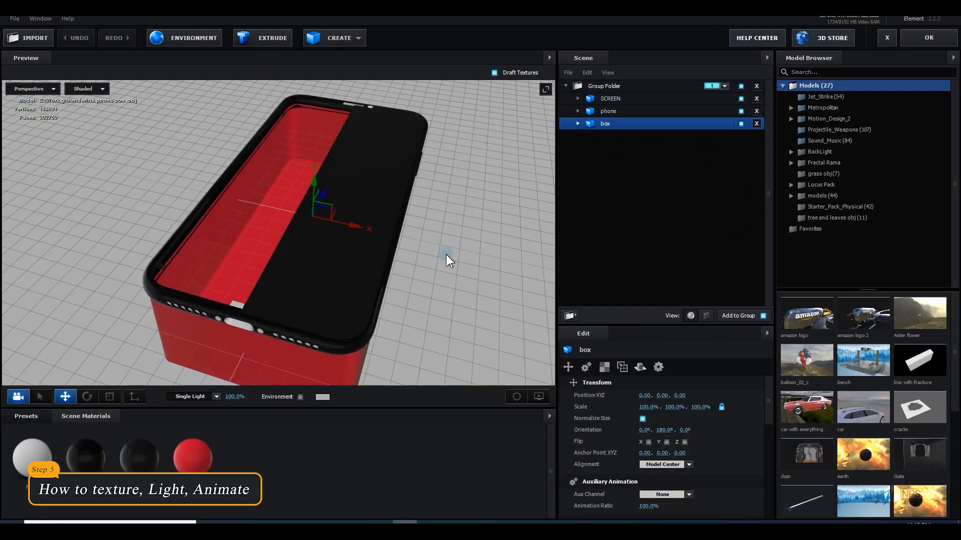
pyautogui.moveTo(446, 255)
pyautogui.mouseDown()
pyautogui.moveTo(421, 265)
pyautogui.moveTo(435, 273)
pyautogui.moveTo(403, 237)
pyautogui.moveTo(430, 244)
pyautogui.moveTo(462, 233)
pyautogui.moveTo(415, 243)
pyautogui.moveTo(435, 250)
pyautogui.mouseUp()
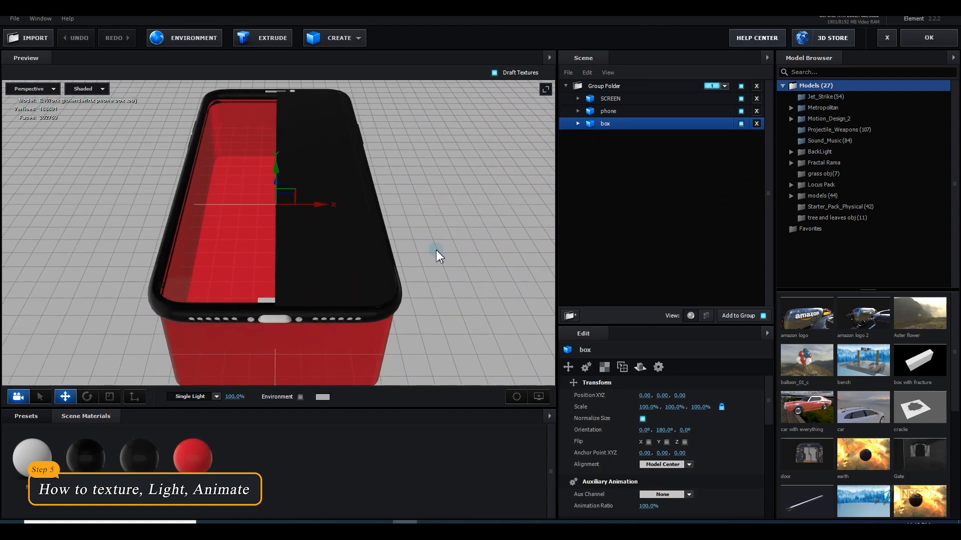
pyautogui.moveTo(325, 315); pyautogui.dragTo(235, 354)
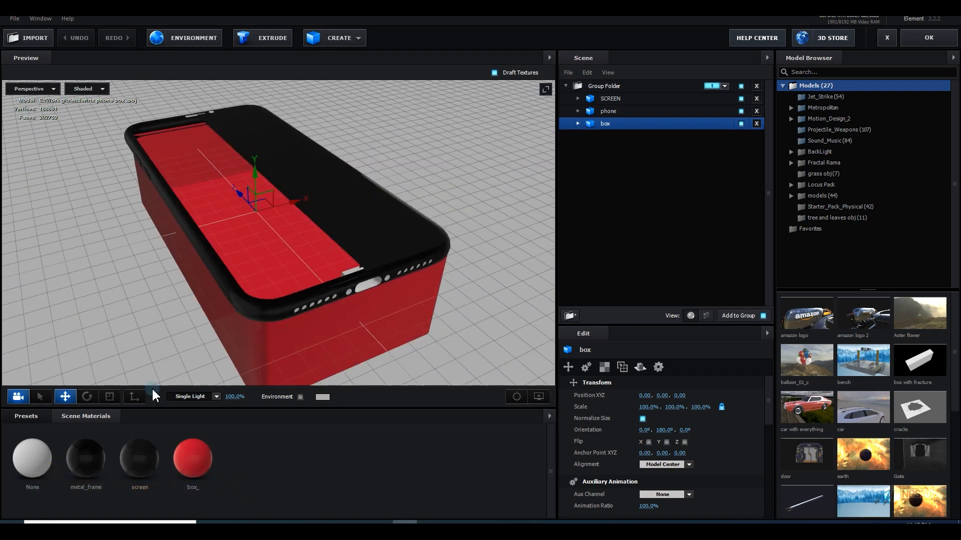
pyautogui.click(37, 414)
pyautogui.doubleClick(38, 463)
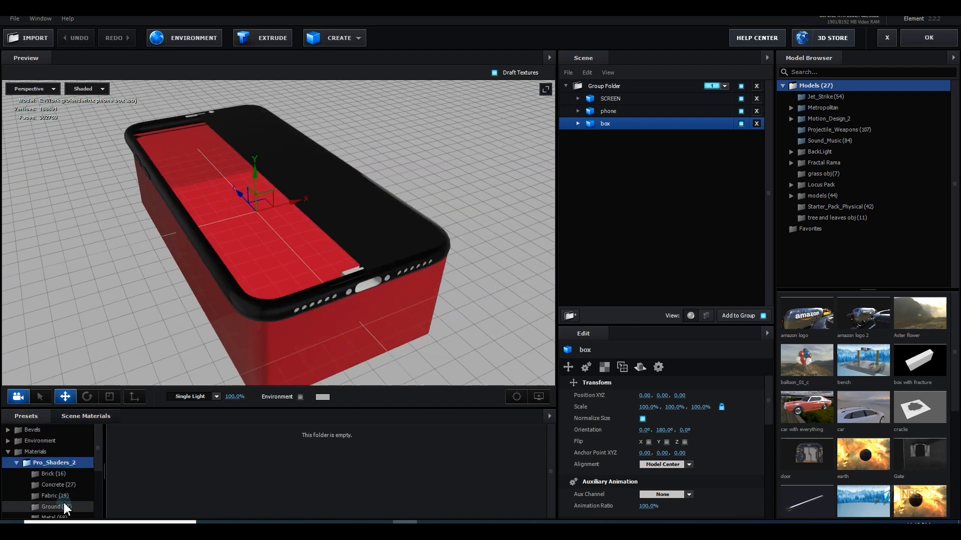
pyautogui.scroll(-2, 63, 500)
pyautogui.click(64, 481)
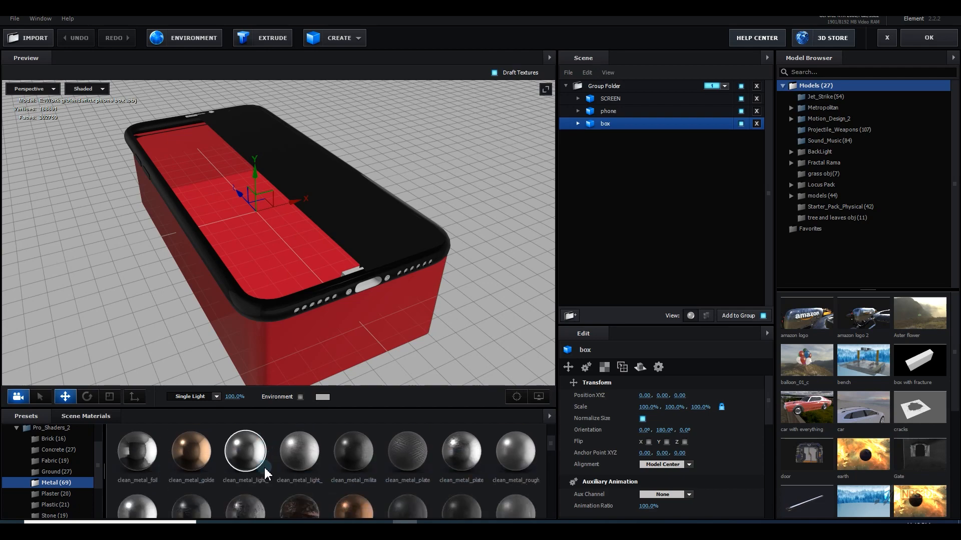
pyautogui.moveTo(136, 459); pyautogui.dragTo(227, 301)
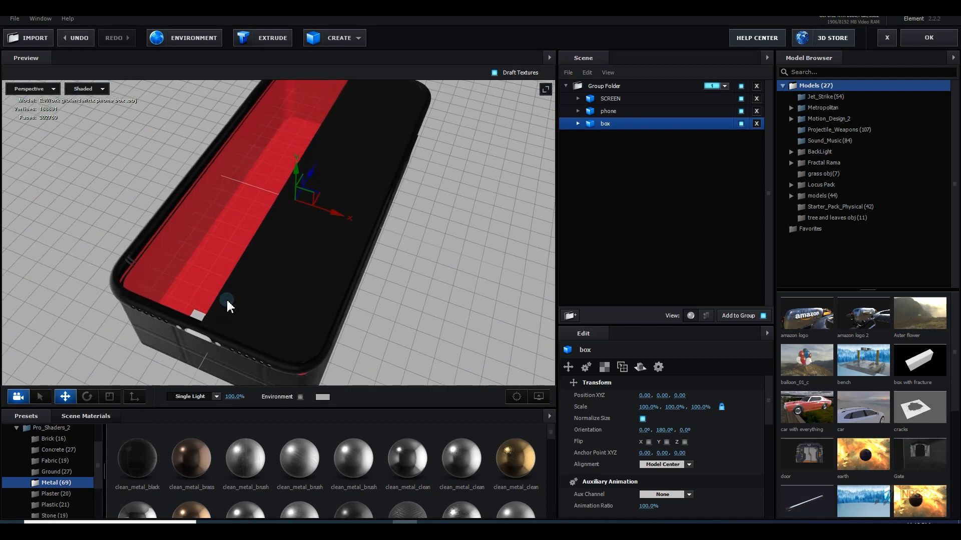
# Step: Turn on Draw Backfaces in the advanced settings of the clean_metal_black_tiles material
pyautogui.click(86, 416)
pyautogui.click(246, 458)
pyautogui.click(712, 367)
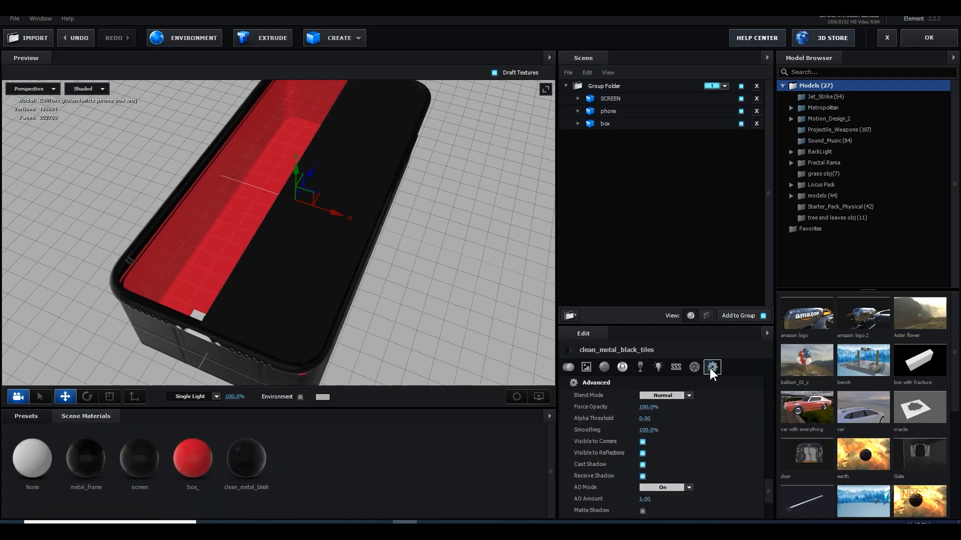
pyautogui.scroll(-3, 690, 465)
pyautogui.click(642, 493)
pyautogui.moveTo(409, 344); pyautogui.dragTo(442, 311)
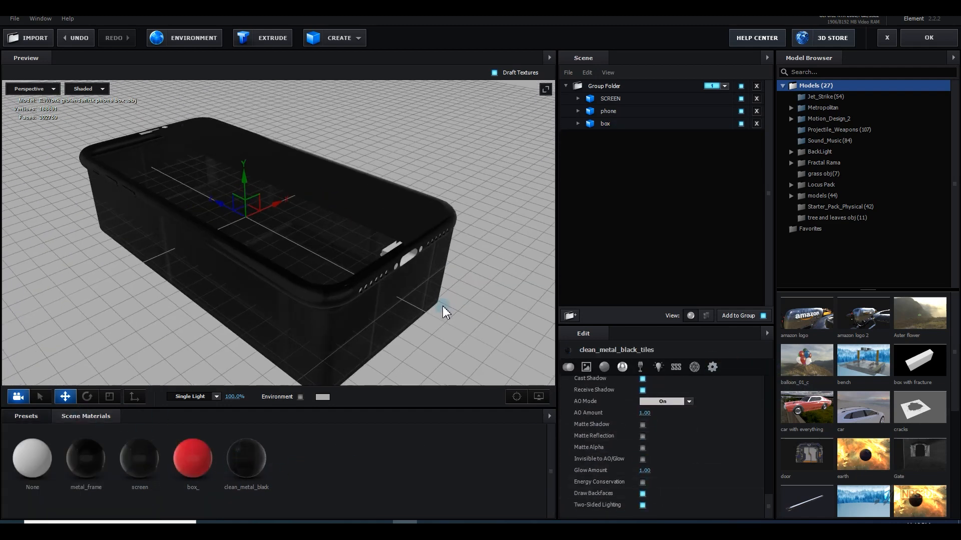
# Step: Hide the ground grid in the scene preview
pyautogui.scroll(3, 442, 311)
pyautogui.click(543, 400)
pyautogui.click(487, 364)
pyautogui.moveTo(462, 253); pyautogui.dragTo(475, 226)
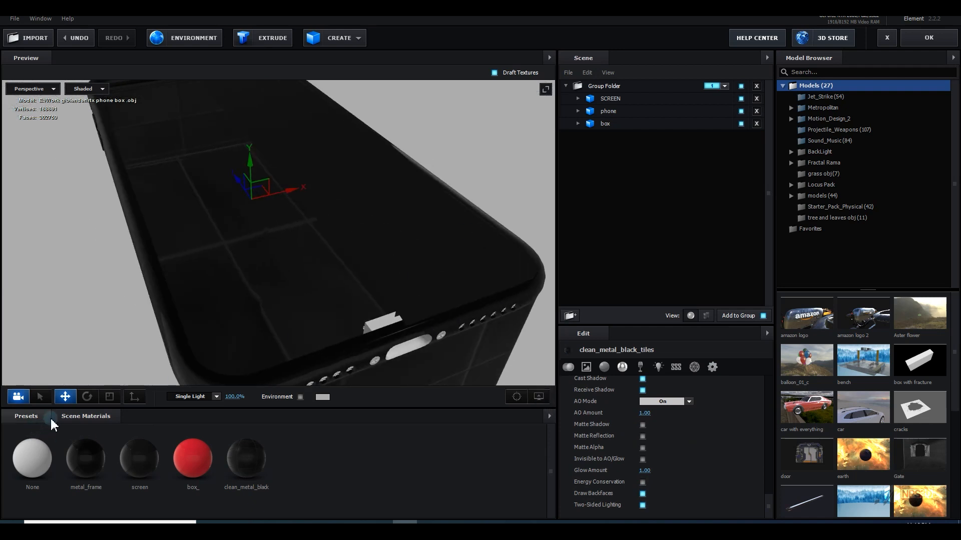
# Step: Hide the SCREEN and phone models and leave only the clean_metal_black_tiles material visible in the box model
pyautogui.click(623, 124)
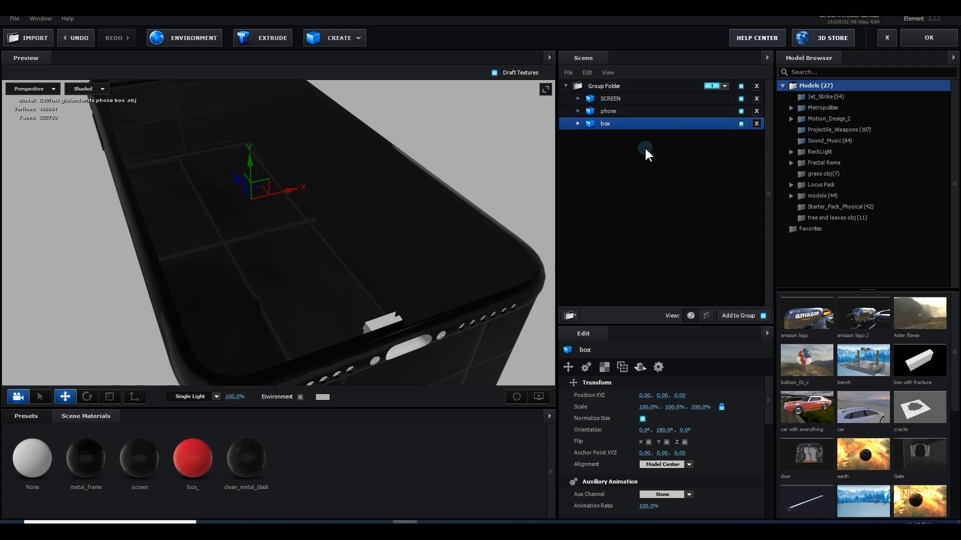
pyautogui.click(578, 123)
pyautogui.click(578, 124)
pyautogui.click(578, 124)
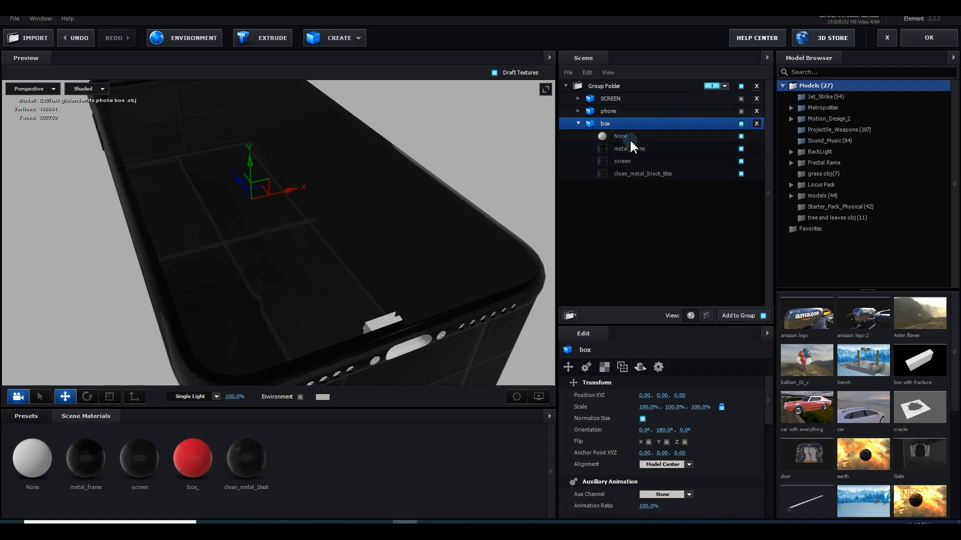
pyautogui.keyDown('alt'); pyautogui.click(741, 174); pyautogui.keyUp('alt')
pyautogui.moveTo(350, 217); pyautogui.dragTo(410, 210)
pyautogui.click(578, 123)
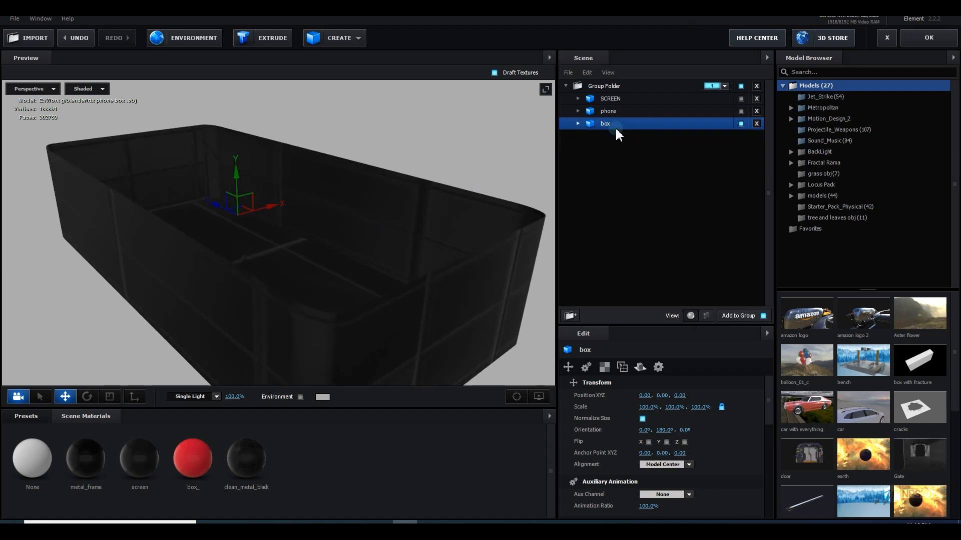
pyautogui.click(578, 123)
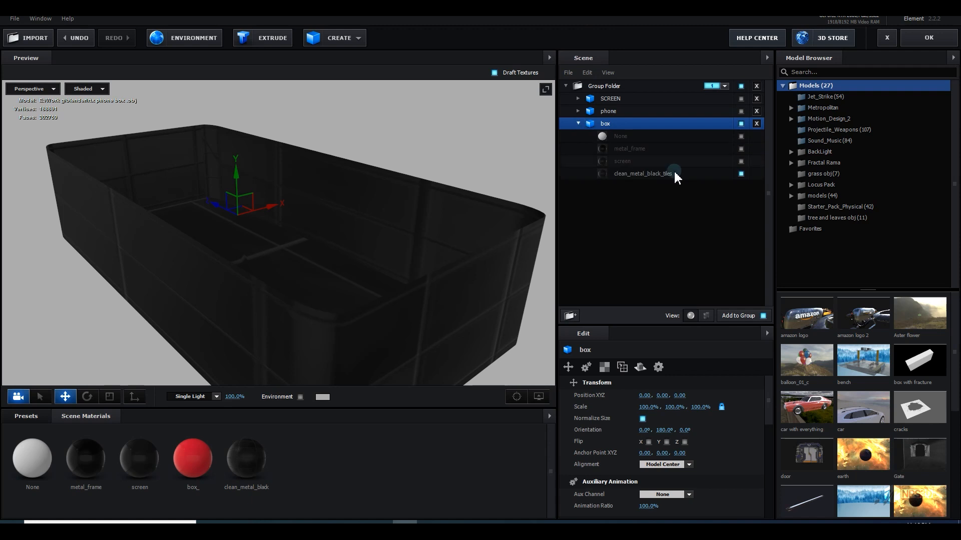
pyautogui.click(577, 124)
# Step: Hide the screen and box_ materials of the phone model, keeping None and metal_frame visible
pyautogui.click(580, 111)
pyautogui.click(578, 111)
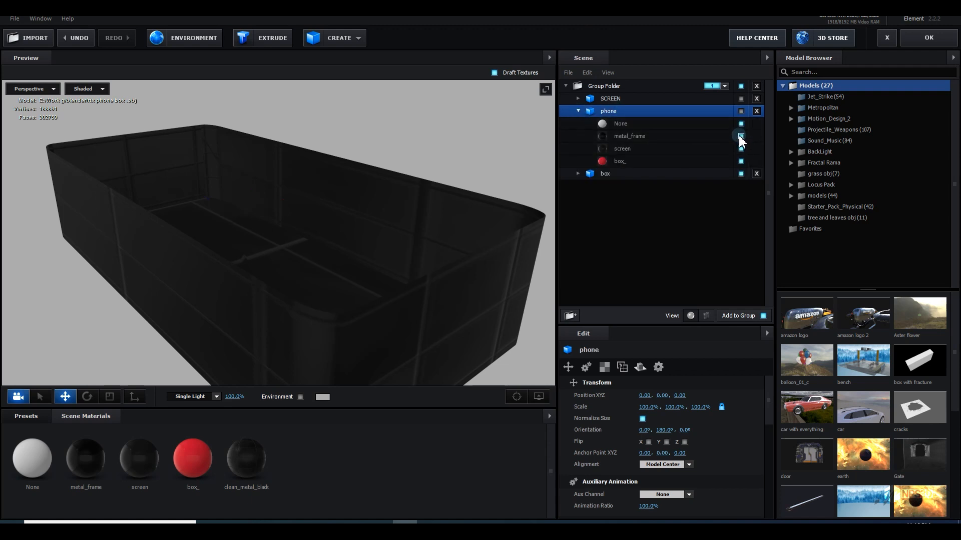
pyautogui.click(741, 149)
pyautogui.click(741, 161)
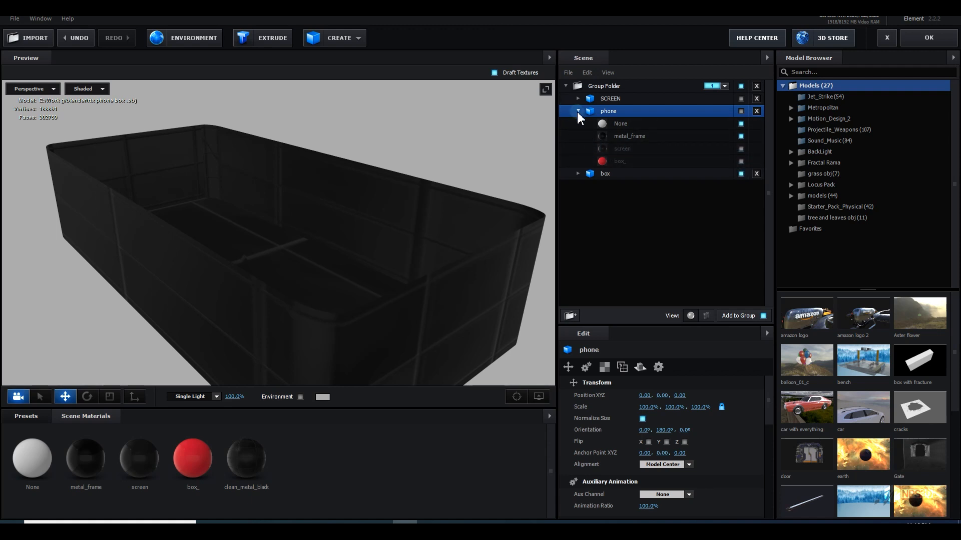
pyautogui.click(578, 111)
# Step: Leave only the screen material visible in the SCREEN model and show the SCREEN and phone models again
pyautogui.click(578, 99)
pyautogui.click(581, 99)
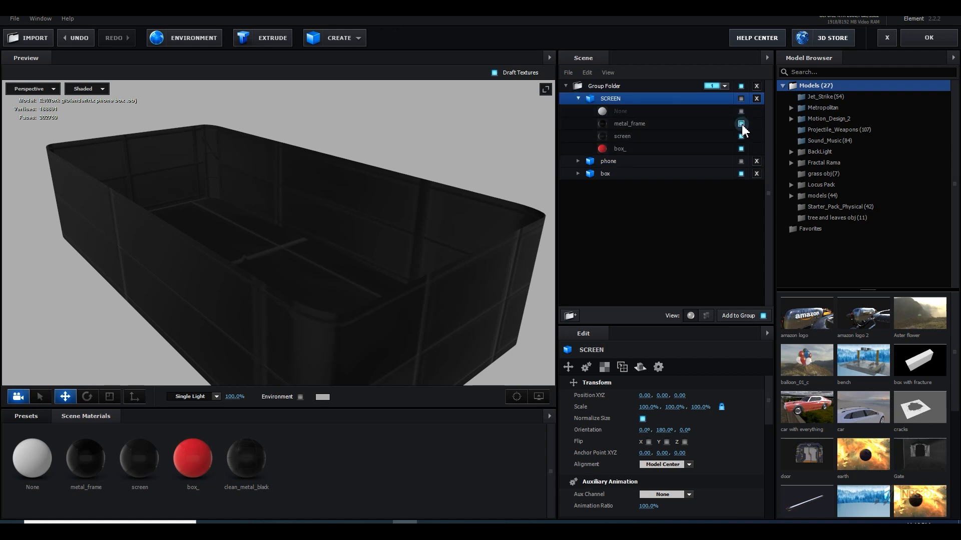
pyautogui.click(578, 98)
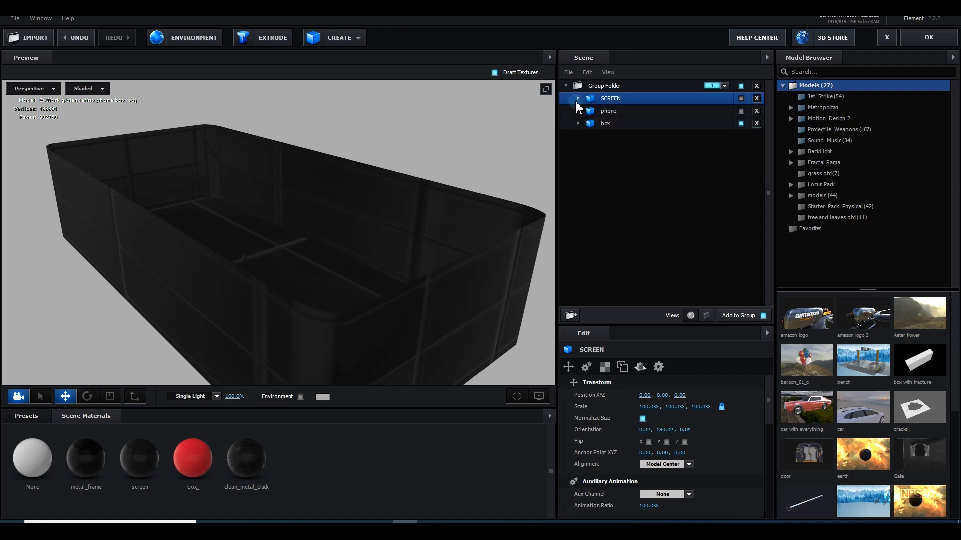
pyautogui.click(741, 112)
pyautogui.click(740, 98)
pyautogui.moveTo(475, 170); pyautogui.dragTo(421, 240)
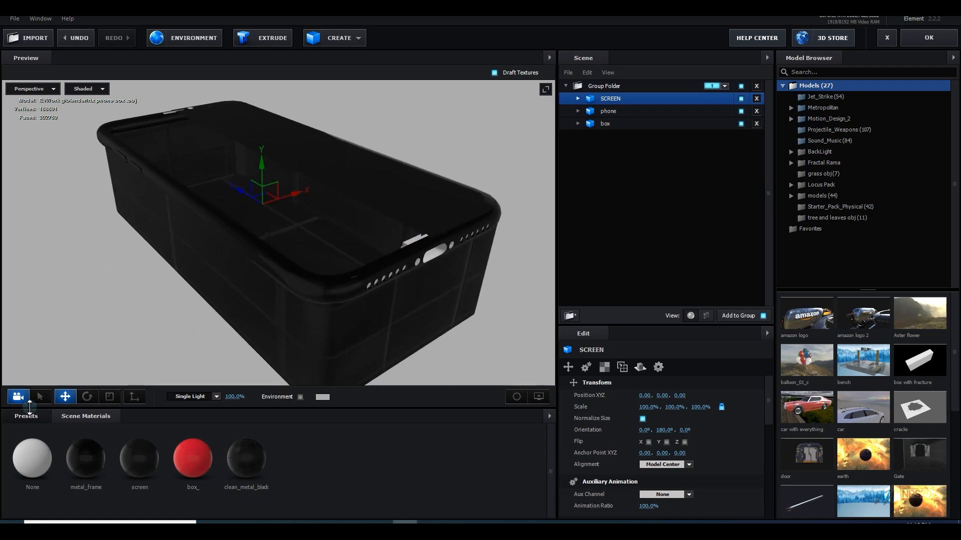
# Step: Apply the metal_brushed_din preset from the Metal materials to the phone's frame
pyautogui.click(26, 416)
pyautogui.scroll(-4, 345, 452)
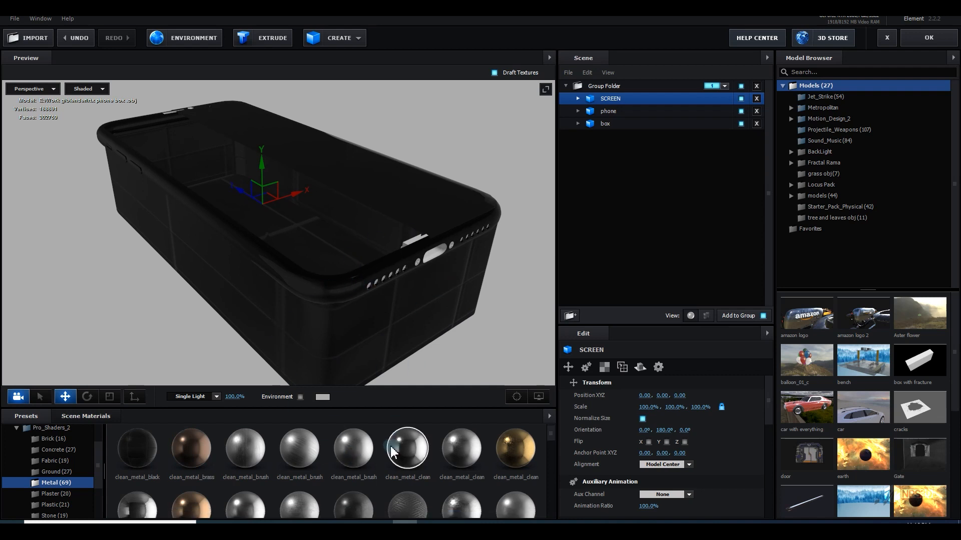
pyautogui.moveTo(356, 465); pyautogui.dragTo(354, 307)
pyautogui.scroll(-1, 430, 453)
pyautogui.moveTo(456, 475); pyautogui.dragTo(345, 280)
pyautogui.scroll(-1, 368, 454)
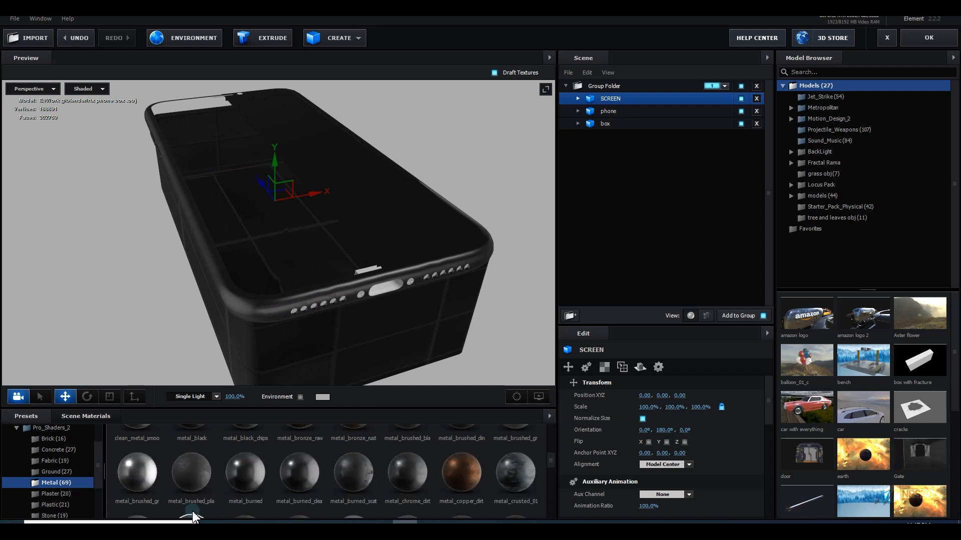
# Step: Apply the metal_burned_dea preset to the phone's half screen and turn off Draft Textures
pyautogui.moveTo(285, 488); pyautogui.dragTo(440, 252)
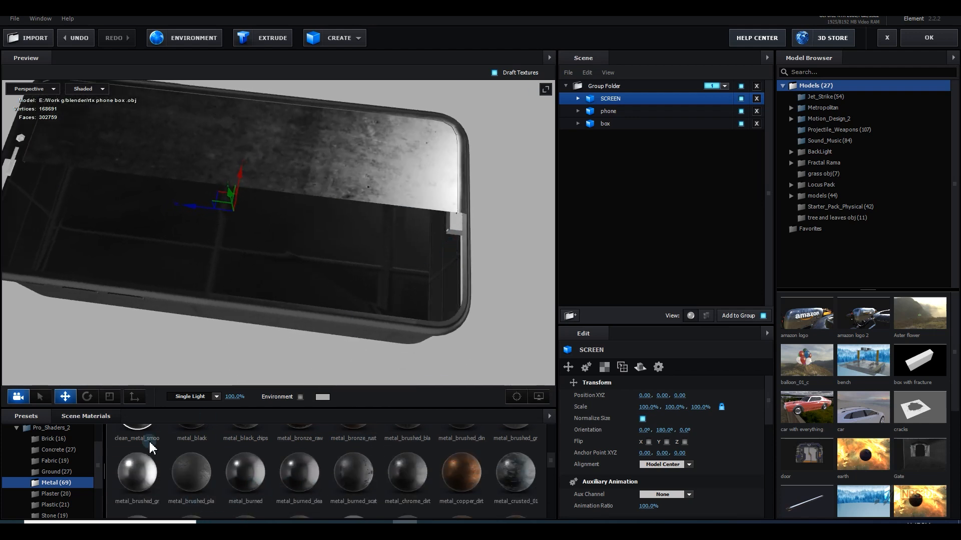
pyautogui.click(85, 416)
pyautogui.click(549, 416)
pyautogui.moveTo(310, 290); pyautogui.dragTo(459, 114)
pyautogui.moveTo(482, 171); pyautogui.dragTo(468, 216)
# Step: Set the box model's Texture Mapping to Box (Preserve Aspect)
pyautogui.click(606, 124)
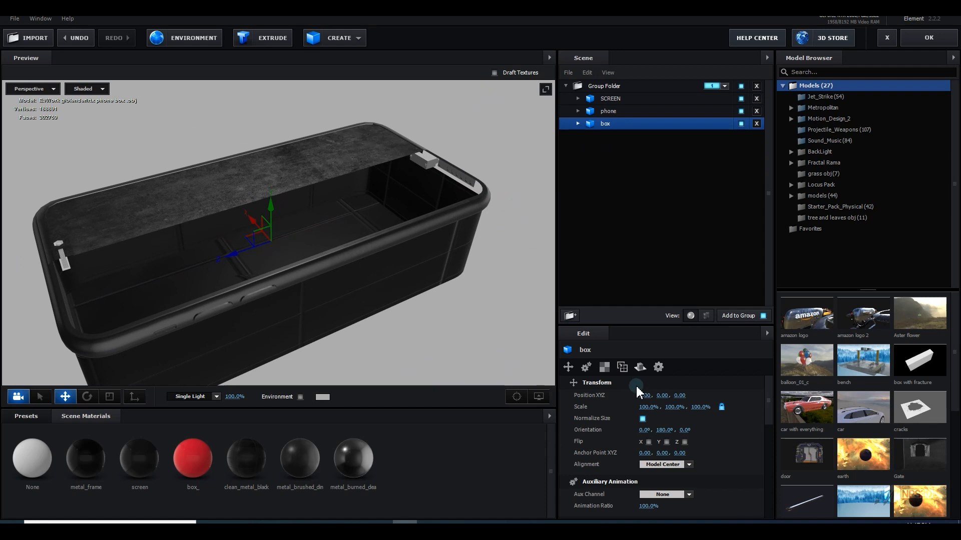
pyautogui.click(604, 367)
pyautogui.click(666, 395)
pyautogui.click(666, 265)
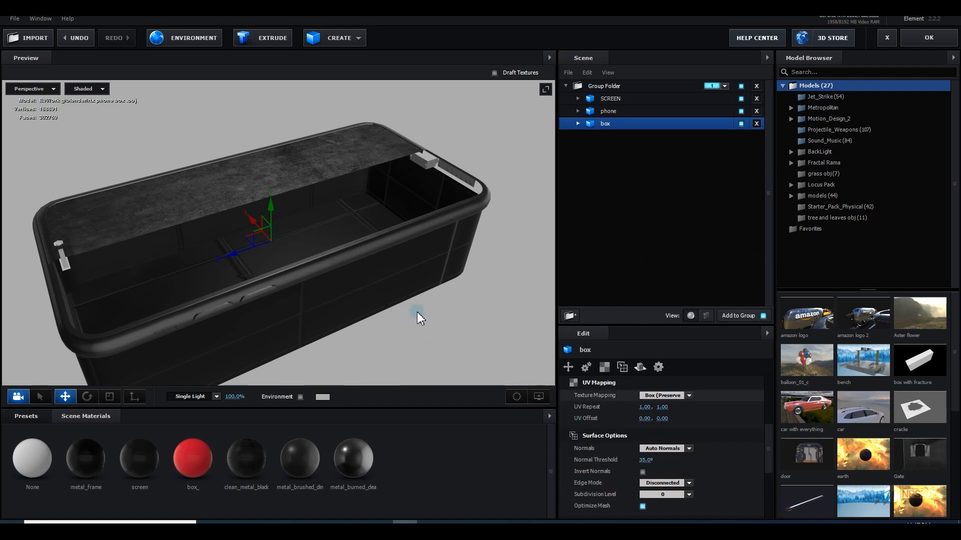
pyautogui.click(665, 398)
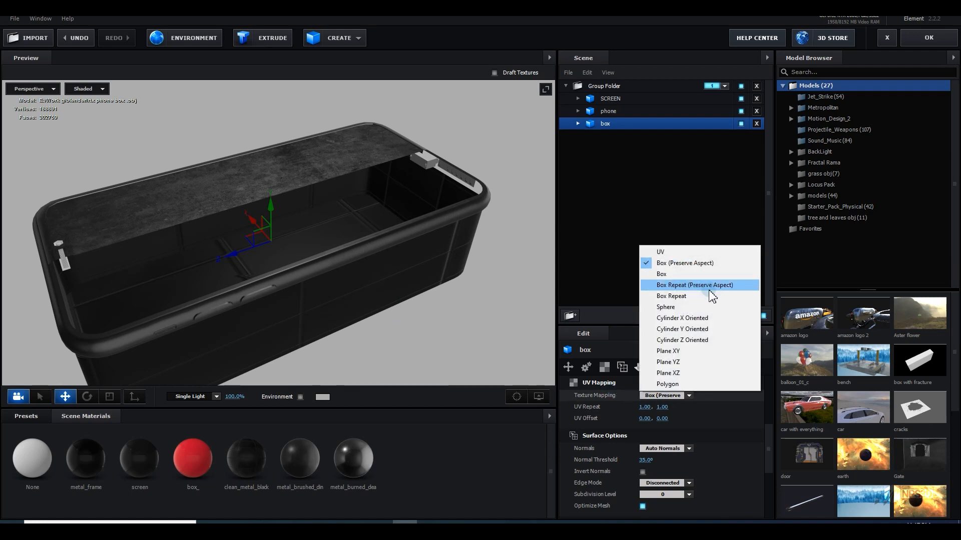
pyautogui.click(729, 412)
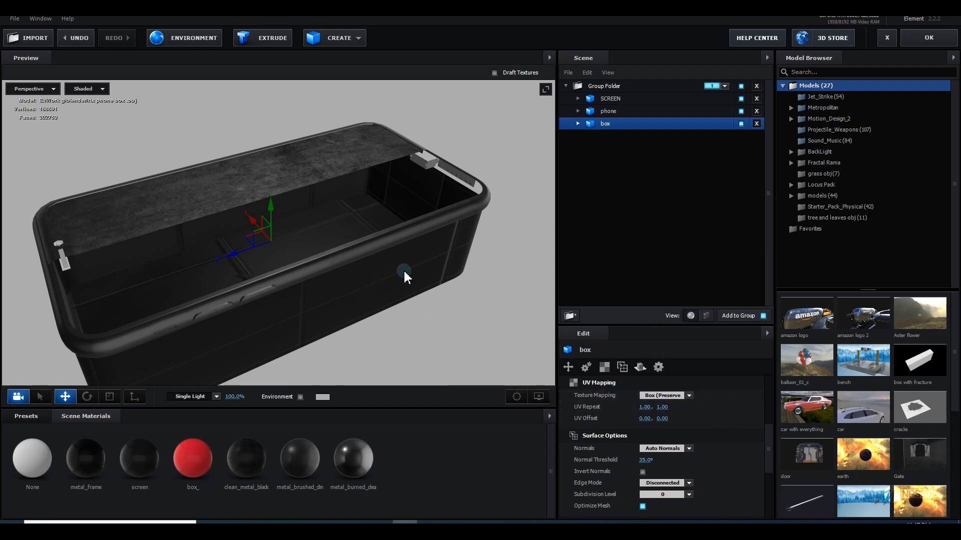
pyautogui.moveTo(429, 252); pyautogui.dragTo(408, 283)
# Step: Set the Texture Mapping of both the phone and SCREEN models to Box (Preserve Aspect)
pyautogui.click(607, 112)
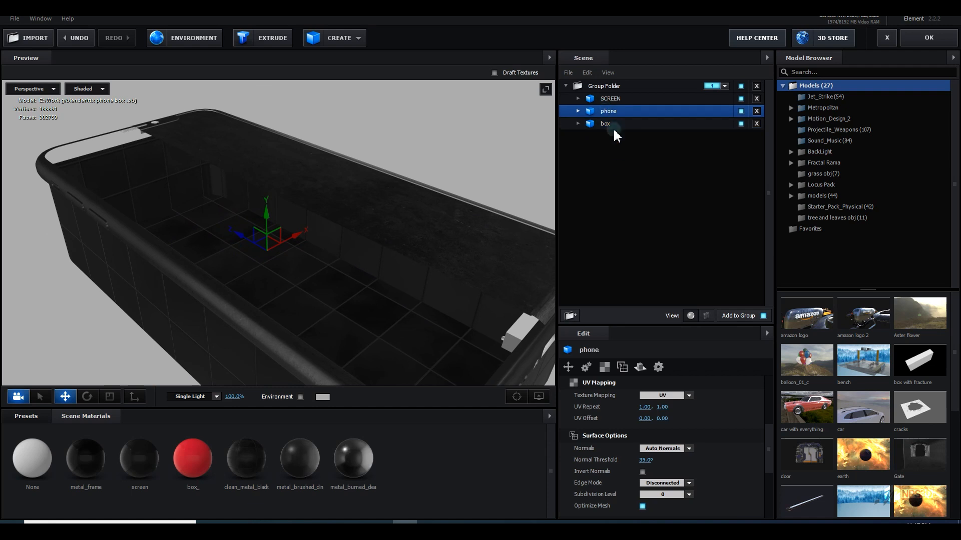
pyautogui.click(671, 396)
pyautogui.click(607, 369)
pyautogui.click(665, 395)
pyautogui.click(686, 265)
pyautogui.moveTo(445, 308); pyautogui.dragTo(380, 253)
pyautogui.click(614, 99)
pyautogui.click(666, 395)
pyautogui.click(683, 260)
# Step: Enable Draw Backfaces on the metal_burned_clean, metal_brushed_dinged and clean_metal_black_tiles materials
pyautogui.scroll(-5, 684, 493)
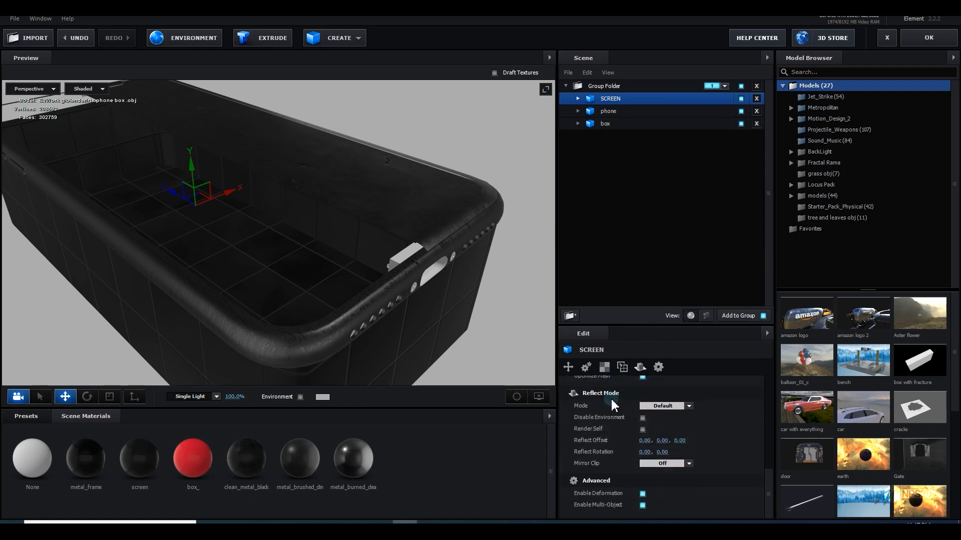
pyautogui.scroll(2, 572, 411)
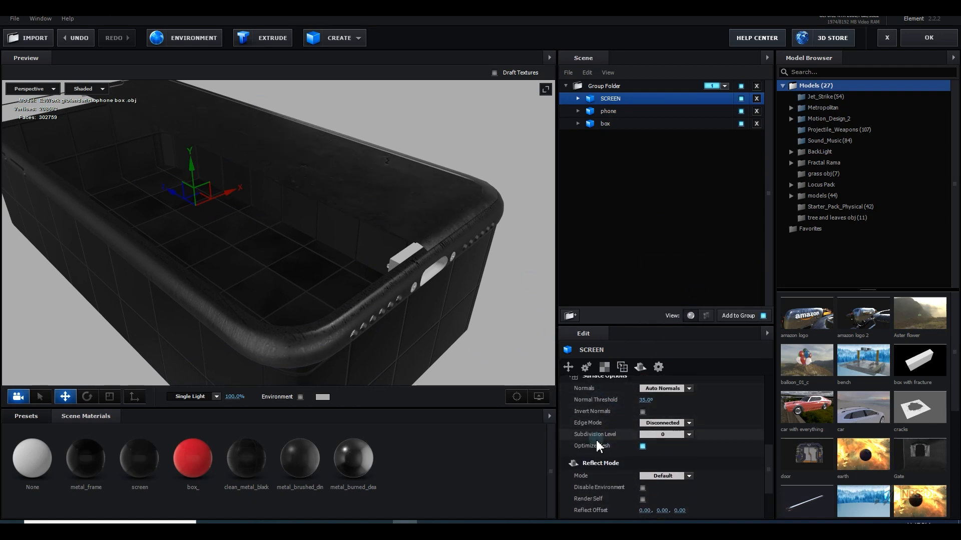
pyautogui.click(611, 111)
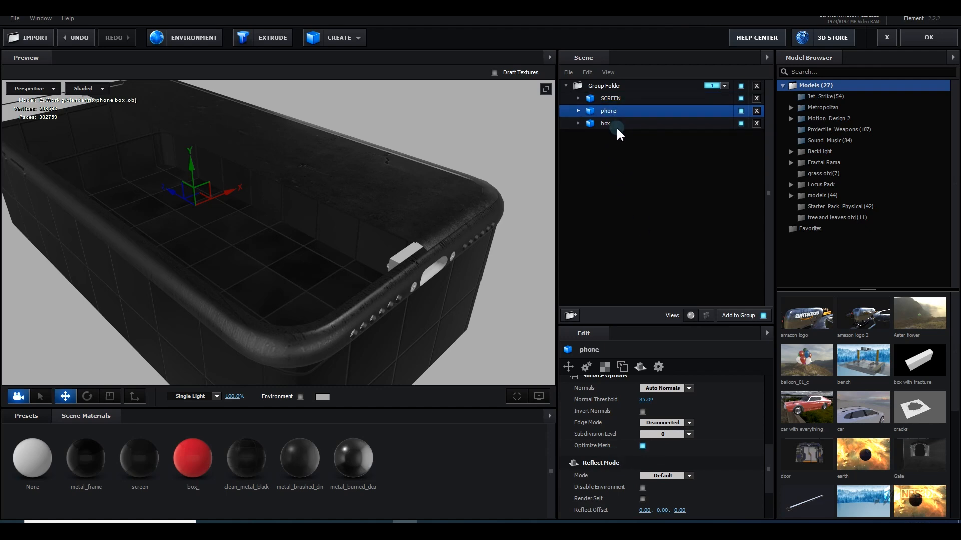
pyautogui.click(616, 125)
pyautogui.moveTo(161, 208); pyautogui.dragTo(108, 241)
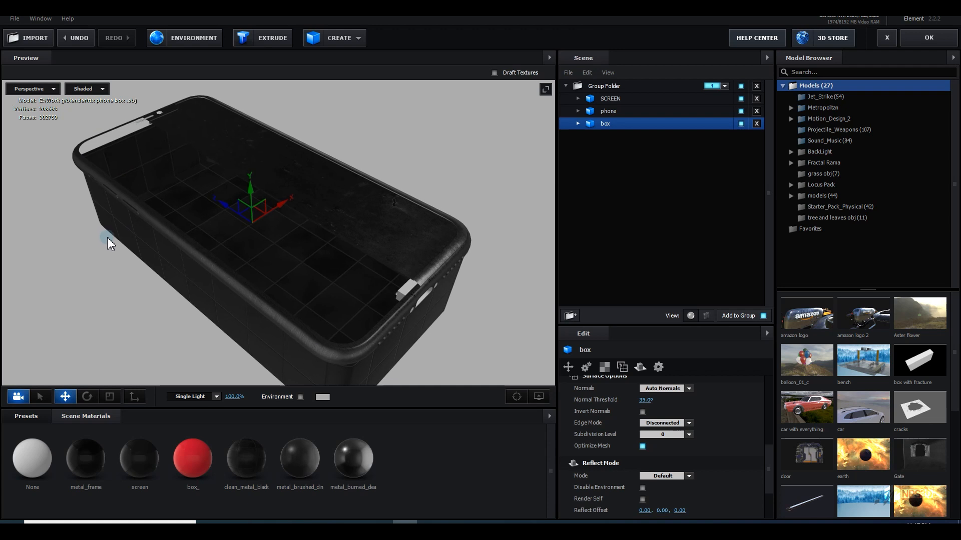
pyautogui.click(336, 462)
pyautogui.moveTo(157, 247); pyautogui.dragTo(351, 360)
pyautogui.click(712, 367)
pyautogui.scroll(-3, 670, 455)
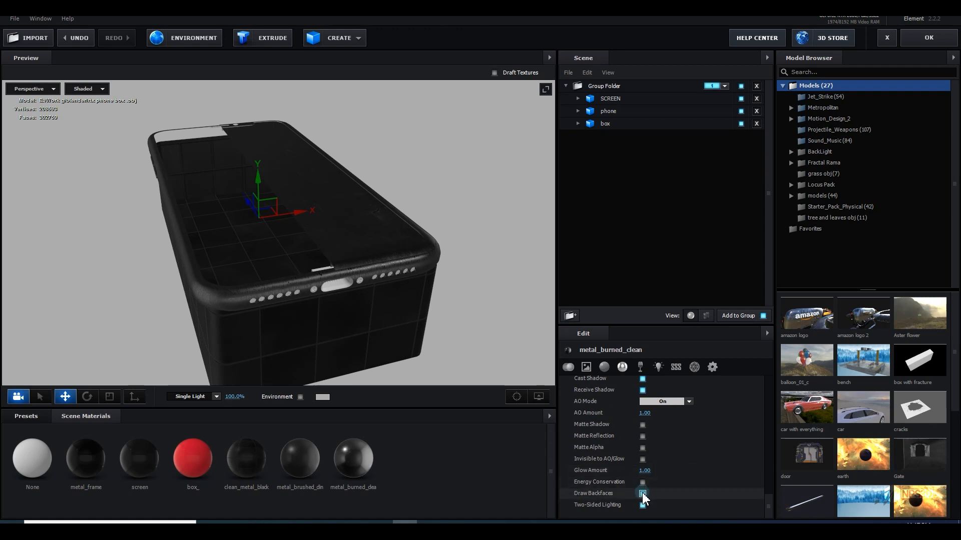
pyautogui.click(300, 458)
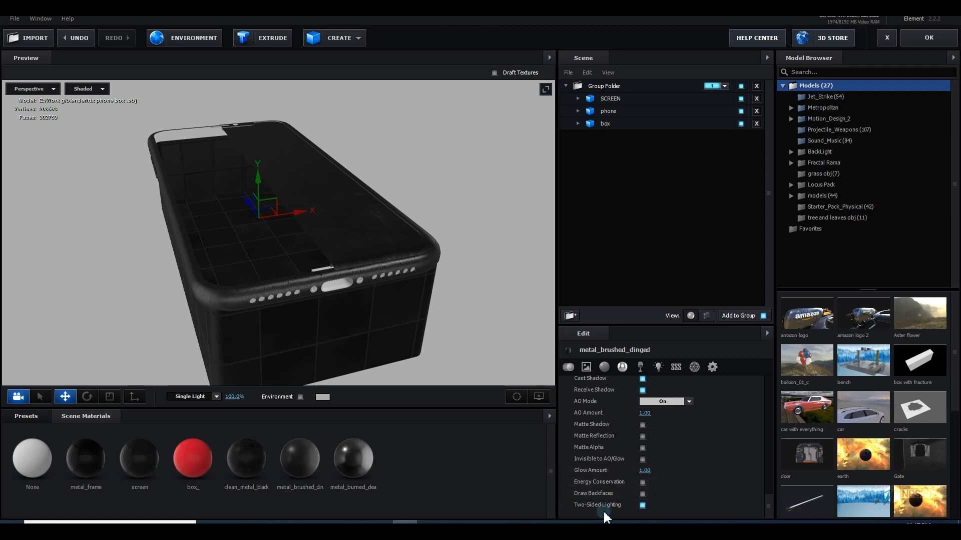
pyautogui.click(643, 494)
pyautogui.click(252, 464)
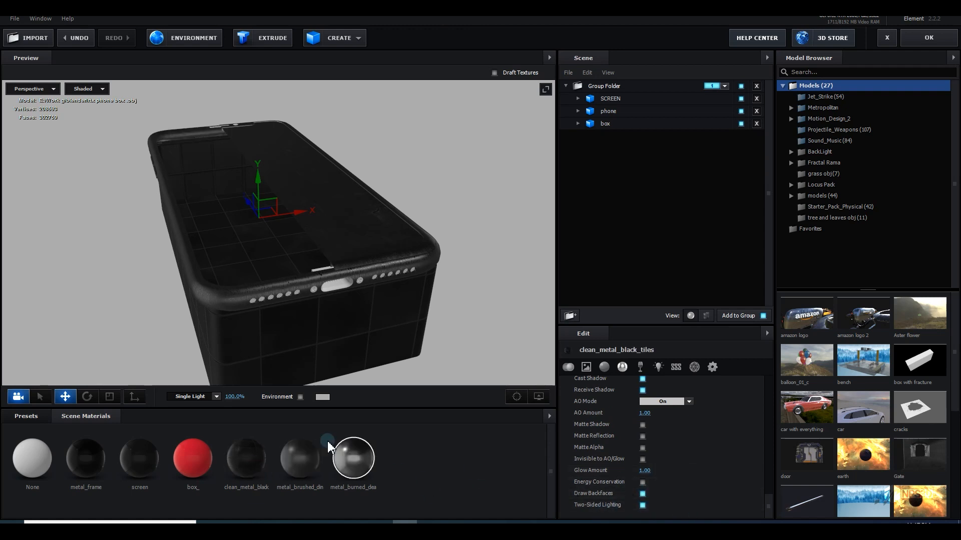
# Step: Try to rotate the SCREEN model about its current anchor point at the phone's centre
pyautogui.moveTo(364, 347); pyautogui.dragTo(495, 275)
pyautogui.click(607, 98)
pyautogui.moveTo(532, 161); pyautogui.dragTo(334, 287)
pyautogui.press('e')
pyautogui.moveTo(281, 207); pyautogui.dragTo(352, 295)
pyautogui.hotkey('ctrl', 'z')
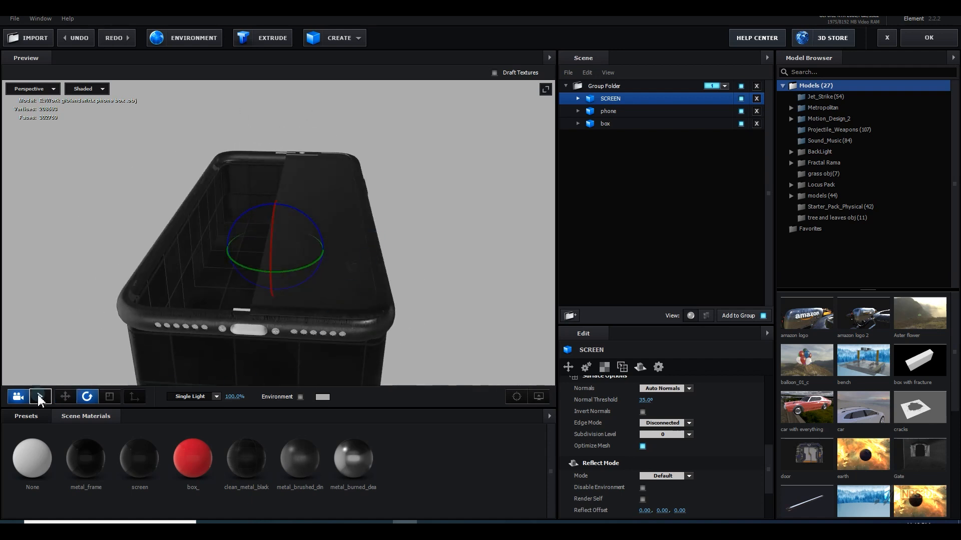
# Step: Put the SCREEN model into a new group folder named screen
pyautogui.rightClick(615, 98)
pyautogui.moveTo(603, 100); pyautogui.dragTo(575, 313)
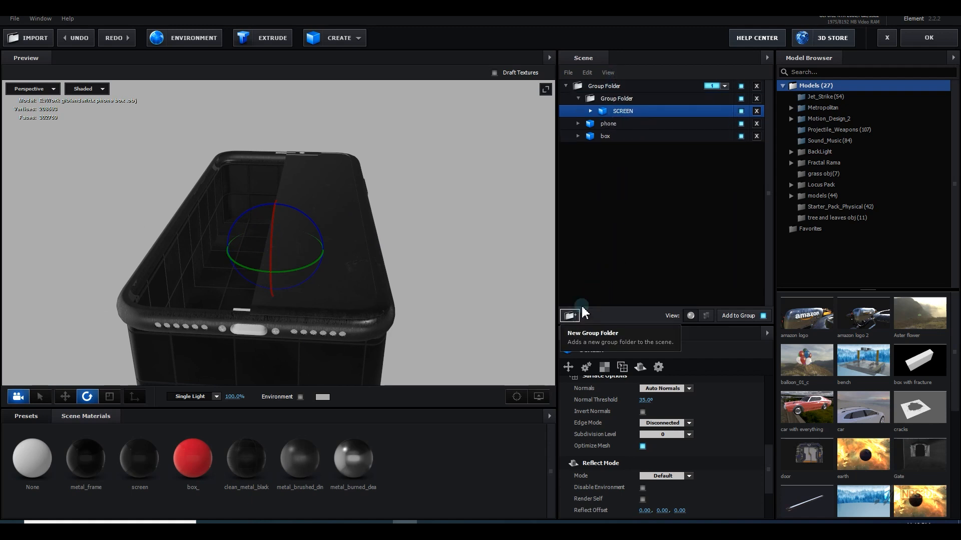
pyautogui.doubleClick(635, 97)
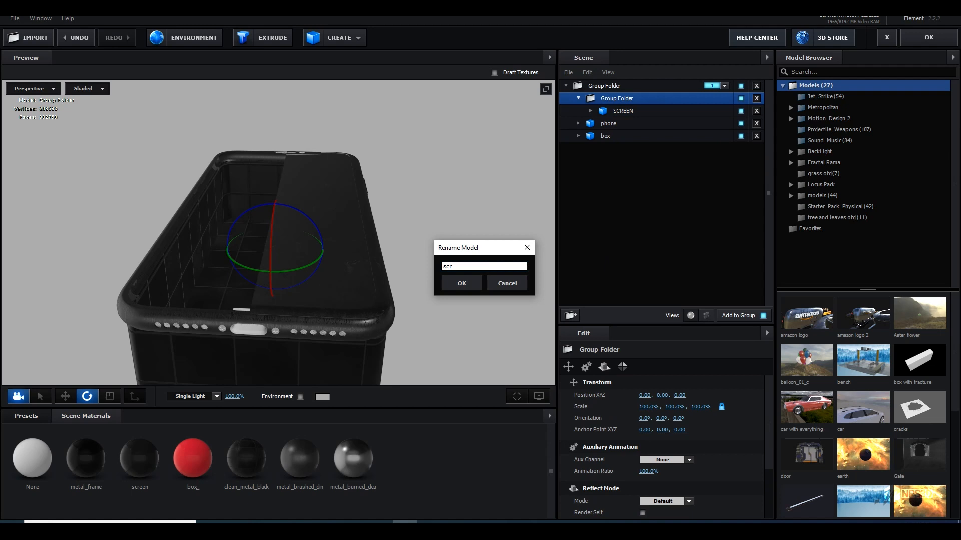
pyautogui.press('Return')
# Step: Nest the screen folder inside a new parent group folder also named screen, and collapse the inner folder
pyautogui.moveTo(618, 100); pyautogui.dragTo(573, 314)
pyautogui.doubleClick(616, 99)
pyautogui.write('sc')
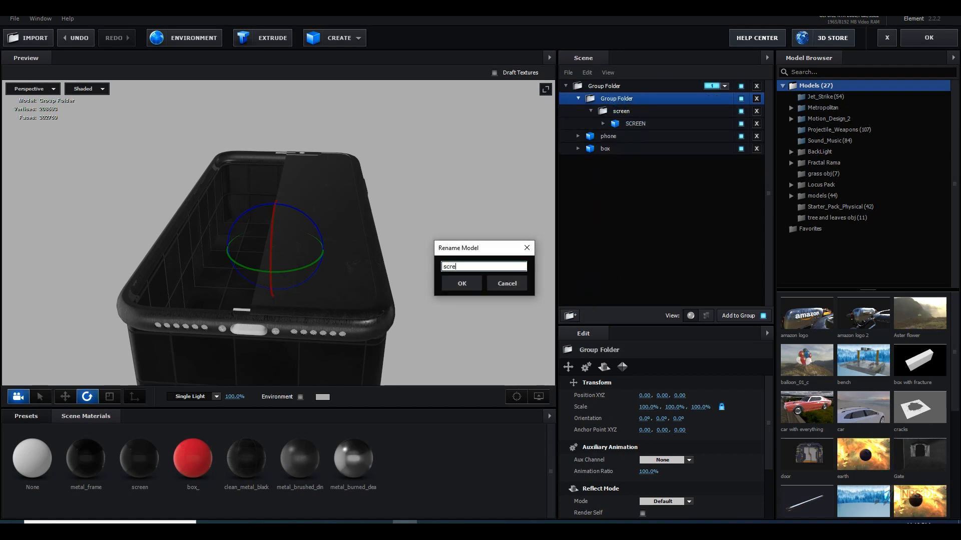
pyautogui.press('Return')
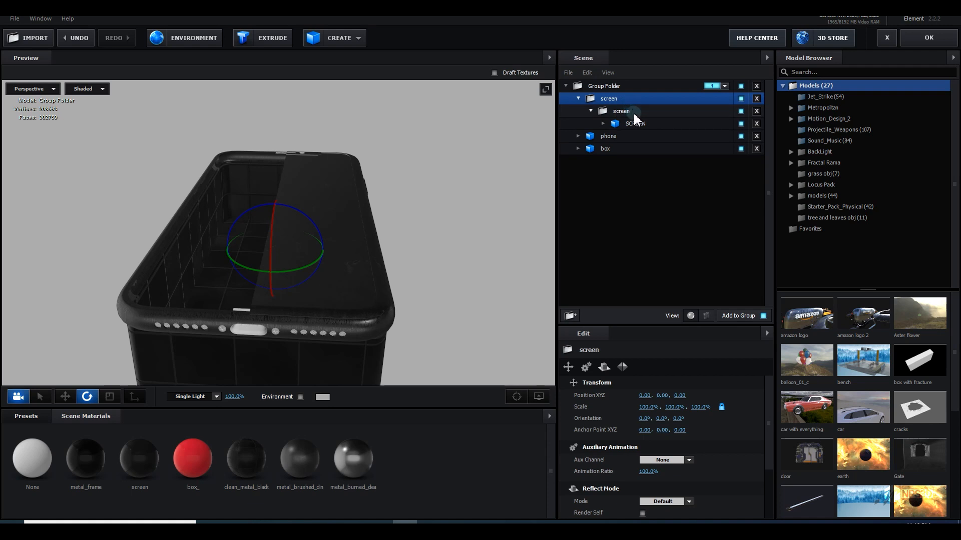
pyautogui.click(618, 114)
pyautogui.click(592, 111)
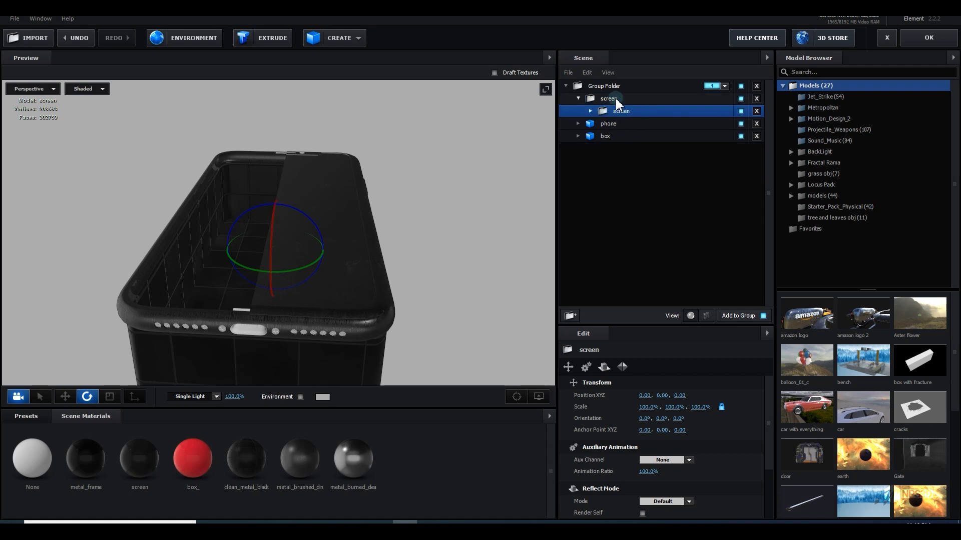
# Step: Enable X-axis Group Symmetry on the outer screen folder to mirror the half screen across the phone
pyautogui.click(613, 100)
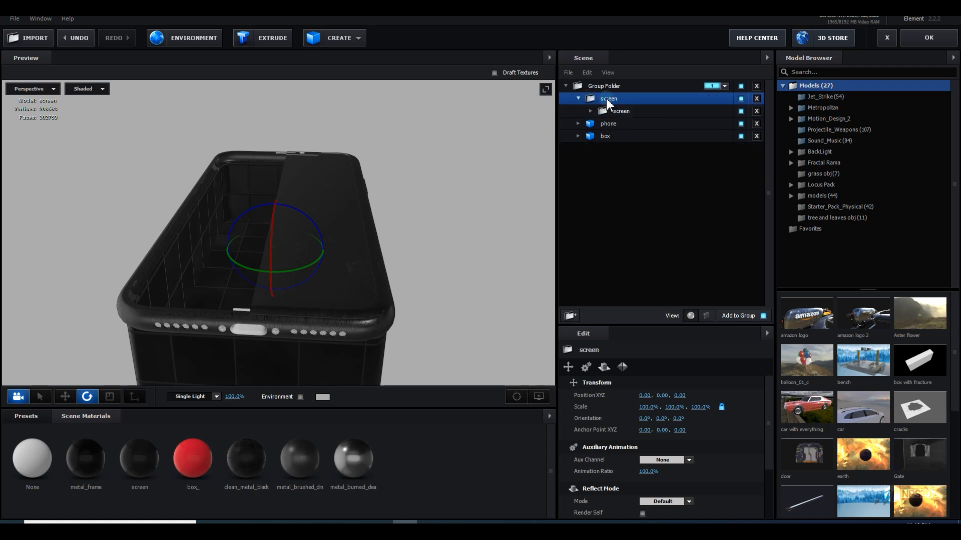
pyautogui.click(604, 367)
pyautogui.click(622, 368)
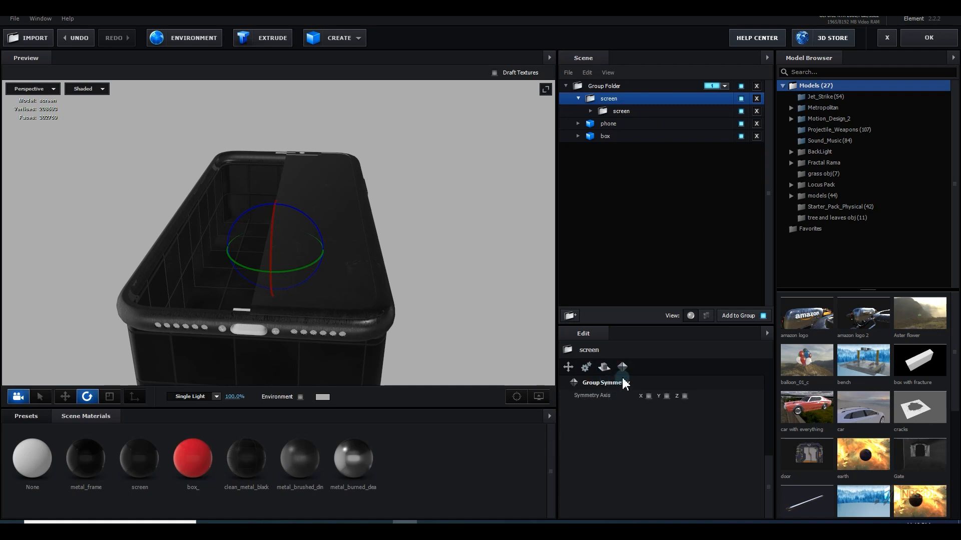
pyautogui.click(647, 396)
pyautogui.moveTo(420, 321); pyautogui.dragTo(485, 336)
pyautogui.moveTo(496, 234); pyautogui.dragTo(461, 230)
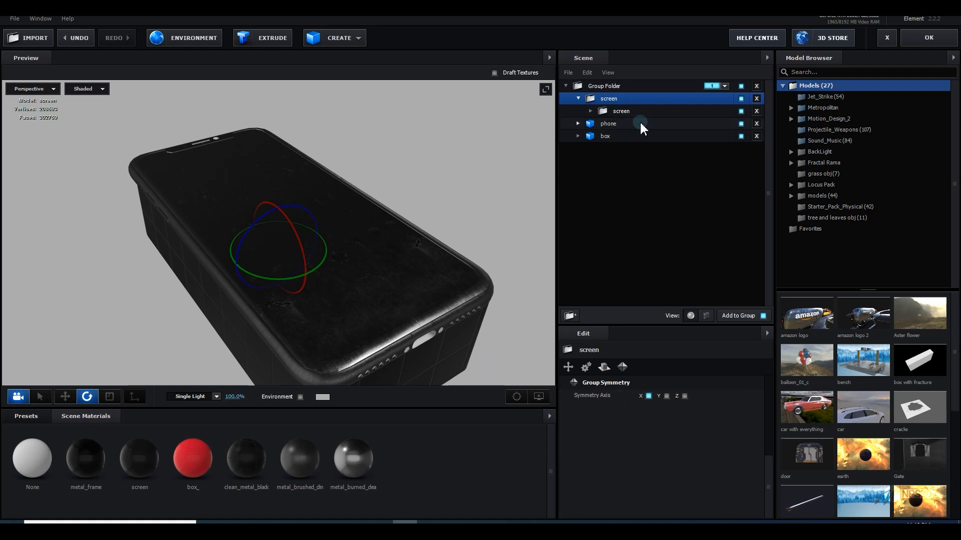
pyautogui.moveTo(450, 243); pyautogui.dragTo(419, 222)
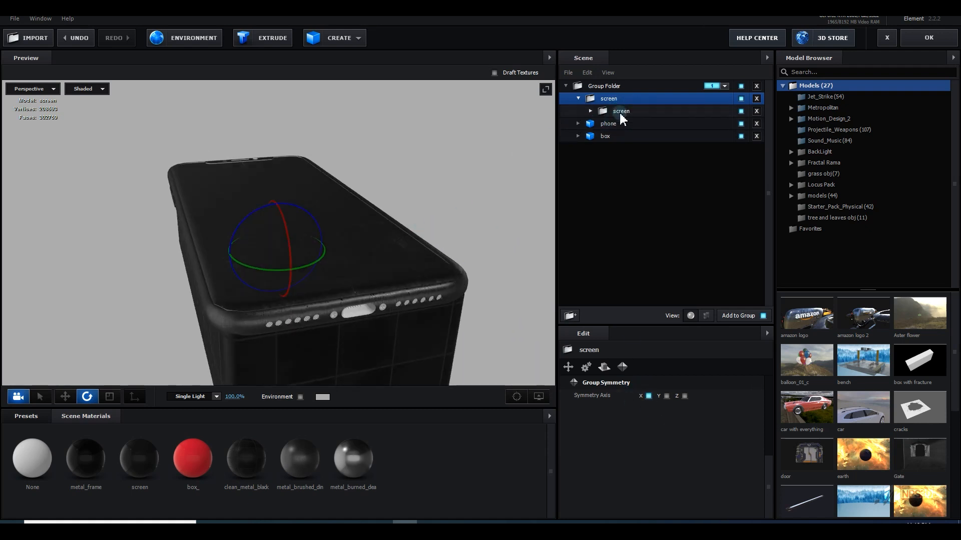
# Step: Try to rotate the outer and the inner screen folders about their central anchor points
pyautogui.moveTo(310, 212); pyautogui.dragTo(293, 198)
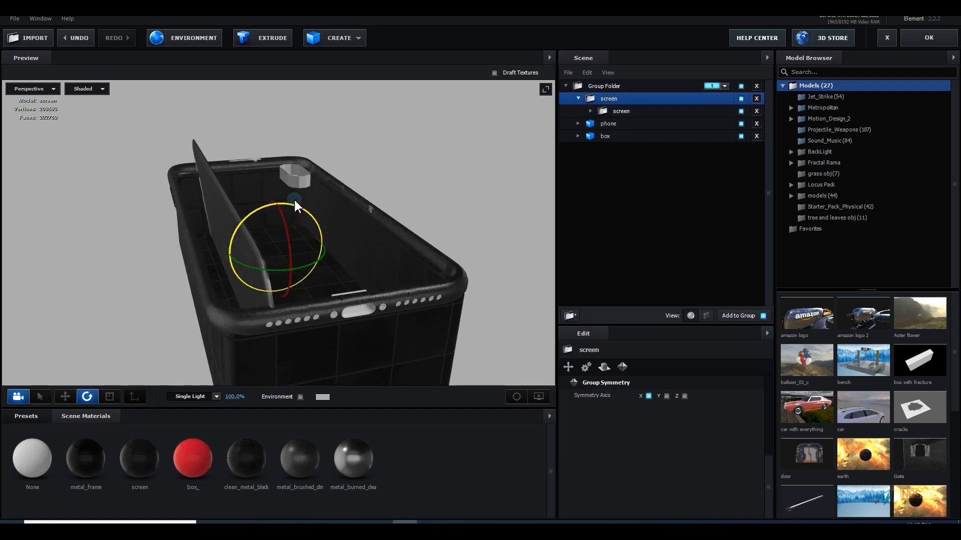
pyautogui.hotkey('ctrl', 'z')
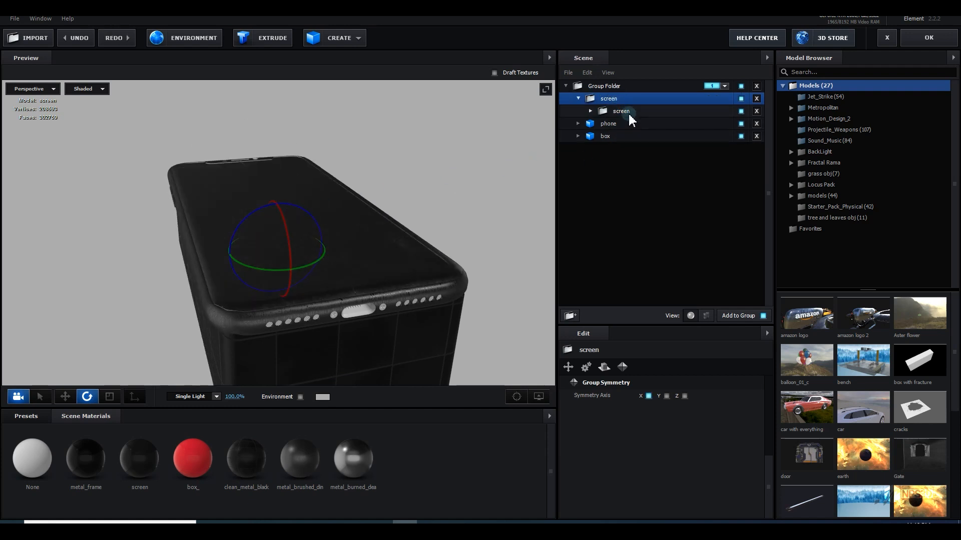
pyautogui.click(627, 113)
pyautogui.moveTo(362, 232); pyautogui.dragTo(371, 240)
pyautogui.moveTo(307, 217); pyautogui.dragTo(284, 216)
pyautogui.hotkey('ctrl', 'z')
# Step: Move only the inner screen folder's anchor point along X to the phone's side edge, using the top view
pyautogui.moveTo(510, 188); pyautogui.dragTo(410, 257)
pyautogui.click(591, 111)
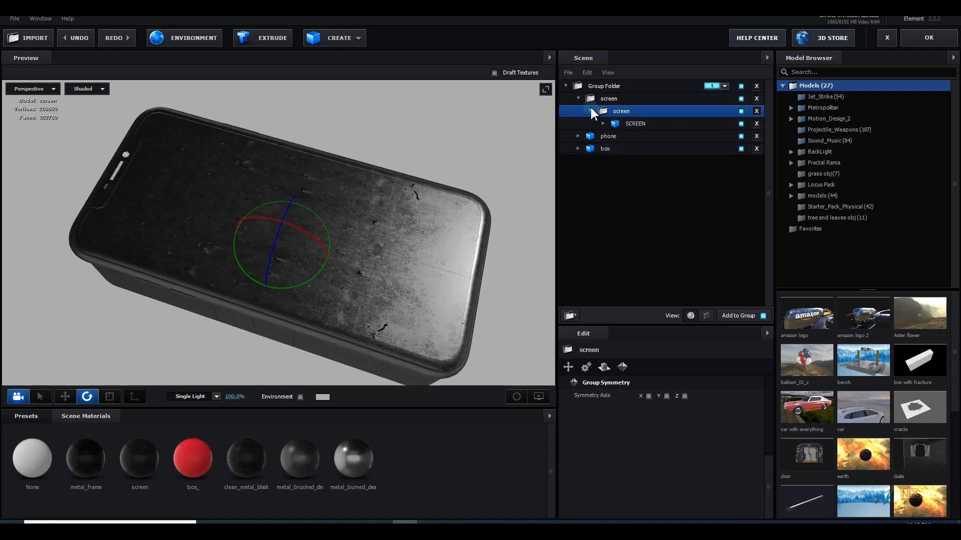
pyautogui.click(591, 111)
pyautogui.moveTo(487, 208); pyautogui.dragTo(118, 406)
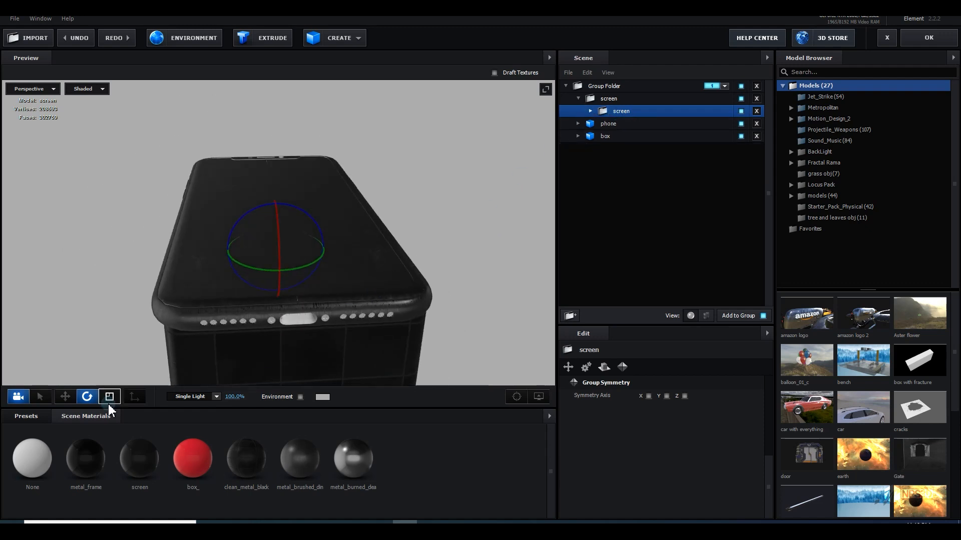
pyautogui.click(31, 89)
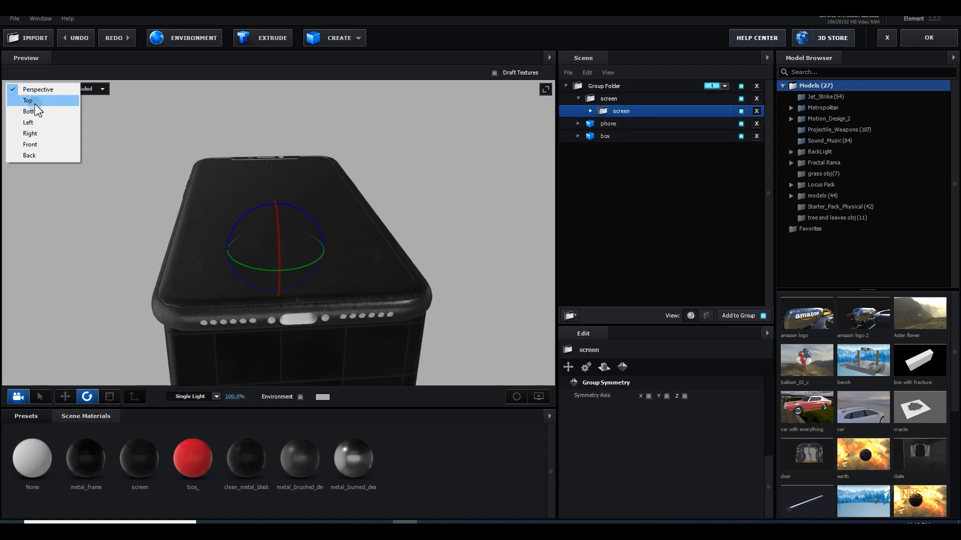
pyautogui.click(28, 100)
pyautogui.click(65, 396)
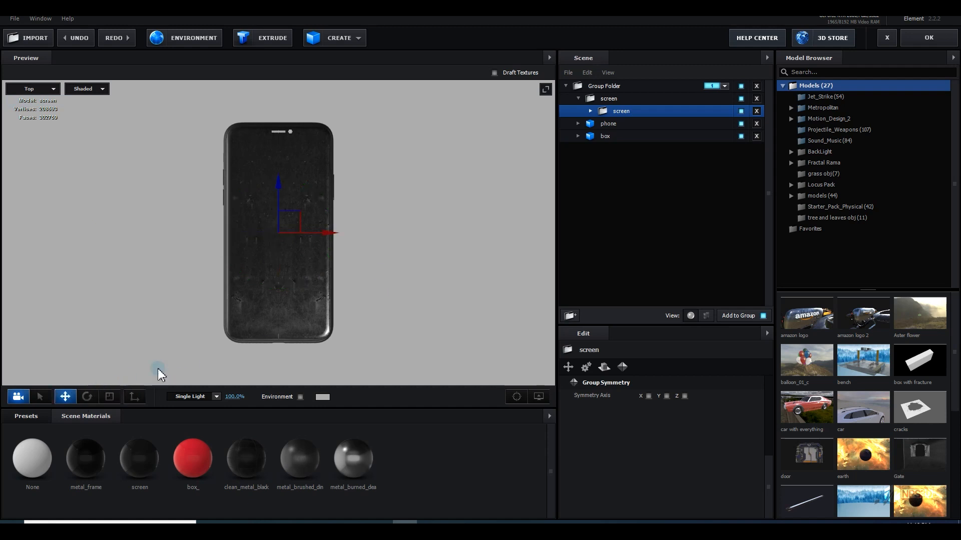
pyautogui.click(135, 397)
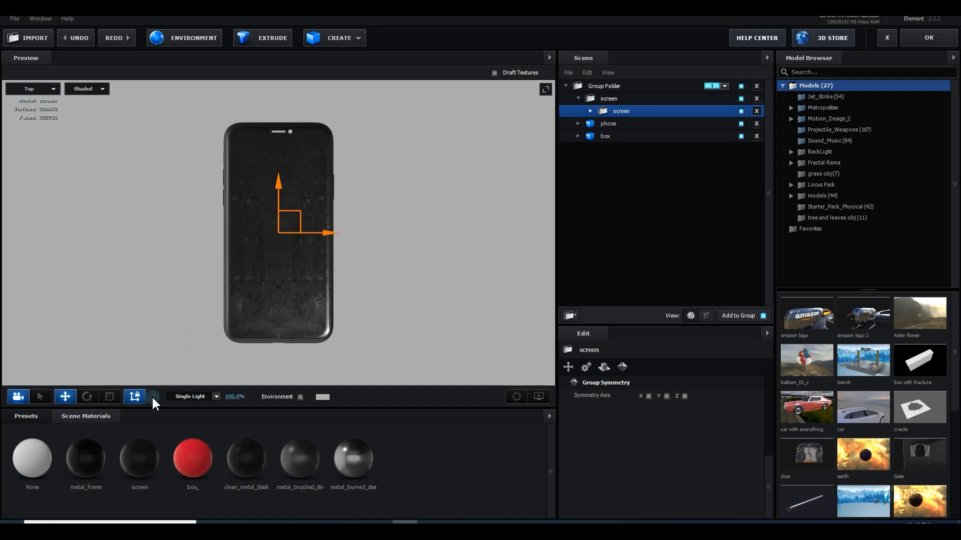
pyautogui.moveTo(327, 239); pyautogui.dragTo(382, 241)
pyautogui.moveTo(37, 120); pyautogui.dragTo(289, 262)
pyautogui.click(135, 397)
pyautogui.click(449, 195)
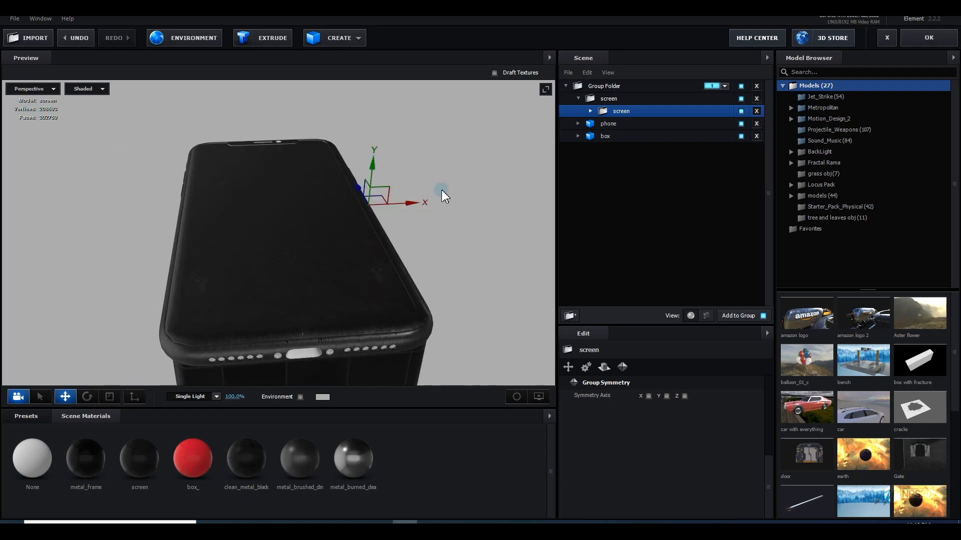
# Step: Try to swing the inner screen folder open around its anchor point at the phone's edge
pyautogui.press('e')
pyautogui.moveTo(349, 167); pyautogui.dragTo(431, 162)
pyautogui.hotkey('ctrl', 'z')
# Step: Nudge the inner screen folder's anchor point inward along X to line up with the box's side wall in the front view
pyautogui.click(35, 89)
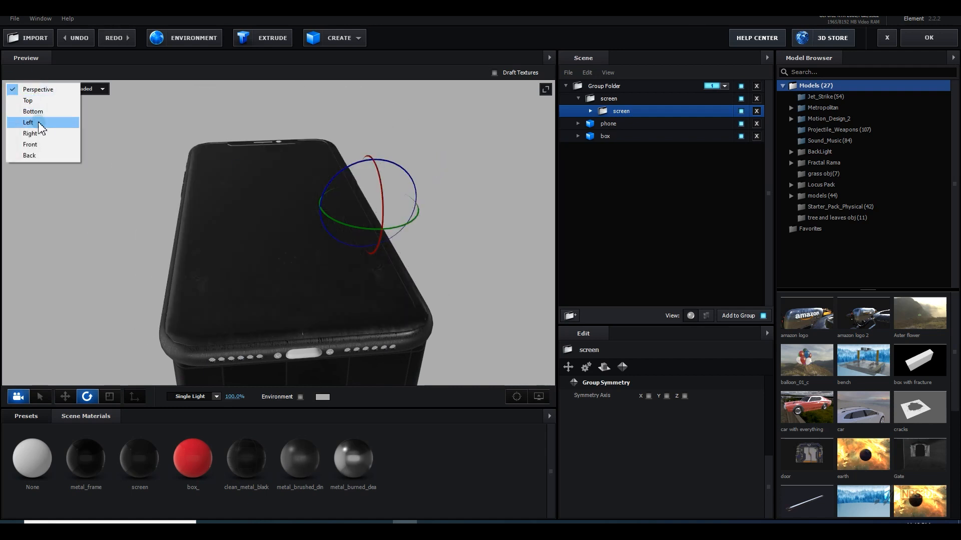
pyautogui.click(36, 144)
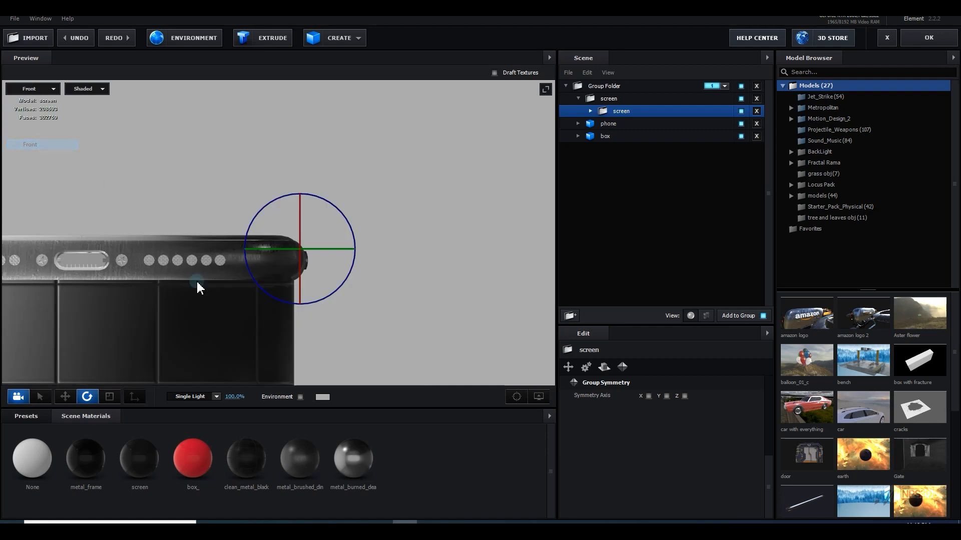
pyautogui.click(66, 395)
pyautogui.click(133, 398)
pyautogui.moveTo(355, 249); pyautogui.dragTo(351, 250)
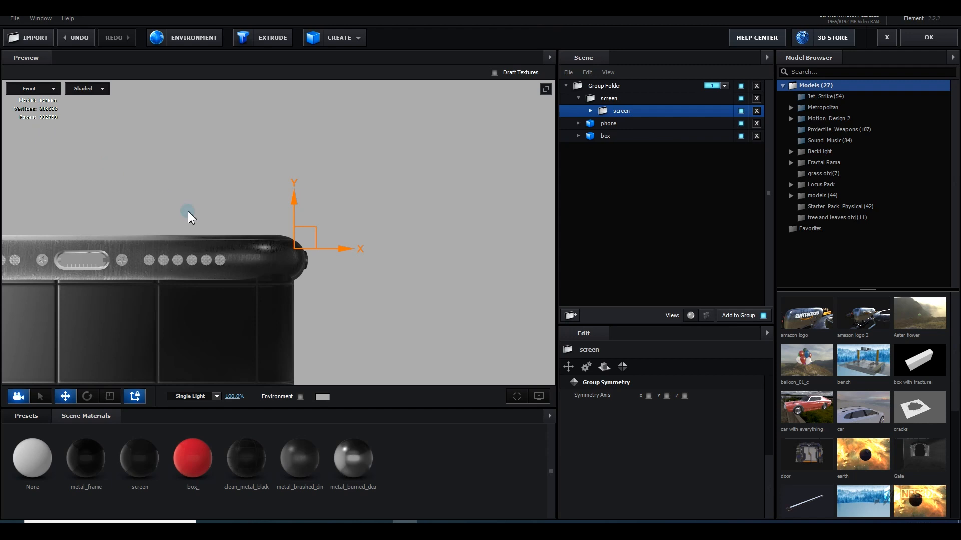
# Step: Rotate the inner screen folder around its edge anchor in the perspective view so both screen halves swing outward like doors
pyautogui.click(87, 397)
pyautogui.click(43, 91)
pyautogui.click(41, 91)
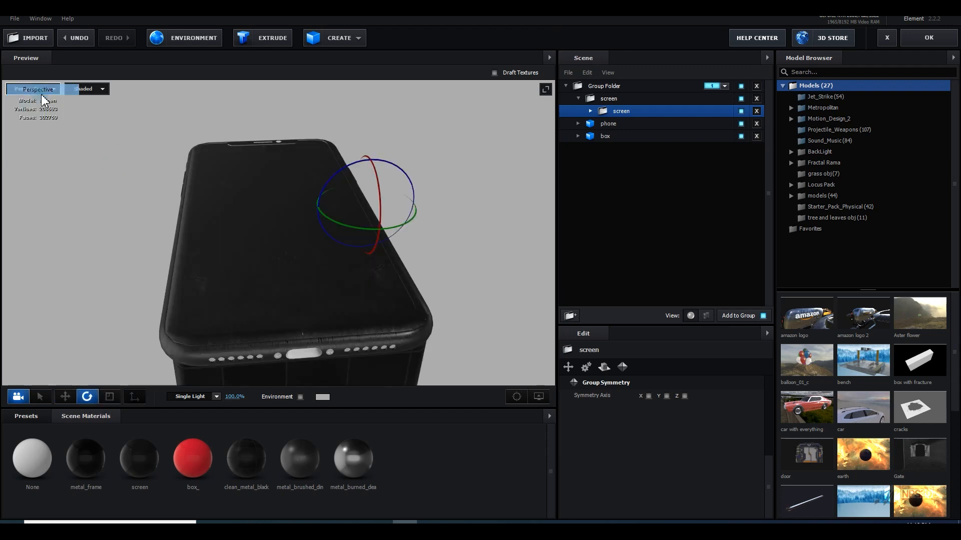
pyautogui.moveTo(348, 175); pyautogui.dragTo(435, 277)
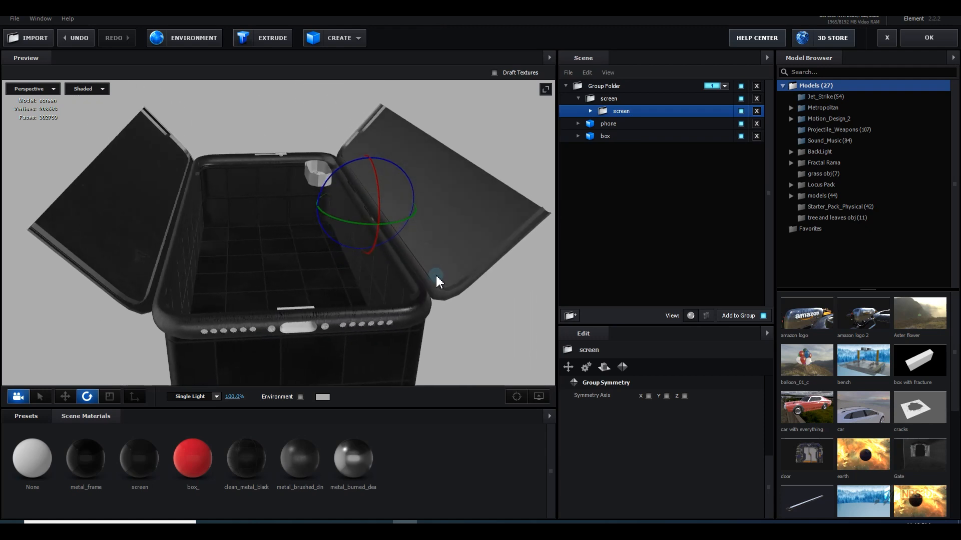
# Step: Undo the test rotation of the inner screen folder and bring the screen halves back to their closed position
pyautogui.hotkey('ctrl', 'z')
pyautogui.moveTo(349, 158); pyautogui.dragTo(475, 217)
pyautogui.moveTo(345, 171); pyautogui.dragTo(469, 143)
pyautogui.hotkey('ctrl', 'z')
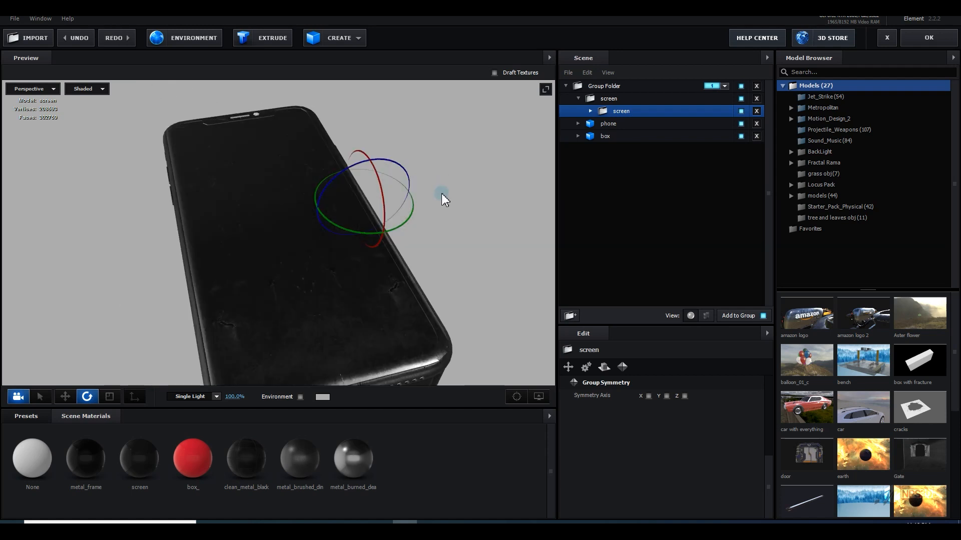
# Step: Hide the outer screen folder and select the phone's white camera housing inside the box
pyautogui.click(741, 98)
pyautogui.moveTo(388, 151); pyautogui.dragTo(400, 284)
pyautogui.scroll(5, 400, 283)
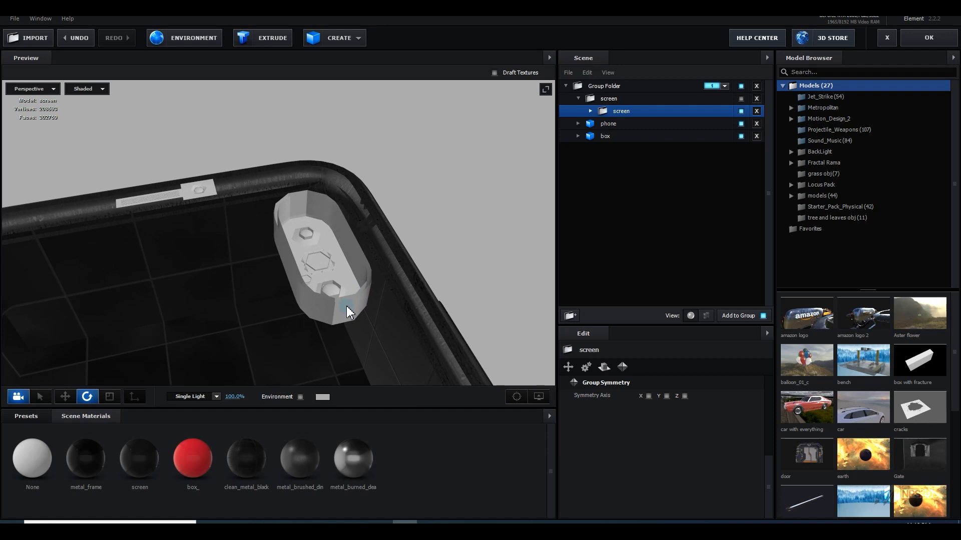
pyautogui.click(346, 305)
pyautogui.moveTo(515, 238); pyautogui.dragTo(434, 201)
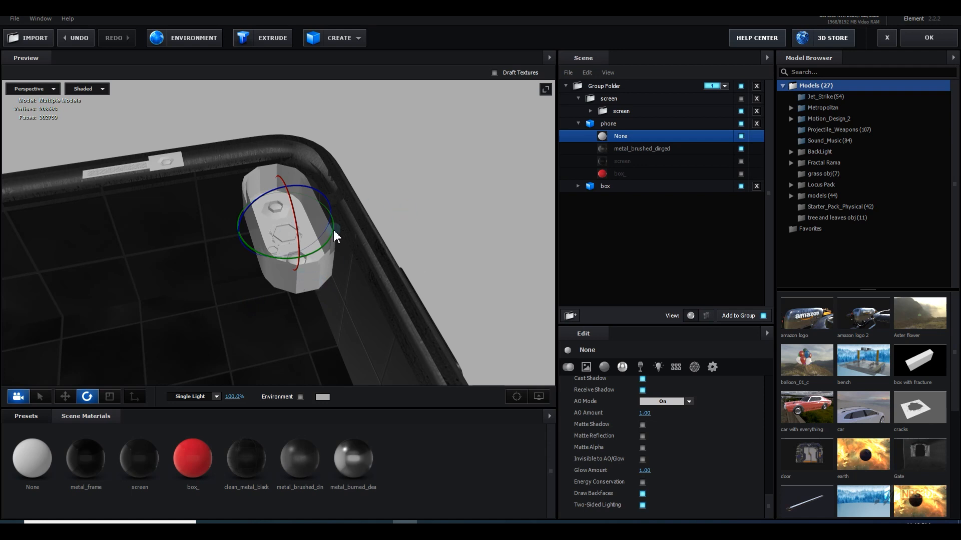
# Step: Try hiding the phone's None material to remove the camera housing, and show it again
pyautogui.click(741, 136)
pyautogui.moveTo(323, 308); pyautogui.dragTo(289, 162)
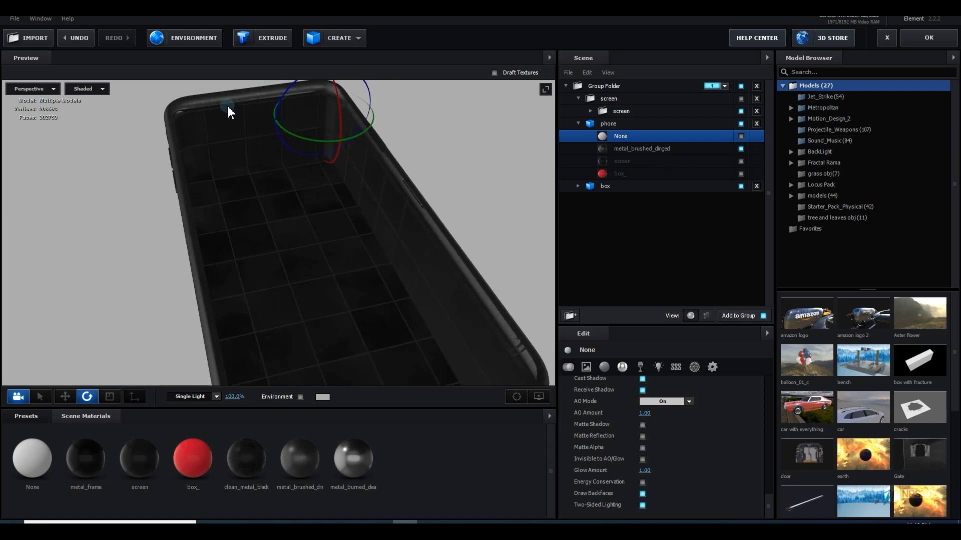
pyautogui.moveTo(339, 130); pyautogui.dragTo(390, 270)
pyautogui.click(741, 136)
# Step: List the phone model by its individual parts and hide the camera housing's outer wall, phone_272
pyautogui.moveTo(379, 182); pyautogui.dragTo(440, 325)
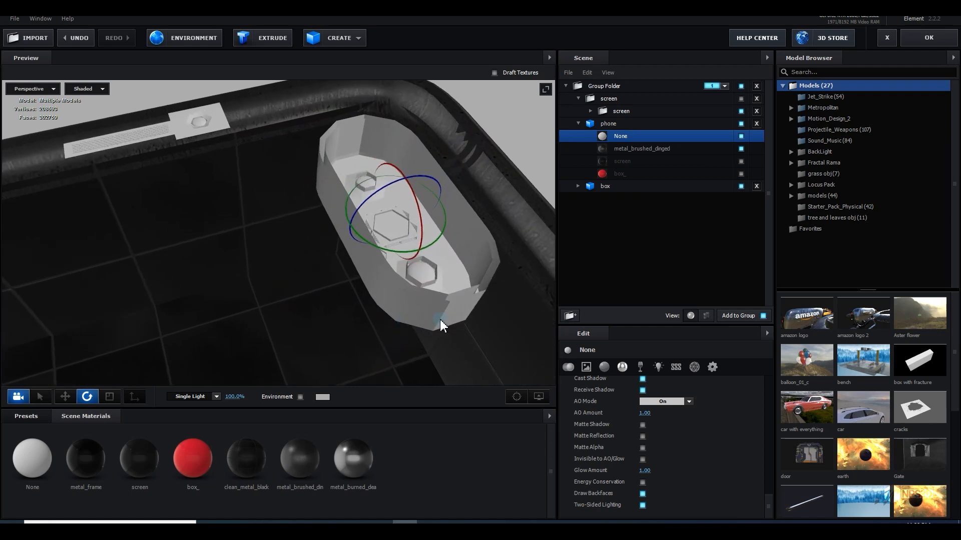
pyautogui.click(707, 316)
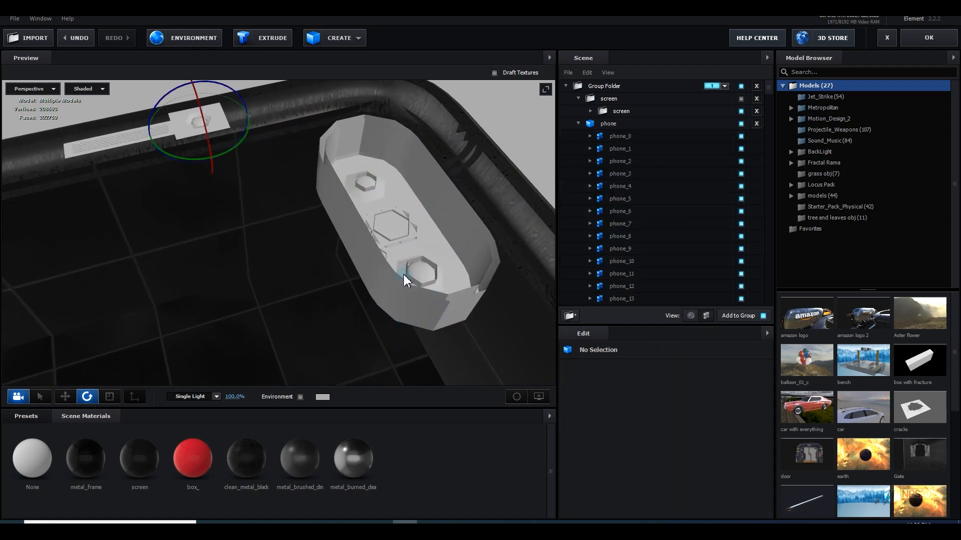
pyautogui.click(417, 299)
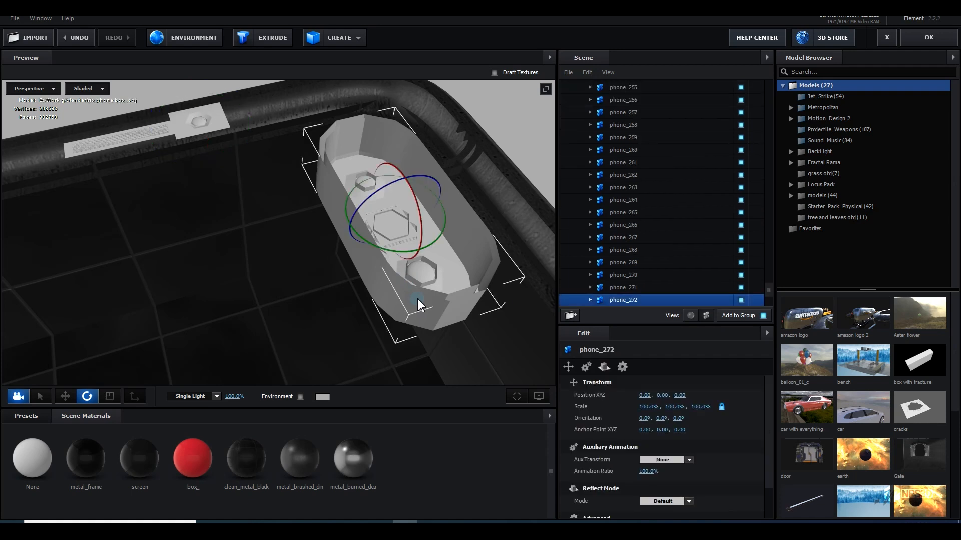
pyautogui.scroll(-2, 452, 276)
pyautogui.moveTo(452, 277); pyautogui.dragTo(459, 282)
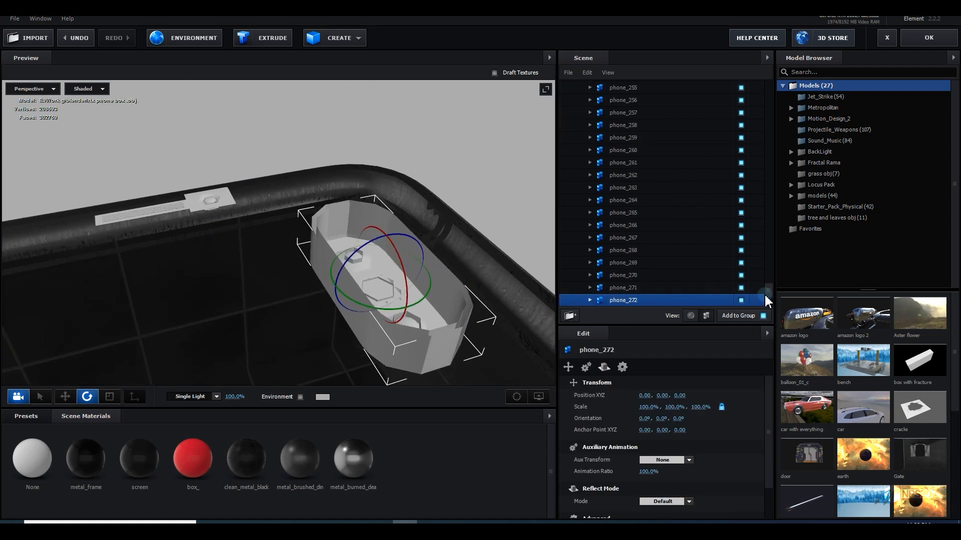
pyautogui.click(741, 300)
# Step: Hide the camera housing's base parts phone_269 and phone_274
pyautogui.moveTo(453, 342); pyautogui.dragTo(425, 243)
pyautogui.click(408, 292)
pyautogui.click(742, 263)
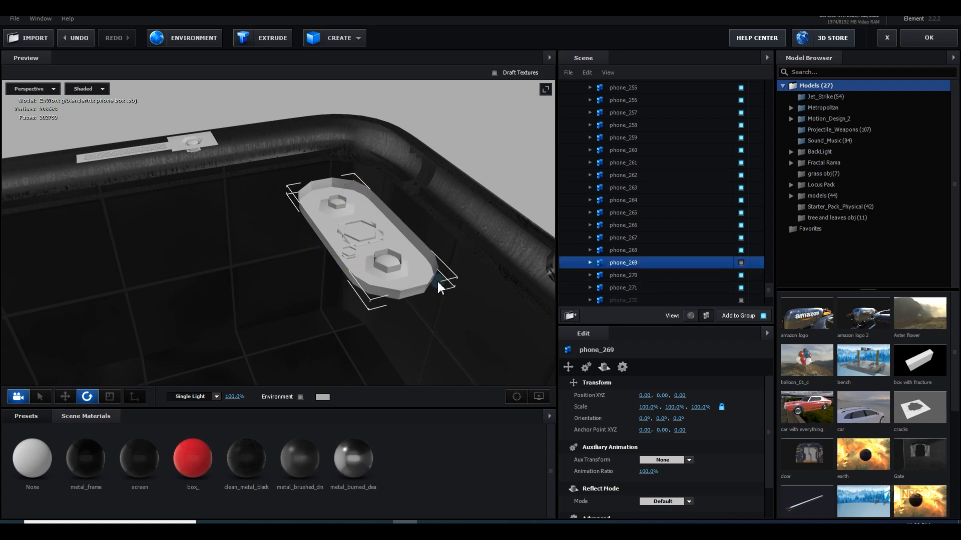
pyautogui.click(413, 283)
pyautogui.click(741, 300)
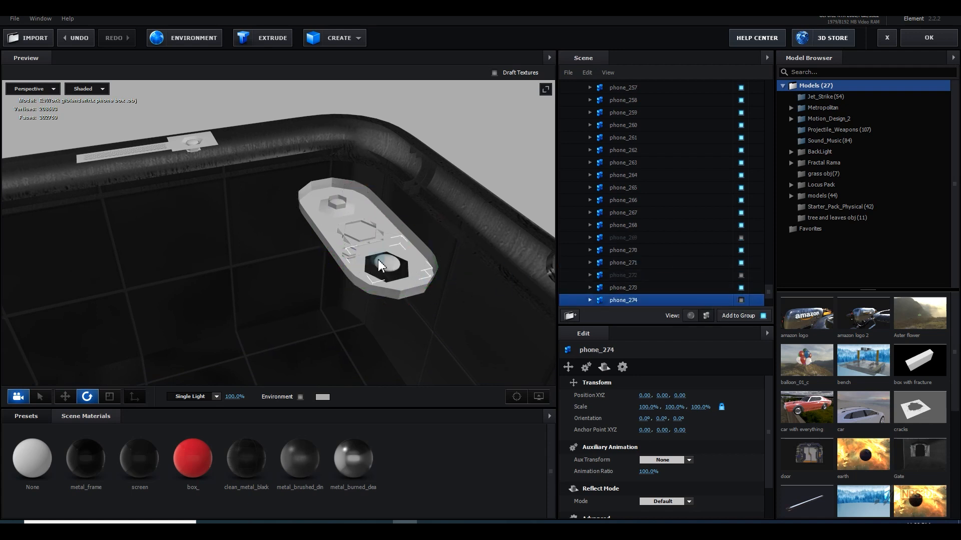
# Step: Select and hide the remaining camera plates, lens rings and small lens pieces inside the box one by one
pyautogui.click(362, 269)
pyautogui.click(740, 89)
pyautogui.click(318, 220)
pyautogui.click(741, 301)
pyautogui.click(379, 269)
pyautogui.click(740, 212)
pyautogui.click(350, 250)
pyautogui.click(740, 263)
pyautogui.click(344, 201)
pyautogui.click(740, 200)
pyautogui.click(383, 239)
pyautogui.click(740, 226)
pyautogui.click(385, 242)
pyautogui.click(740, 238)
# Step: Hide the small sensor part phone_3 on the phone's upper rim and return the scene list to materials
pyautogui.click(132, 114)
pyautogui.scroll(-7, 388, 313)
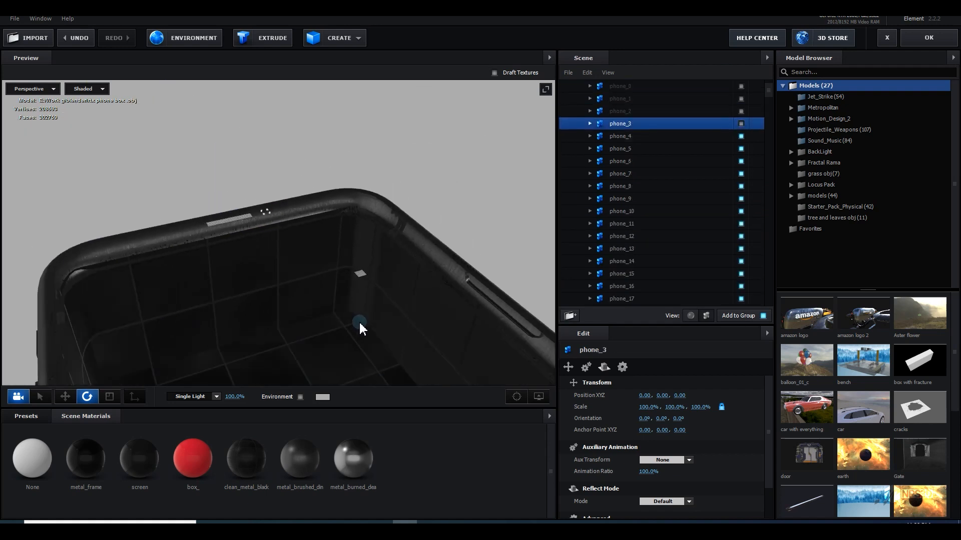
pyautogui.moveTo(291, 289); pyautogui.dragTo(314, 299)
pyautogui.scroll(-5, 320, 298)
pyautogui.click(691, 315)
pyautogui.moveTo(379, 309); pyautogui.dragTo(377, 292)
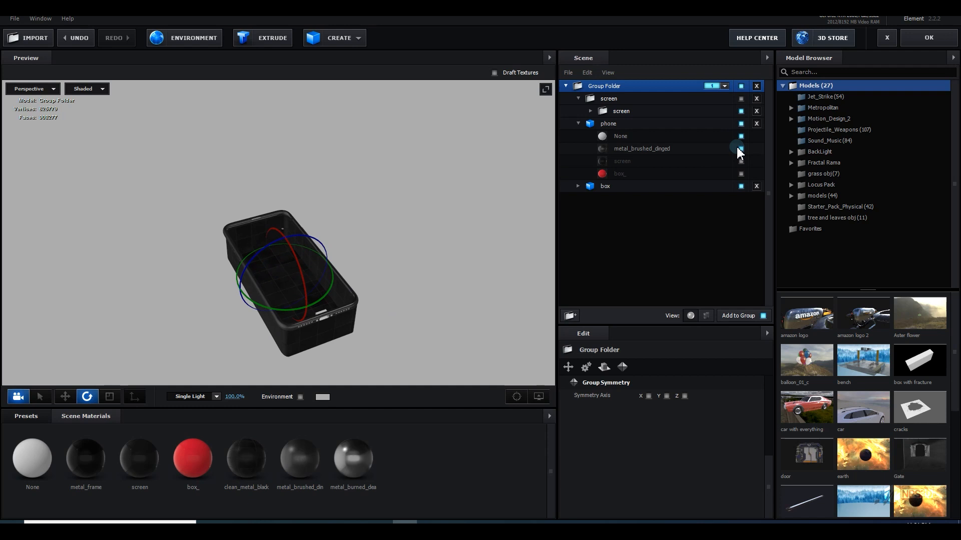
# Step: Show the outer screen folder again and select the SCREEN model's metal_burned_clean material
pyautogui.click(743, 99)
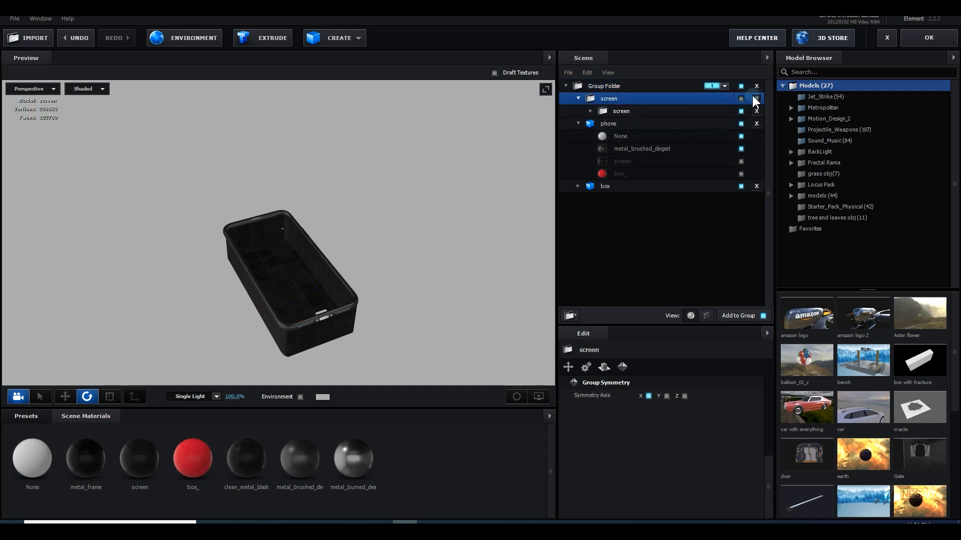
pyautogui.moveTo(429, 256); pyautogui.dragTo(392, 263)
pyautogui.scroll(5, 413, 310)
pyautogui.moveTo(415, 316); pyautogui.dragTo(443, 268)
pyautogui.click(591, 111)
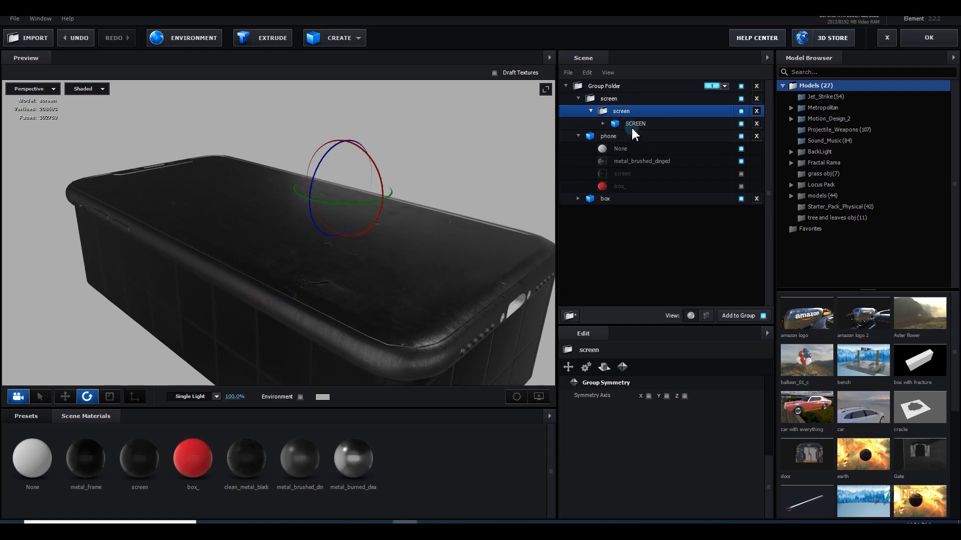
pyautogui.click(631, 125)
pyautogui.click(696, 161)
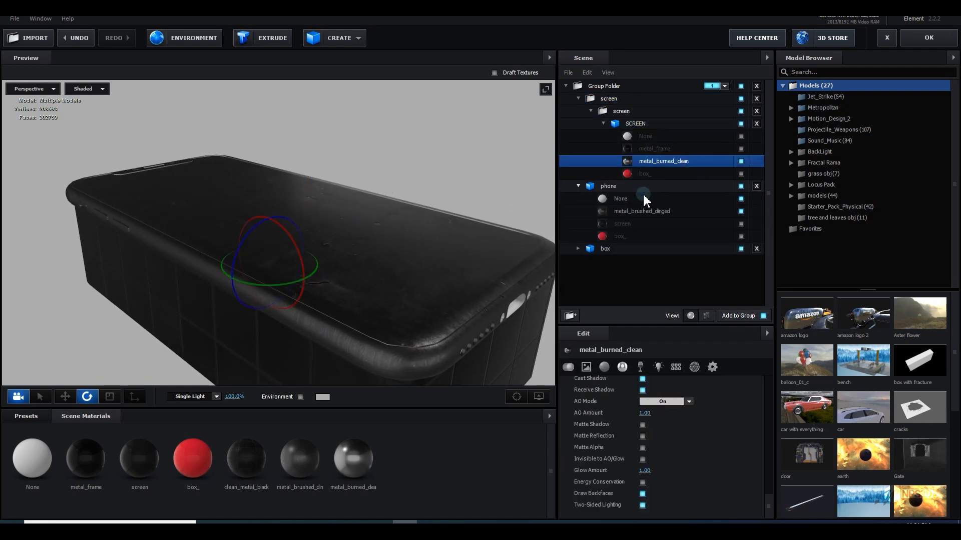
# Step: Set the screen material's glossiness texture to 65% and narrow its input levels, raising the black level to about 0.26
pyautogui.scroll(10, 659, 436)
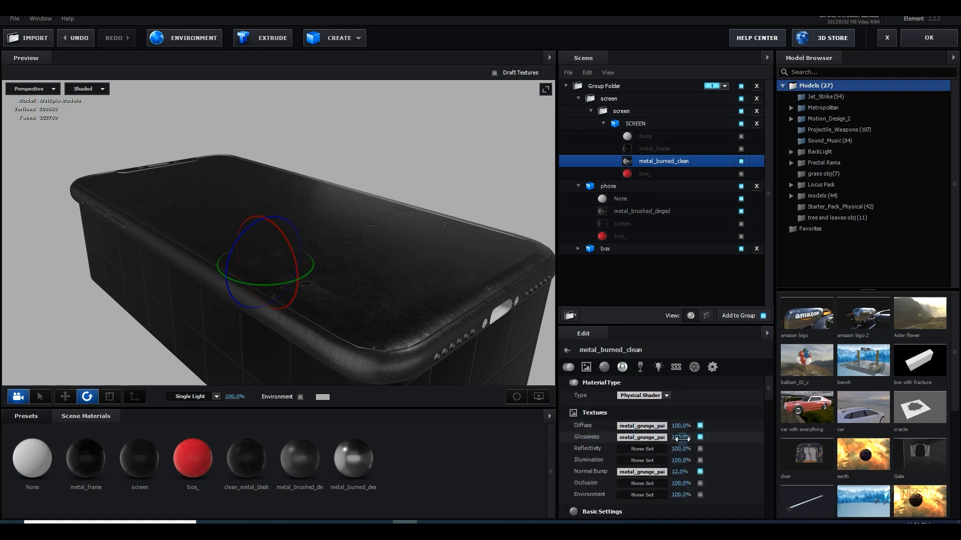
pyautogui.moveTo(680, 437); pyautogui.dragTo(657, 439)
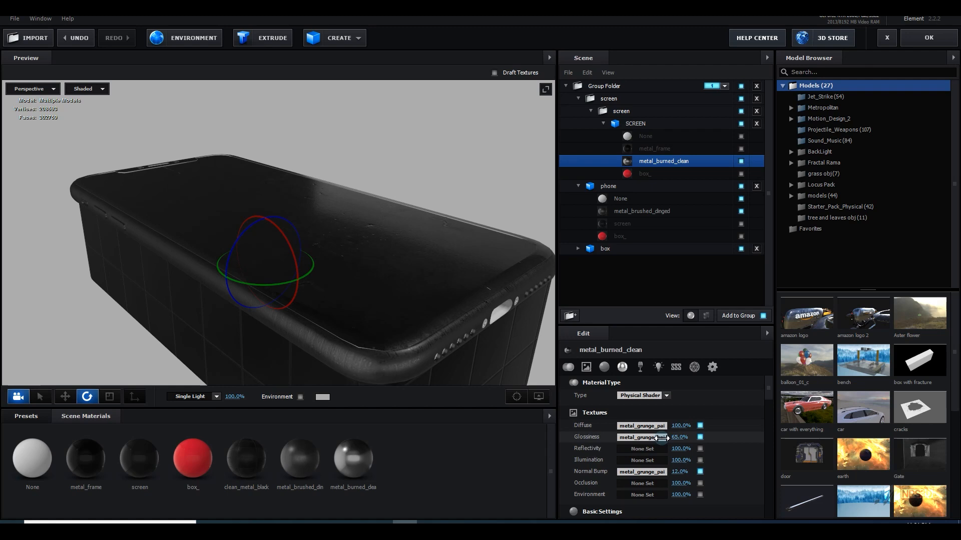
pyautogui.click(646, 438)
pyautogui.moveTo(632, 466); pyautogui.dragTo(683, 467)
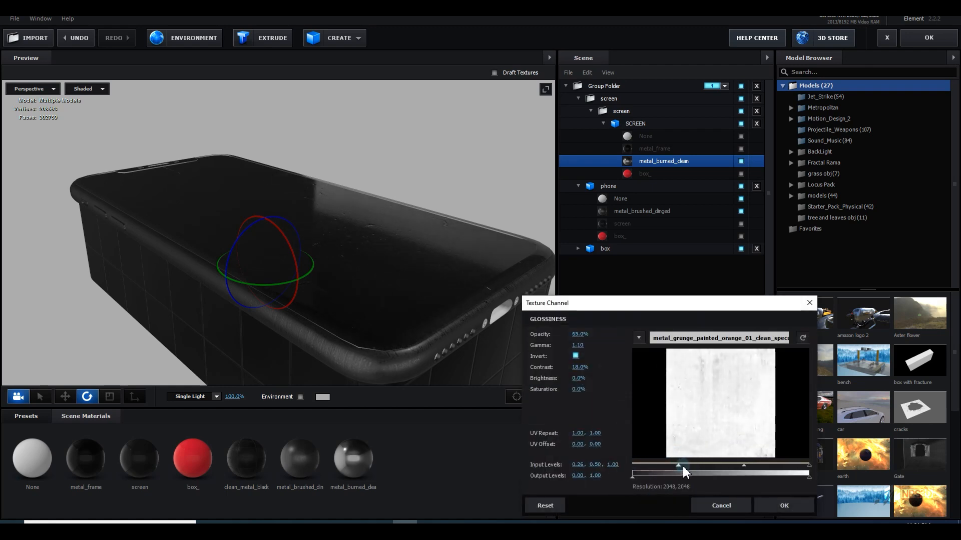
pyautogui.moveTo(808, 466); pyautogui.dragTo(742, 462)
pyautogui.click(796, 507)
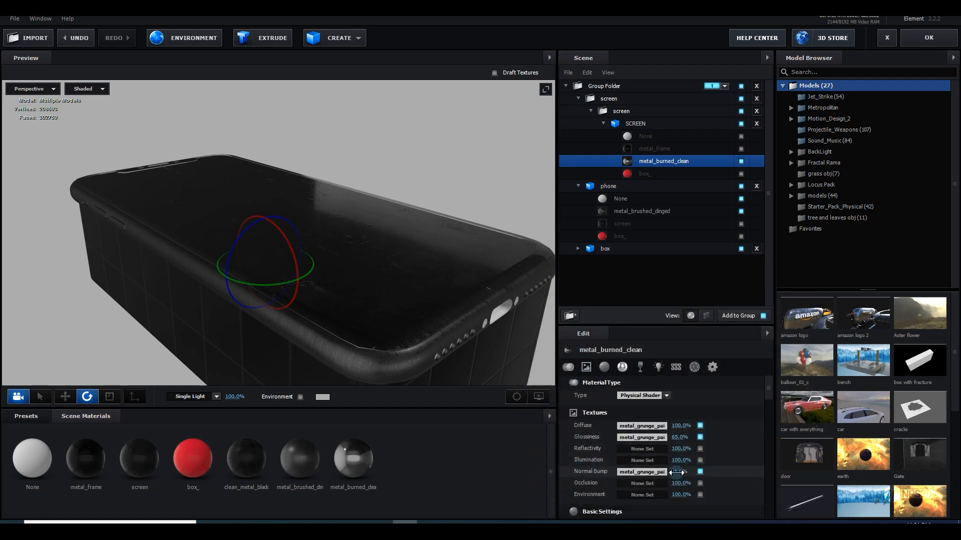
# Step: Lower the screen material's Normal Bump strength to 0%, and settle on 2%
pyautogui.moveTo(676, 473); pyautogui.dragTo(678, 474)
pyautogui.write('0')
pyautogui.press('Return')
pyautogui.moveTo(484, 303); pyautogui.dragTo(478, 321)
pyautogui.scroll(4, 489, 328)
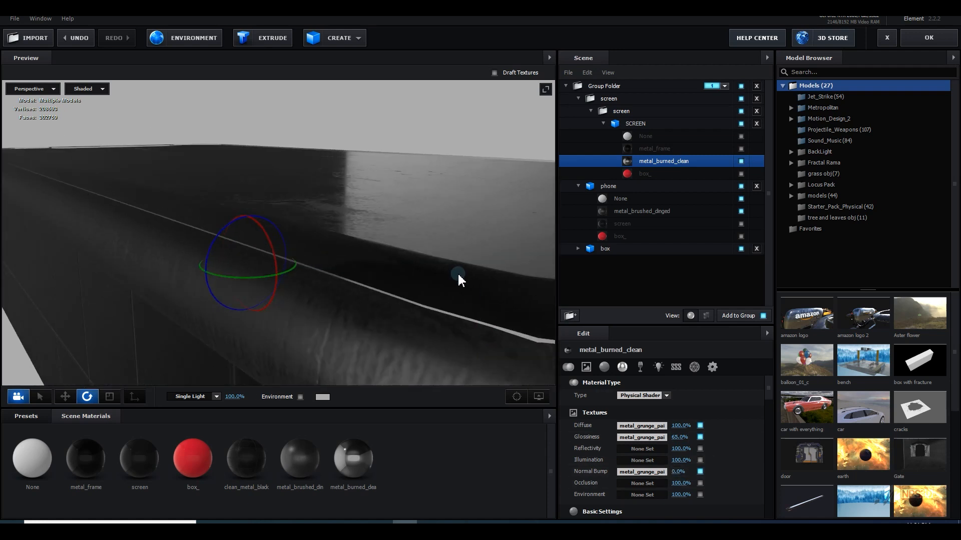
pyautogui.scroll(-5, 431, 260)
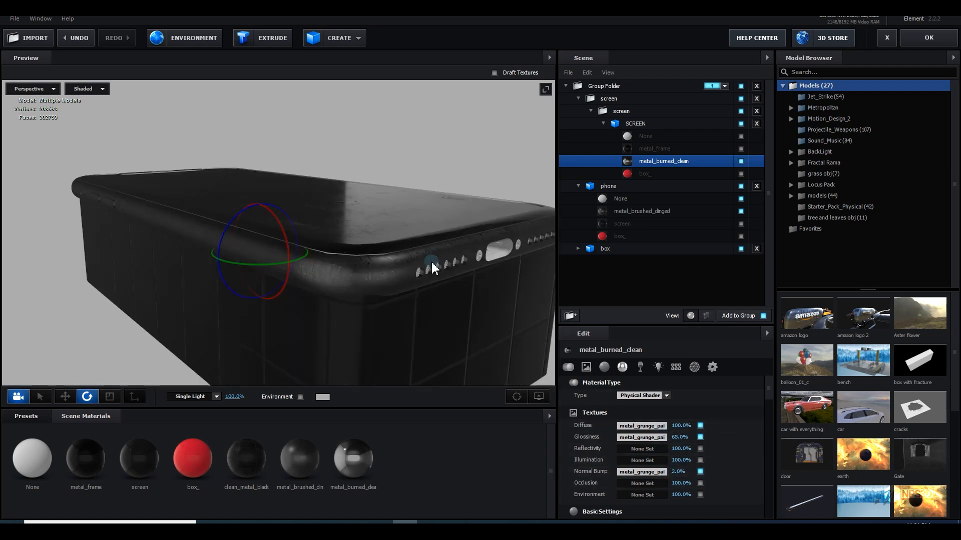
pyautogui.moveTo(434, 291)
pyautogui.mouseDown()
pyautogui.moveTo(417, 299)
pyautogui.moveTo(426, 289)
pyautogui.mouseUp()
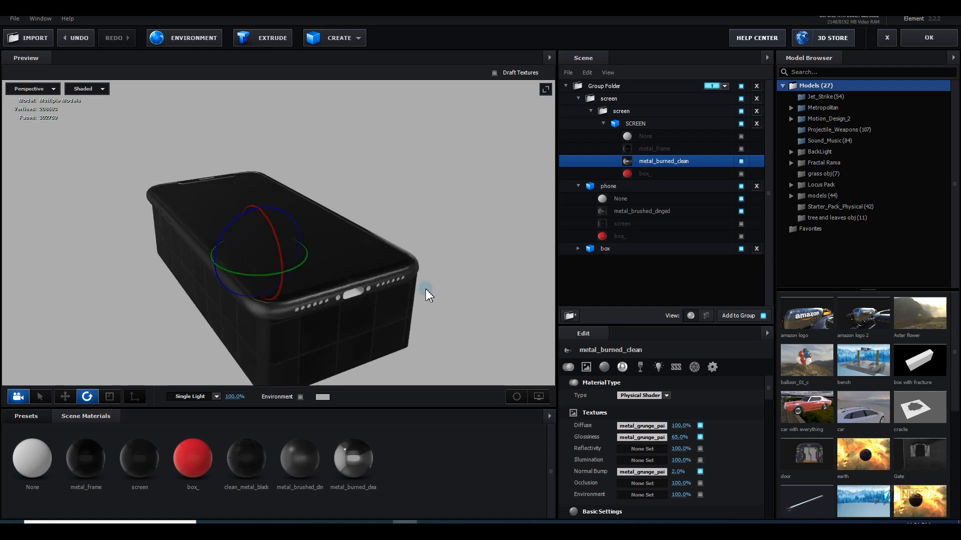
# Step: Apply the metal_brushed_dinged material to the phone's untextured port and speaker holes
pyautogui.scroll(3, 427, 295)
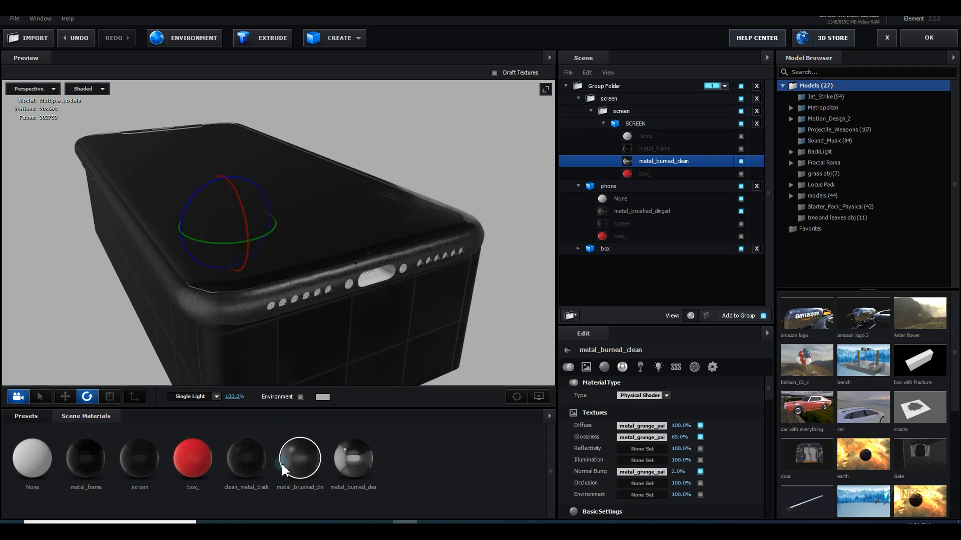
pyautogui.moveTo(281, 464); pyautogui.dragTo(436, 307)
pyautogui.scroll(-4, 370, 280)
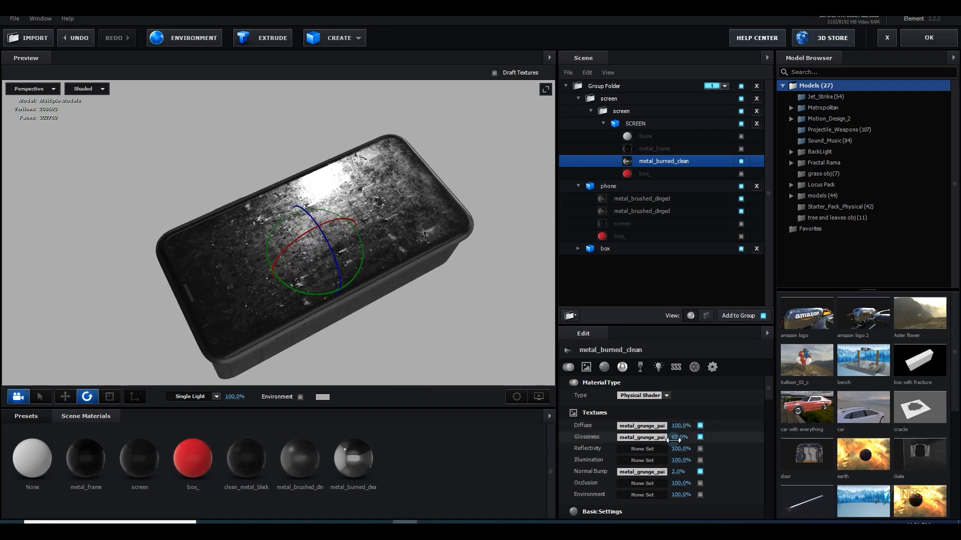
# Step: Reduce the screen material's glossiness texture strength to 17%
pyautogui.moveTo(673, 437); pyautogui.dragTo(662, 437)
pyautogui.moveTo(657, 437); pyautogui.dragTo(651, 438)
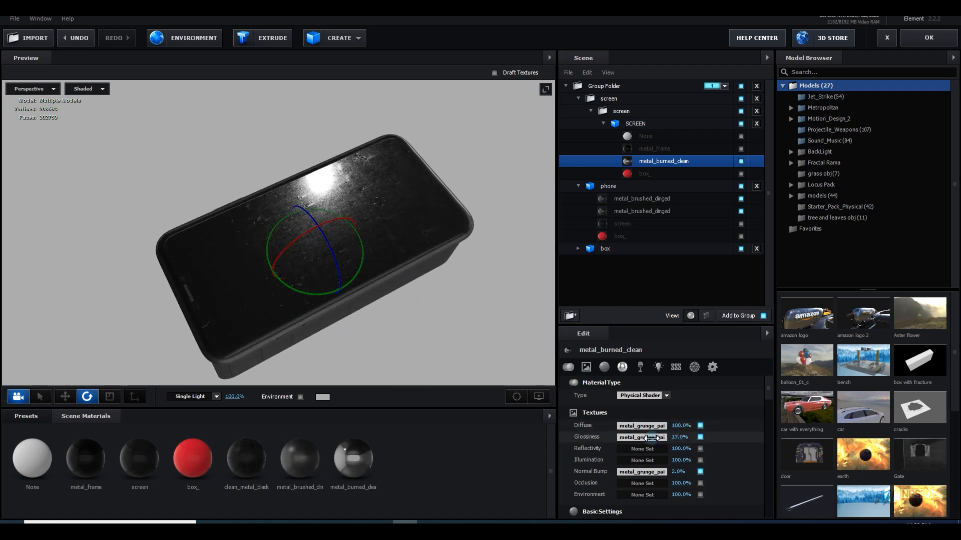
pyautogui.moveTo(469, 315); pyautogui.dragTo(409, 295)
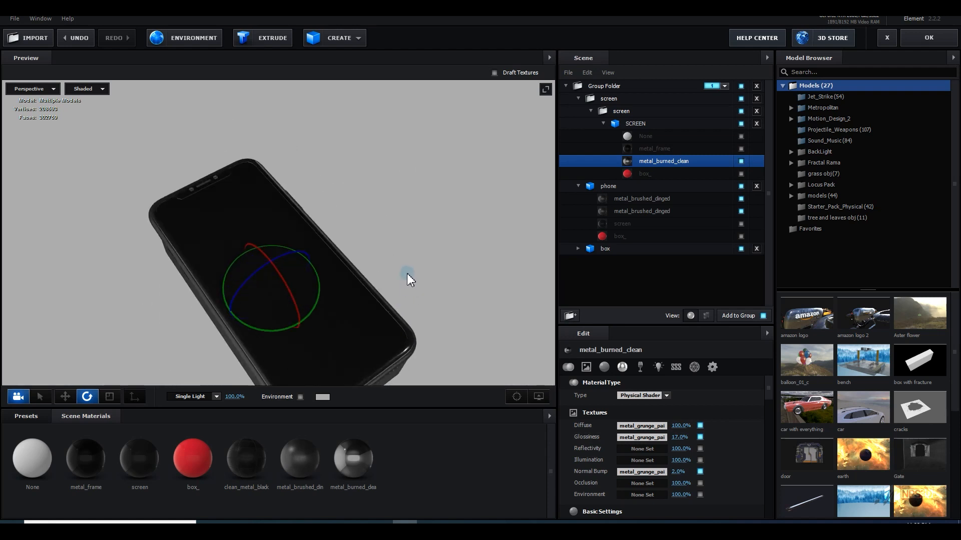
# Step: Collapse and hide the outer screen folder, and import RTX Titan.obj with the offered import preferences
pyautogui.click(578, 99)
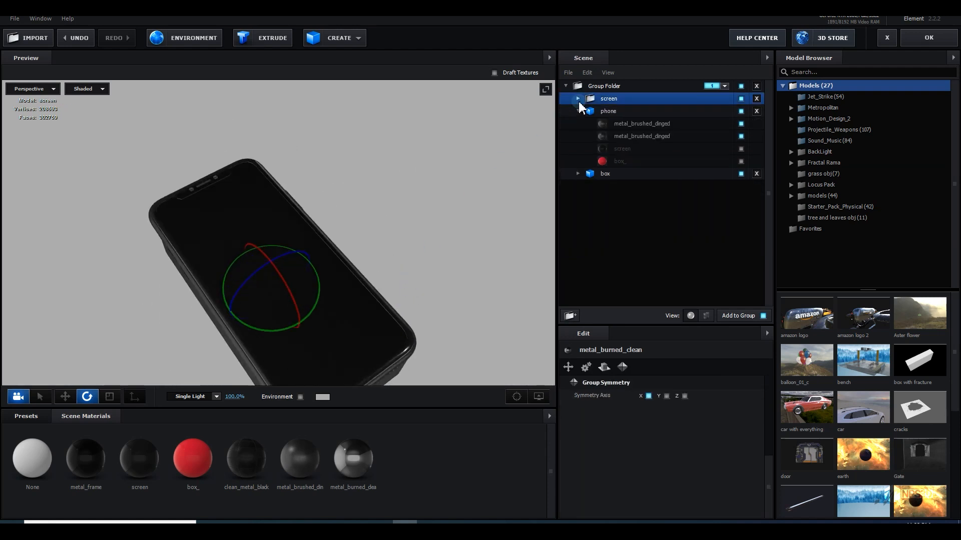
pyautogui.click(741, 98)
pyautogui.moveTo(407, 264); pyautogui.dragTo(338, 273)
pyautogui.click(24, 42)
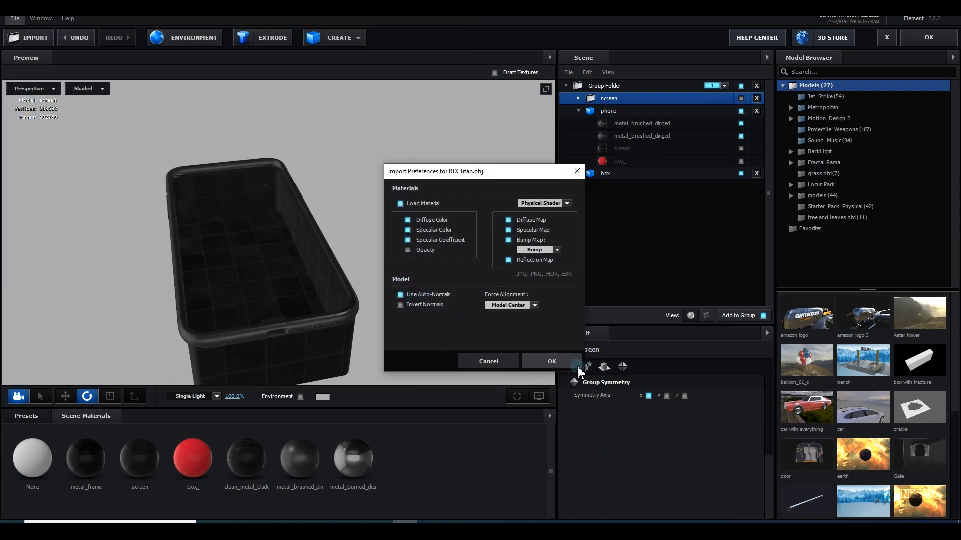
pyautogui.click(551, 362)
# Step: Turn on Normalize Size for the RTX Titan and move it out of the screen folder into the Group Folder
pyautogui.scroll(-2, 644, 450)
pyautogui.scroll(6, 645, 441)
pyautogui.click(643, 419)
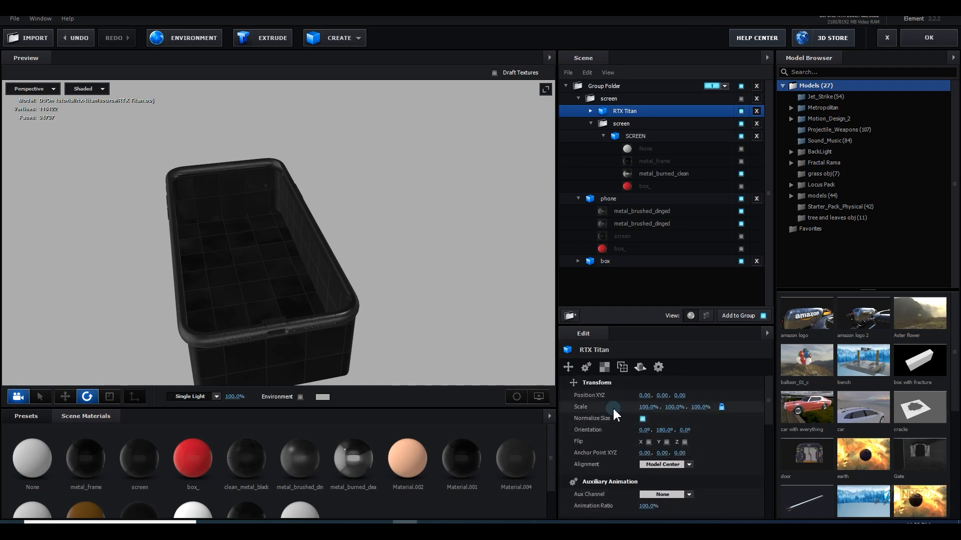
pyautogui.scroll(5, 385, 314)
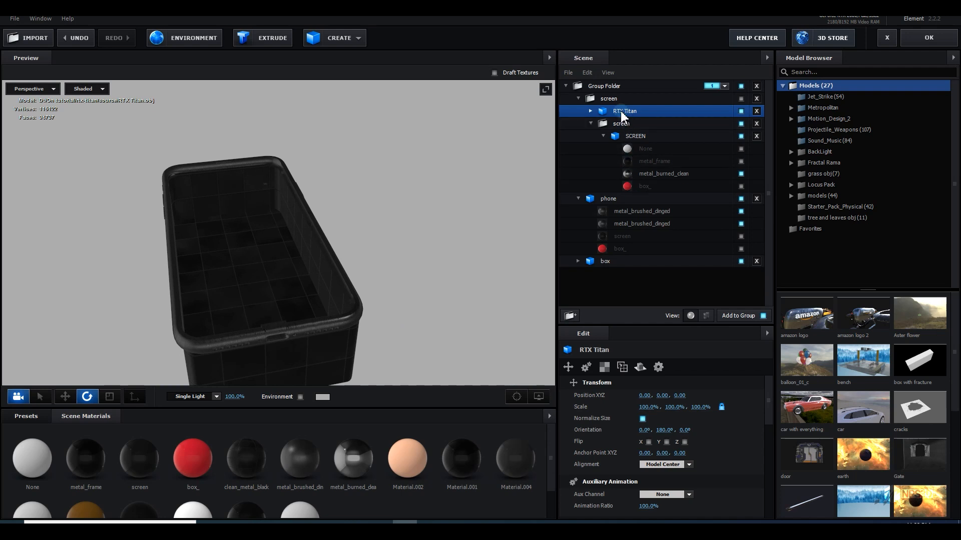
pyautogui.moveTo(623, 116); pyautogui.dragTo(598, 102)
pyautogui.click(579, 111)
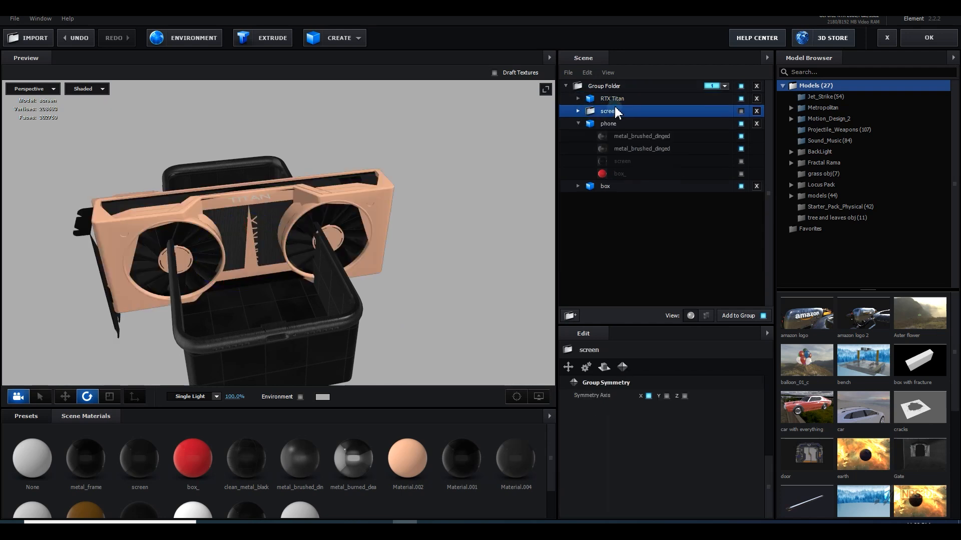
# Step: Rotate the RTX Titan to an orientation of 270°, 360°, 270° and shift it to X -0.18 inside the box
pyautogui.moveTo(250, 269); pyautogui.dragTo(175, 300)
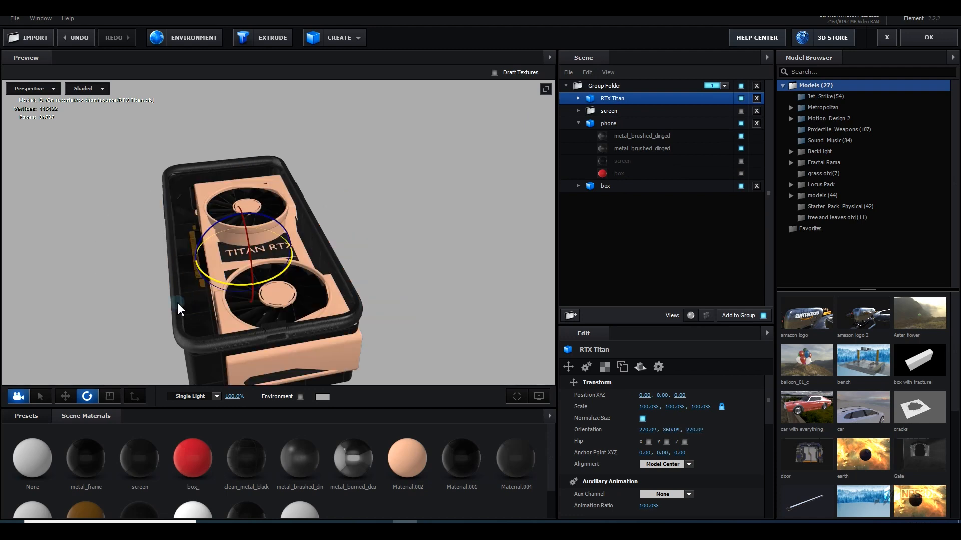
pyautogui.press('w')
pyautogui.moveTo(286, 250); pyautogui.dragTo(262, 250)
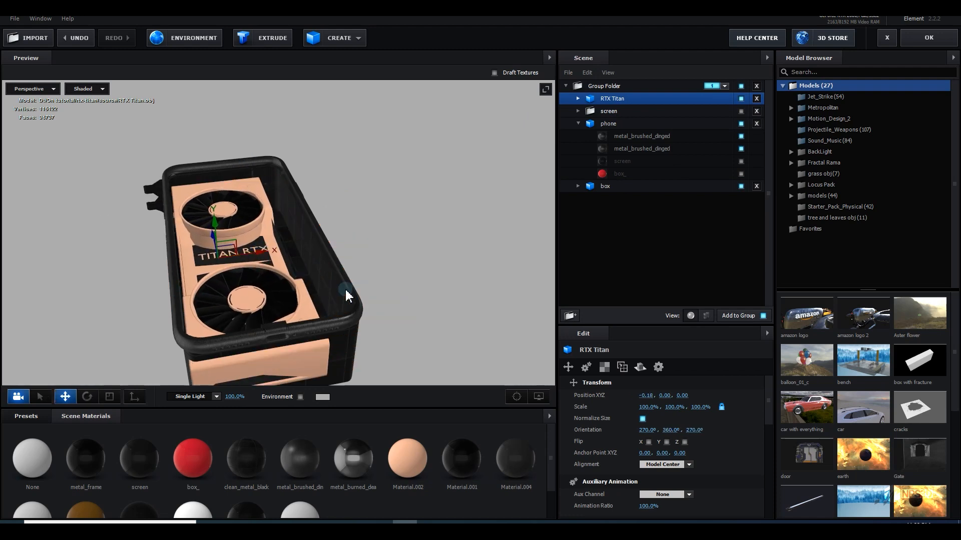
# Step: Scale the RTX Titan uniformly to 90.2% and shift it to Z -0.01 within the box
pyautogui.moveTo(345, 286); pyautogui.dragTo(253, 244)
pyautogui.press('r')
pyautogui.moveTo(301, 219); pyautogui.dragTo(260, 222)
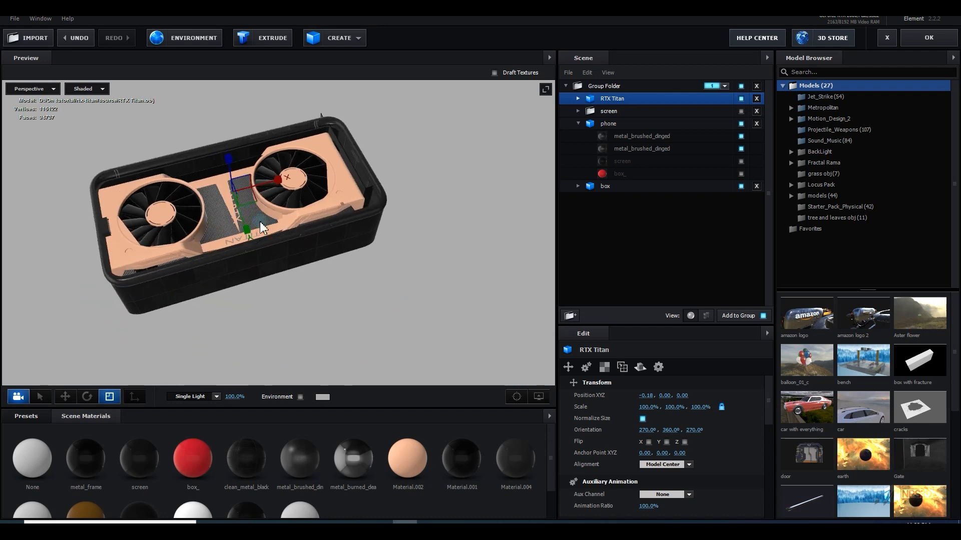
pyautogui.moveTo(354, 189); pyautogui.dragTo(353, 244)
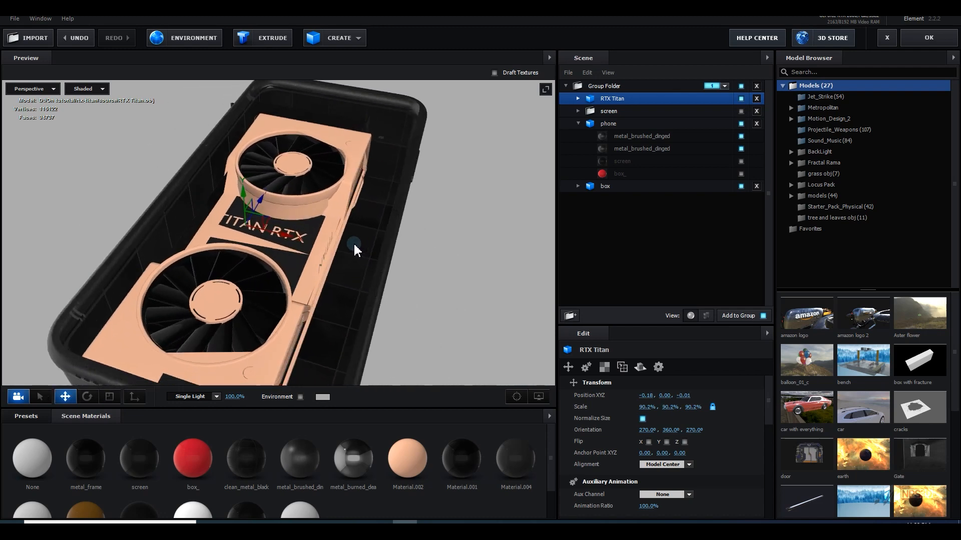
# Step: Duplicate the RTX Titan model inside the Group Folder
pyautogui.scroll(6, 355, 245)
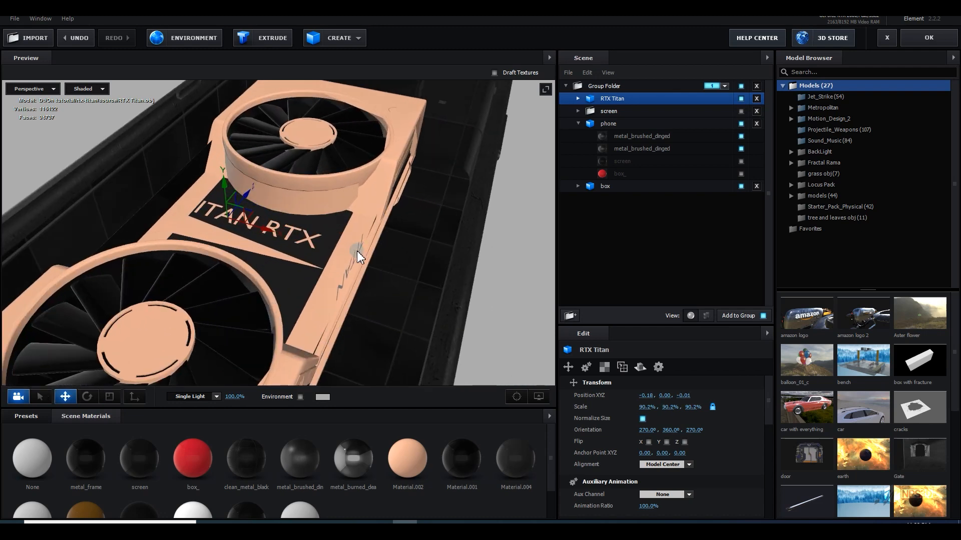
pyautogui.rightClick(608, 99)
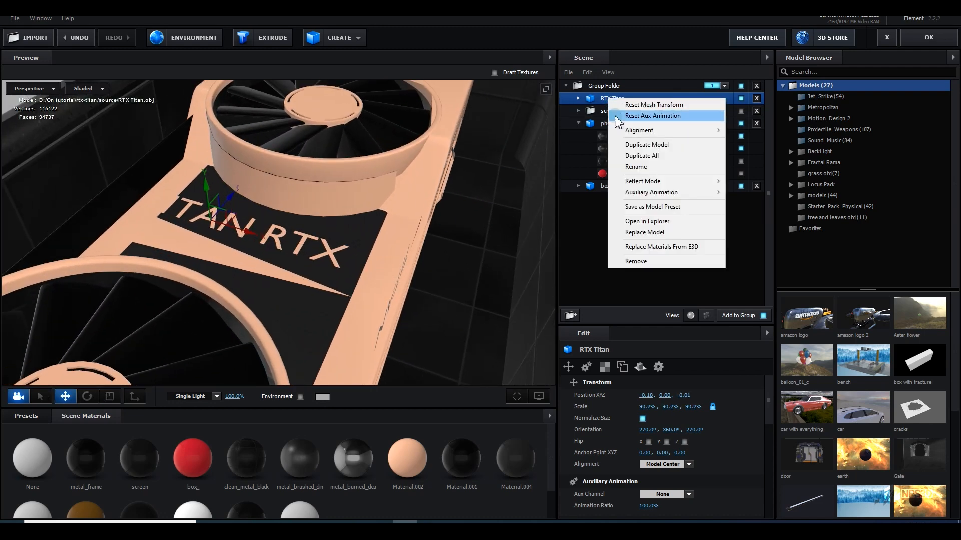
pyautogui.click(646, 145)
pyautogui.moveTo(324, 268); pyautogui.dragTo(366, 263)
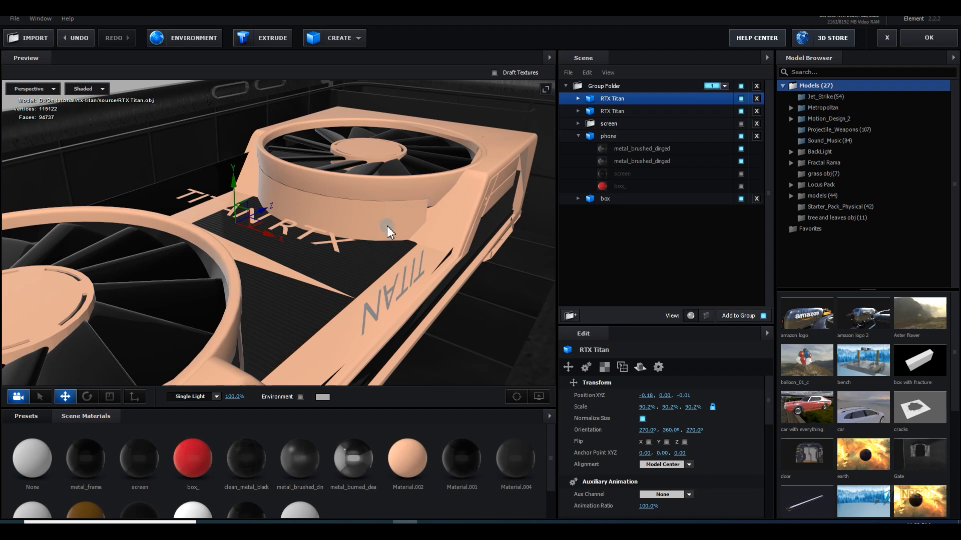
pyautogui.moveTo(427, 227); pyautogui.dragTo(421, 251)
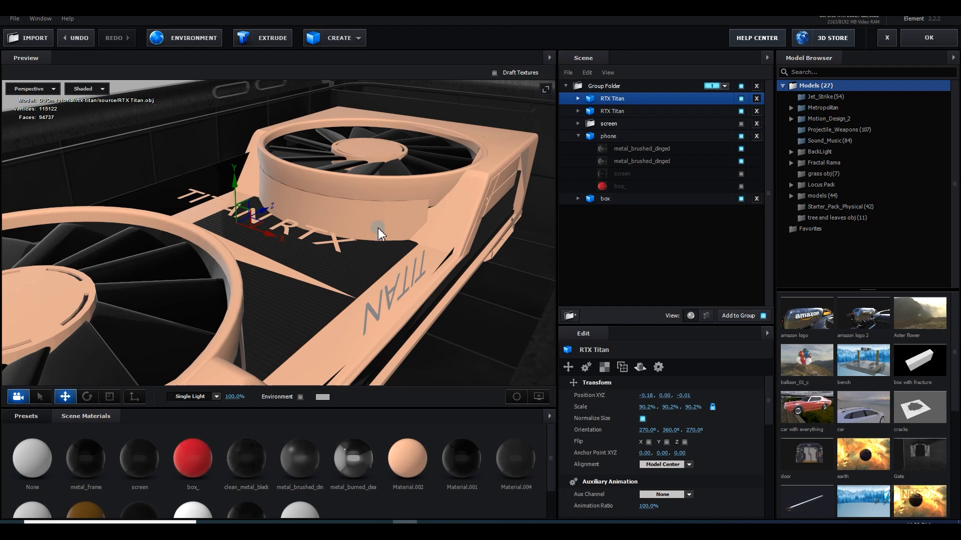
# Step: Hide the upper RTX Titan copy and, in the multi-object view, hide the TITAN RTX lettering mesh of the lower copy
pyautogui.click(626, 112)
pyautogui.click(340, 252)
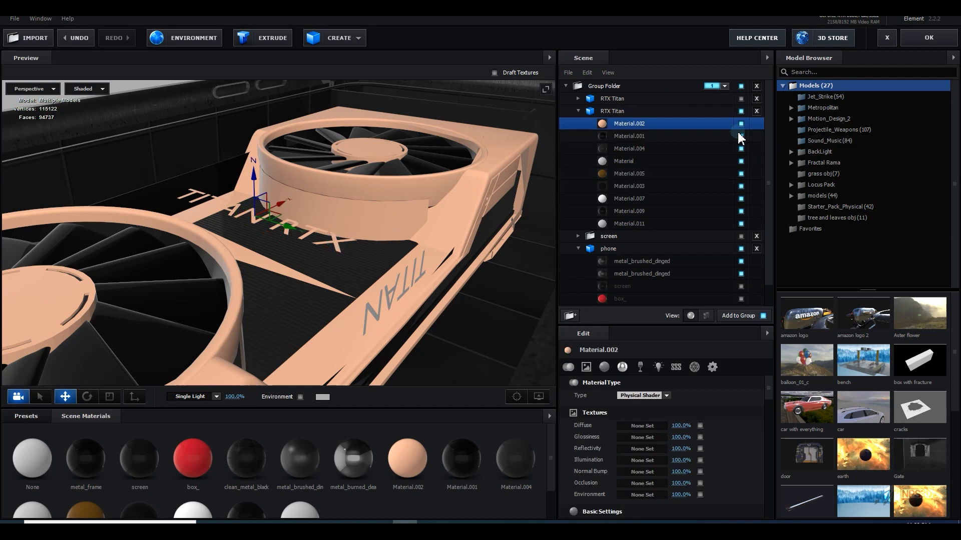
pyautogui.click(703, 316)
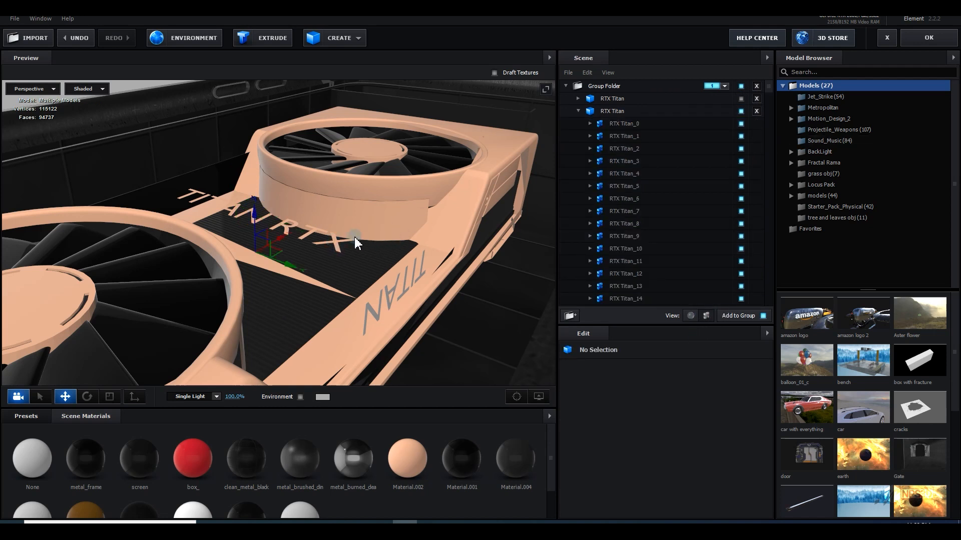
pyautogui.click(340, 252)
pyautogui.click(741, 199)
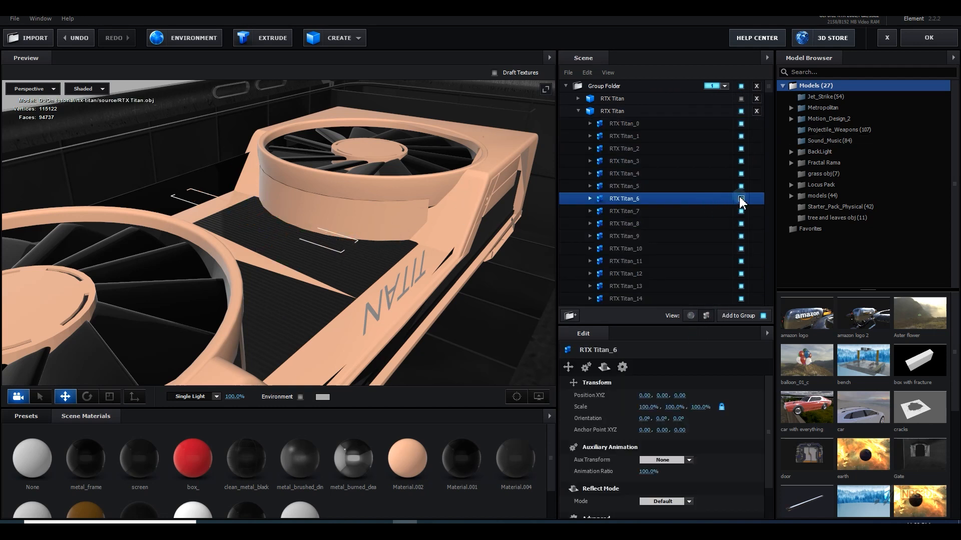
# Step: Collapse the lower RTX Titan copy and the phone model, and rename that copy as card
pyautogui.click(579, 111)
pyautogui.click(621, 113)
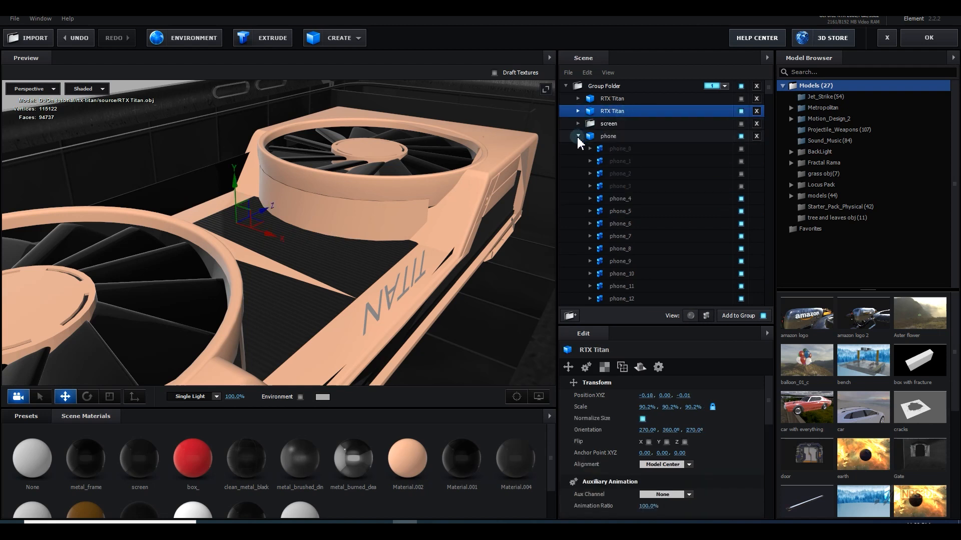
pyautogui.click(578, 136)
pyautogui.doubleClick(624, 113)
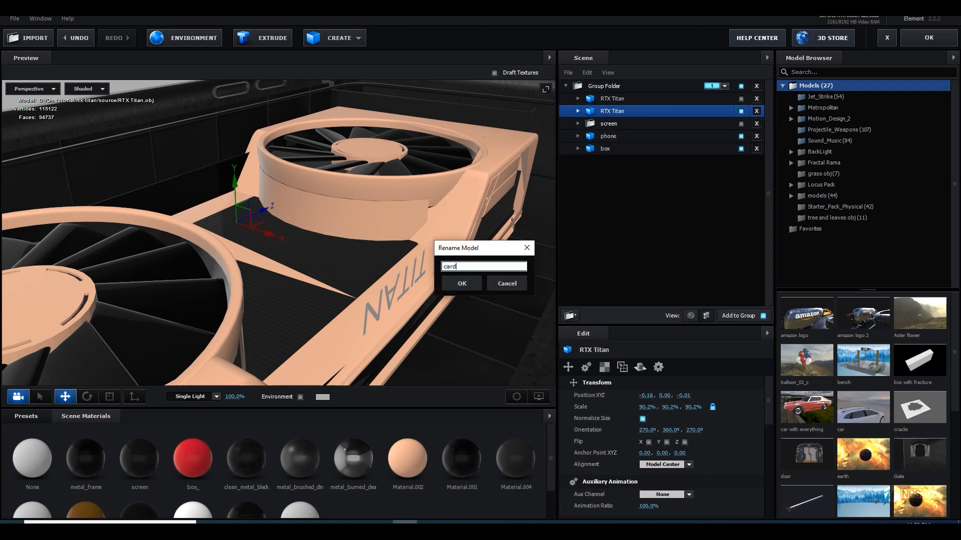
pyautogui.write('card')
pyautogui.press('Return')
# Step: Hide the TITAN lettering mesh on the side of the card model and collapse its mesh list
pyautogui.click(370, 310)
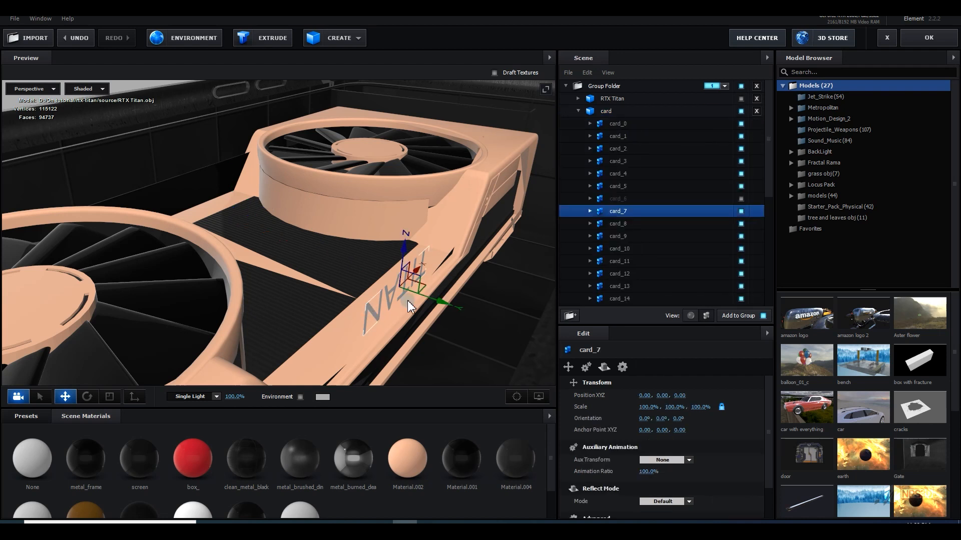
pyautogui.click(741, 211)
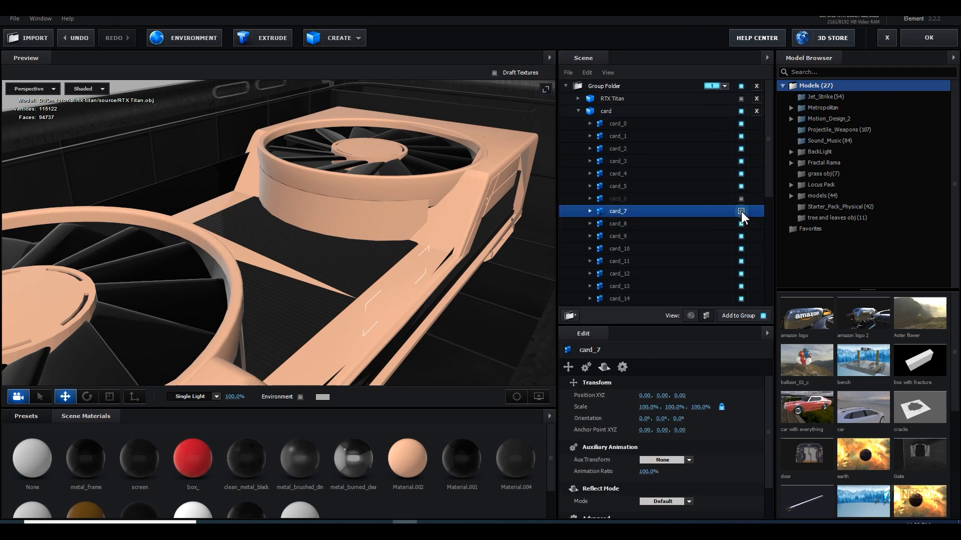
pyautogui.click(578, 111)
# Step: Rename the hidden RTX Titan copy as text titan and show it with the card model hidden
pyautogui.doubleClick(629, 99)
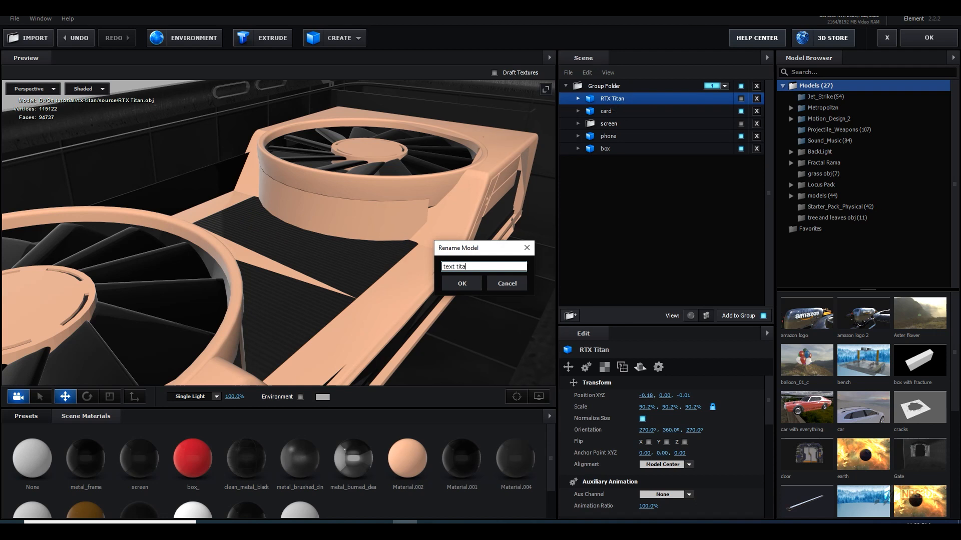
pyautogui.press('Return')
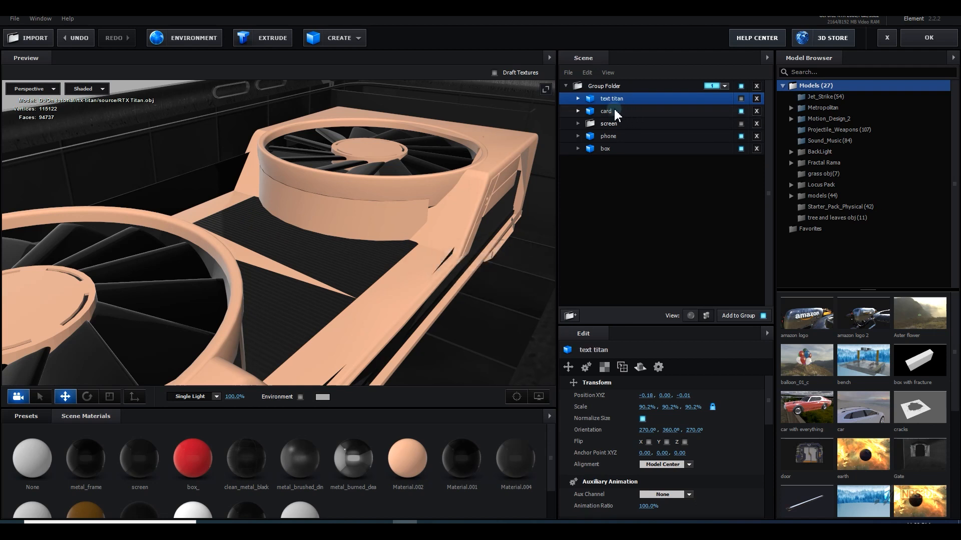
pyautogui.click(741, 100)
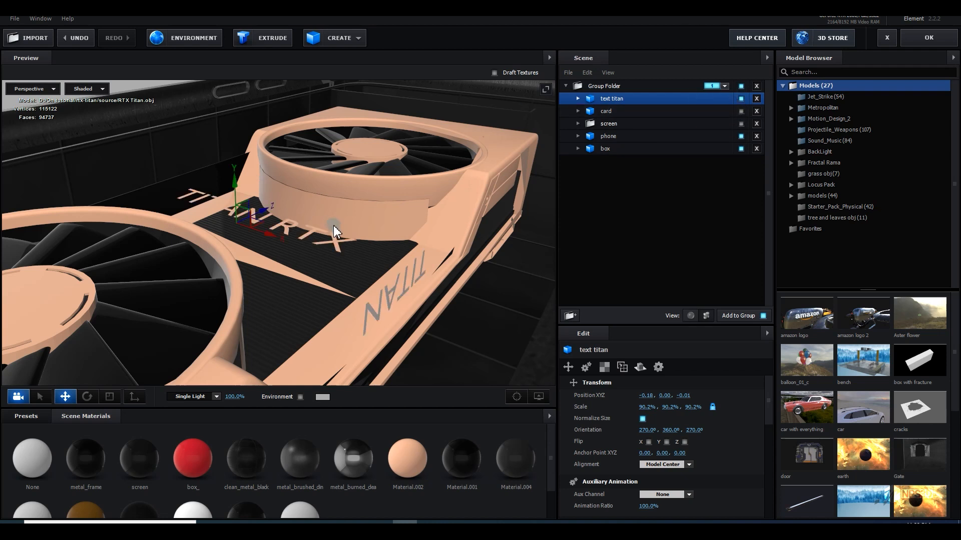
# Step: Isolate the TITAN RTX lettering mesh in text titan, hiding its other meshes, and show the card model again
pyautogui.click(338, 249)
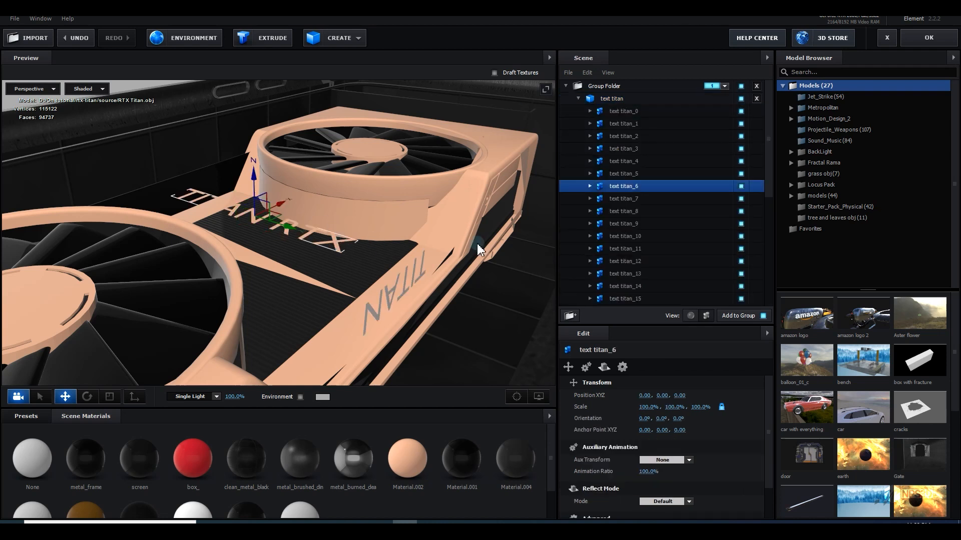
pyautogui.keyDown('alt'); pyautogui.click(741, 186); pyautogui.keyUp('alt')
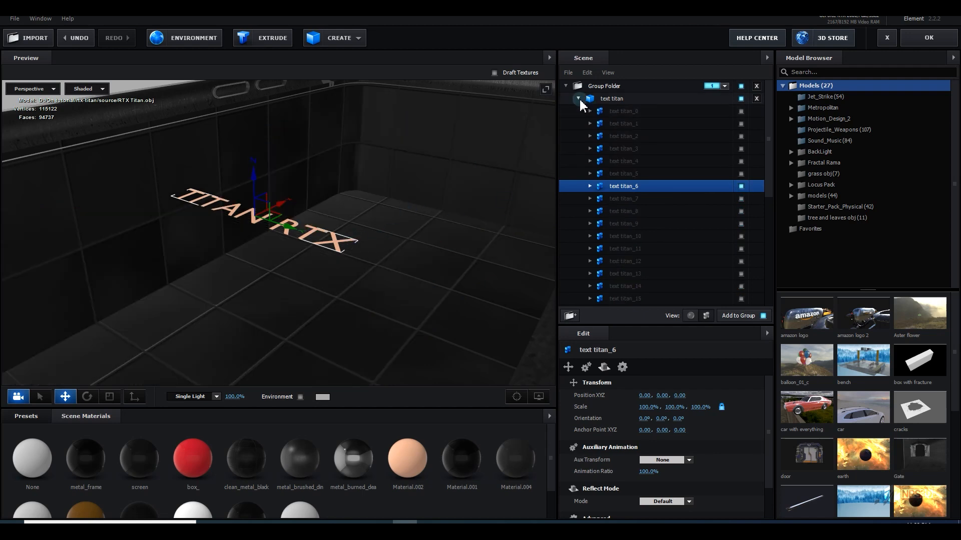
pyautogui.click(579, 99)
pyautogui.click(741, 111)
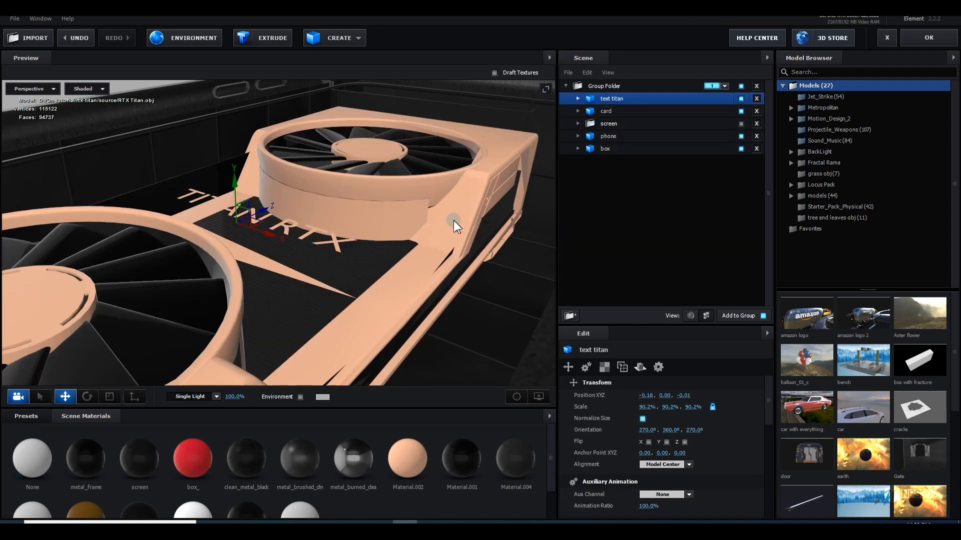
# Step: Lower the text titan lettering to a Y position of -0.10 on the card
pyautogui.moveTo(241, 193); pyautogui.dragTo(240, 230)
pyautogui.moveTo(333, 248); pyautogui.dragTo(414, 292)
pyautogui.moveTo(279, 334); pyautogui.dragTo(325, 313)
# Step: Try a brown, worn metal preset from the Pro_Shaders_2 Metal collection on the card's body
pyautogui.click(49, 430)
pyautogui.click(67, 485)
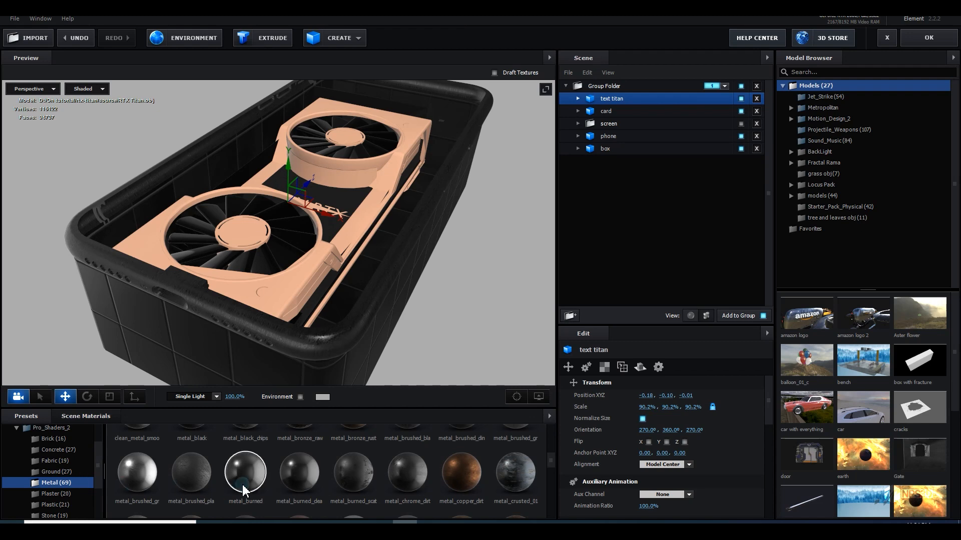
pyautogui.scroll(-2, 242, 488)
pyautogui.moveTo(184, 508); pyautogui.dragTo(295, 318)
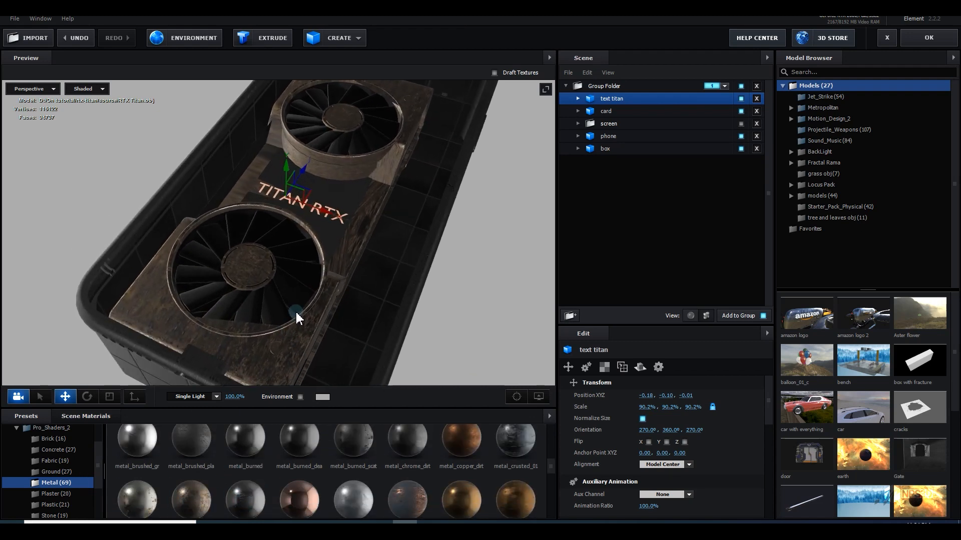
# Step: Set the card model's texture mapping to Box (Preserve Aspect)
pyautogui.click(606, 111)
pyautogui.click(622, 367)
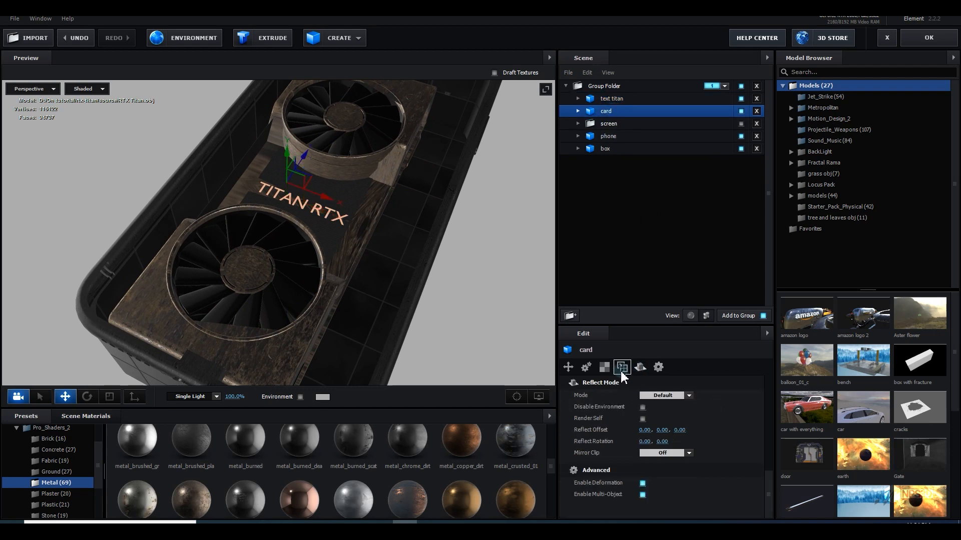
pyautogui.click(605, 367)
pyautogui.click(661, 395)
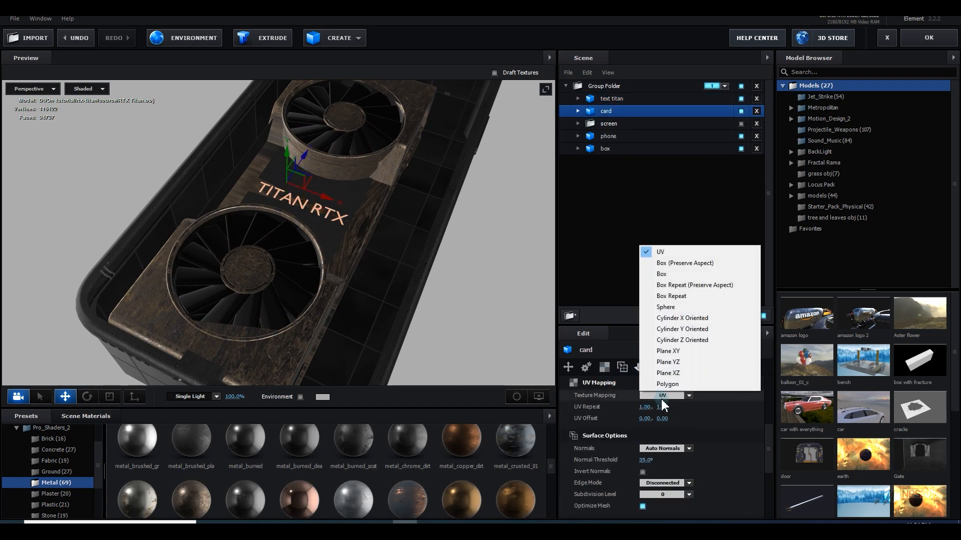
pyautogui.click(695, 263)
# Step: Apply the metal_rusted preset to the card's body and set the card's UV Repeat to 2.00, 2.00
pyautogui.scroll(-5, 381, 280)
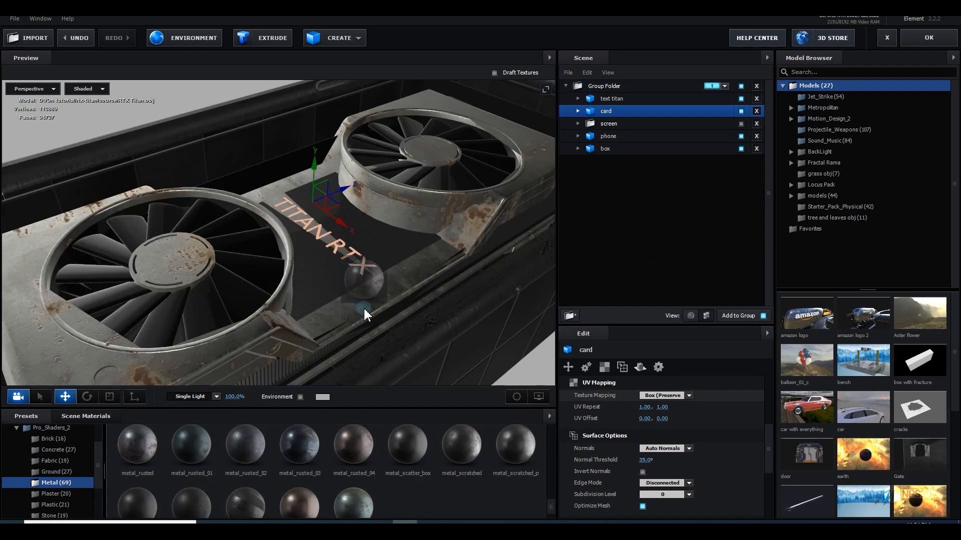
pyautogui.moveTo(366, 309)
pyautogui.mouseDown()
pyautogui.moveTo(382, 308)
pyautogui.moveTo(370, 314)
pyautogui.mouseUp()
pyautogui.write('2')
pyautogui.press('Return')
pyautogui.click(670, 409)
pyautogui.write('2')
pyautogui.press('Return')
pyautogui.moveTo(382, 339); pyautogui.dragTo(380, 360)
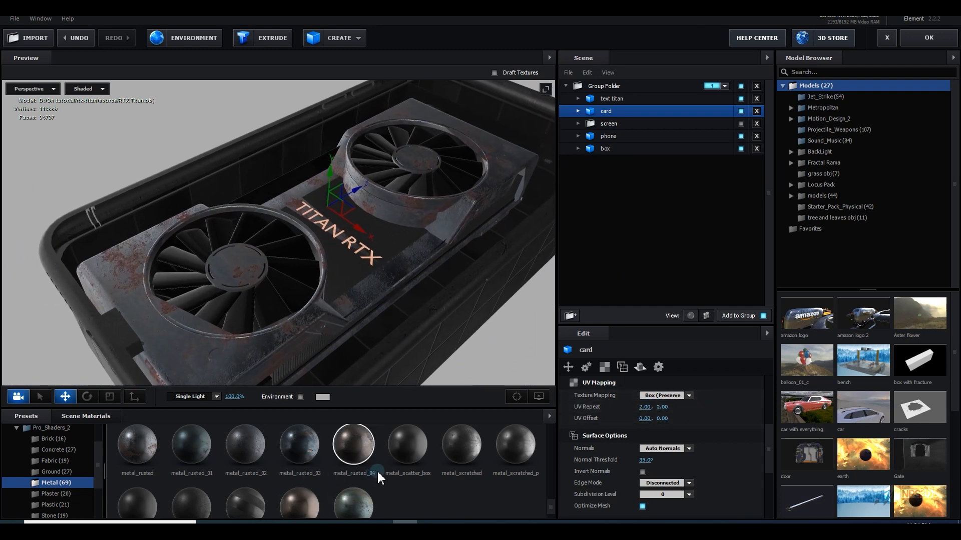
# Step: Apply the metal_scratched preset to the card's fan blades and remove the unused scene materials
pyautogui.moveTo(447, 437); pyautogui.dragTo(300, 321)
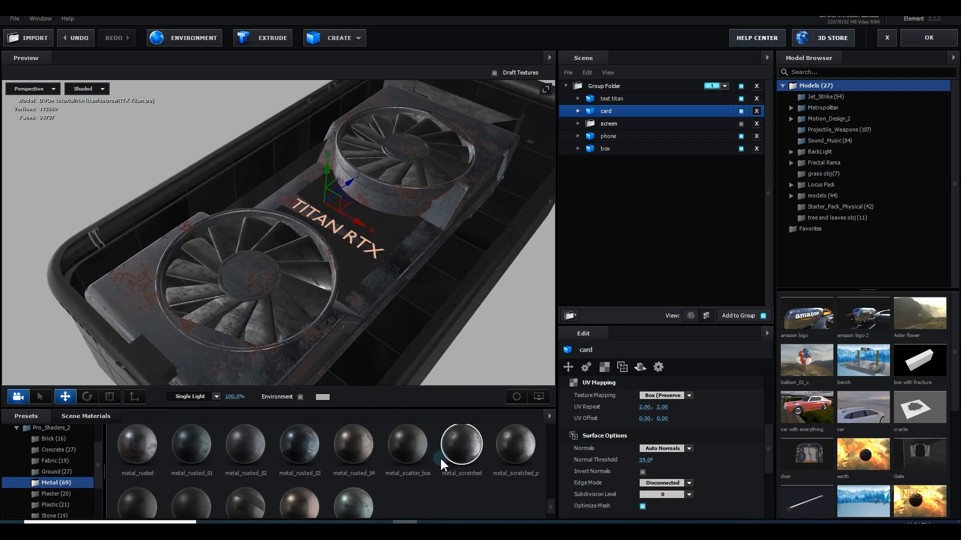
pyautogui.click(106, 417)
pyautogui.scroll(-1, 437, 479)
pyautogui.click(549, 416)
pyautogui.click(580, 429)
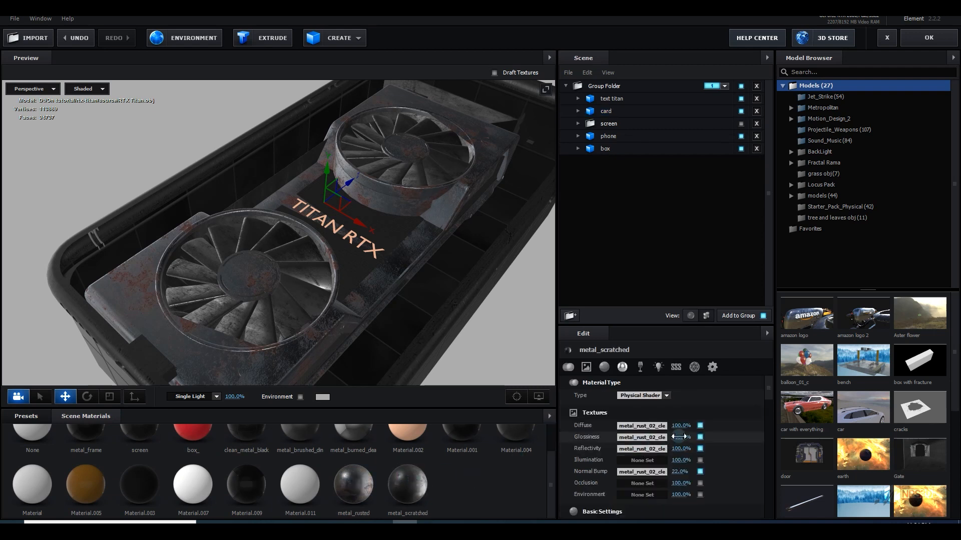
# Step: Set the reflectivity color of the metal_scratched material to dark grey
pyautogui.scroll(-3, 683, 453)
pyautogui.click(644, 508)
pyautogui.moveTo(644, 479); pyautogui.dragTo(565, 490)
pyautogui.click(713, 509)
pyautogui.moveTo(459, 337)
pyautogui.mouseDown()
pyautogui.moveTo(451, 320)
pyautogui.moveTo(461, 328)
pyautogui.mouseUp()
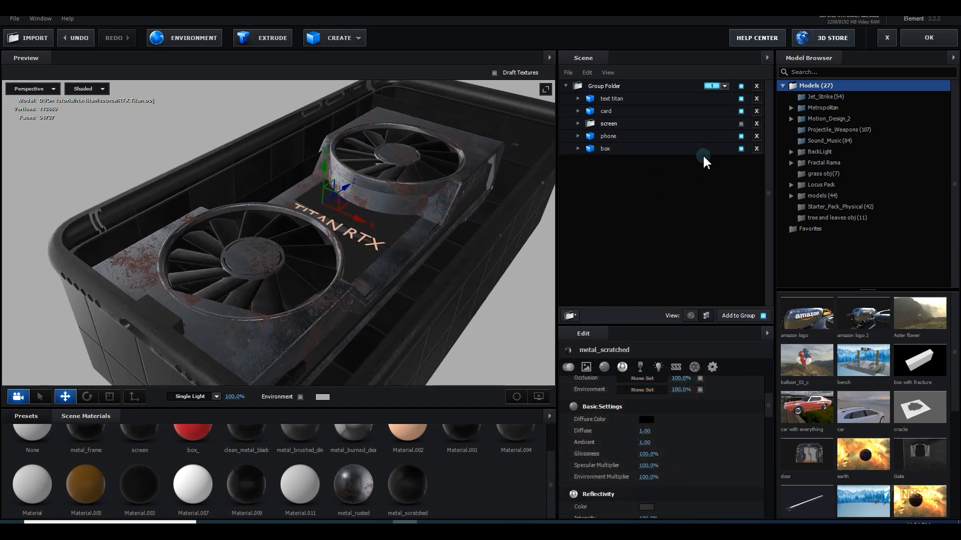
# Step: Apply the Bright_Light preset from the Physical materials to the TITAN RTX lettering
pyautogui.click(593, 111)
pyautogui.moveTo(446, 282); pyautogui.dragTo(399, 285)
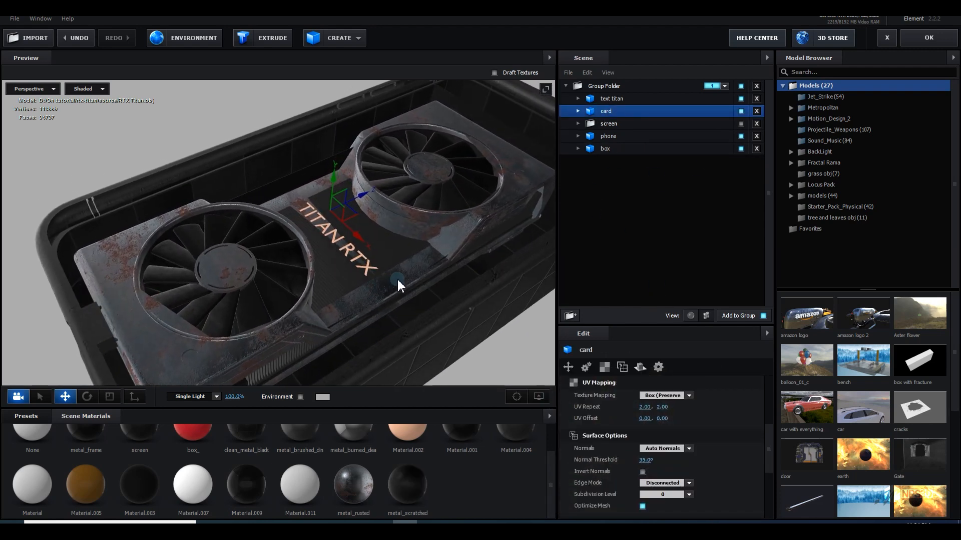
pyautogui.click(26, 416)
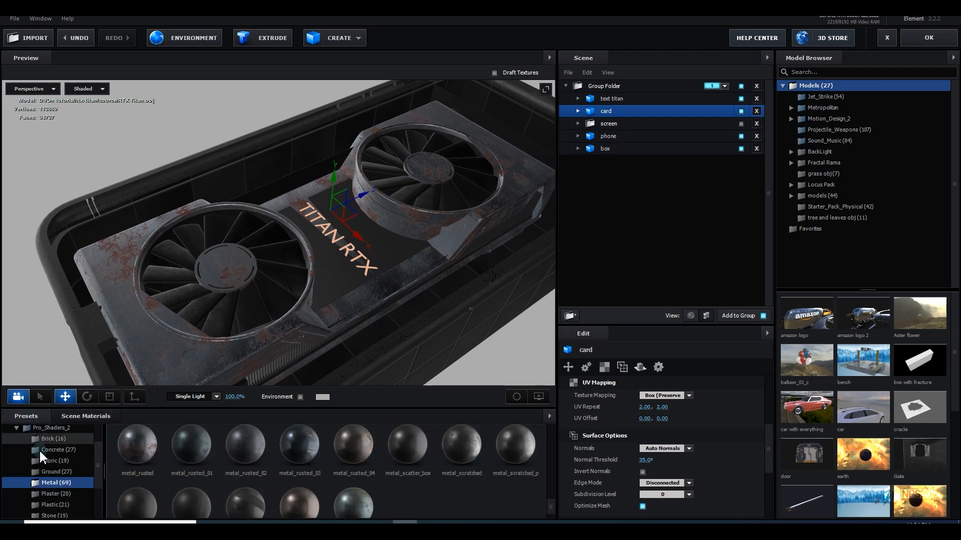
pyautogui.click(16, 432)
pyautogui.click(16, 428)
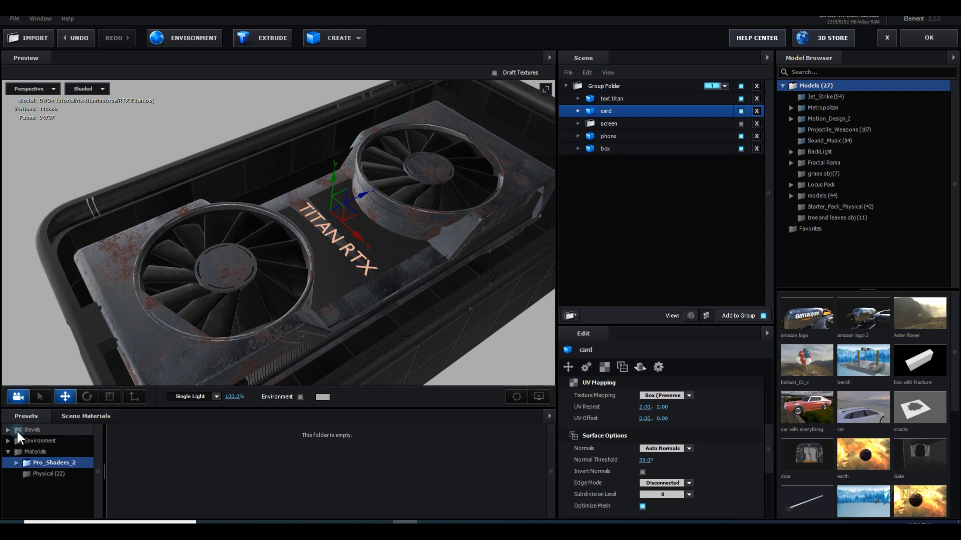
pyautogui.click(48, 474)
pyautogui.moveTo(305, 474); pyautogui.dragTo(367, 267)
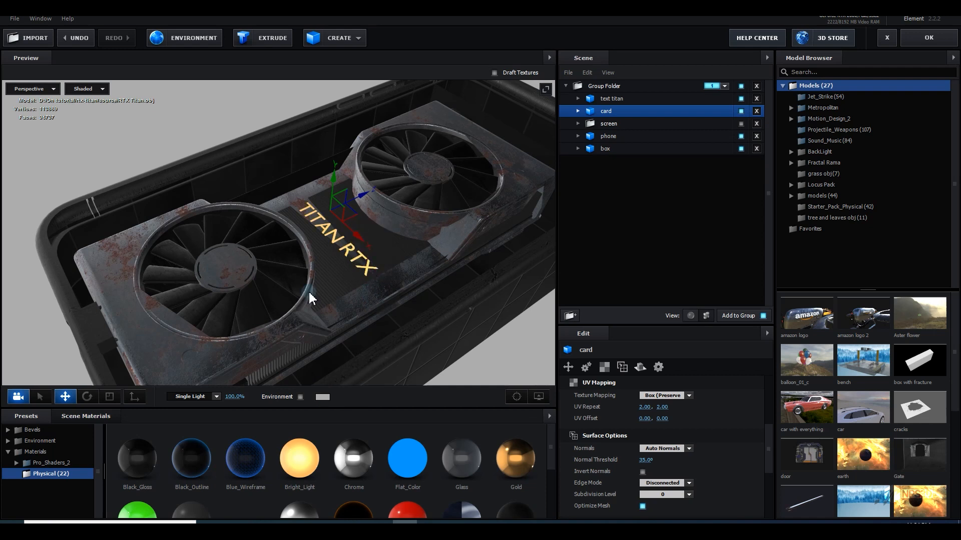
# Step: Clear the lettering's replaced material from the scene by removing unused materials
pyautogui.click(85, 416)
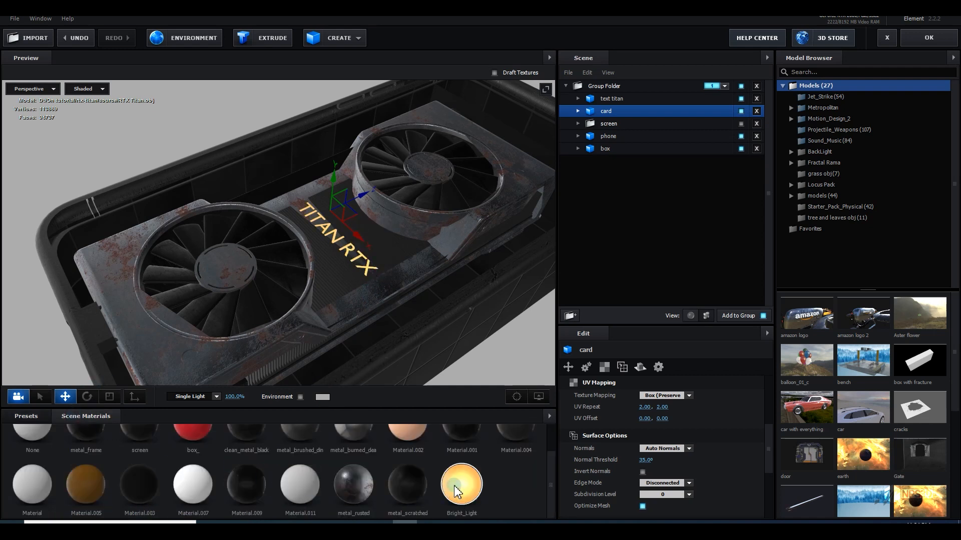
pyautogui.click(549, 416)
pyautogui.click(560, 432)
# Step: Set the illumination color of the Bright_Light material on the TITAN RTX lettering to light green
pyautogui.click(411, 496)
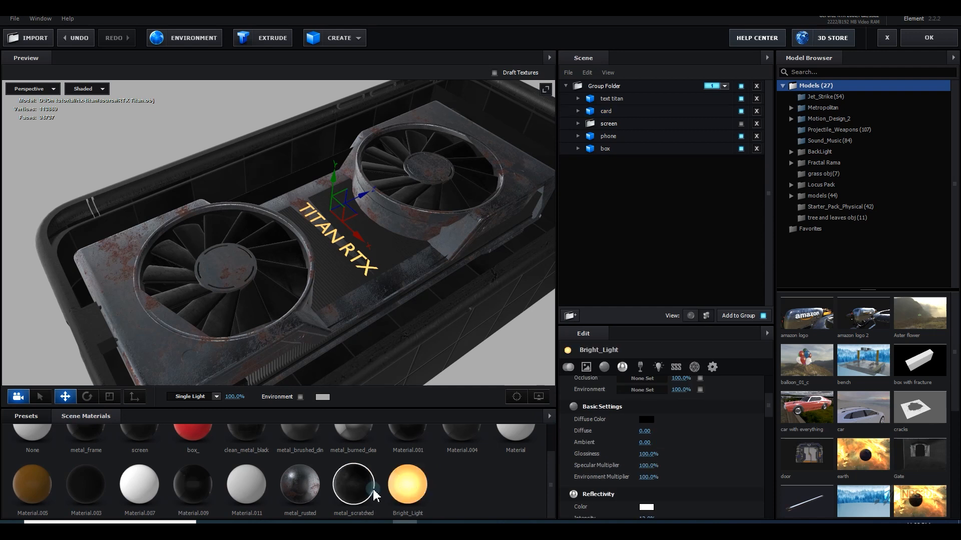
pyautogui.scroll(-10, 664, 478)
pyautogui.scroll(-10, 625, 463)
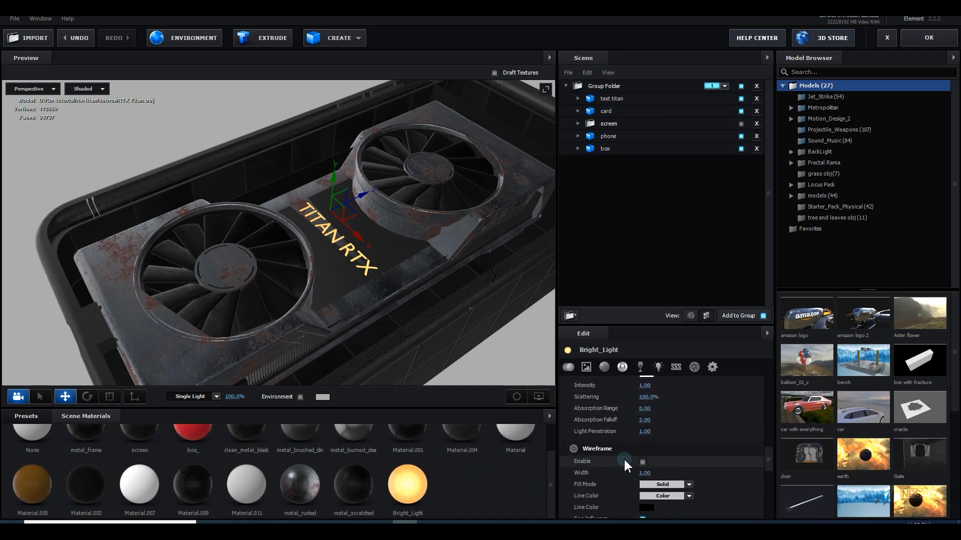
pyautogui.scroll(10, 650, 473)
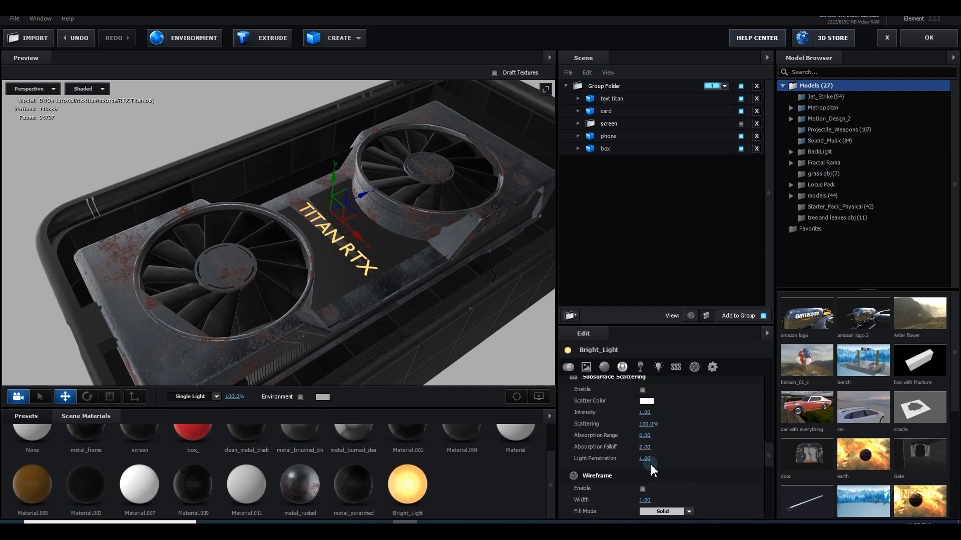
pyautogui.click(651, 436)
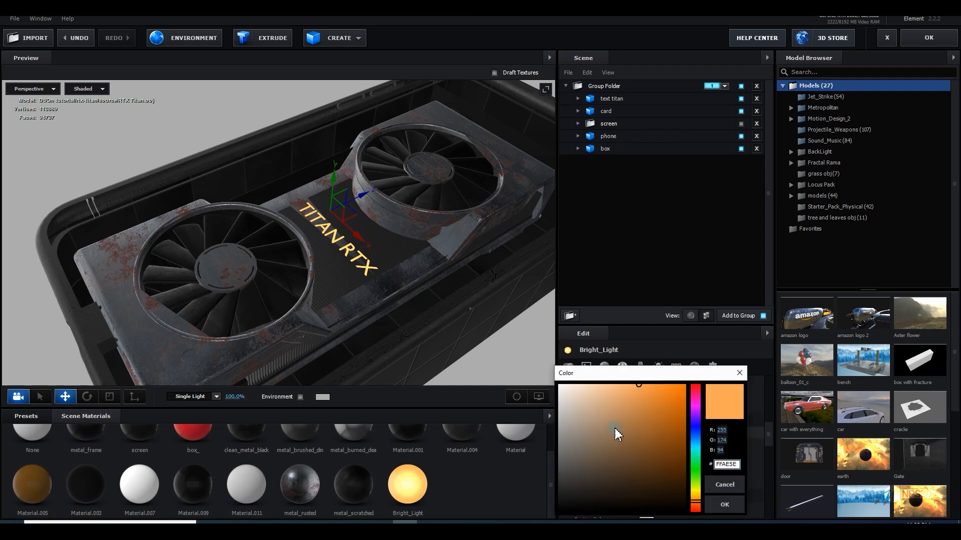
pyautogui.moveTo(695, 506); pyautogui.dragTo(702, 470)
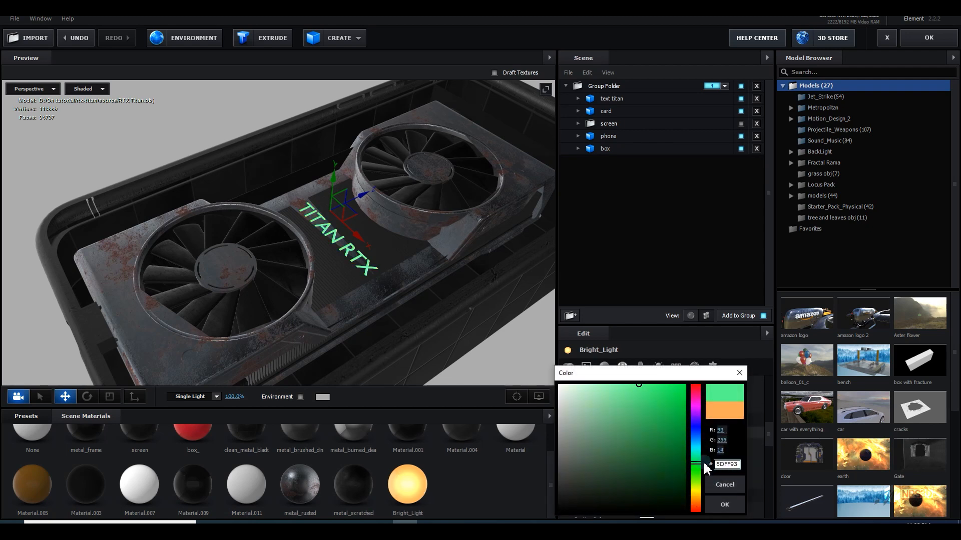
pyautogui.click(721, 505)
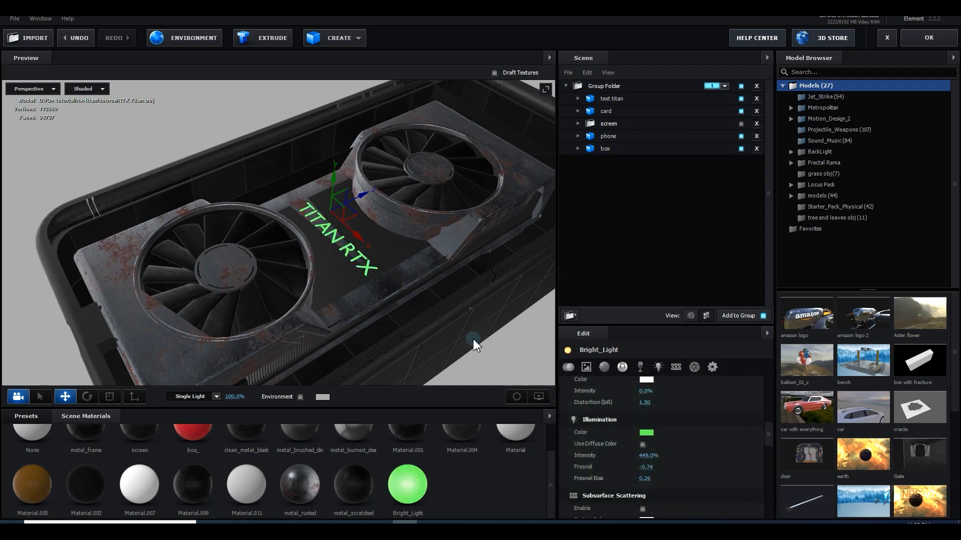
pyautogui.moveTo(473, 338); pyautogui.dragTo(485, 320)
pyautogui.scroll(-3, 690, 459)
pyautogui.scroll(-5, 690, 460)
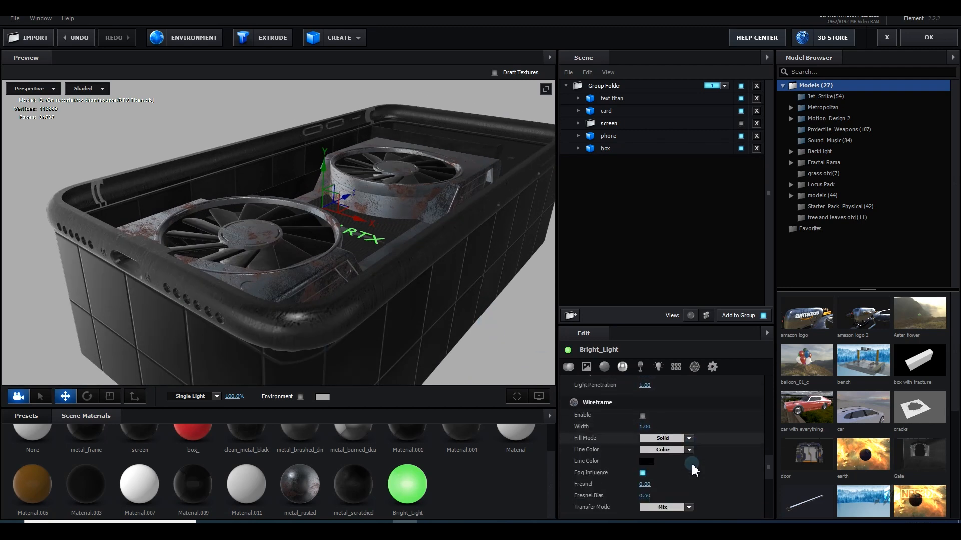
pyautogui.scroll(-2, 693, 461)
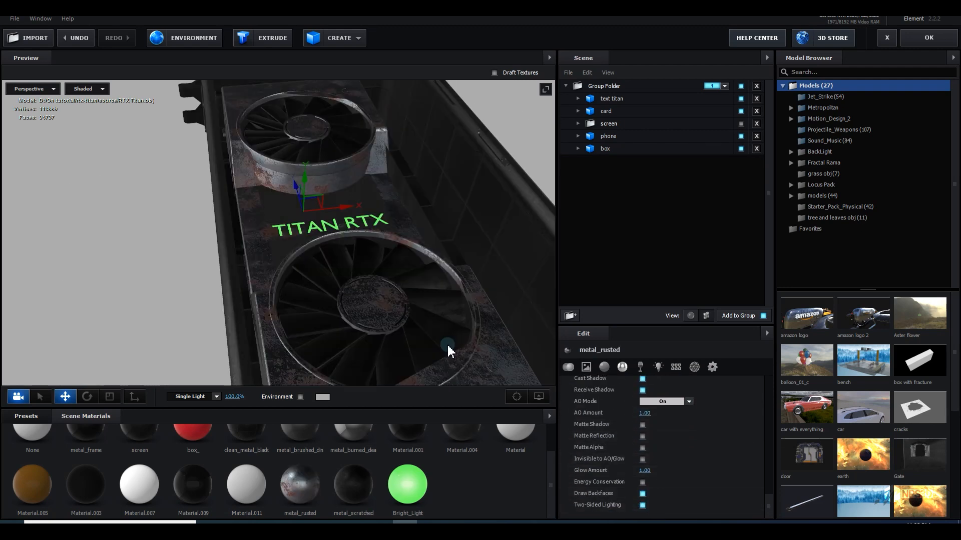
pyautogui.moveTo(446, 344); pyautogui.dragTo(422, 346)
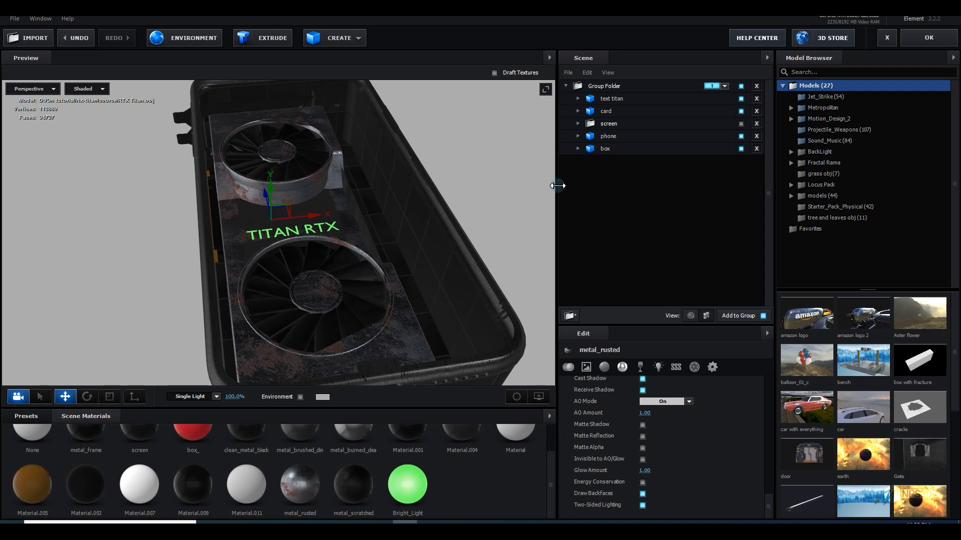
pyautogui.moveTo(480, 220); pyautogui.dragTo(450, 226)
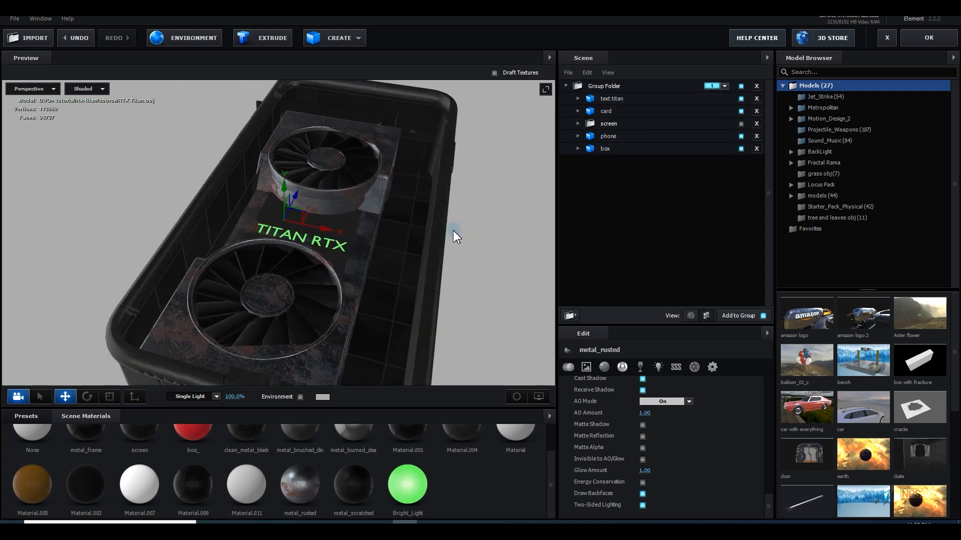
# Step: Browse the Tubes_Pipes models of the Motion_Design_2 pack for parts to fill the box
pyautogui.click(819, 117)
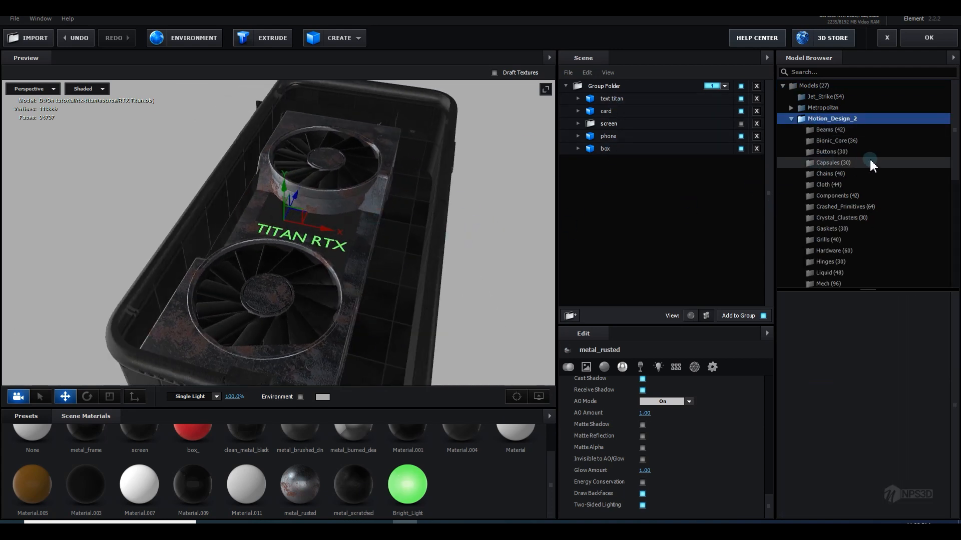
pyautogui.scroll(-3, 824, 221)
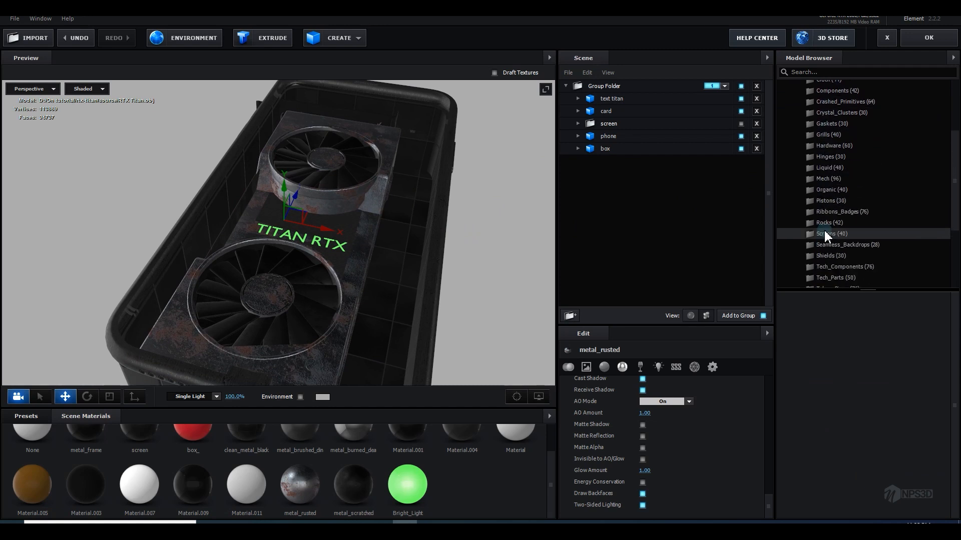
pyautogui.click(840, 267)
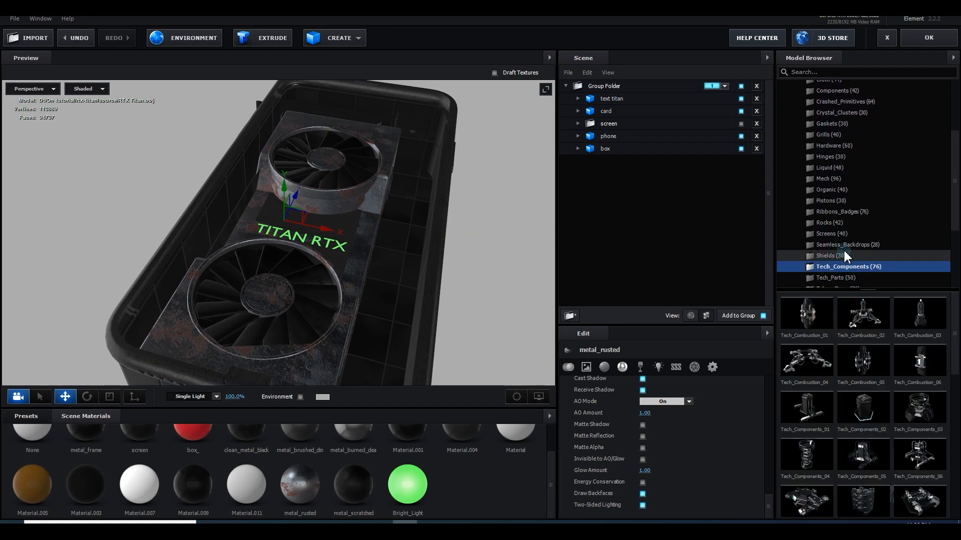
pyautogui.scroll(-3, 845, 250)
pyautogui.click(839, 183)
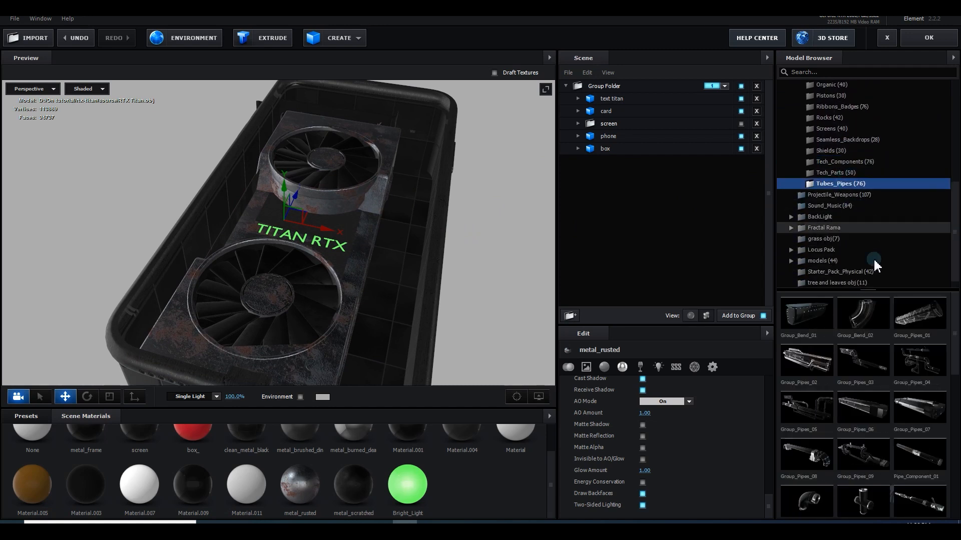
pyautogui.scroll(-2, 860, 418)
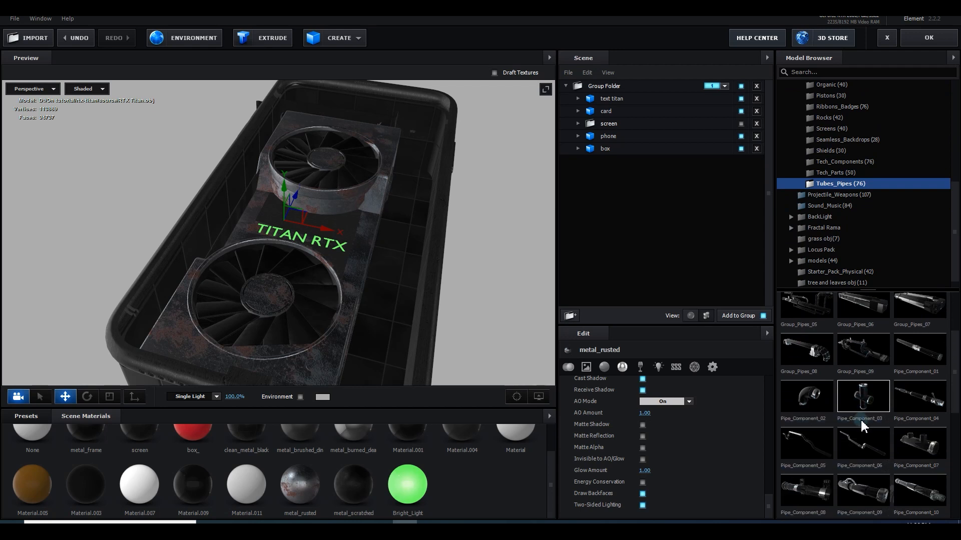
pyautogui.moveTo(533, 256); pyautogui.dragTo(515, 236)
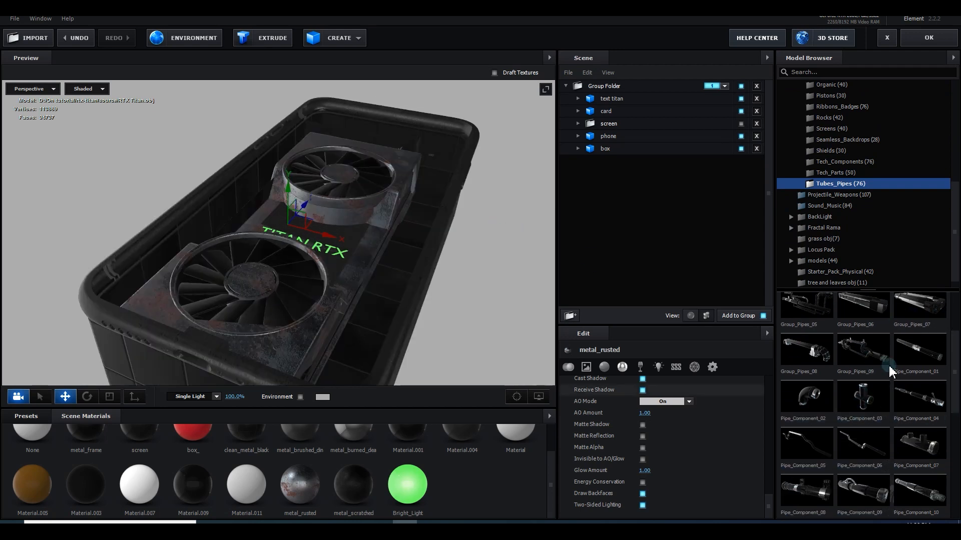
pyautogui.scroll(-6, 898, 358)
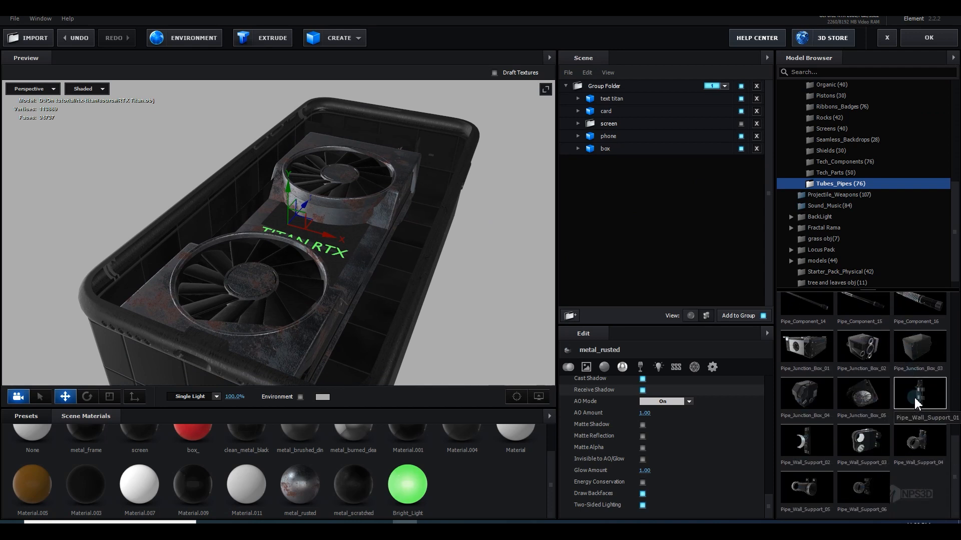
pyautogui.scroll(8, 914, 400)
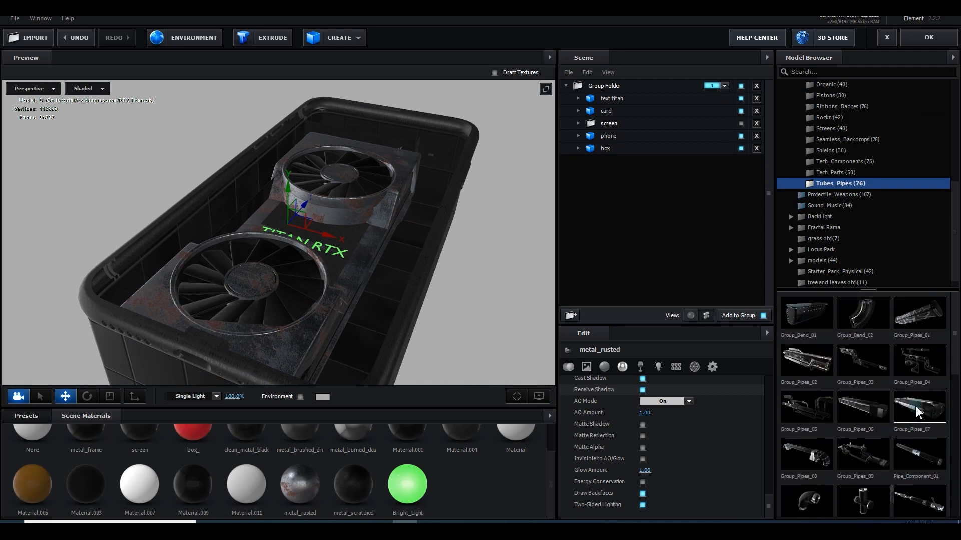
# Step: Add the Group_Pipes_02 model to the scene and normalize its size
pyautogui.click(817, 384)
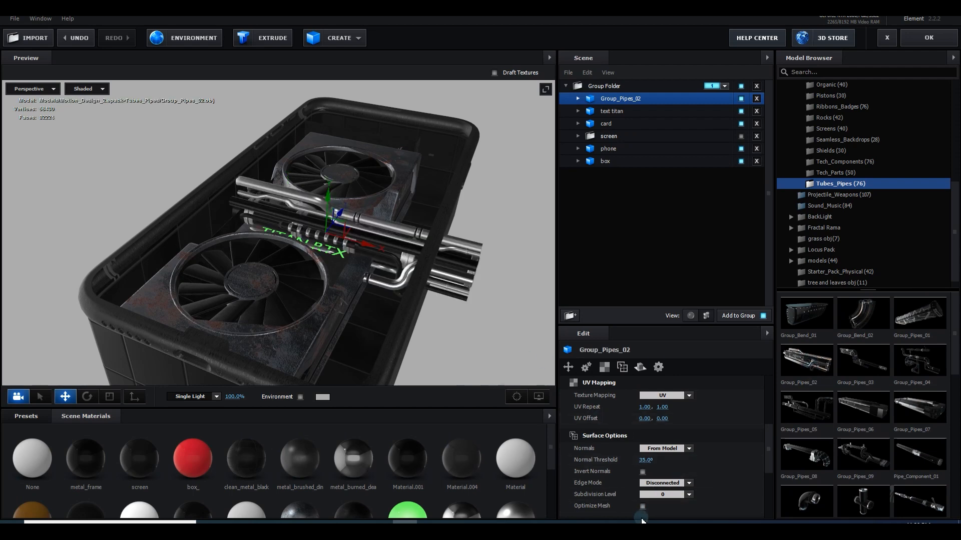
pyautogui.scroll(4, 649, 504)
pyautogui.click(642, 418)
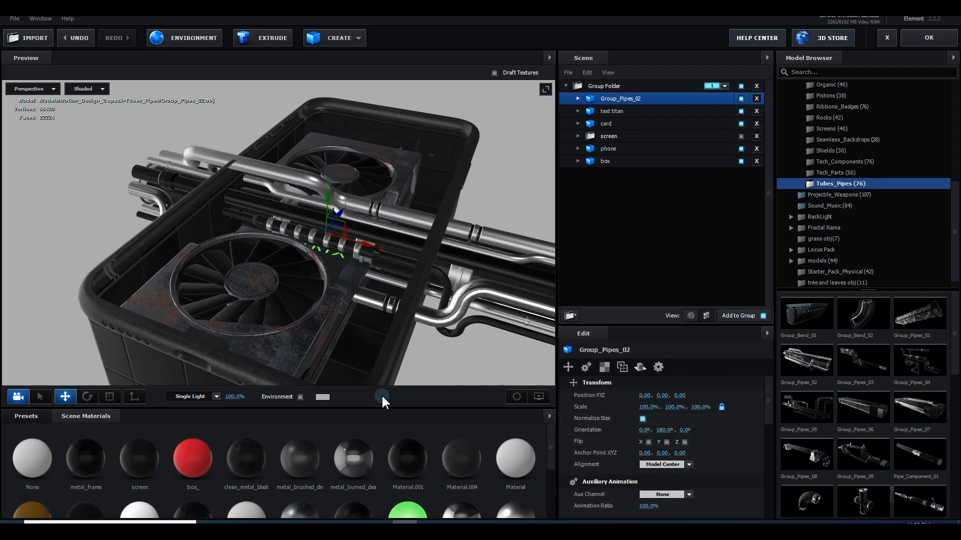
# Step: Rotate Group_Pipes_02 to a Y orientation of 90°, scale it to 52.7%, and place it along the card's long side at 0.23, 0.00, 0.46
pyautogui.press('e')
pyautogui.moveTo(300, 271); pyautogui.dragTo(254, 271)
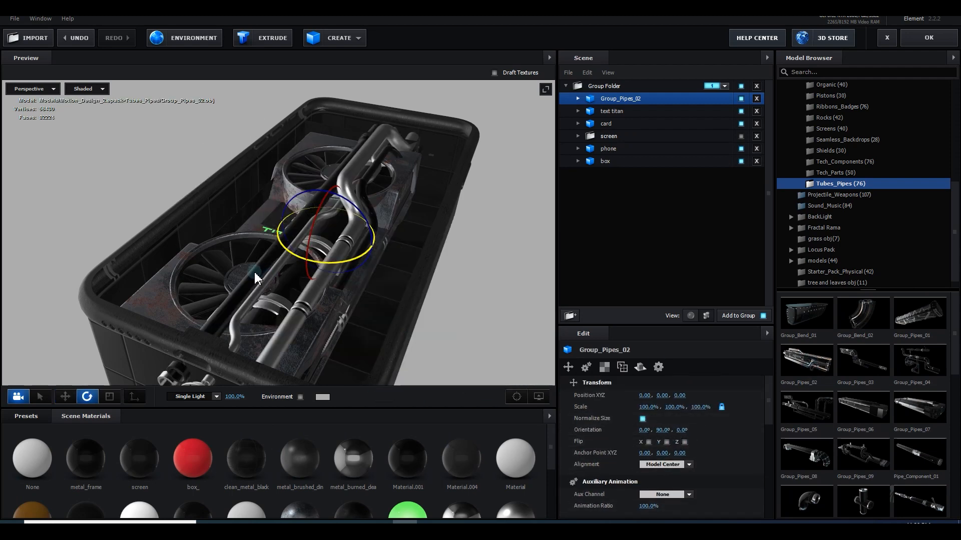
pyautogui.press('w')
pyautogui.moveTo(369, 246); pyautogui.dragTo(270, 303)
pyautogui.press('r')
pyautogui.press('w')
pyautogui.moveTo(330, 317); pyautogui.dragTo(368, 324)
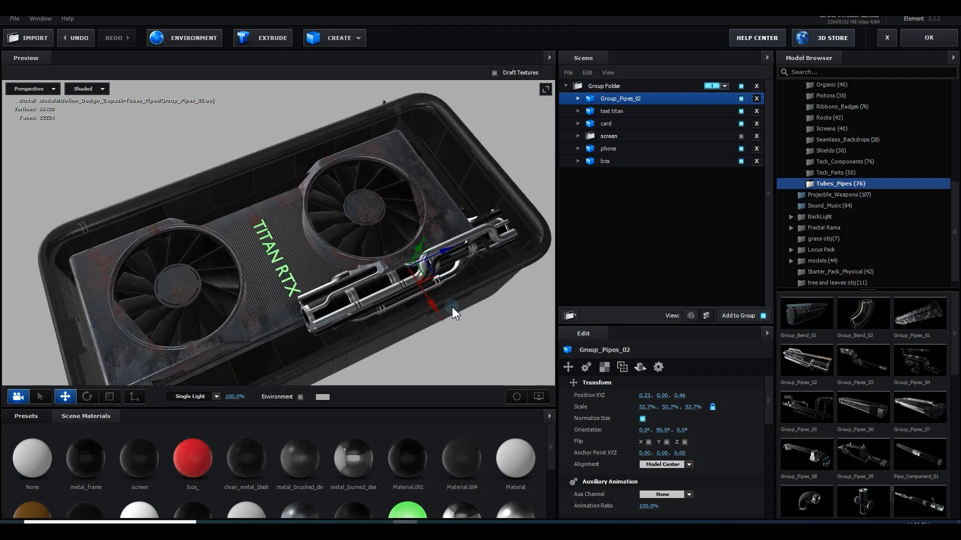
# Step: Duplicate Group_Pipes_02 and move the copy lengthwise along the card to continue the pipe run
pyautogui.hotkey('ctrl', 'd')
pyautogui.moveTo(441, 255); pyautogui.dragTo(375, 311)
# Step: Add the Group_Pipes_01 model, normalize its size and optimize its mesh
pyautogui.scroll(2, 439, 315)
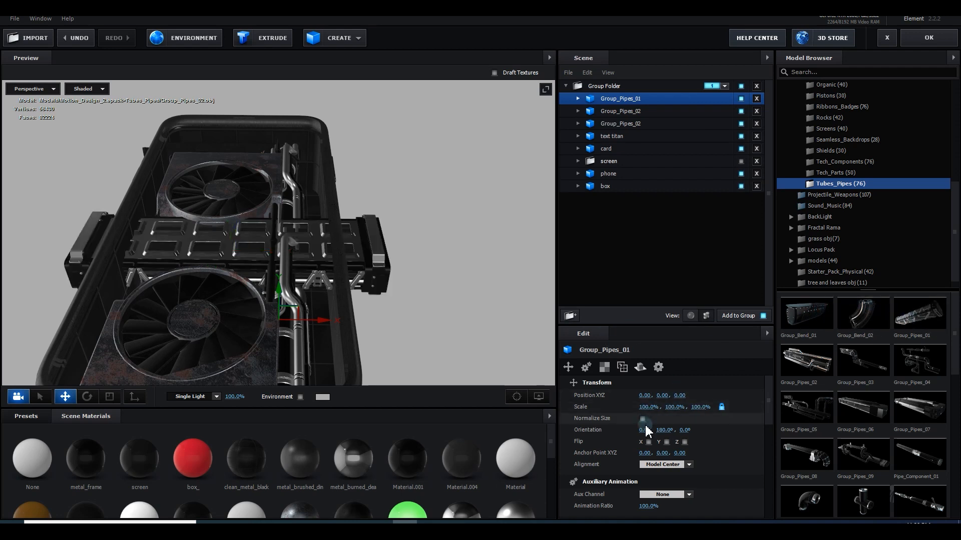
pyautogui.scroll(-2, 656, 449)
pyautogui.scroll(-5, 655, 449)
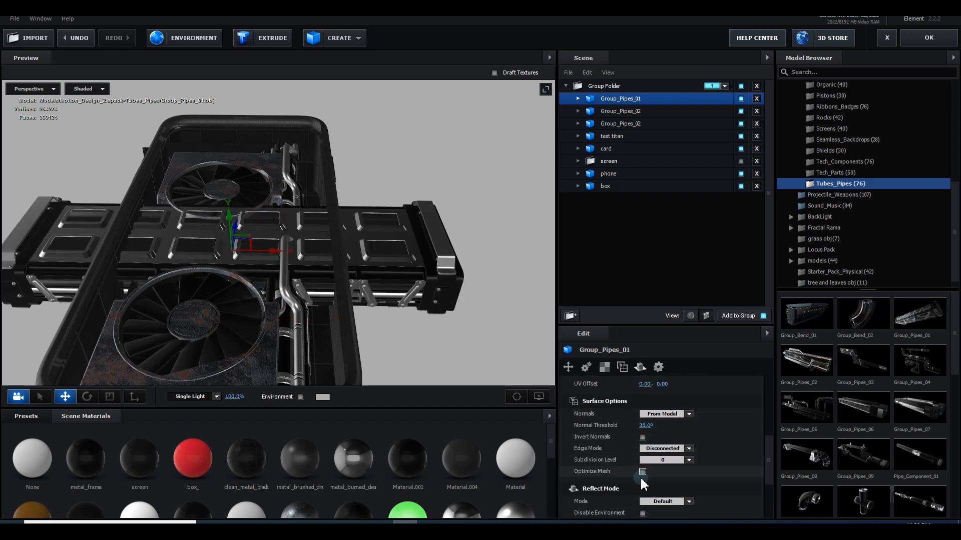
# Step: Rotate Group_Pipes_01 to run lengthwise, scale it down and fit it between the pipes and the box's inner side wall
pyautogui.press('e')
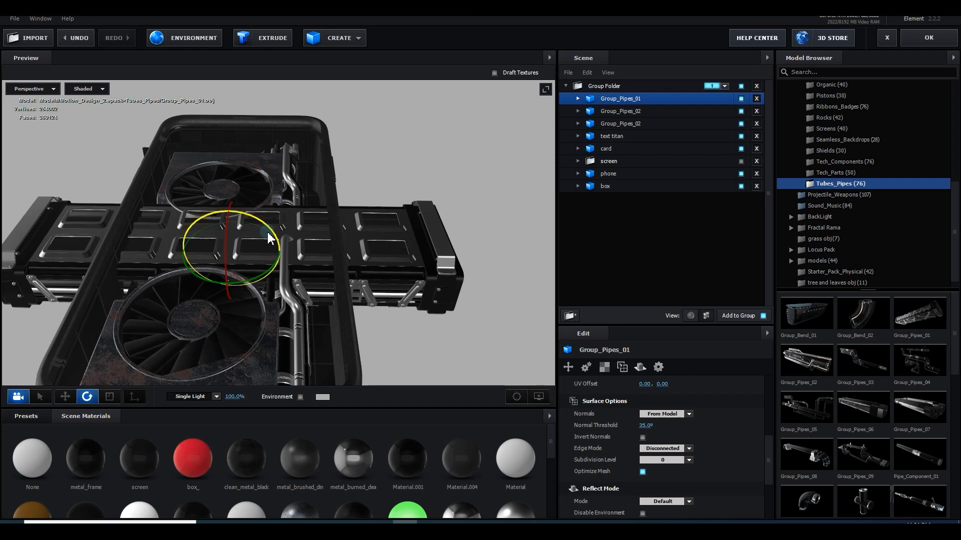
pyautogui.moveTo(269, 236); pyautogui.dragTo(234, 313)
pyautogui.press('w')
pyautogui.moveTo(268, 253); pyautogui.dragTo(396, 165)
pyautogui.hotkey('ctrl', 'z')
pyautogui.moveTo(318, 258); pyautogui.dragTo(318, 232)
pyautogui.moveTo(360, 281)
pyautogui.mouseDown()
pyautogui.moveTo(400, 300)
pyautogui.moveTo(351, 278)
pyautogui.mouseUp()
pyautogui.press('r')
pyautogui.press('w')
pyautogui.moveTo(360, 280); pyautogui.dragTo(295, 250)
# Step: Add the Group_Bend_01 model, scale it to 18.2% and rotate it to a Y orientation of 270°
pyautogui.click(818, 321)
pyautogui.press('r')
pyautogui.press('e')
pyautogui.moveTo(215, 246); pyautogui.dragTo(270, 225)
pyautogui.press('w')
# Step: Duplicate Group_Bend_01 and position one of the pieces at the box's far inner end at 0.00, 0.10, 0.90
pyautogui.hotkey('ctrl', 'd')
pyautogui.click(261, 210)
pyautogui.moveTo(263, 179); pyautogui.dragTo(265, 182)
pyautogui.scroll(-3, 300, 250)
pyautogui.moveTo(280, 235); pyautogui.dragTo(394, 292)
pyautogui.scroll(3, 394, 297)
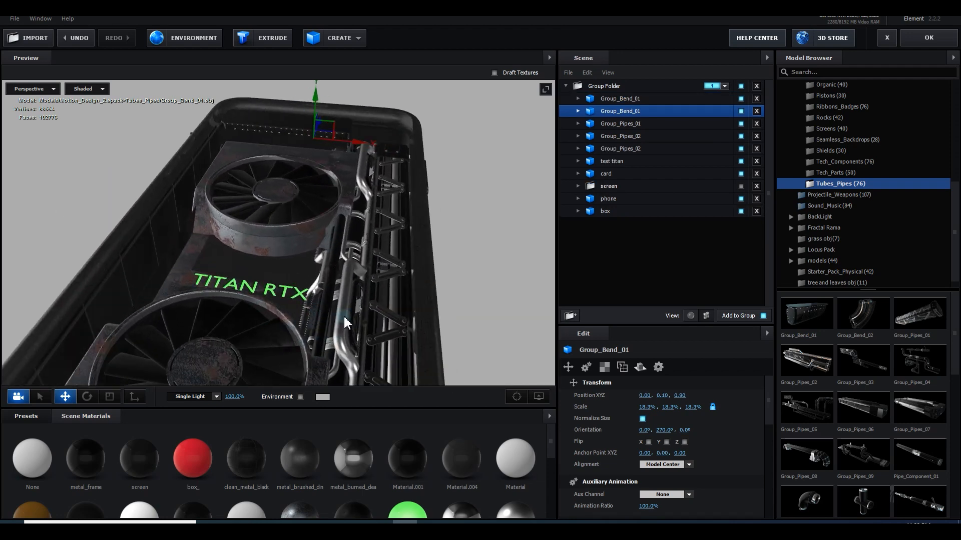
# Step: Apply the dark brushed metal scene material to the shiny pipes beside the card
pyautogui.moveTo(345, 323); pyautogui.dragTo(363, 334)
pyautogui.moveTo(308, 473); pyautogui.dragTo(400, 306)
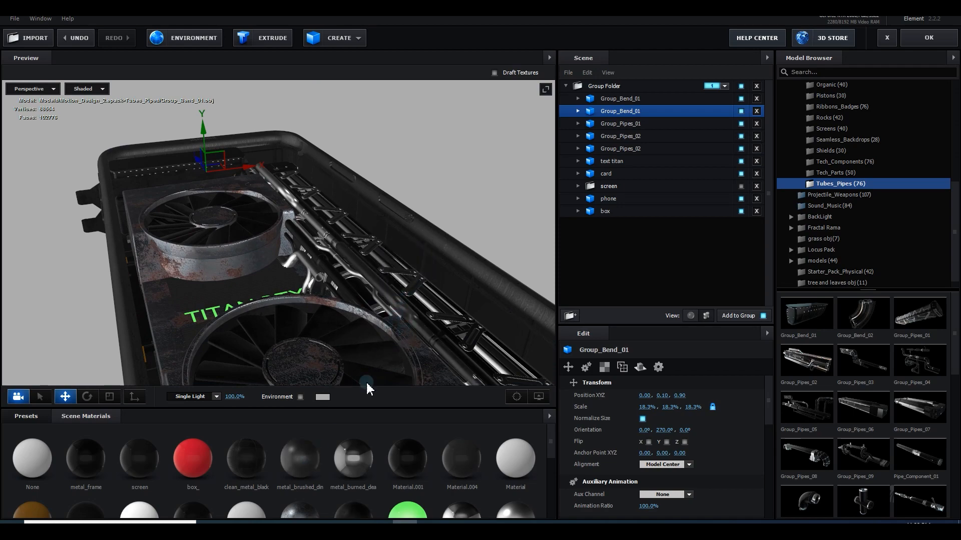
pyautogui.moveTo(307, 463); pyautogui.dragTo(480, 315)
pyautogui.scroll(3, 371, 321)
pyautogui.scroll(-2, 142, 447)
pyautogui.scroll(-1, 250, 455)
# Step: Assign the Aux Transform of both card fans, card_2 and card_4, to Channel 2
pyautogui.moveTo(250, 306); pyautogui.dragTo(314, 299)
pyautogui.scroll(-3, 292, 245)
pyautogui.scroll(3, 375, 295)
pyautogui.click(265, 293)
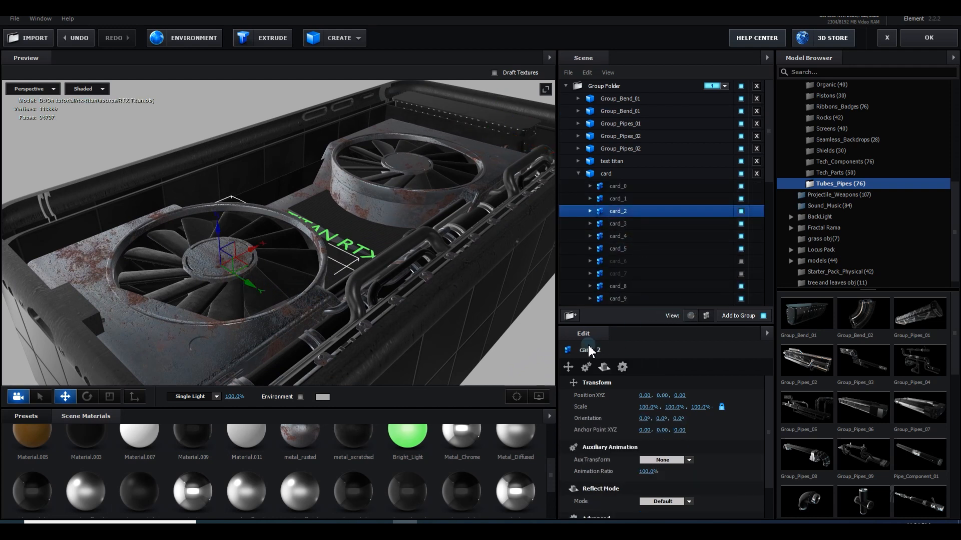
pyautogui.click(586, 367)
pyautogui.click(686, 396)
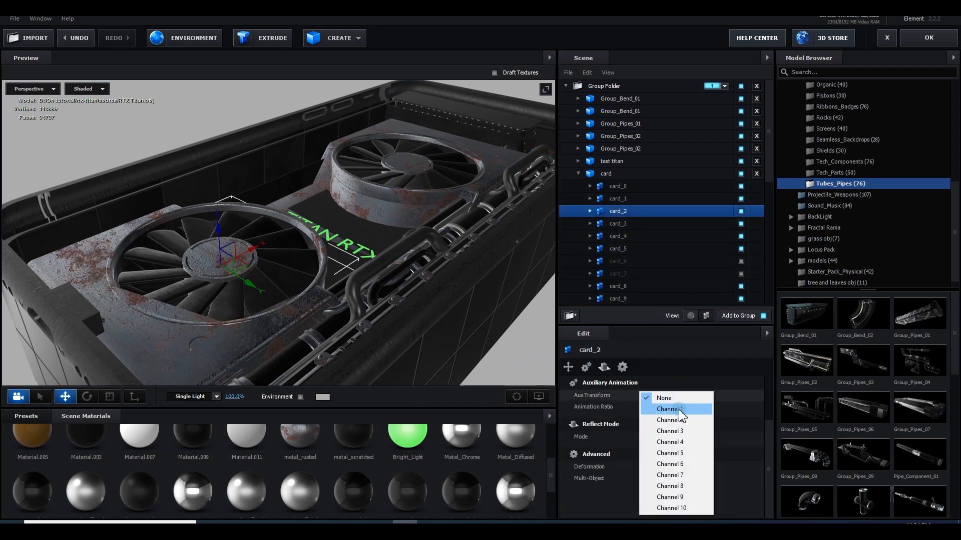
pyautogui.click(680, 420)
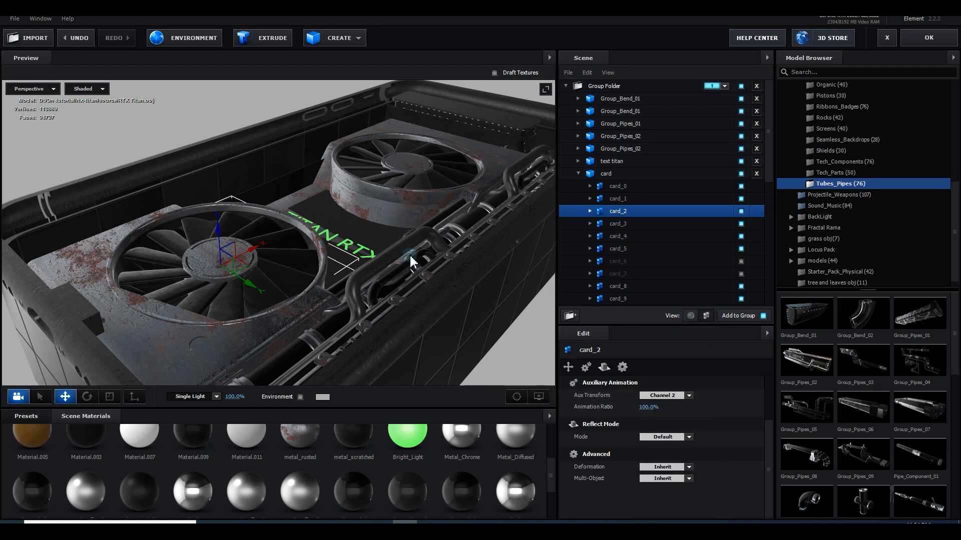
pyautogui.click(433, 191)
pyautogui.click(668, 396)
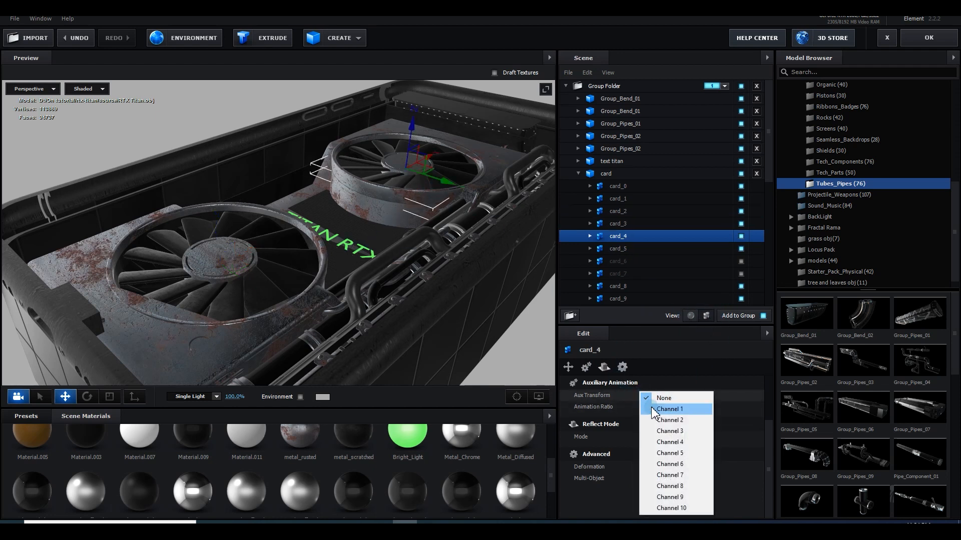
pyautogui.click(658, 421)
pyautogui.click(578, 174)
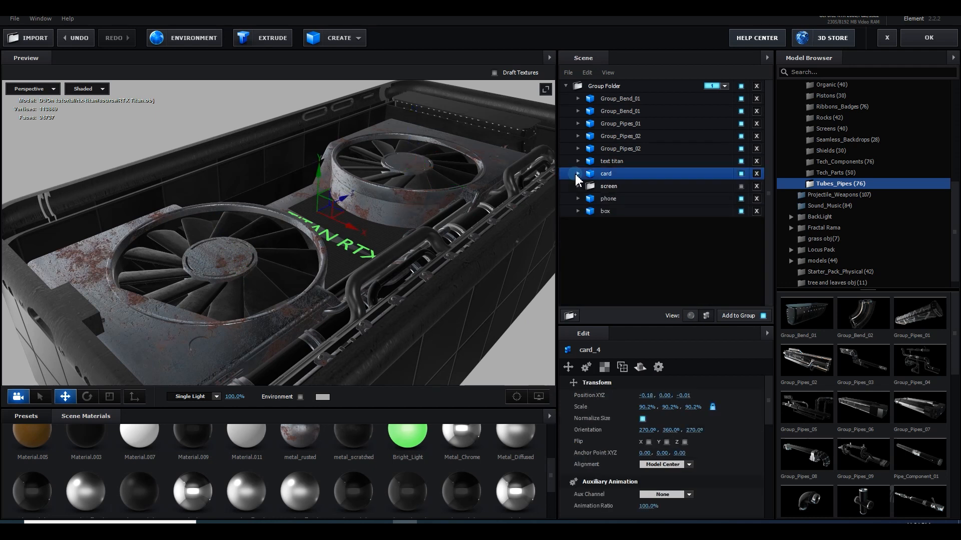
# Step: Select the screen group in the scene hierarchy
pyautogui.click(610, 186)
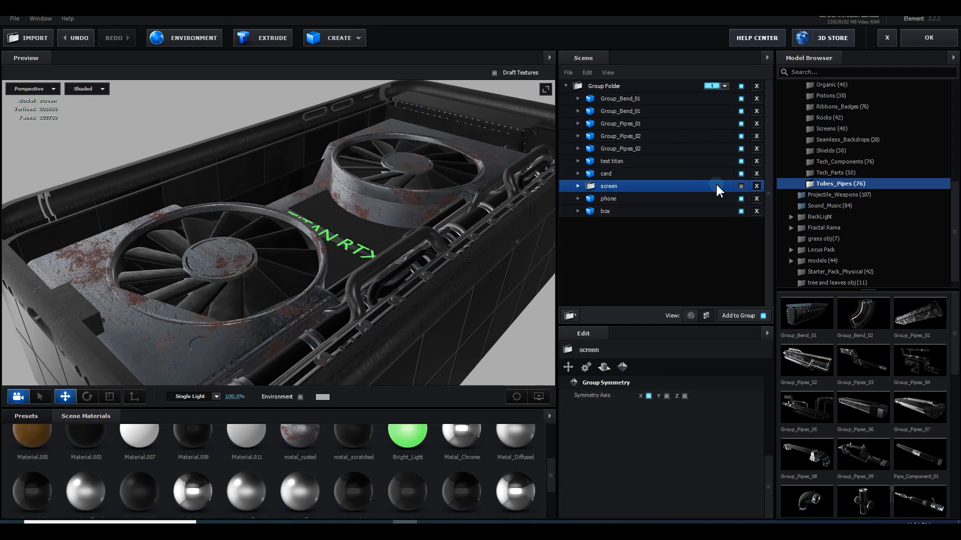
# Step: Show the screen group and assign its nested screen folder to auxiliary animation Channel 1
pyautogui.click(742, 186)
pyautogui.click(577, 188)
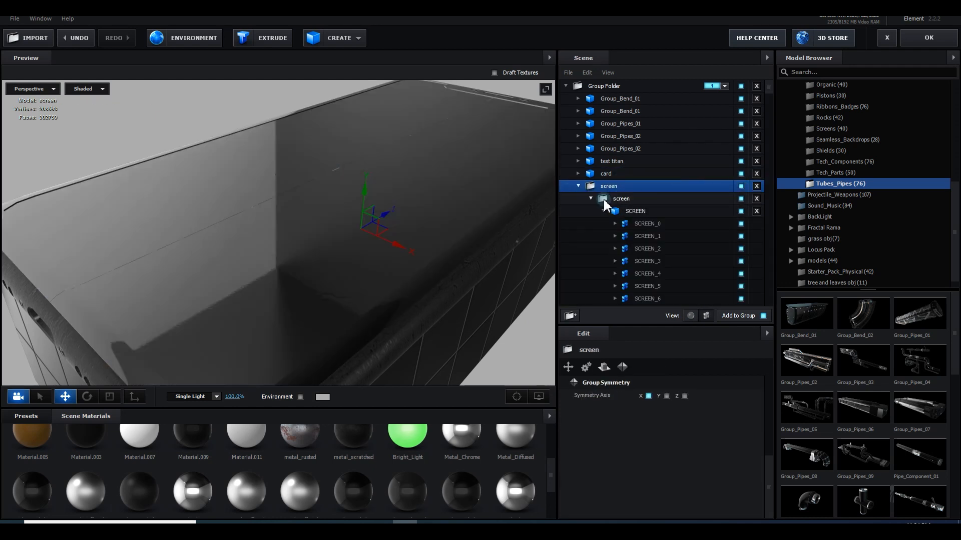
pyautogui.click(614, 210)
pyautogui.scroll(2, 616, 383)
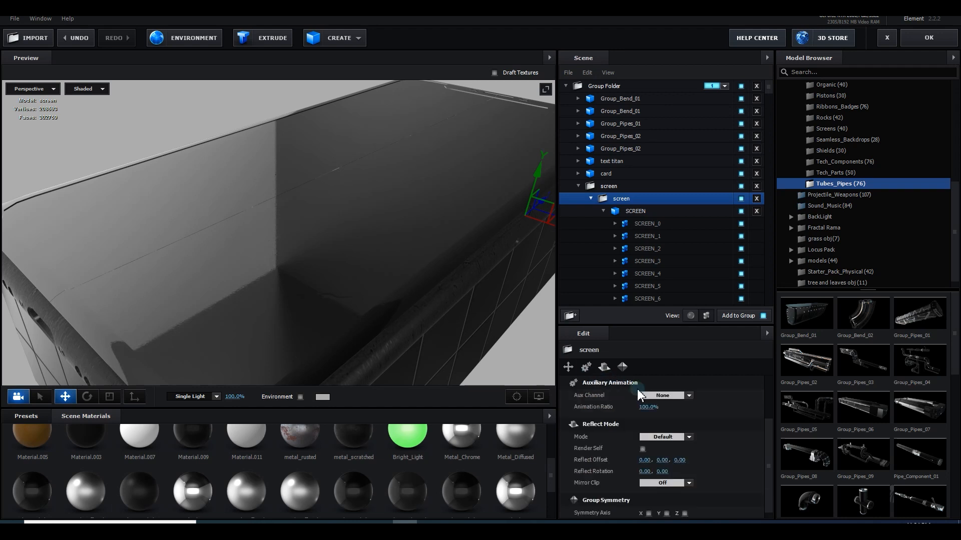
pyautogui.click(665, 396)
pyautogui.click(669, 410)
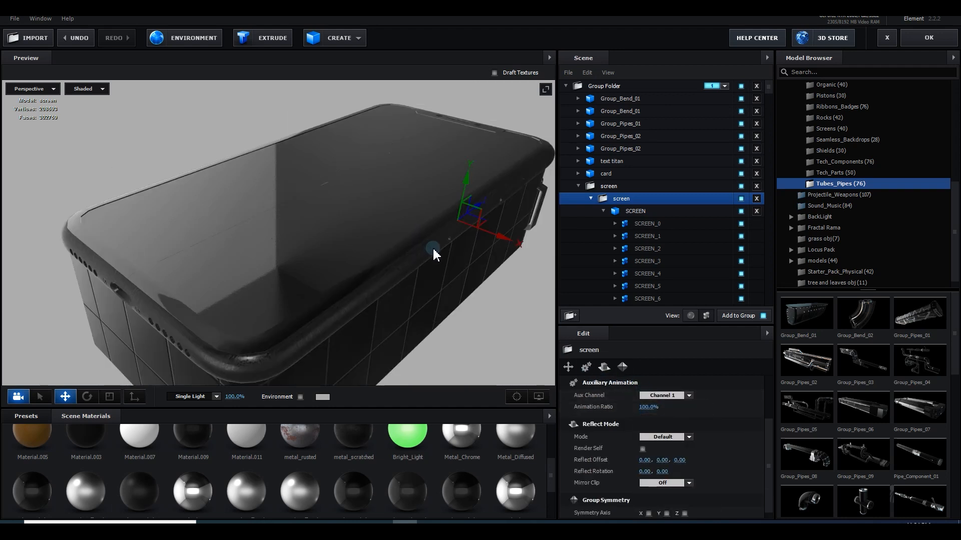
# Step: Try rotating the nested screen folder, and undo the rotation
pyautogui.press('e')
pyautogui.moveTo(547, 260); pyautogui.dragTo(510, 211)
pyautogui.hotkey('ctrl', 'z')
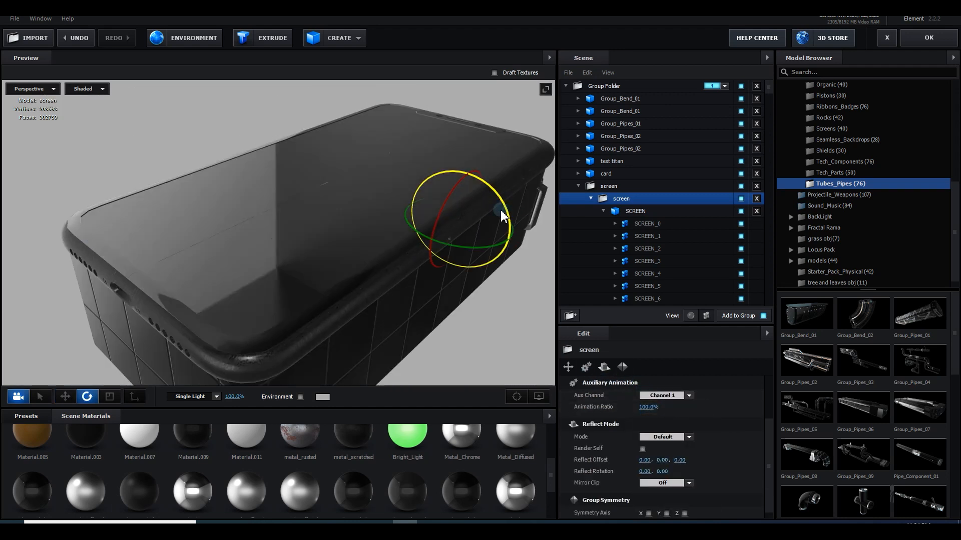
# Step: Collapse the screen group and hide it to expose the graphics card inside the phone box
pyautogui.click(578, 187)
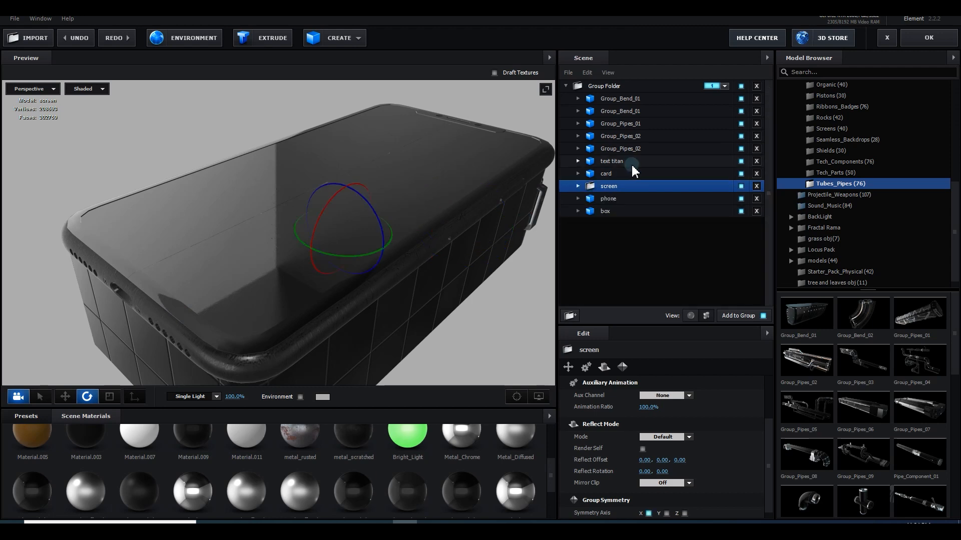
pyautogui.click(739, 187)
pyautogui.moveTo(446, 190); pyautogui.dragTo(415, 234)
pyautogui.scroll(4, 425, 276)
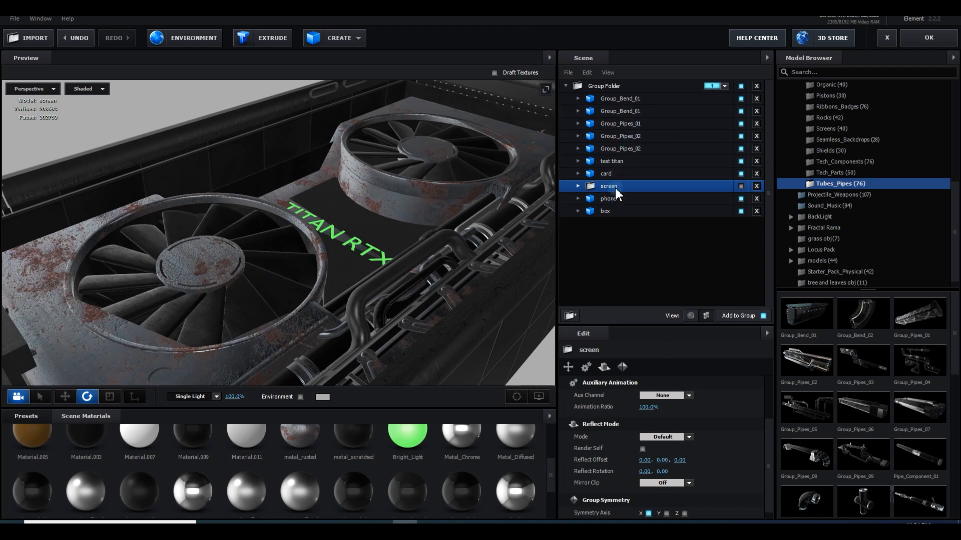
pyautogui.scroll(-3, 395, 278)
pyautogui.moveTo(395, 278); pyautogui.dragTo(401, 294)
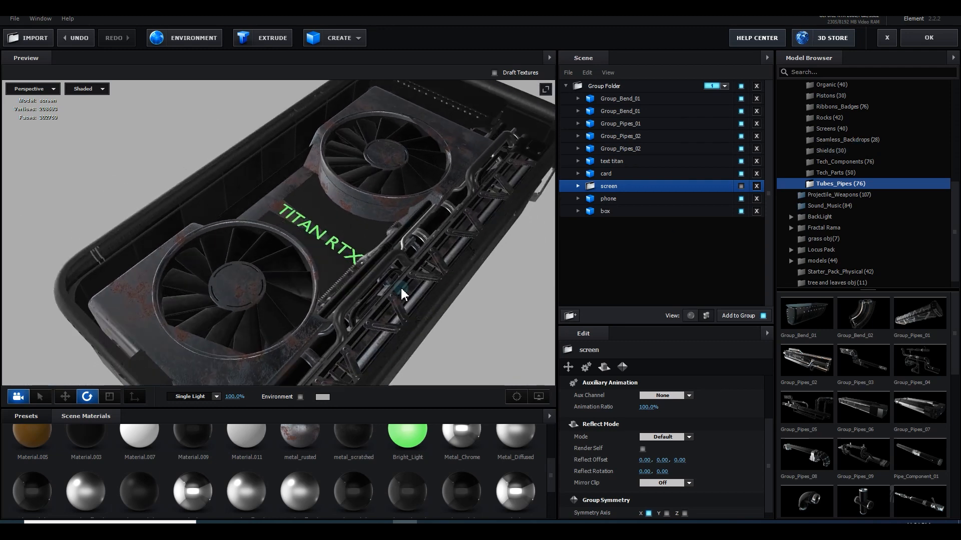
# Step: Look through the Tech_Components models, and add Component_05 from the Motion_Design_2 Components folder to the scene
pyautogui.click(845, 161)
pyautogui.scroll(-5, 856, 401)
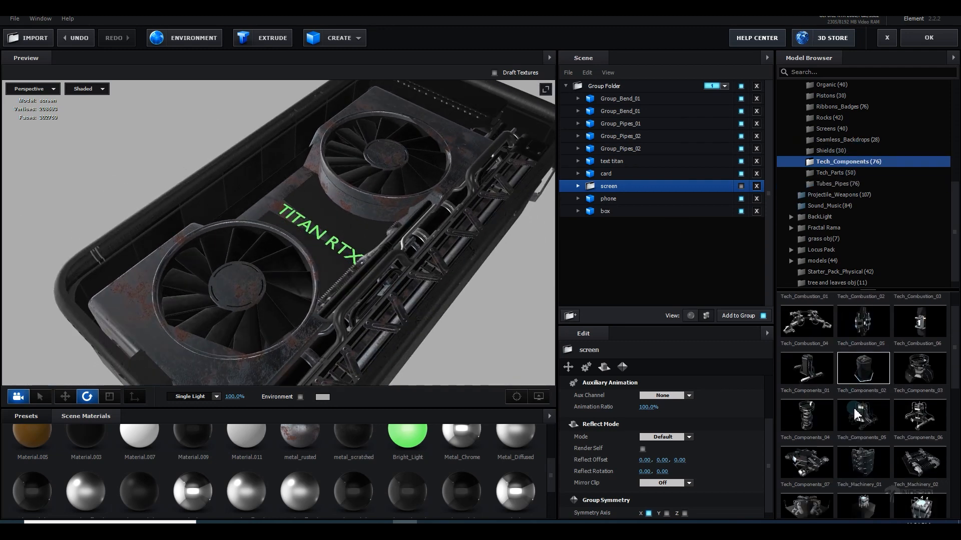
pyautogui.scroll(-1, 855, 416)
pyautogui.scroll(-1, 871, 401)
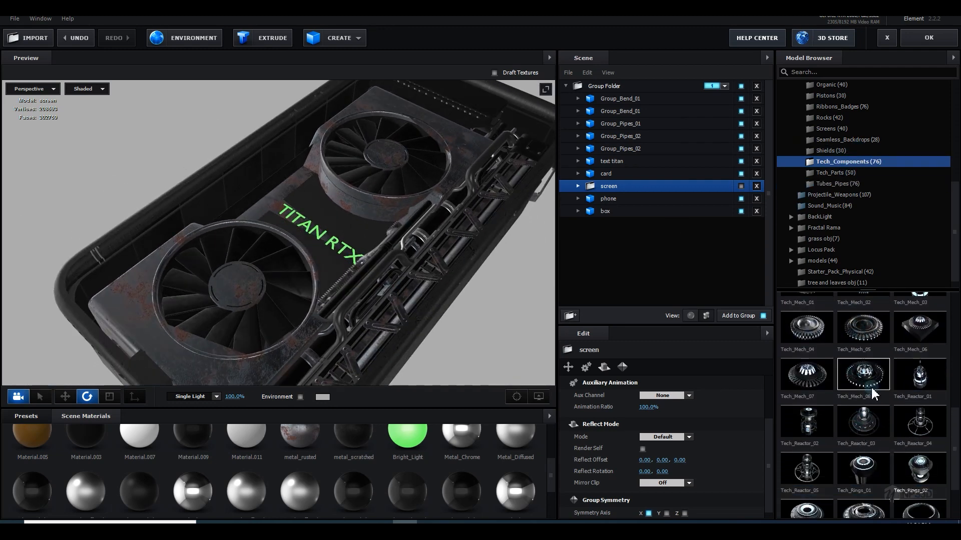
pyautogui.scroll(-2, 886, 450)
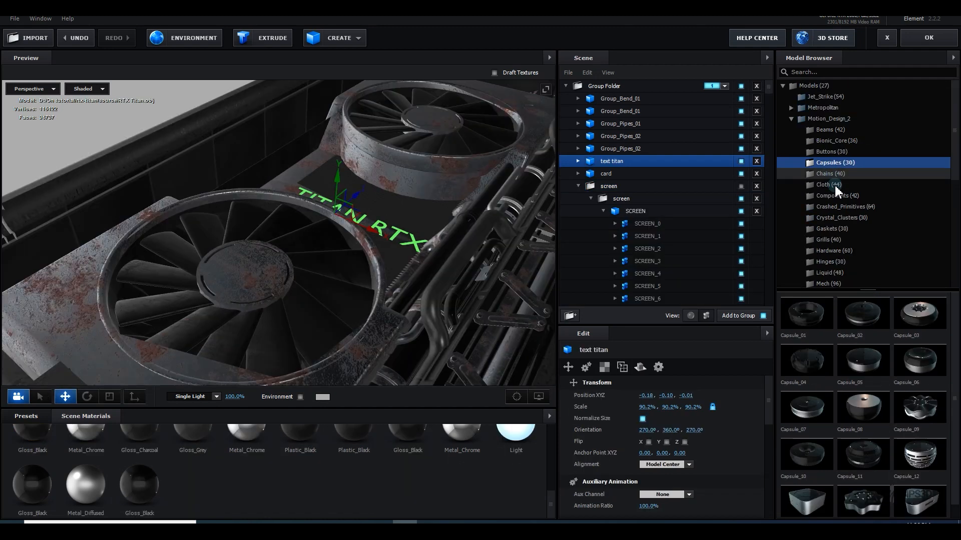
pyautogui.click(837, 196)
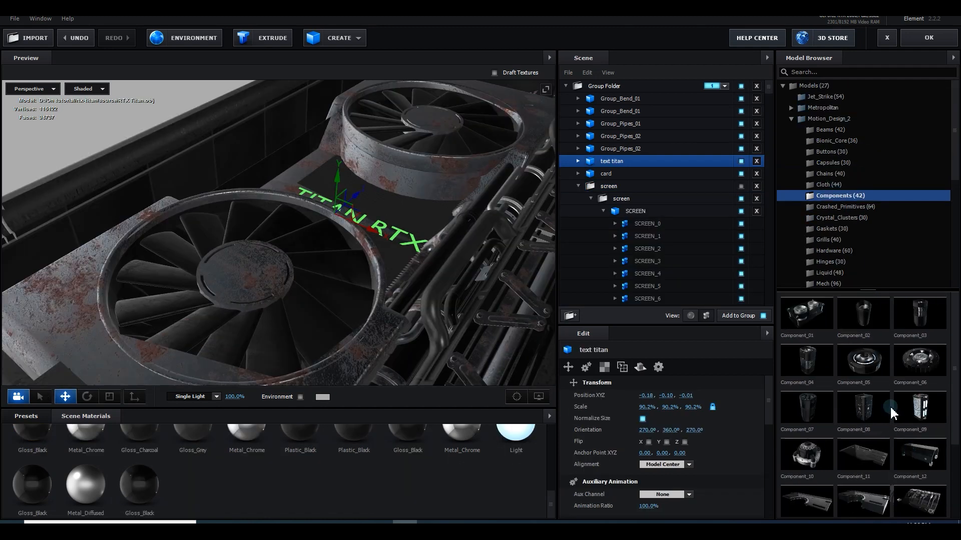
pyautogui.click(870, 367)
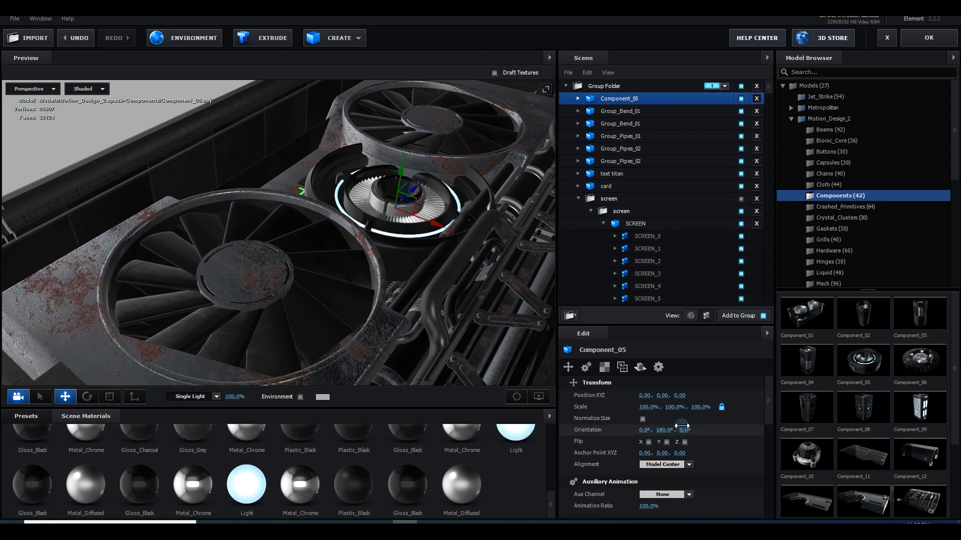
# Step: Position Component_05 over the front fan in the top view at about X -0.09, Z -0.51, with Normalize Size off
pyautogui.click(643, 419)
pyautogui.scroll(-5, 656, 430)
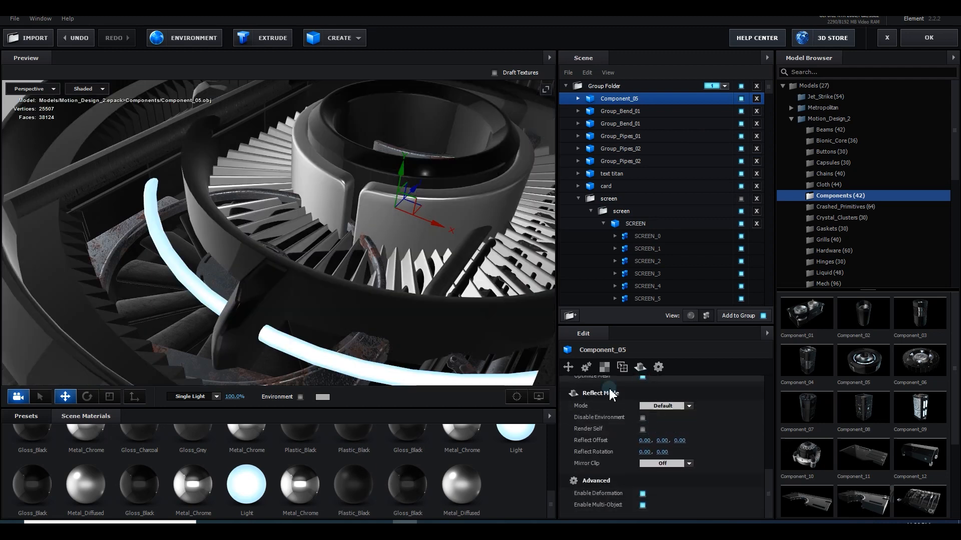
pyautogui.click(31, 89)
pyautogui.click(29, 101)
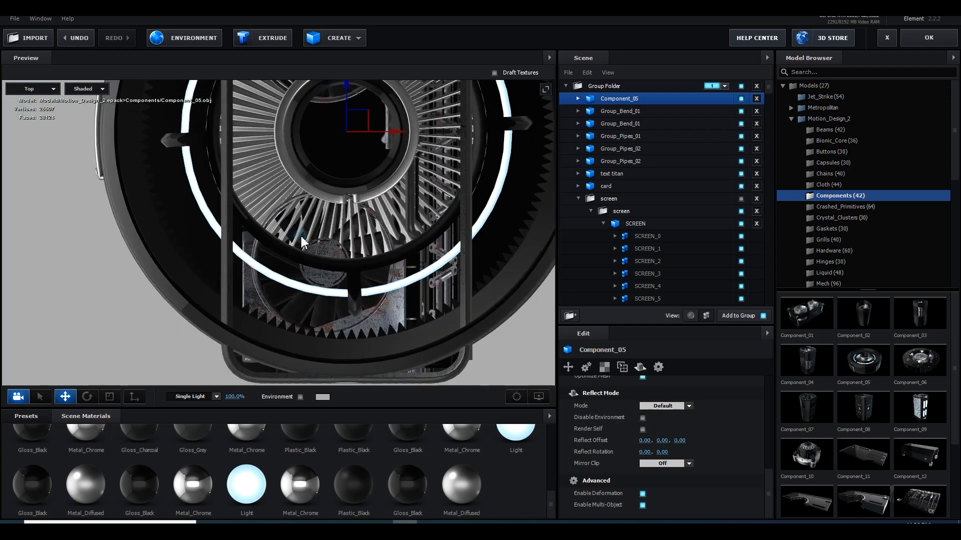
pyautogui.moveTo(313, 163); pyautogui.dragTo(313, 191)
pyautogui.press('r')
pyautogui.scroll(6, 676, 435)
pyautogui.click(643, 418)
pyautogui.press('w')
pyautogui.moveTo(352, 203); pyautogui.dragTo(395, 235)
pyautogui.moveTo(379, 270); pyautogui.dragTo(383, 273)
# Step: Raise Component_05 to about Y 0.04 within the front fan, working in the perspective view
pyautogui.click(43, 91)
pyautogui.click(30, 102)
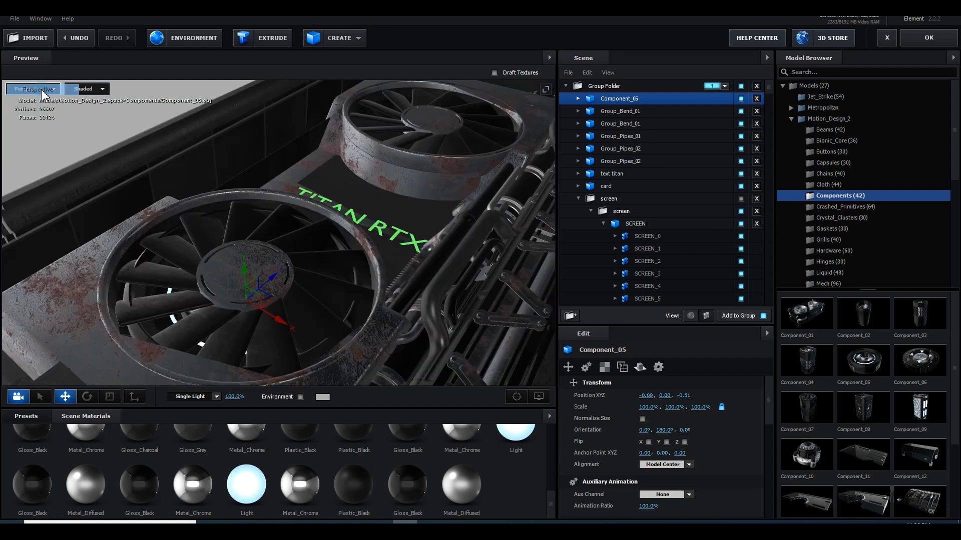
pyautogui.moveTo(244, 268); pyautogui.dragTo(244, 256)
pyautogui.scroll(4, 230, 329)
pyautogui.moveTo(386, 281); pyautogui.dragTo(373, 262)
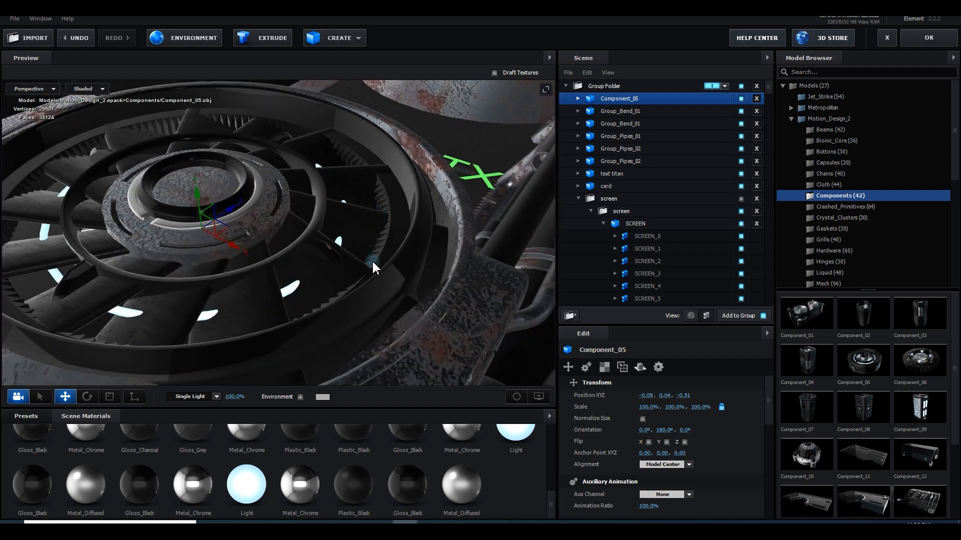
# Step: Hide the Component_05_Base_01 mesh of Component_05
pyautogui.click(392, 285)
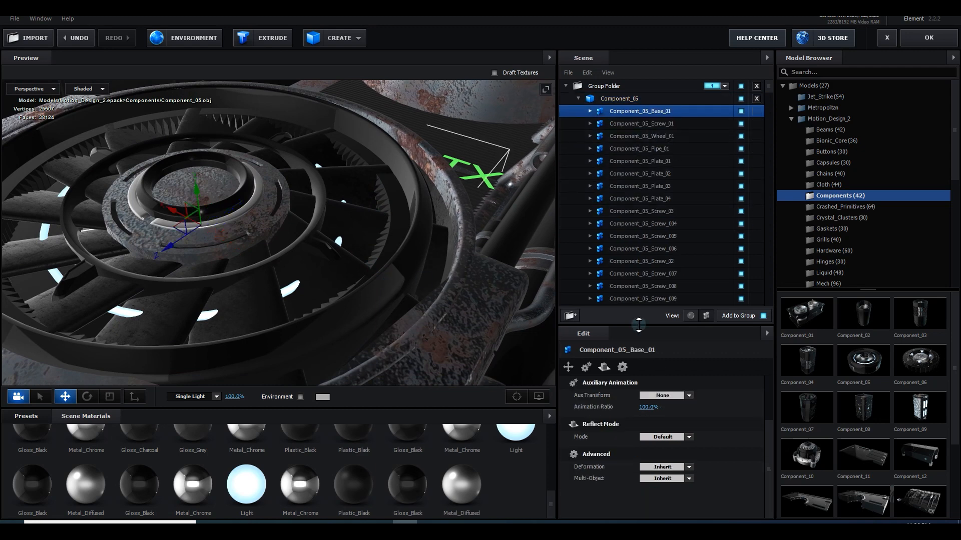
pyautogui.click(742, 112)
pyautogui.moveTo(395, 271); pyautogui.dragTo(411, 289)
pyautogui.scroll(-6, 369, 328)
pyautogui.scroll(4, 393, 320)
pyautogui.scroll(2, 402, 316)
# Step: Apply the light-blue Light material to the toothed ring beneath the front fan blades
pyautogui.moveTo(239, 492); pyautogui.dragTo(354, 139)
pyautogui.scroll(-2, 355, 225)
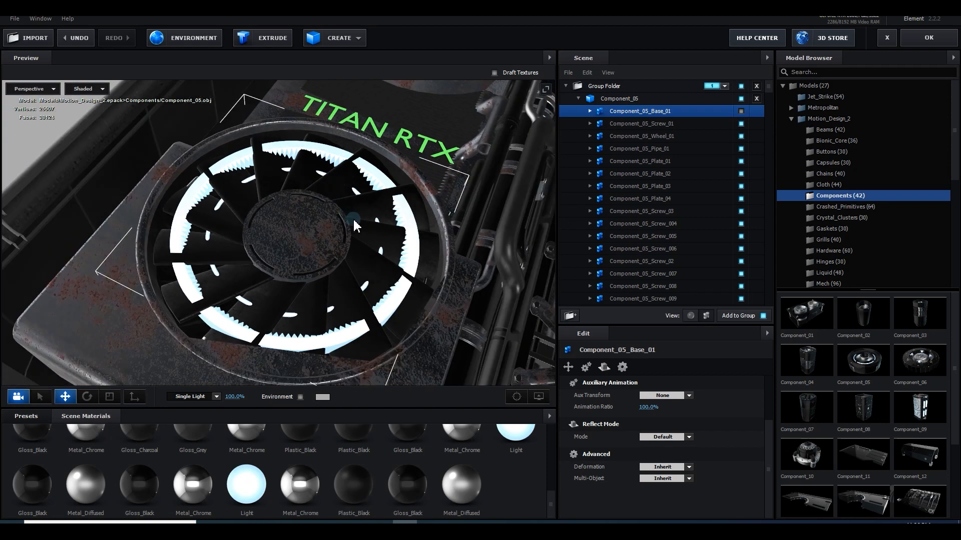
pyautogui.moveTo(354, 226); pyautogui.dragTo(243, 210)
# Step: Lower the whole Component_05 model to about Y 0.02 beneath the front fan
pyautogui.click(643, 98)
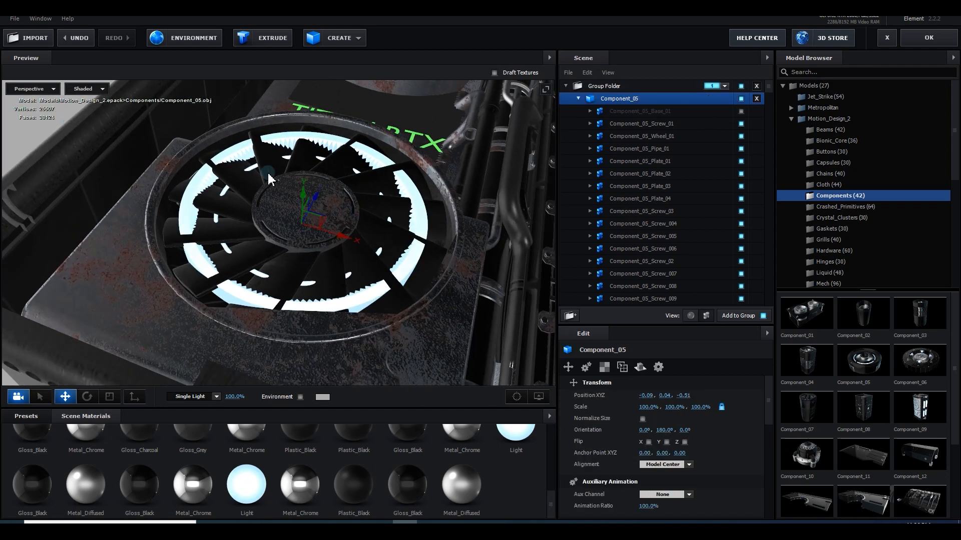
pyautogui.moveTo(293, 194); pyautogui.dragTo(309, 206)
pyautogui.scroll(-4, 386, 231)
pyautogui.moveTo(391, 250); pyautogui.dragTo(396, 259)
# Step: Duplicate Component_05 and move the copy under the rear fan at about Z 0.41, using the top view
pyautogui.click(33, 89)
pyautogui.click(28, 100)
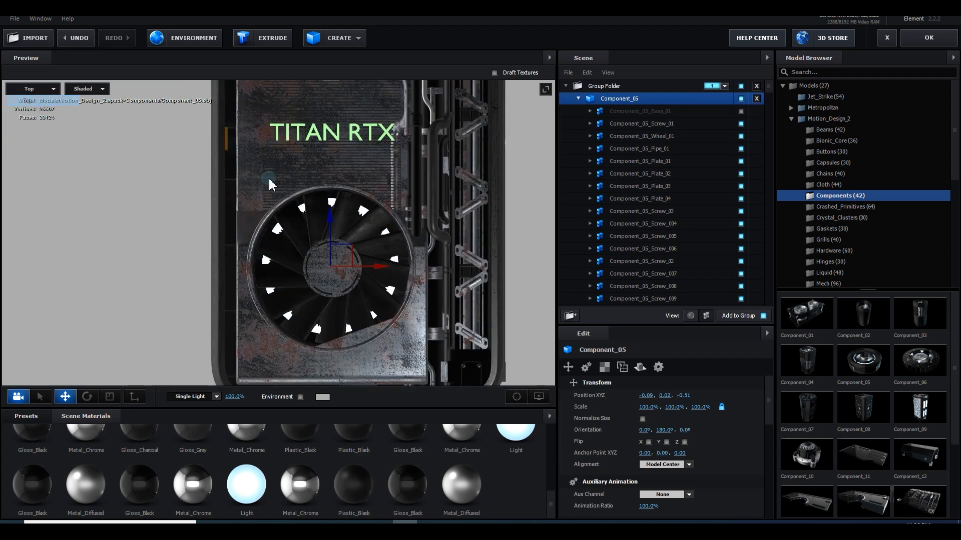
pyautogui.click(579, 99)
pyautogui.rightClick(585, 96)
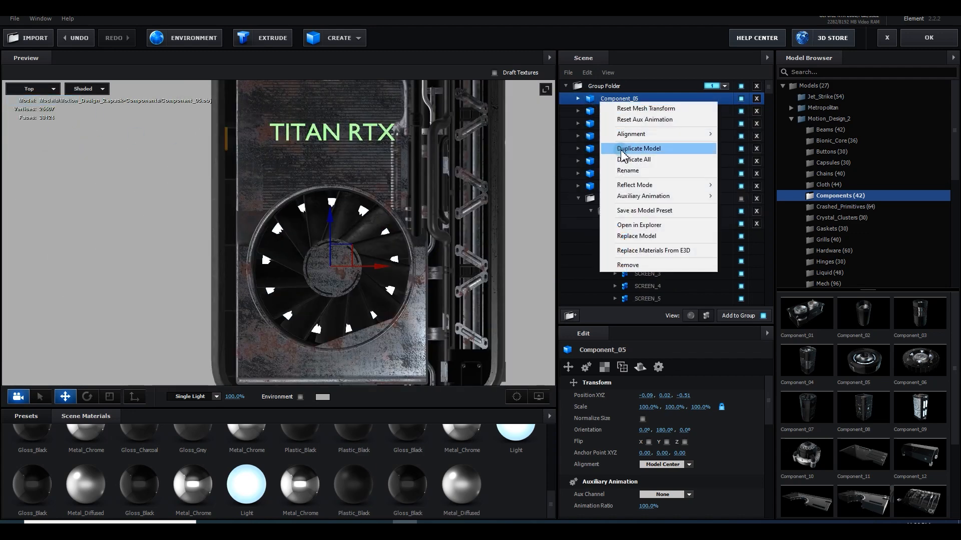
pyautogui.scroll(-2, 364, 248)
pyautogui.moveTo(398, 177); pyautogui.dragTo(390, 252)
pyautogui.moveTo(313, 281); pyautogui.dragTo(395, 197)
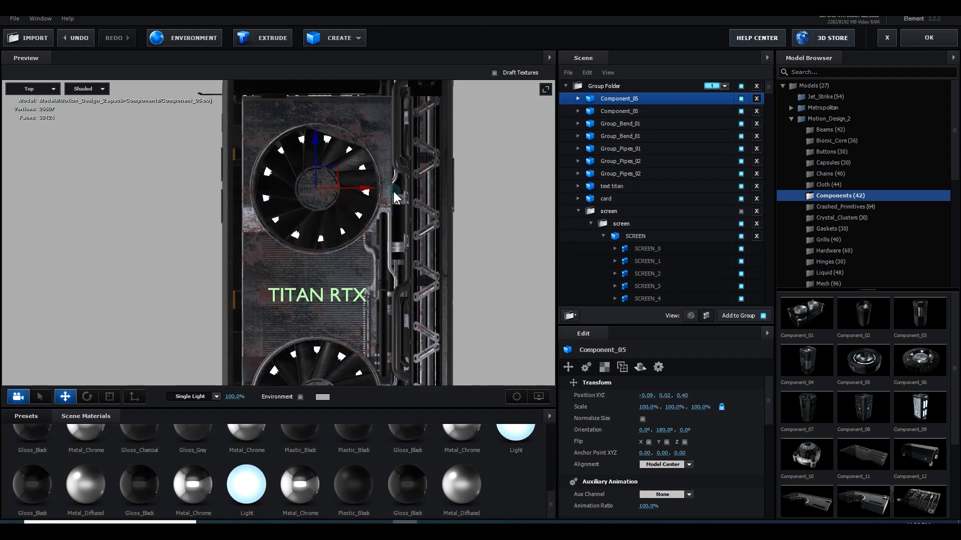
pyautogui.moveTo(316, 164); pyautogui.dragTo(318, 159)
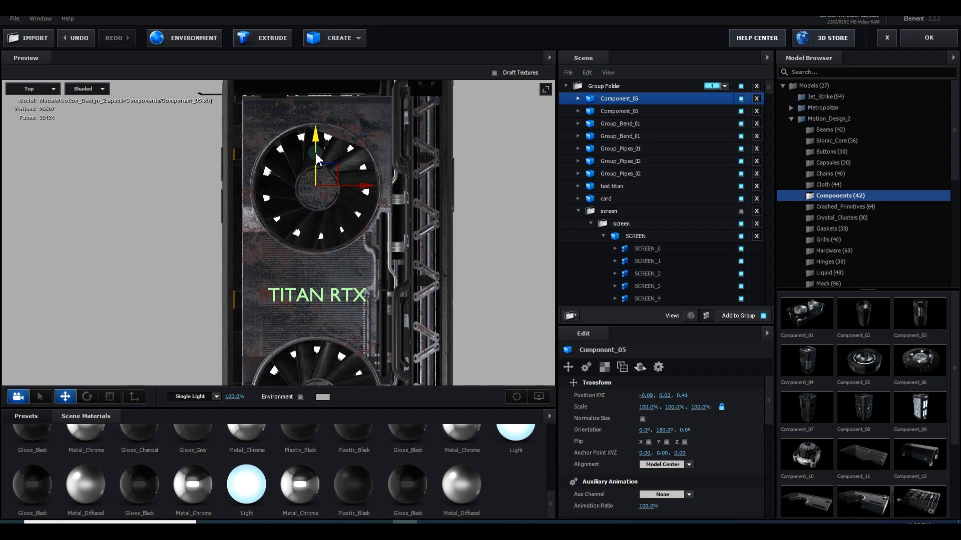
pyautogui.click(50, 89)
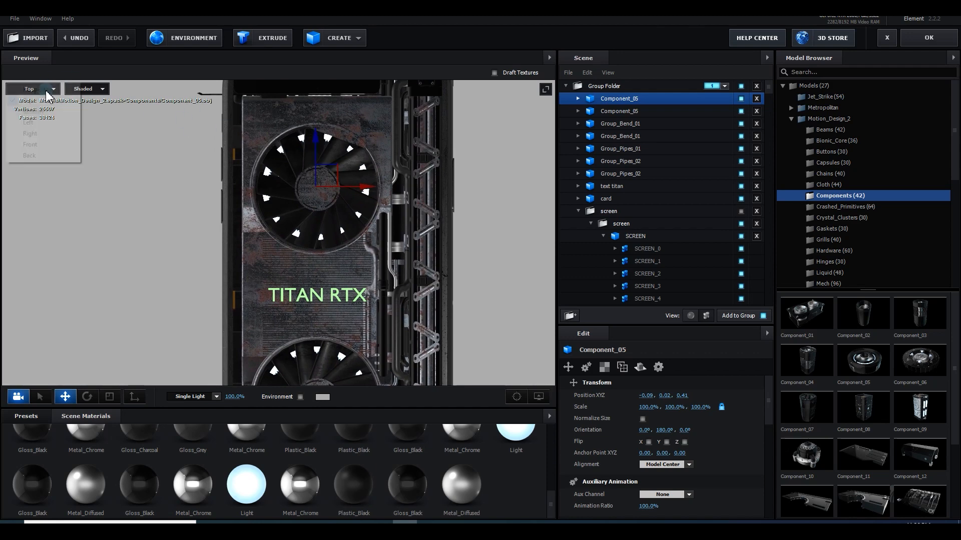
pyautogui.click(47, 96)
# Step: Enable Draw Backfaces for the Light material used on the fan rings
pyautogui.scroll(-5, 288, 220)
pyautogui.moveTo(303, 239); pyautogui.dragTo(382, 314)
pyautogui.scroll(4, 373, 242)
pyautogui.scroll(4, 335, 320)
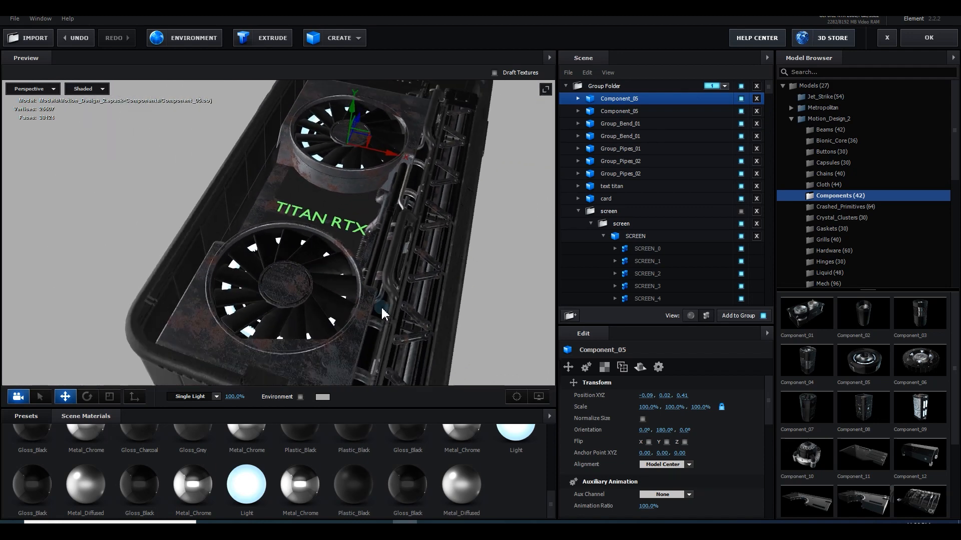
pyautogui.click(257, 489)
pyautogui.moveTo(303, 273); pyautogui.dragTo(255, 245)
pyautogui.scroll(5, 250, 443)
pyautogui.scroll(-5, 269, 461)
pyautogui.scroll(-4, 303, 306)
pyautogui.moveTo(321, 344); pyautogui.dragTo(318, 292)
pyautogui.scroll(3, 317, 293)
pyautogui.moveTo(252, 487); pyautogui.dragTo(253, 484)
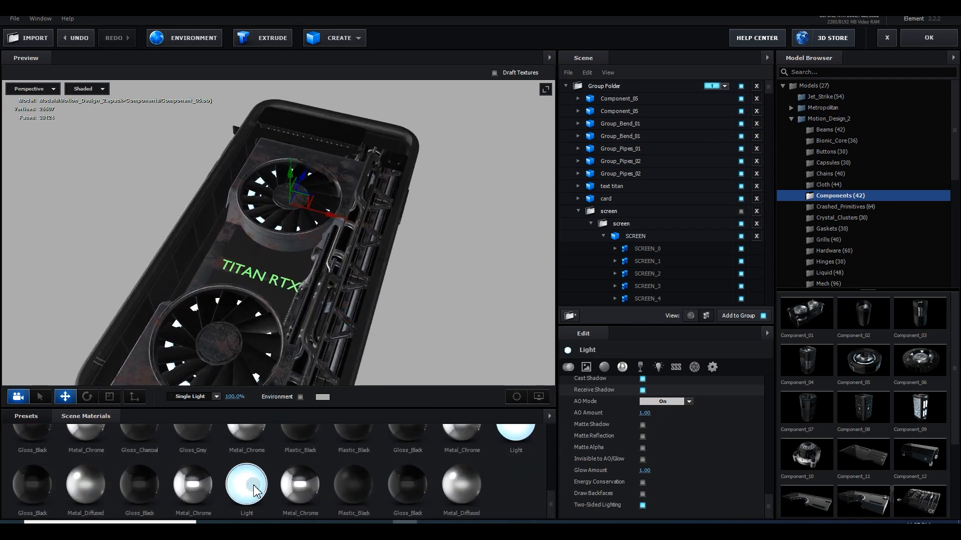
pyautogui.click(665, 493)
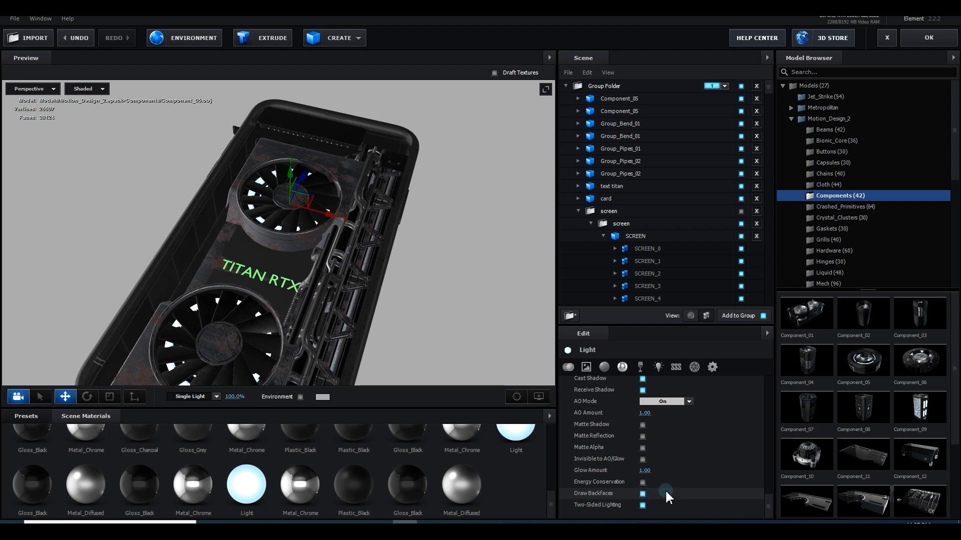
# Step: Set the Light material's color to green 70C983
pyautogui.scroll(-5, 666, 493)
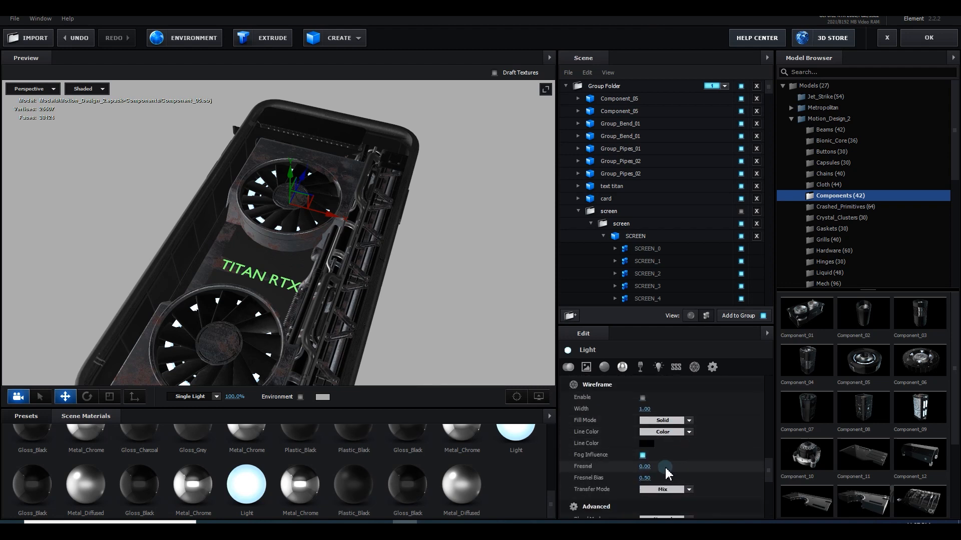
pyautogui.scroll(-3, 664, 466)
pyautogui.scroll(3, 662, 469)
pyautogui.scroll(5, 661, 465)
pyautogui.click(646, 398)
pyautogui.click(694, 432)
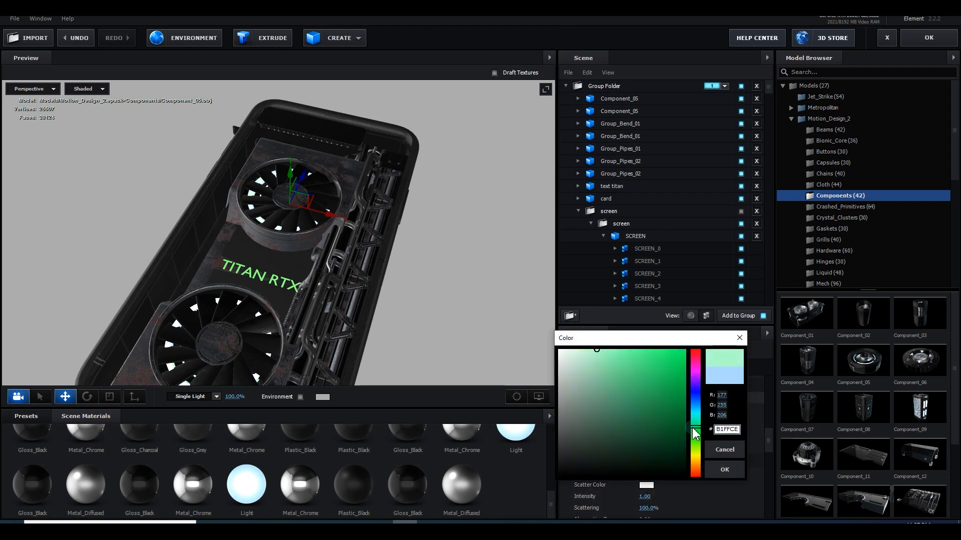
pyautogui.moveTo(609, 349)
pyautogui.mouseDown()
pyautogui.moveTo(633, 380)
pyautogui.moveTo(615, 397)
pyautogui.moveTo(613, 374)
pyautogui.mouseUp()
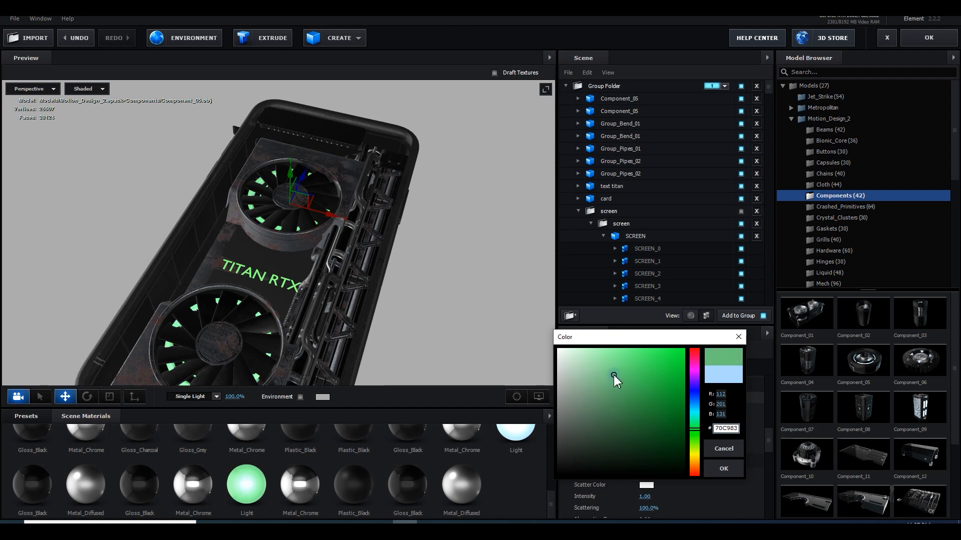
pyautogui.click(723, 468)
# Step: Make the collapsed screen group visible again, and apply the scene to the After Effects composition
pyautogui.moveTo(322, 278); pyautogui.dragTo(393, 306)
pyautogui.click(575, 214)
pyautogui.click(701, 220)
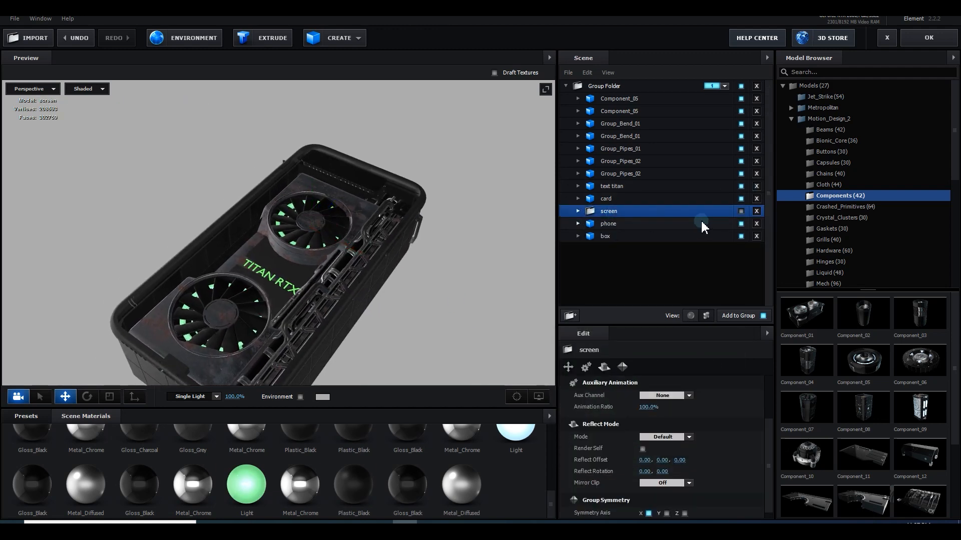
pyautogui.click(741, 211)
pyautogui.click(946, 38)
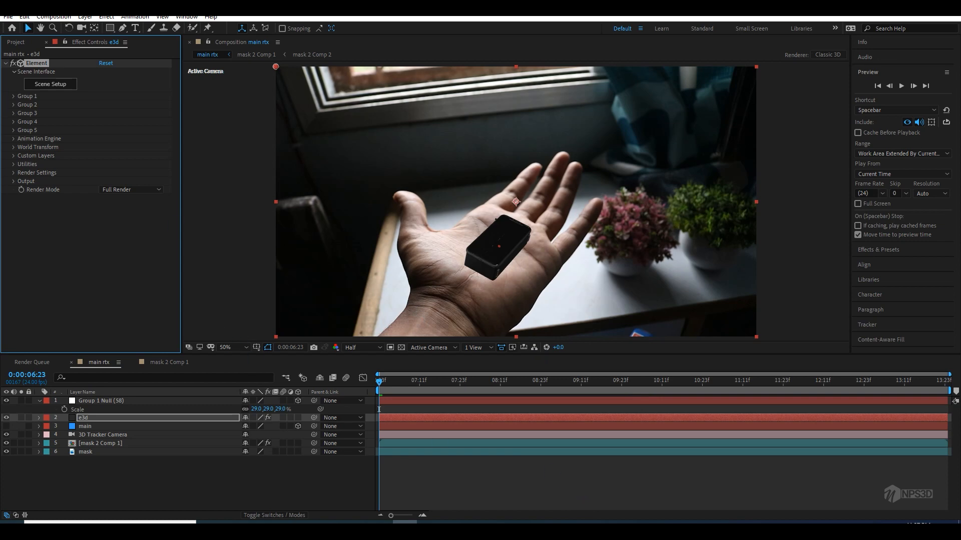
# Step: Create a plane in the Element scene, place it first in the group folder, and move it beside the box to about X 1.01
pyautogui.click(55, 86)
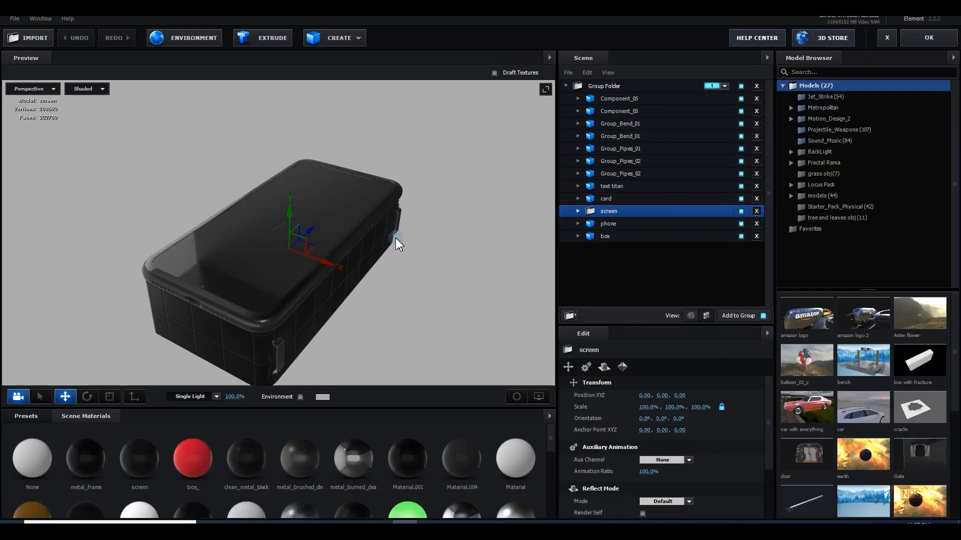
pyautogui.moveTo(395, 238); pyautogui.dragTo(434, 229)
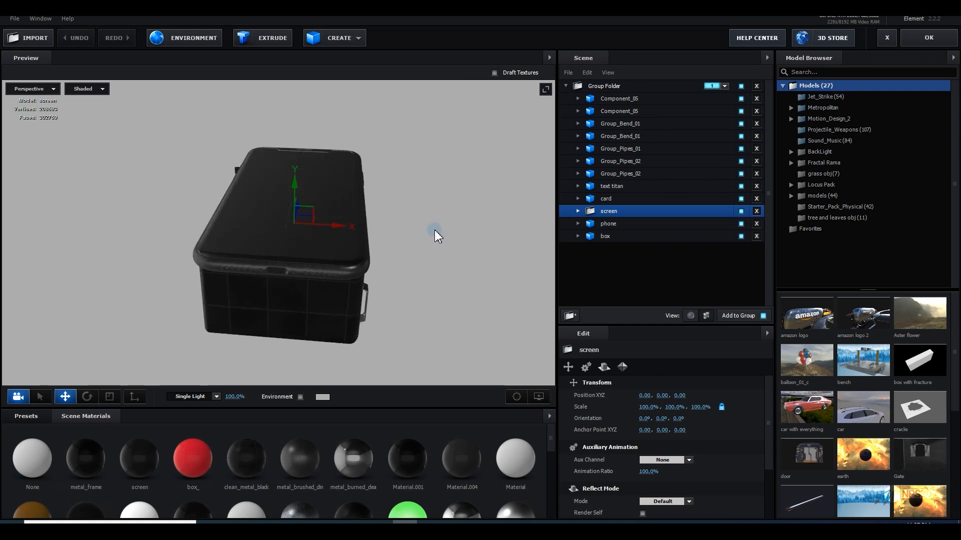
pyautogui.click(358, 38)
pyautogui.moveTo(316, 302); pyautogui.dragTo(382, 110)
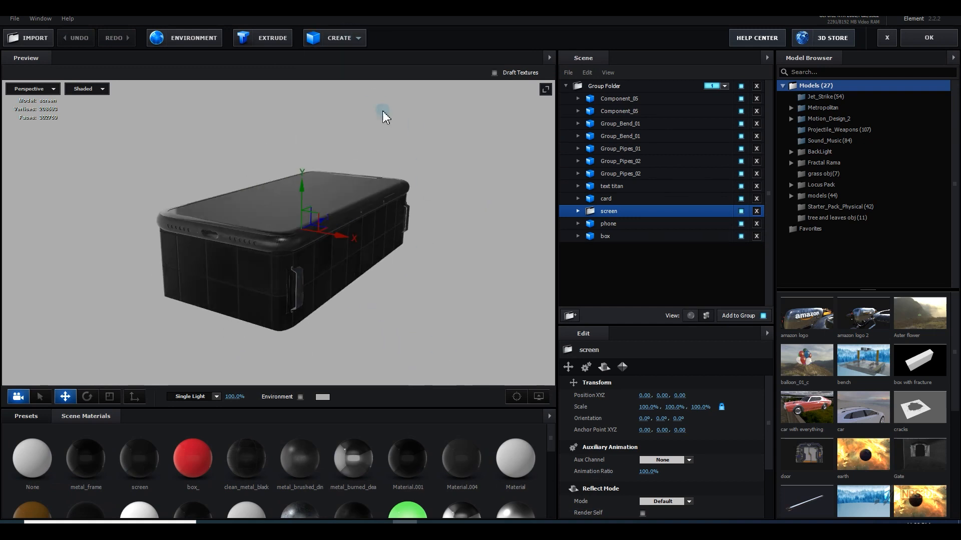
pyautogui.click(363, 38)
pyautogui.click(438, 62)
pyautogui.moveTo(636, 223); pyautogui.dragTo(645, 95)
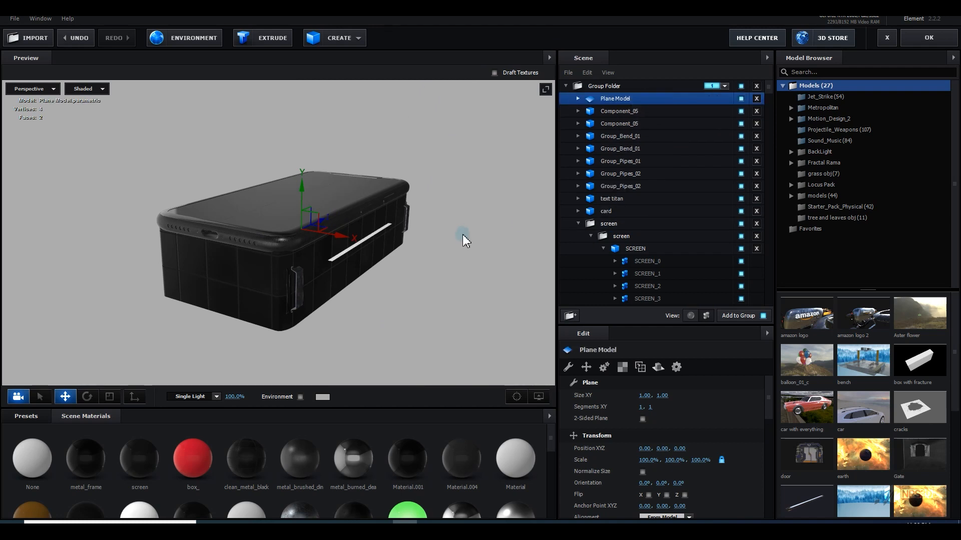
pyautogui.moveTo(366, 253); pyautogui.dragTo(503, 285)
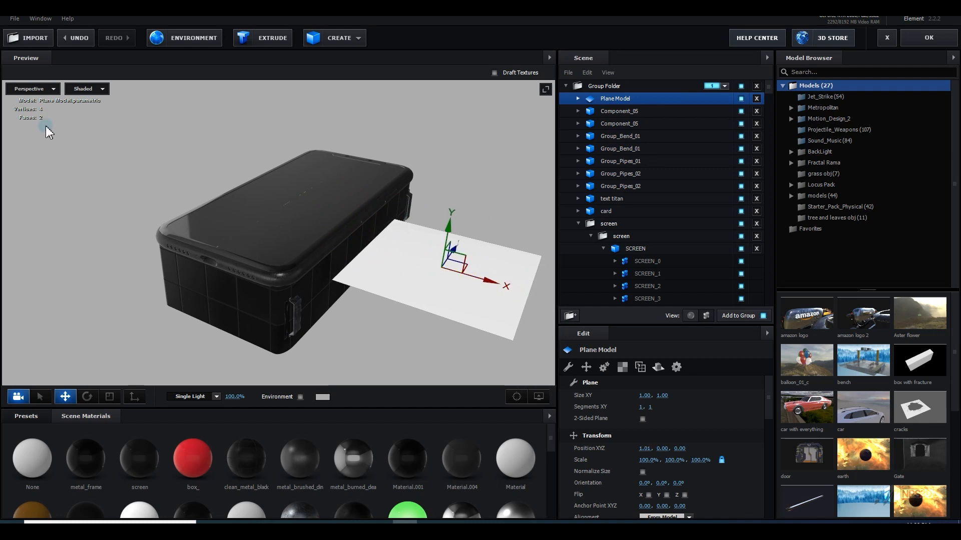
# Step: Using the top view, stretch the plane to 193.6% in Z and align its inner edge with the phone's side at about X 0.95
pyautogui.click(33, 89)
pyautogui.click(43, 102)
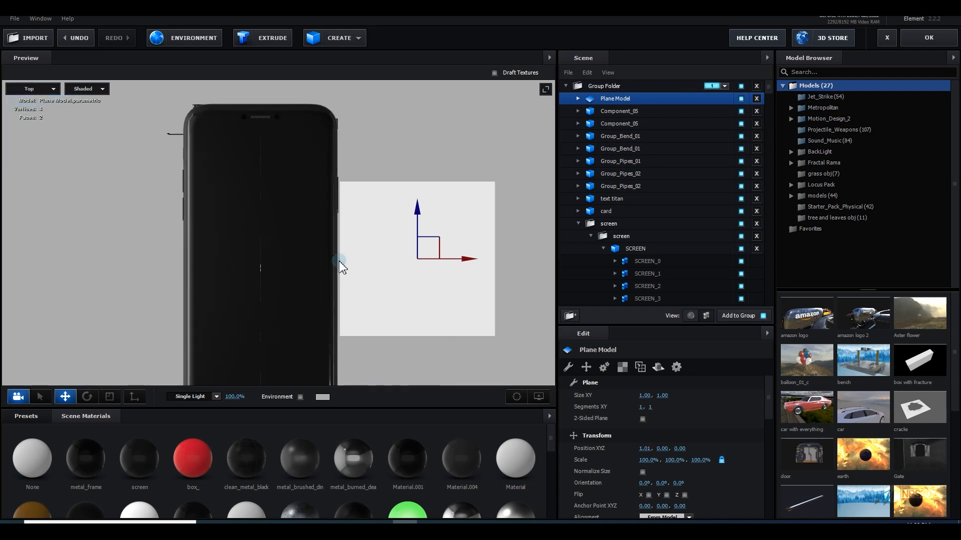
pyautogui.press('r')
pyautogui.moveTo(417, 205); pyautogui.dragTo(436, 149)
pyautogui.press('w')
pyautogui.moveTo(465, 257); pyautogui.dragTo(454, 260)
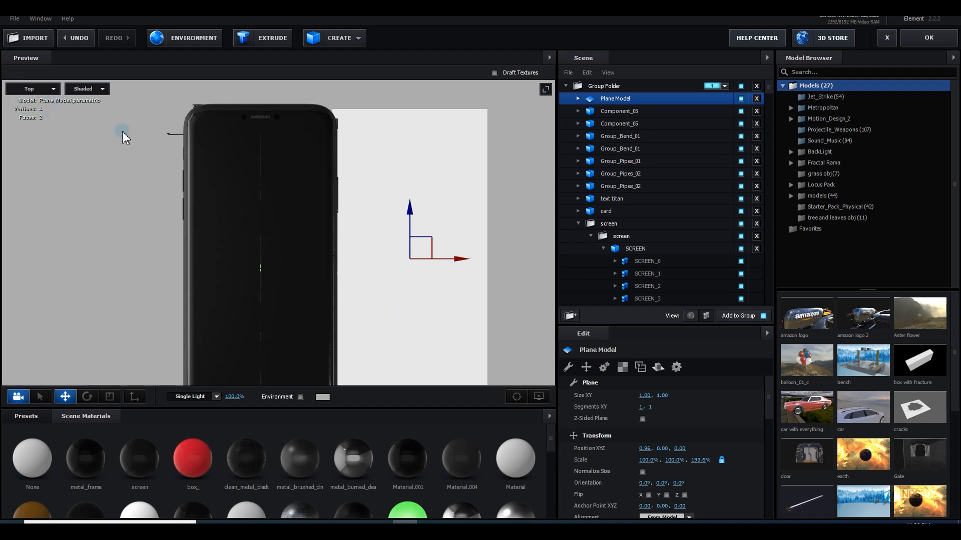
pyautogui.scroll(-4, 220, 289)
pyautogui.moveTo(224, 293); pyautogui.dragTo(227, 284)
pyautogui.scroll(2, 247, 293)
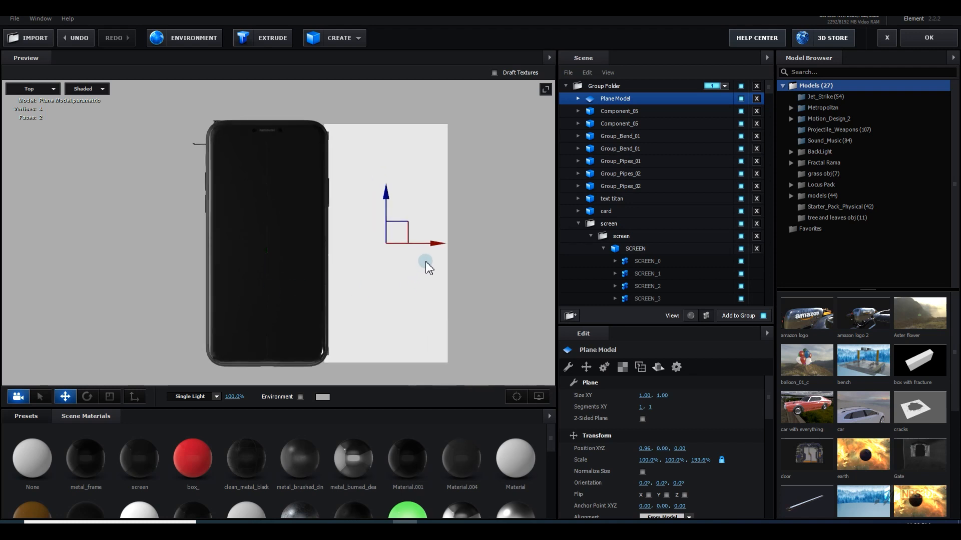
pyautogui.moveTo(438, 252); pyautogui.dragTo(438, 247)
# Step: Make the plane two-sided, duplicate it, and move the copy to the phone's opposite side at about X -0.98
pyautogui.rightClick(603, 101)
pyautogui.click(595, 104)
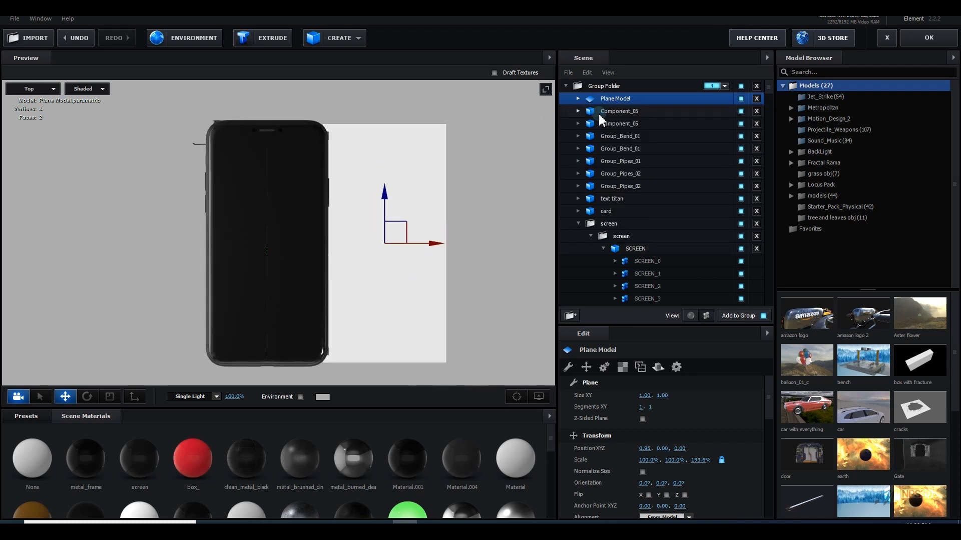
pyautogui.click(641, 420)
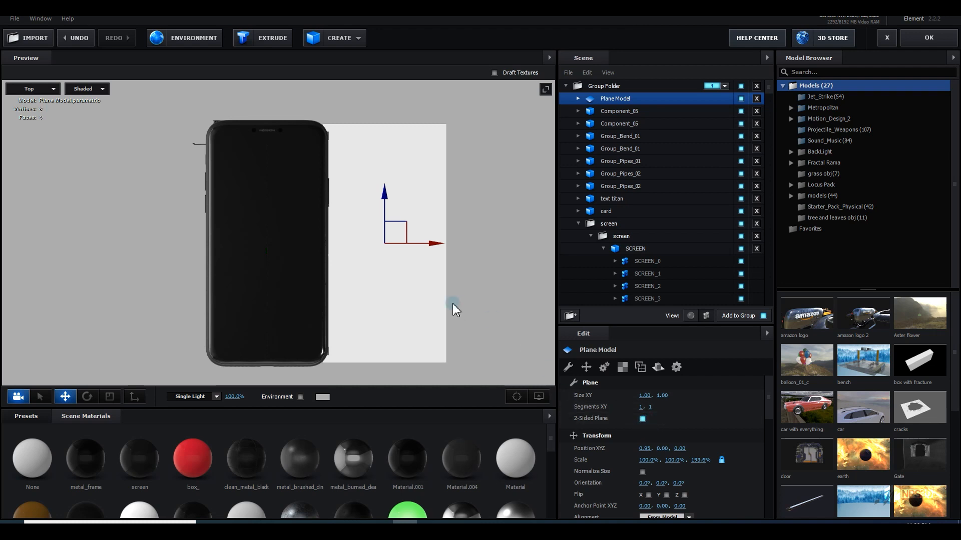
pyautogui.rightClick(620, 98)
pyautogui.click(711, 145)
pyautogui.moveTo(401, 259); pyautogui.dragTo(195, 264)
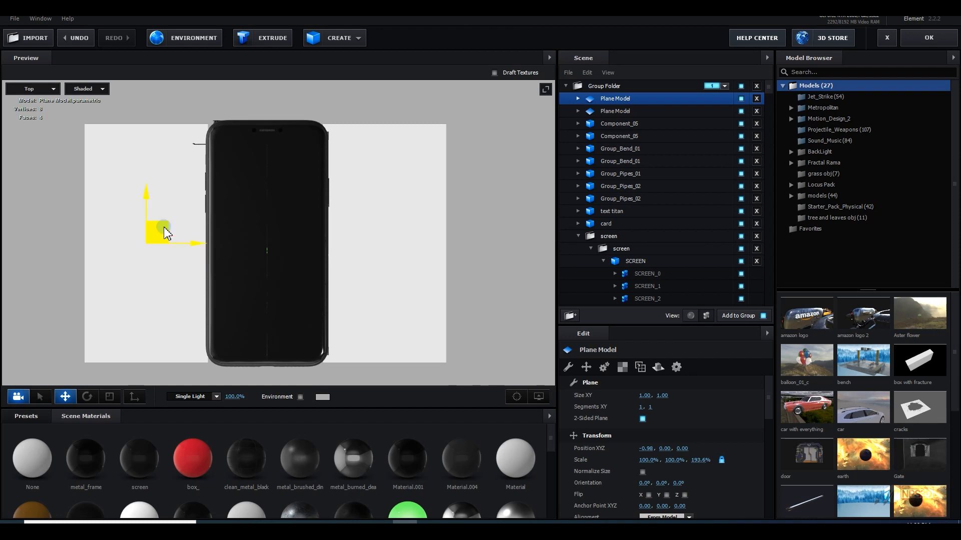
# Step: Duplicate the plane again, move the copy beyond the phone's upper end to about Z 1.47, and rotate it 270° about Y
pyautogui.hotkey('ctrl', 'd')
pyautogui.moveTo(148, 216); pyautogui.dragTo(183, 92)
pyautogui.moveTo(285, 138); pyautogui.dragTo(283, 256)
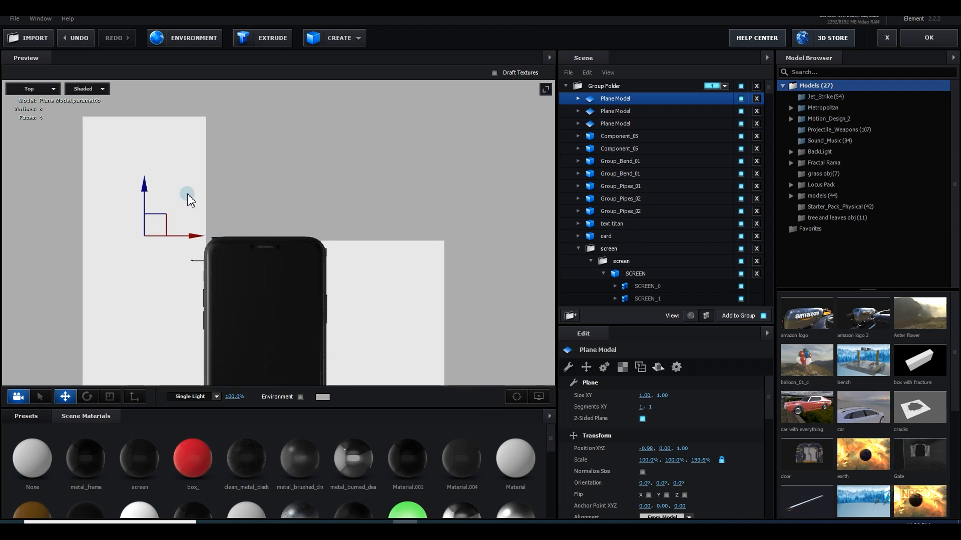
pyautogui.press('e')
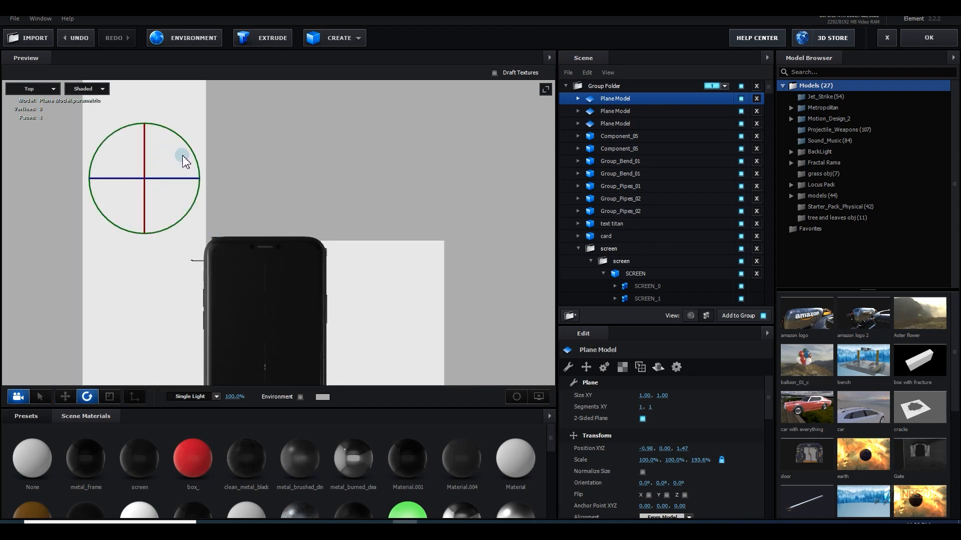
pyautogui.moveTo(213, 180); pyautogui.dragTo(249, 258)
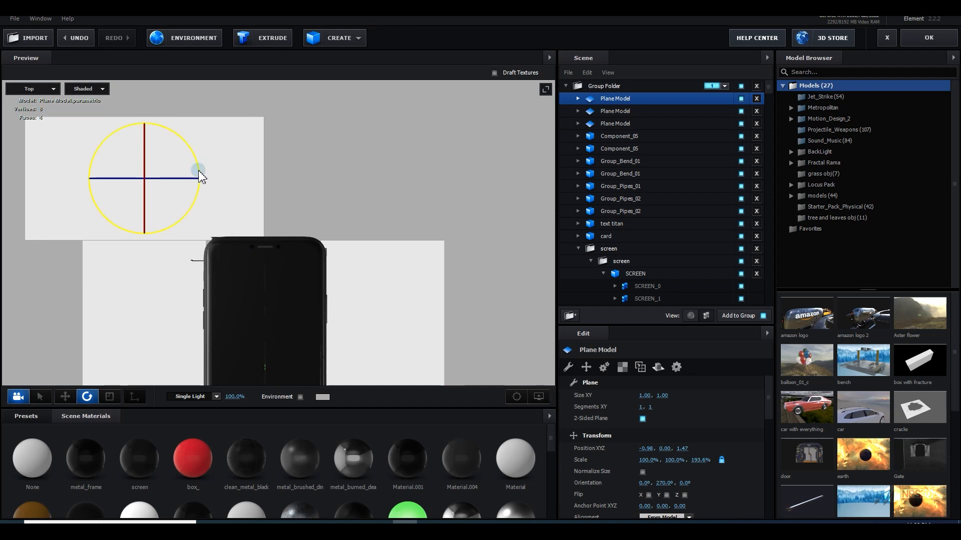
# Step: Center and widen the end plane to 295.7% in Z, and place a copy beyond the phone's lower end at about Z -1.42
pyautogui.press('w')
pyautogui.moveTo(199, 177); pyautogui.dragTo(385, 180)
pyautogui.press('r')
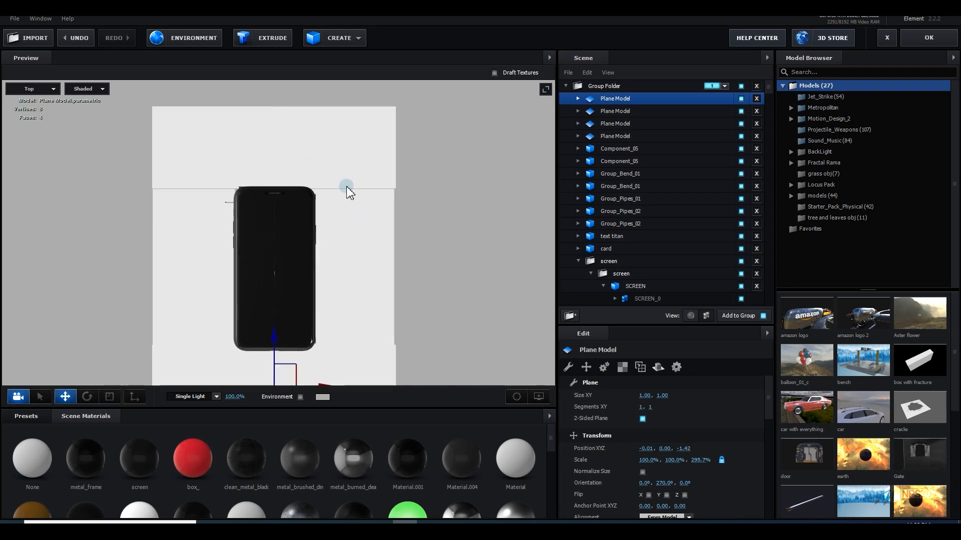
# Step: Raise all four planes together to the phone's level at about Y 0.18, apply the scene, and check the composite at 0:00:12:03
pyautogui.click(41, 89)
pyautogui.click(42, 94)
pyautogui.moveTo(189, 170)
pyautogui.mouseDown()
pyautogui.moveTo(186, 152)
pyautogui.moveTo(198, 164)
pyautogui.mouseUp()
pyautogui.keyDown('ctrl'); pyautogui.click(627, 137); pyautogui.keyUp('ctrl')
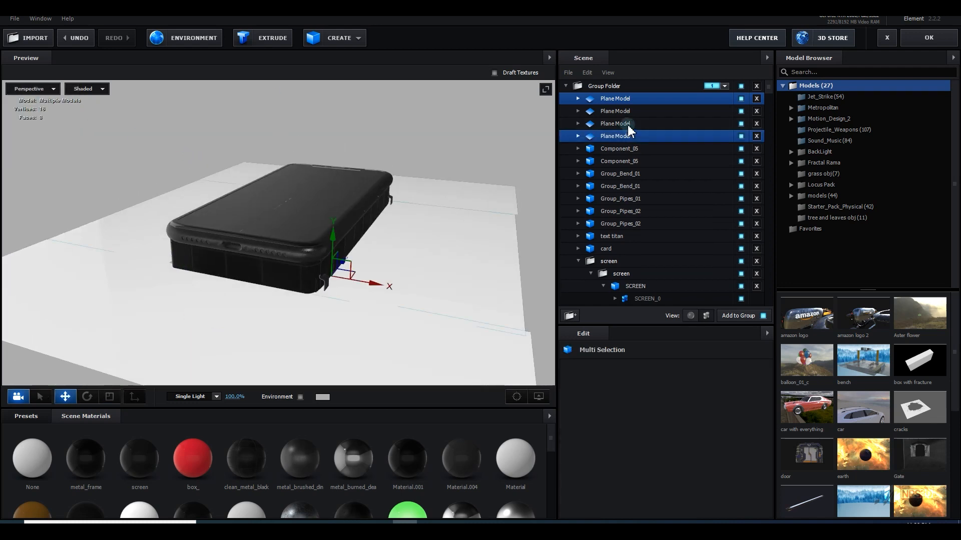
pyautogui.keyDown('ctrl'); pyautogui.click(628, 124); pyautogui.keyUp('ctrl')
pyautogui.keyDown('ctrl'); pyautogui.click(630, 111); pyautogui.keyUp('ctrl')
pyautogui.moveTo(301, 194); pyautogui.dragTo(310, 166)
pyautogui.moveTo(427, 158); pyautogui.dragTo(466, 229)
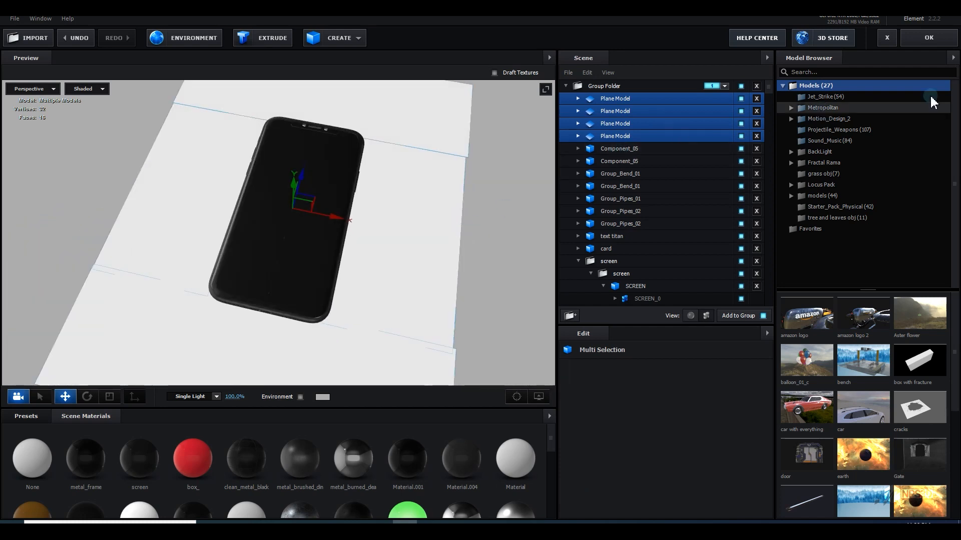
pyautogui.click(925, 42)
pyautogui.moveTo(422, 383); pyautogui.dragTo(796, 421)
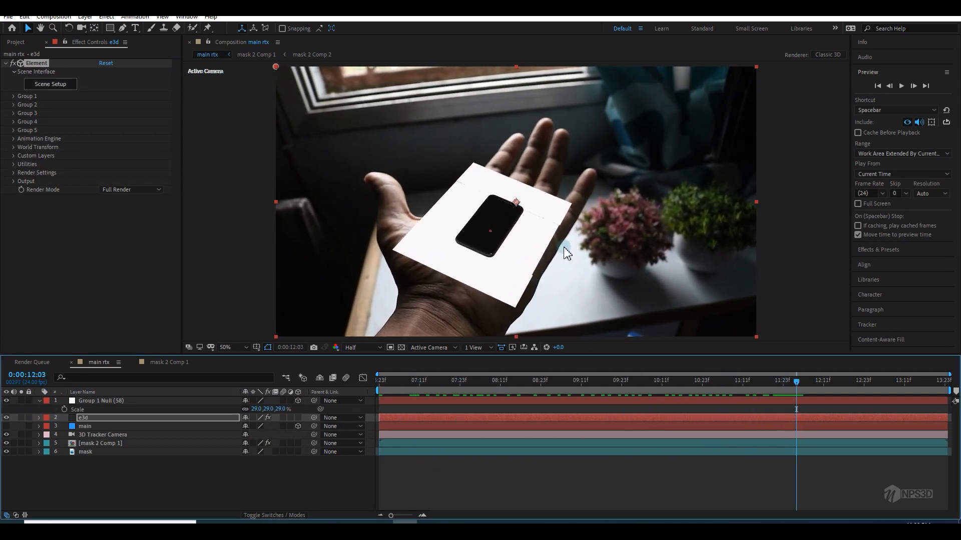
# Step: Extend the side plane's mesh to 110.2% in X and the upper and lower planes' meshes to 109.8% and 105.3% in Z
pyautogui.click(39, 85)
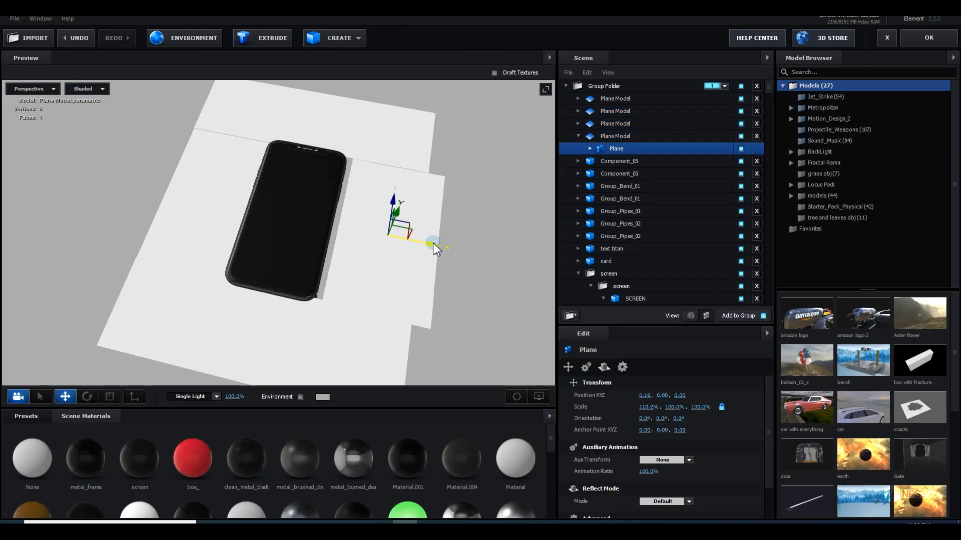
pyautogui.click(35, 89)
pyautogui.click(28, 100)
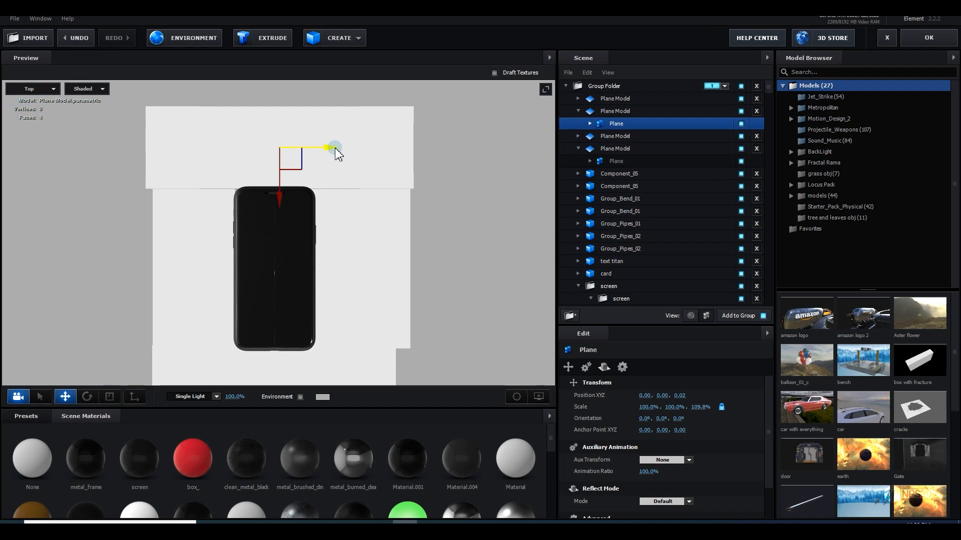
pyautogui.click(326, 318)
pyautogui.click(33, 88)
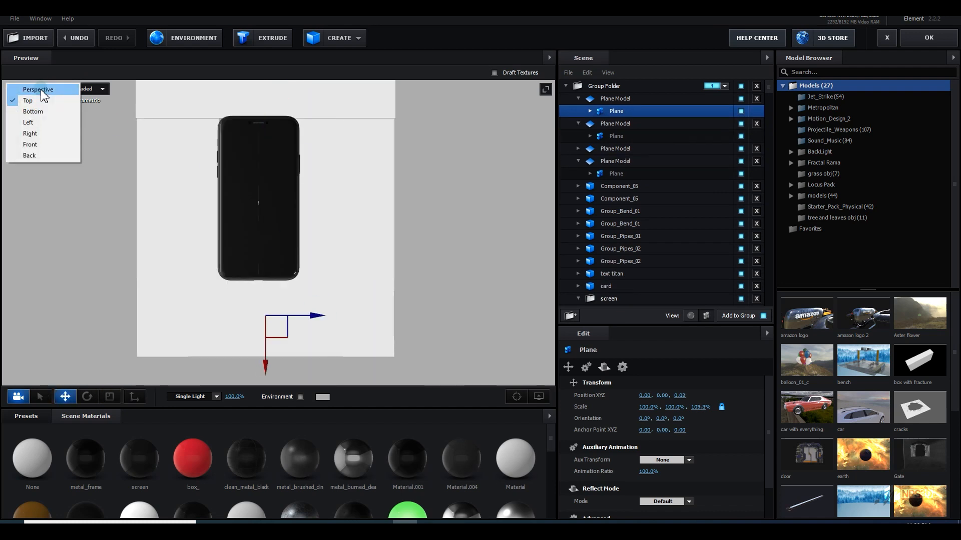
pyautogui.click(26, 92)
# Step: Apply the scene to the composition and inspect how the planes follow the hand up to 0:00:13:11
pyautogui.click(908, 39)
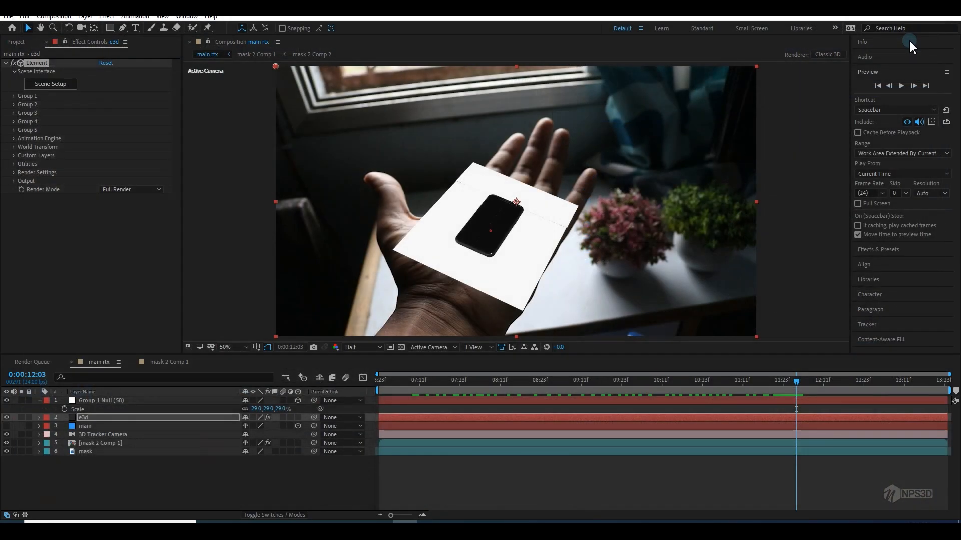
pyautogui.moveTo(456, 384); pyautogui.dragTo(487, 394)
pyautogui.moveTo(451, 430); pyautogui.dragTo(904, 427)
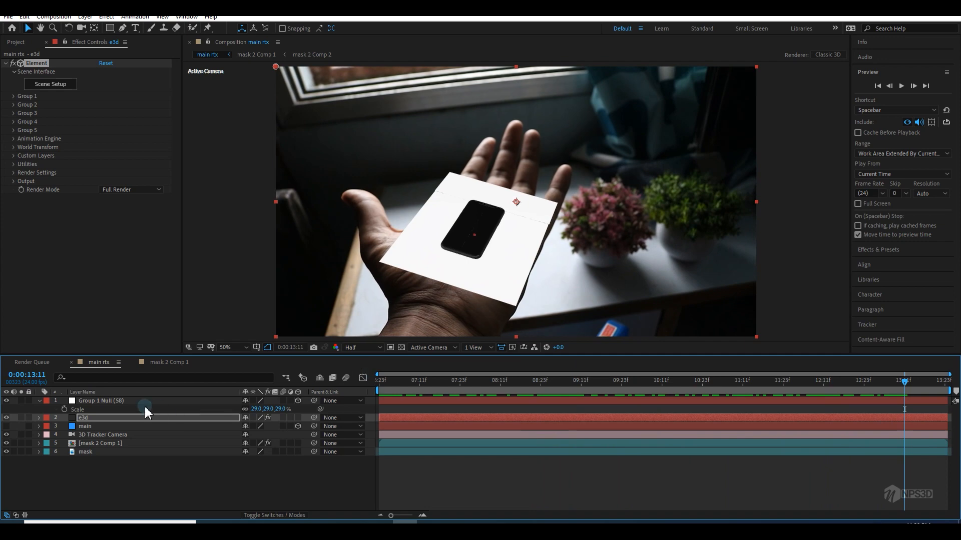
# Step: Collapse the revealed properties of the Group 1 Null layer
pyautogui.click(48, 401)
pyautogui.click(40, 401)
pyautogui.click(40, 400)
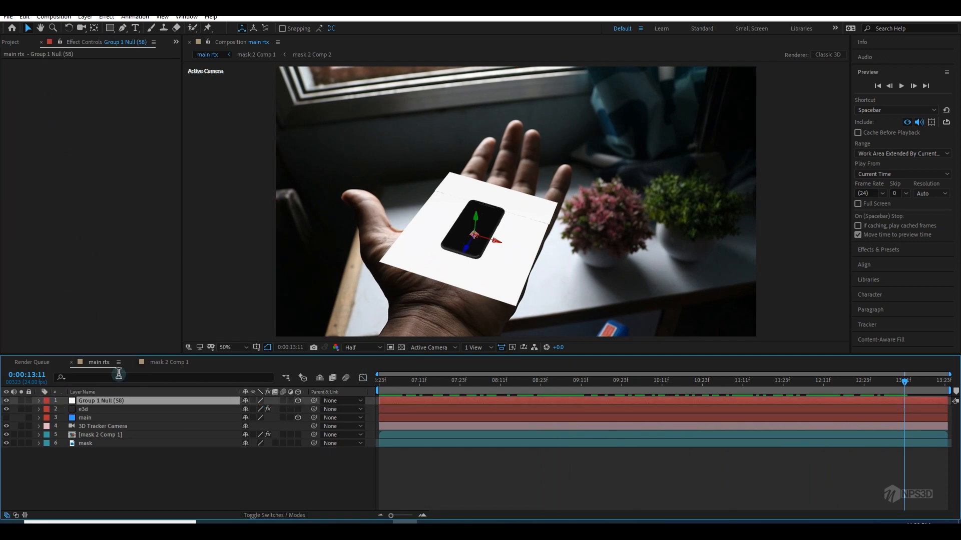
# Step: Reopen the e3d layer's Element scene and enable ambient occlusion in the preview's view options
pyautogui.click(110, 408)
pyautogui.click(53, 86)
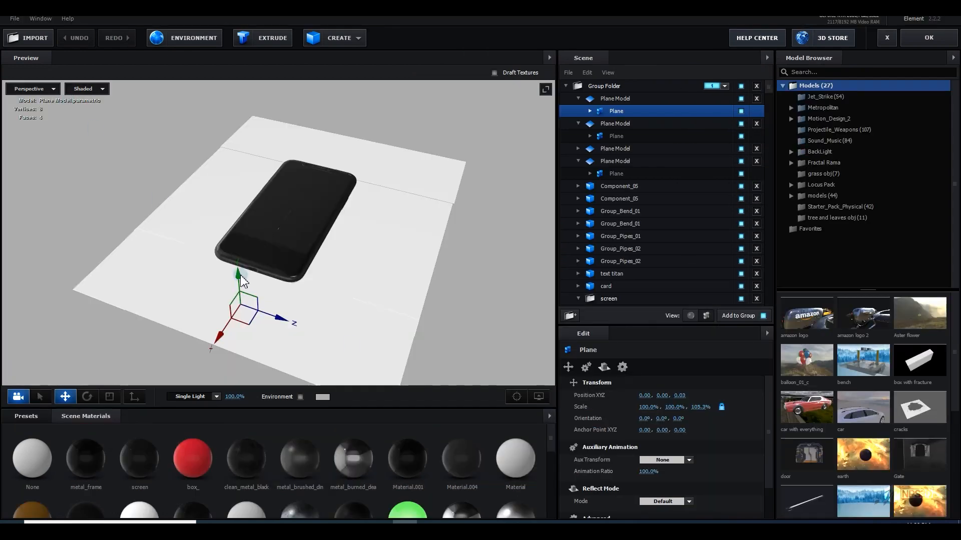
pyautogui.click(548, 416)
pyautogui.click(575, 430)
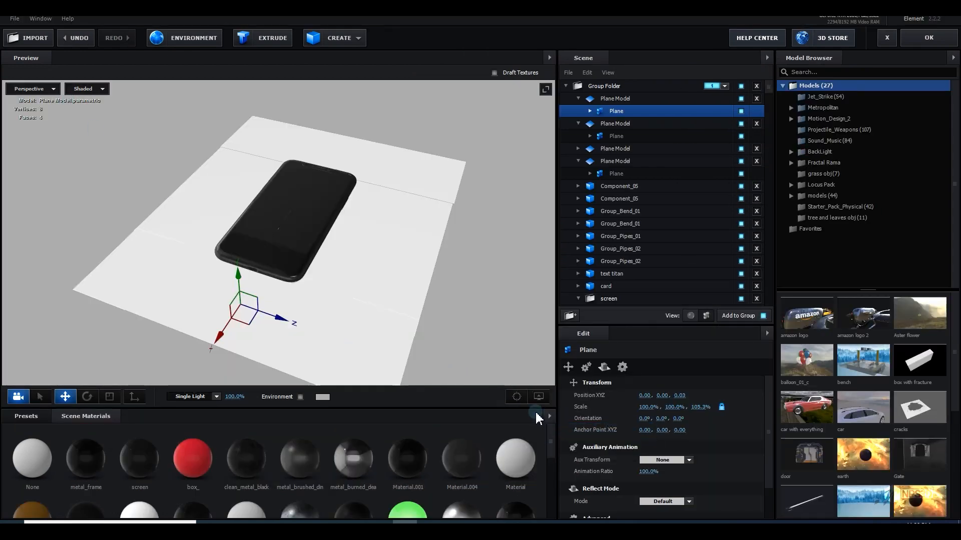
pyautogui.click(537, 397)
pyautogui.click(461, 363)
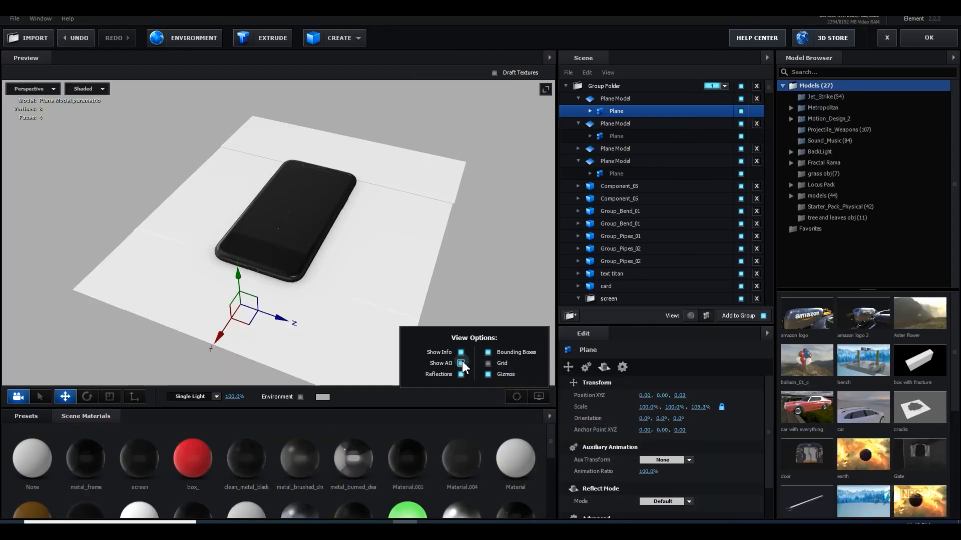
pyautogui.moveTo(408, 268); pyautogui.dragTo(470, 304)
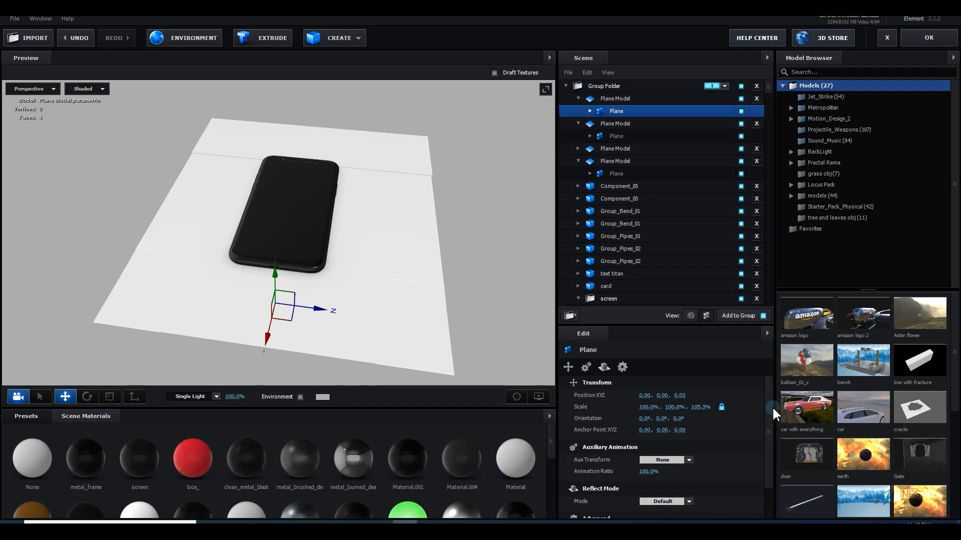
# Step: Import the 1 big model from the grass obj folder into the scene with the default import preferences
pyautogui.moveTo(771, 458); pyautogui.dragTo(769, 436)
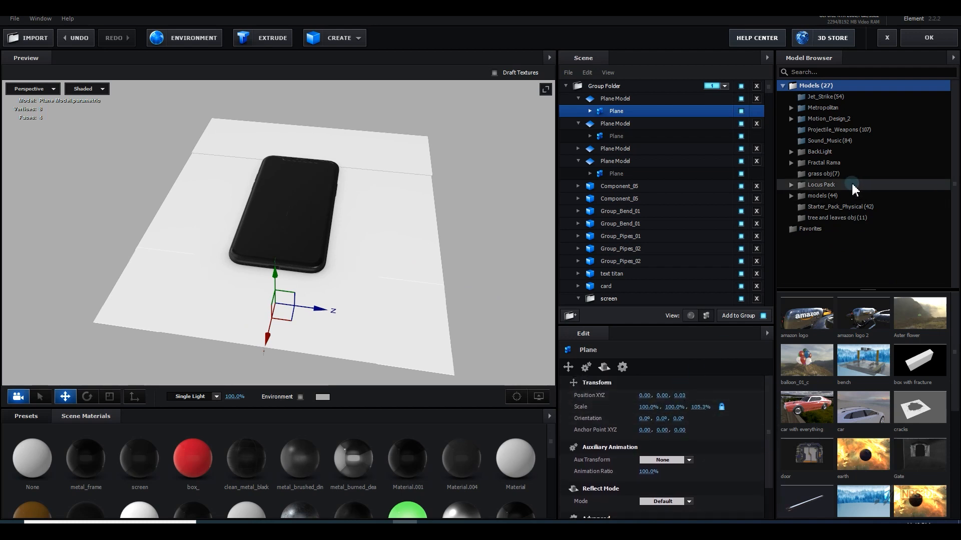
pyautogui.click(847, 119)
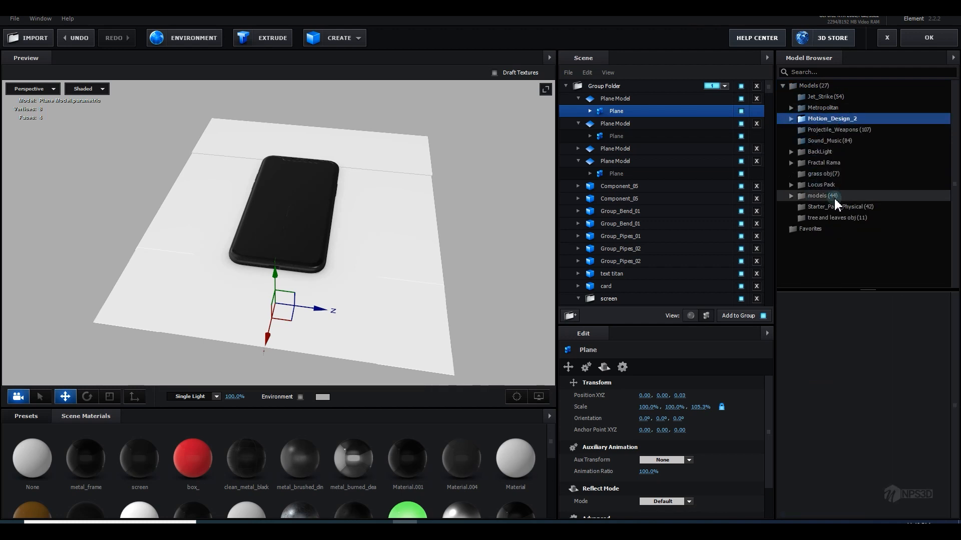
pyautogui.click(833, 174)
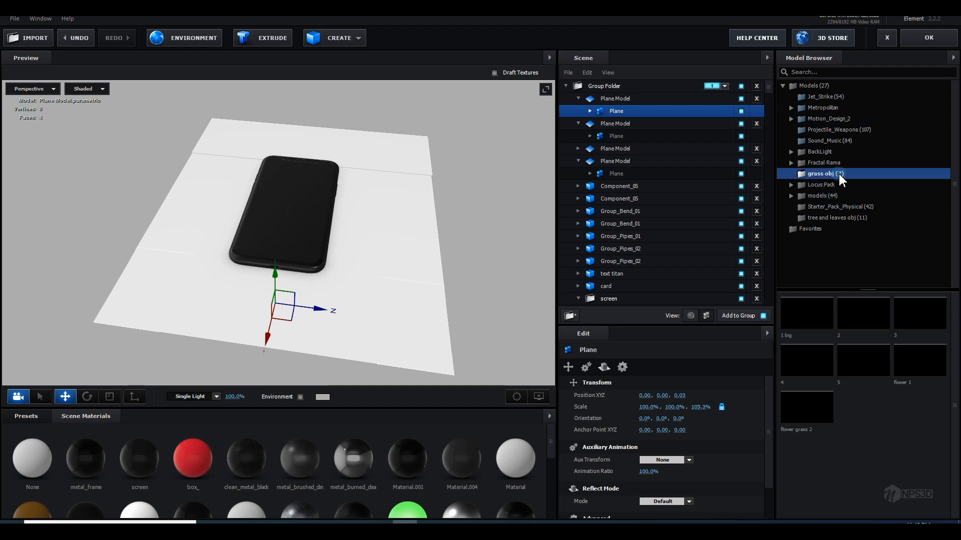
pyautogui.moveTo(806, 320); pyautogui.dragTo(443, 277)
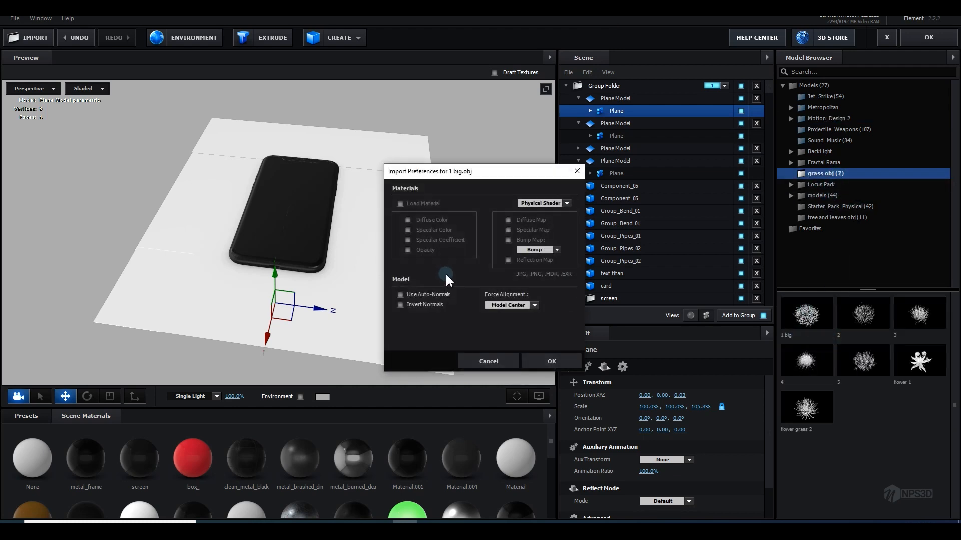
pyautogui.click(551, 362)
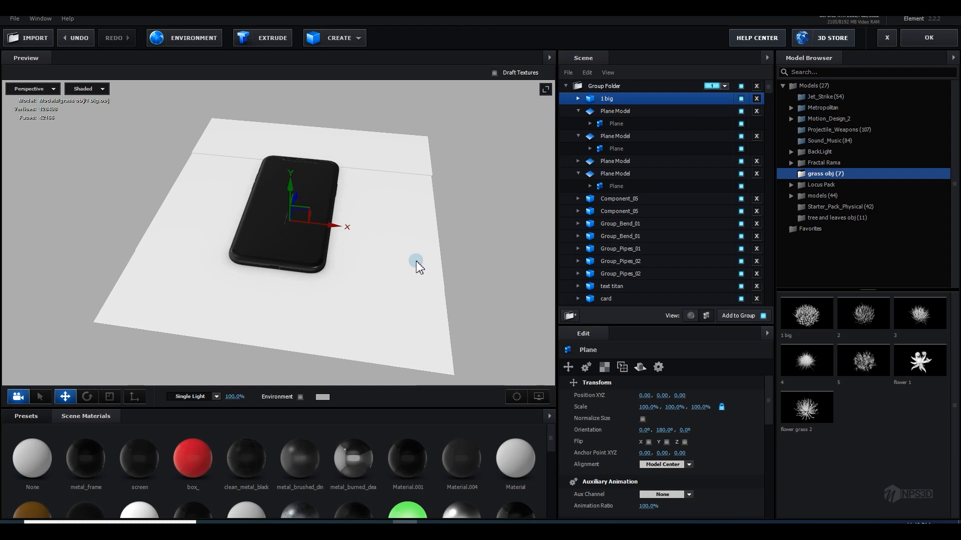
# Step: Collapse the plane models in the scene list, then expand and select the 1 big grass model
pyautogui.click(578, 111)
pyautogui.click(578, 123)
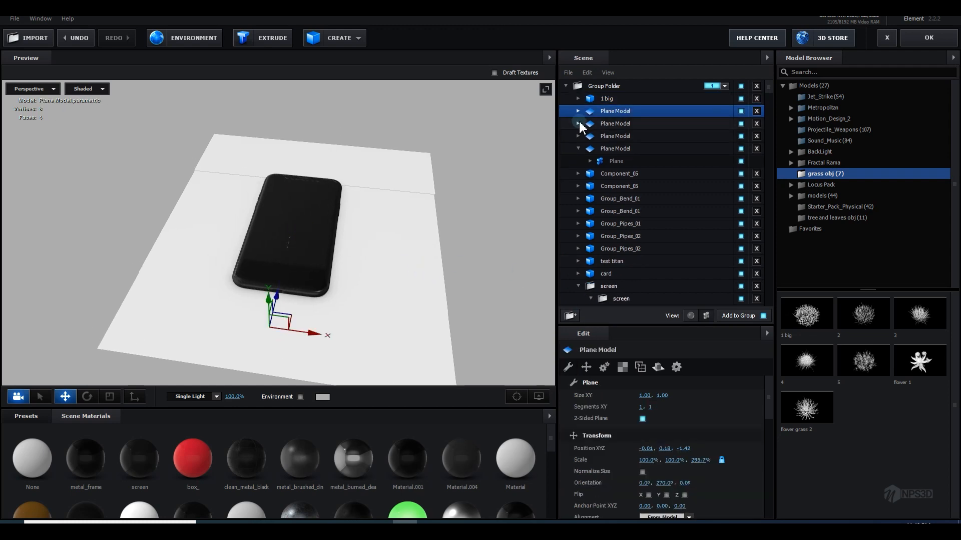
pyautogui.click(578, 149)
pyautogui.click(578, 98)
pyautogui.click(626, 99)
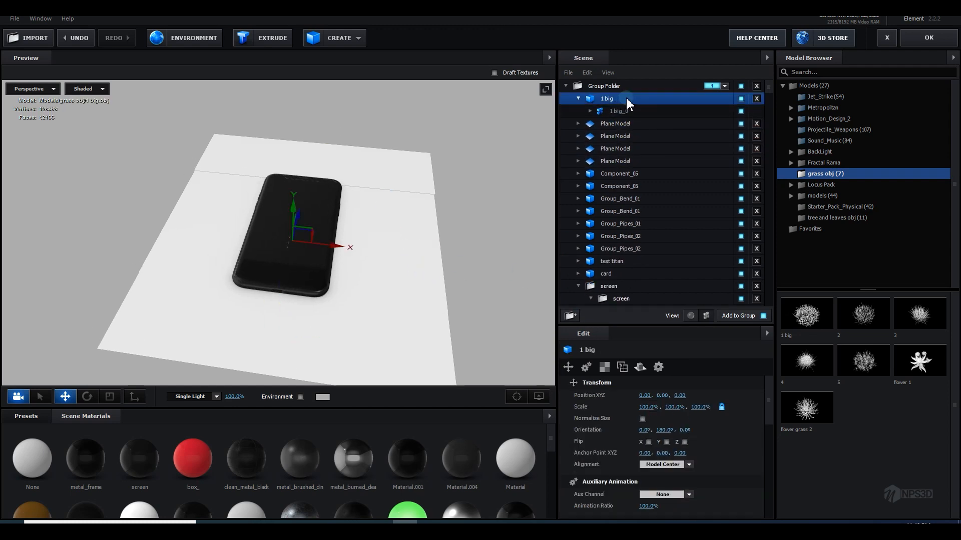
# Step: Raise the 1 big grass model above the planes and move it beyond the phone's far end, at position 0.00, 0.33, 1.25
pyautogui.moveTo(408, 246); pyautogui.dragTo(383, 226)
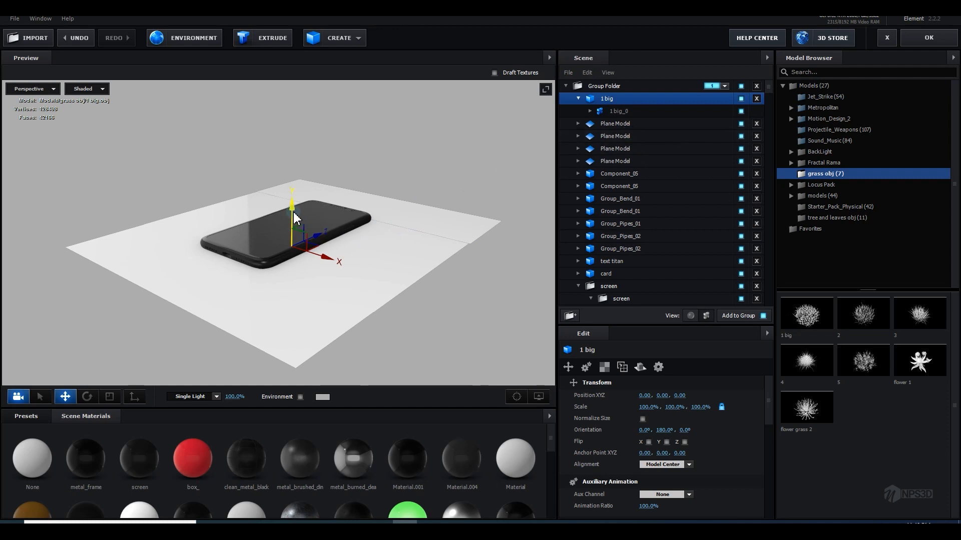
pyautogui.moveTo(292, 193); pyautogui.dragTo(293, 176)
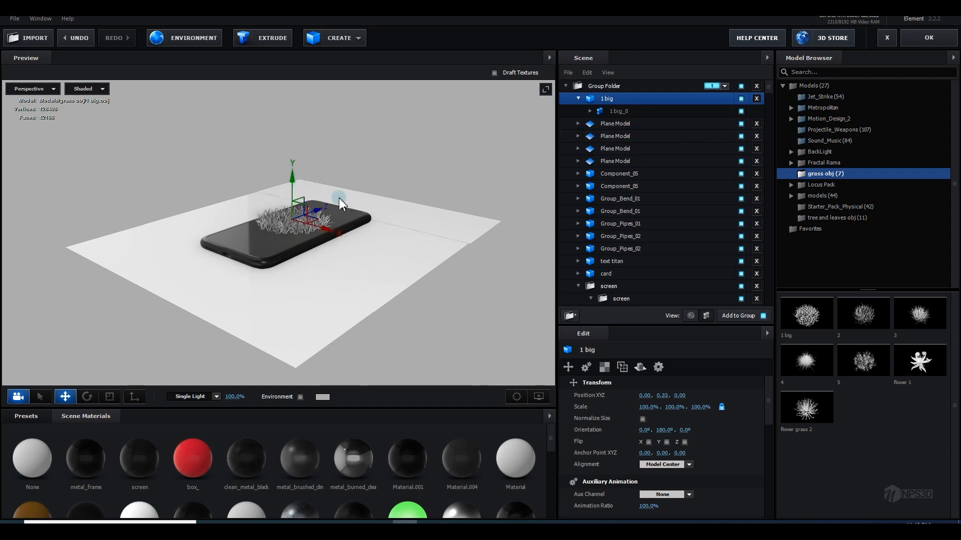
pyautogui.scroll(3, 379, 226)
pyautogui.moveTo(379, 226); pyautogui.dragTo(375, 251)
pyautogui.moveTo(325, 196); pyautogui.dragTo(392, 132)
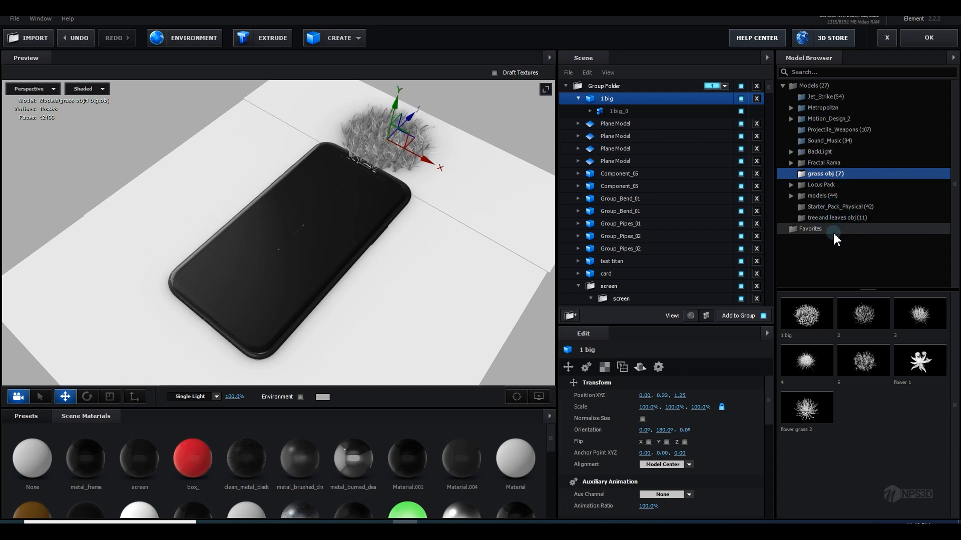
# Step: Add the grass_patch model from the Starter_Pack_Physical folder, delete it from the scene and remove the unused scene materials
pyautogui.click(853, 206)
pyautogui.scroll(-5, 865, 430)
pyautogui.scroll(3, 869, 420)
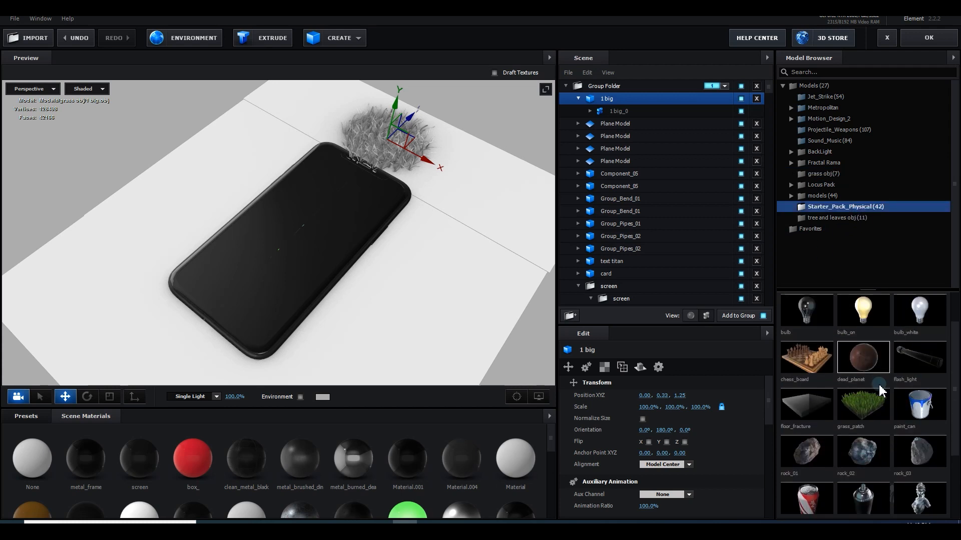
pyautogui.doubleClick(874, 406)
pyautogui.moveTo(419, 289); pyautogui.dragTo(420, 263)
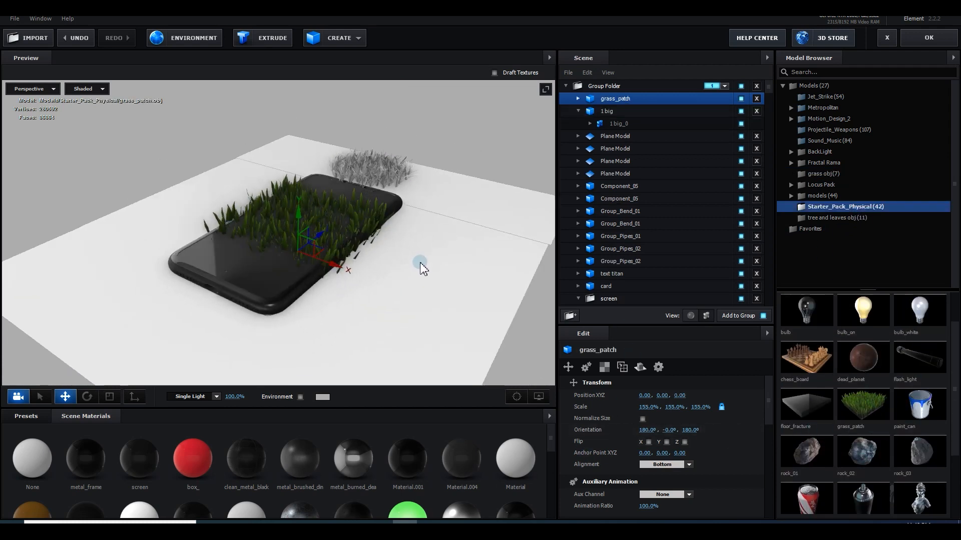
pyautogui.click(756, 99)
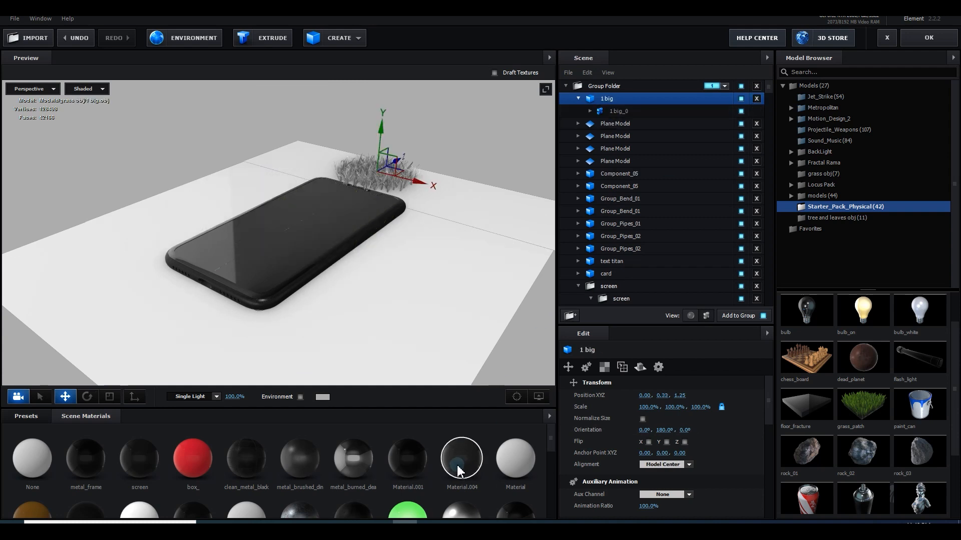
pyautogui.scroll(-5, 429, 490)
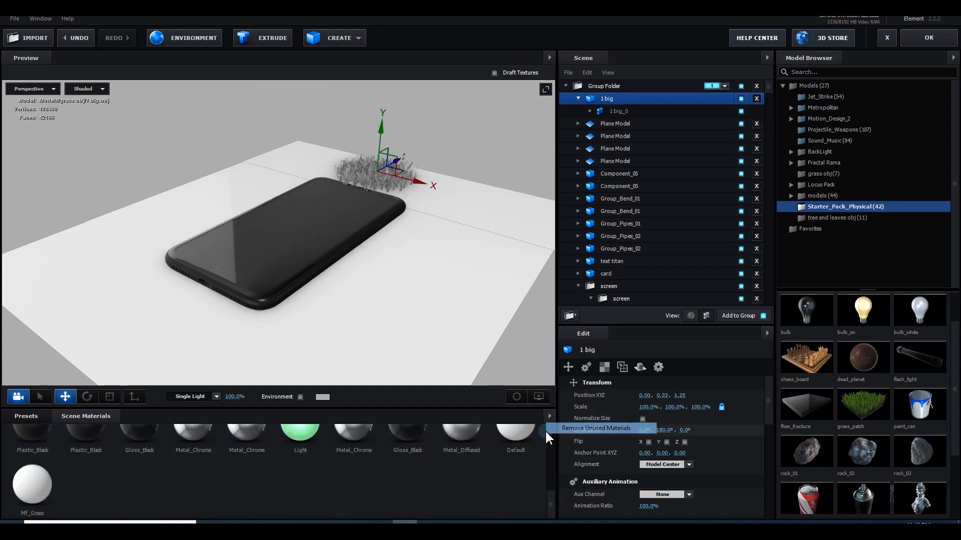
pyautogui.scroll(5, 403, 495)
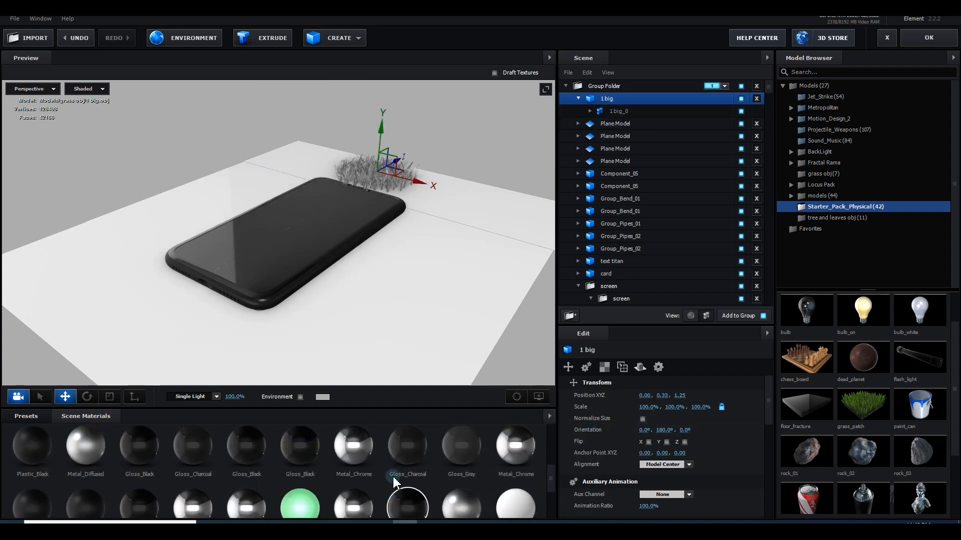
# Step: Add grass_patch from the Starter_Pack_Physical folder and delete the model, keeping its Ground and Grass materials in the scene
pyautogui.click(863, 403)
pyautogui.click(757, 99)
pyautogui.scroll(-5, 375, 480)
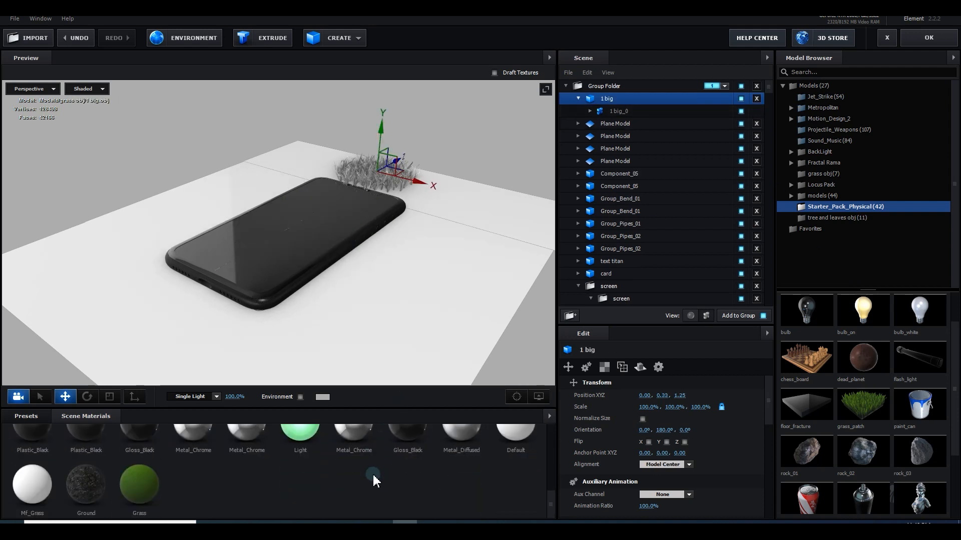
pyautogui.scroll(4, 356, 317)
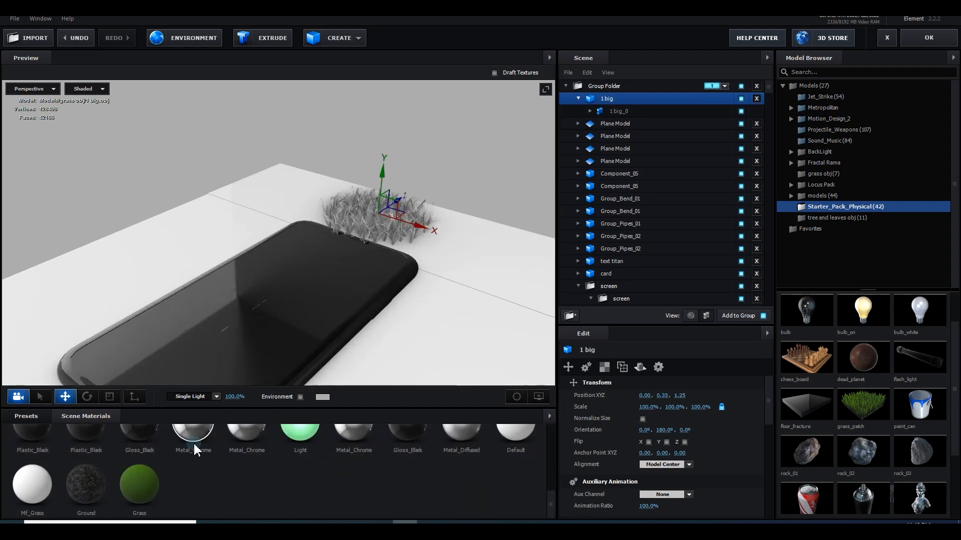
# Step: Apply the Grass material to 1 big, scale it to 55.6% and place it against the phone's far end at 0.00, 0.24, 1.16
pyautogui.moveTo(612, 103); pyautogui.dragTo(605, 102)
pyautogui.moveTo(462, 219); pyautogui.dragTo(404, 273)
pyautogui.scroll(2, 404, 250)
pyautogui.moveTo(362, 185); pyautogui.dragTo(307, 254)
pyautogui.press('r')
pyautogui.press('w')
pyautogui.moveTo(377, 235); pyautogui.dragTo(364, 242)
pyautogui.moveTo(446, 237); pyautogui.dragTo(457, 266)
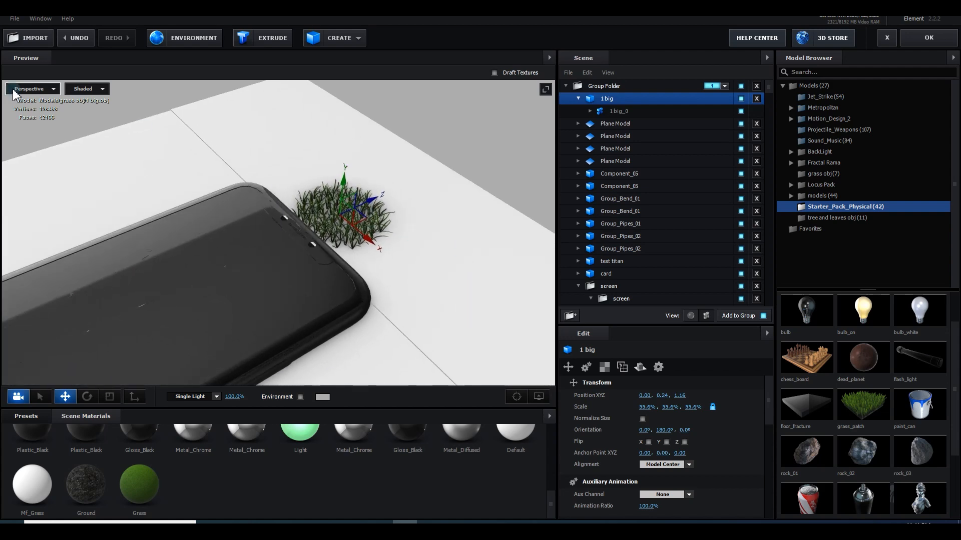
# Step: Surround the phone with duplicated clumps of the 1 big, 3 and 5 grass models, all using the Grass material
pyautogui.doubleClick(23, 92)
pyautogui.click(43, 93)
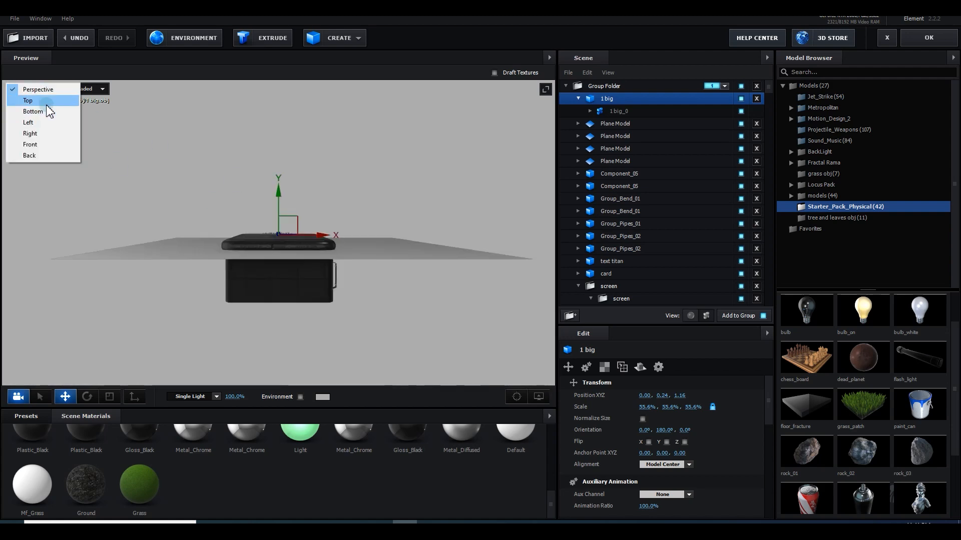
pyautogui.click(30, 99)
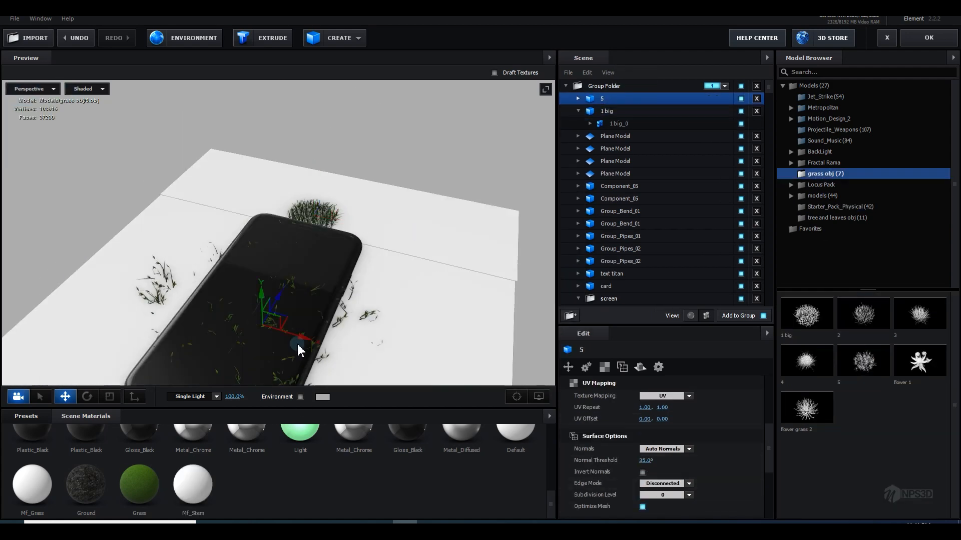
pyautogui.moveTo(325, 225); pyautogui.dragTo(382, 240)
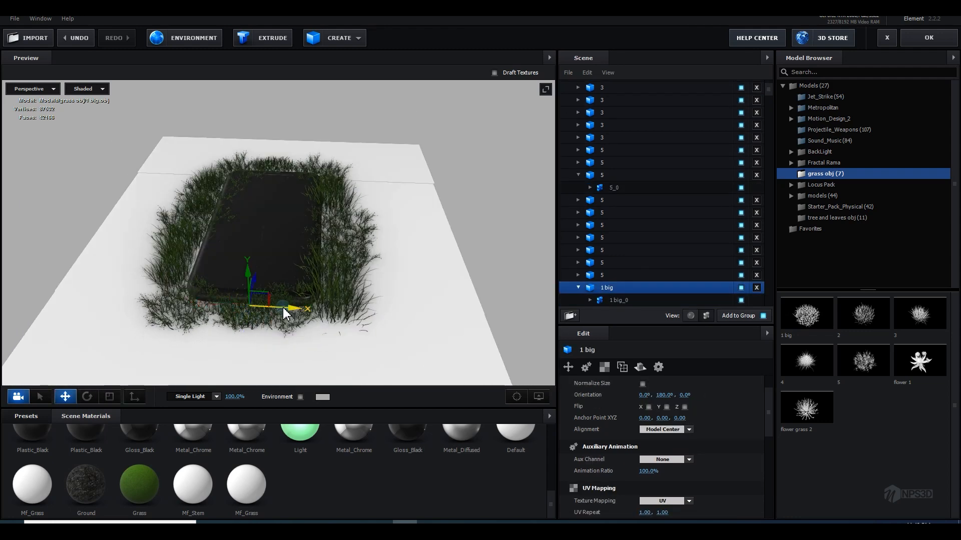
# Step: Adjust the clumps along the phone's long side, offsetting 3_0 to X -0.25 and 5_0 to X -0.07
pyautogui.moveTo(237, 308); pyautogui.dragTo(179, 284)
pyautogui.click(249, 288)
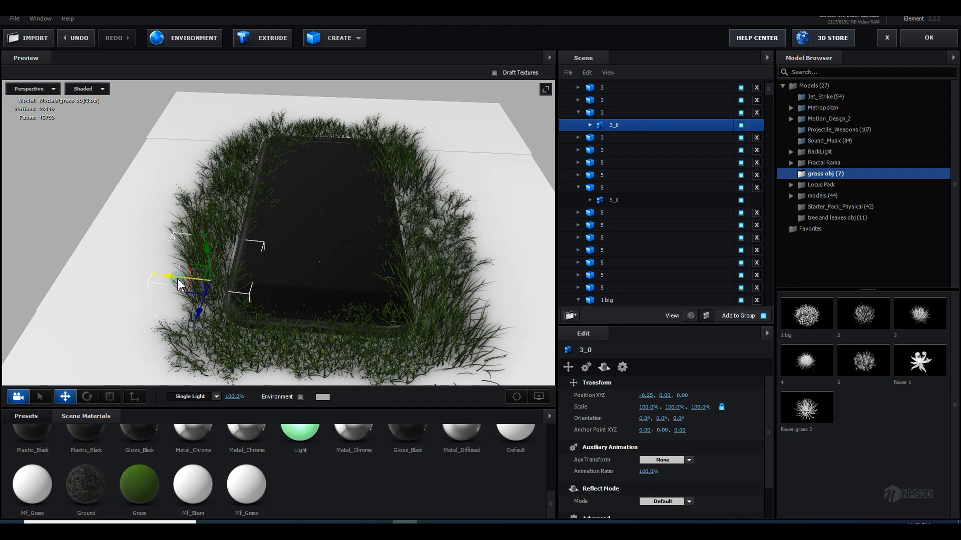
pyautogui.click(194, 259)
pyautogui.moveTo(190, 209); pyautogui.dragTo(197, 210)
pyautogui.moveTo(399, 261); pyautogui.dragTo(416, 301)
# Step: Remove the unused scene materials and select the Grass material for editing
pyautogui.click(549, 416)
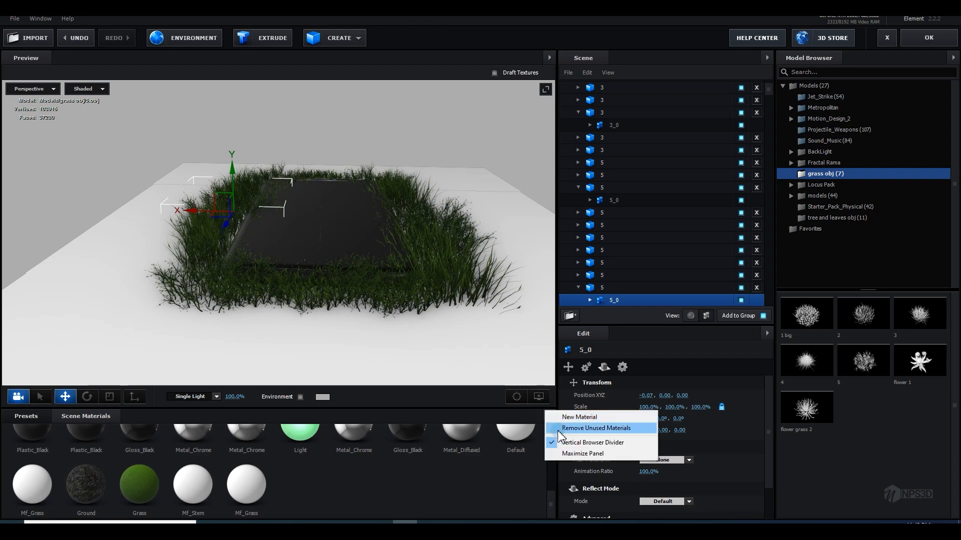
pyautogui.click(575, 429)
pyautogui.click(32, 485)
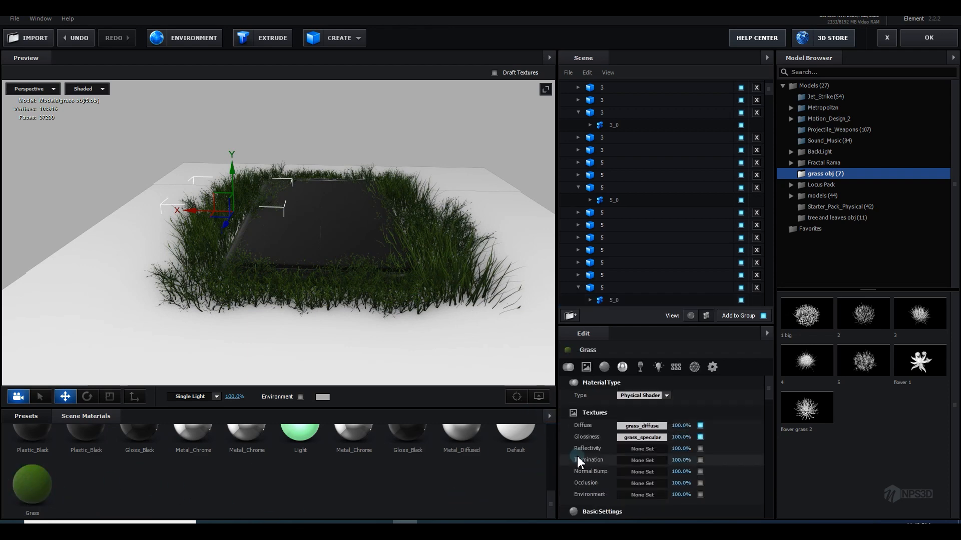
# Step: Enable subsurface scattering on the Grass material and switch the preview lighting to SSS
pyautogui.moveTo(385, 314); pyautogui.dragTo(395, 314)
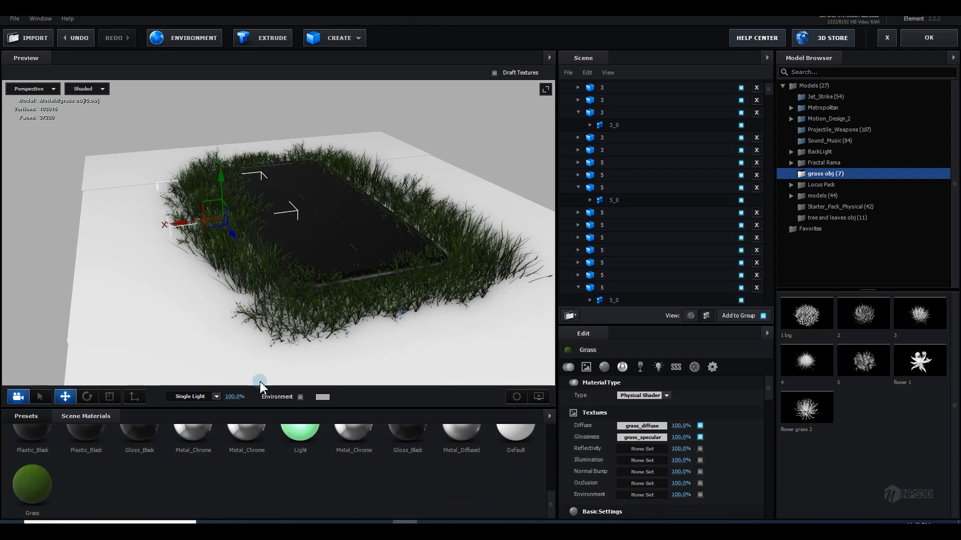
pyautogui.moveTo(337, 290)
pyautogui.mouseDown()
pyautogui.moveTo(339, 306)
pyautogui.moveTo(358, 278)
pyautogui.moveTo(338, 297)
pyautogui.mouseUp()
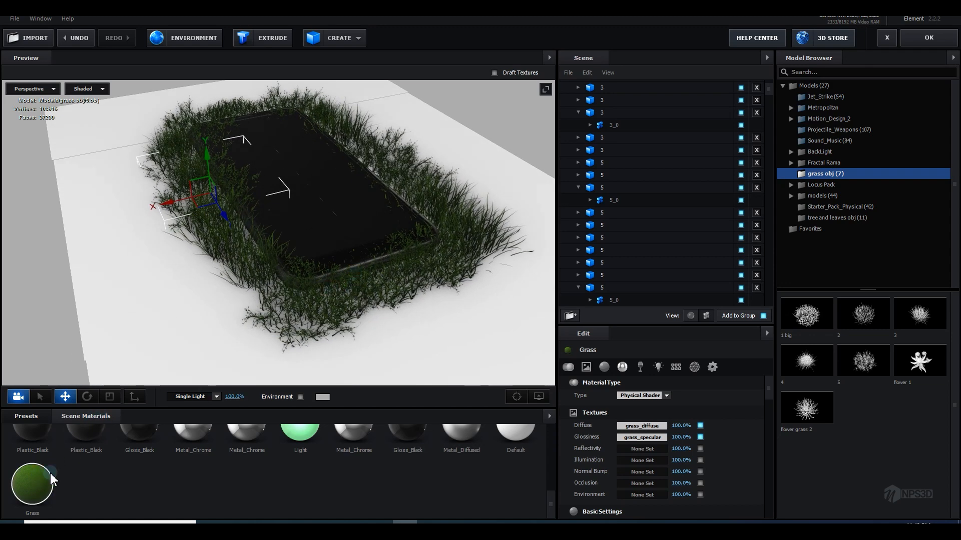
pyautogui.scroll(-5, 635, 461)
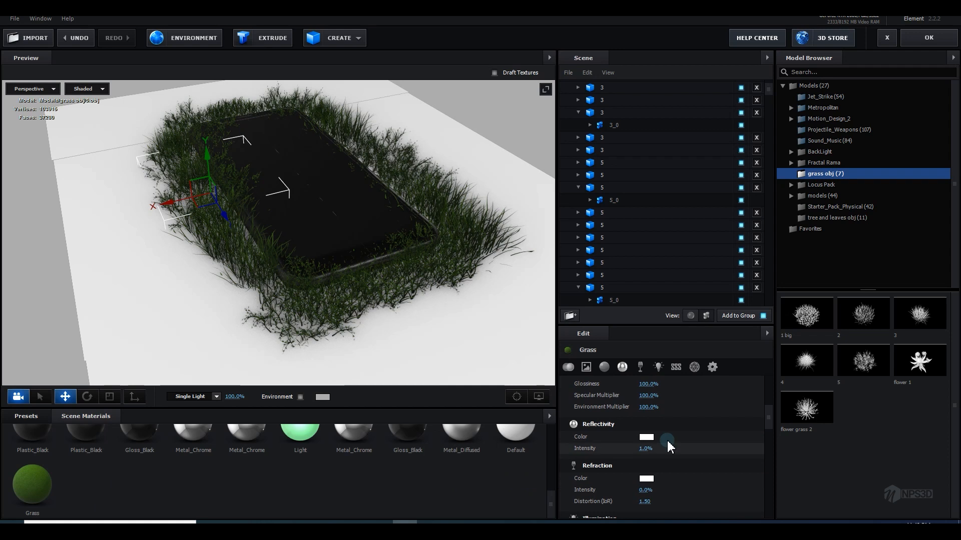
pyautogui.scroll(-3, 669, 447)
pyautogui.scroll(-4, 669, 447)
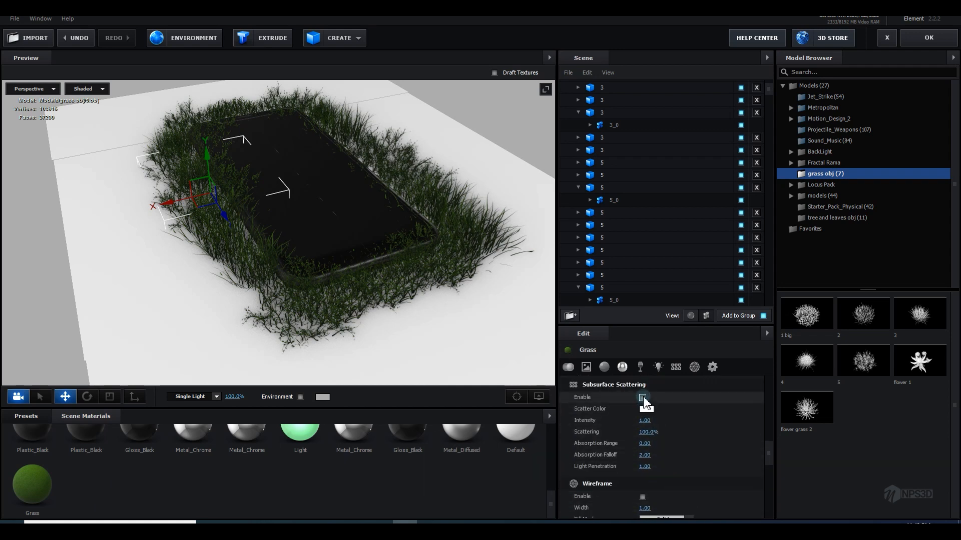
pyautogui.moveTo(331, 307); pyautogui.dragTo(255, 355)
pyautogui.click(216, 395)
pyautogui.click(190, 388)
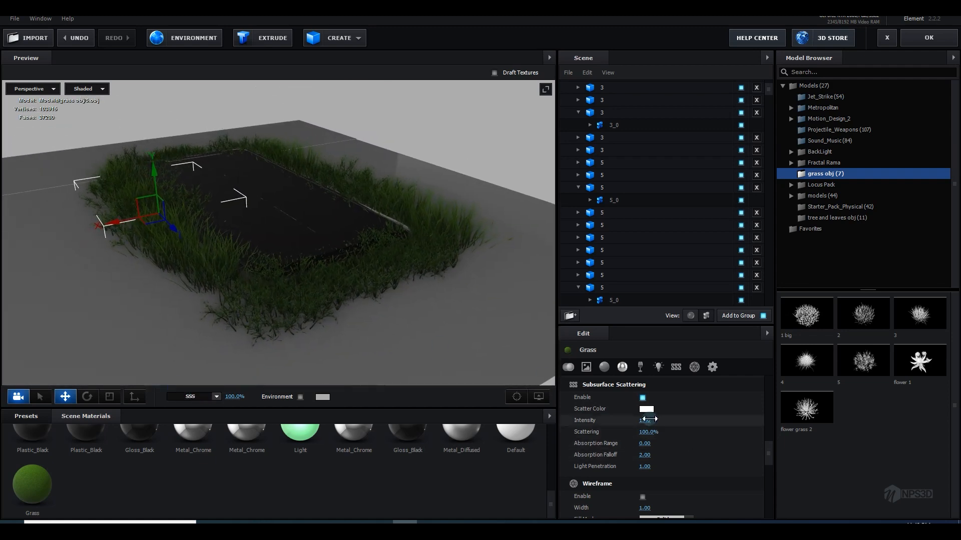
# Step: Set the Grass material's subsurface intensity to 6.06, absorption falloff to 2.17 and light penetration to 0.69
pyautogui.moveTo(703, 415); pyautogui.dragTo(785, 414)
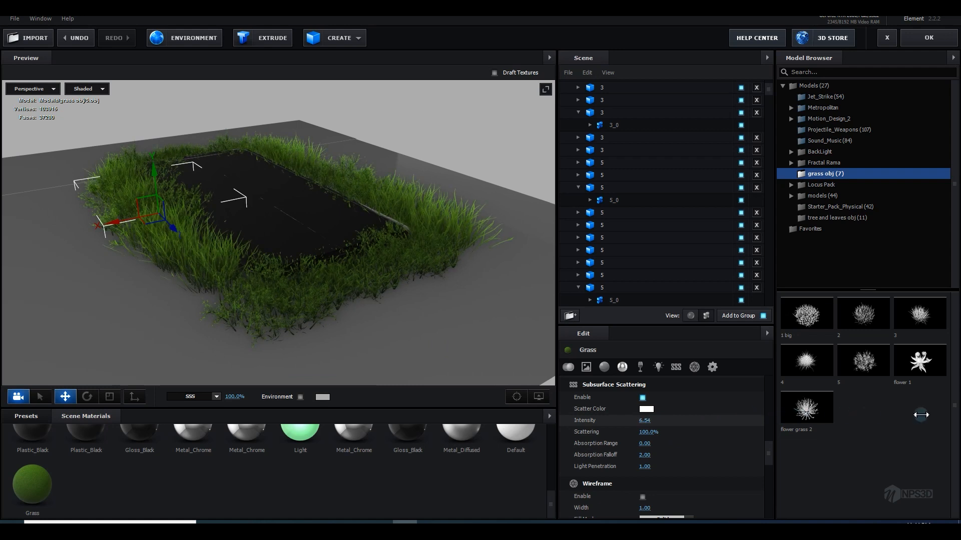
pyautogui.moveTo(652, 432)
pyautogui.mouseDown()
pyautogui.moveTo(626, 431)
pyautogui.moveTo(666, 444)
pyautogui.moveTo(626, 452)
pyautogui.moveTo(692, 455)
pyautogui.moveTo(628, 457)
pyautogui.moveTo(651, 455)
pyautogui.moveTo(638, 467)
pyautogui.mouseUp()
pyautogui.moveTo(645, 431); pyautogui.dragTo(670, 439)
pyautogui.moveTo(364, 264); pyautogui.dragTo(380, 351)
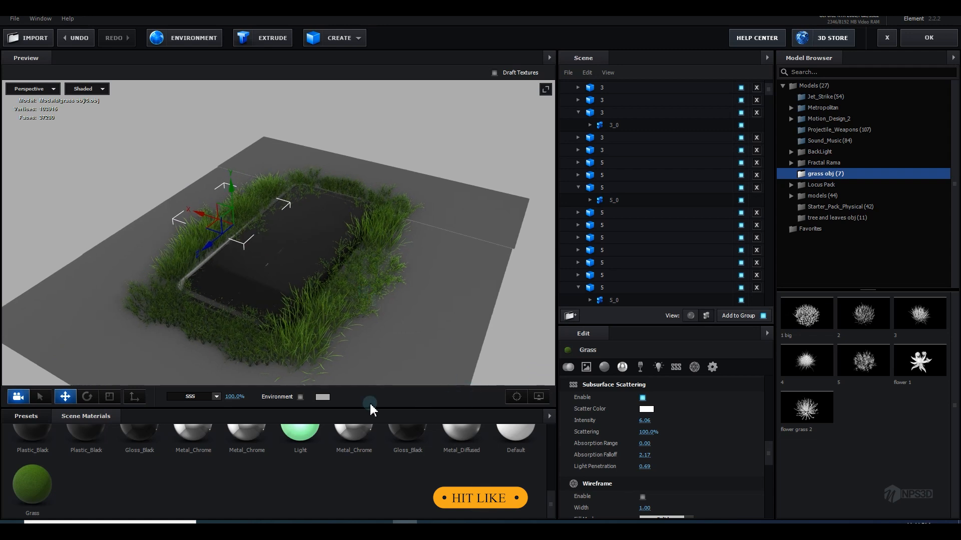
# Step: Select the plane beside the phone and open the scene material named Material for editing
pyautogui.scroll(5, 381, 470)
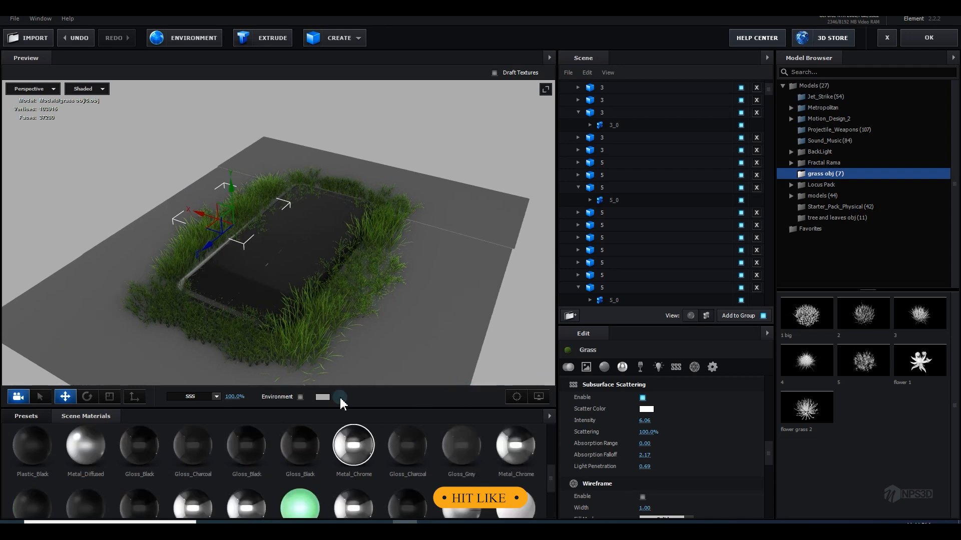
pyautogui.click(423, 306)
pyautogui.moveTo(515, 459); pyautogui.dragTo(520, 460)
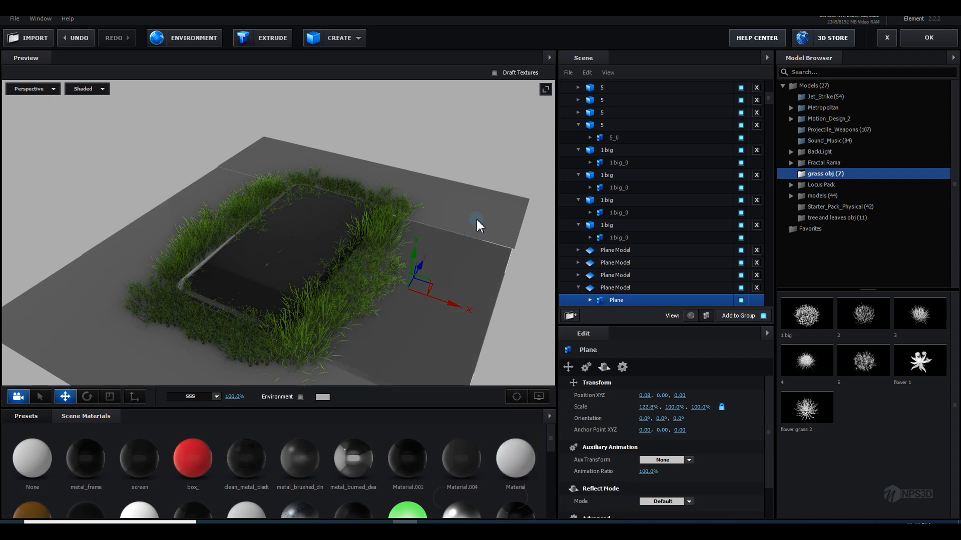
pyautogui.moveTo(515, 458); pyautogui.dragTo(300, 332)
pyautogui.click(501, 457)
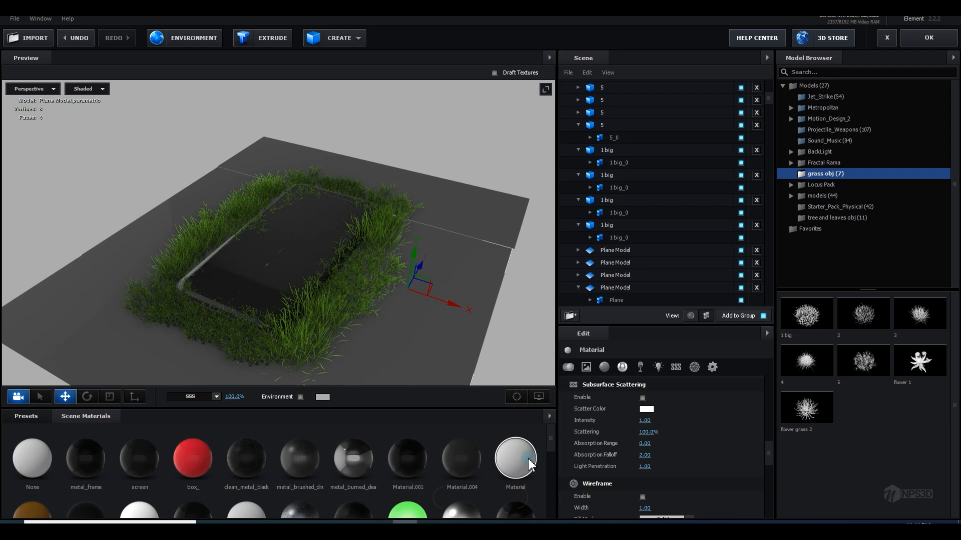
# Step: Enable Draw Backfaces and Matte Shadow in the advanced settings of the planes' Material
pyautogui.scroll(-10, 652, 455)
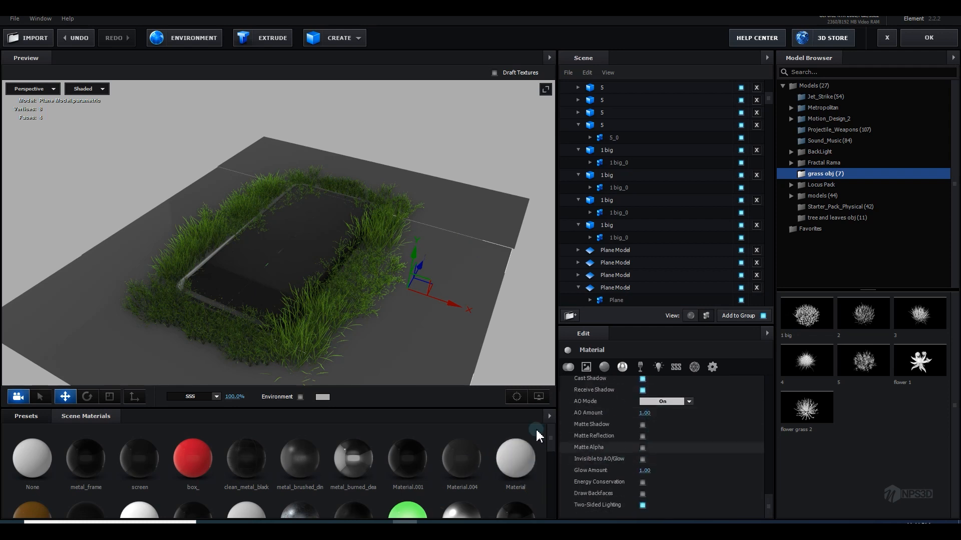
pyautogui.click(663, 498)
pyautogui.click(642, 493)
pyautogui.scroll(3, 689, 467)
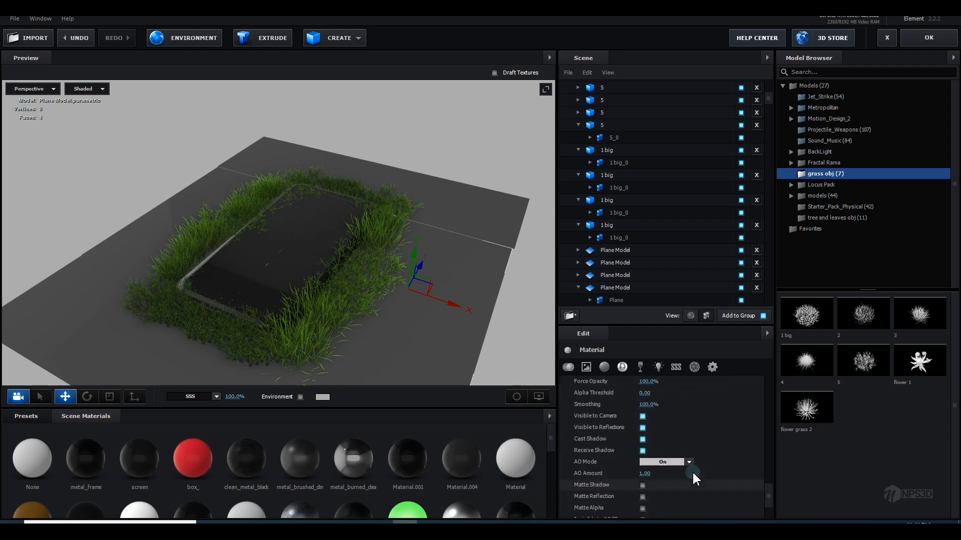
pyautogui.scroll(-3, 689, 467)
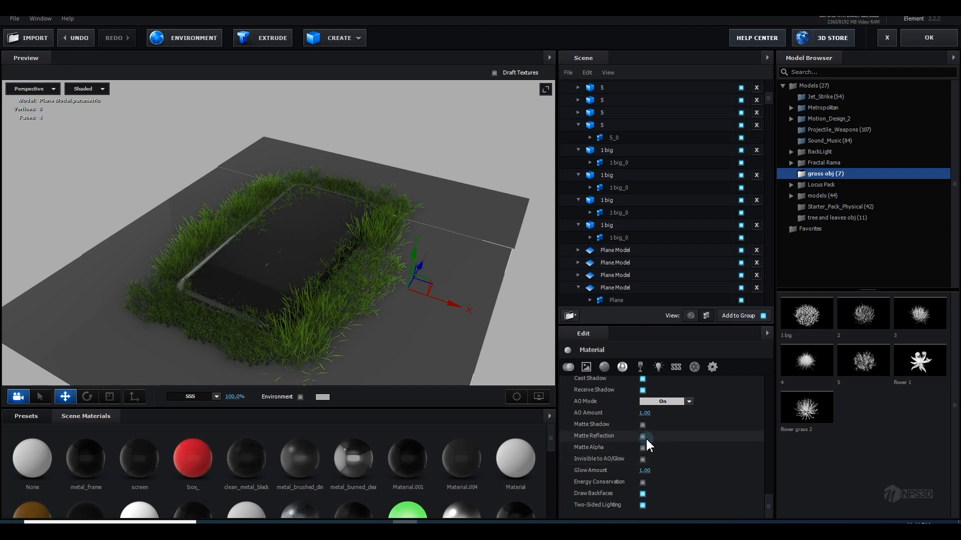
pyautogui.click(642, 424)
pyautogui.moveTo(480, 373); pyautogui.dragTo(412, 355)
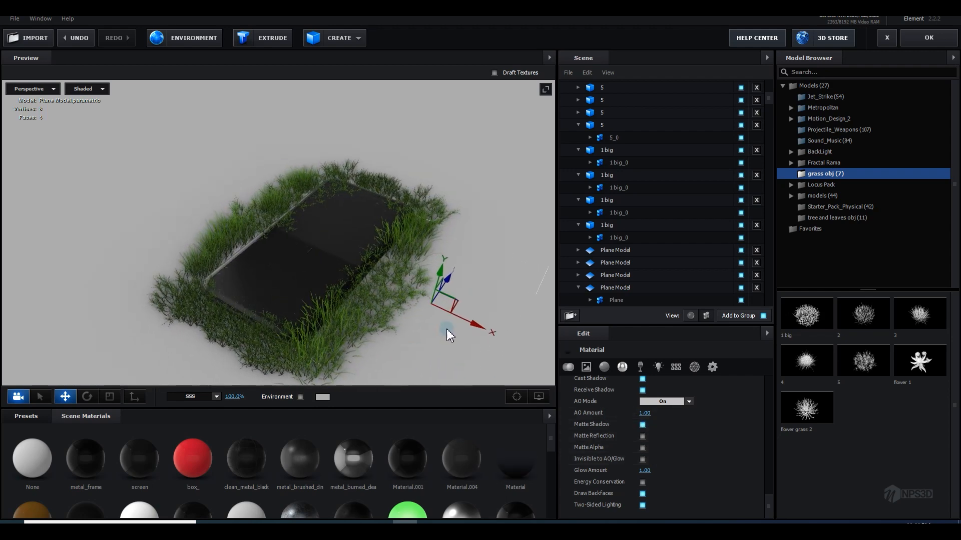
# Step: Accept the Element scene changes and play the main rtx composition from its start
pyautogui.click(924, 42)
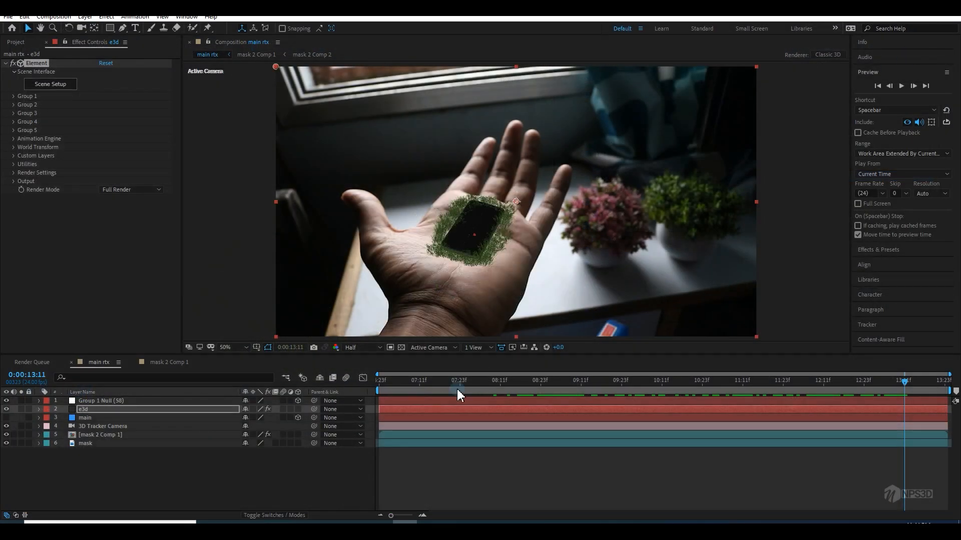
pyautogui.press('Home')
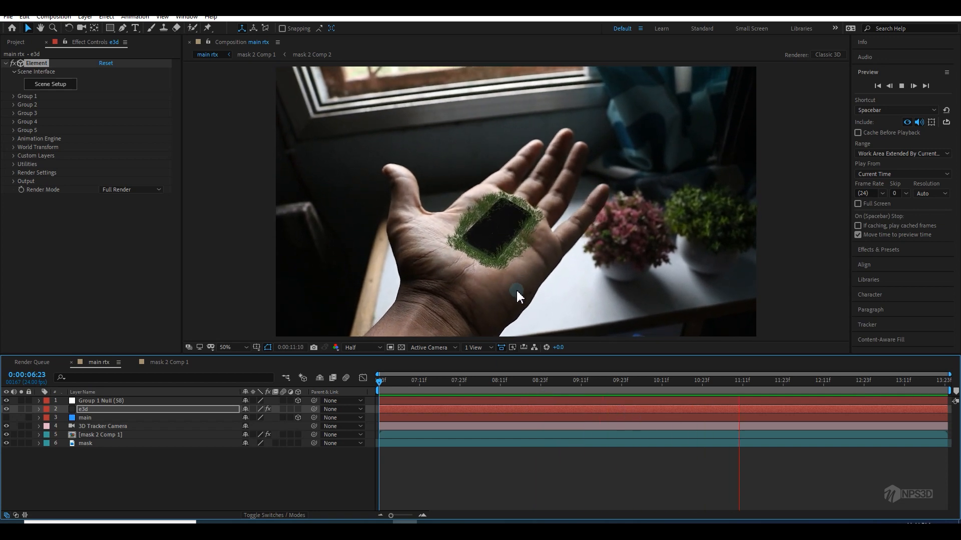
pyautogui.press('space')
# Step: Reopen the e3d layer's Element scene and add grass model 4 from the grass obj folder
pyautogui.click(57, 84)
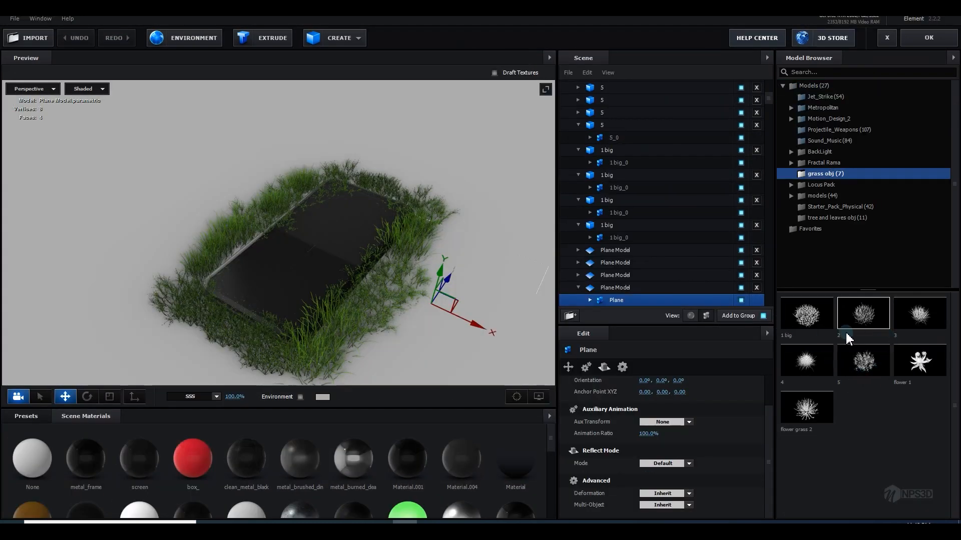
pyautogui.click(821, 373)
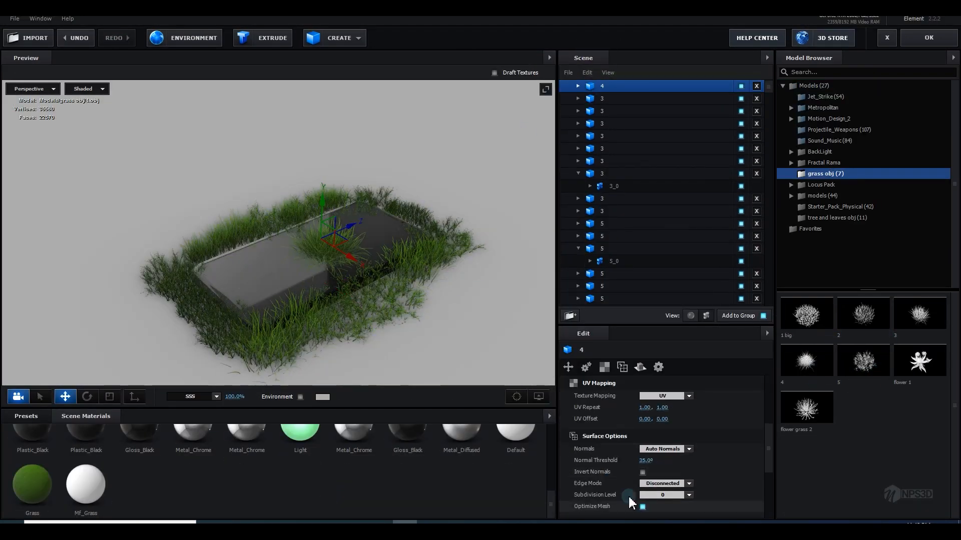
# Step: Duplicate grass model 4 several times and spread the copies around one end of the phone
pyautogui.press('e')
pyautogui.press('r')
pyautogui.hotkey('ctrl', 'd')
pyautogui.press('w')
pyautogui.moveTo(247, 241); pyautogui.dragTo(332, 269)
pyautogui.hotkey('ctrl', 'd')
pyautogui.moveTo(237, 260); pyautogui.dragTo(168, 223)
pyautogui.hotkey('ctrl', 'd')
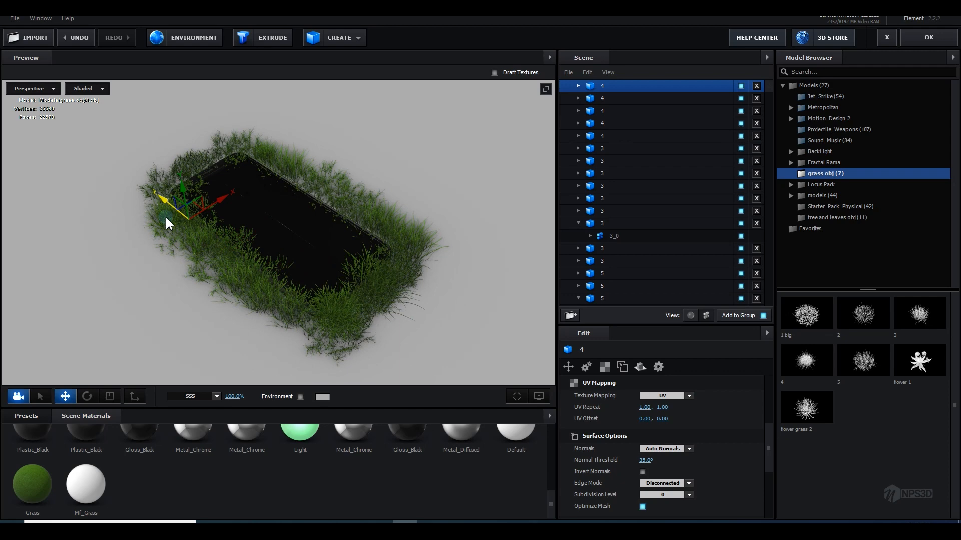
# Step: Move another copy of grass model 4 to the phone's corner and shift a further duplicate along that end
pyautogui.moveTo(220, 242); pyautogui.dragTo(345, 295)
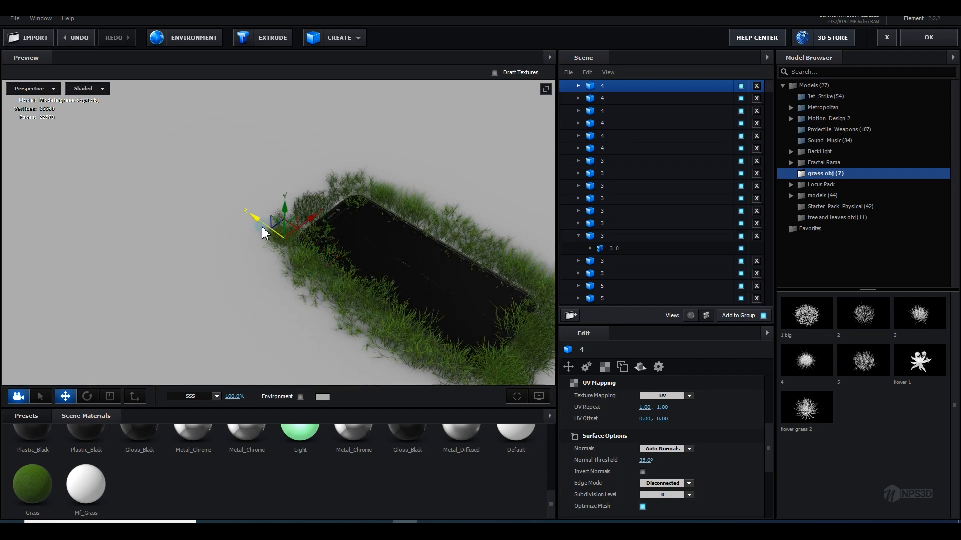
pyautogui.moveTo(264, 232); pyautogui.dragTo(322, 258)
pyautogui.press('r')
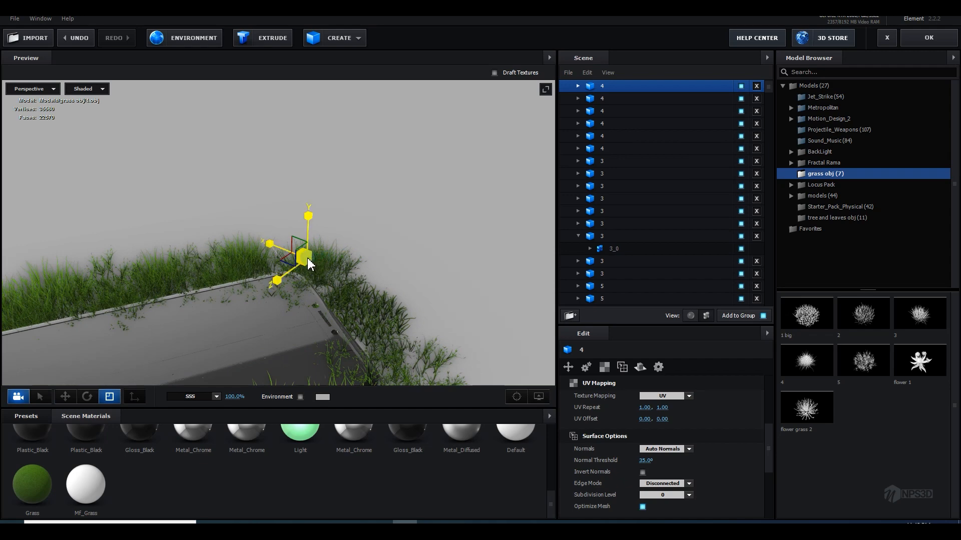
pyautogui.press('w')
pyautogui.moveTo(379, 289); pyautogui.dragTo(389, 258)
pyautogui.press('e')
pyautogui.press('w')
pyautogui.moveTo(290, 228); pyautogui.dragTo(343, 233)
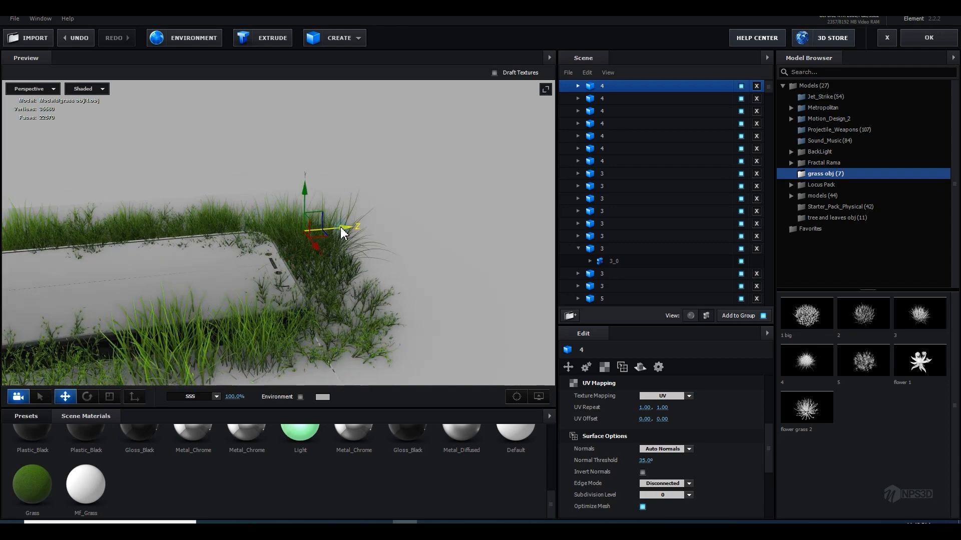
# Step: Adjust one more copy of grass model 4 at the phone's far corner and accept the Element scene
pyautogui.moveTo(408, 292); pyautogui.dragTo(342, 247)
pyautogui.moveTo(410, 273); pyautogui.dragTo(346, 279)
pyautogui.press('r')
pyautogui.press('e')
pyautogui.press('w')
pyautogui.moveTo(437, 311); pyautogui.dragTo(389, 284)
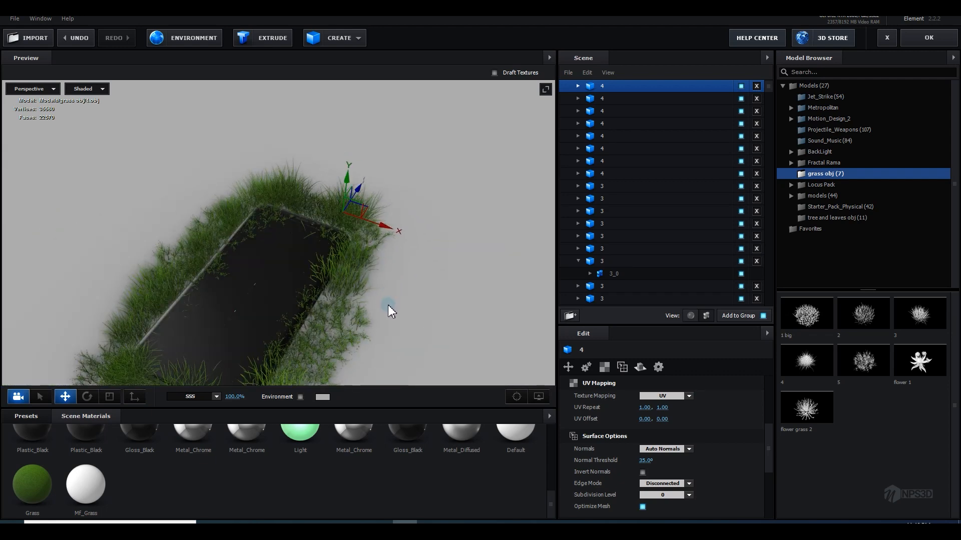
pyautogui.moveTo(357, 200); pyautogui.dragTo(320, 260)
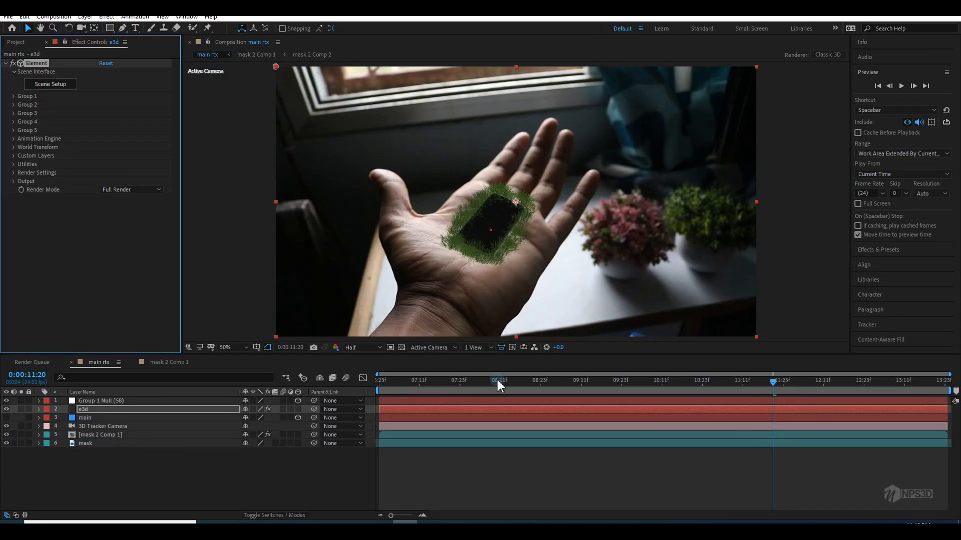
# Step: Reposition Group 1 Null on the palm at 0:00:09:00 and play the main rtx composition from there
pyautogui.moveTo(497, 379)
pyautogui.mouseDown()
pyautogui.moveTo(506, 392)
pyautogui.moveTo(543, 381)
pyautogui.mouseUp()
pyautogui.click(103, 402)
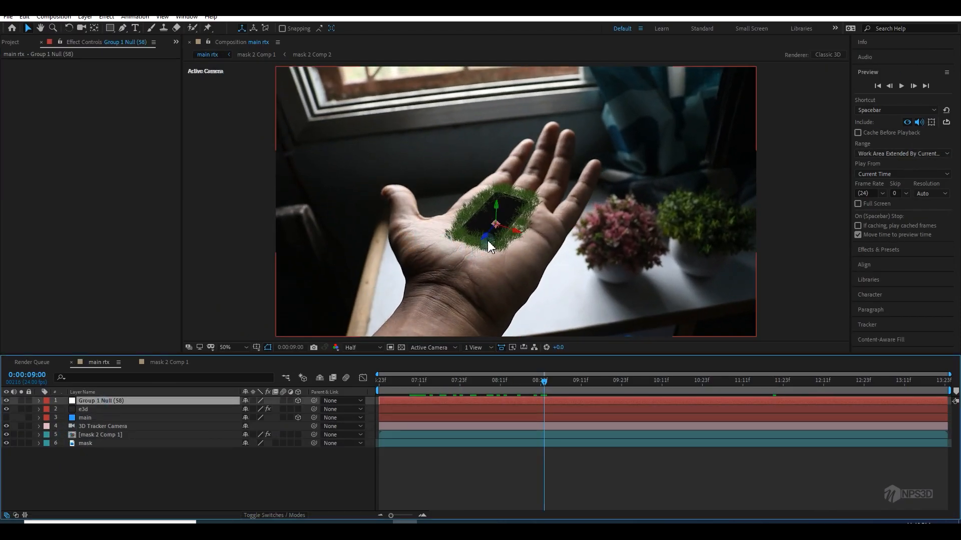
pyautogui.moveTo(485, 236); pyautogui.dragTo(435, 273)
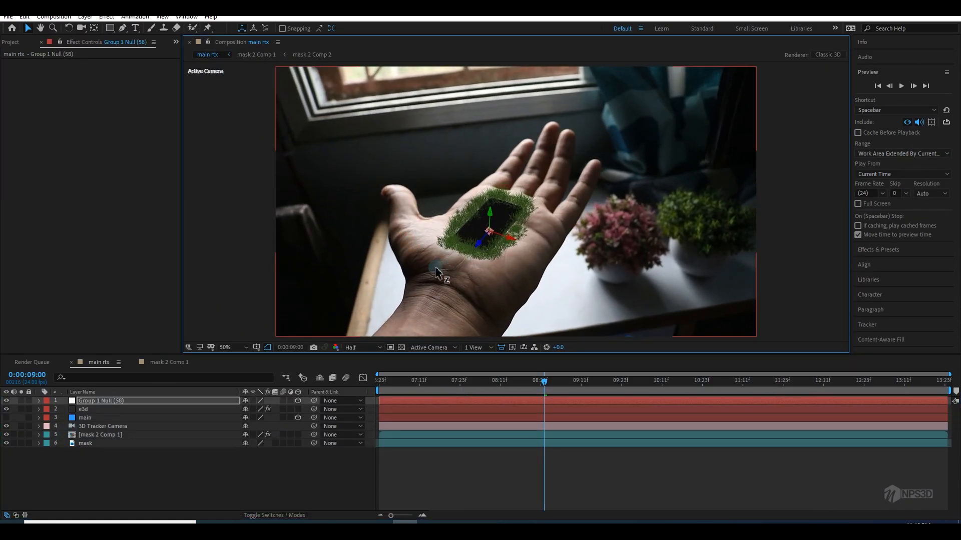
pyautogui.press('space')
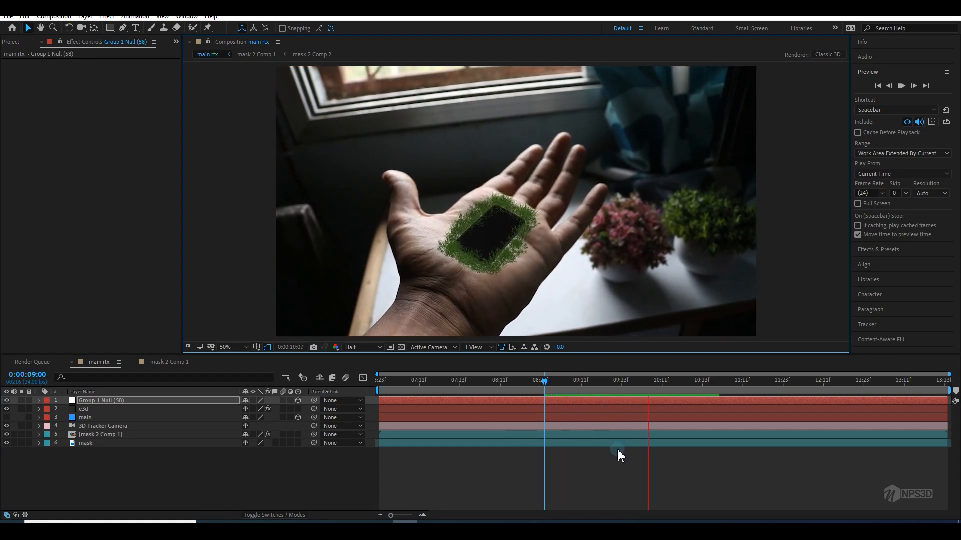
pyautogui.press('space')
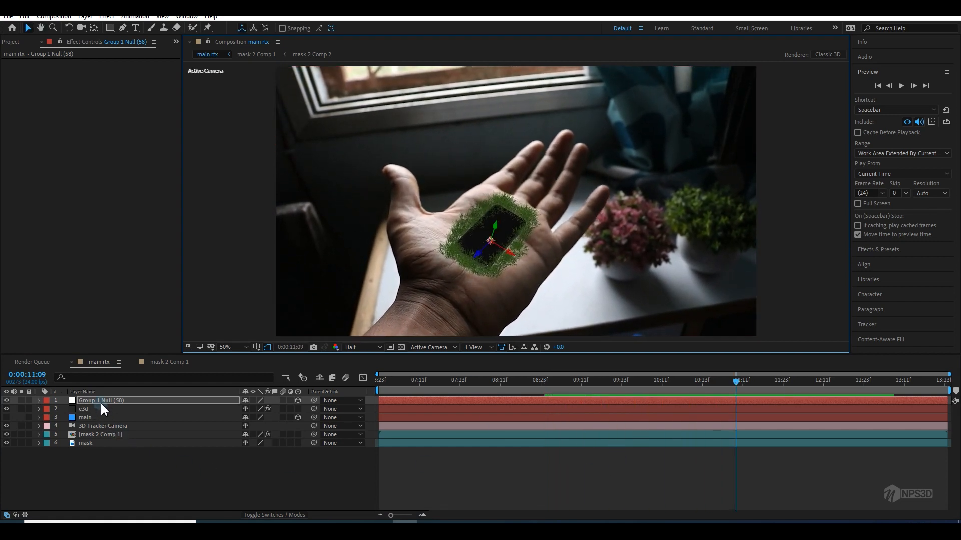
# Step: Set the scale of Group 1 Null to 32%
pyautogui.click(100, 403)
pyautogui.press('s')
pyautogui.moveTo(256, 408); pyautogui.dragTo(261, 409)
# Step: Enable ambient occlusion in Ray-Traced mode in the e3d layer's Element render settings and save the project
pyautogui.click(83, 418)
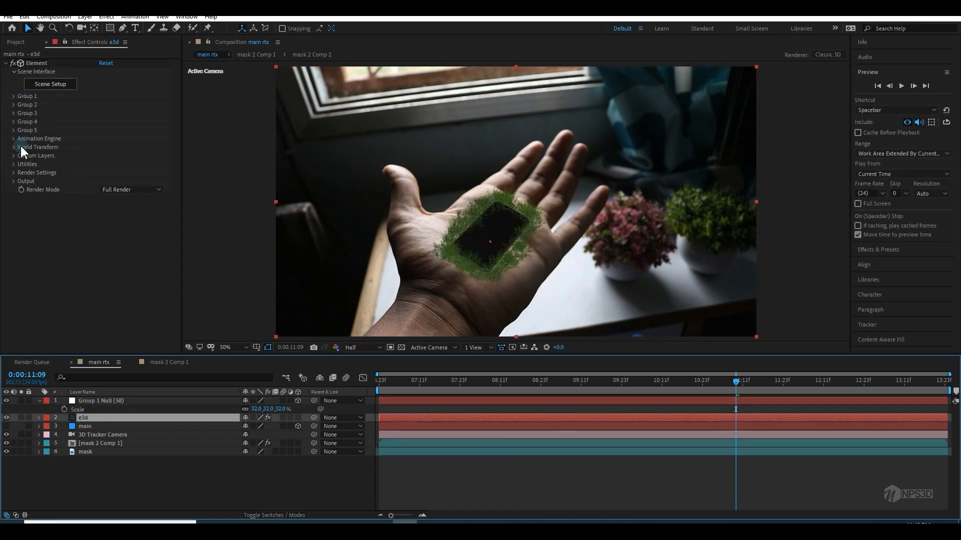
pyautogui.click(14, 173)
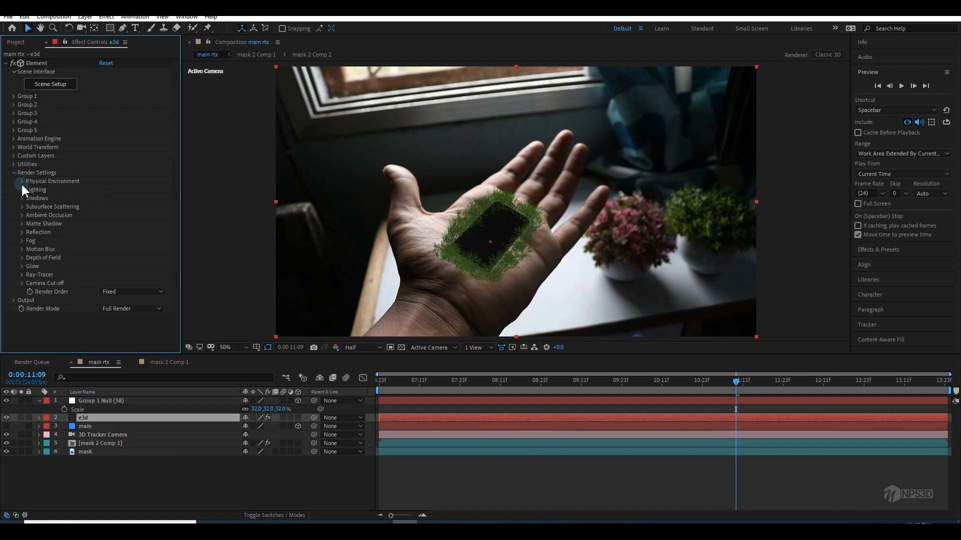
pyautogui.click(22, 215)
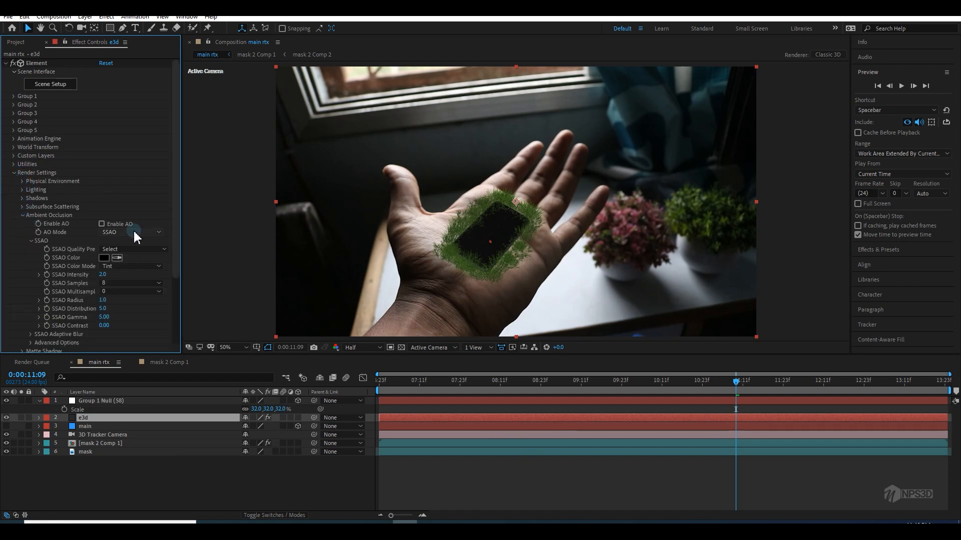
pyautogui.click(126, 224)
pyautogui.click(130, 232)
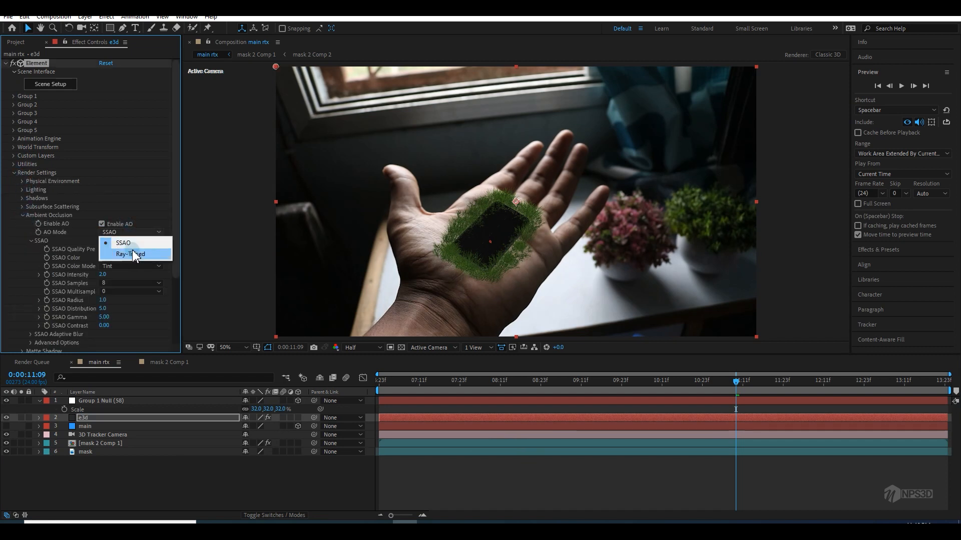
pyautogui.click(136, 250)
pyautogui.hotkey('ctrl', 's')
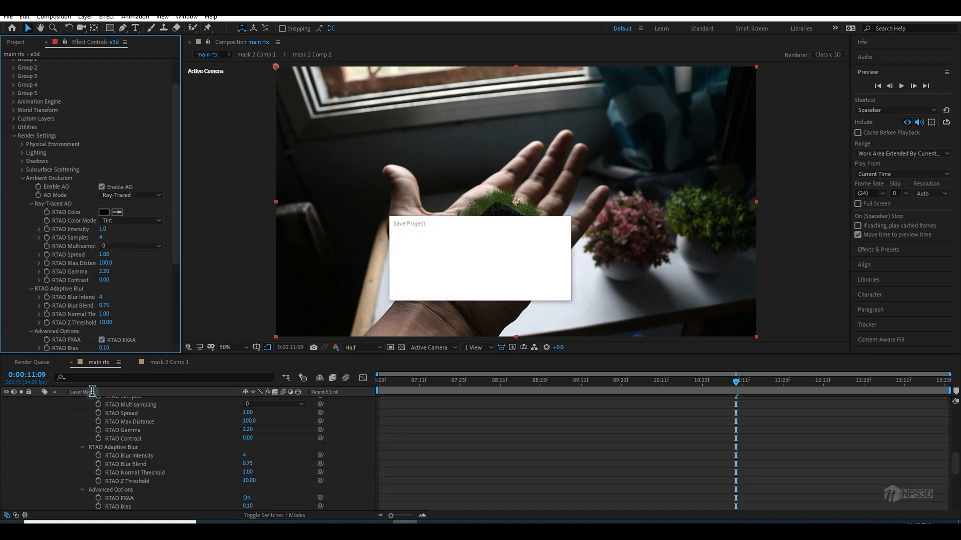
# Step: Reposition Group 1 Null on the palm and set its scale to 28%
pyautogui.scroll(10, 110, 440)
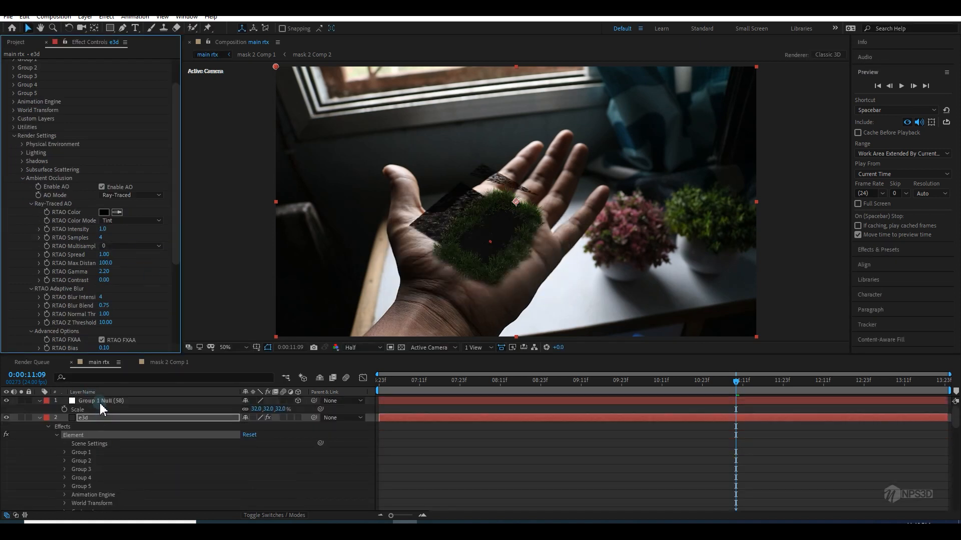
pyautogui.click(96, 401)
pyautogui.moveTo(482, 257); pyautogui.dragTo(456, 269)
pyautogui.click(39, 418)
pyautogui.moveTo(420, 382); pyautogui.dragTo(746, 382)
pyautogui.press('p')
pyautogui.press('s')
pyautogui.click(255, 410)
pyautogui.write('30')
pyautogui.click(243, 482)
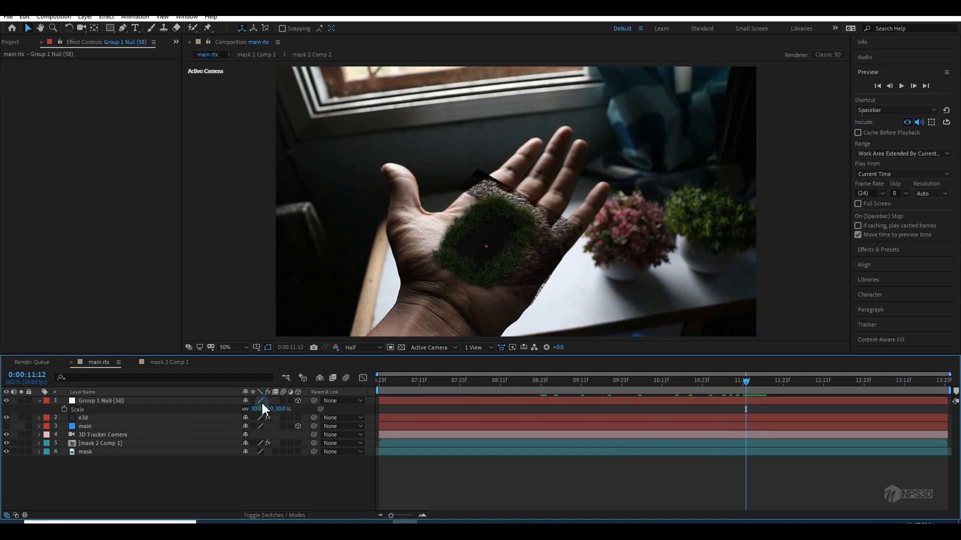
pyautogui.click(250, 479)
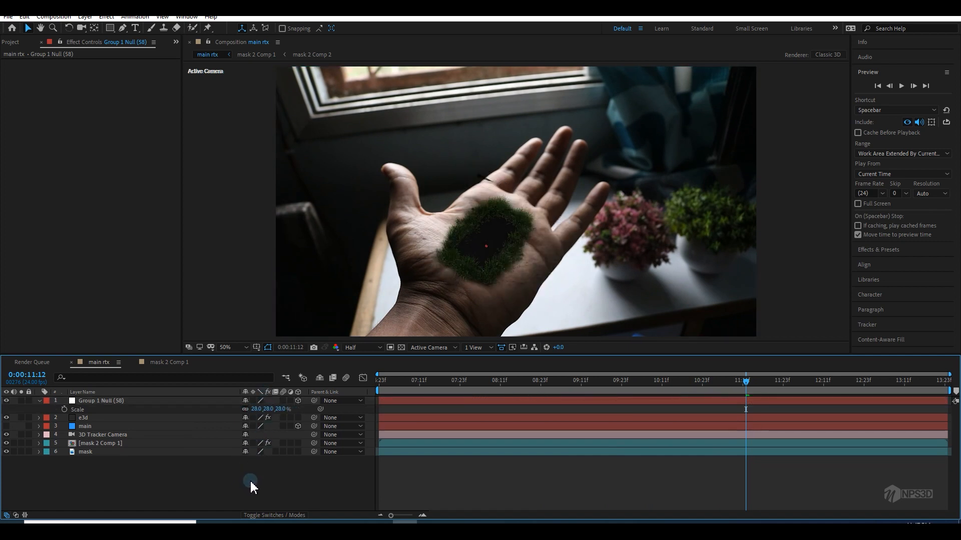
# Step: Preview the composition from about 0:00:07:13 and set the viewer resolution to Full
pyautogui.moveTo(440, 383); pyautogui.dragTo(364, 408)
pyautogui.press('space')
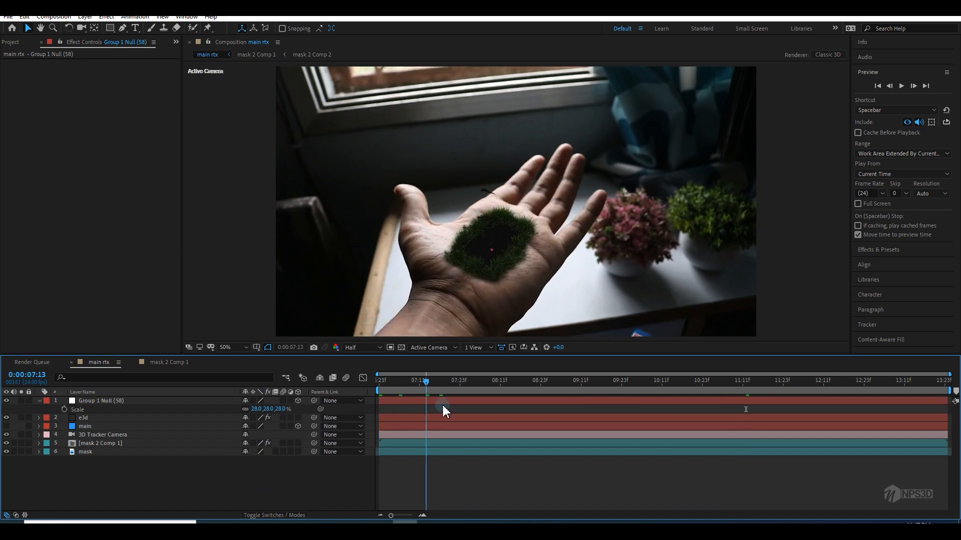
pyautogui.click(365, 349)
pyautogui.click(359, 372)
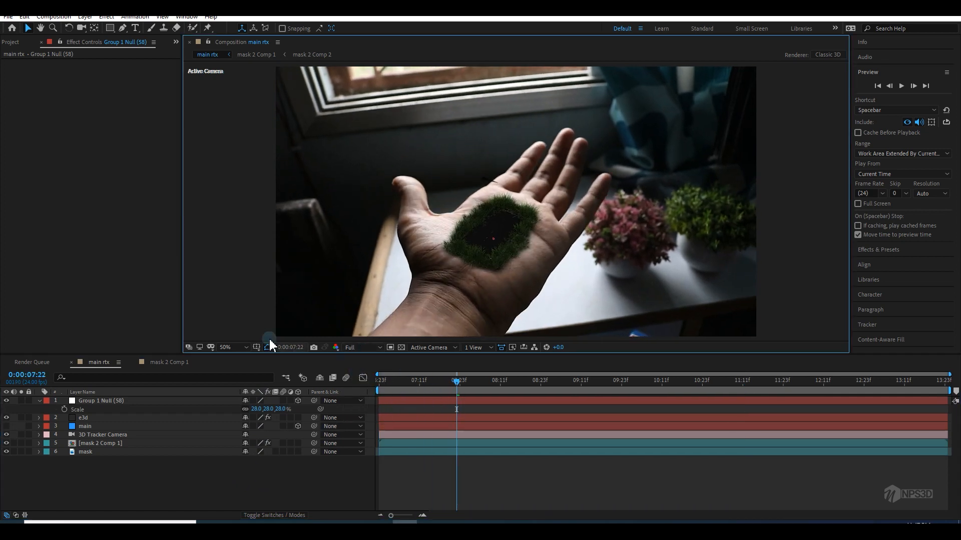
# Step: Set the project's color depth to 32 bits per channel and save the project
pyautogui.click(101, 411)
pyautogui.click(99, 419)
pyautogui.scroll(-10, 145, 319)
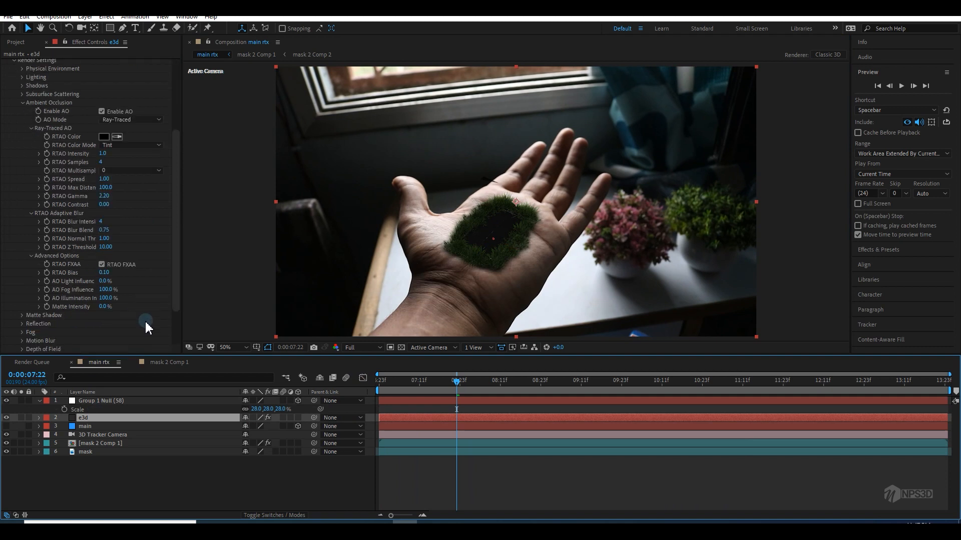
pyautogui.click(135, 349)
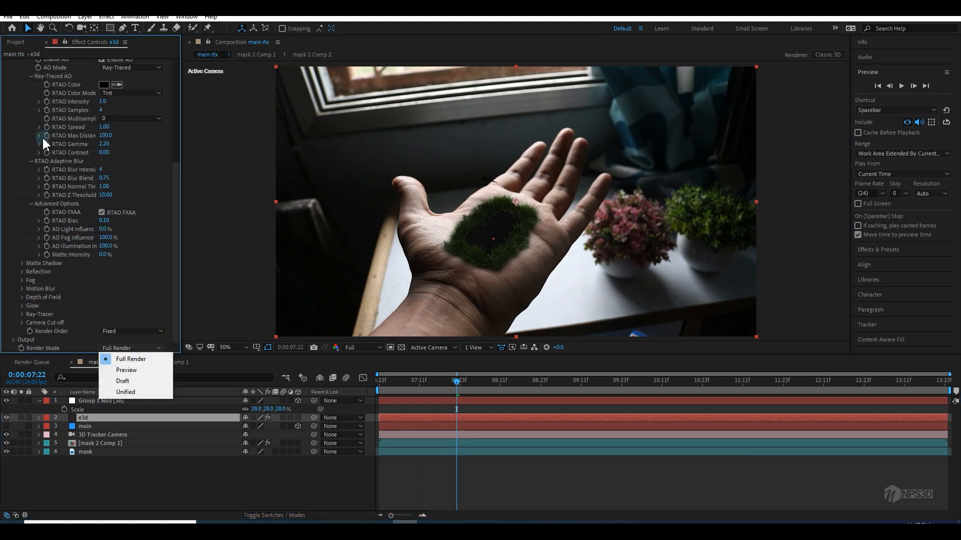
pyautogui.click(19, 44)
pyautogui.keyDown('alt'); pyautogui.click(63, 349); pyautogui.keyUp('alt')
pyautogui.keyDown('alt'); pyautogui.click(63, 349); pyautogui.keyUp('alt')
pyautogui.hotkey('ctrl', 's')
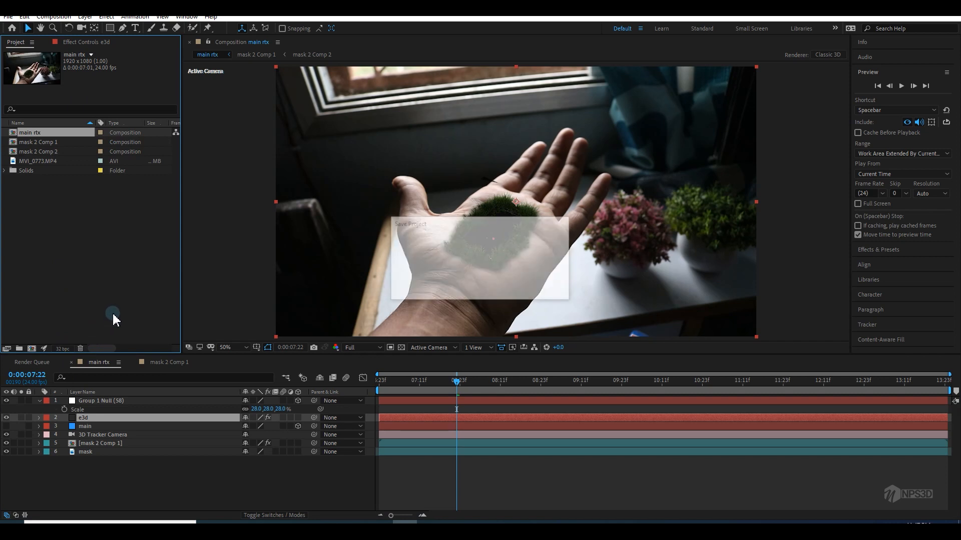
# Step: Add a spot light with 100% intensity, a 90° cone angle, 50% cone feather and shadow casting enabled
pyautogui.click(89, 43)
pyautogui.moveTo(177, 269); pyautogui.dragTo(185, 213)
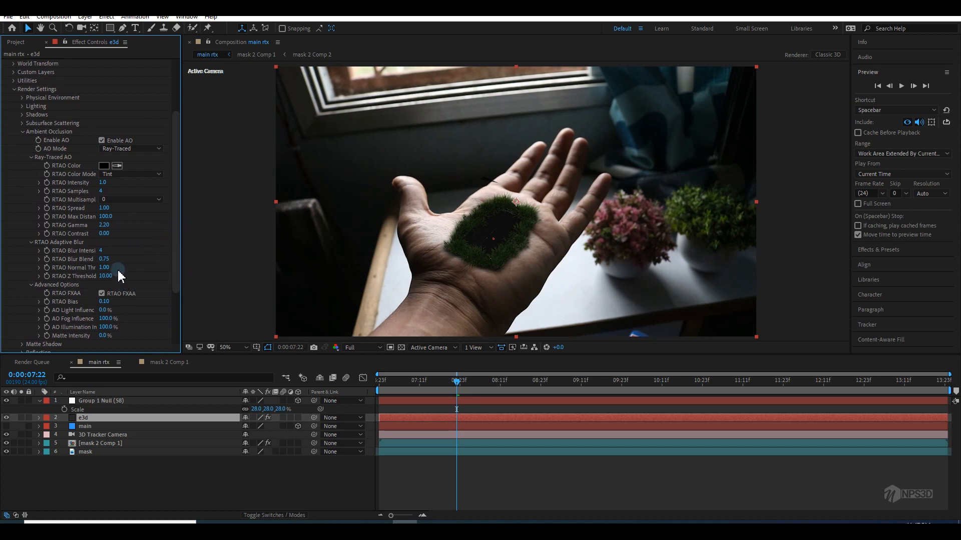
pyautogui.click(115, 478)
pyautogui.rightClick(113, 476)
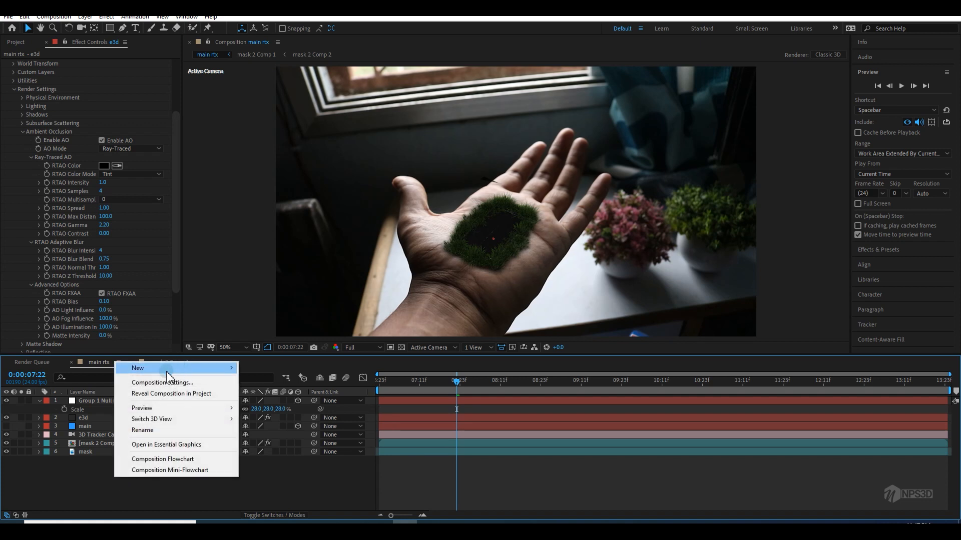
pyautogui.moveTo(138, 368)
pyautogui.click(277, 404)
pyautogui.click(489, 172)
pyautogui.click(493, 195)
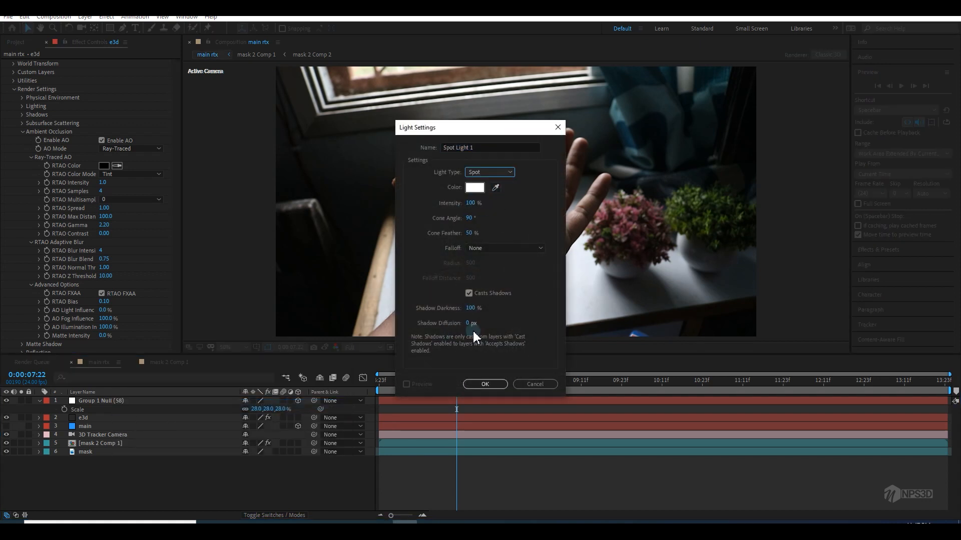
pyautogui.click(487, 385)
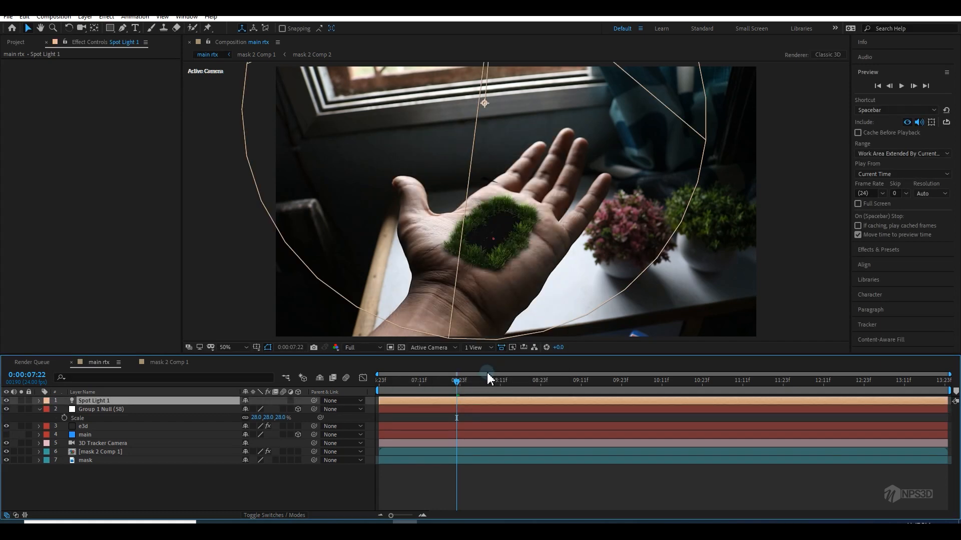
# Step: Switch the viewer to Custom View 1 and move the spot light toward the grass-covered phone
pyautogui.click(482, 347)
pyautogui.click(433, 347)
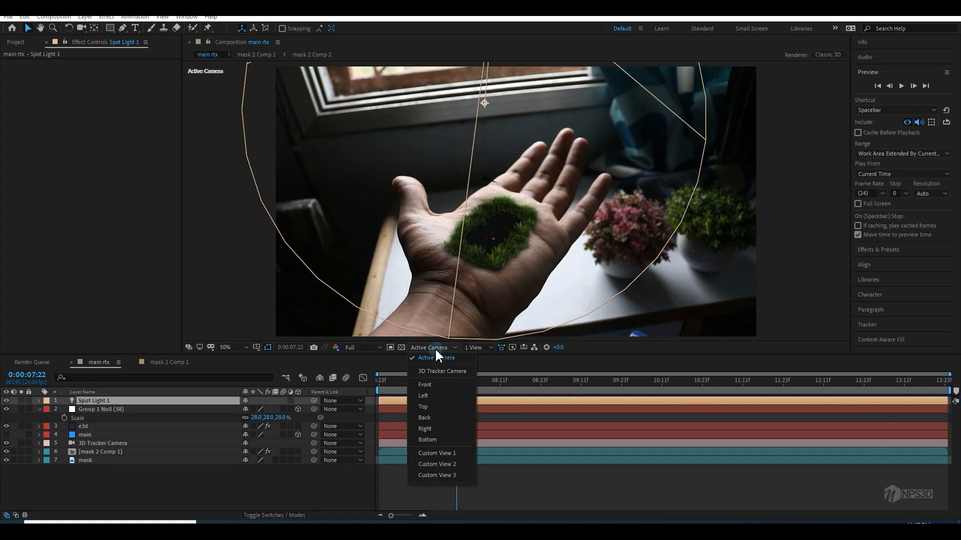
pyautogui.click(456, 453)
pyautogui.press('c')
pyautogui.moveTo(585, 227); pyautogui.dragTo(440, 309)
pyautogui.moveTo(622, 204); pyautogui.dragTo(426, 303)
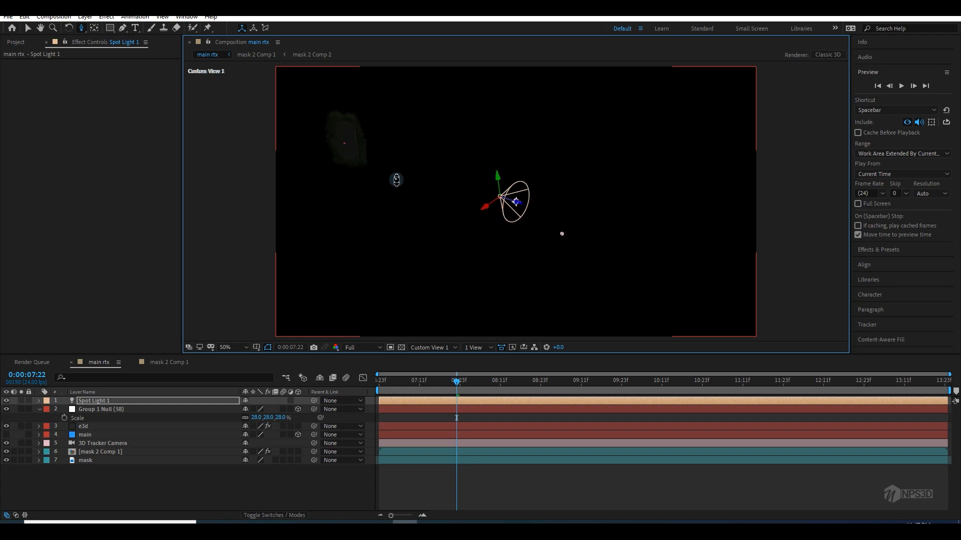
pyautogui.press('space')
pyautogui.moveTo(419, 190); pyautogui.dragTo(569, 252)
pyautogui.press('v')
pyautogui.moveTo(662, 222); pyautogui.dragTo(450, 91)
# Step: Refine the spot light's position above the grass patch from other angles in Custom View 1
pyautogui.press('space')
pyautogui.click(517, 276)
pyautogui.moveTo(534, 149); pyautogui.dragTo(609, 276)
pyautogui.press('c')
pyautogui.press('space')
pyautogui.moveTo(647, 286); pyautogui.dragTo(562, 161)
pyautogui.press('v')
pyautogui.click(746, 200)
pyautogui.click(437, 91)
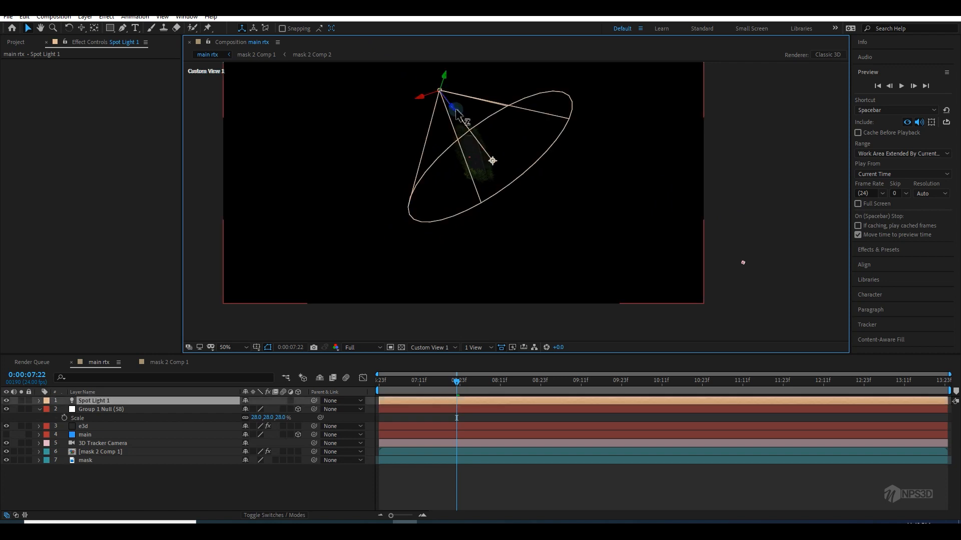
pyautogui.moveTo(430, 93); pyautogui.dragTo(434, 179)
pyautogui.moveTo(438, 132); pyautogui.dragTo(205, 24)
# Step: Return to the Active Camera view and aim the spot light's point of interest at the grass patch's upper edge
pyautogui.click(429, 347)
pyautogui.click(434, 359)
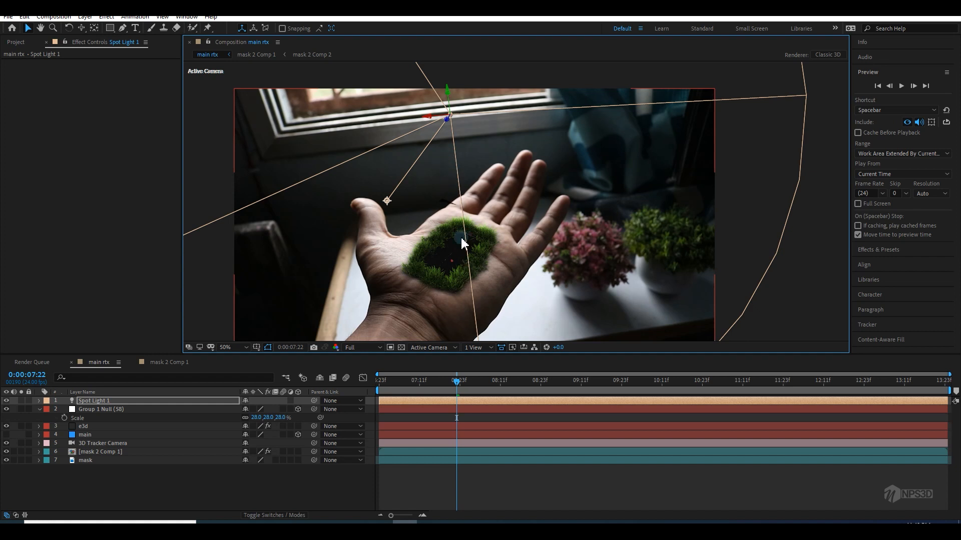
pyautogui.moveTo(387, 204); pyautogui.dragTo(457, 225)
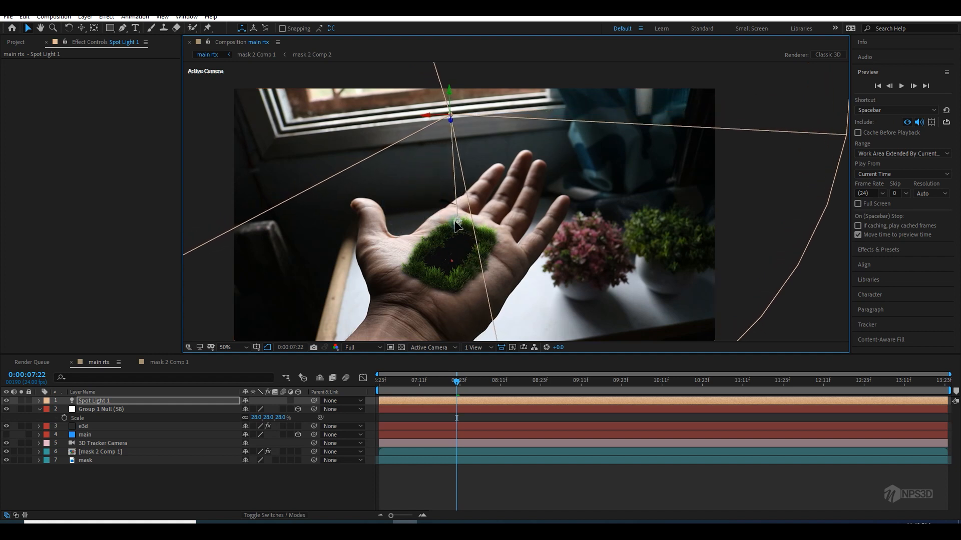
# Step: Enable shadows in the e3d layer's Element render settings and set the shadow mode to Ray-Traced
pyautogui.click(86, 427)
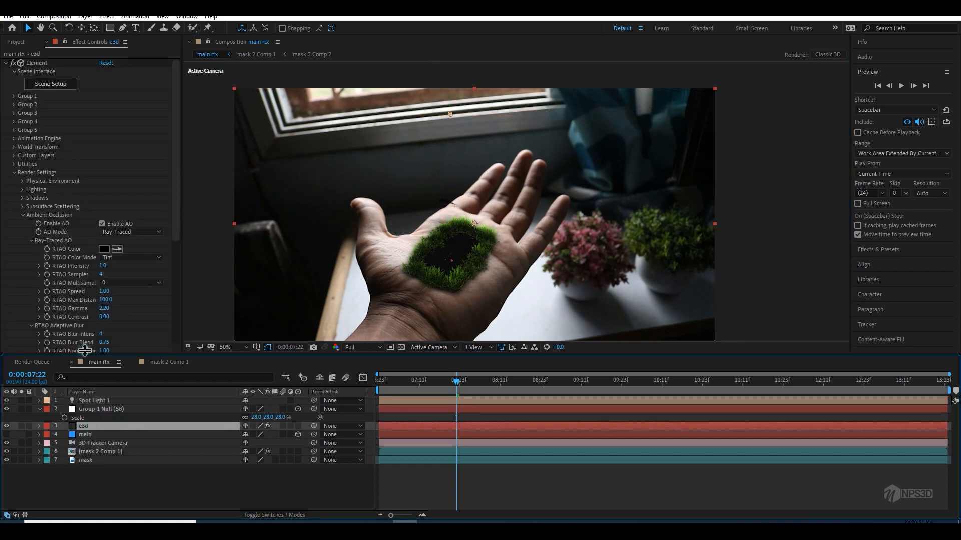
pyautogui.click(24, 198)
pyautogui.click(102, 208)
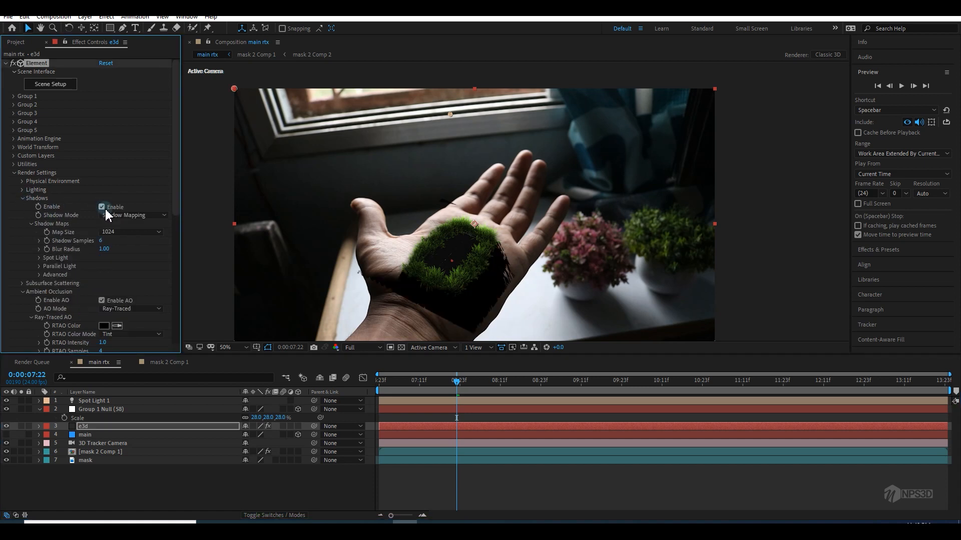
pyautogui.click(125, 215)
pyautogui.click(132, 238)
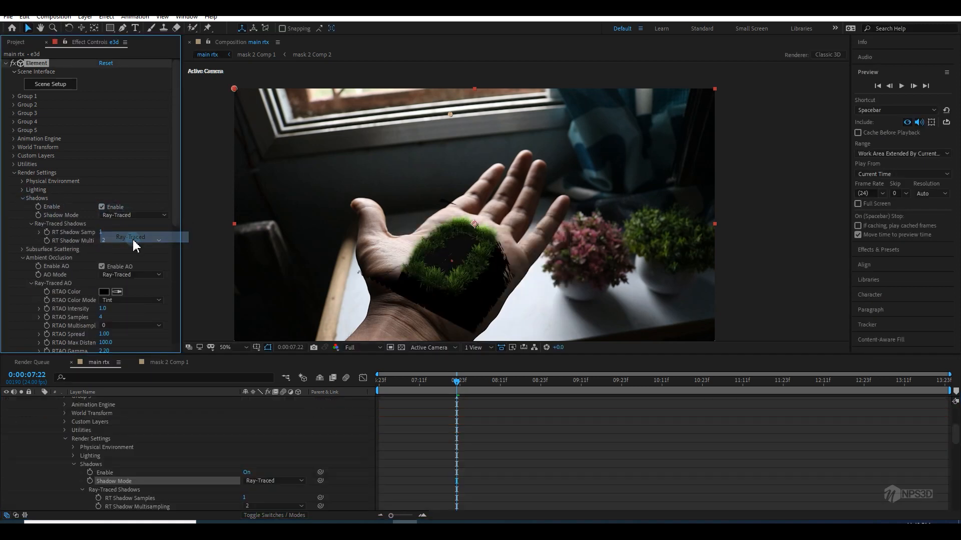
# Step: Set the shadow diffusion of Spot Light 1 to 25 px
pyautogui.scroll(5, 68, 445)
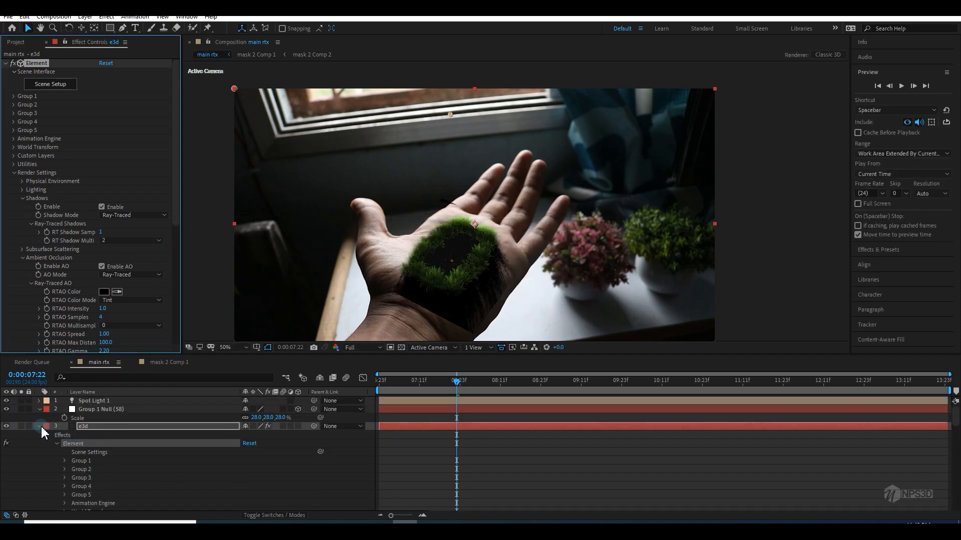
pyautogui.click(39, 426)
pyautogui.doubleClick(95, 400)
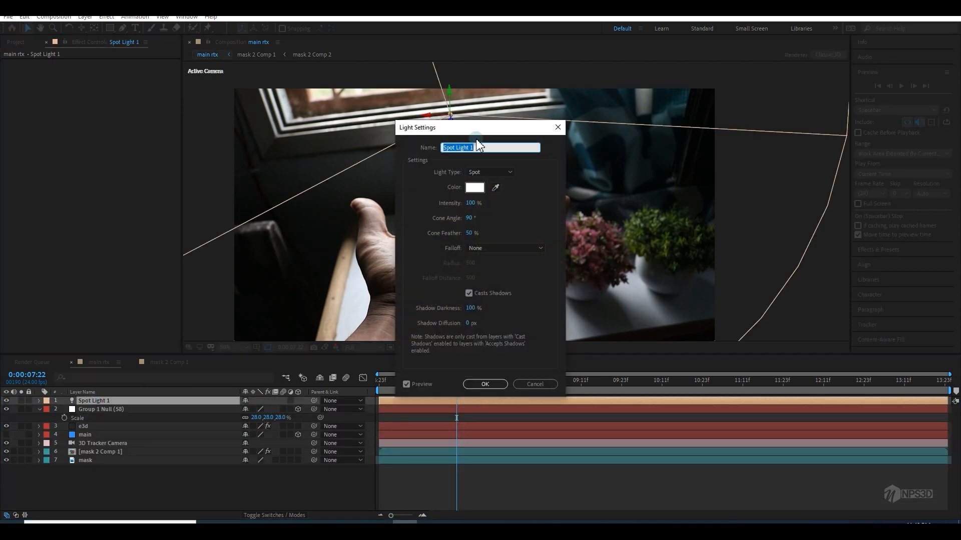
pyautogui.moveTo(466, 131); pyautogui.dragTo(187, 103)
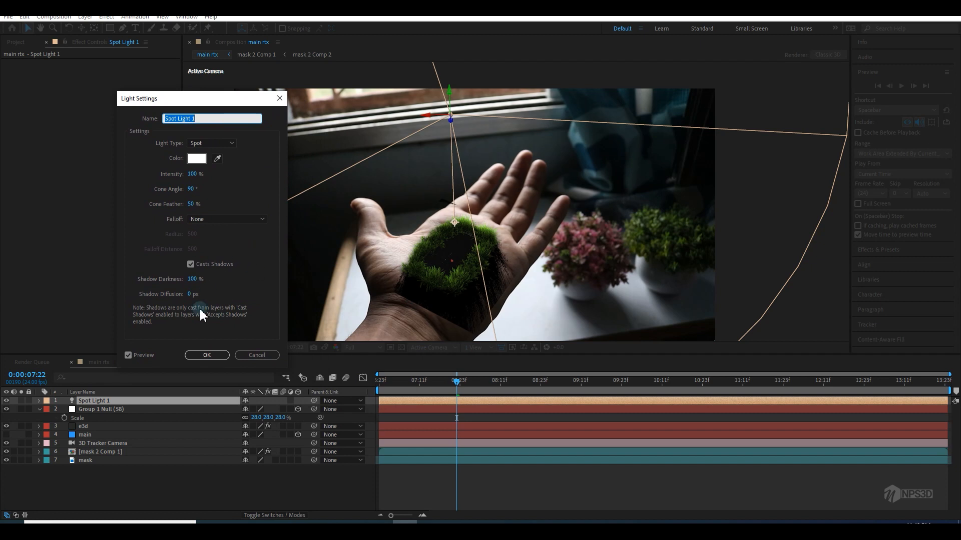
pyautogui.click(191, 294)
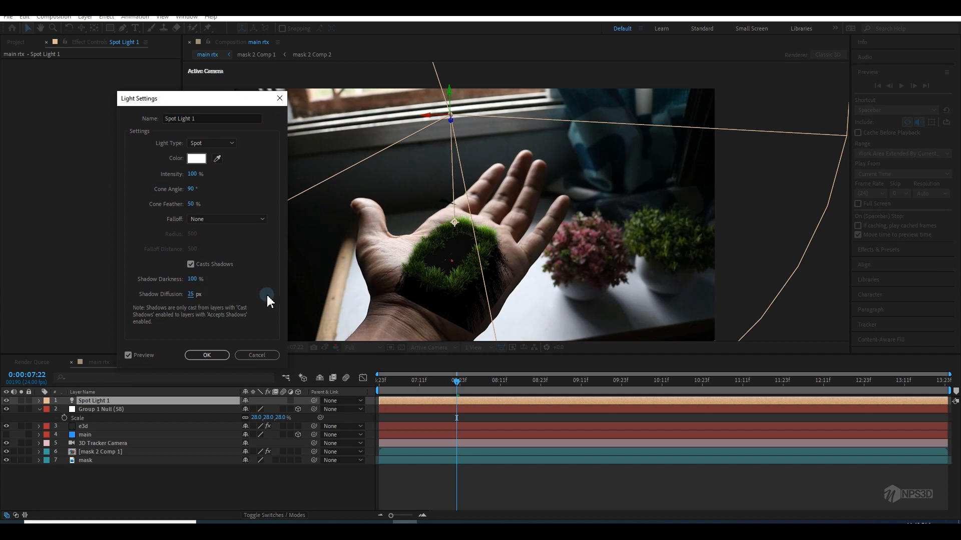
pyautogui.click(217, 355)
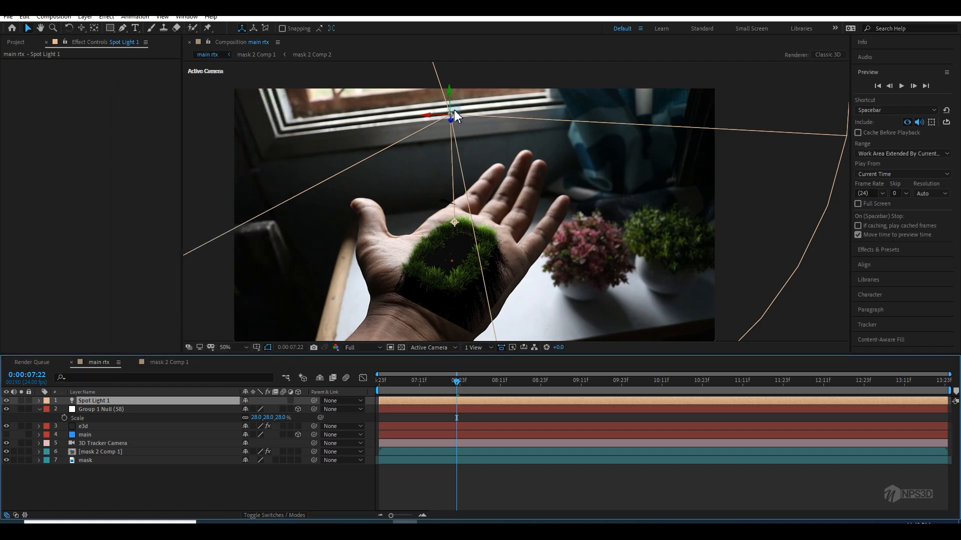
# Step: Raise the spot light to just above the upper edge of the frame and check the lighting at 0:00:10:01
pyautogui.moveTo(452, 27); pyautogui.dragTo(452, 16)
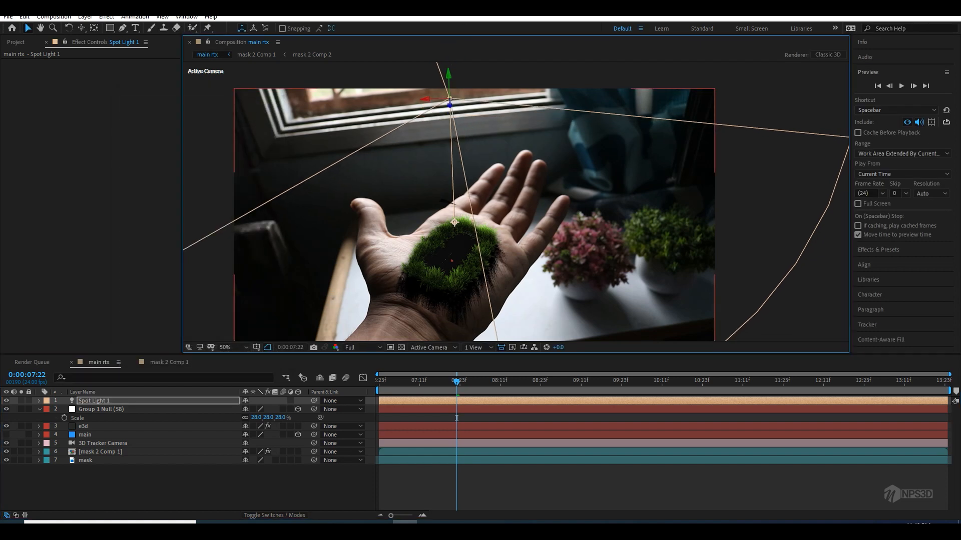
pyautogui.moveTo(452, 88); pyautogui.dragTo(451, 75)
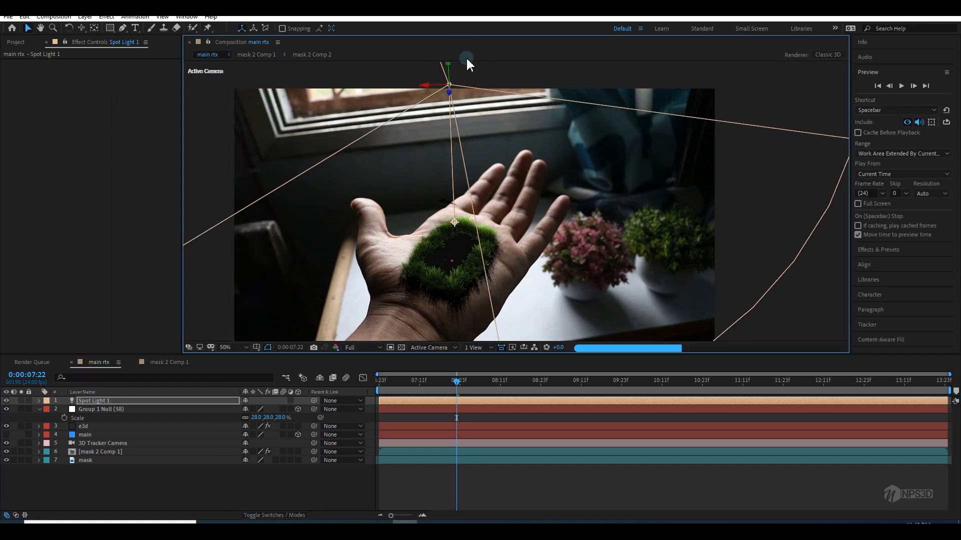
pyautogui.moveTo(492, 395); pyautogui.dragTo(626, 392)
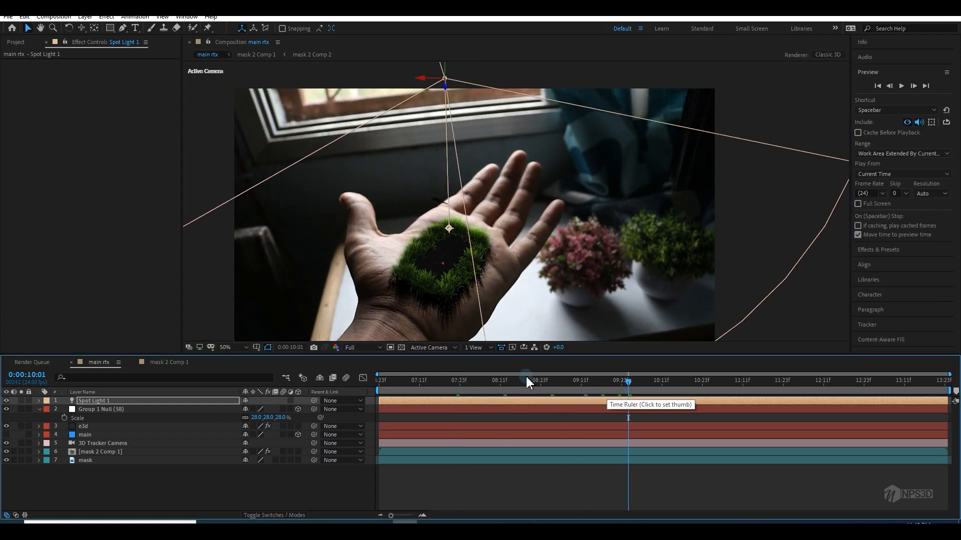
# Step: Set the intensity of Spot Light 1 to 156%
pyautogui.doubleClick(113, 401)
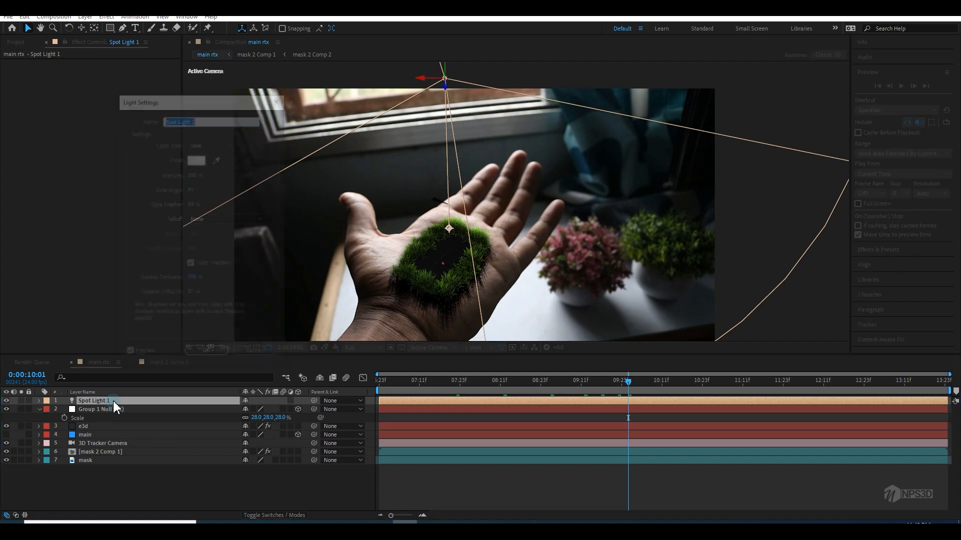
pyautogui.click(192, 174)
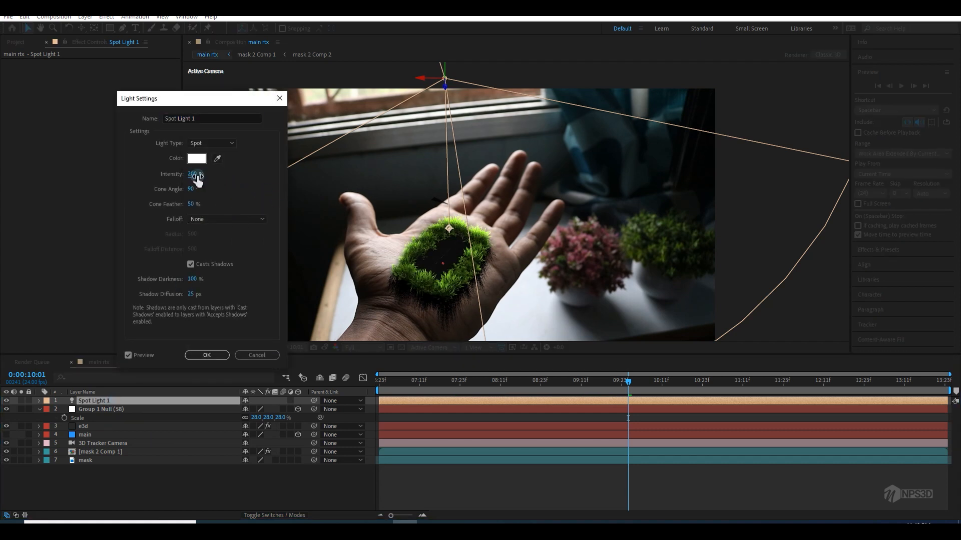
pyautogui.click(259, 183)
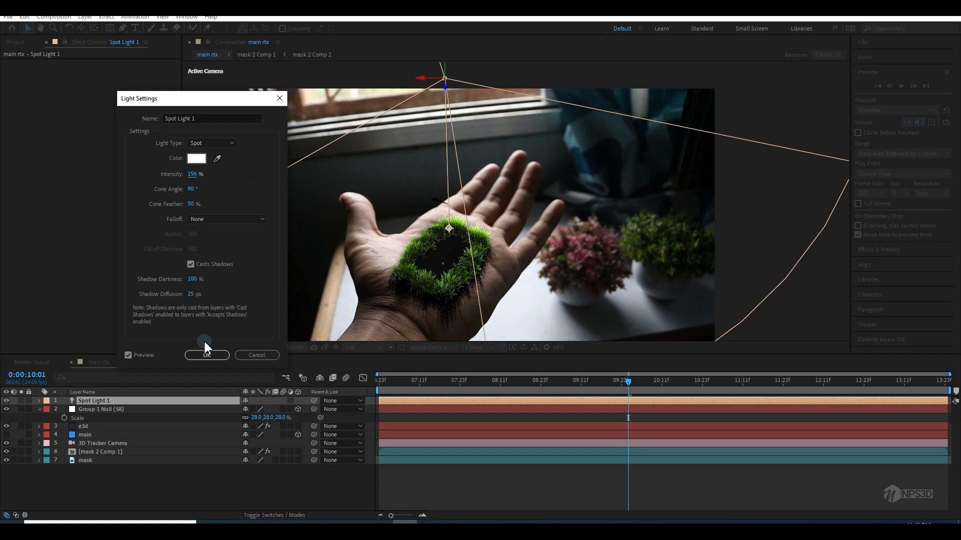
pyautogui.click(203, 356)
# Step: Set the subsurface scattering samples of the e3d layer's Element effect to 140 and adjust its scattering and intensity
pyautogui.click(96, 426)
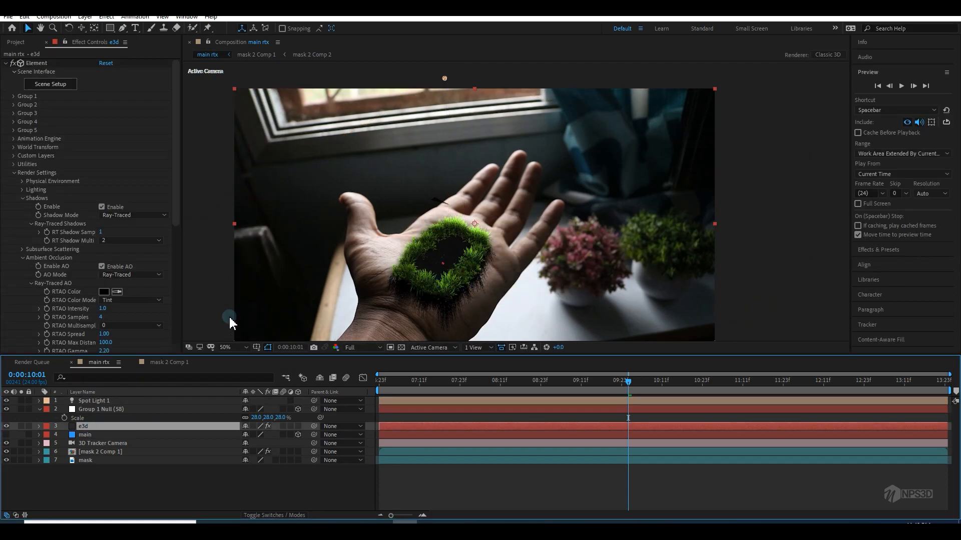
pyautogui.click(22, 257)
pyautogui.click(22, 249)
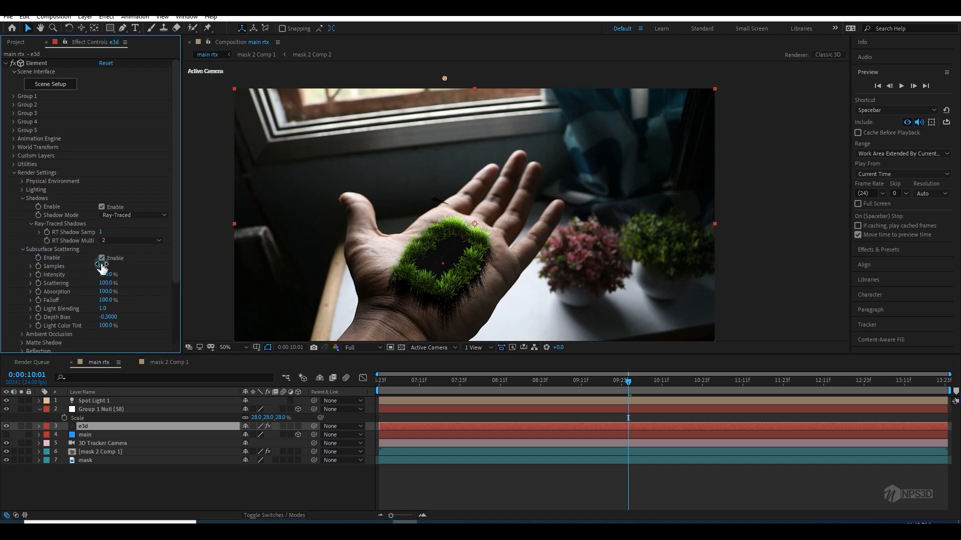
pyautogui.write('140')
pyautogui.press('Return')
pyautogui.moveTo(102, 283)
pyautogui.mouseDown()
pyautogui.moveTo(144, 284)
pyautogui.moveTo(121, 283)
pyautogui.mouseUp()
pyautogui.moveTo(100, 275)
pyautogui.mouseDown()
pyautogui.moveTo(93, 275)
pyautogui.moveTo(109, 274)
pyautogui.moveTo(90, 274)
pyautogui.mouseUp()
pyautogui.click(31, 261)
pyautogui.click(23, 249)
# Step: Set the Element physical environment's gamma to 0.60 and lighting influence to 80%, and save the project
pyautogui.click(23, 198)
pyautogui.click(22, 181)
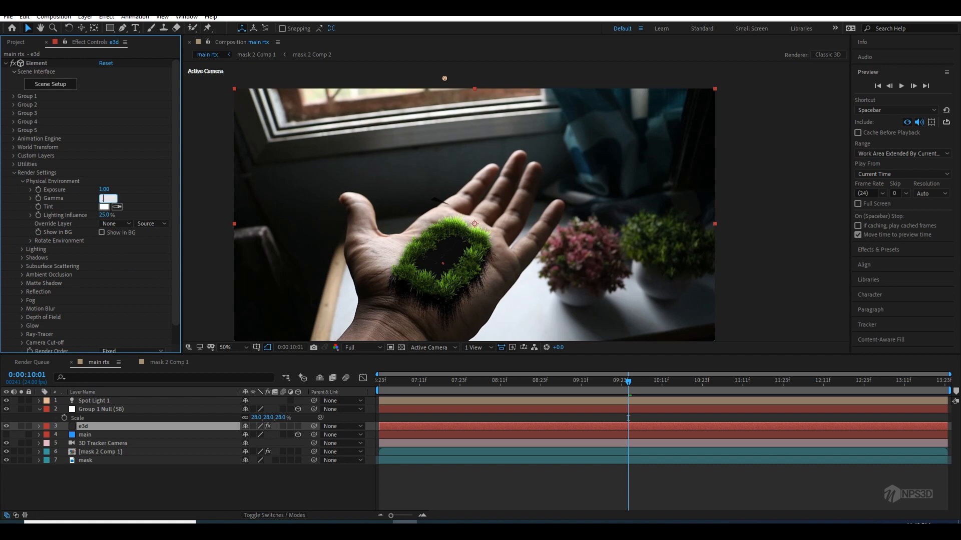
pyautogui.press('Return')
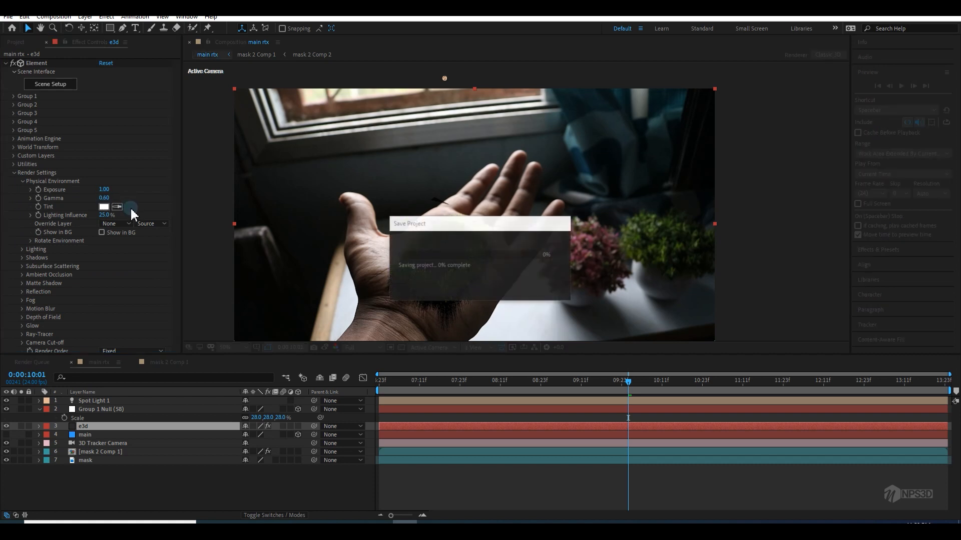
pyautogui.click(104, 215)
pyautogui.write('80')
pyautogui.press('Return')
pyautogui.hotkey('ctrl', 's')
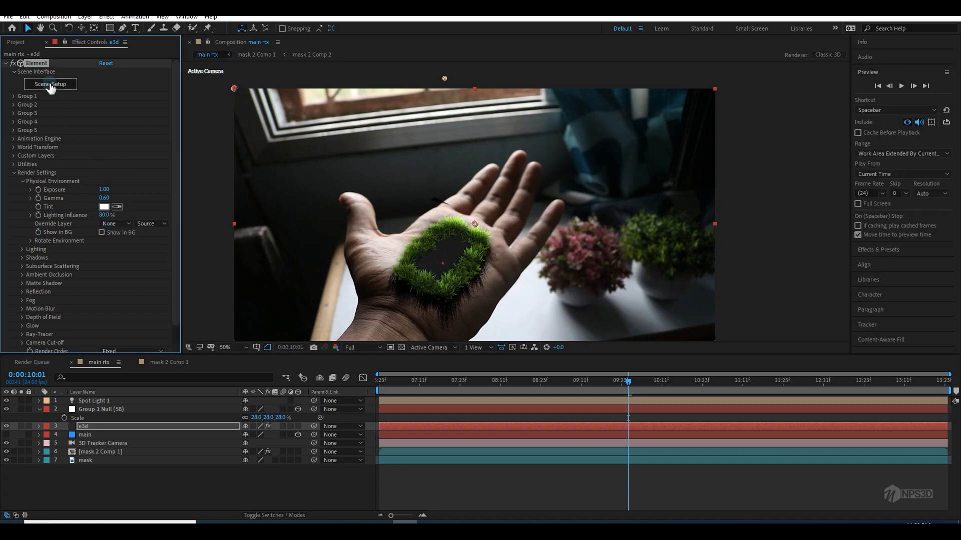
# Step: Open the Element scene setup and browse to the BackLight_2K environment presets
pyautogui.click(50, 84)
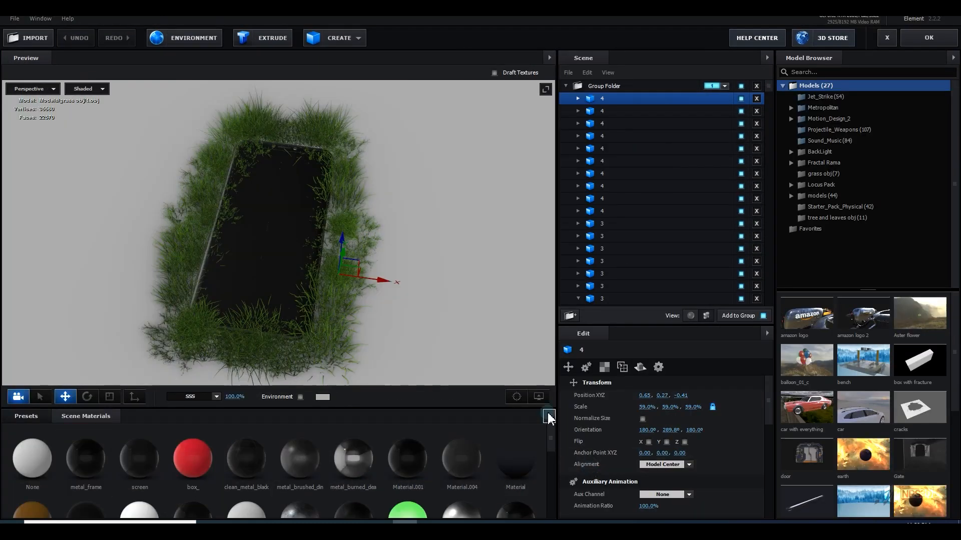
pyautogui.click(549, 416)
pyautogui.click(561, 430)
pyautogui.moveTo(411, 320); pyautogui.dragTo(380, 252)
pyautogui.click(38, 417)
pyautogui.click(36, 443)
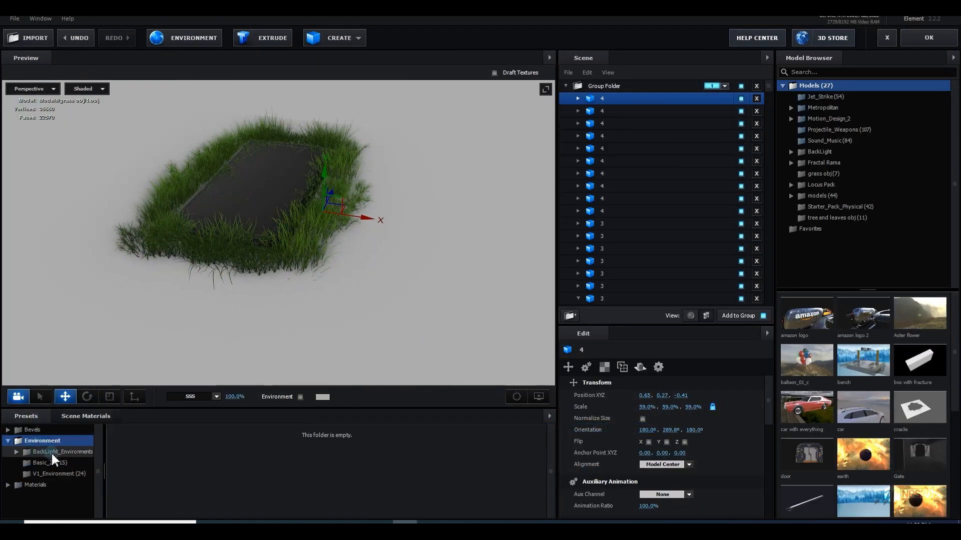
pyautogui.click(51, 452)
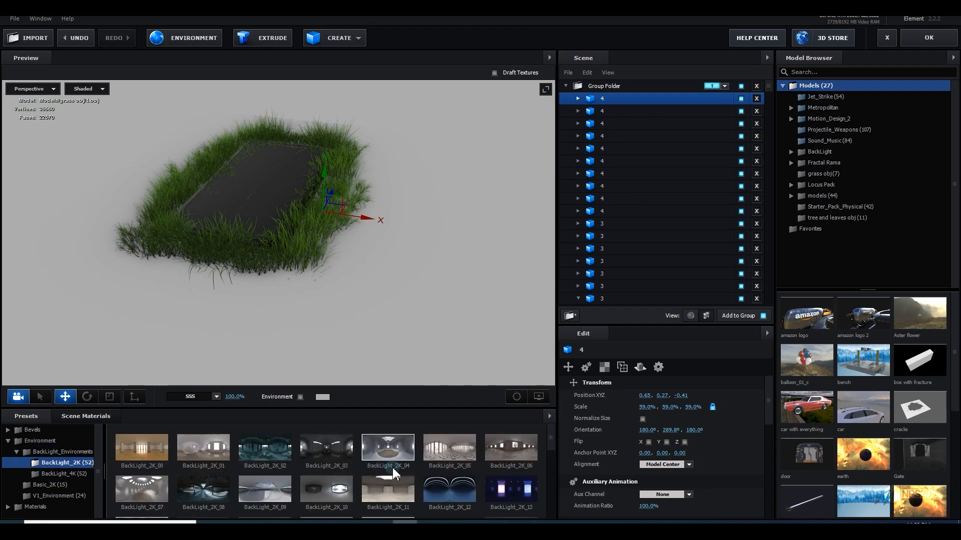
# Step: Try the BackLight_2K_17 environment, apply BackLight_2K_18 instead, and accept the scene changes
pyautogui.moveTo(366, 365); pyautogui.dragTo(356, 355)
pyautogui.scroll(-2, 358, 470)
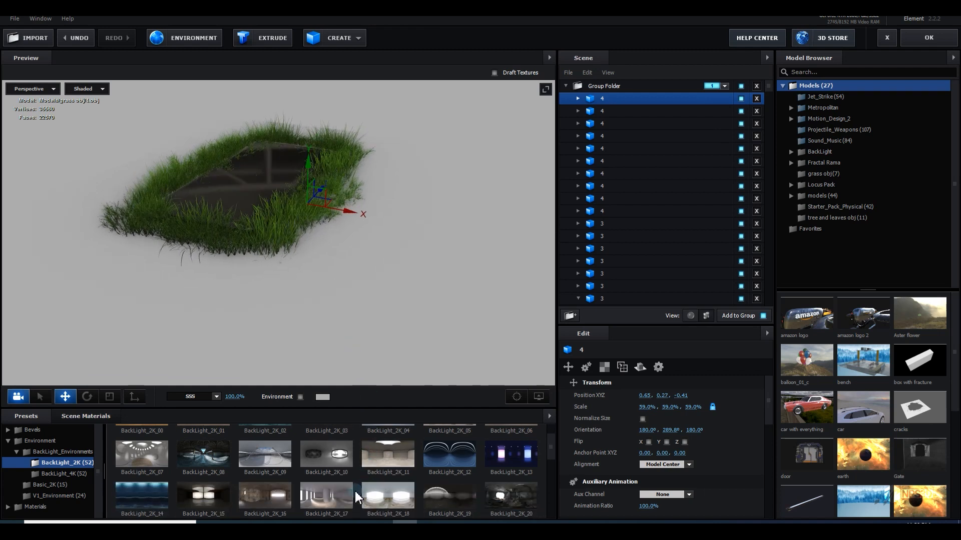
pyautogui.click(320, 498)
pyautogui.click(395, 496)
pyautogui.moveTo(405, 321); pyautogui.dragTo(402, 352)
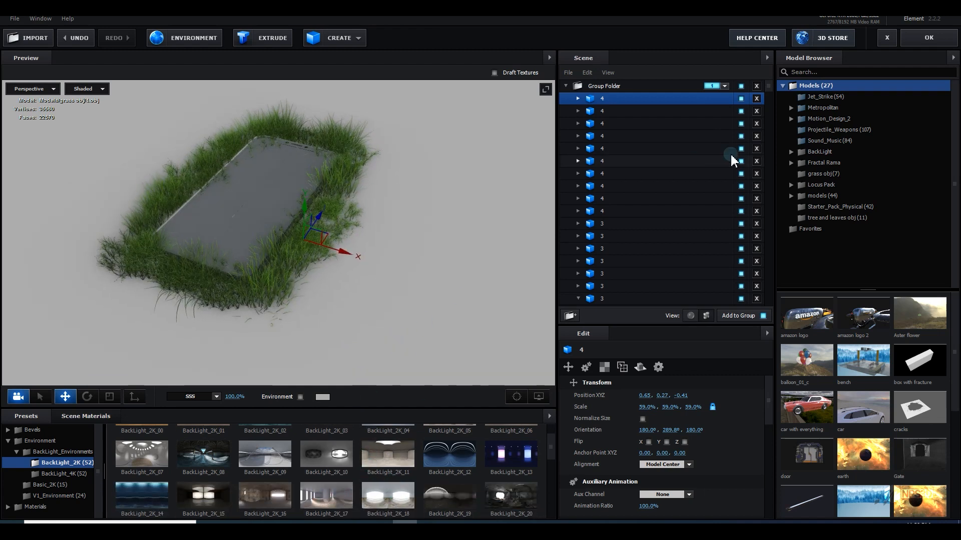
pyautogui.click(920, 40)
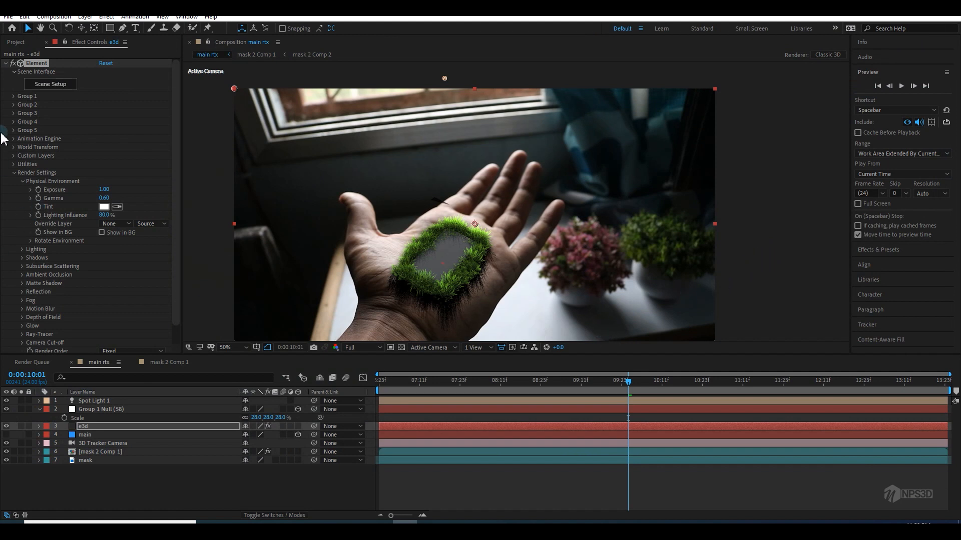
# Step: Show the Channel 1 rotation properties in Group 1's Aux Channels and set the current time to 0:00:08:00
pyautogui.click(21, 97)
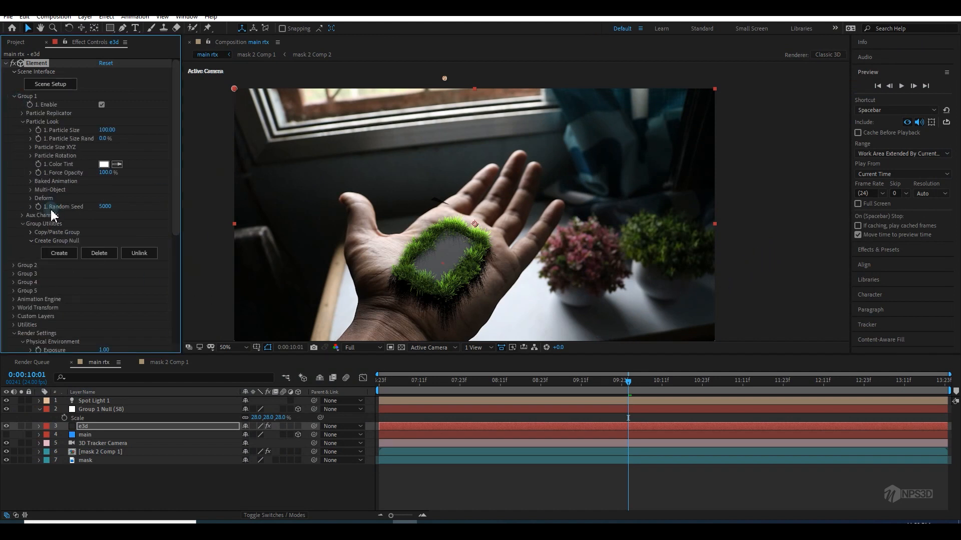
pyautogui.click(14, 333)
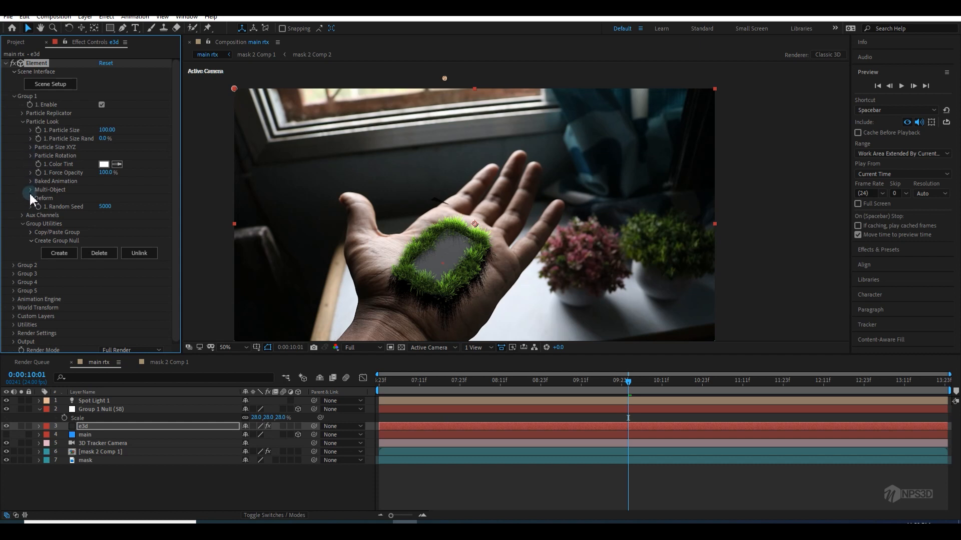
pyautogui.click(23, 216)
pyautogui.click(31, 224)
pyautogui.click(463, 390)
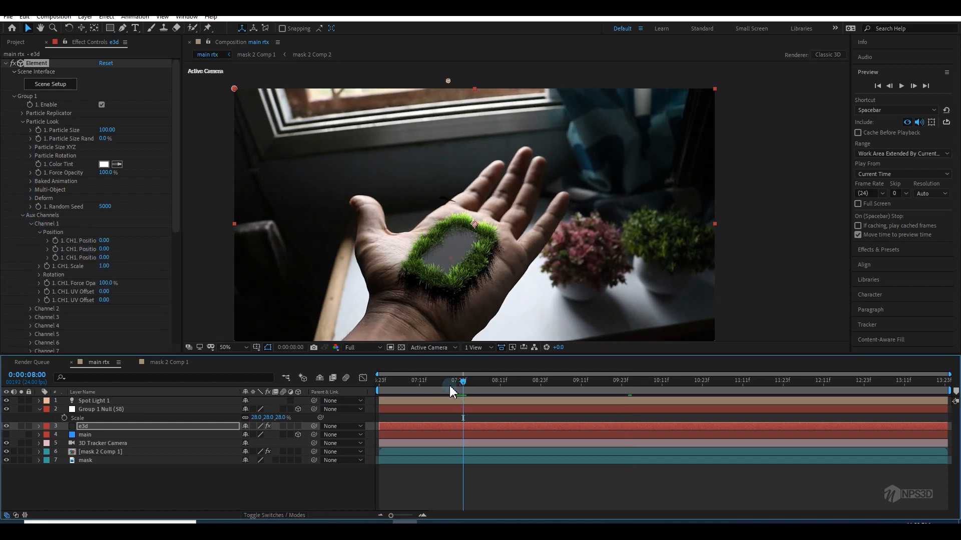
pyautogui.click(39, 275)
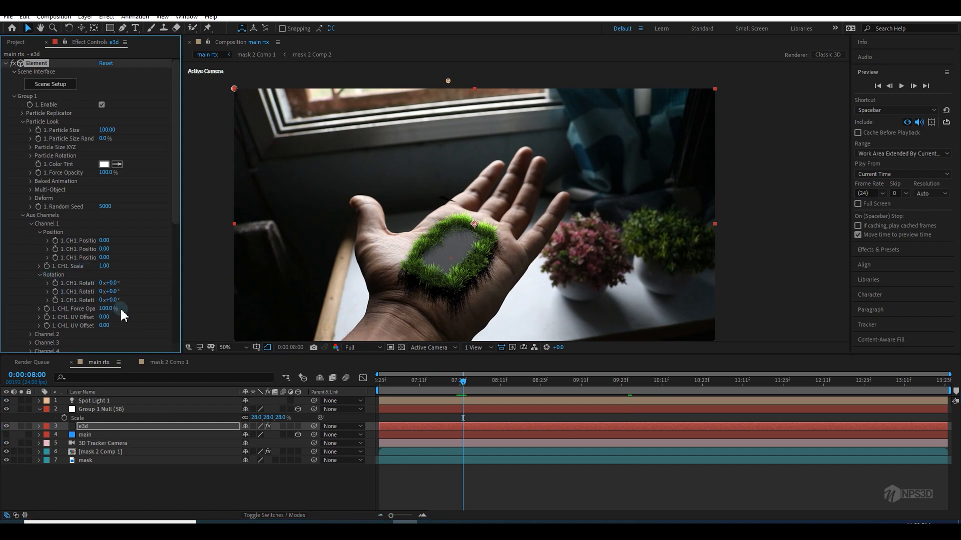
# Step: Try turning Channel 1's third rotation value to about -188° to open the lid, and undo it
pyautogui.moveTo(124, 301); pyautogui.dragTo(8, 289)
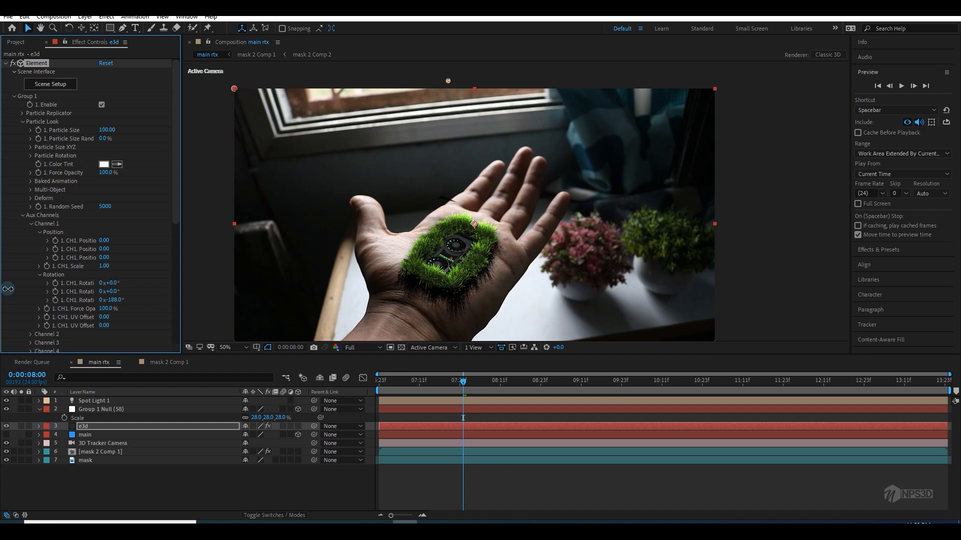
pyautogui.hotkey('ctrl', 'z')
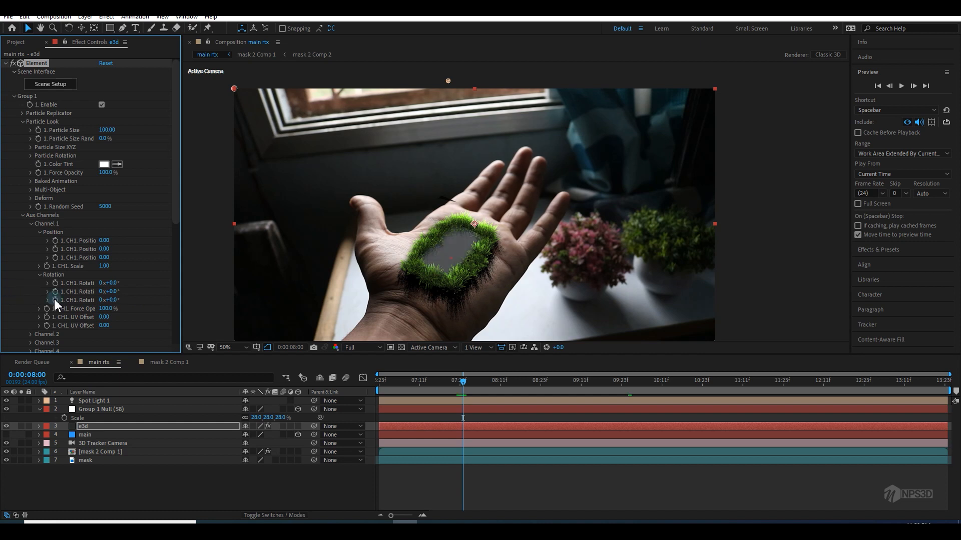
# Step: Keyframe Channel 1's third rotation value from 0° at 0:00:08:00 to -145° at 0:00:08:23 to swing the lid open
pyautogui.moveTo(463, 389); pyautogui.dragTo(540, 386)
pyautogui.click(111, 300)
pyautogui.write('1')
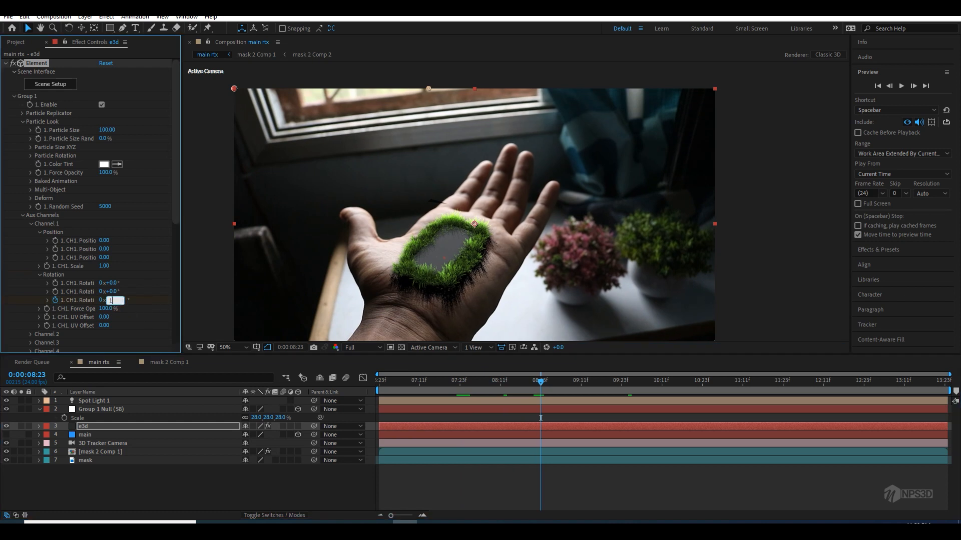
pyautogui.write('45')
pyautogui.press('Return')
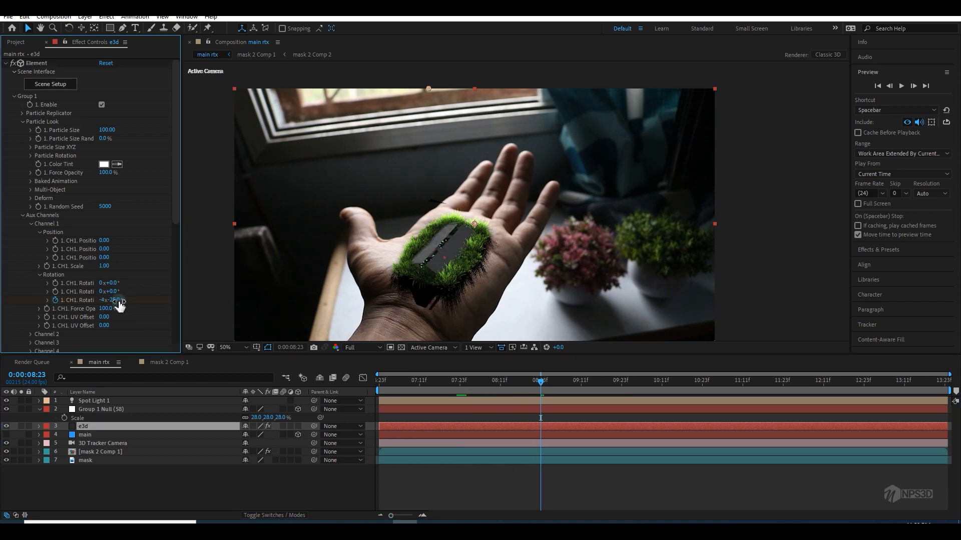
pyautogui.write('0')
pyautogui.press('Return')
pyautogui.click(102, 300)
pyautogui.write('0')
pyautogui.press('Return')
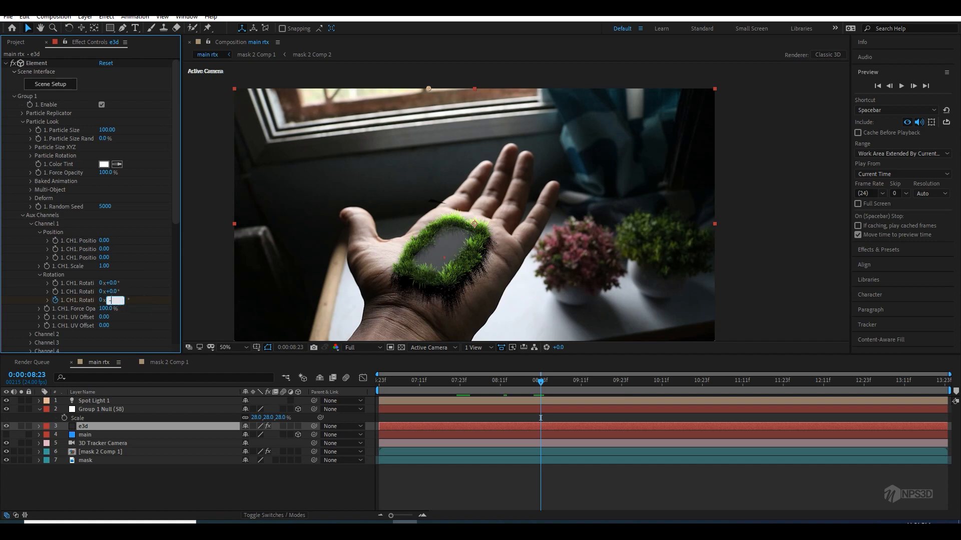
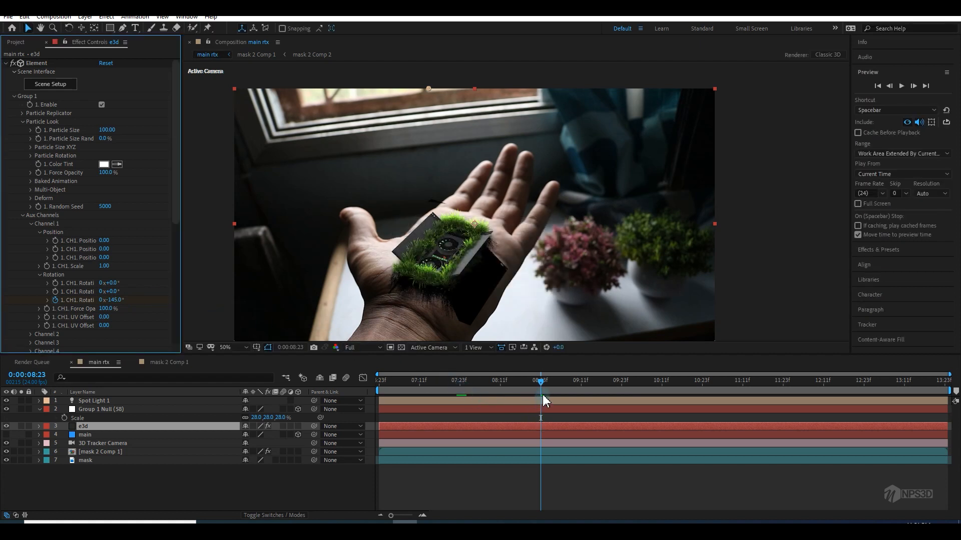
# Step: Step through the frames after 0:00:08:23 and scrub on to 0:00:11:06 to examine the opened lid
pyautogui.press('pagedown')
pyautogui.press('pagedown')
pyautogui.press('pagedown')
pyautogui.press('pagedown')
pyautogui.press('pagedown')
pyautogui.press('pagedown')
pyautogui.press('pagedown')
pyautogui.press('pagedown')
pyautogui.press('pagedown')
pyautogui.press('pagedown')
pyautogui.moveTo(590, 387); pyautogui.dragTo(726, 406)
# Step: Collapse Channel 1 in Group 1's Aux Channels and show the Channel 2 rotation properties
pyautogui.click(31, 223)
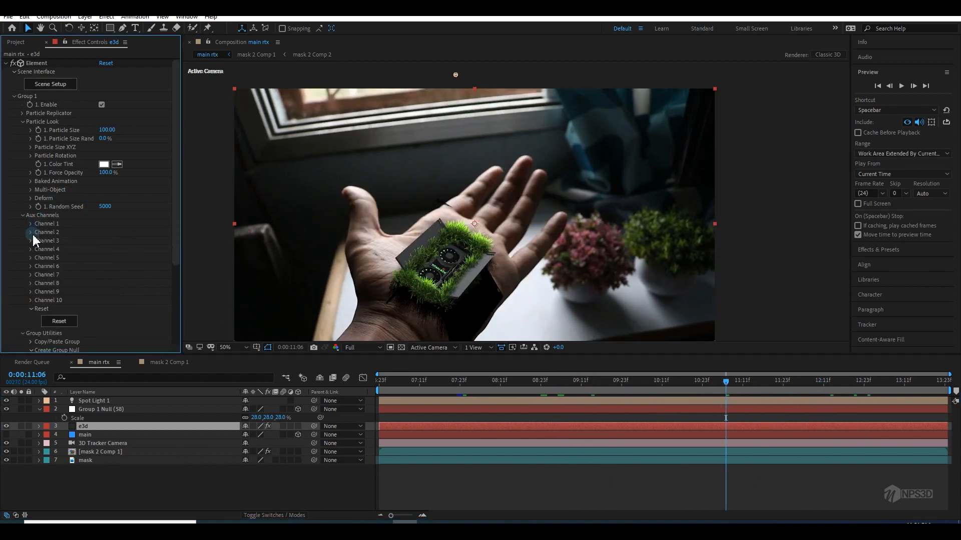
pyautogui.click(31, 233)
pyautogui.click(40, 284)
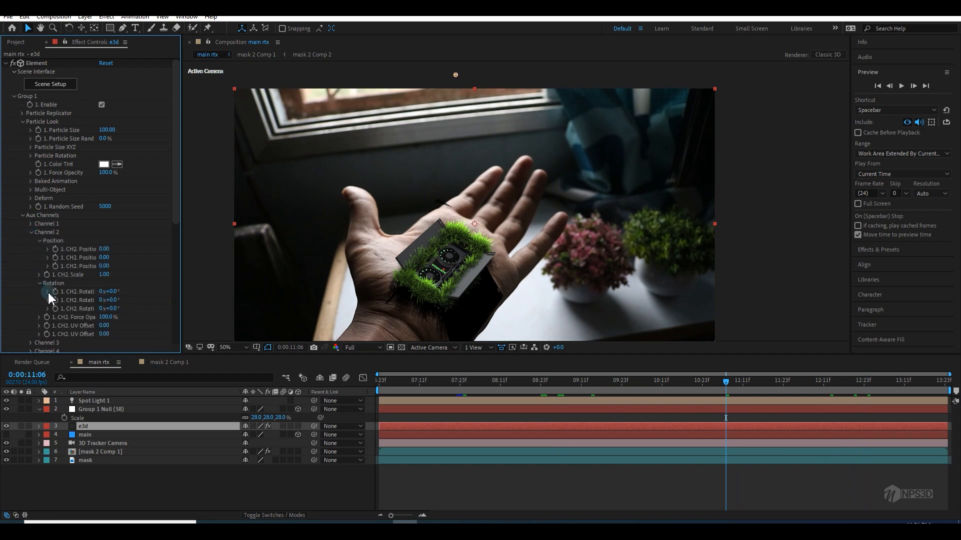
# Step: Try turning Channel 2's third rotation value to about -107° at 0:00:09:12, and undo it
pyautogui.moveTo(438, 397); pyautogui.dragTo(417, 389)
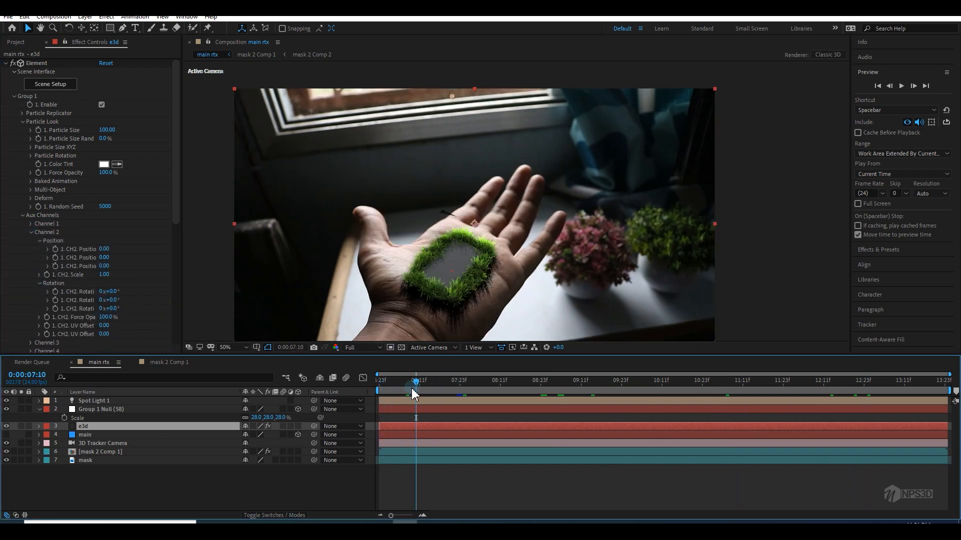
pyautogui.moveTo(515, 388); pyautogui.dragTo(584, 390)
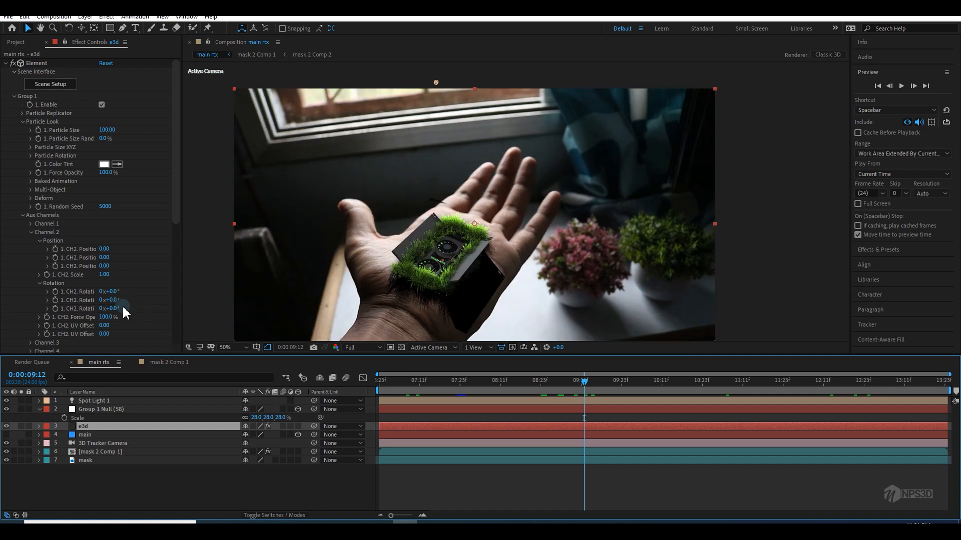
pyautogui.moveTo(114, 309); pyautogui.dragTo(59, 309)
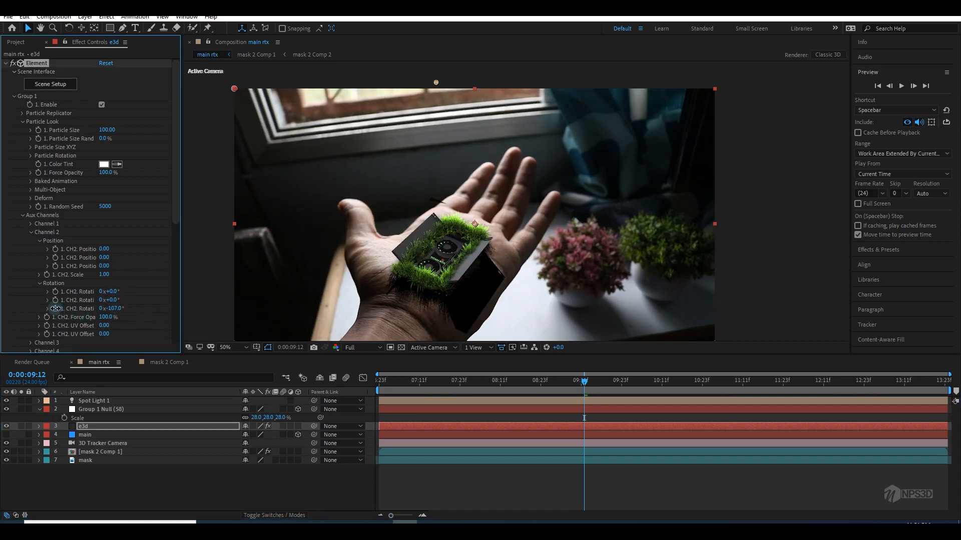
pyautogui.hotkey('ctrl', 'z')
# Step: Keyframe Channel 2's third rotation value from 0° at 0:00:06:23 to -2 revolutions at 0:00:13:23
pyautogui.moveTo(413, 389); pyautogui.dragTo(378, 391)
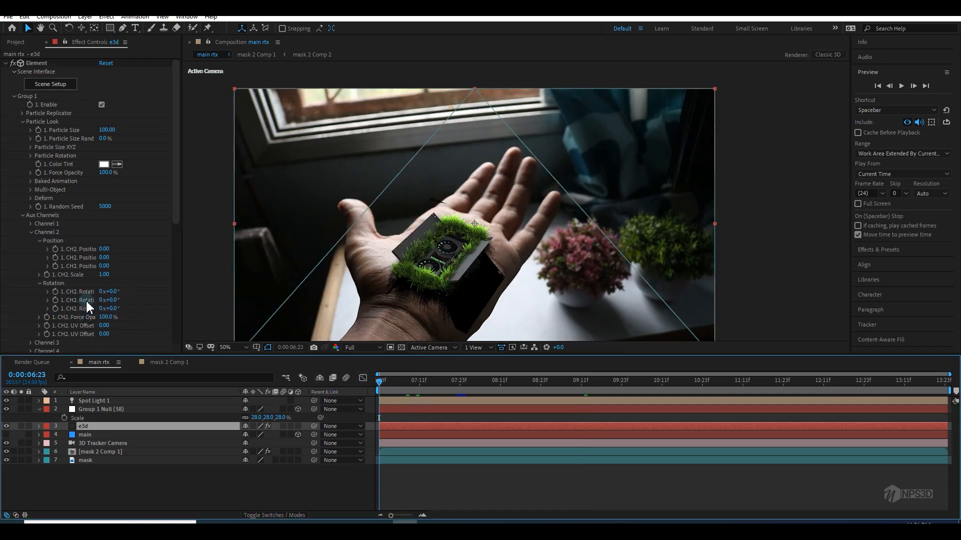
pyautogui.click(55, 308)
pyautogui.moveTo(716, 389); pyautogui.dragTo(945, 390)
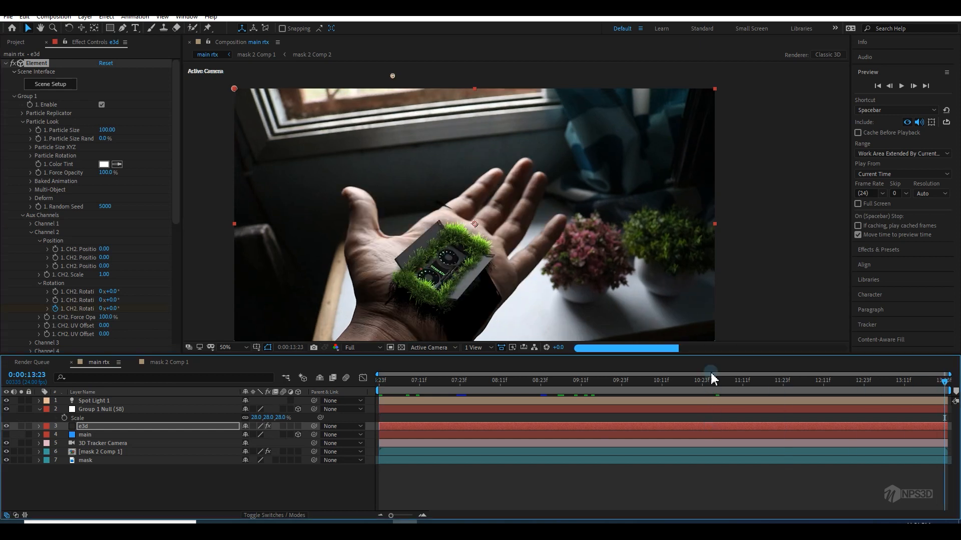
pyautogui.click(102, 308)
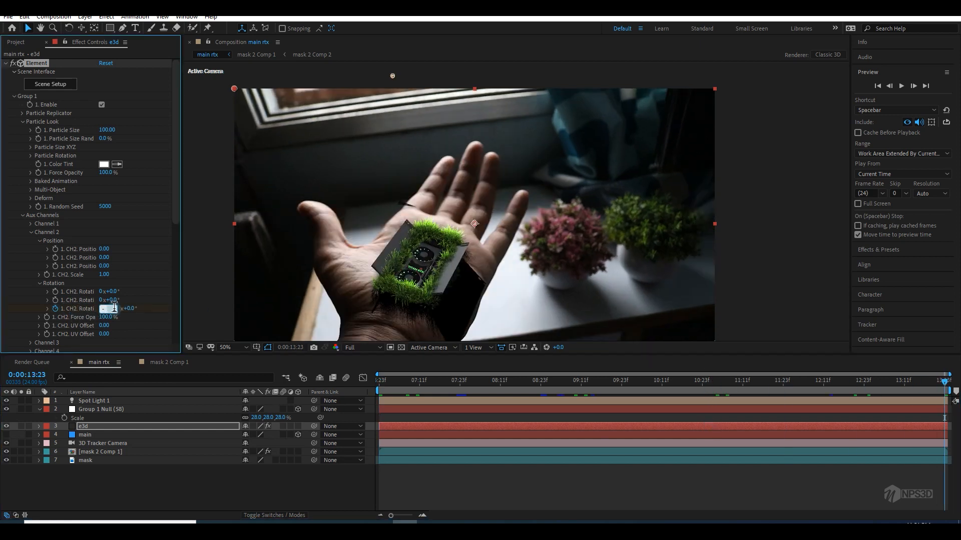
pyautogui.write('-2')
# Step: Preview the animation from 0:00:08:21 and lower the viewer resolution to Half
pyautogui.moveTo(455, 387); pyautogui.dragTo(532, 391)
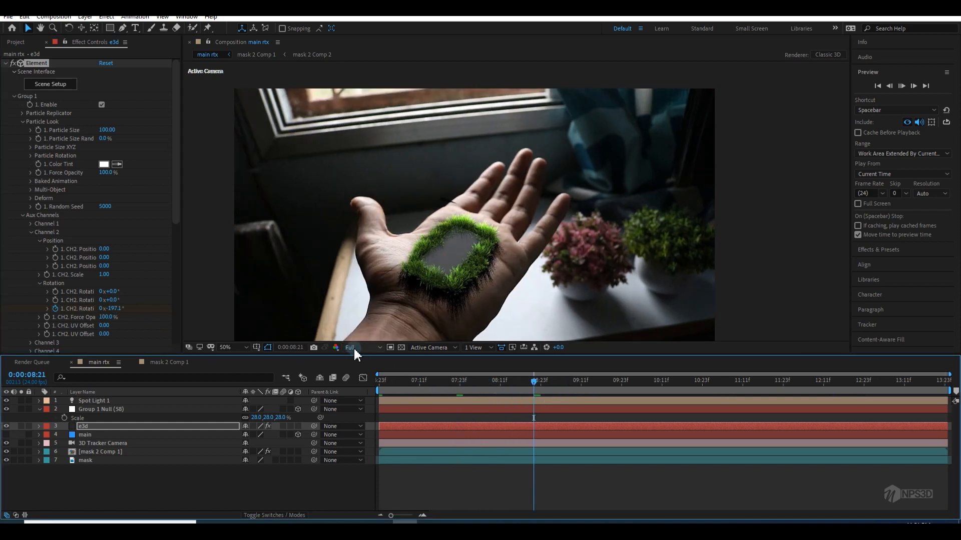
pyautogui.press('space')
pyautogui.click(353, 349)
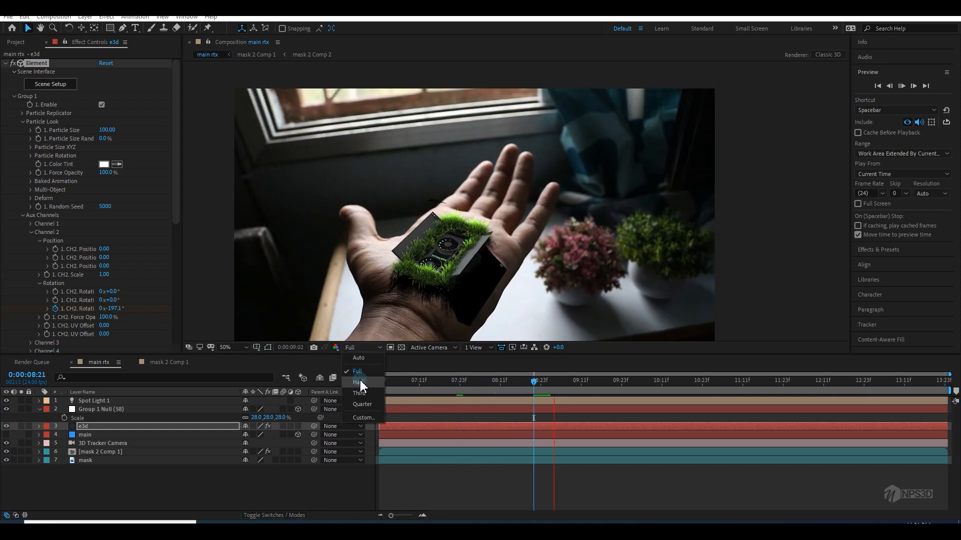
pyautogui.click(359, 379)
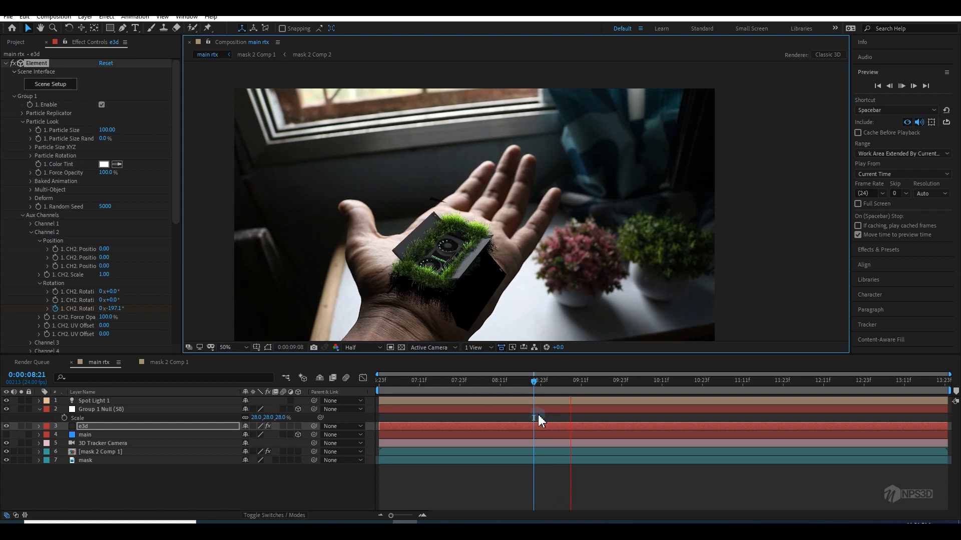
# Step: Set Channel 2's third rotation value to 2 revolutions at 0:00:13:23 and preview from 0:00:09:11
pyautogui.moveTo(579, 384); pyautogui.dragTo(955, 395)
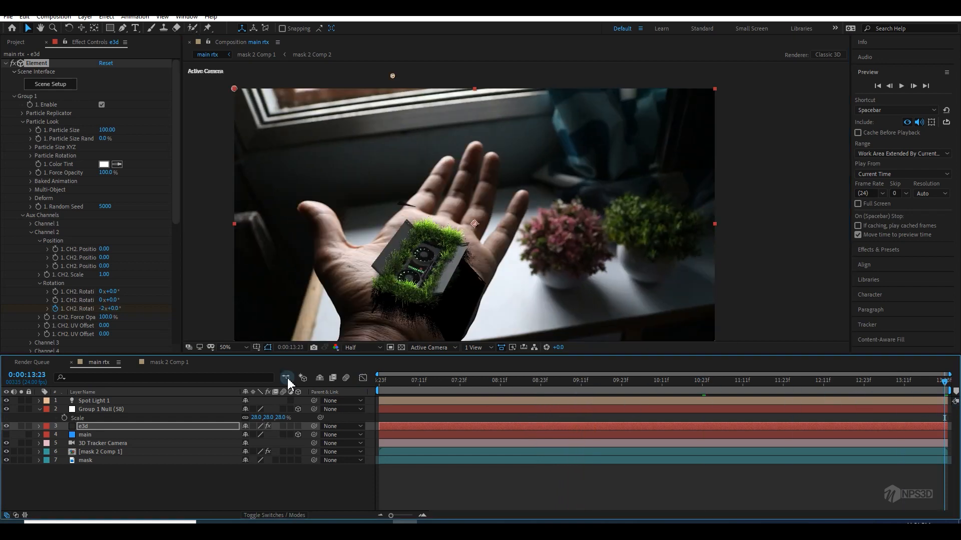
pyautogui.click(102, 308)
pyautogui.write('2')
pyautogui.click(157, 307)
pyautogui.click(580, 389)
pyautogui.press('space')
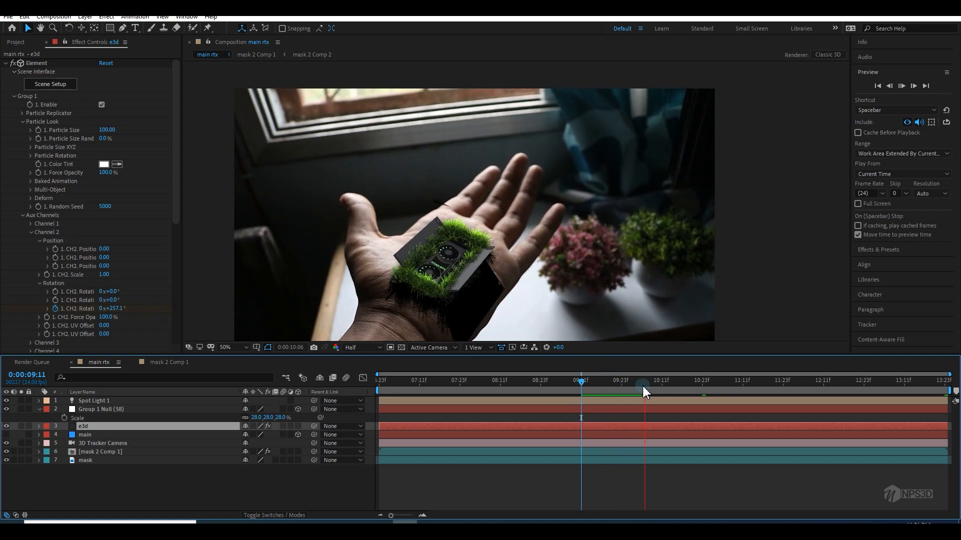
# Step: Set Channel 2's third rotation value to 12 revolutions at 0:00:13:23 and preview the motion from 0:00:09:15
pyautogui.moveTo(643, 385); pyautogui.dragTo(947, 384)
pyautogui.click(100, 308)
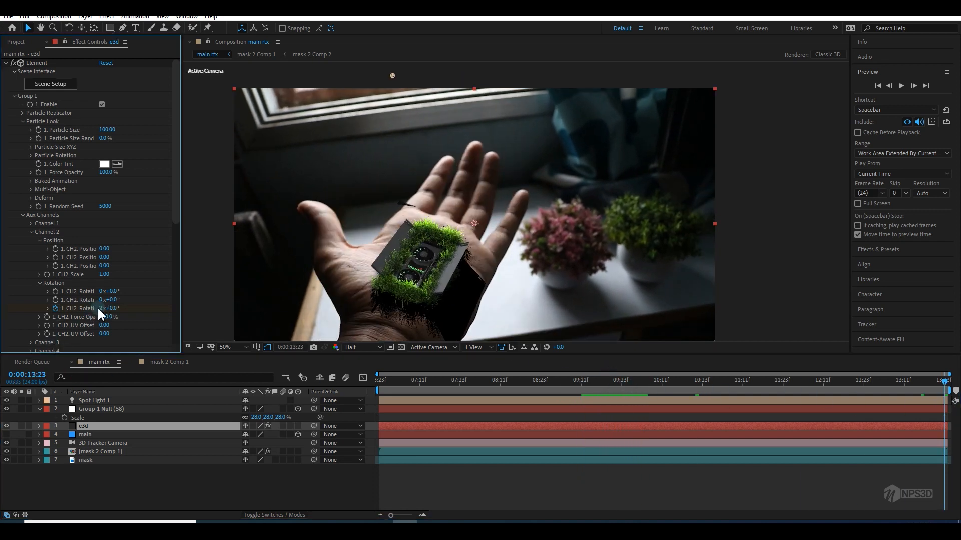
pyautogui.write('12')
pyautogui.press('Return')
pyautogui.click(594, 389)
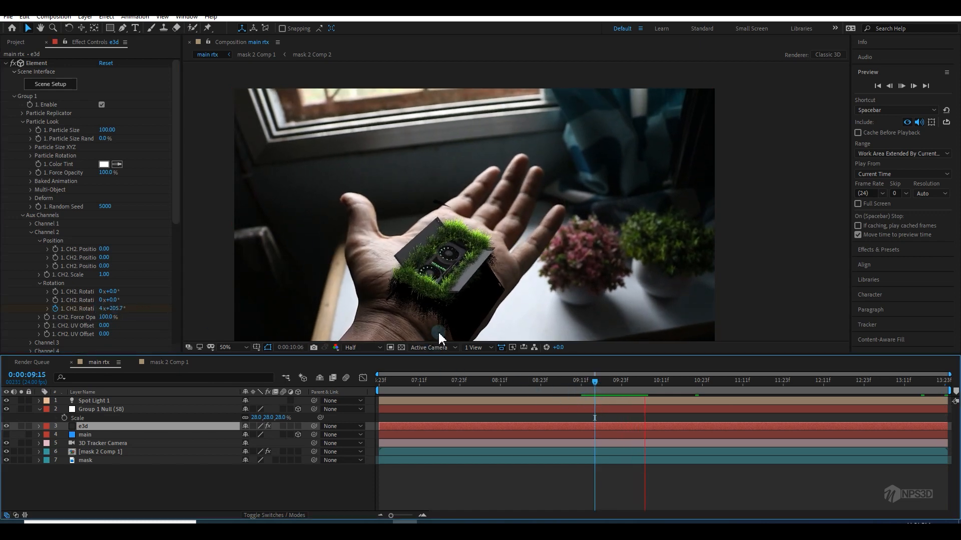
pyautogui.click(642, 389)
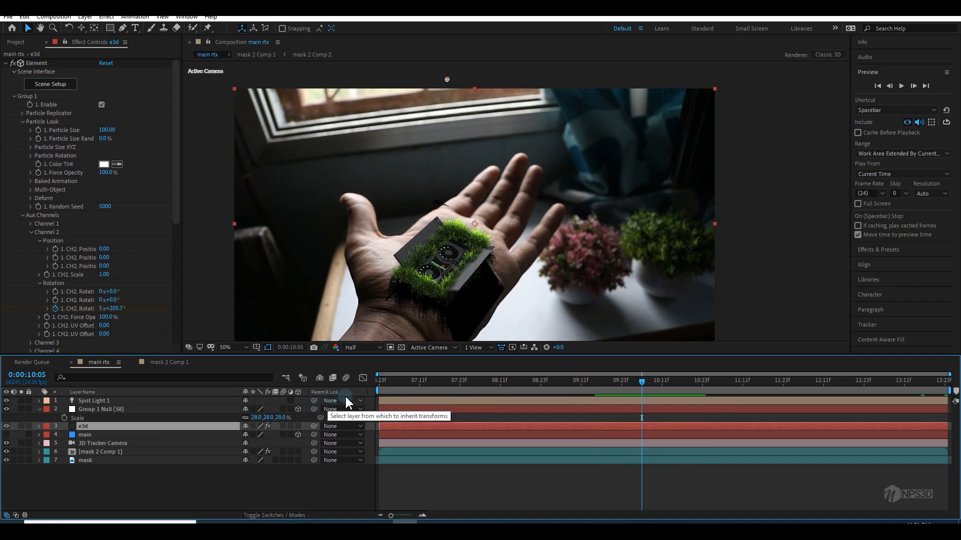
# Step: Enable motion blur for the e3d layer and frame blending for the composition, and scrub to 0:00:11:08
pyautogui.click(284, 427)
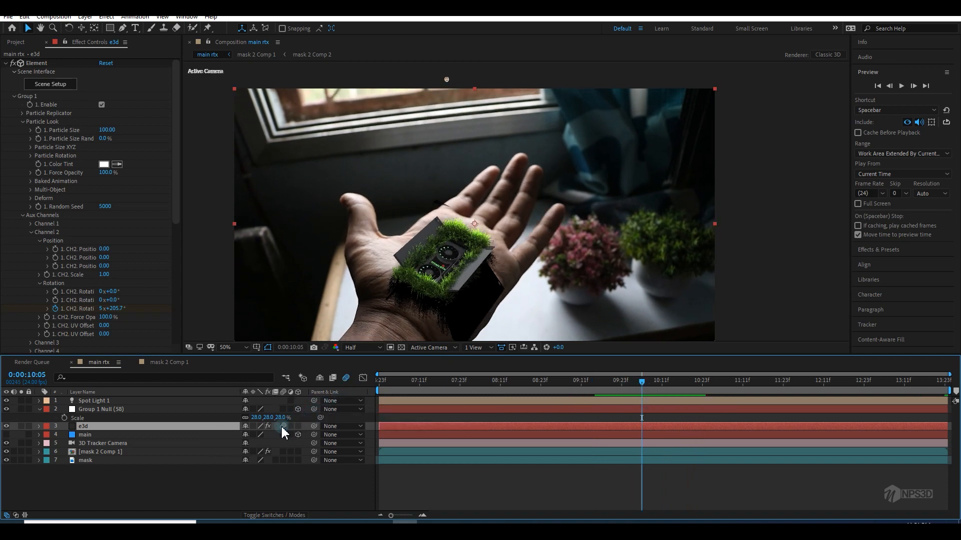
pyautogui.scroll(2, 436, 300)
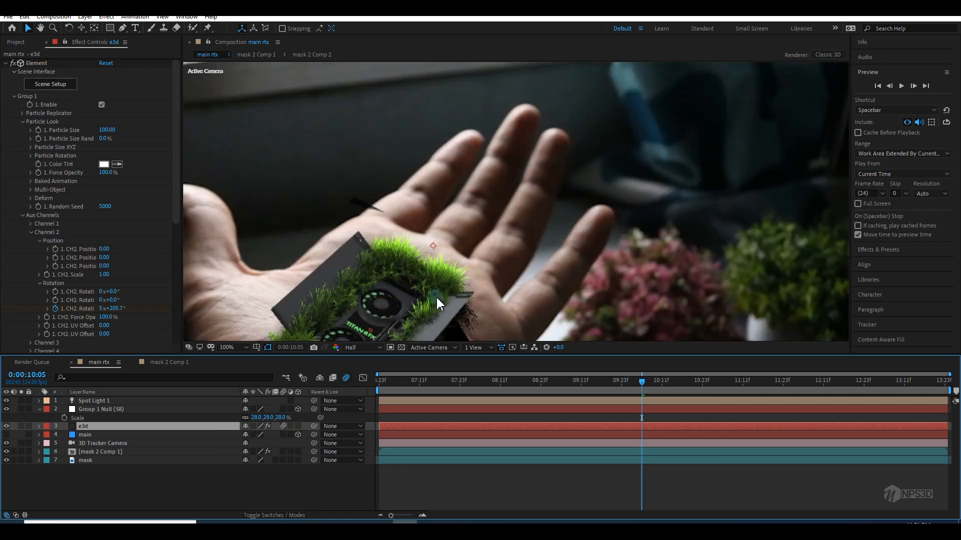
pyautogui.click(333, 379)
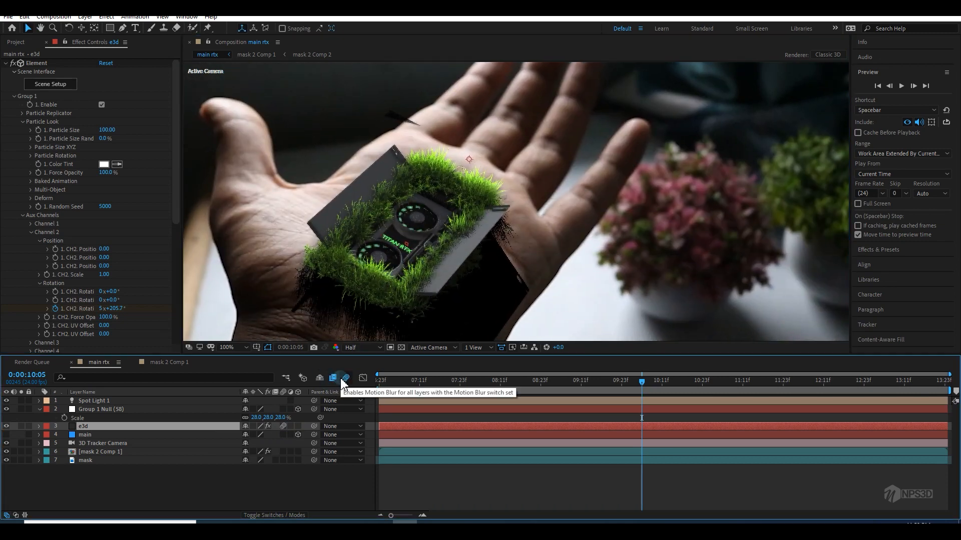
pyautogui.click(345, 378)
pyautogui.scroll(-2, 516, 290)
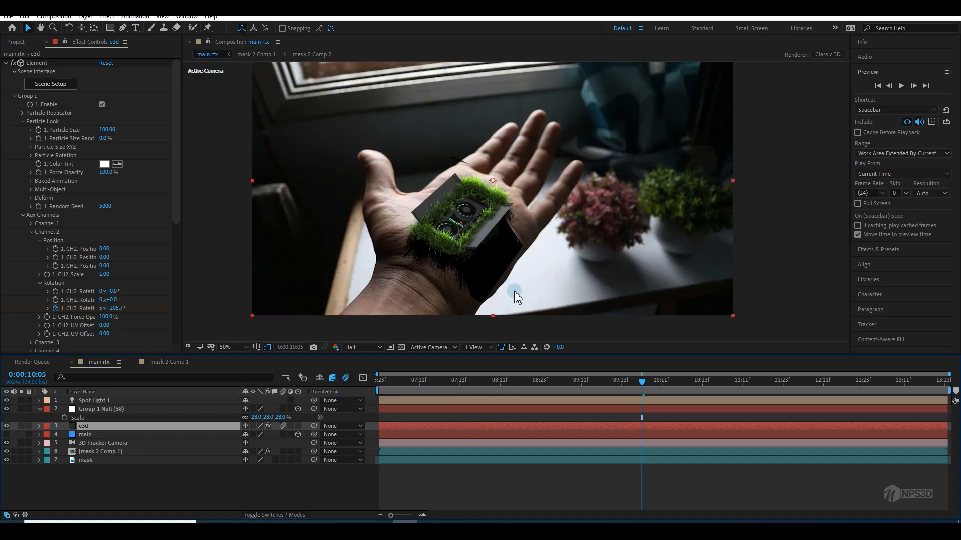
pyautogui.moveTo(668, 380); pyautogui.dragTo(732, 383)
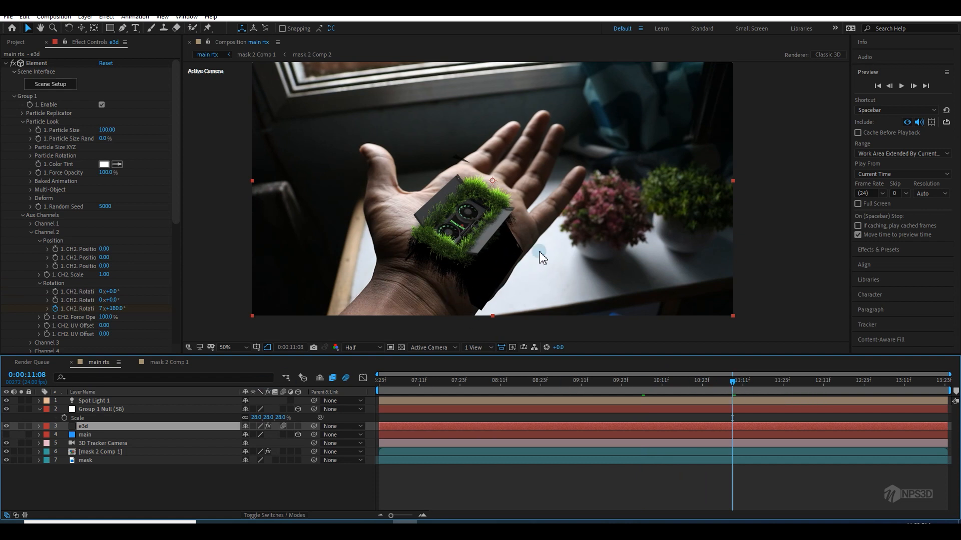
# Step: Select Spot Light 1 and move it well upward, farther above the hand
pyautogui.click(115, 410)
pyautogui.press(',')
pyautogui.click(115, 400)
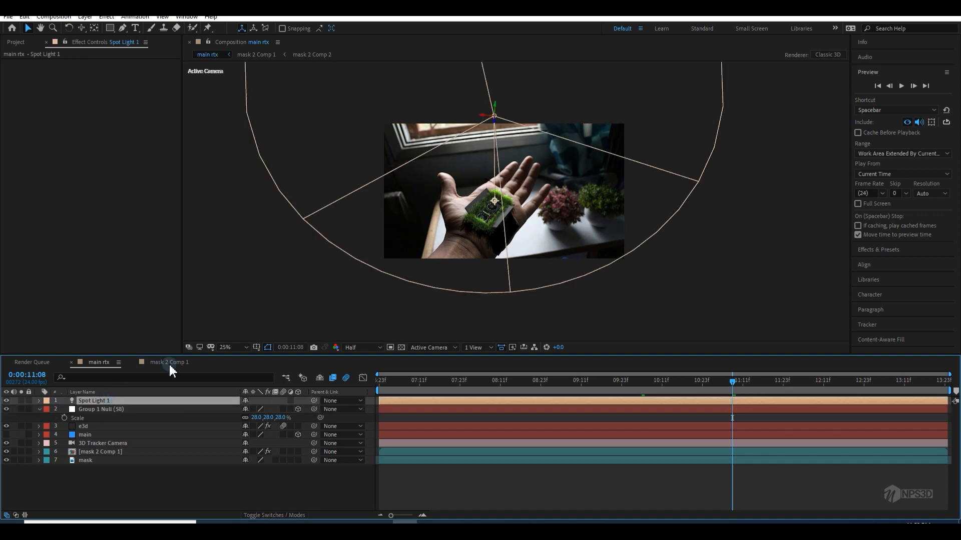
pyautogui.moveTo(495, 105); pyautogui.dragTo(515, 18)
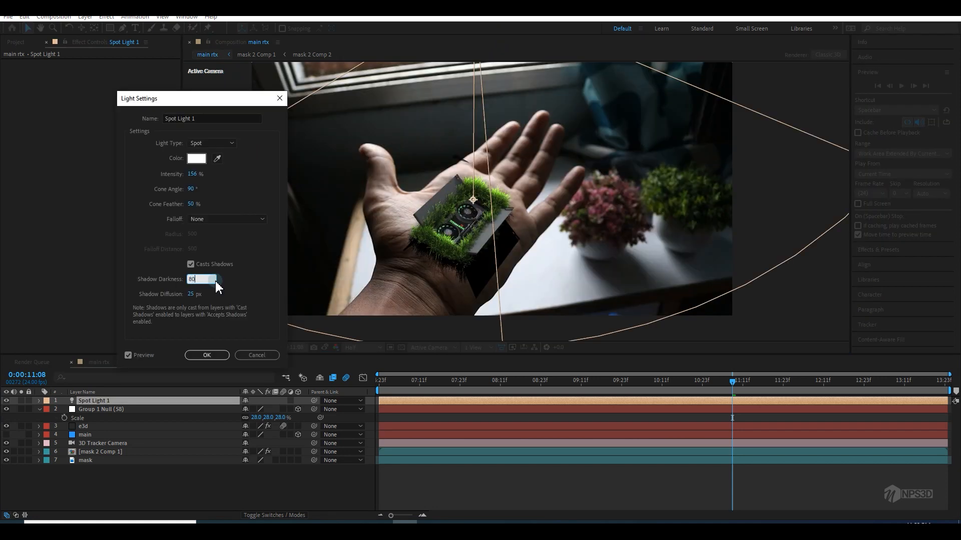
# Step: Set Spot Light 1's shadow darkness to 80% and its shadow diffusion to 78 px
pyautogui.press('Return')
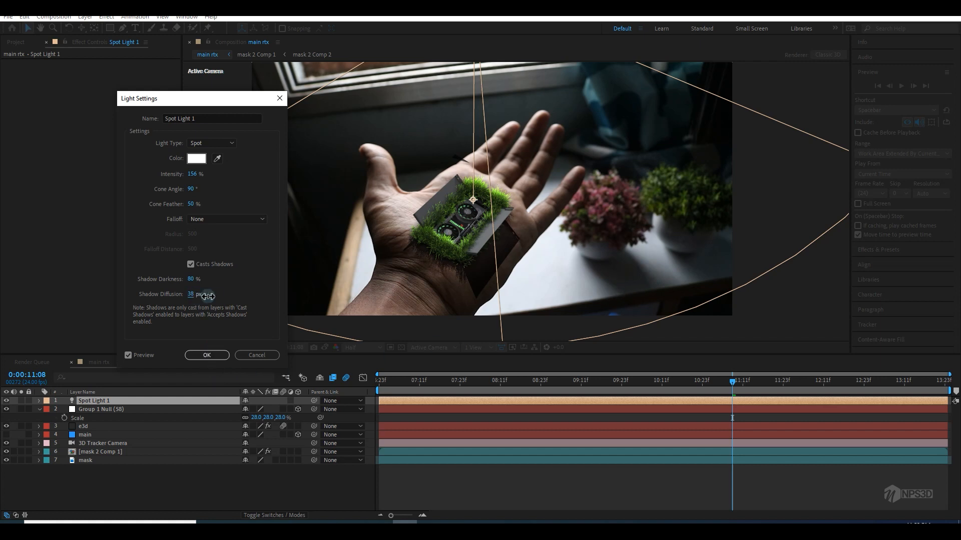
pyautogui.moveTo(245, 290); pyautogui.dragTo(235, 295)
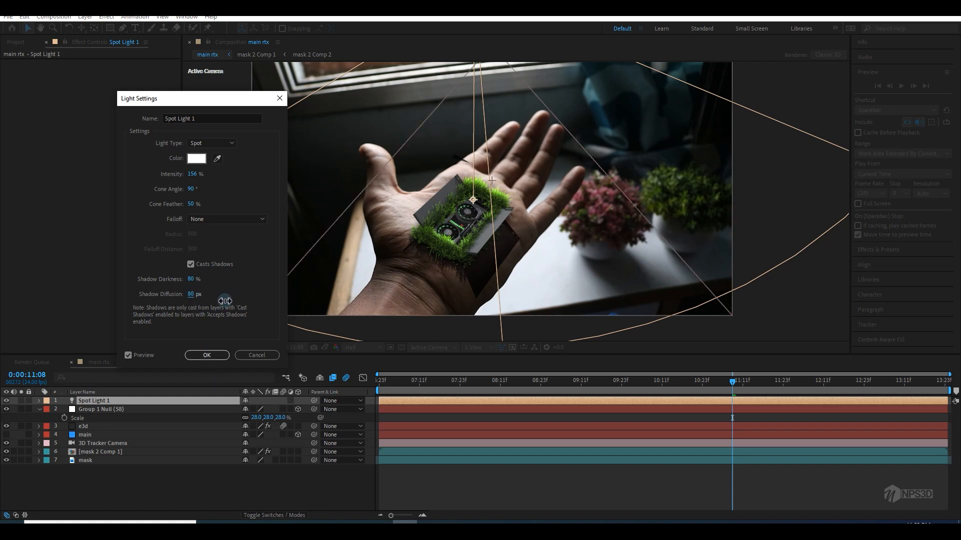
pyautogui.click(208, 354)
# Step: Save the project and examine the shadow around the grass-edged box closely at Full resolution
pyautogui.scroll(2, 506, 290)
pyautogui.moveTo(526, 303); pyautogui.dragTo(546, 216)
pyautogui.scroll(1, 507, 250)
pyautogui.moveTo(481, 245); pyautogui.dragTo(559, 225)
pyautogui.press('v')
pyautogui.click(320, 293)
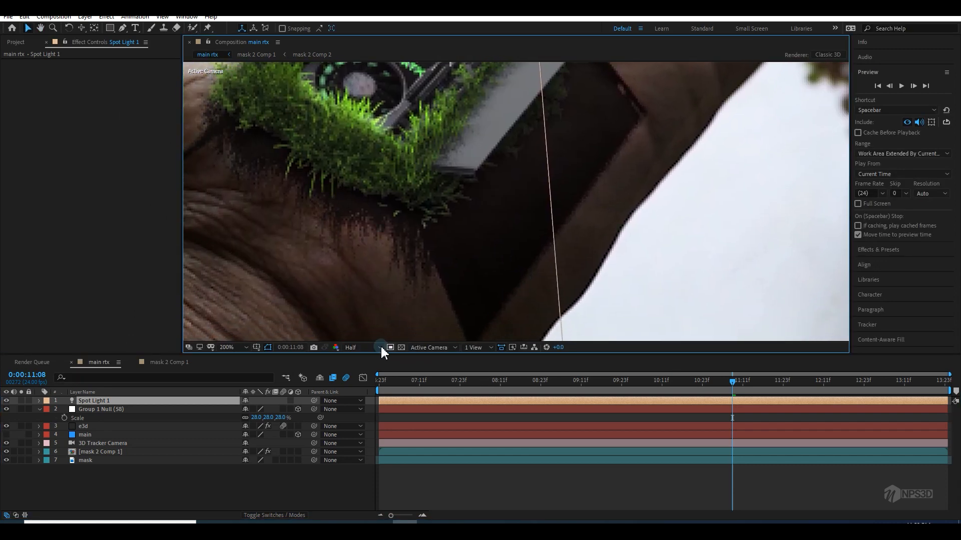
pyautogui.hotkey('ctrl', 's')
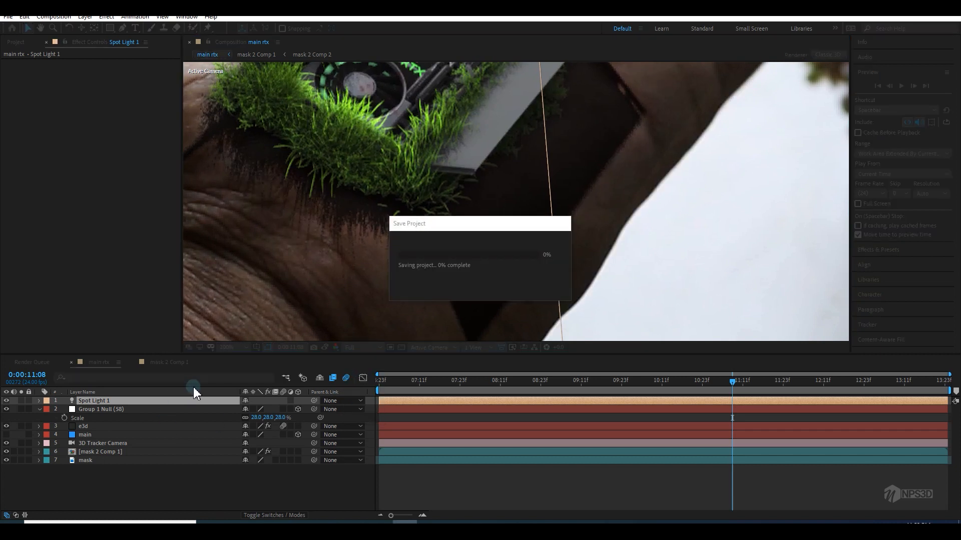
pyautogui.moveTo(325, 300); pyautogui.dragTo(372, 285)
pyautogui.moveTo(288, 290); pyautogui.dragTo(270, 326)
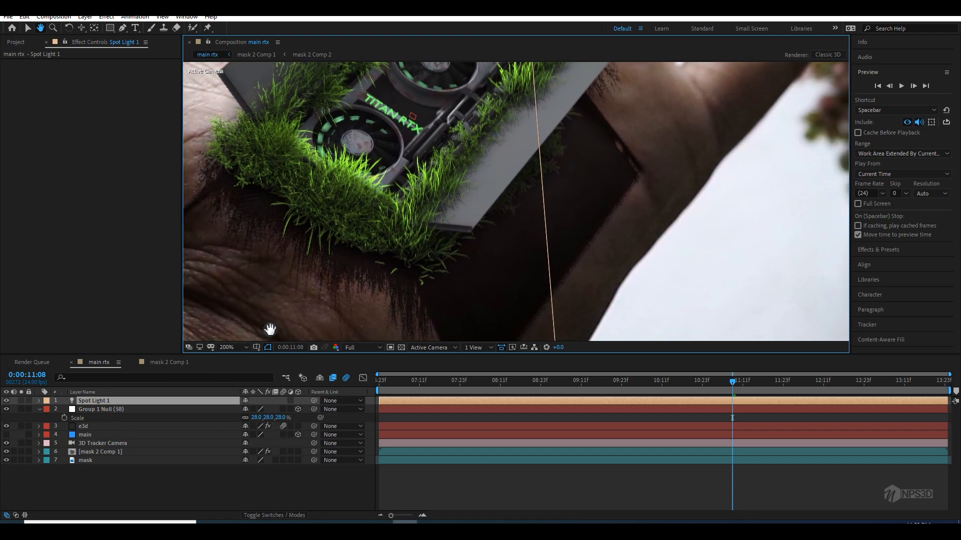
pyautogui.moveTo(298, 270); pyautogui.dragTo(390, 255)
pyautogui.scroll(-1, 307, 265)
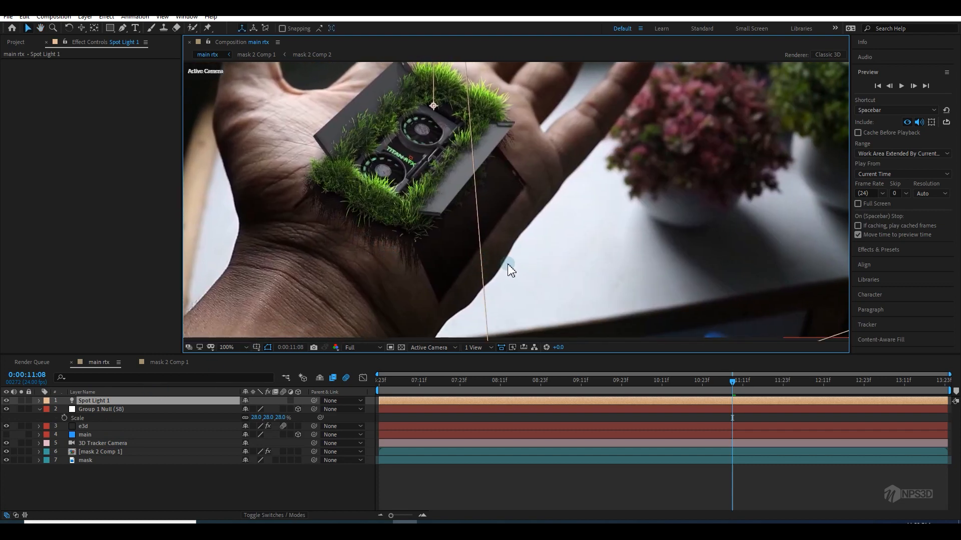
# Step: Try a shadow diffusion of 0 px for Spot Light 1, and set it to 100 px instead
pyautogui.click(89, 427)
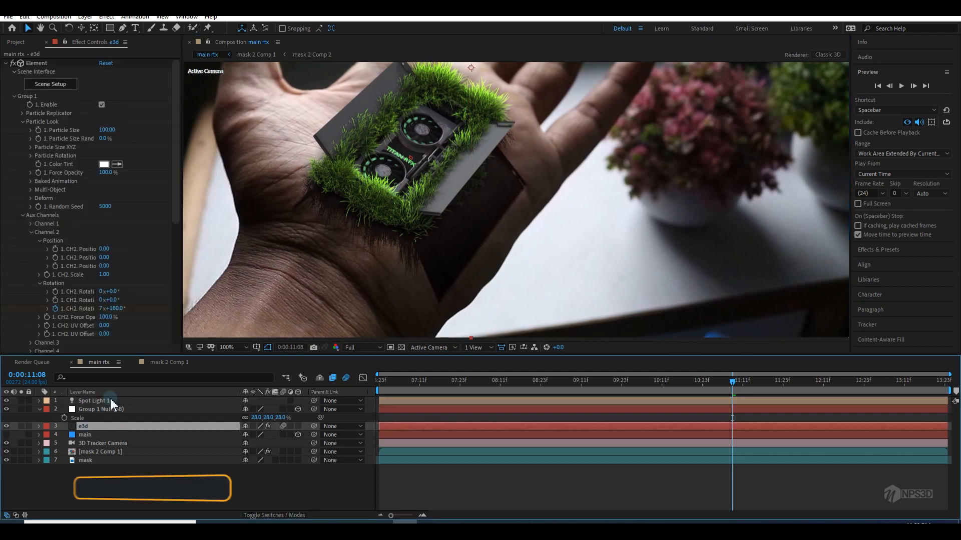
pyautogui.doubleClick(106, 402)
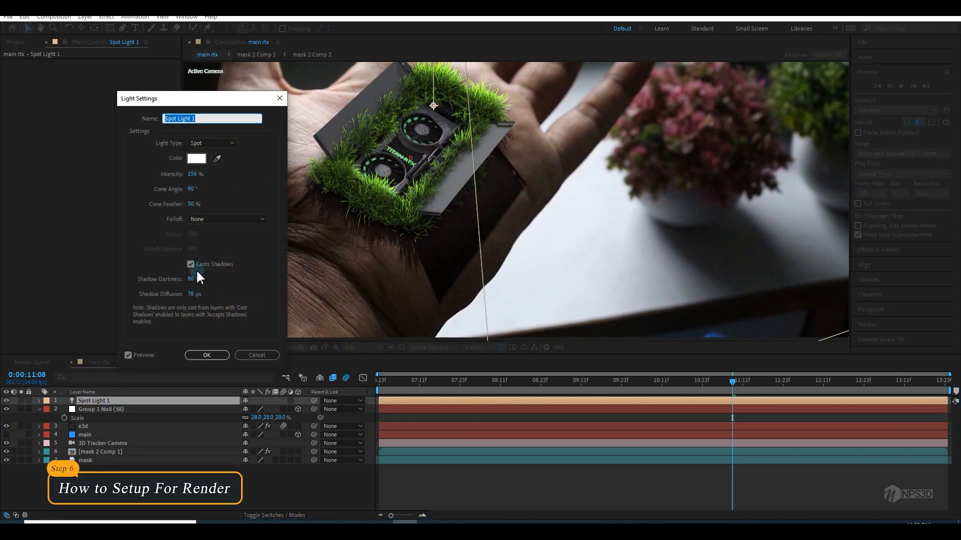
pyautogui.click(191, 294)
pyautogui.write('0')
pyautogui.click(225, 297)
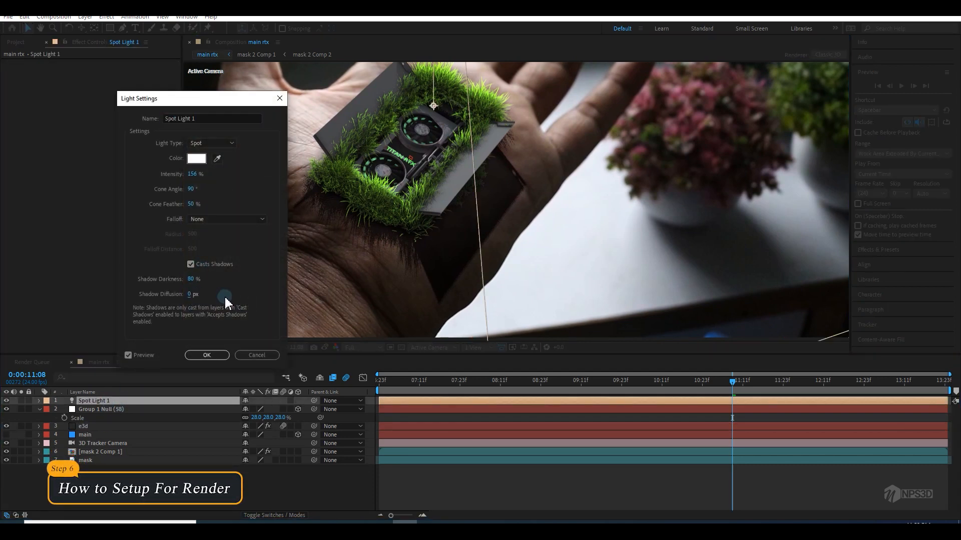
pyautogui.click(190, 295)
pyautogui.write('100')
pyautogui.click(239, 297)
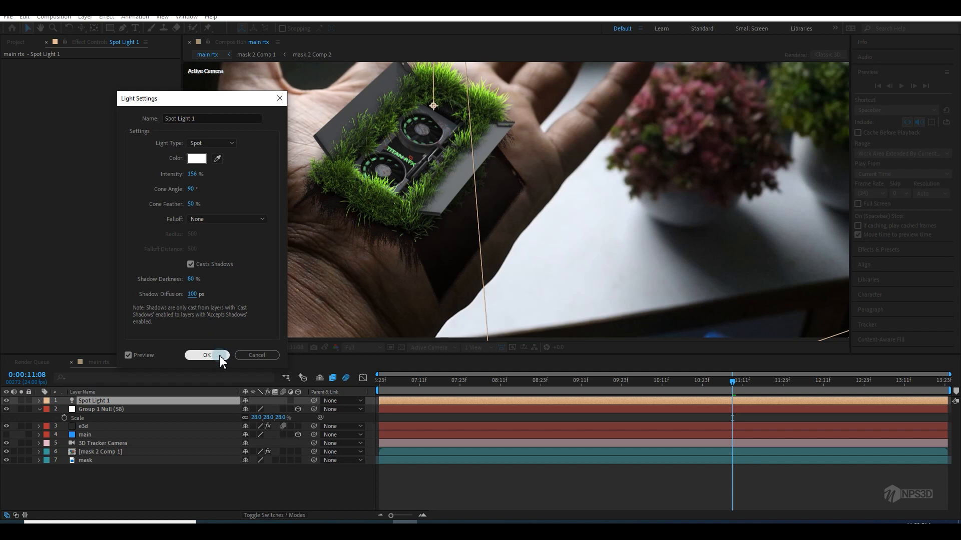
# Step: Try the Parallel light type for the light and switch it back to Spot
pyautogui.click(208, 144)
pyautogui.click(210, 154)
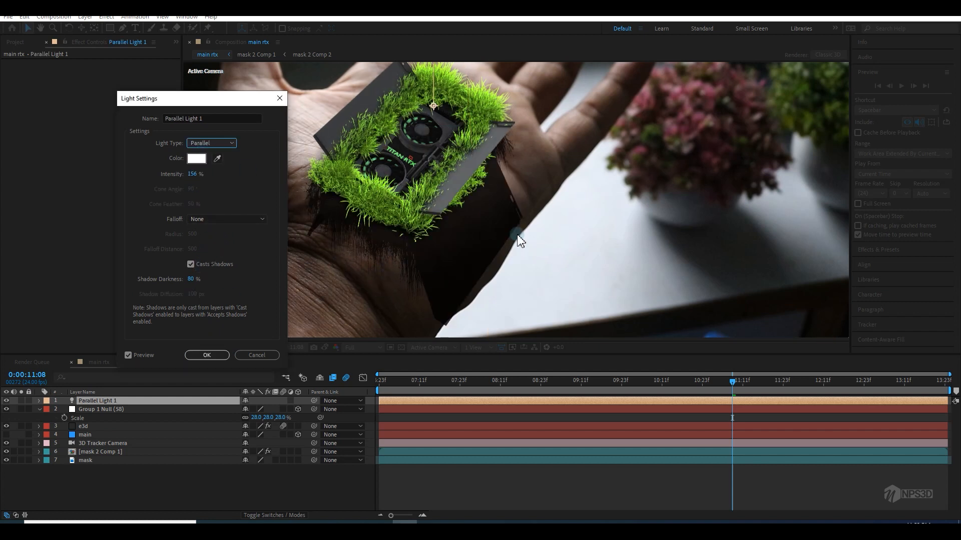
pyautogui.click(209, 143)
pyautogui.click(206, 164)
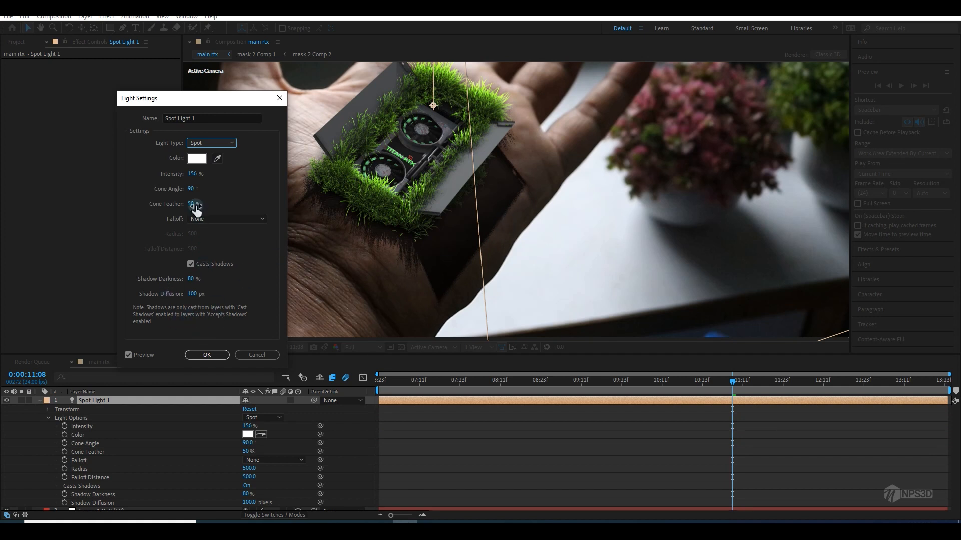
# Step: Set Spot Light 1's cone angle to 90° and its cone feather to 70%
pyautogui.moveTo(194, 198); pyautogui.dragTo(235, 207)
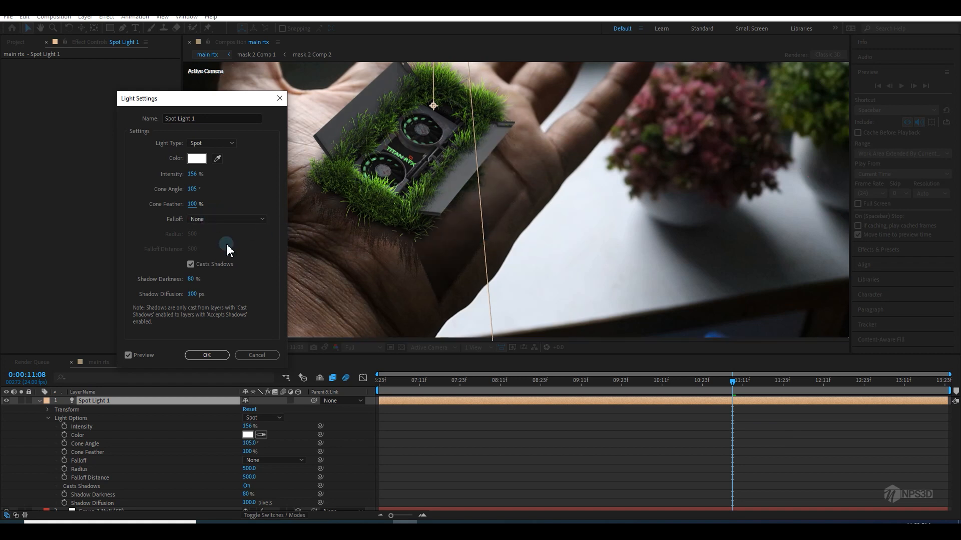
pyautogui.click(192, 204)
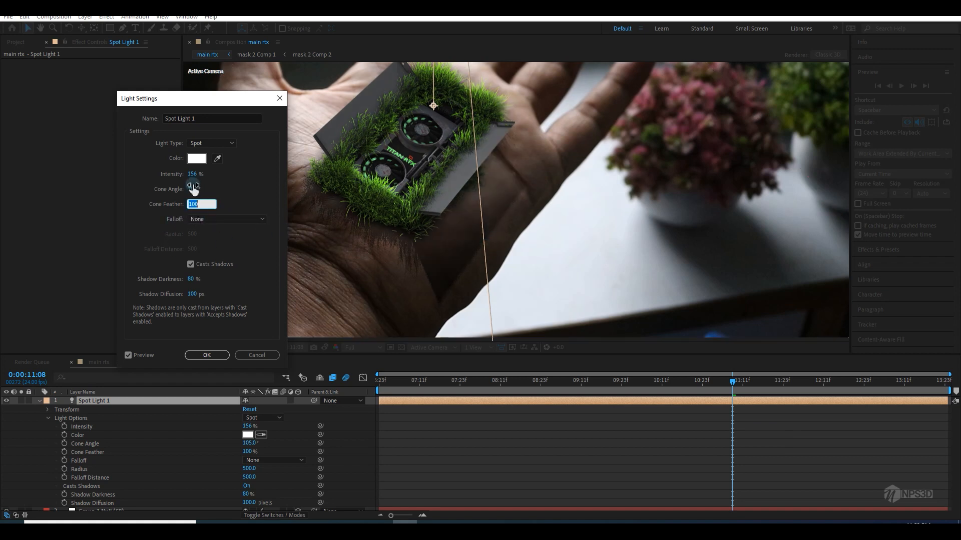
pyautogui.click(193, 188)
pyautogui.press('Return')
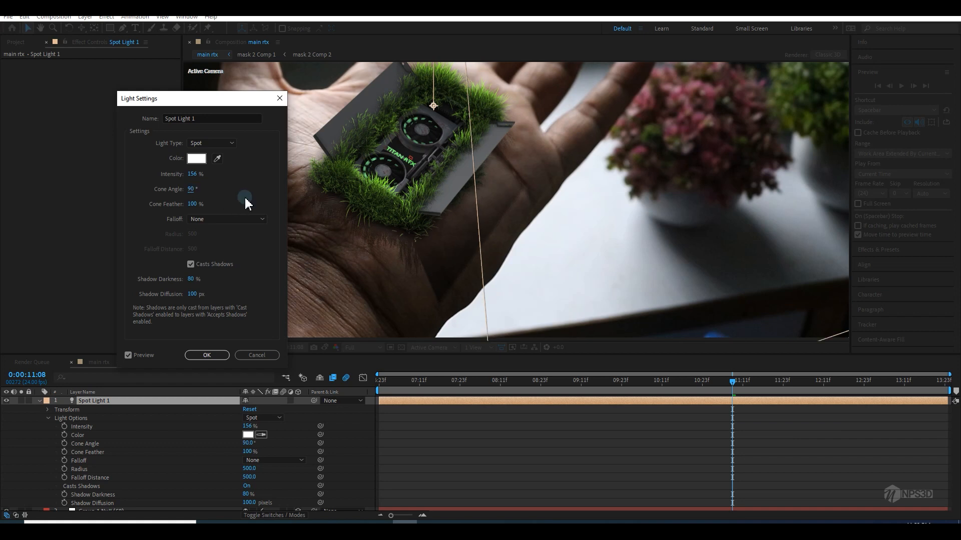
pyautogui.click(198, 205)
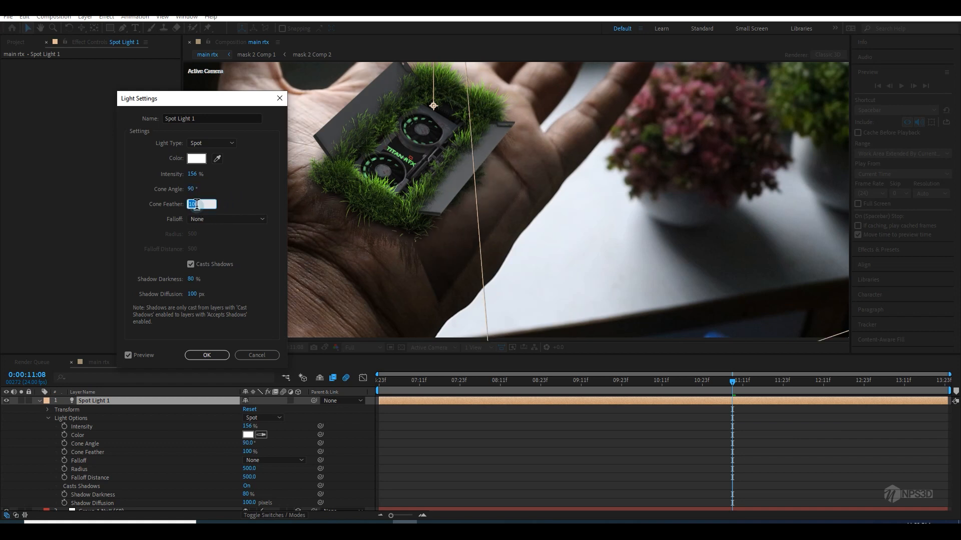
pyautogui.write('70')
pyautogui.click(233, 203)
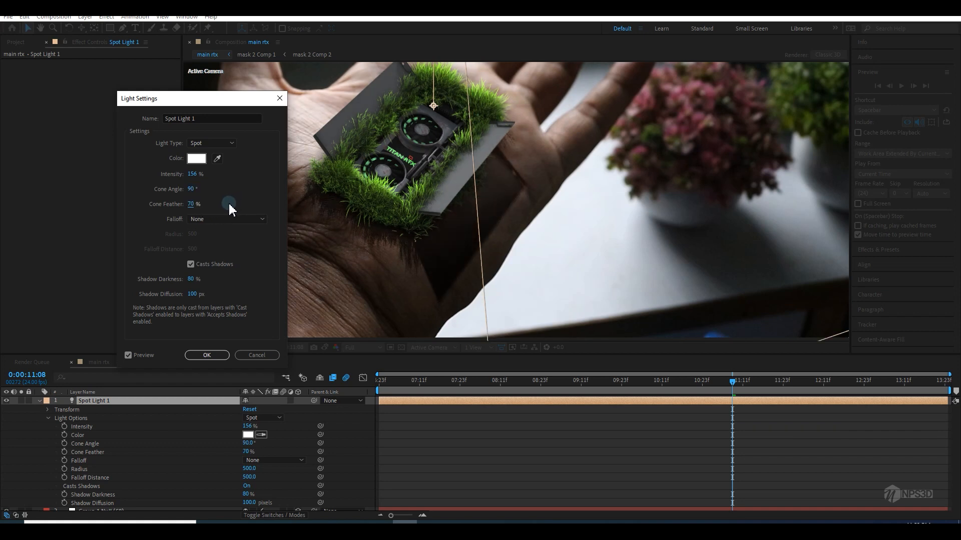
pyautogui.click(208, 352)
pyautogui.click(209, 356)
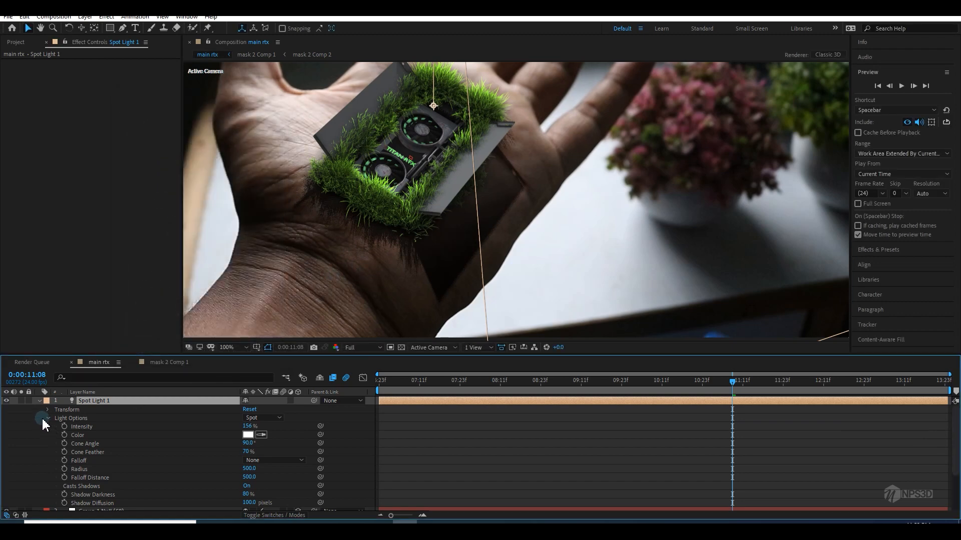
# Step: Examine the shadow along the grass-edged box's lower edge on the palm closely
pyautogui.click(40, 401)
pyautogui.scroll(2, 350, 263)
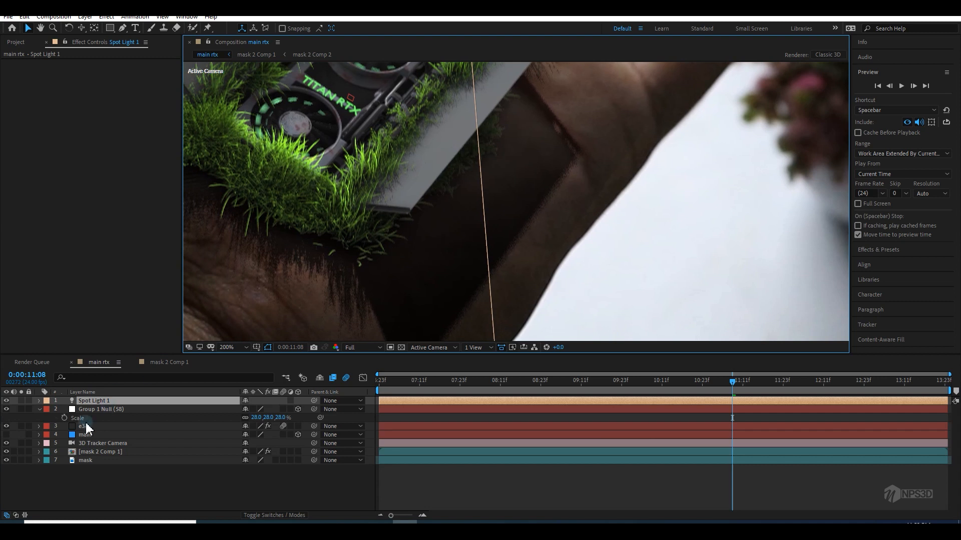
pyautogui.click(304, 289)
pyautogui.moveTo(304, 289); pyautogui.dragTo(466, 256)
pyautogui.scroll(-2, 478, 254)
pyautogui.scroll(1, 500, 251)
pyautogui.moveTo(529, 245); pyautogui.dragTo(546, 200)
pyautogui.scroll(2, 520, 264)
pyautogui.scroll(-1, 520, 264)
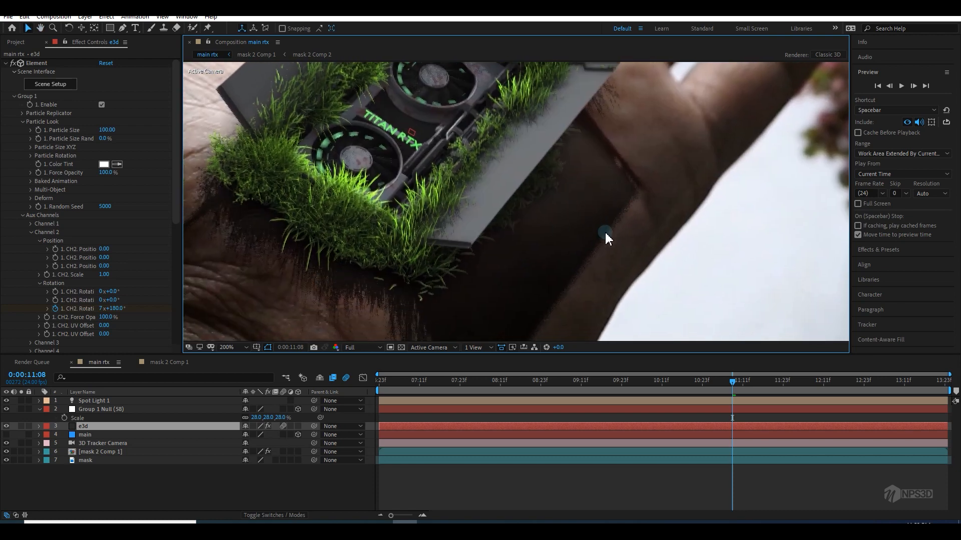
# Step: Set the ray-traced shadow samples to 4 in the e3d layer's Element render settings
pyautogui.click(31, 232)
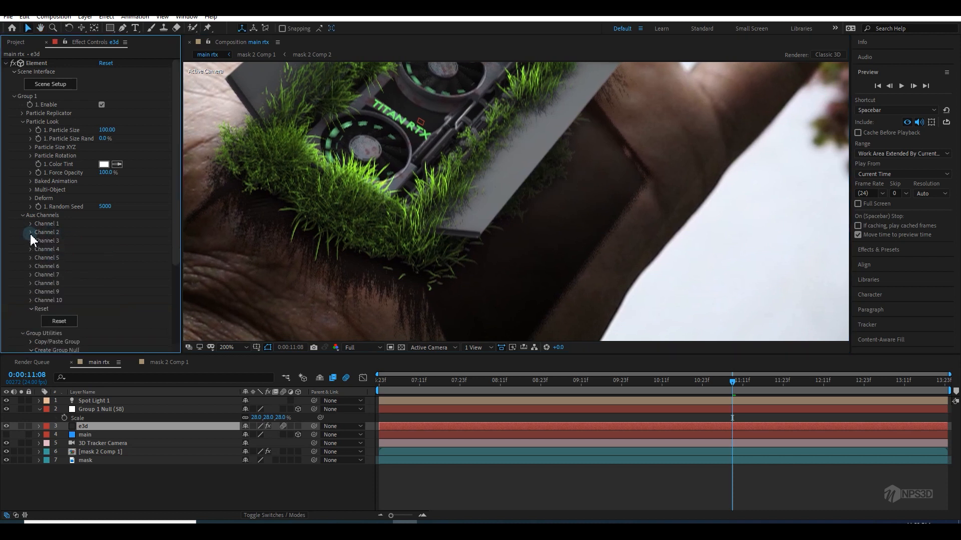
pyautogui.click(22, 215)
pyautogui.click(23, 122)
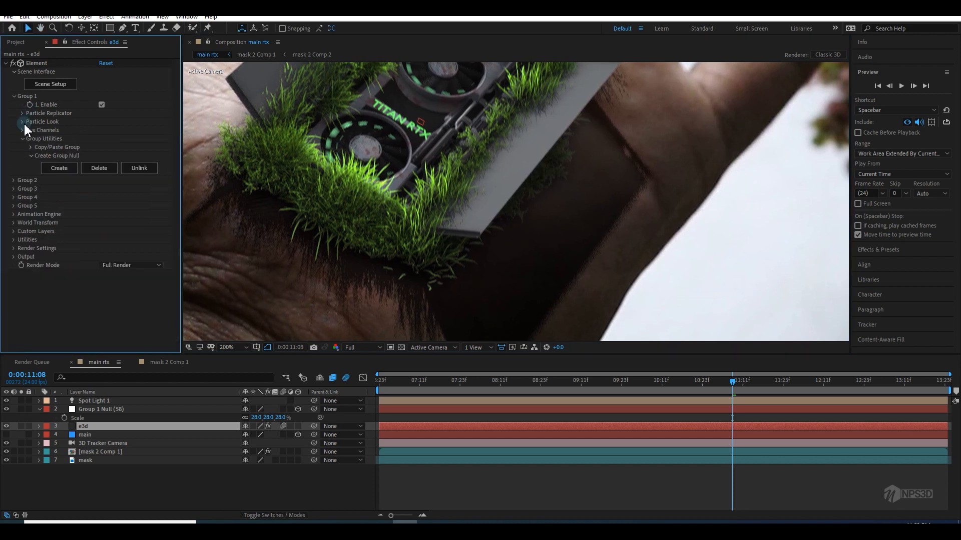
pyautogui.click(14, 249)
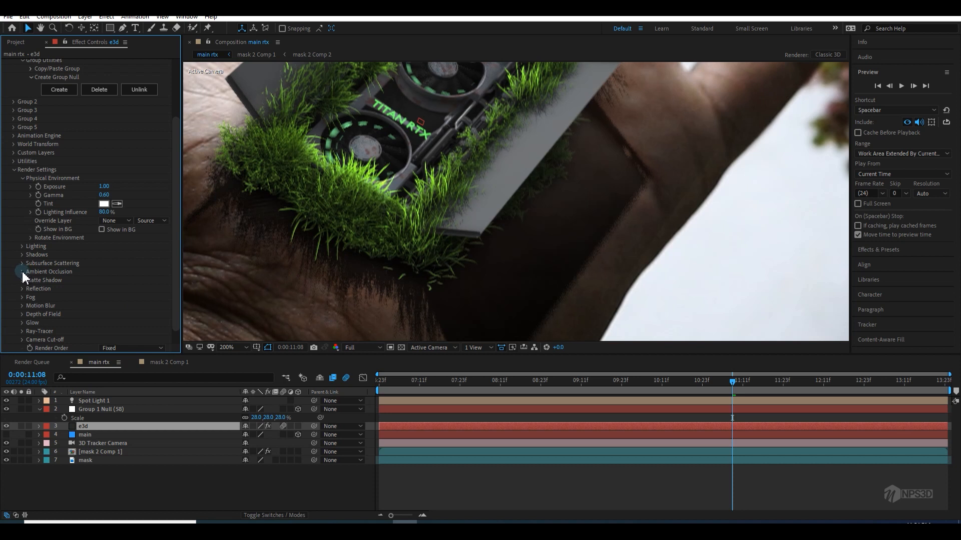
pyautogui.click(21, 255)
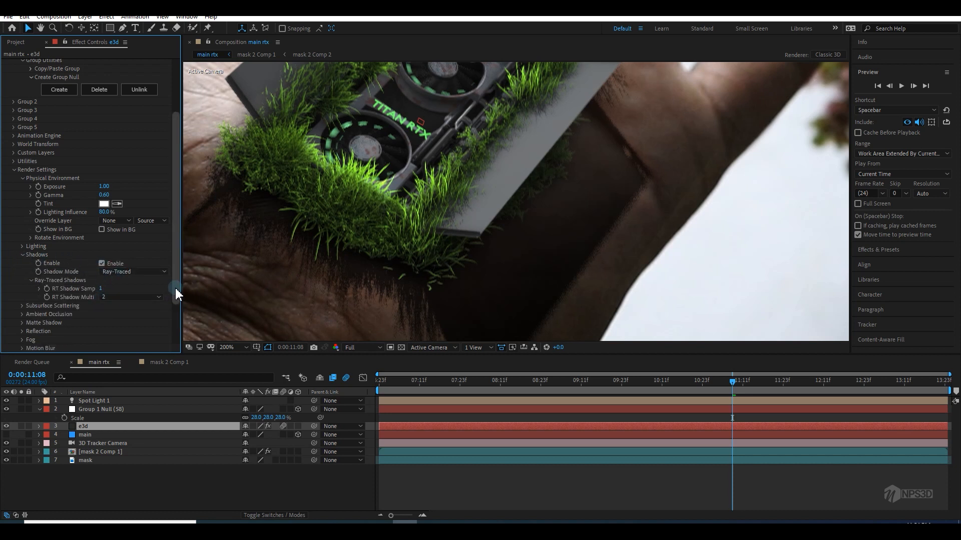
pyautogui.click(101, 290)
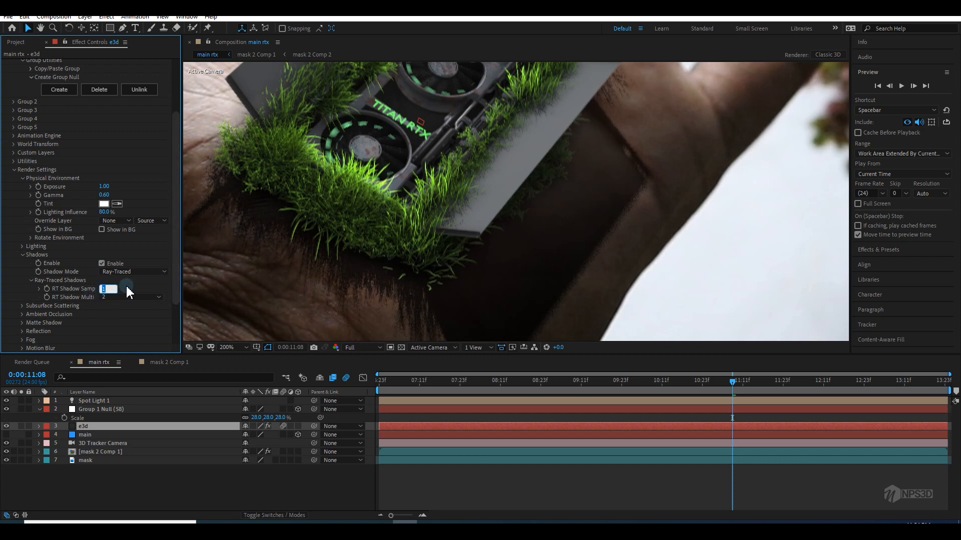
pyautogui.write('4')
pyautogui.press('Return')
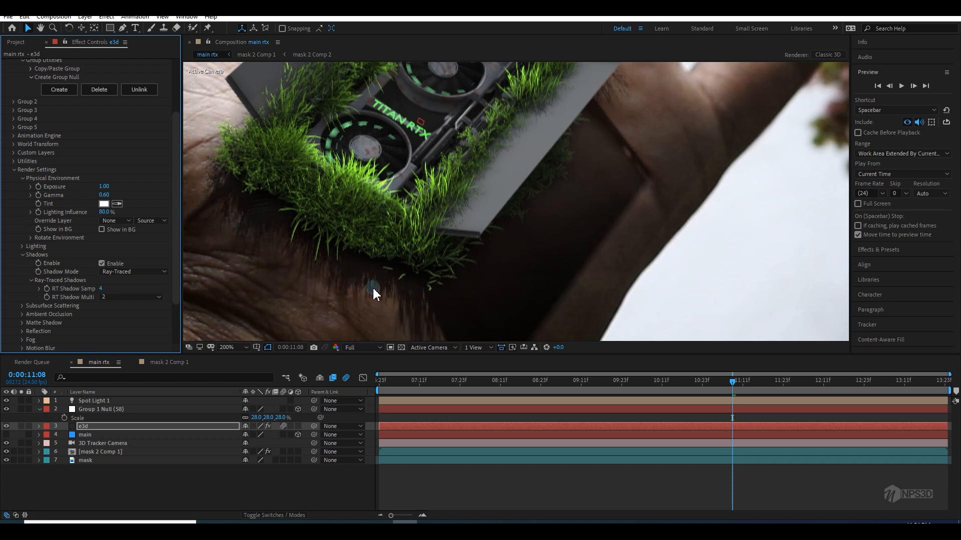
# Step: Check the grass shadow on the palm and review the ray-traced shadow multisampling options
pyautogui.press('h')
pyautogui.moveTo(435, 296); pyautogui.dragTo(462, 282)
pyautogui.press('v')
pyautogui.click(113, 296)
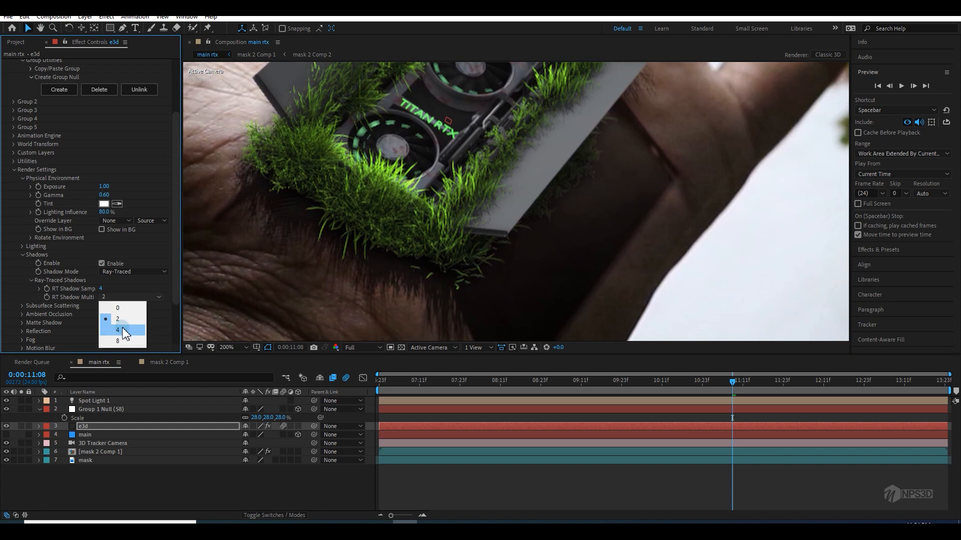
pyautogui.click(125, 294)
pyautogui.click(22, 255)
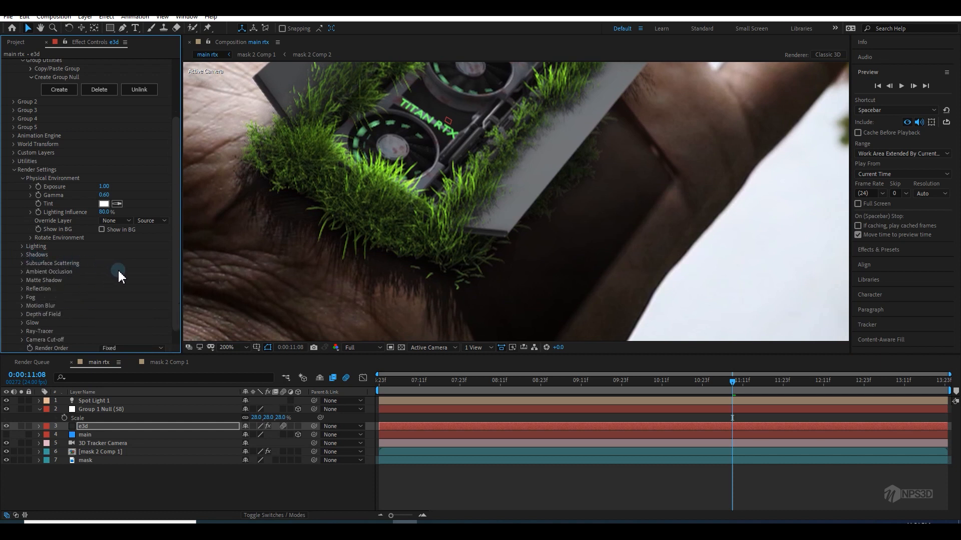
# Step: Set the Element effect's ray-traced ambient occlusion multisampling to 2 and check the whole box
pyautogui.scroll(-2, 118, 268)
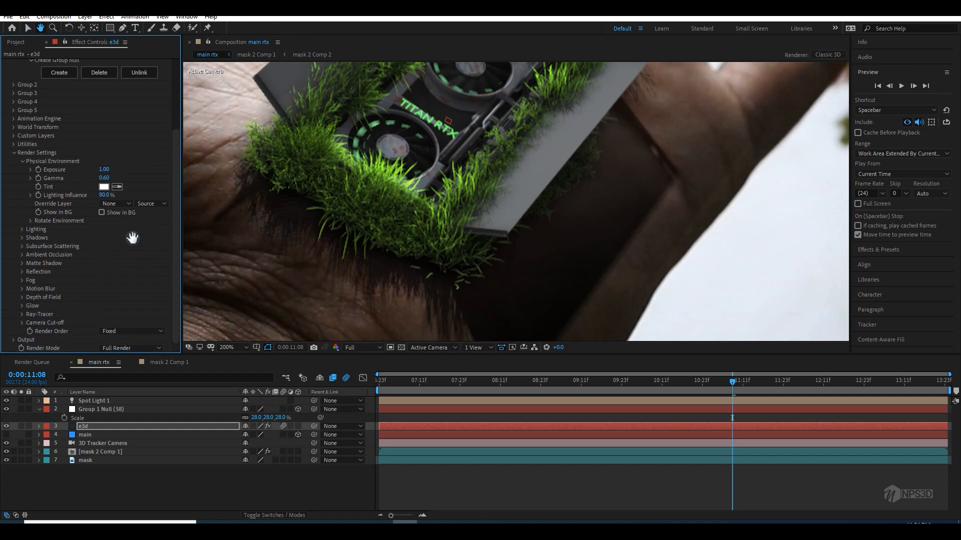
pyautogui.click(22, 254)
pyautogui.scroll(-5, 125, 199)
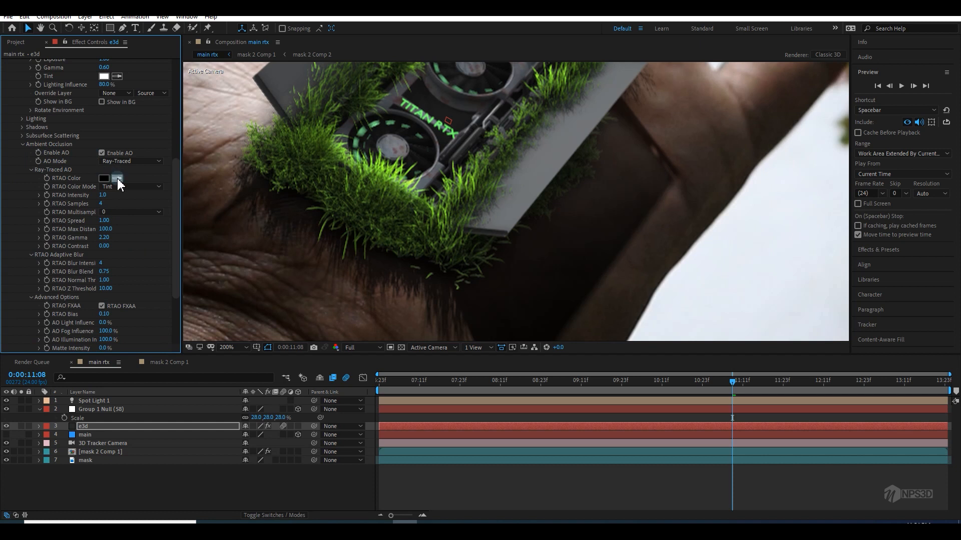
pyautogui.click(129, 212)
pyautogui.click(130, 233)
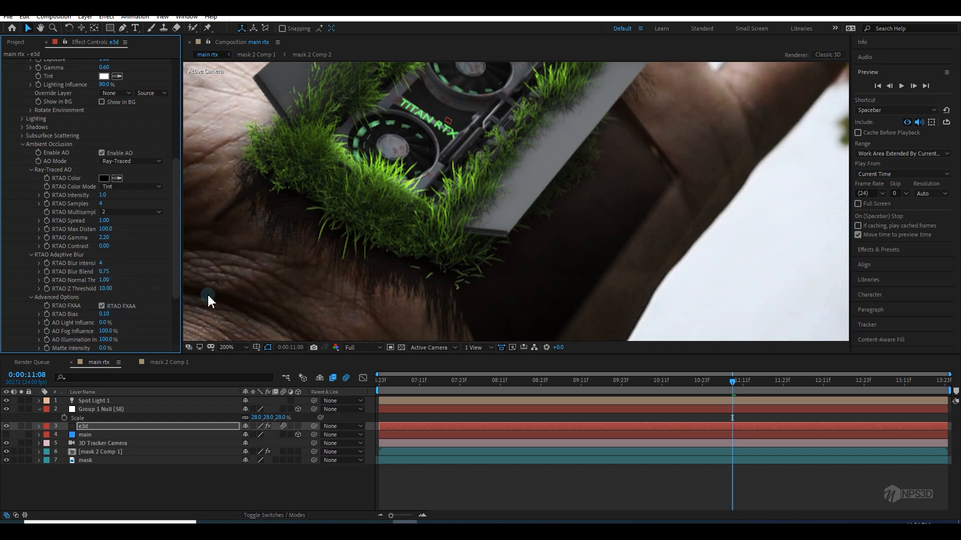
pyautogui.scroll(-2, 488, 245)
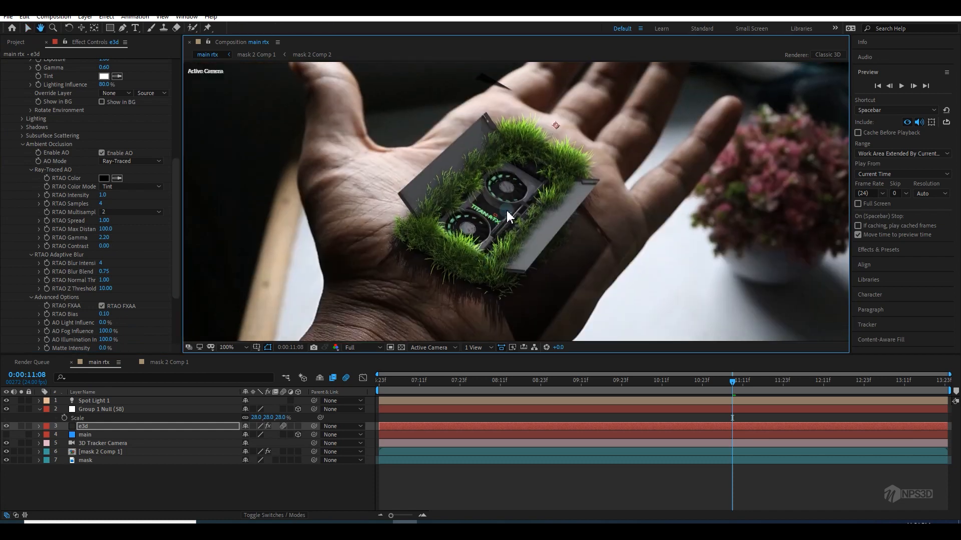
# Step: At 0:00:06:23, try an AO light influence of 200% for the Element effect, and set it to 500% instead
pyautogui.click(384, 386)
pyautogui.moveTo(383, 394); pyautogui.dragTo(377, 392)
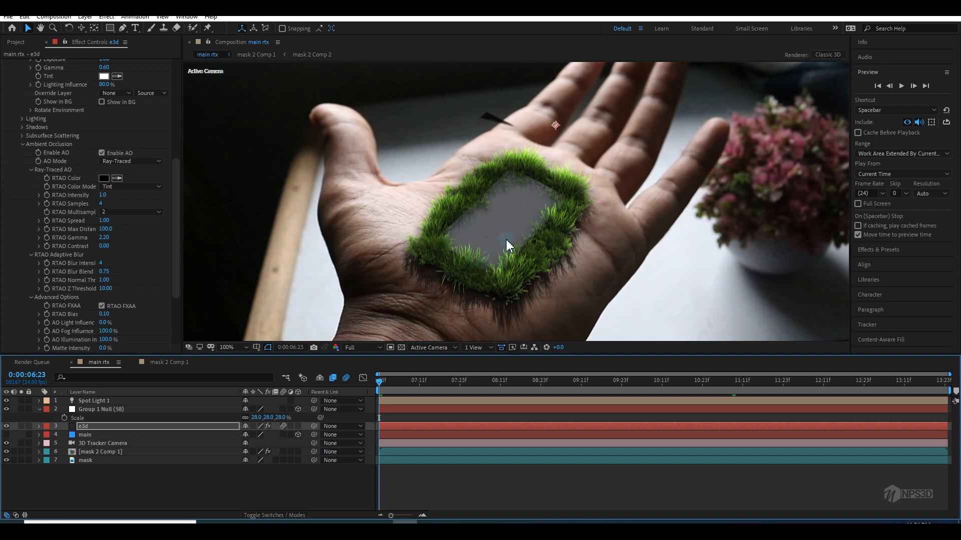
pyautogui.scroll(2, 499, 194)
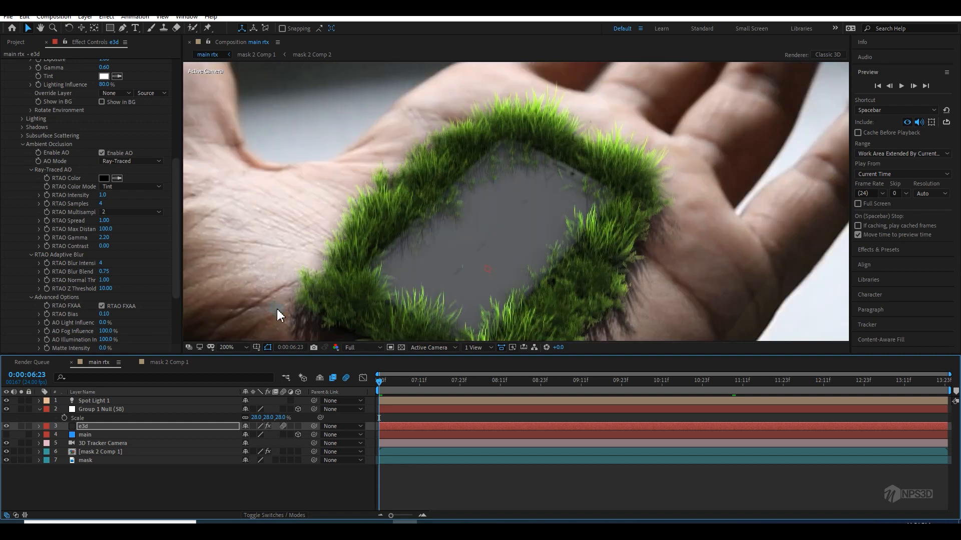
pyautogui.click(104, 323)
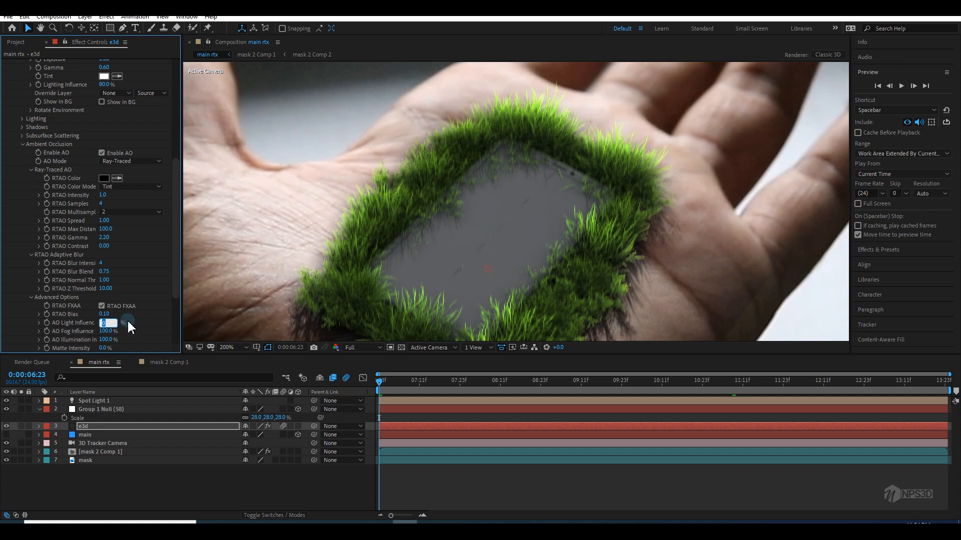
pyautogui.write('200')
pyautogui.press('Return')
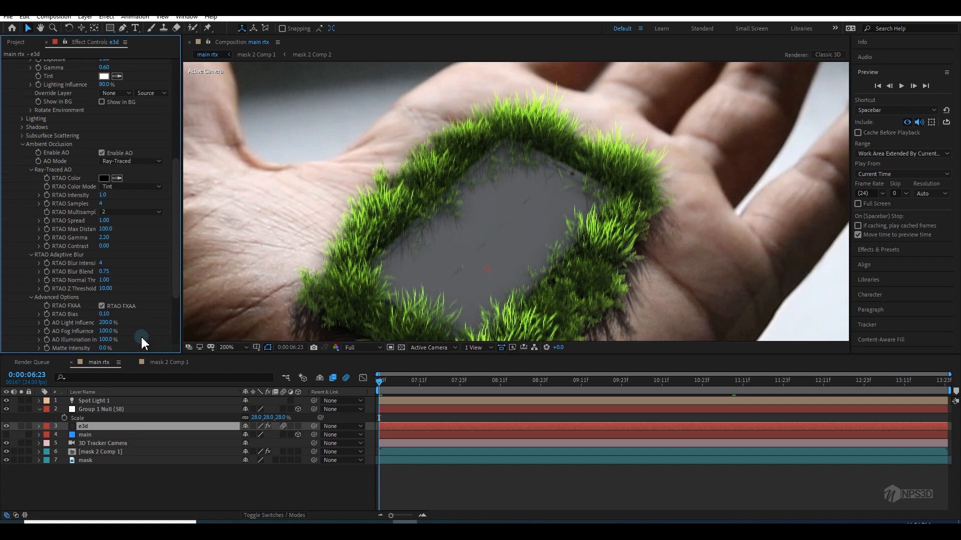
pyautogui.click(106, 322)
pyautogui.write('500')
pyautogui.press('Return')
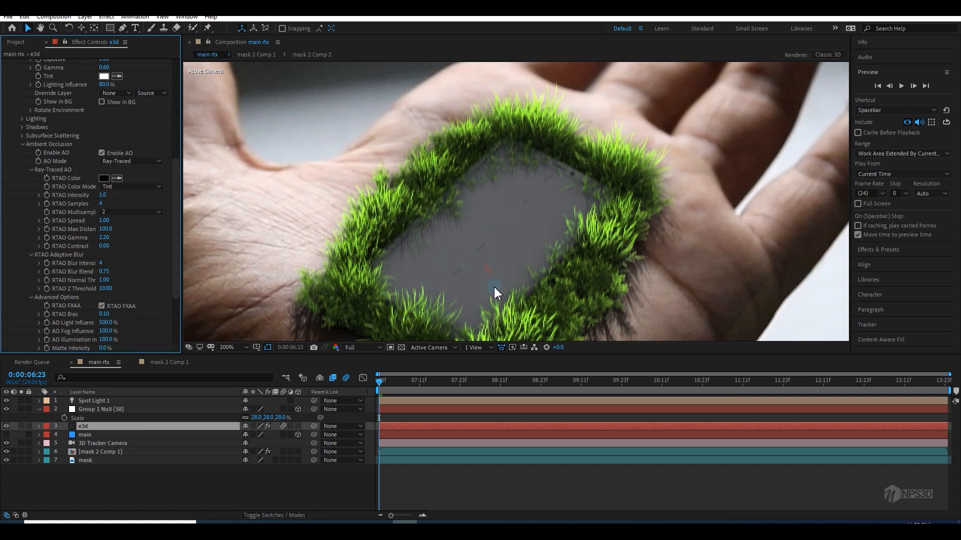
pyautogui.press(',')
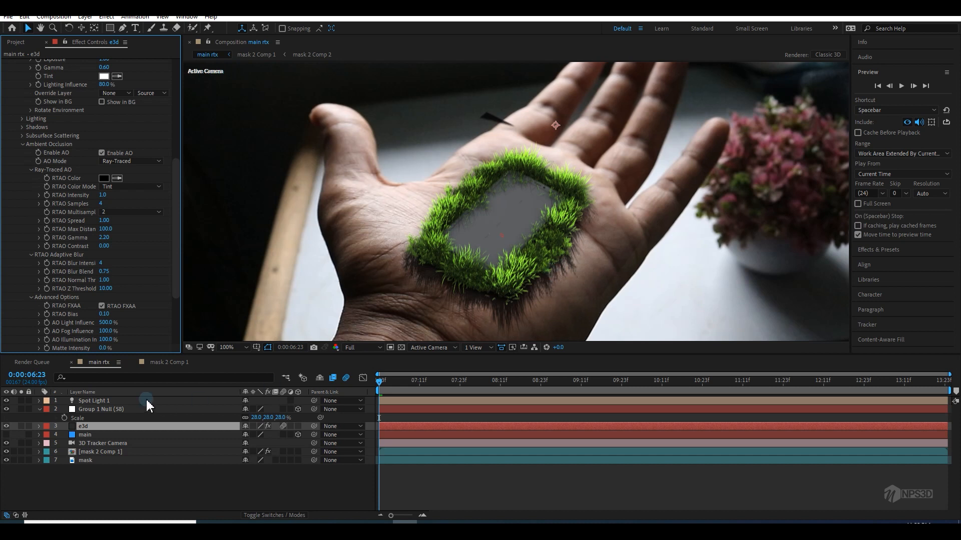
# Step: Try an intensity of 100% for Spot Light 1 and raise it slightly from there
pyautogui.doubleClick(102, 401)
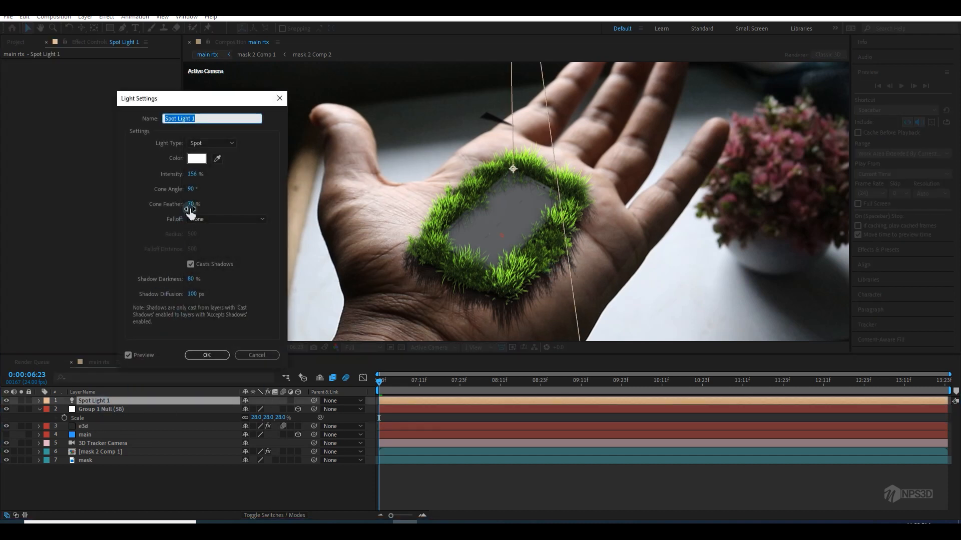
pyautogui.click(193, 174)
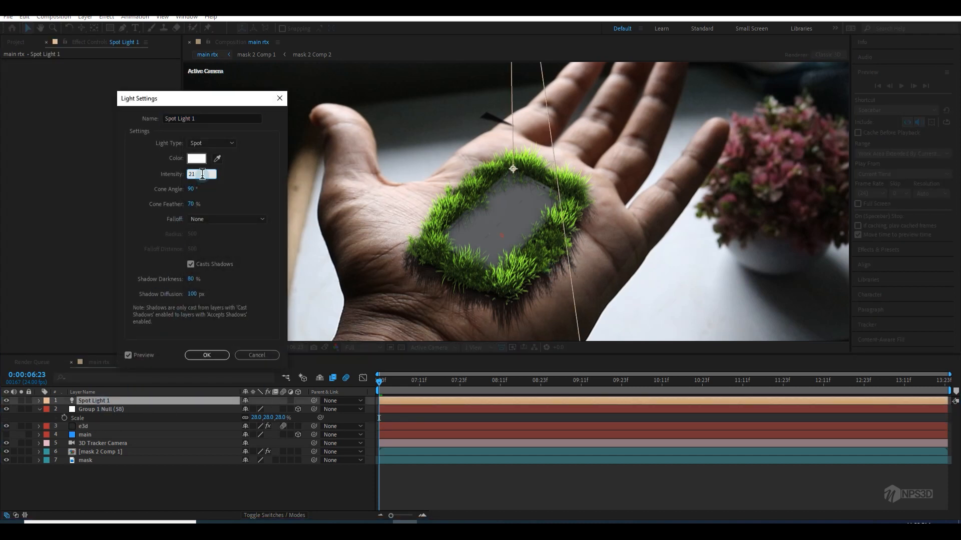
pyautogui.write('100')
pyautogui.press('Return')
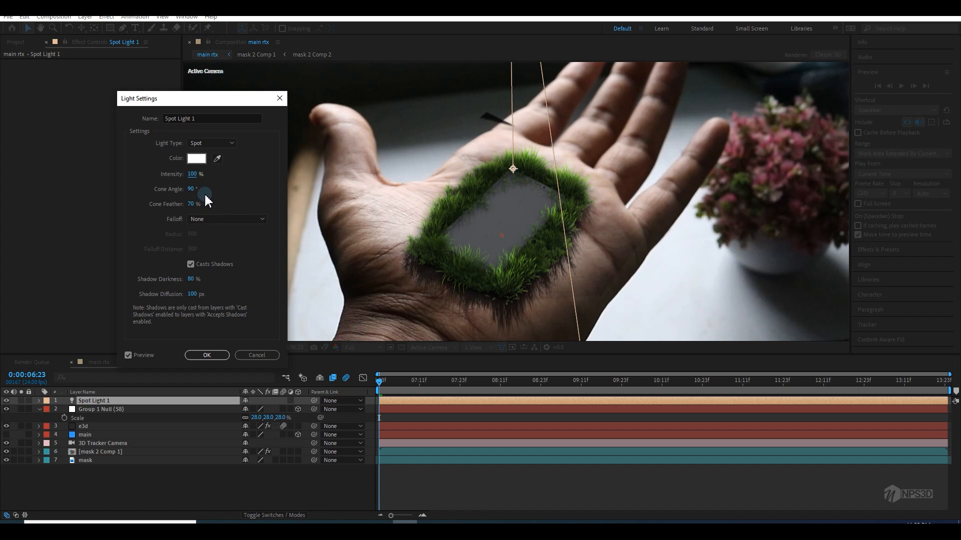
pyautogui.click(194, 174)
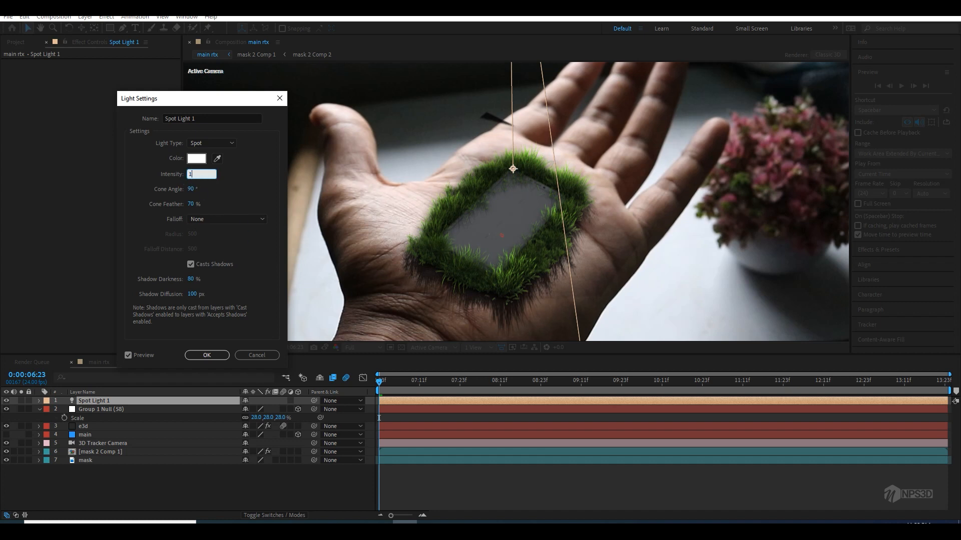
pyautogui.click(207, 354)
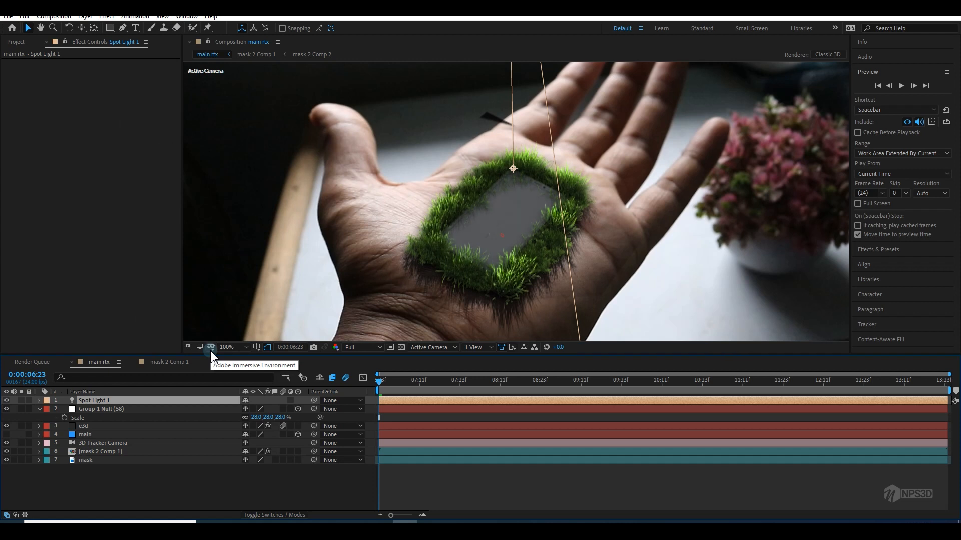
# Step: Set the subsurface scattering intensity to 70% in the e3d layer's Element effect
pyautogui.click(83, 426)
pyautogui.scroll(-3, 86, 315)
pyautogui.scroll(-3, 86, 315)
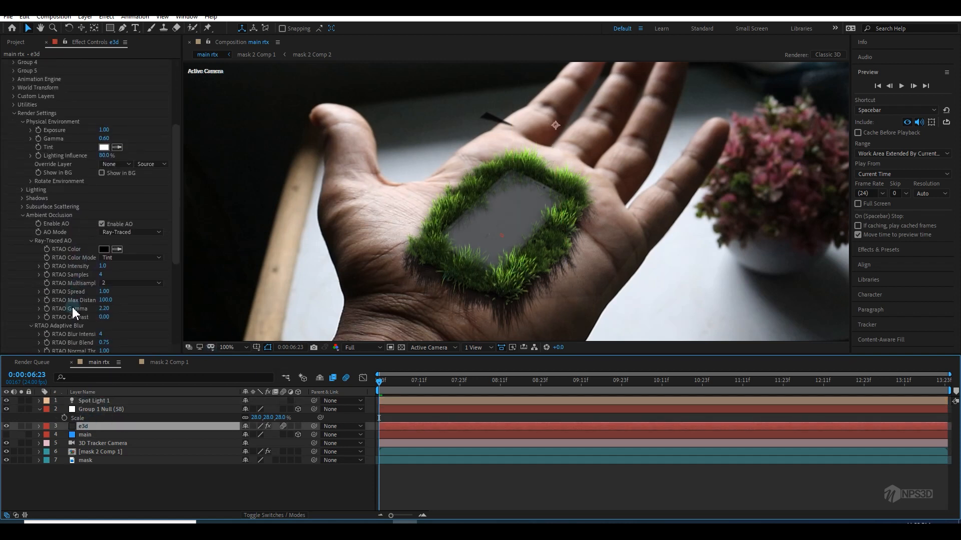
pyautogui.click(23, 207)
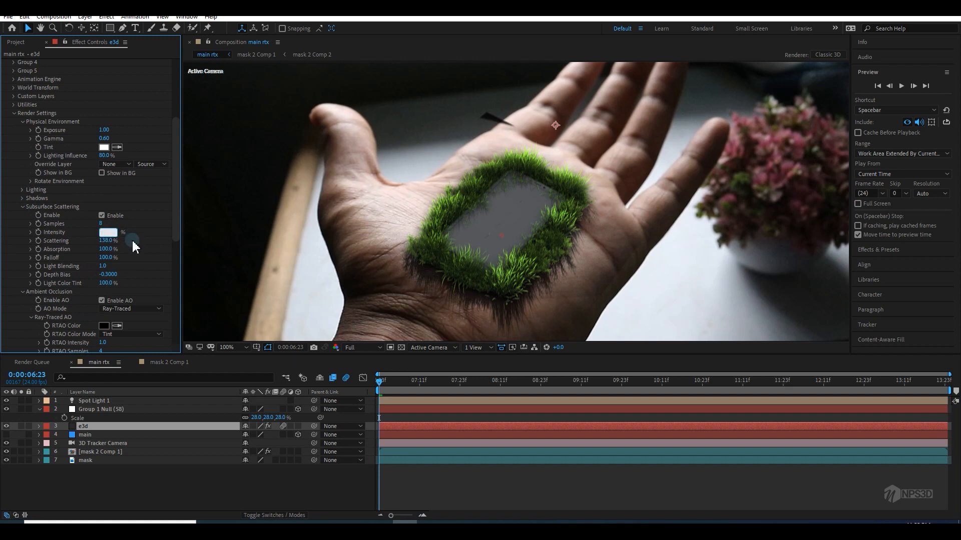
pyautogui.press('Return')
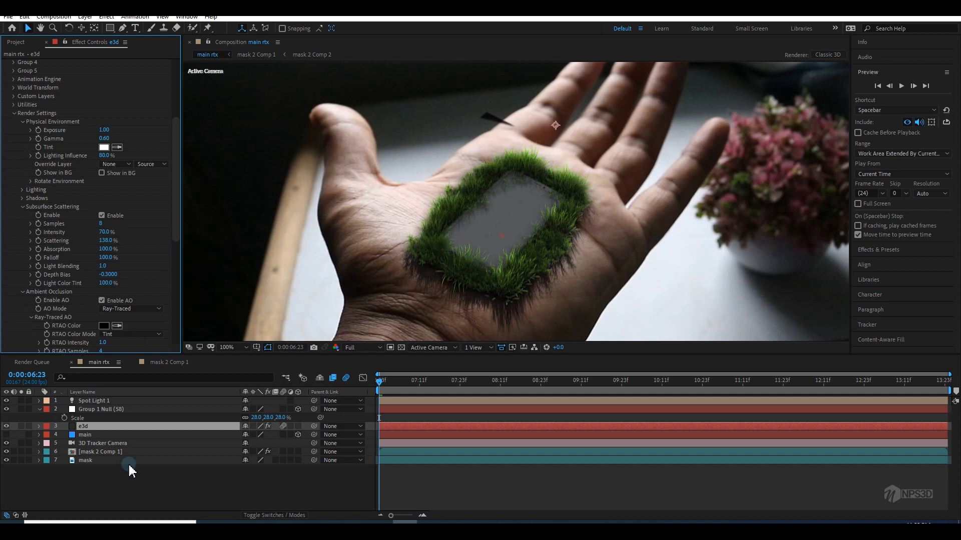
# Step: Set Spot Light 1's intensity to 150% and check the box at 0:00:08:09 and 0:00:09:21
pyautogui.doubleClick(94, 401)
pyautogui.doubleClick(193, 174)
pyautogui.write('100')
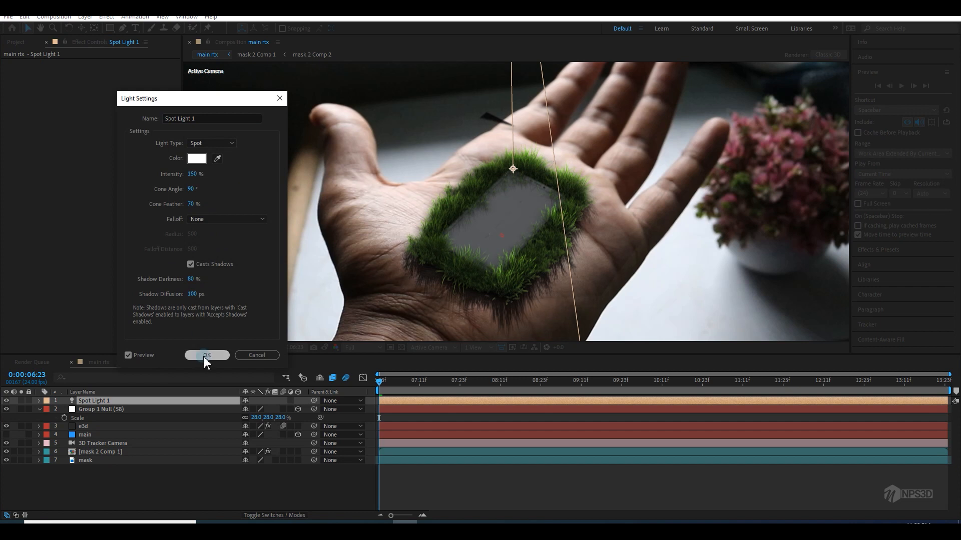
pyautogui.click(203, 356)
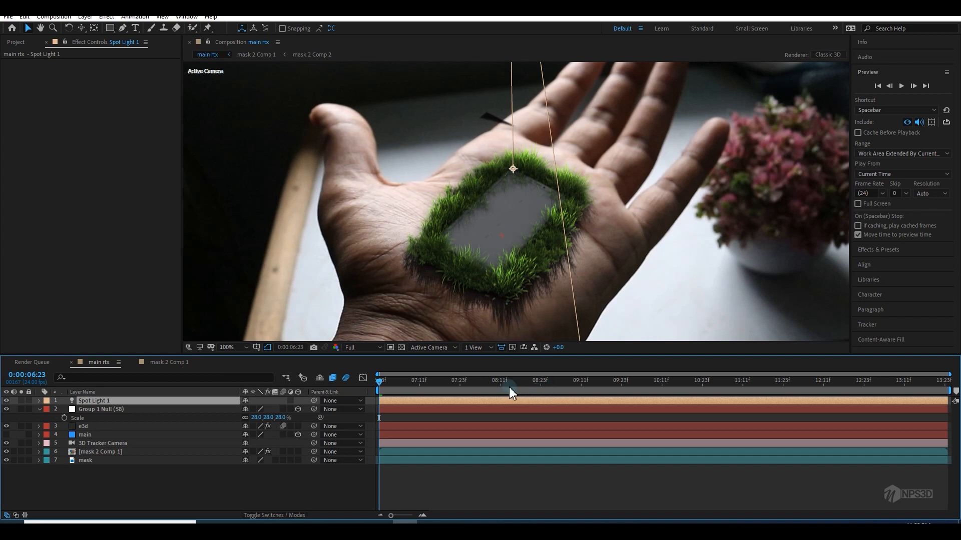
pyautogui.click(493, 385)
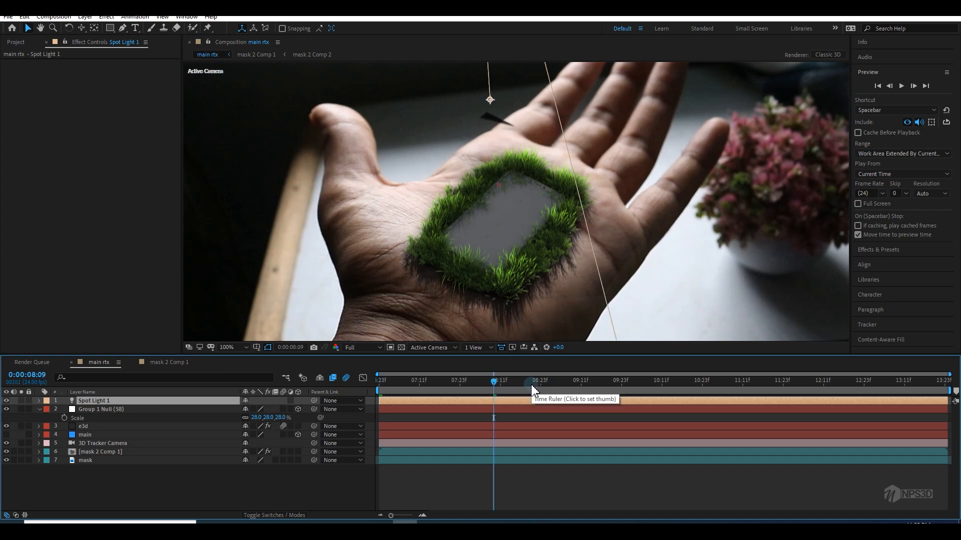
pyautogui.click(568, 385)
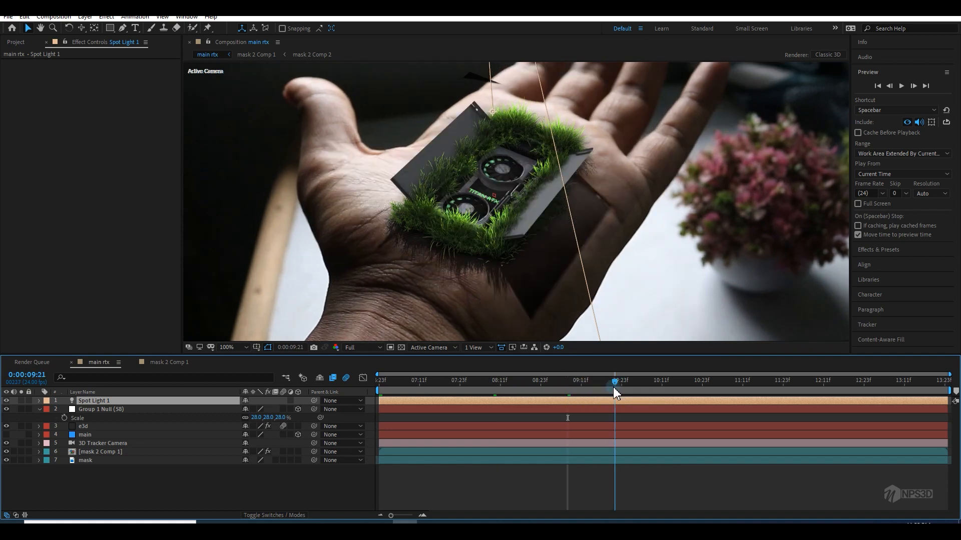
pyautogui.click(614, 385)
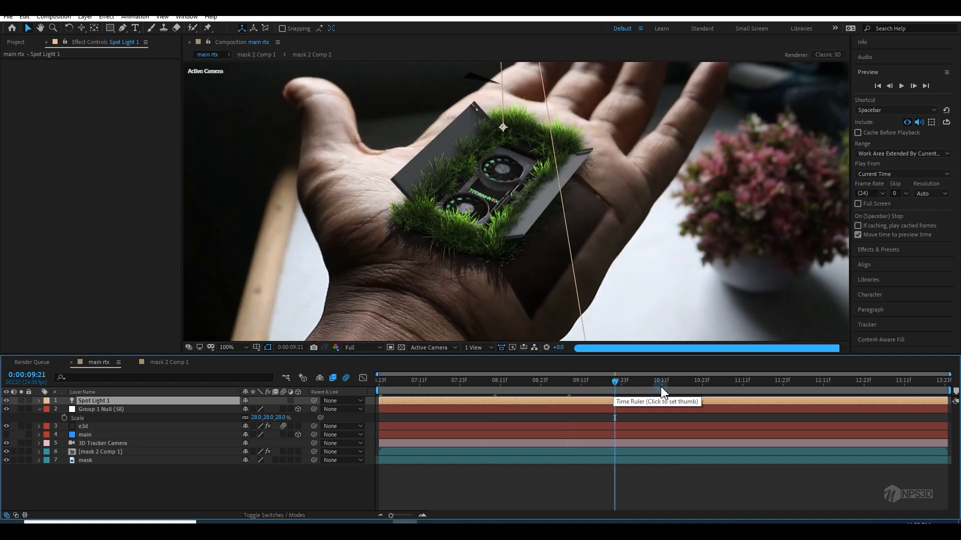
# Step: Preview at half resolution and set the e3d layer's subsurface scattering to 200% with a falloff of 70%
pyautogui.click(87, 427)
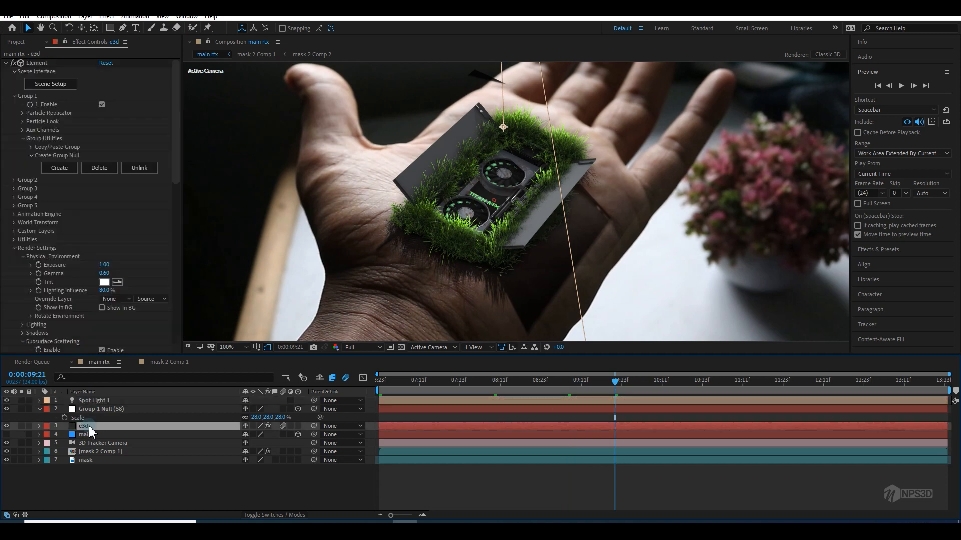
pyautogui.scroll(-4, 76, 295)
pyautogui.scroll(-2, 76, 300)
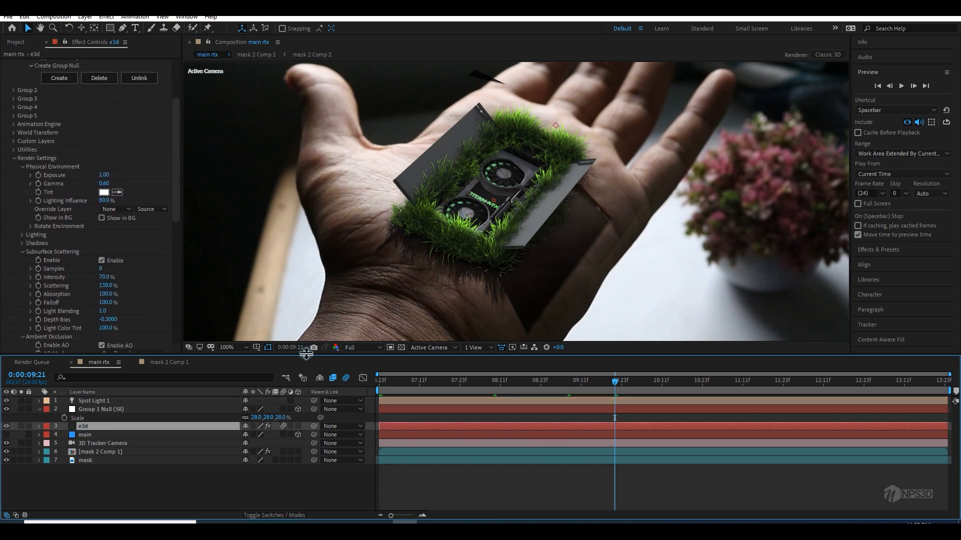
pyautogui.click(364, 350)
pyautogui.click(358, 382)
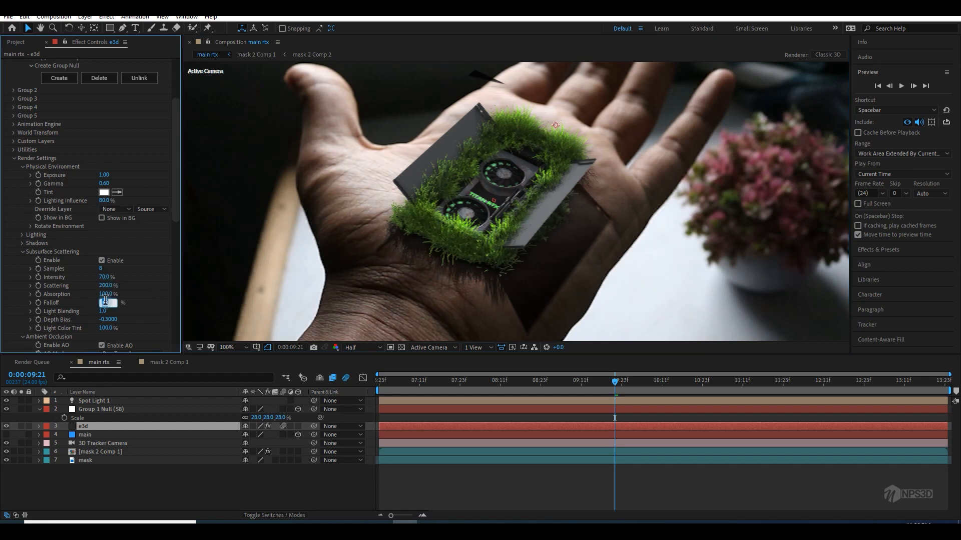
pyautogui.write('70')
pyautogui.press('Return')
# Step: Set the e3d layer's subsurface scattering intensity to 100% and its samples to 16
pyautogui.click(104, 278)
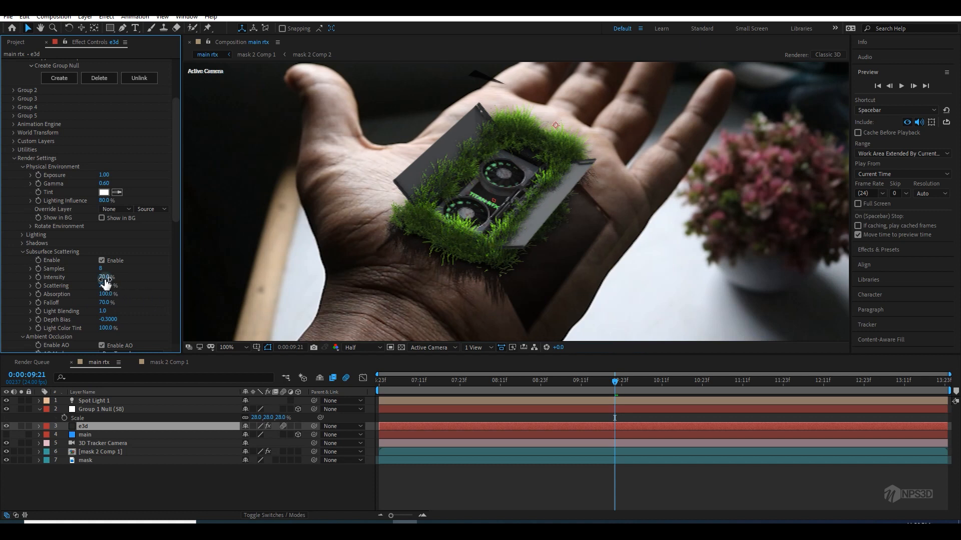
pyautogui.write('100')
pyautogui.press('Return')
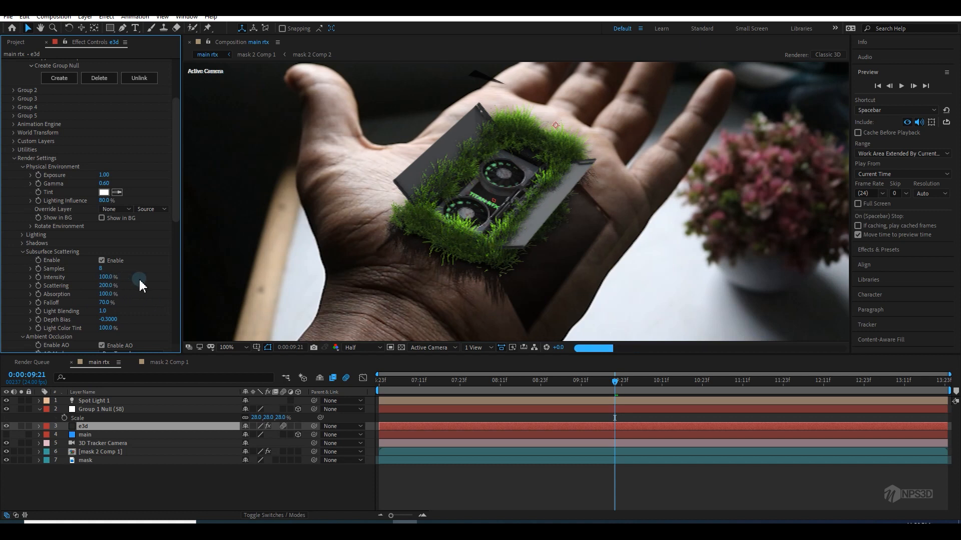
pyautogui.click(101, 269)
pyautogui.press('Return')
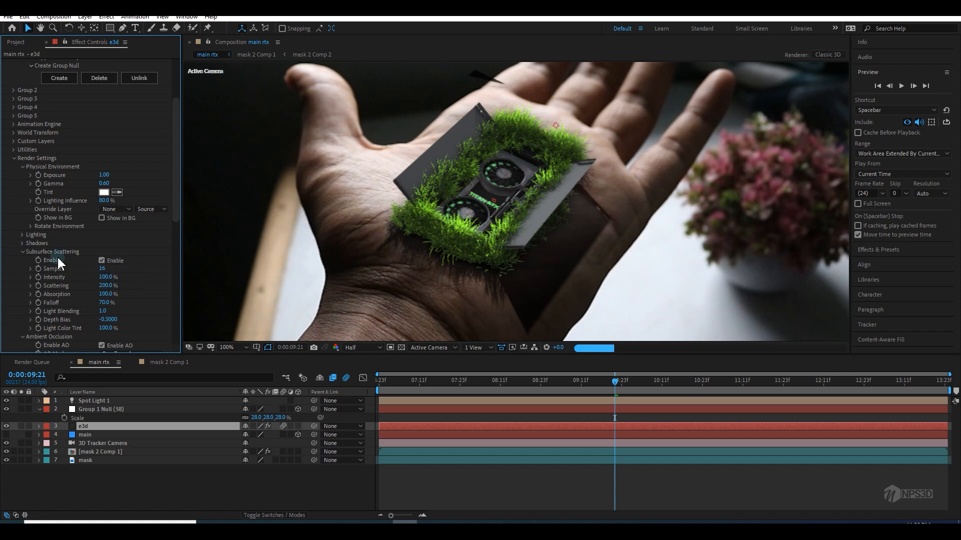
# Step: Restore the composition preview to full resolution and check the grass against the whole shot
pyautogui.click(361, 347)
pyautogui.click(362, 360)
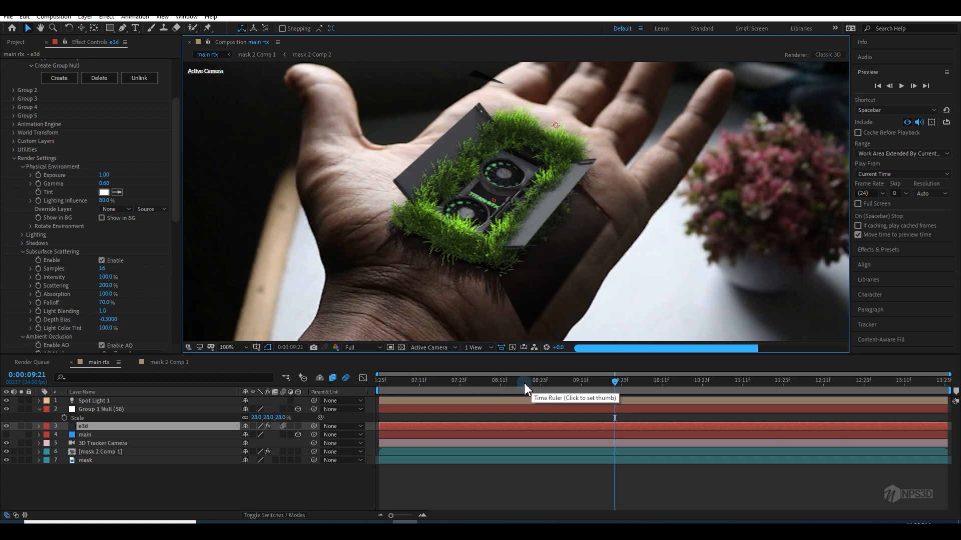
pyautogui.scroll(-4, 489, 277)
pyautogui.scroll(4, 490, 281)
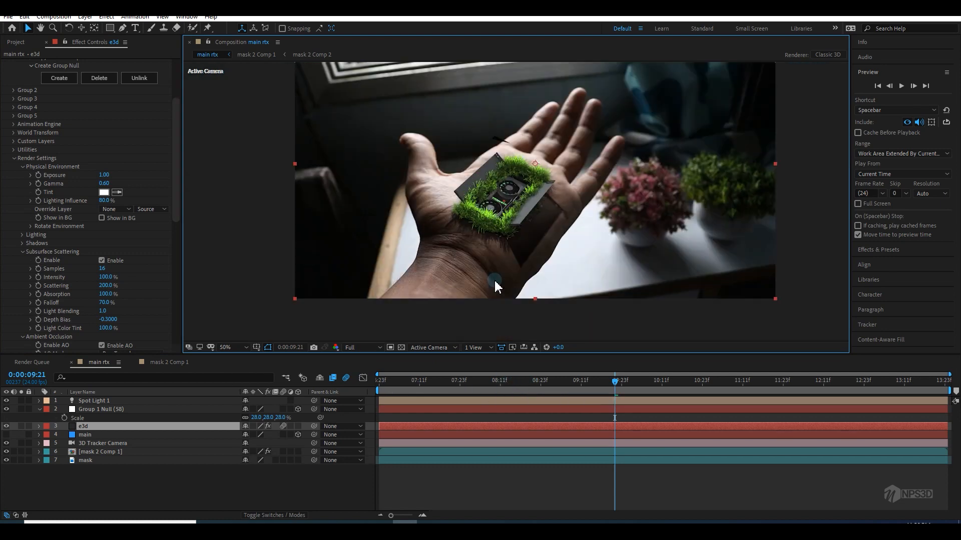
# Step: Adjust Spot Light 1's intensity and check the grass at 0:00:07:17
pyautogui.doubleClick(102, 400)
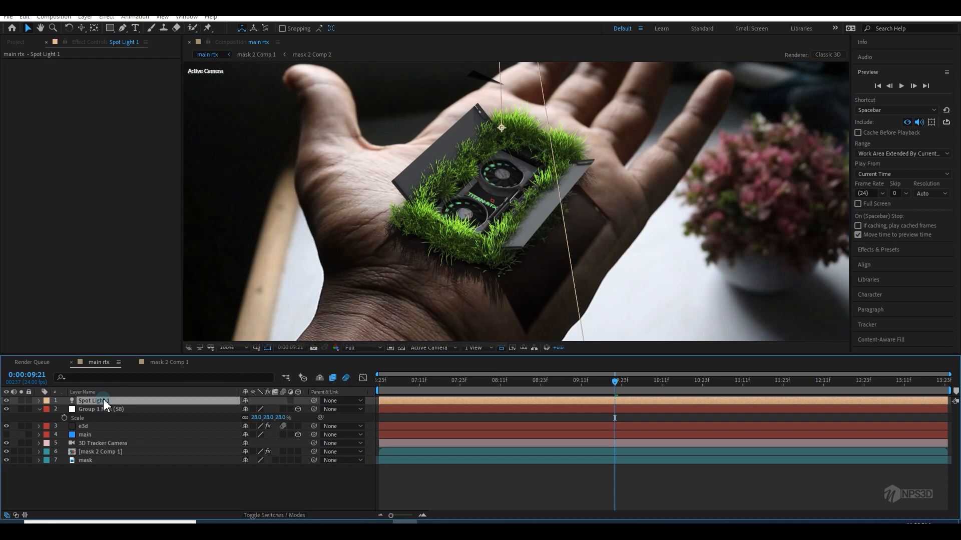
pyautogui.click(193, 174)
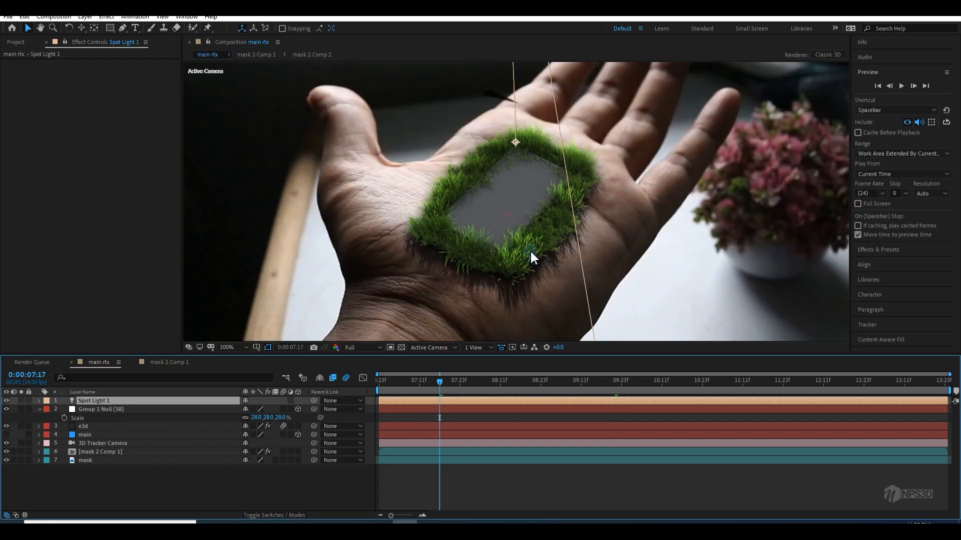
pyautogui.scroll(2, 535, 250)
pyautogui.scroll(-2, 539, 272)
# Step: Check the box lighting and shadows at 0:00:09:06, 0:00:10:16, 0:00:12:01 and 0:00:12:20
pyautogui.click(564, 384)
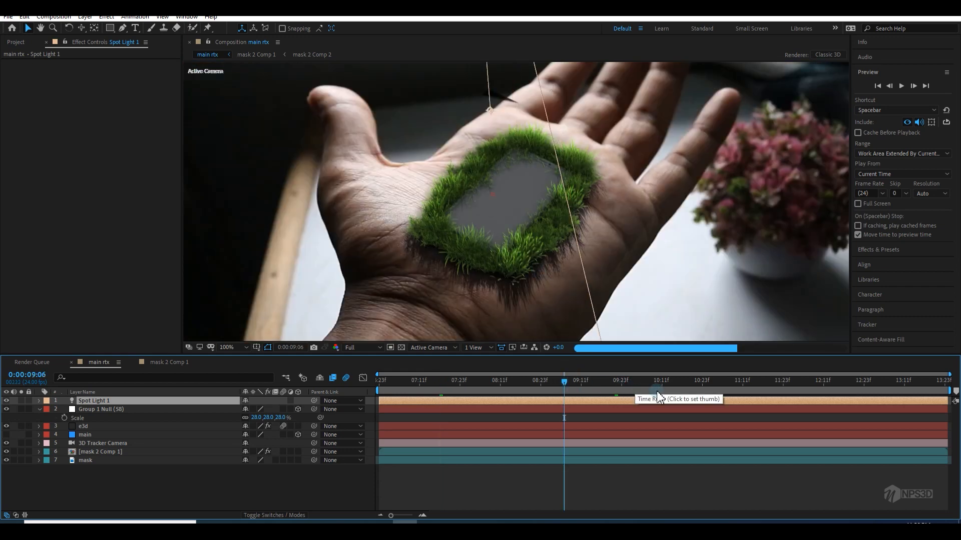
pyautogui.click(678, 390)
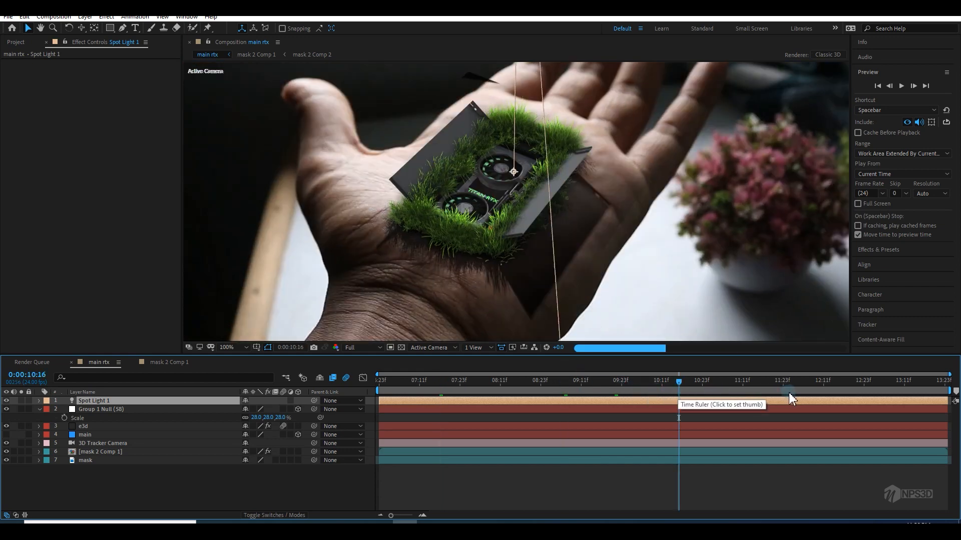
pyautogui.click(789, 392)
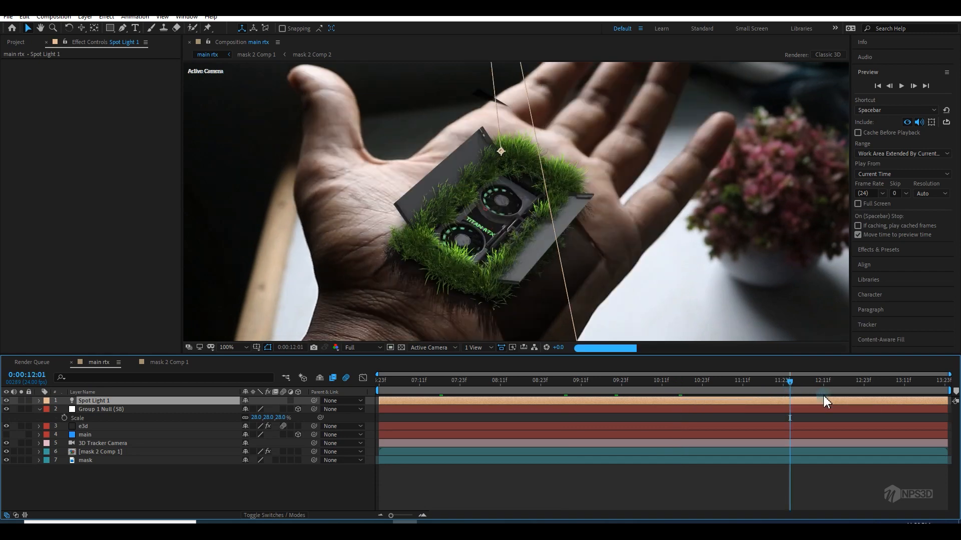
pyautogui.click(854, 390)
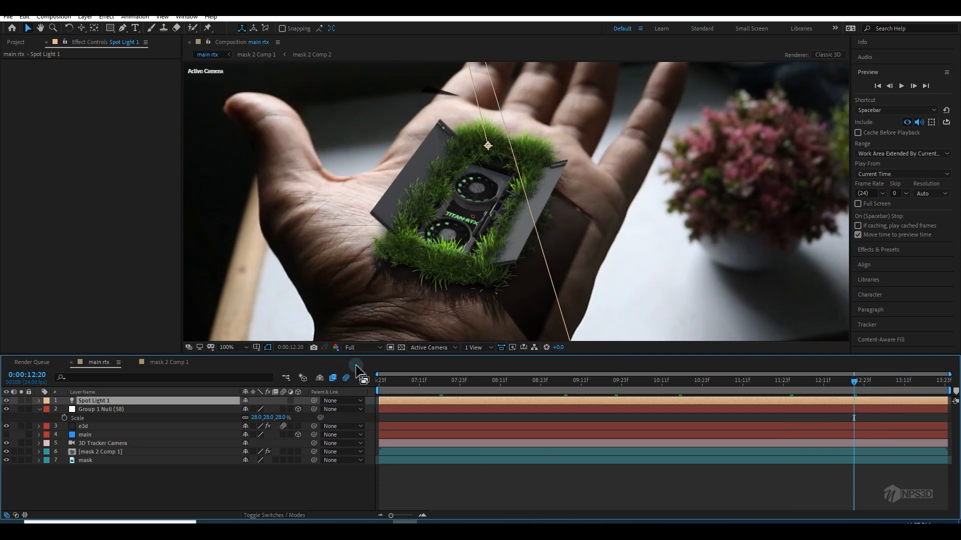
pyautogui.scroll(-2, 431, 278)
pyautogui.scroll(2, 431, 274)
pyautogui.click(97, 426)
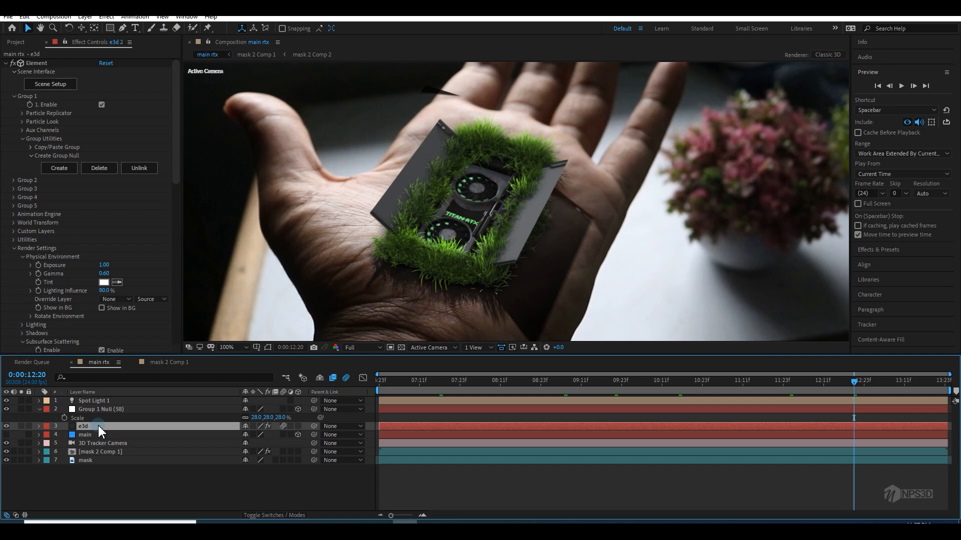
pyautogui.hotkey('ctrl', 'd')
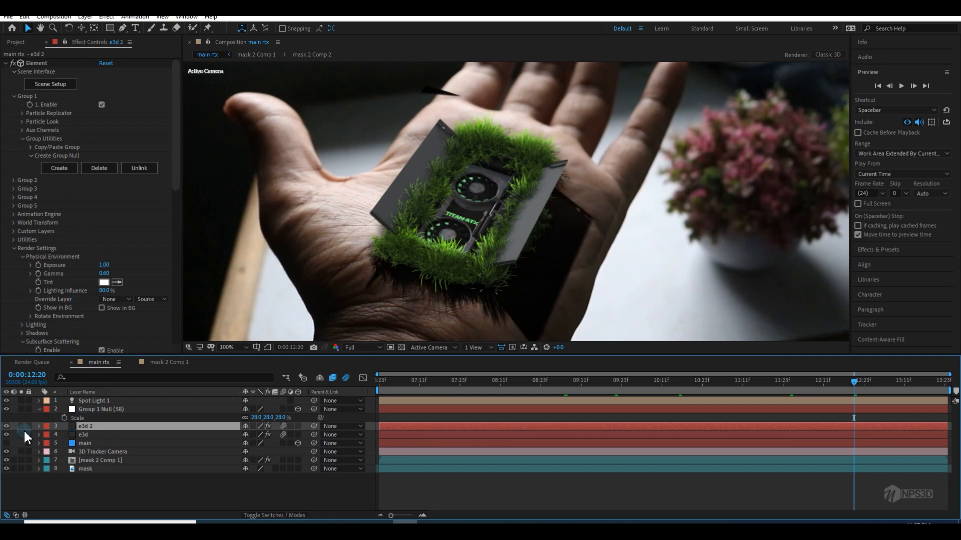
pyautogui.click(6, 425)
pyautogui.click(113, 427)
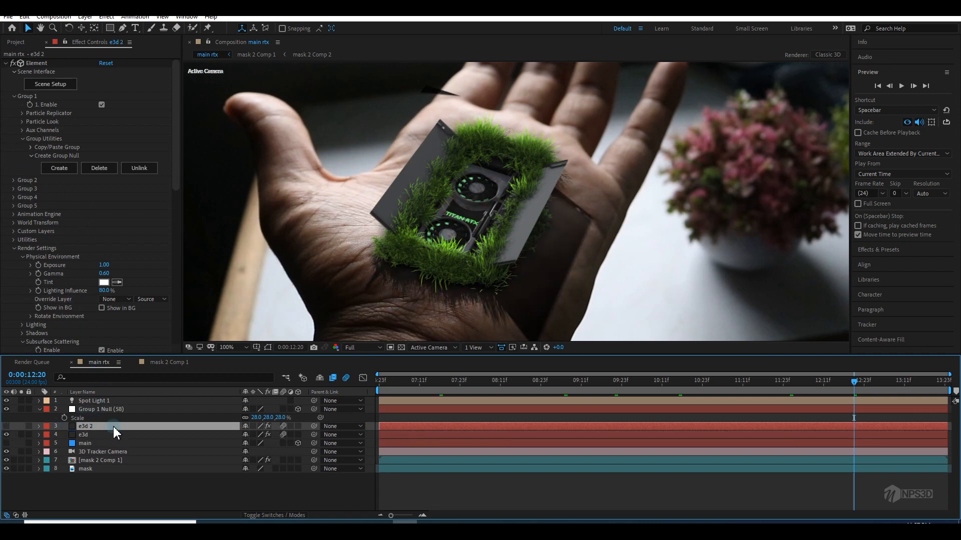
pyautogui.press('Delete')
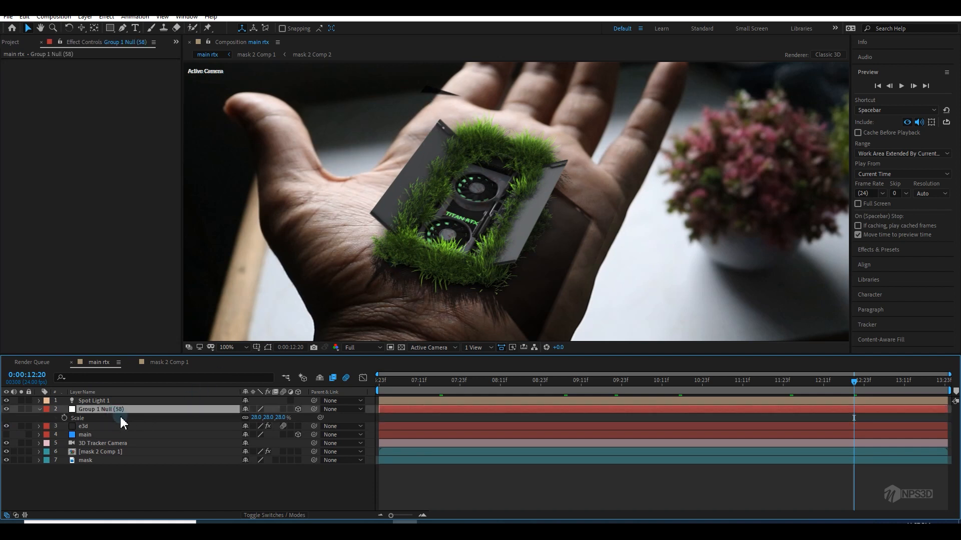
# Step: Preview at half resolution and set the Group 1 Null's X Rotation to 31.6°, undoing the try at 32°
pyautogui.press('r')
pyautogui.click(357, 345)
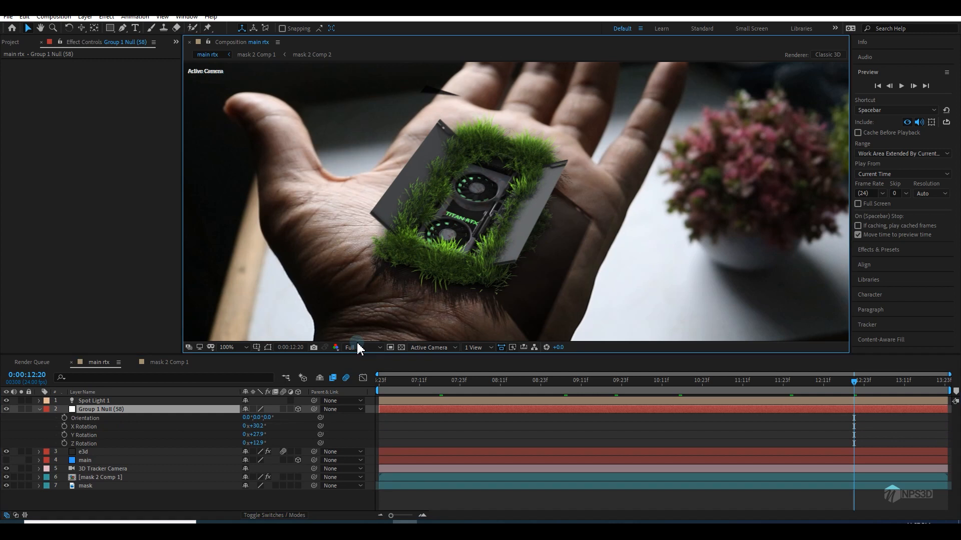
pyautogui.click(363, 348)
pyautogui.click(357, 386)
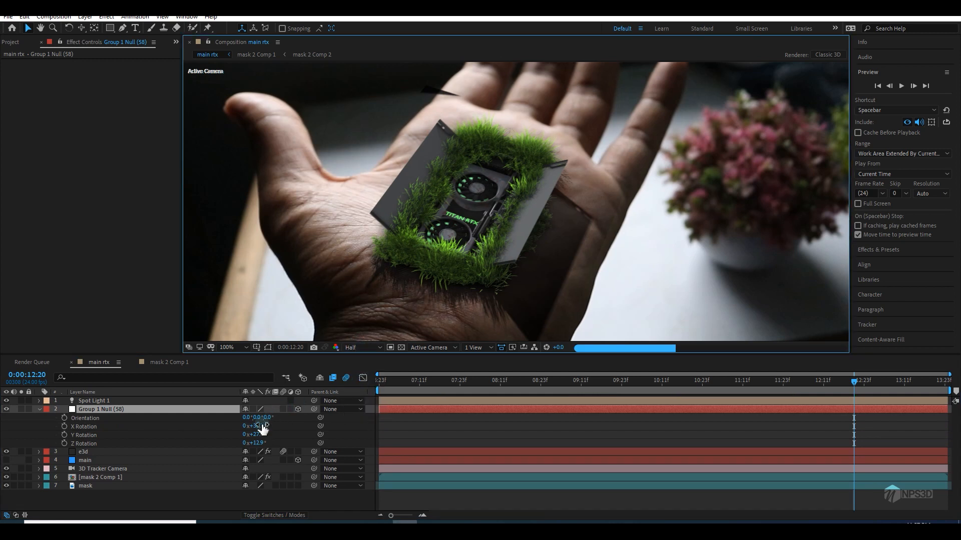
pyautogui.moveTo(261, 428); pyautogui.dragTo(264, 431)
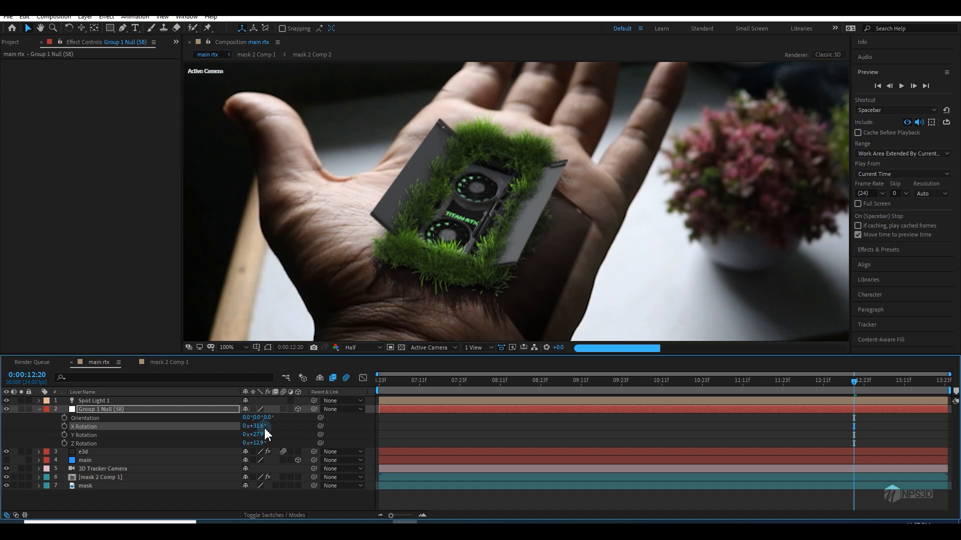
pyautogui.moveTo(264, 426); pyautogui.dragTo(265, 426)
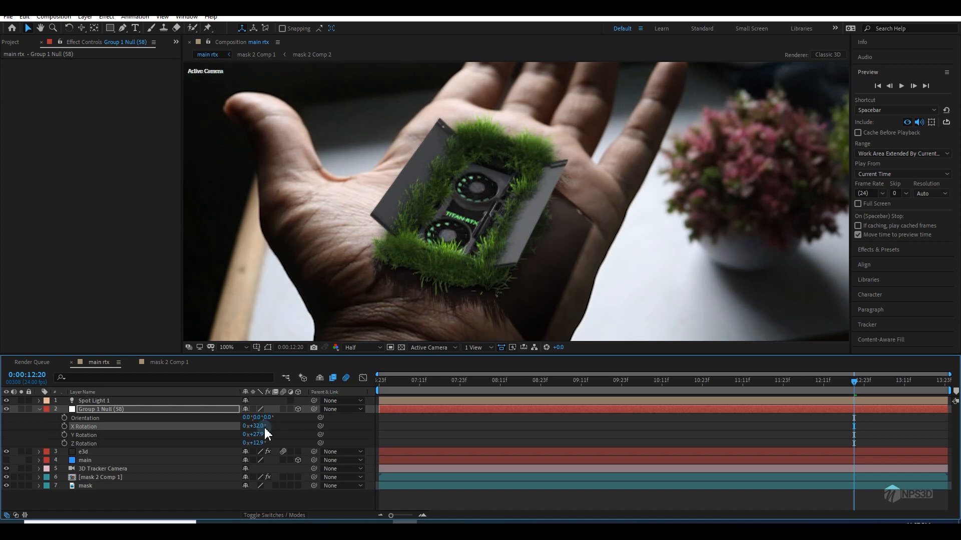
pyautogui.hotkey('ctrl', 'z')
# Step: Check the tilted box in the whole shot, restore full preview resolution and save the project
pyautogui.scroll(-2, 451, 294)
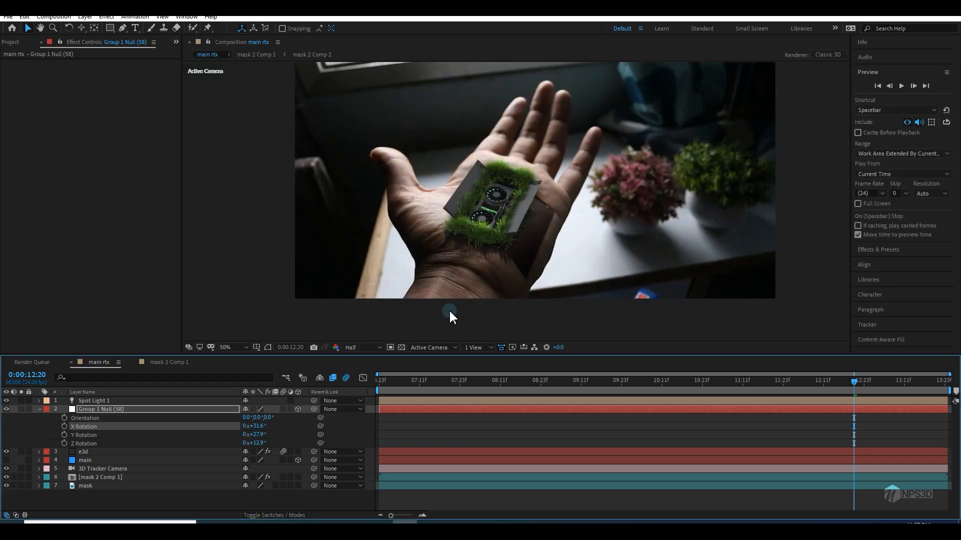
pyautogui.scroll(2, 449, 308)
pyautogui.click(365, 349)
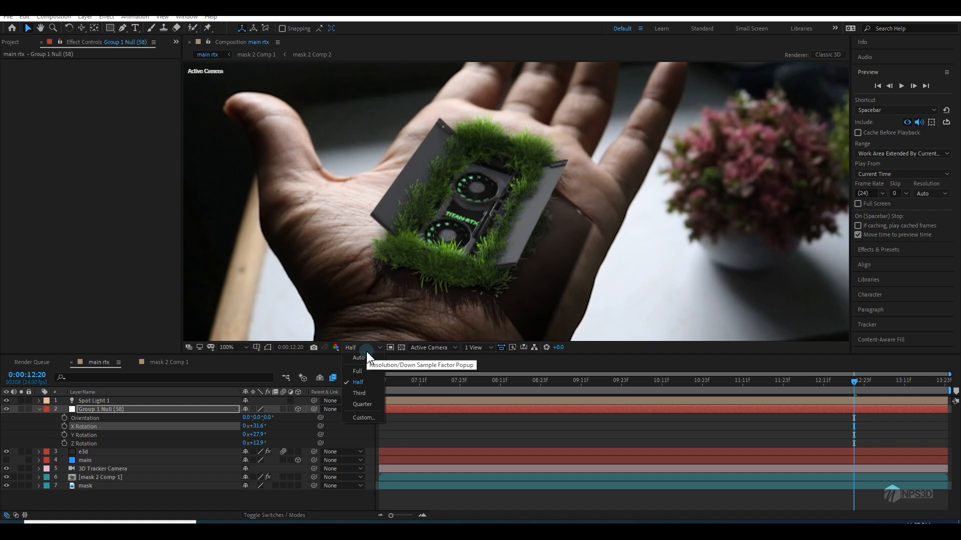
pyautogui.click(366, 365)
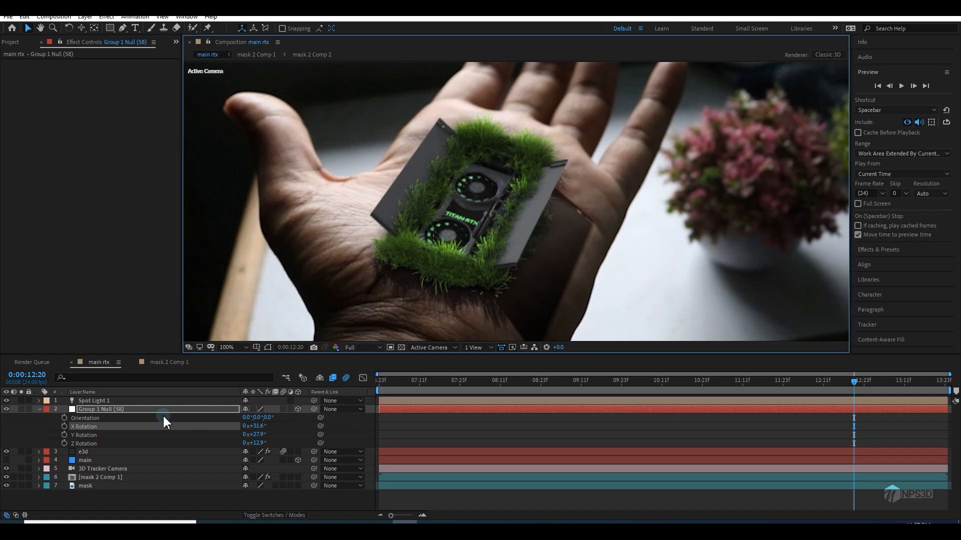
pyautogui.click(39, 410)
pyautogui.hotkey('ctrl', 's')
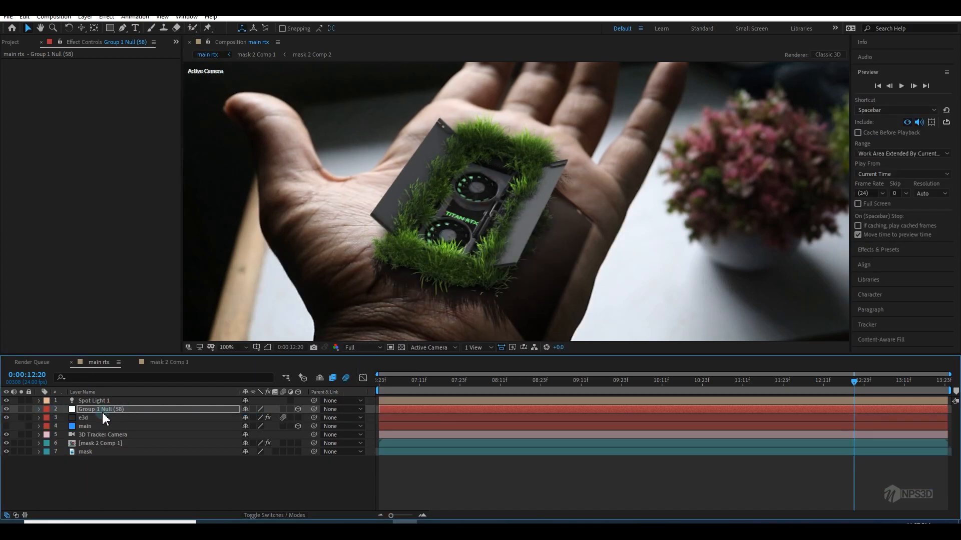
# Step: Duplicate the e3d layer and set the copy's Element output to show Illumination
pyautogui.click(97, 419)
pyautogui.hotkey('ctrl', 'd')
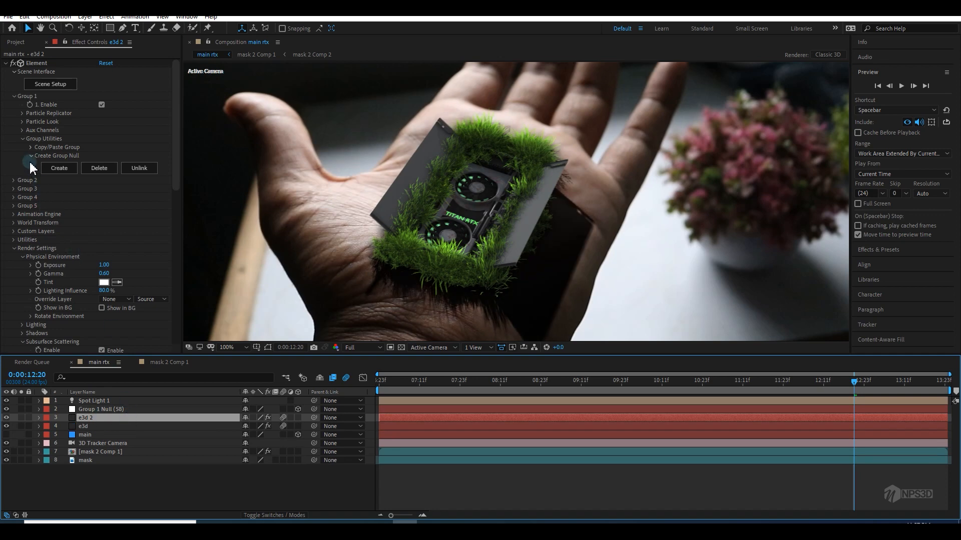
pyautogui.click(13, 96)
pyautogui.click(14, 173)
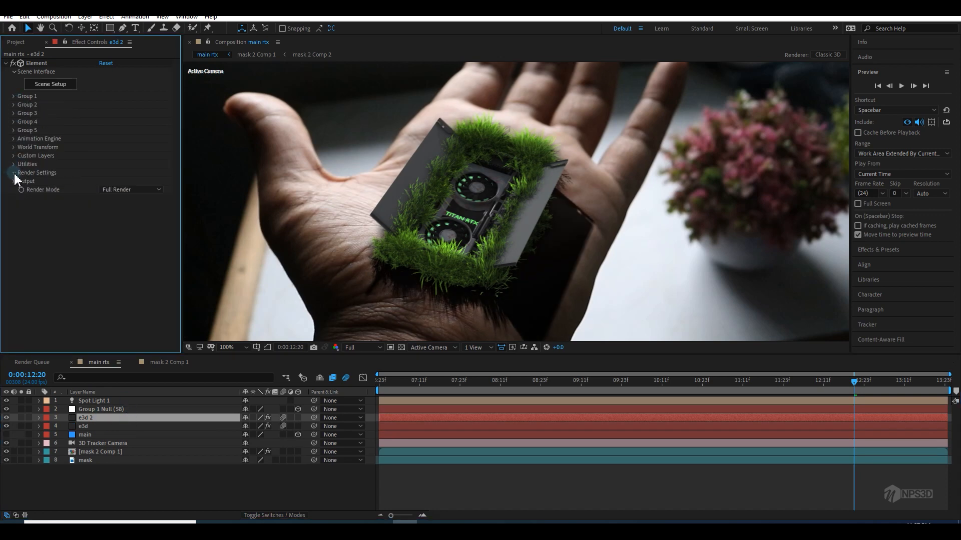
pyautogui.click(14, 64)
pyautogui.click(13, 182)
pyautogui.click(132, 190)
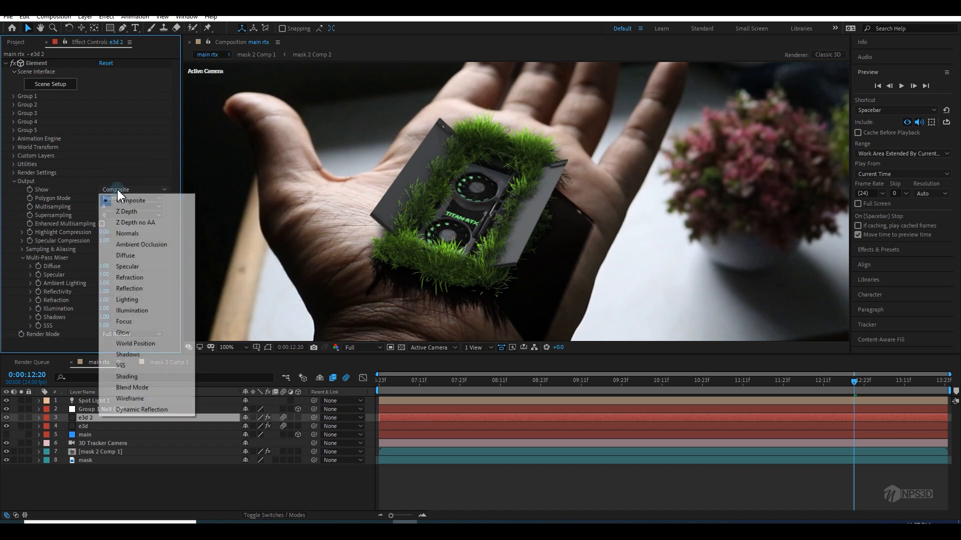
pyautogui.click(141, 311)
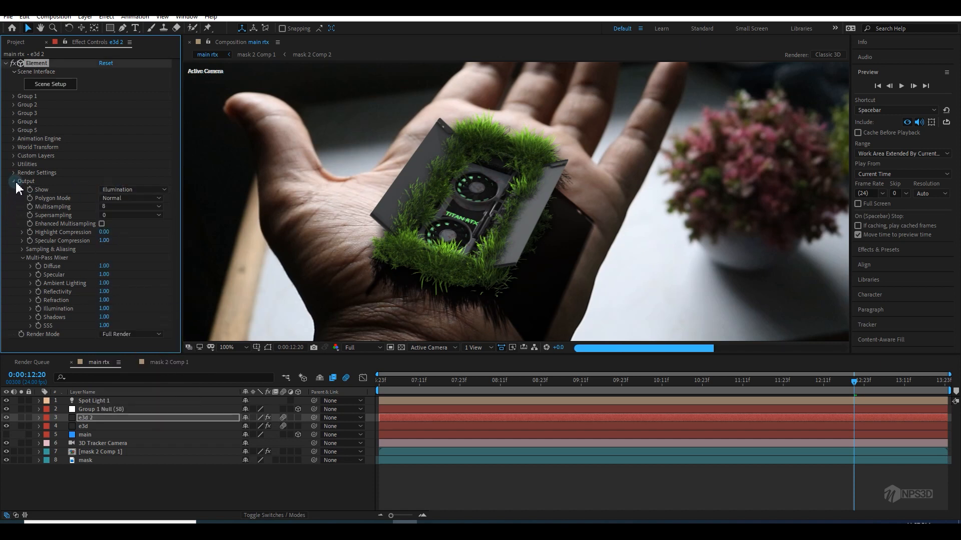
# Step: Add a Glow effect to the e3d 2 layer and set its Glow Radius to 50
pyautogui.click(15, 183)
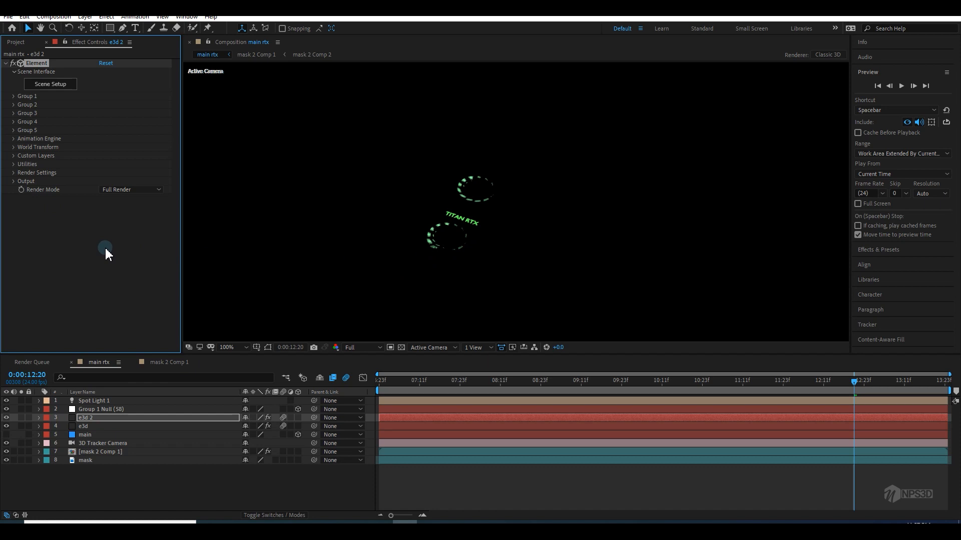
pyautogui.hotkey('ctrl', 'space')
pyautogui.write('glo')
pyautogui.click(90, 267)
pyautogui.moveTo(113, 223); pyautogui.dragTo(124, 223)
# Step: Duplicate the Glow effect on e3d 2 and set the copy's Glow Radius to 140
pyautogui.hotkey('ctrl', 'd')
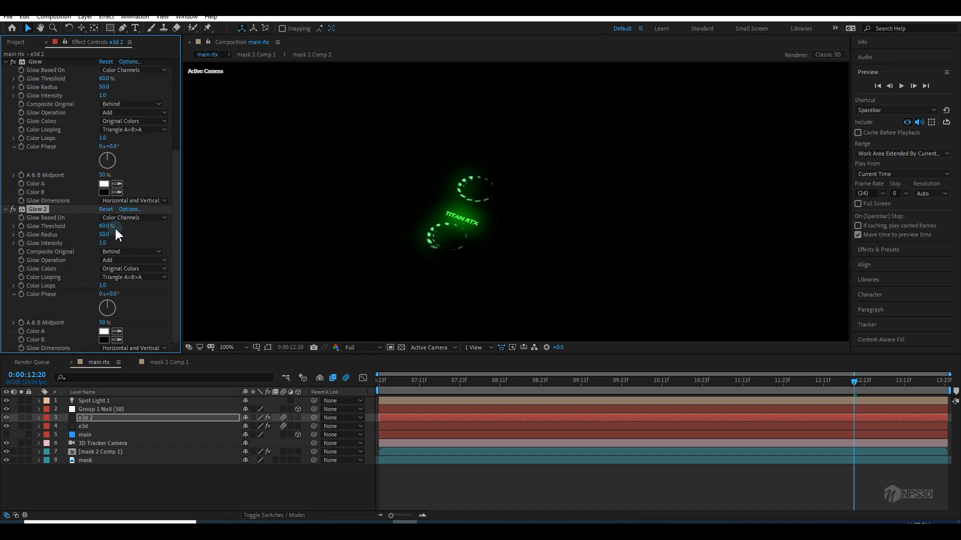
pyautogui.press('Return')
pyautogui.moveTo(104, 234); pyautogui.dragTo(148, 230)
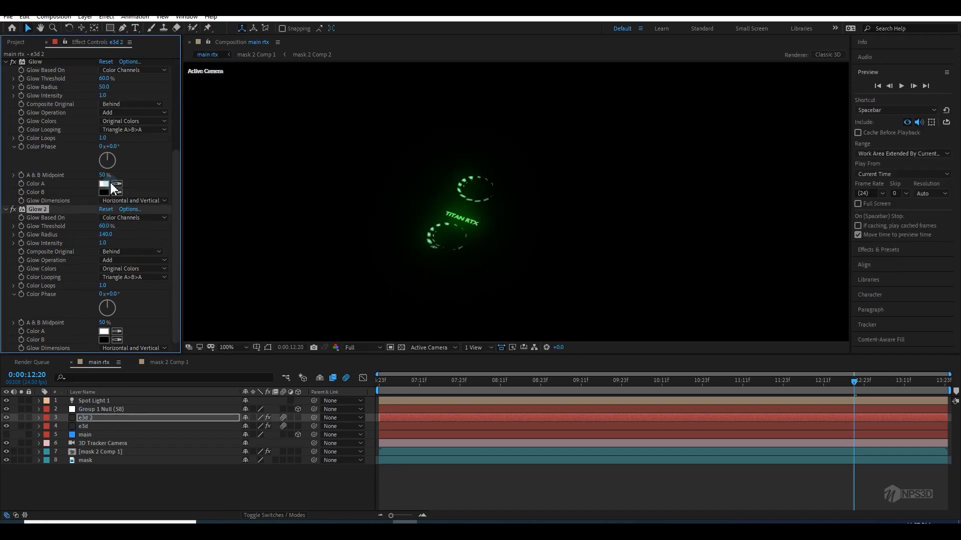
# Step: Open the Element scene of e3d 2, set the top Group Folder's Reflect Mode to Spherical and accept the scene
pyautogui.scroll(5, 81, 124)
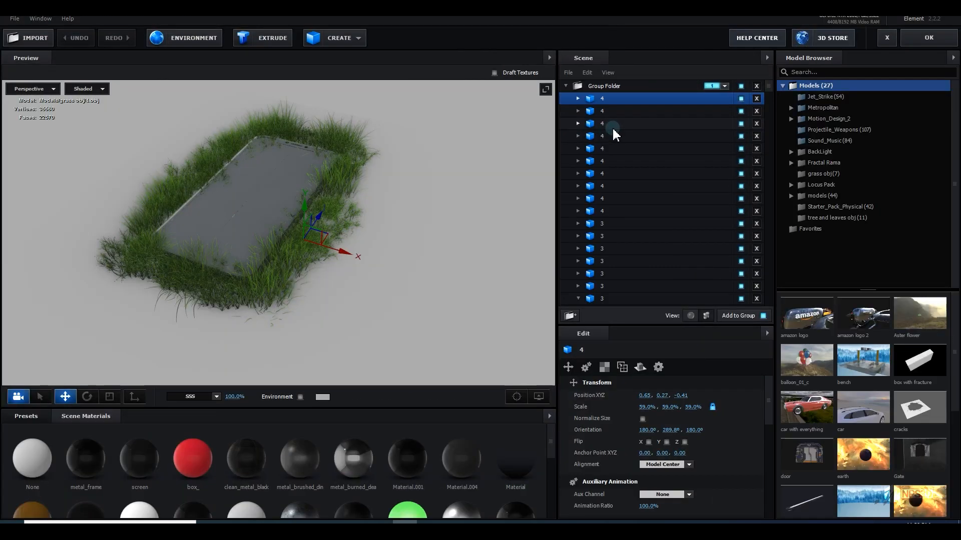
pyautogui.moveTo(349, 225); pyautogui.dragTo(375, 232)
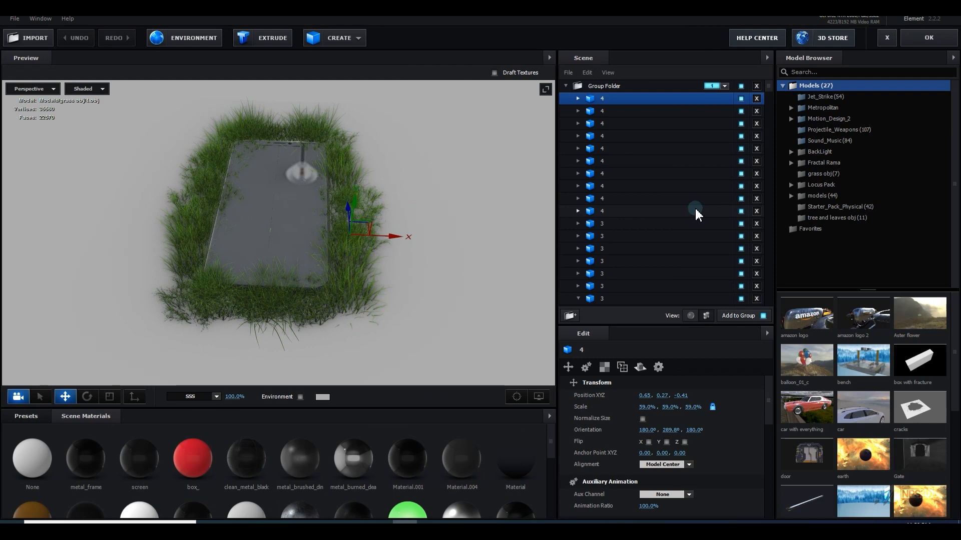
pyautogui.click(602, 88)
pyautogui.click(604, 367)
pyautogui.click(665, 396)
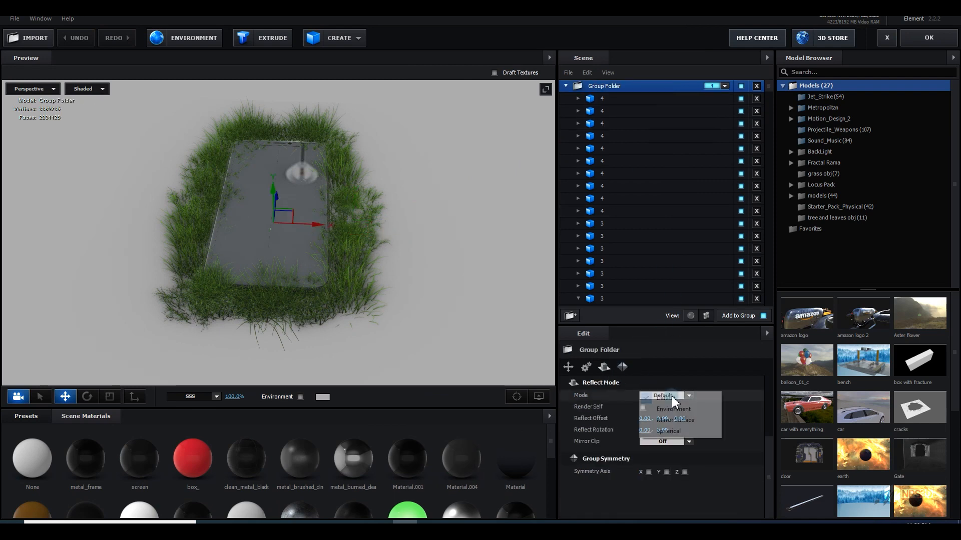
pyautogui.click(668, 432)
pyautogui.click(916, 36)
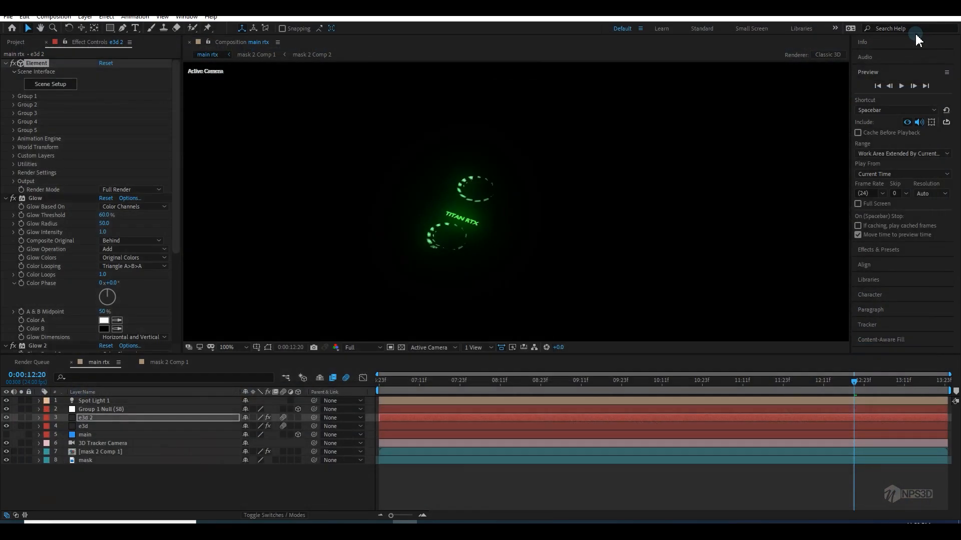
# Step: Reopen the Element scene and set the screen folder's Reflect Mode to Spherical
pyautogui.click(62, 87)
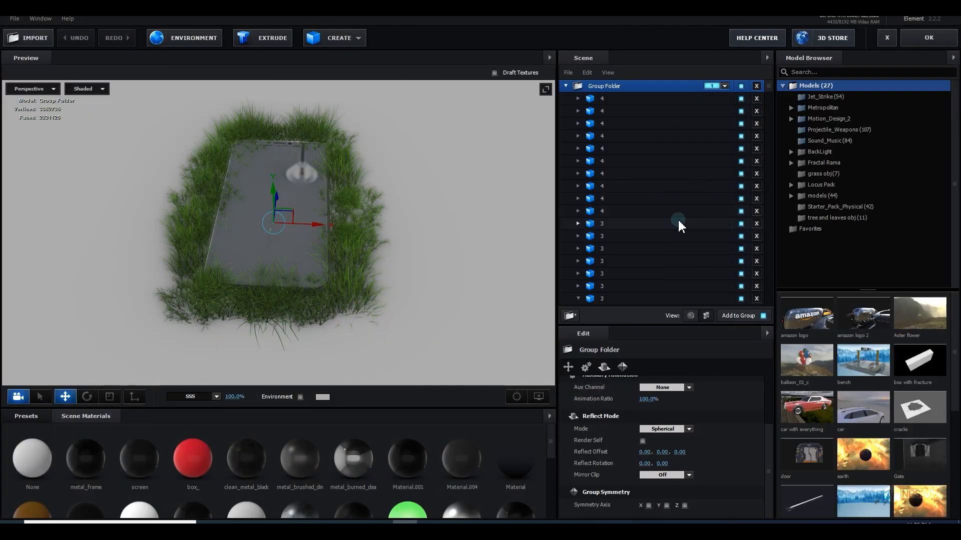
pyautogui.scroll(-10, 677, 219)
pyautogui.scroll(-15, 701, 241)
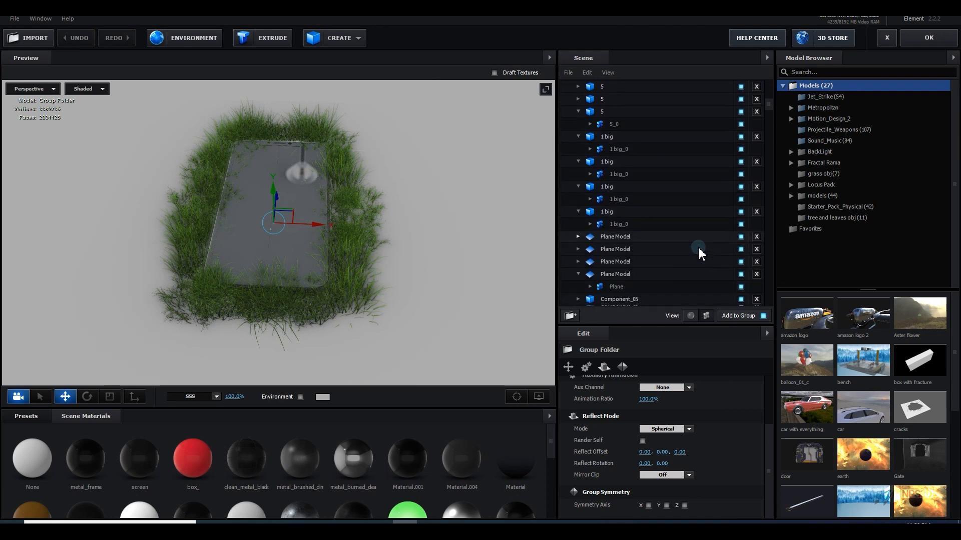
pyautogui.click(656, 183)
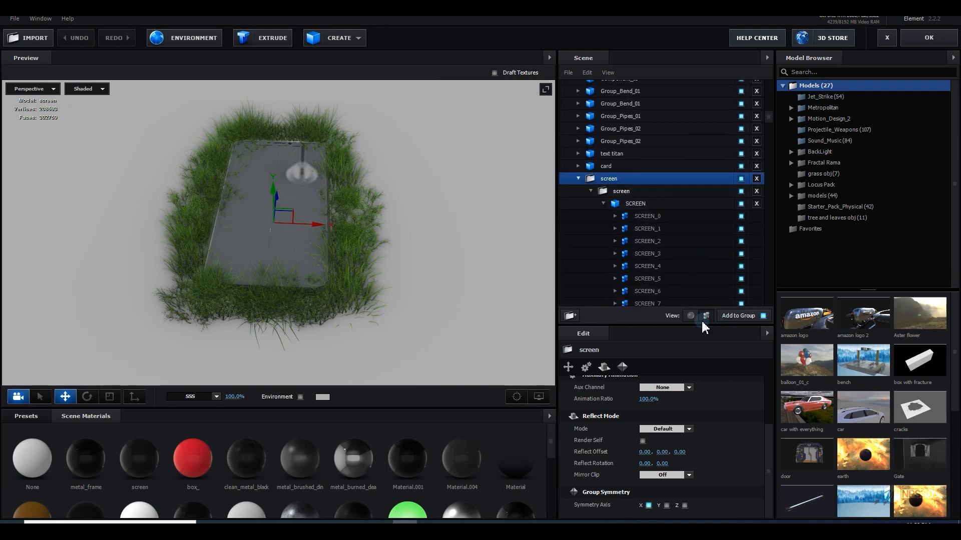
pyautogui.click(706, 315)
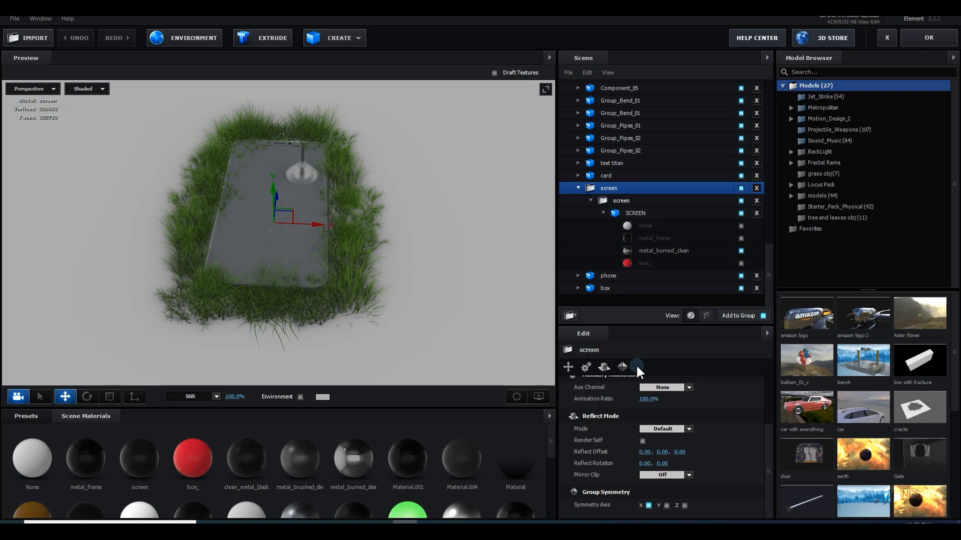
pyautogui.scroll(-1, 641, 370)
pyautogui.click(661, 395)
pyautogui.click(673, 431)
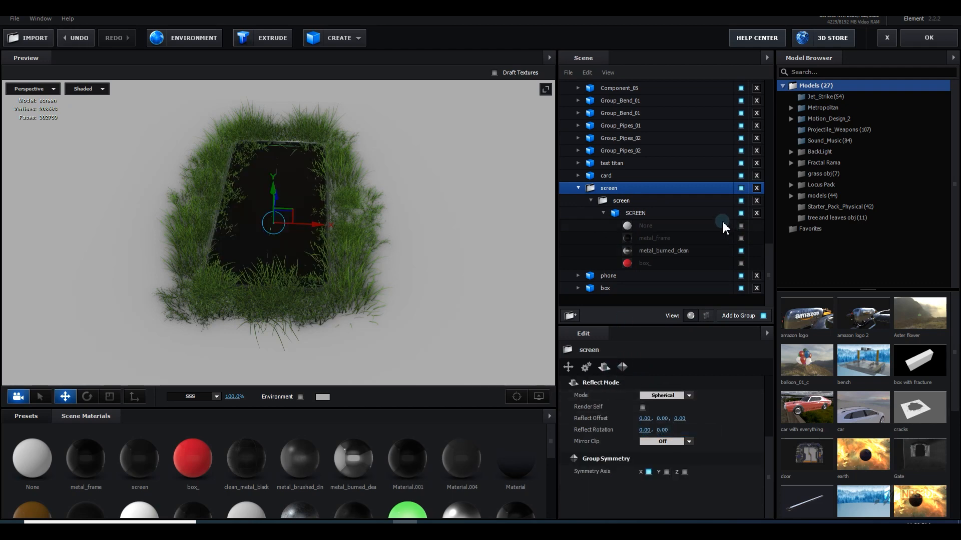
# Step: Hide the screen folder to expose the graphics card and set the card model's Reflect Mode to Spherical
pyautogui.moveTo(454, 225); pyautogui.dragTo(431, 216)
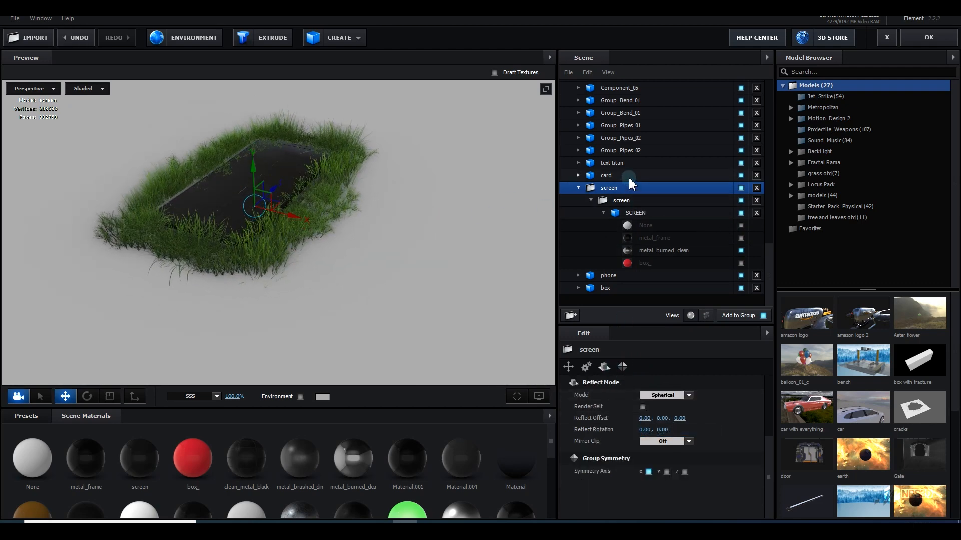
pyautogui.click(741, 188)
pyautogui.click(643, 176)
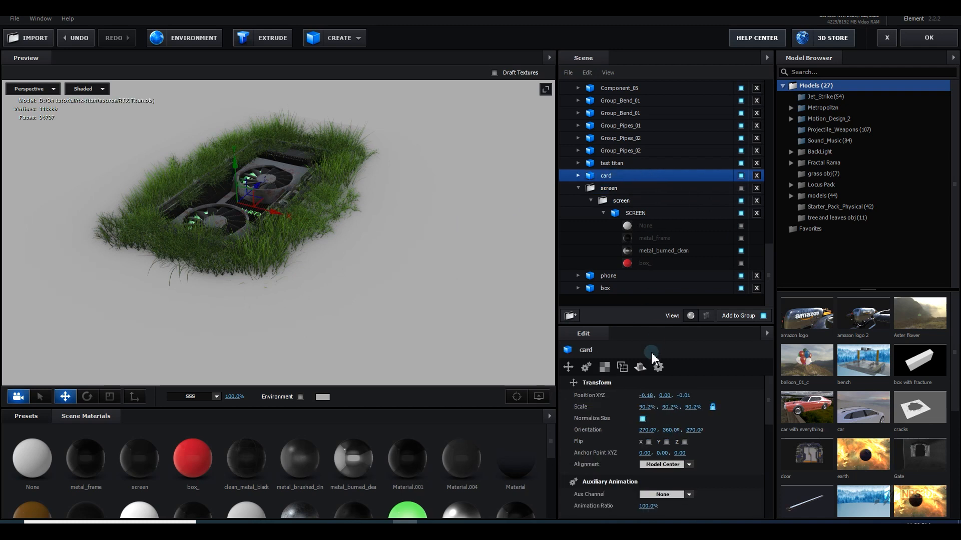
pyautogui.click(640, 366)
pyautogui.click(666, 396)
pyautogui.click(671, 400)
pyautogui.click(668, 396)
pyautogui.click(666, 431)
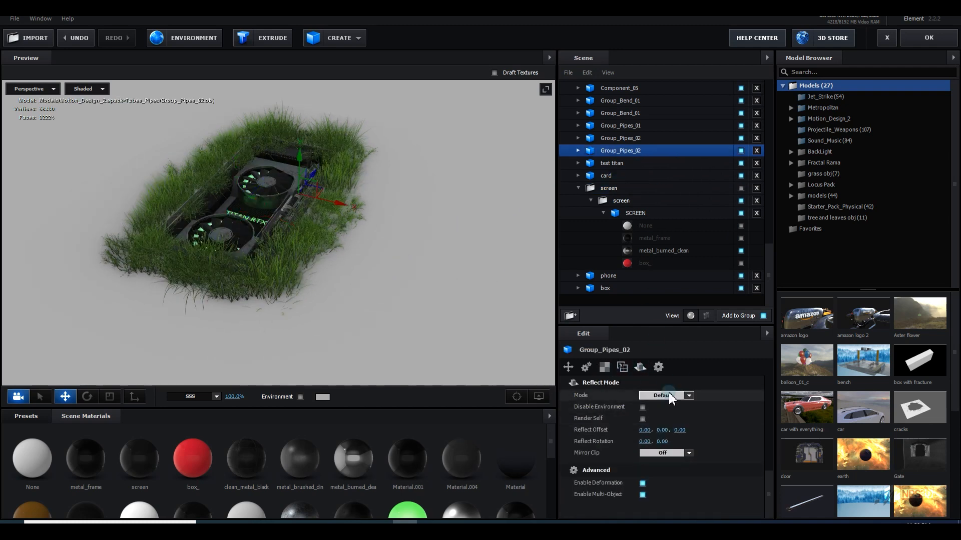
# Step: Set the Reflect Mode of the pipe and component models to Spherical, show the screen folder again and accept the scene
pyautogui.click(669, 397)
pyautogui.click(626, 161)
pyautogui.click(626, 135)
pyautogui.click(669, 396)
pyautogui.click(676, 433)
pyautogui.click(625, 180)
pyautogui.scroll(-3, 665, 210)
pyautogui.click(741, 188)
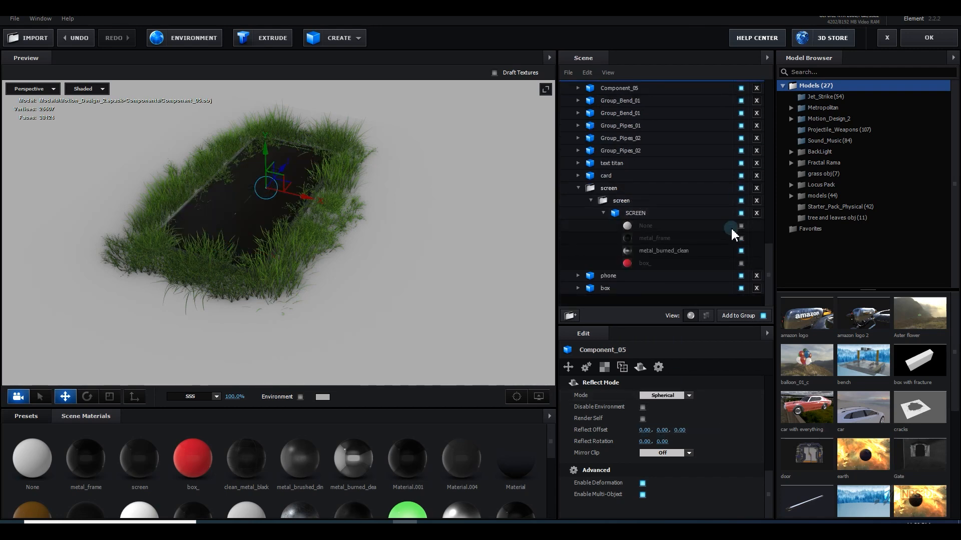
pyautogui.click(929, 38)
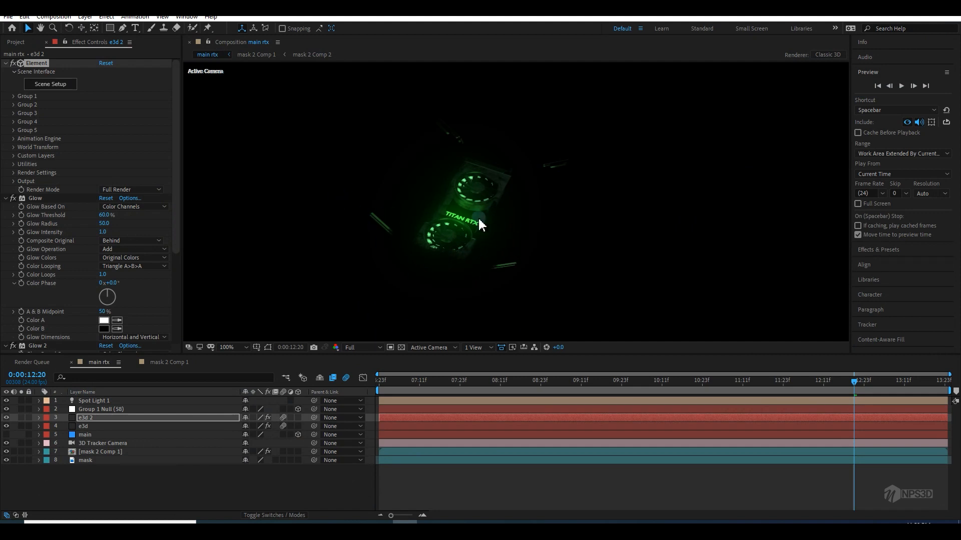
# Step: Set the blending mode of the e3d 2 illumination layer to Add
pyautogui.press('F4')
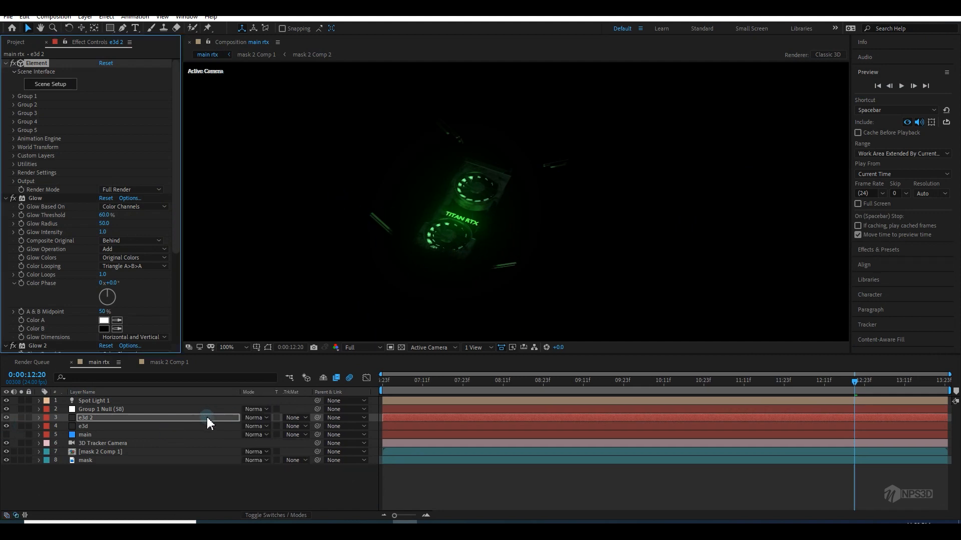
pyautogui.click(253, 418)
pyautogui.click(304, 188)
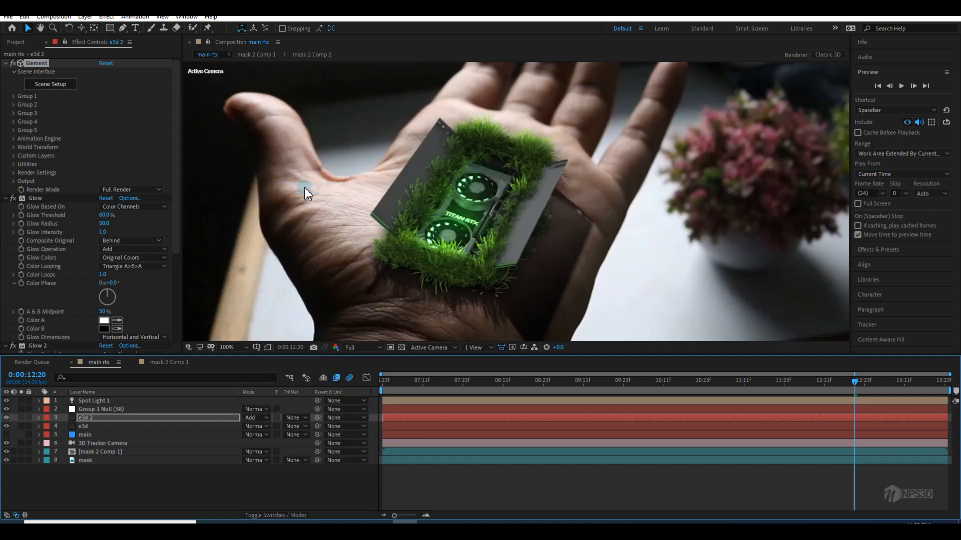
# Step: Delete the original e3d layer and duplicate the e3d 2 layer to replace it
pyautogui.click(84, 426)
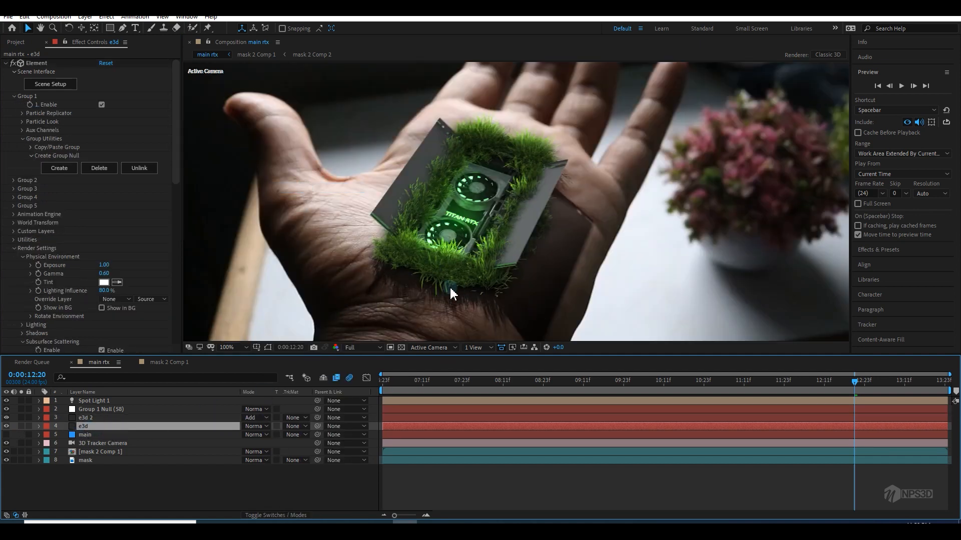
pyautogui.press('Delete')
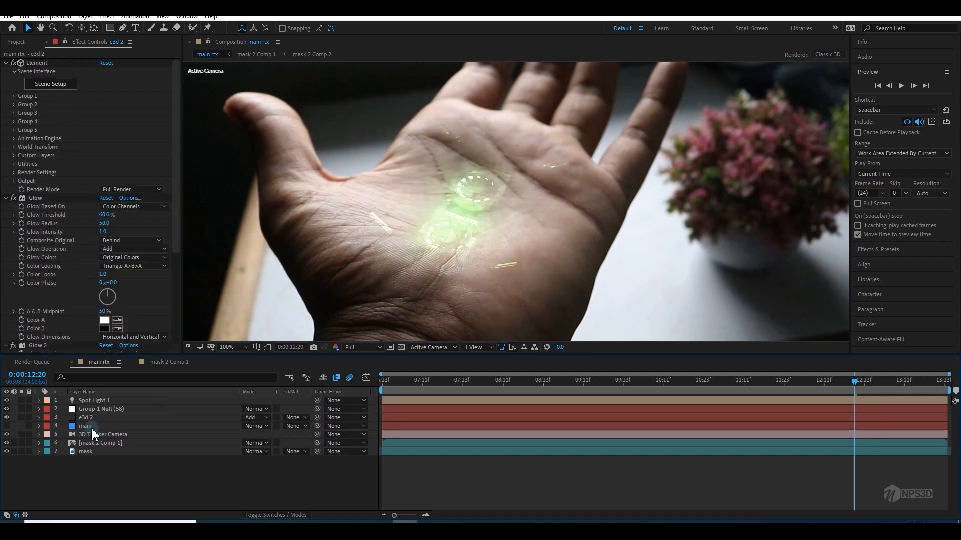
pyautogui.click(87, 418)
pyautogui.hotkey('ctrl', 'd')
# Step: Remove both Glow effects from the lower e3d 2 layer
pyautogui.click(93, 426)
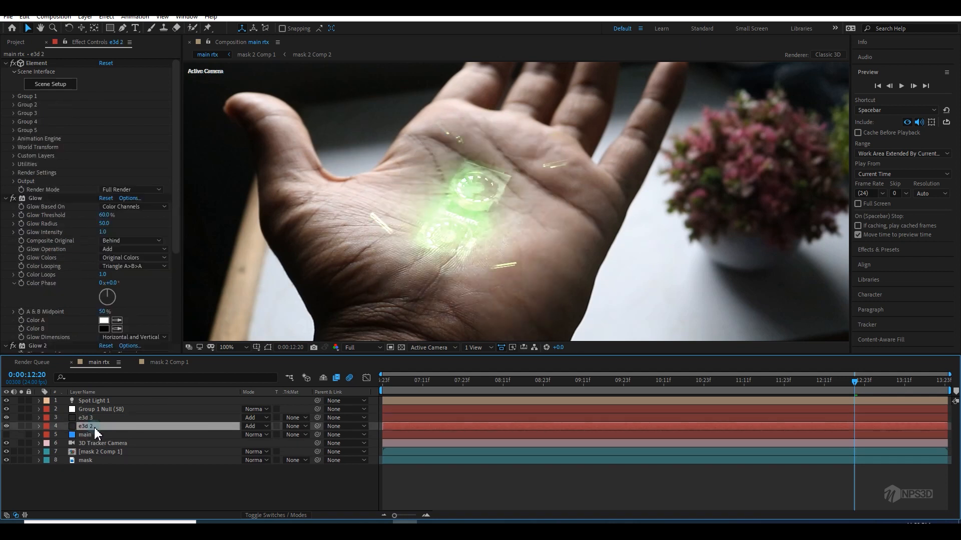
pyautogui.click(33, 199)
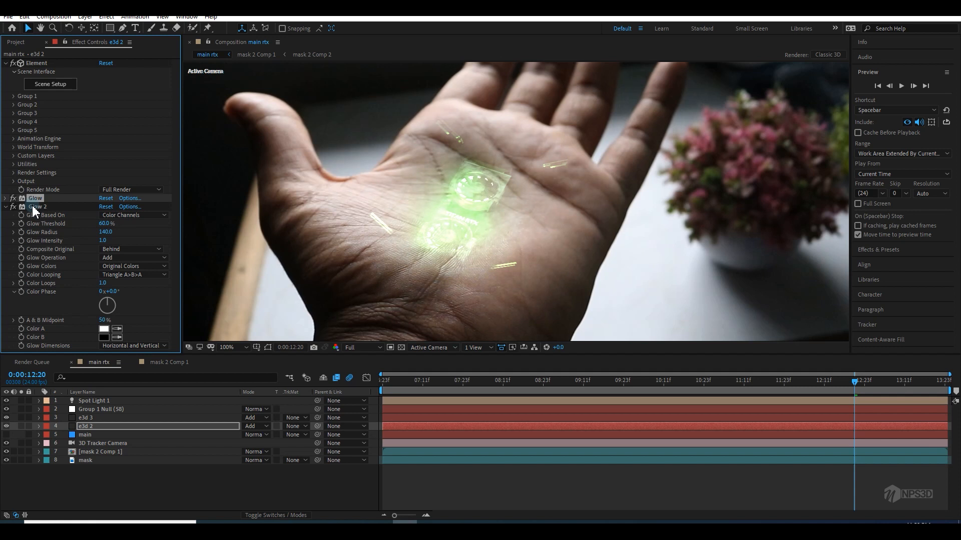
pyautogui.press('Delete')
pyautogui.click(29, 199)
pyautogui.press('Delete')
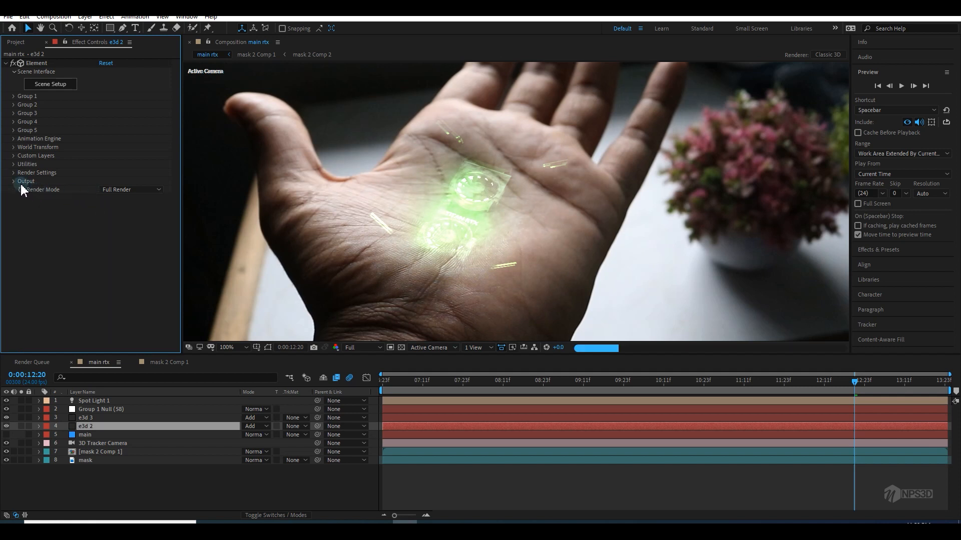
# Step: Set the Element output of e3d 2 to show Composite
pyautogui.click(13, 181)
pyautogui.click(120, 189)
pyautogui.click(128, 204)
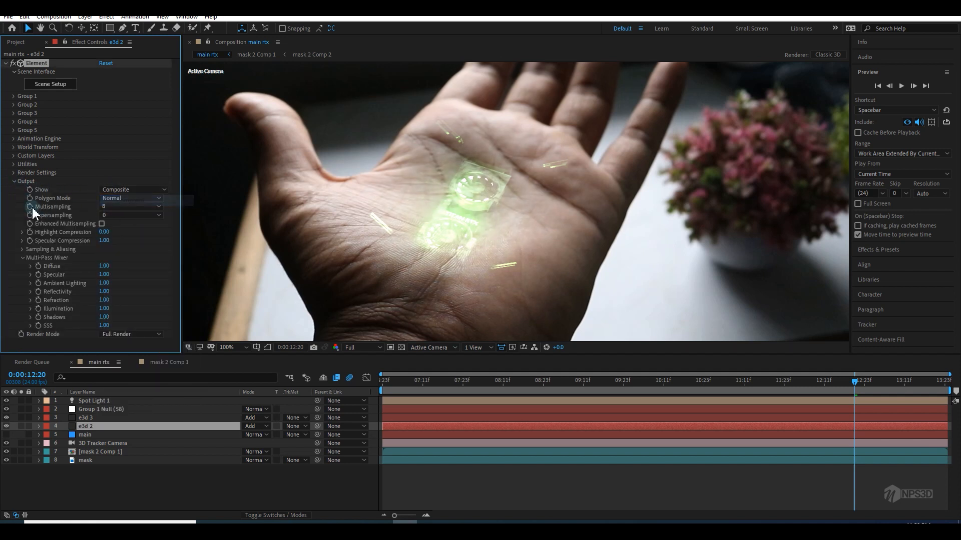
pyautogui.click(13, 181)
# Step: Set the e3d 2 layer's blending mode to Normal and save the project
pyautogui.click(250, 425)
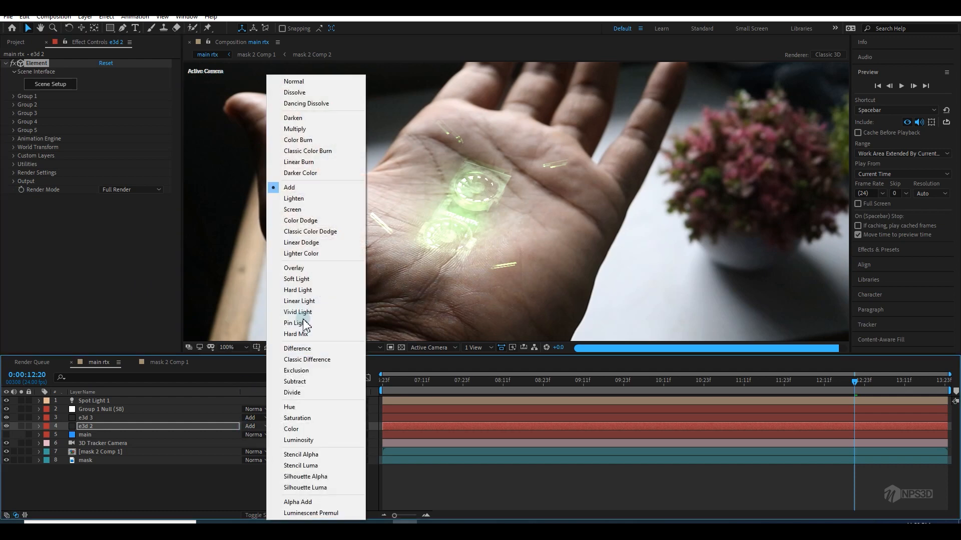
pyautogui.click(293, 81)
pyautogui.hotkey('ctrl', 's')
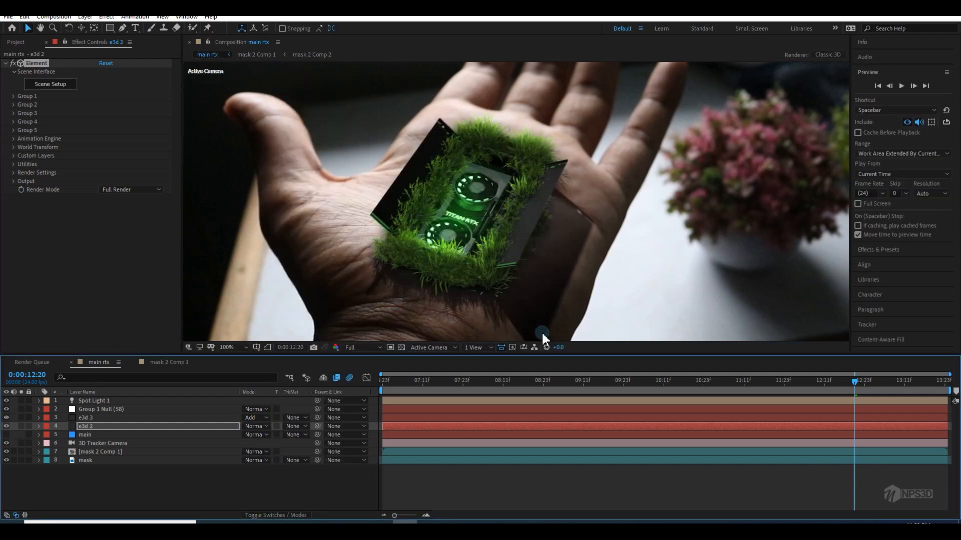
# Step: Check the composited grass box at 0:00:06:23 in the whole frame and up close
pyautogui.moveTo(442, 382); pyautogui.dragTo(321, 395)
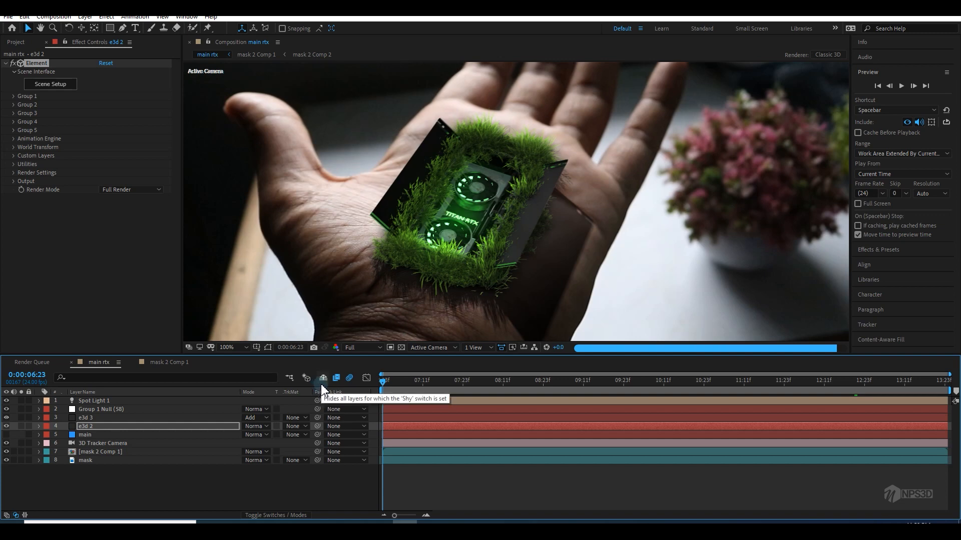
pyautogui.scroll(-2, 531, 250)
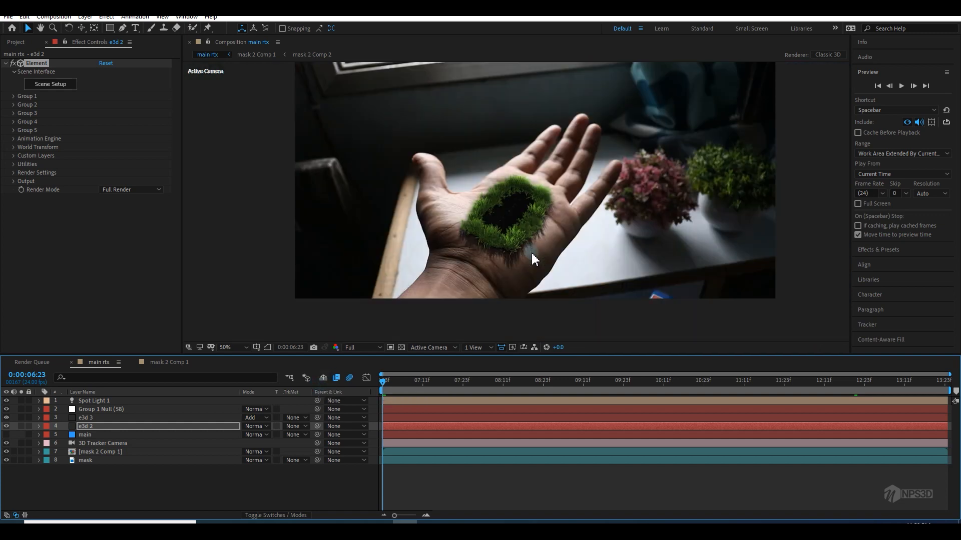
pyautogui.scroll(2, 538, 264)
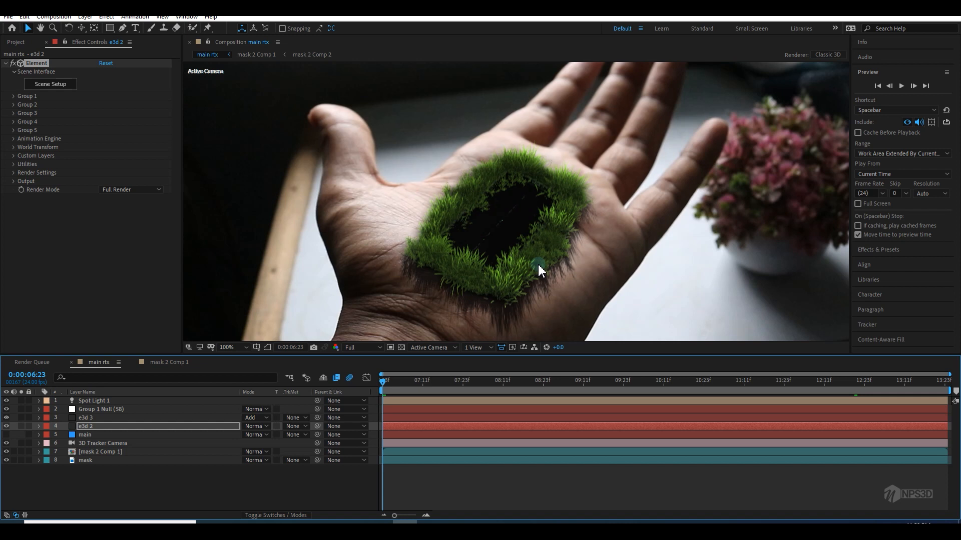
# Step: Set the X Rotation Environment in the Element render settings of e3d 2 to 101° and solo the layer
pyautogui.click(102, 419)
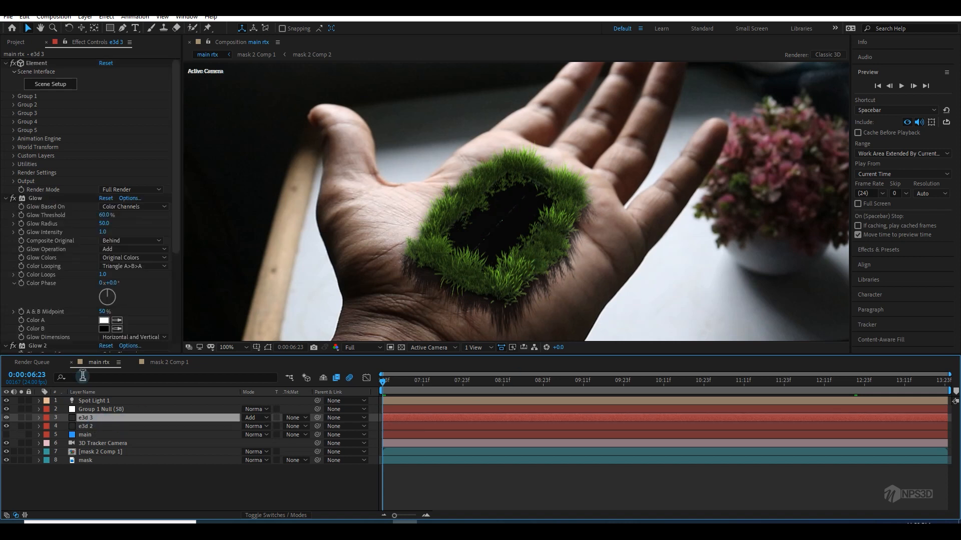
pyautogui.click(88, 428)
pyautogui.click(13, 174)
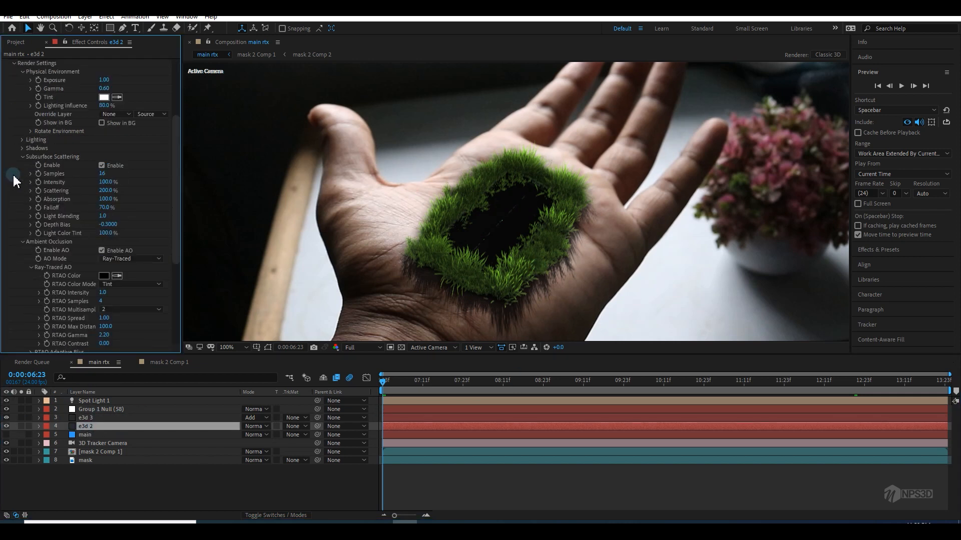
pyautogui.click(22, 72)
pyautogui.click(22, 96)
pyautogui.click(22, 79)
pyautogui.click(22, 80)
pyautogui.click(22, 71)
pyautogui.click(30, 131)
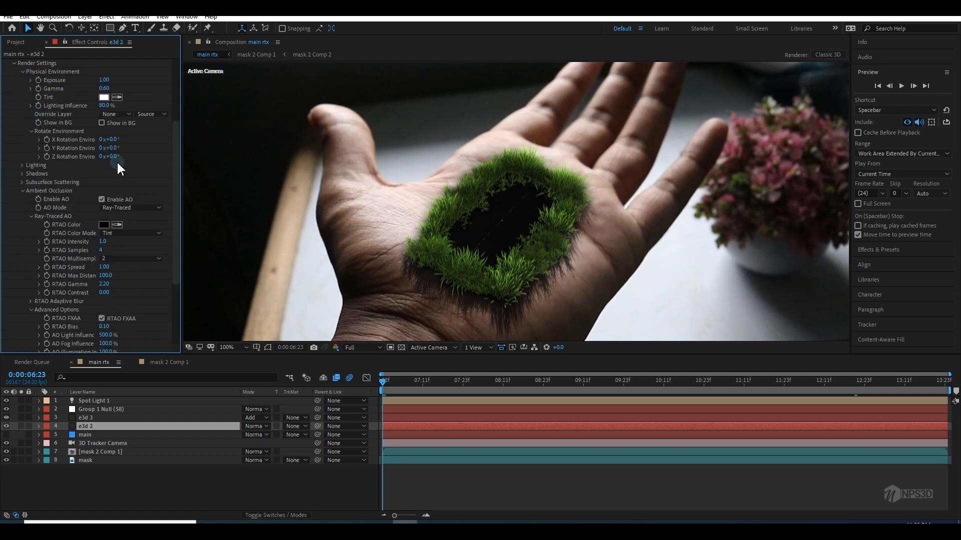
pyautogui.moveTo(115, 141); pyautogui.dragTo(163, 139)
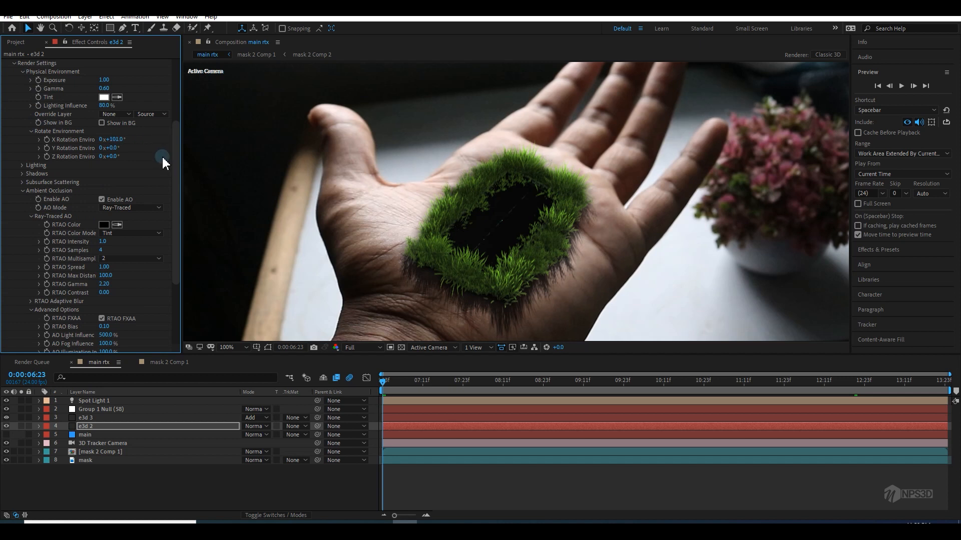
pyautogui.click(21, 427)
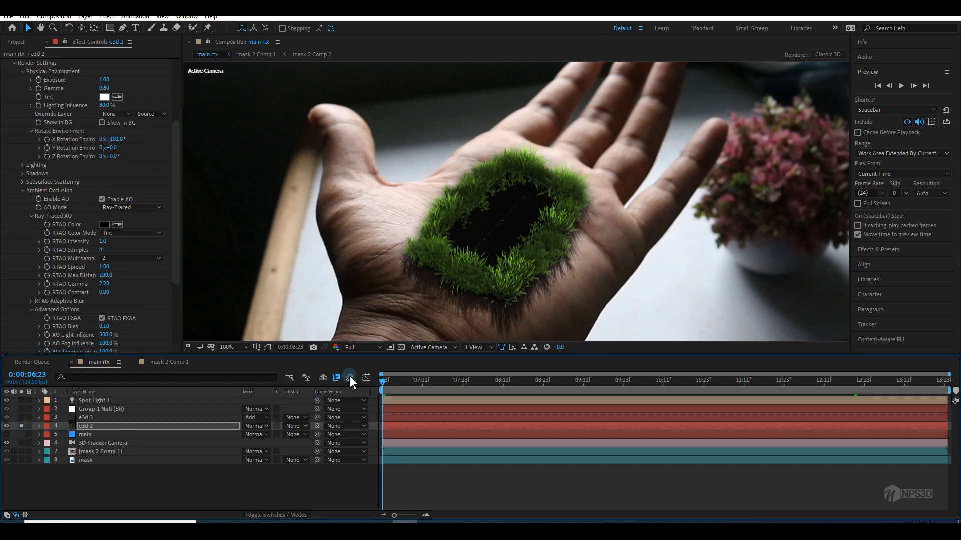
# Step: Set the preview resolution to Half, rotate the e3d 2 environment to X 0°, Y 100°, Z -10°, and unsolo the layer
pyautogui.click(371, 347)
pyautogui.click(364, 380)
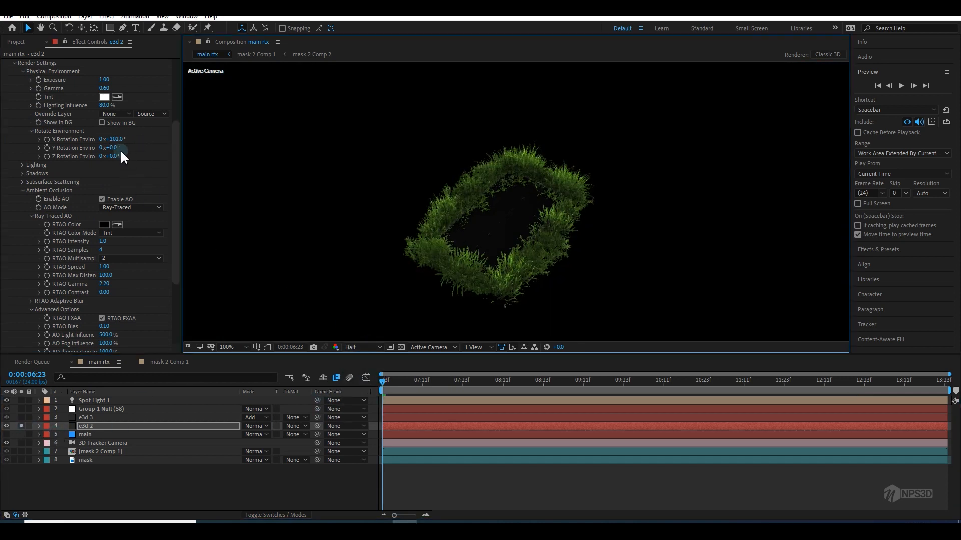
pyautogui.moveTo(117, 142); pyautogui.dragTo(157, 138)
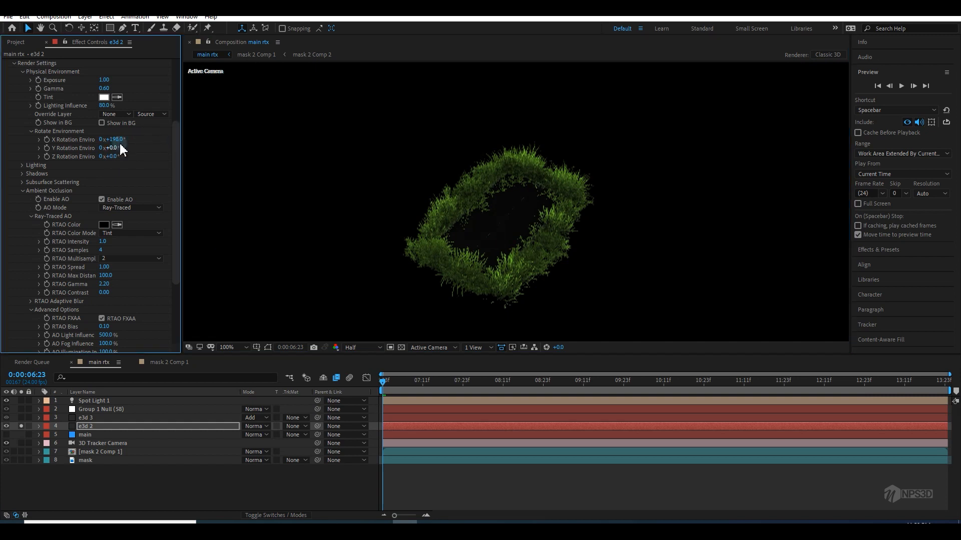
pyautogui.press('Return')
pyautogui.moveTo(115, 148); pyautogui.dragTo(139, 145)
pyautogui.click(120, 148)
pyautogui.write('100')
pyautogui.press('Return')
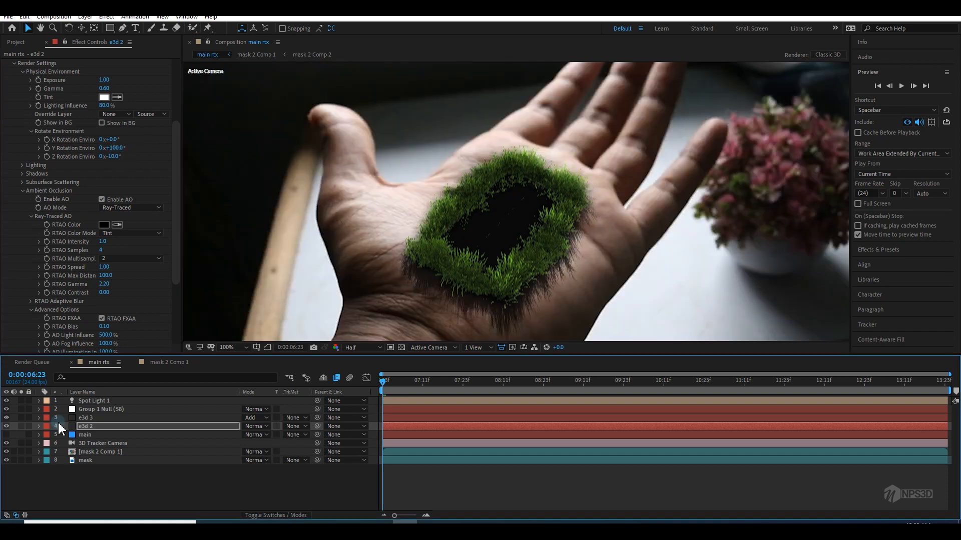
# Step: Go to 0:00:10:03 and open the Element scene setup of e3d 2
pyautogui.moveTo(682, 386); pyautogui.dragTo(637, 386)
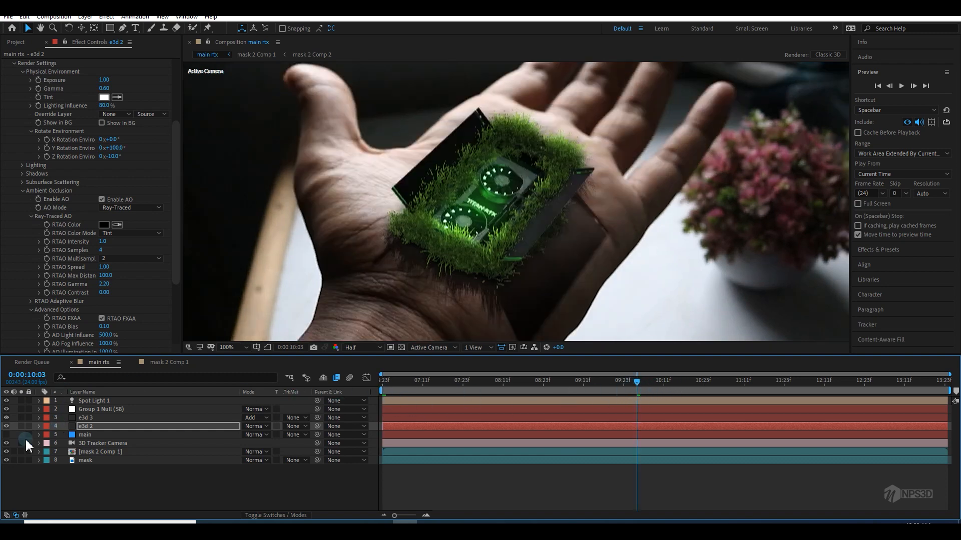
pyautogui.scroll(5, 85, 97)
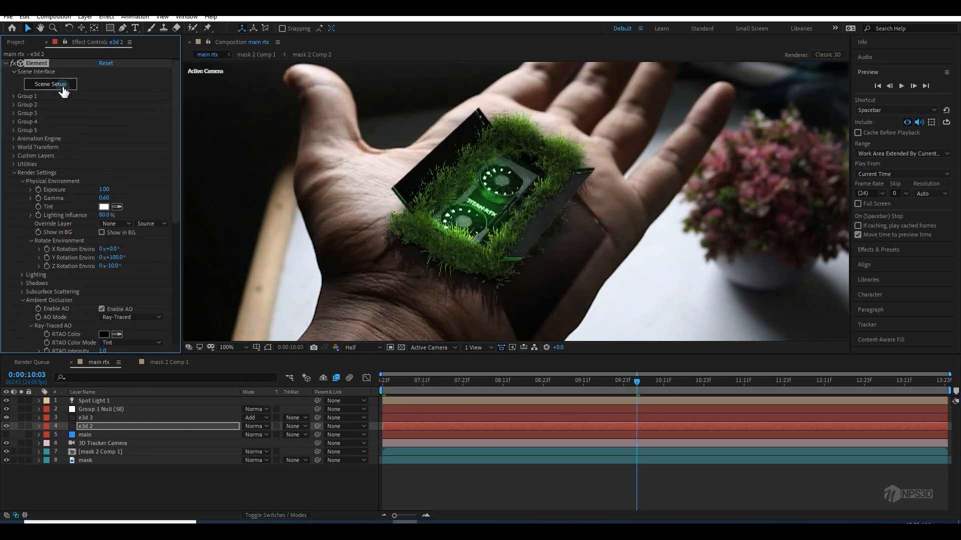
pyautogui.click(68, 90)
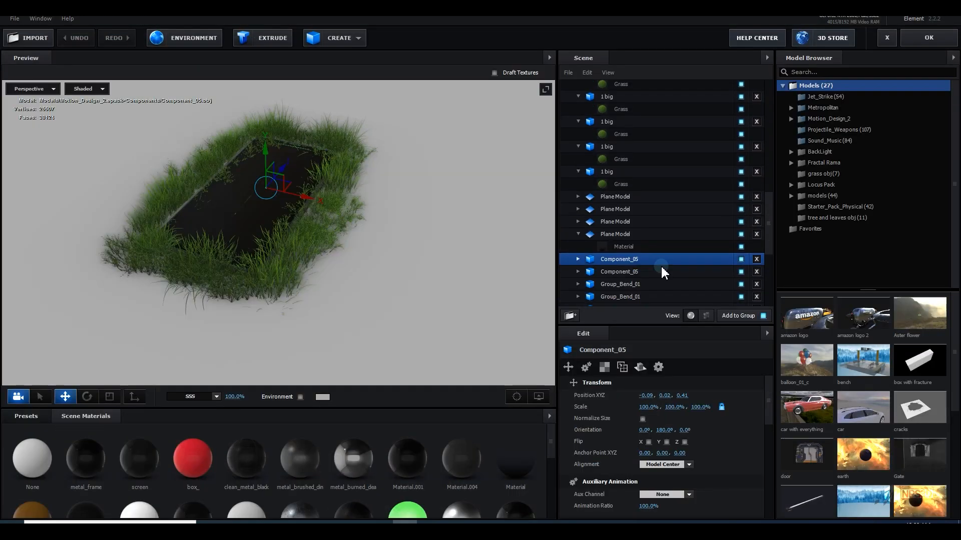
# Step: Set the Reflect Mode of the outer screen group to Environment and accept the scene changes
pyautogui.scroll(-3, 664, 273)
pyautogui.click(618, 285)
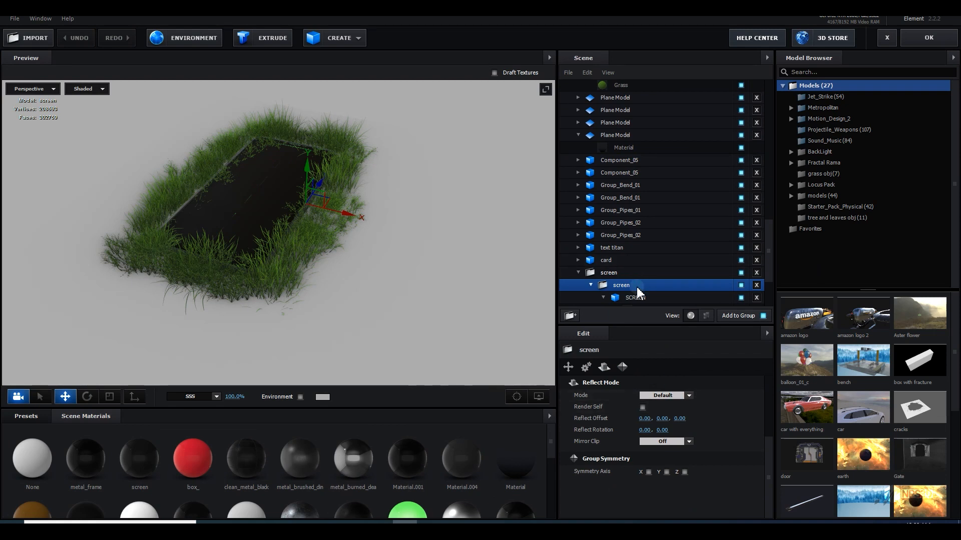
pyautogui.click(635, 297)
pyautogui.click(604, 368)
pyautogui.click(640, 368)
pyautogui.click(660, 395)
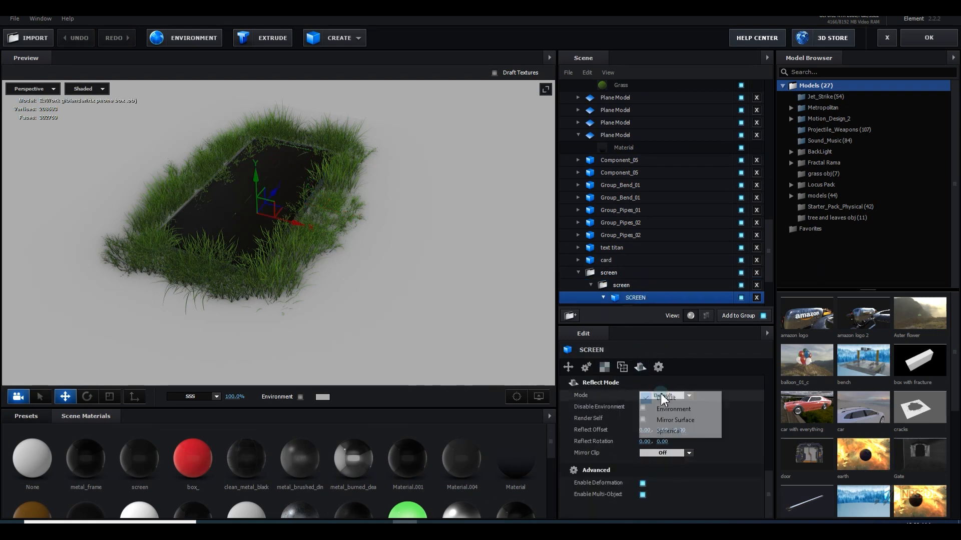
pyautogui.click(619, 275)
pyautogui.click(665, 395)
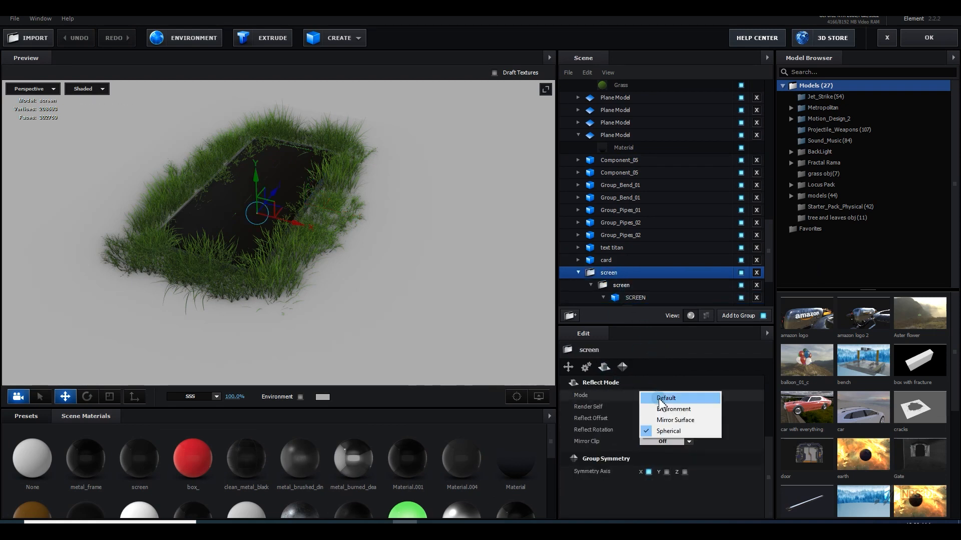
pyautogui.click(673, 409)
pyautogui.click(916, 35)
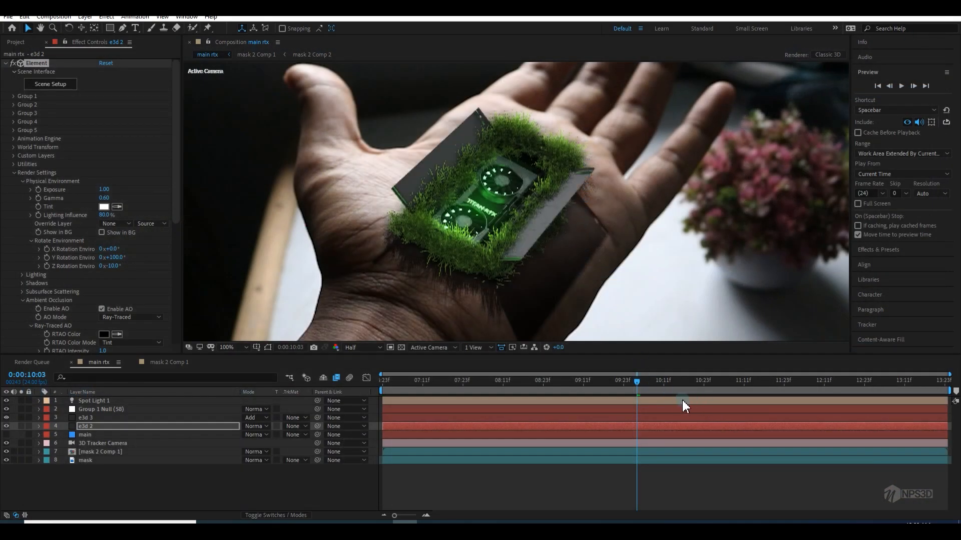
# Step: Check the box's reflections at several frames from 0:00:07:11 to 0:00:10:14
pyautogui.click(424, 385)
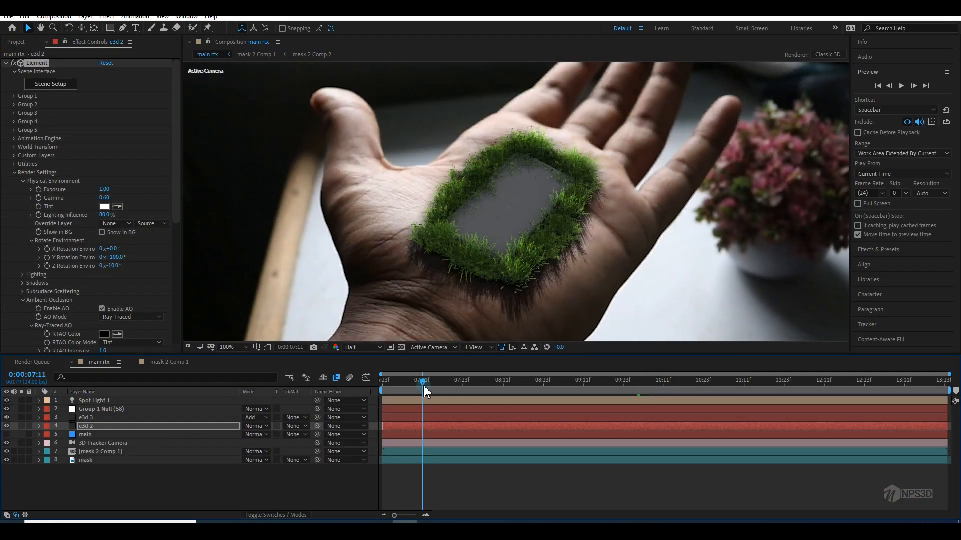
pyautogui.click(490, 386)
pyautogui.click(607, 383)
pyautogui.click(650, 382)
pyautogui.click(674, 384)
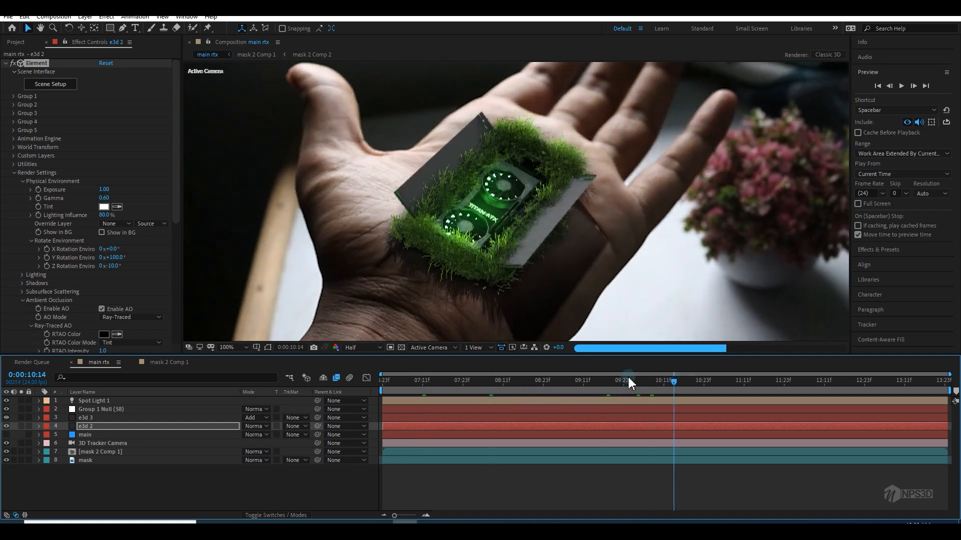
# Step: Set the preview resolution to Full and check the opened box in the whole frame and up close
pyautogui.scroll(-2, 390, 265)
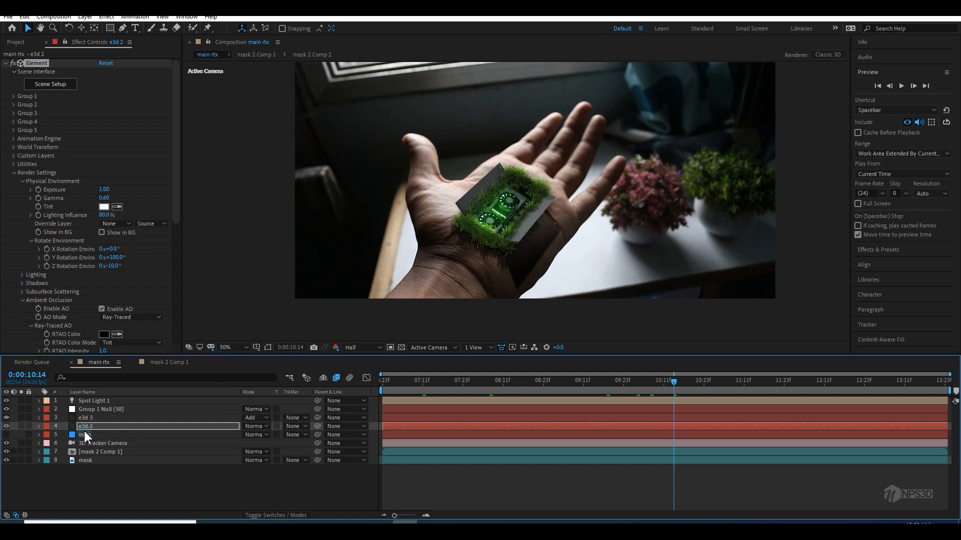
pyautogui.click(356, 348)
pyautogui.click(358, 370)
pyautogui.click(16, 173)
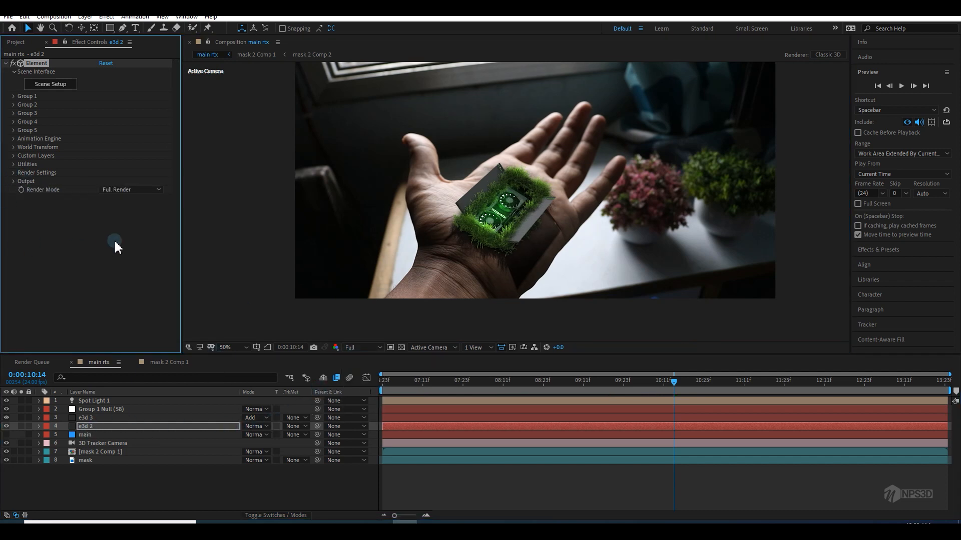
pyautogui.press('.')
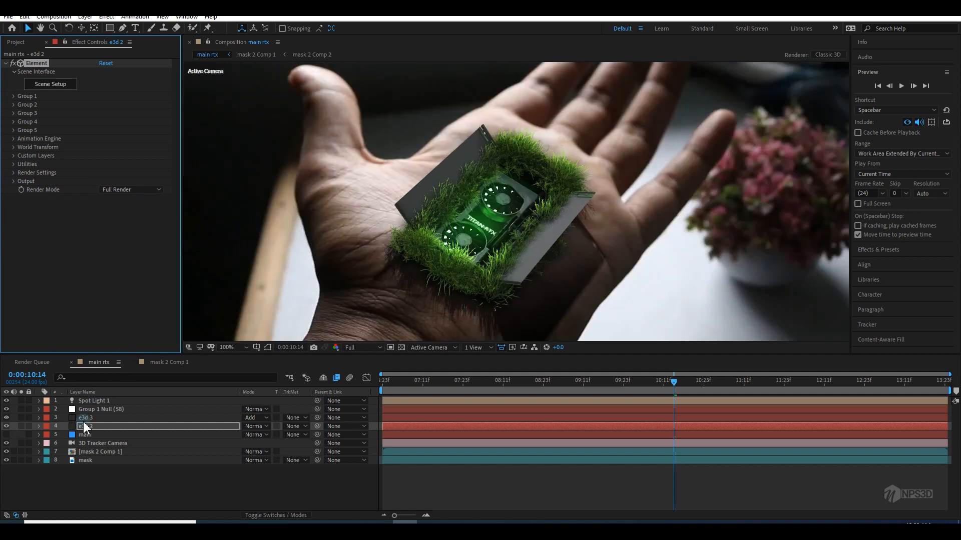
pyautogui.click(159, 479)
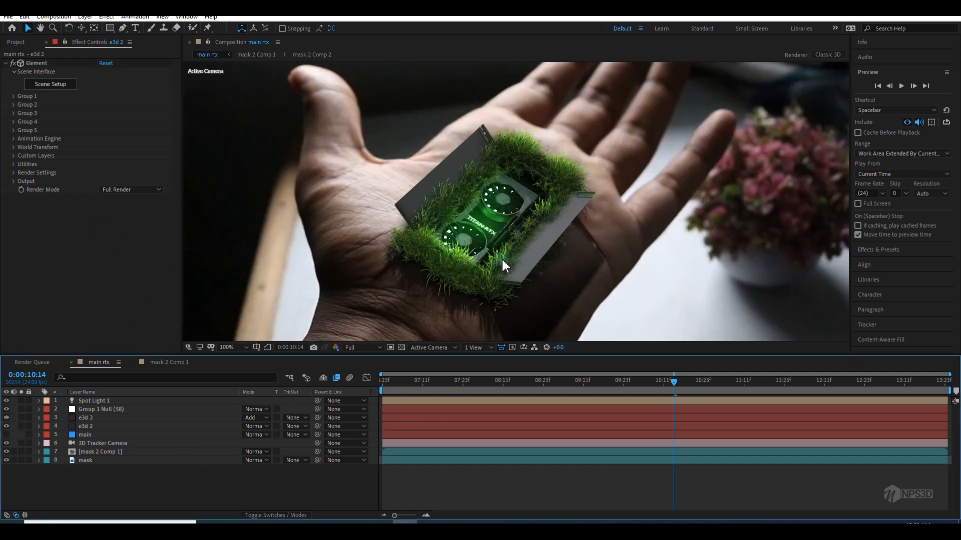
# Step: Apply the Curves effect to the e3d 2 layer
pyautogui.click(88, 418)
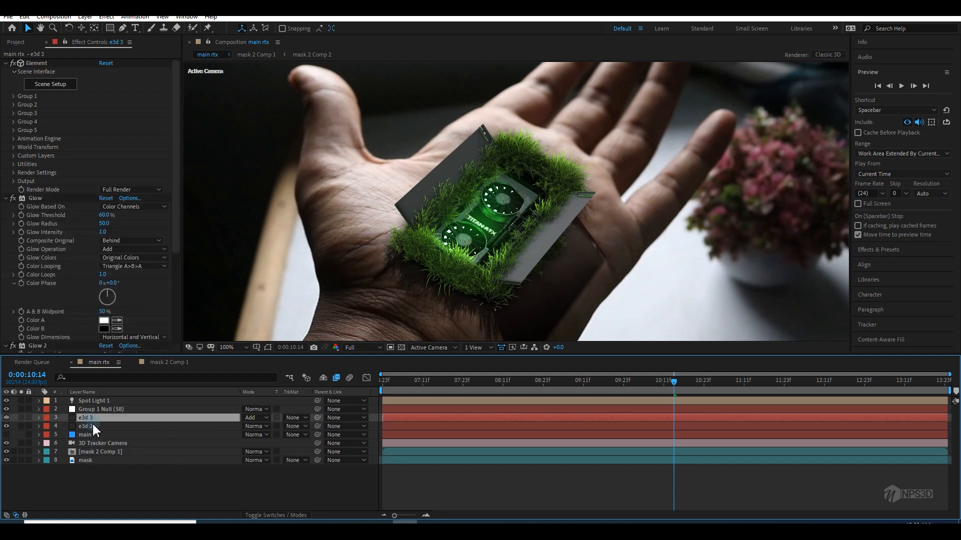
pyautogui.rightClick(115, 493)
pyautogui.click(80, 426)
pyautogui.click(80, 427)
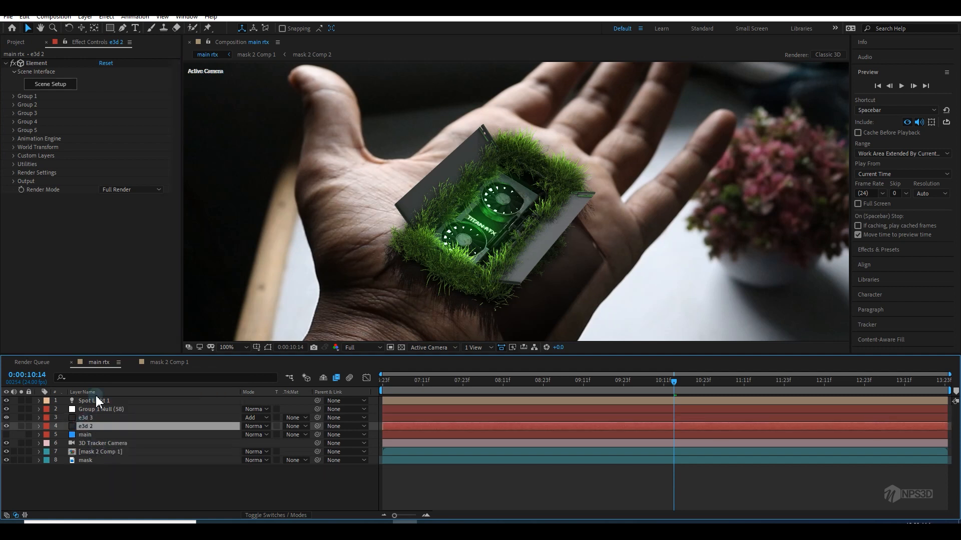
pyautogui.click(76, 250)
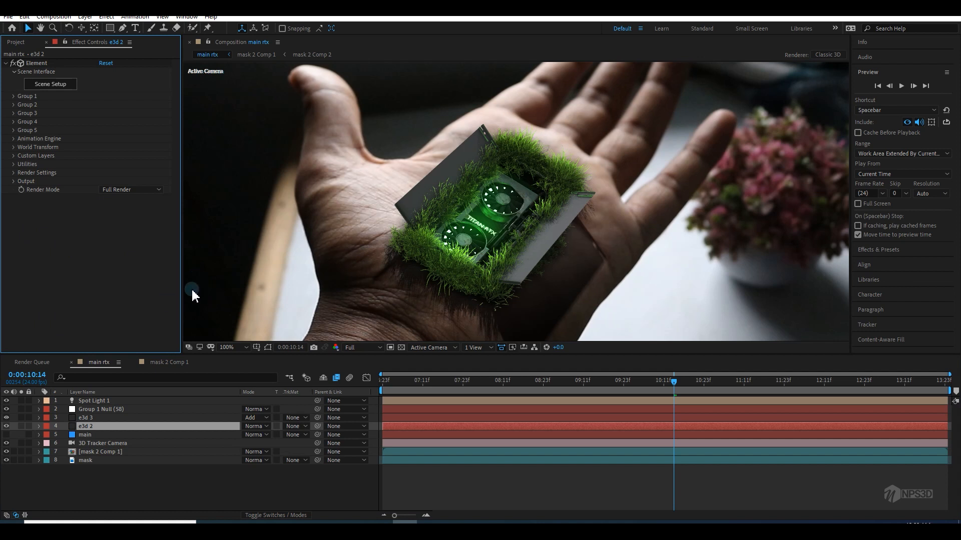
pyautogui.hotkey('ctrl', 'space')
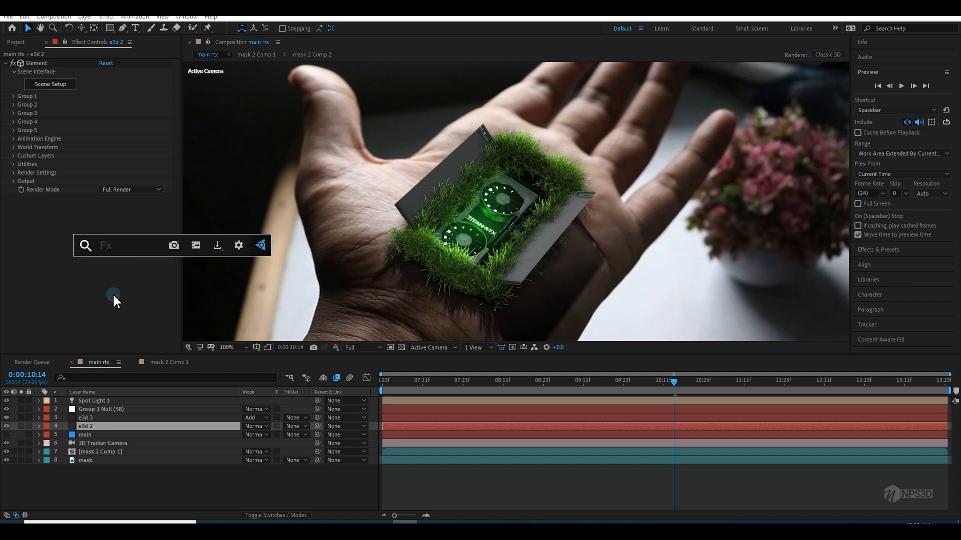
pyautogui.write('cu')
pyautogui.click(97, 276)
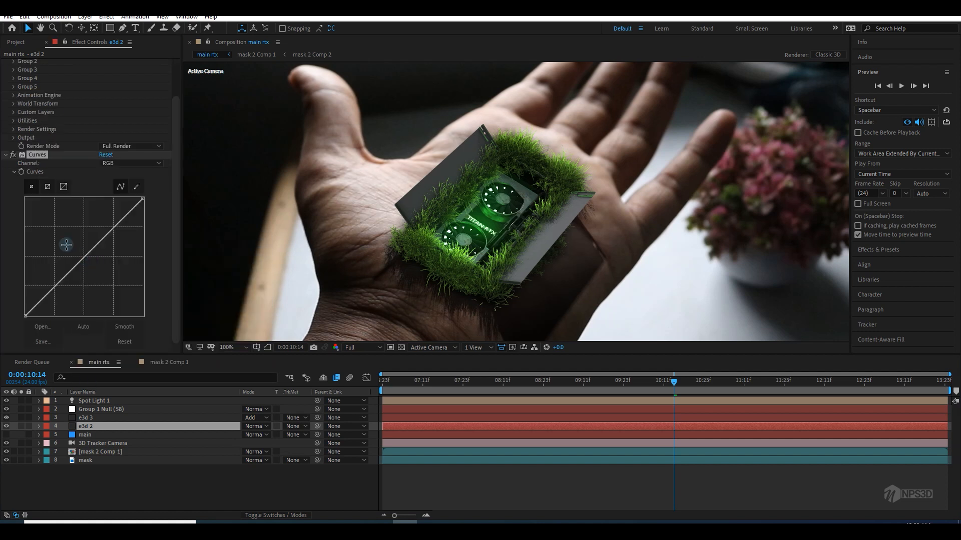
# Step: Raise the black point of the RGB curve slightly on e3d 2 and save the project
pyautogui.moveTo(24, 315); pyautogui.dragTo(21, 311)
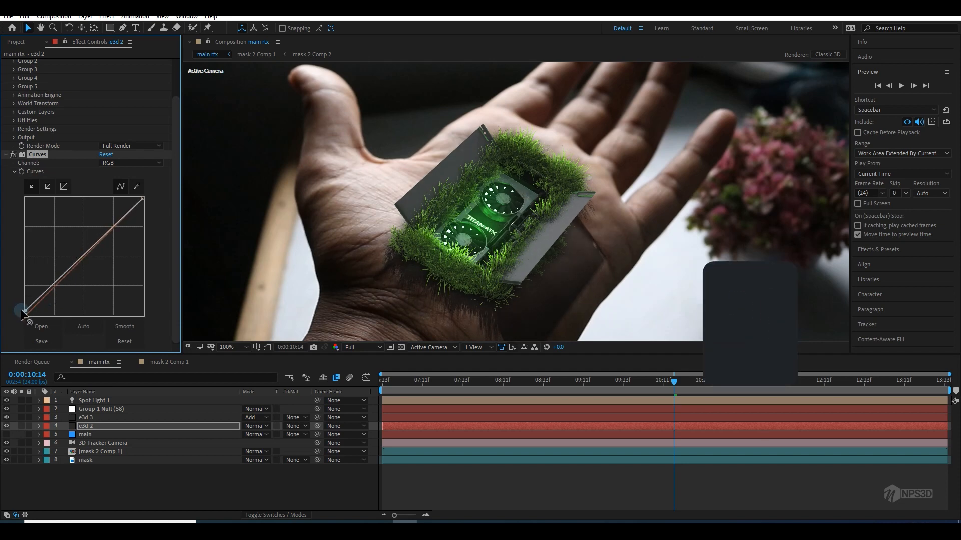
pyautogui.scroll(-1, 424, 288)
pyautogui.hotkey('ctrl', 's')
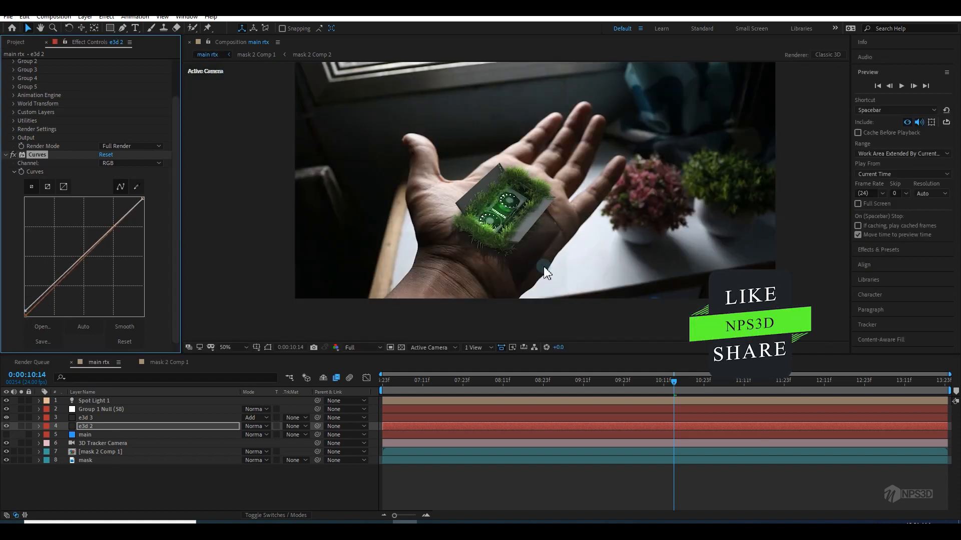
# Step: Show the layer switches and enable motion blur for the main rtx composition
pyautogui.scroll(1, 532, 263)
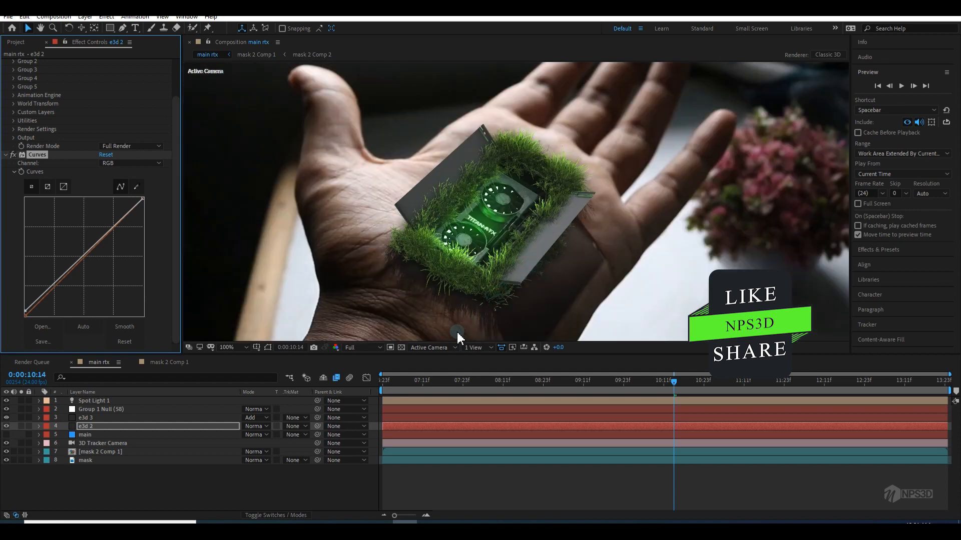
pyautogui.press('F4')
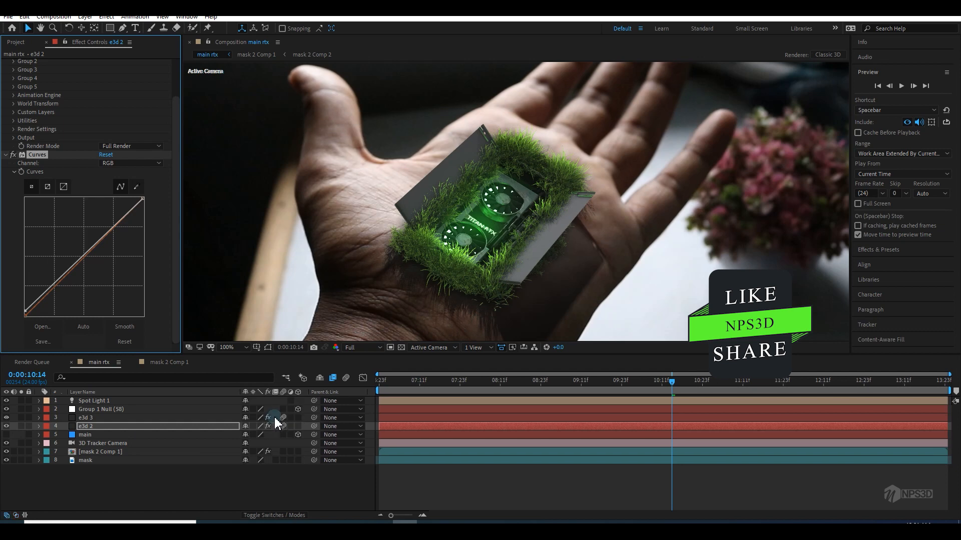
pyautogui.click(345, 379)
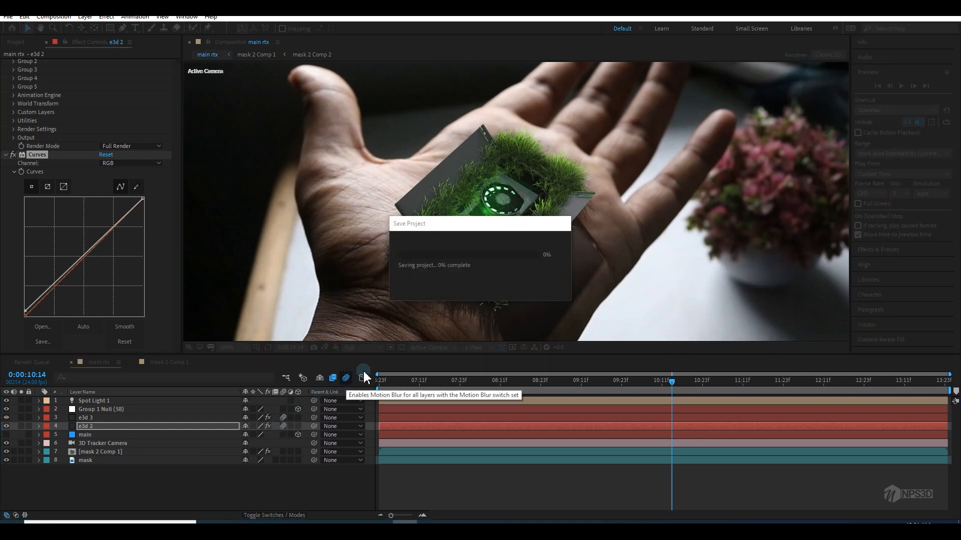
pyautogui.scroll(-2, 517, 317)
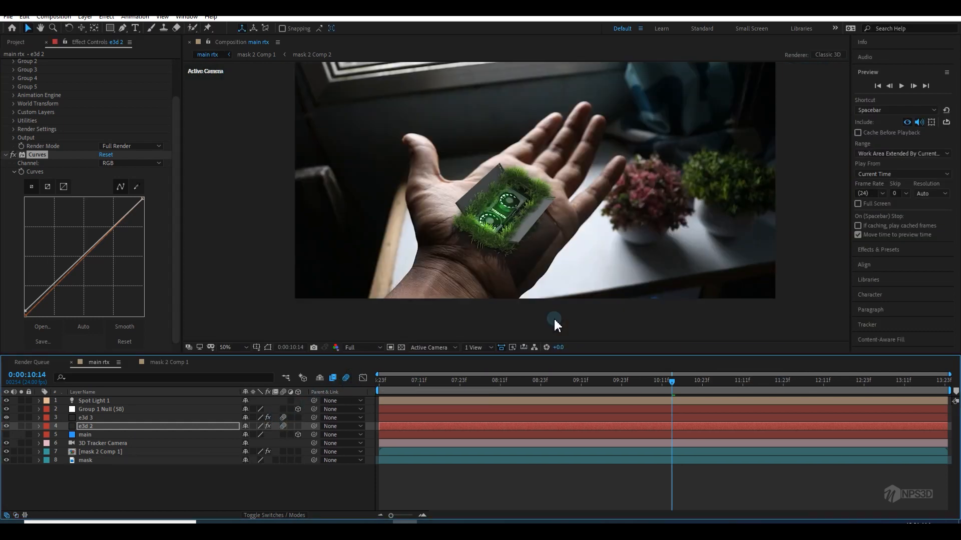
# Step: Go to 0:00:12:03 and fit the composition in the viewer to check the frame
pyautogui.click(797, 381)
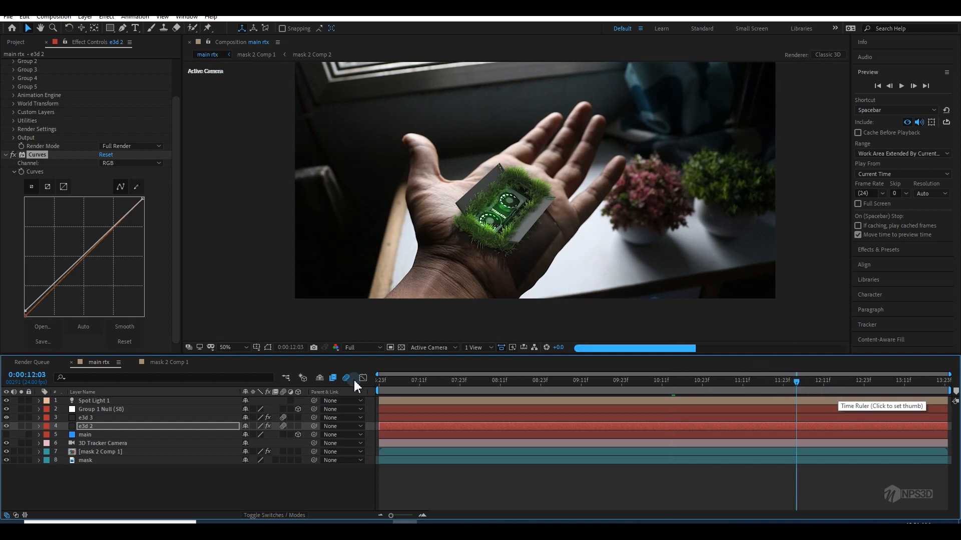
pyautogui.click(231, 347)
pyautogui.click(260, 178)
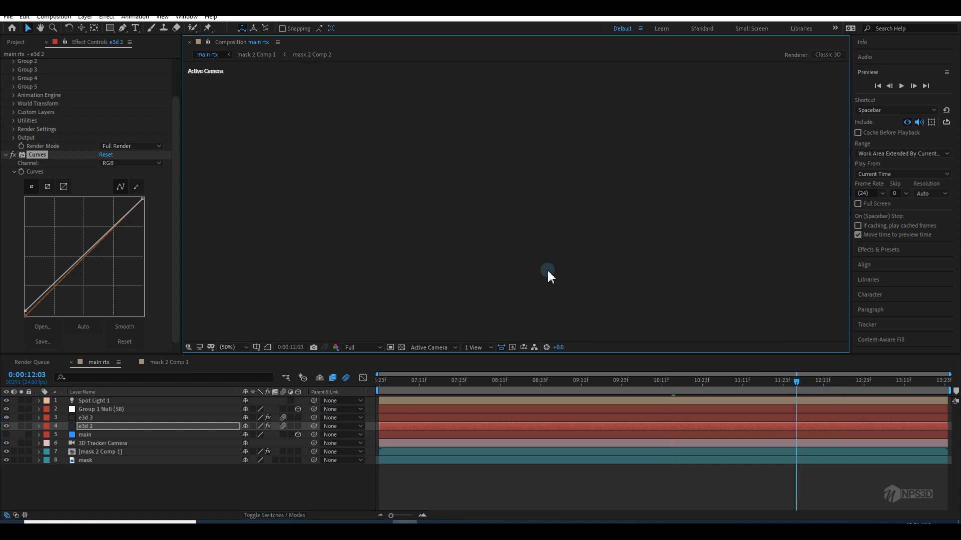